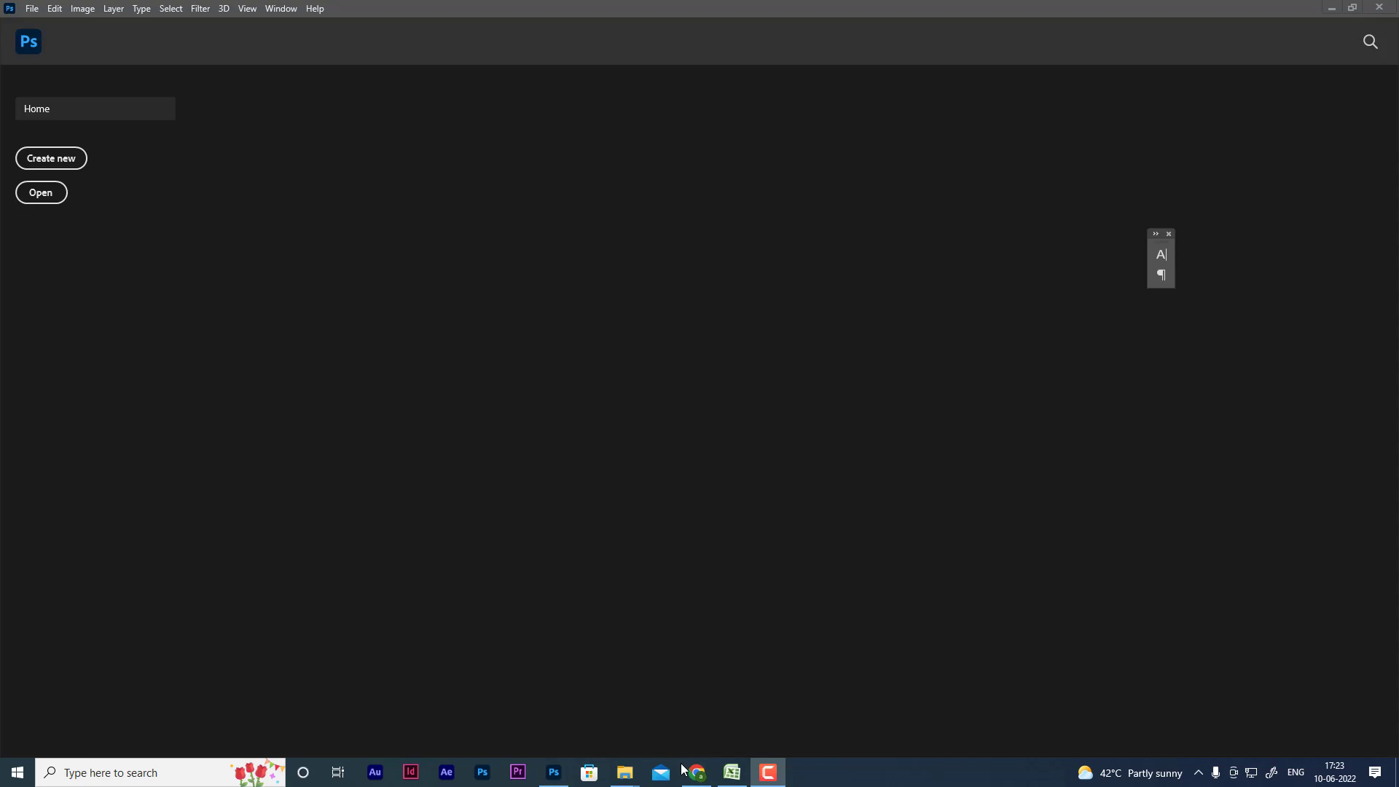
# Step: Browse Instagram watch post reference images in the browser, previewing the Dribbble smart watch banner
pyautogui.click(694, 773)
pyautogui.click(435, 9)
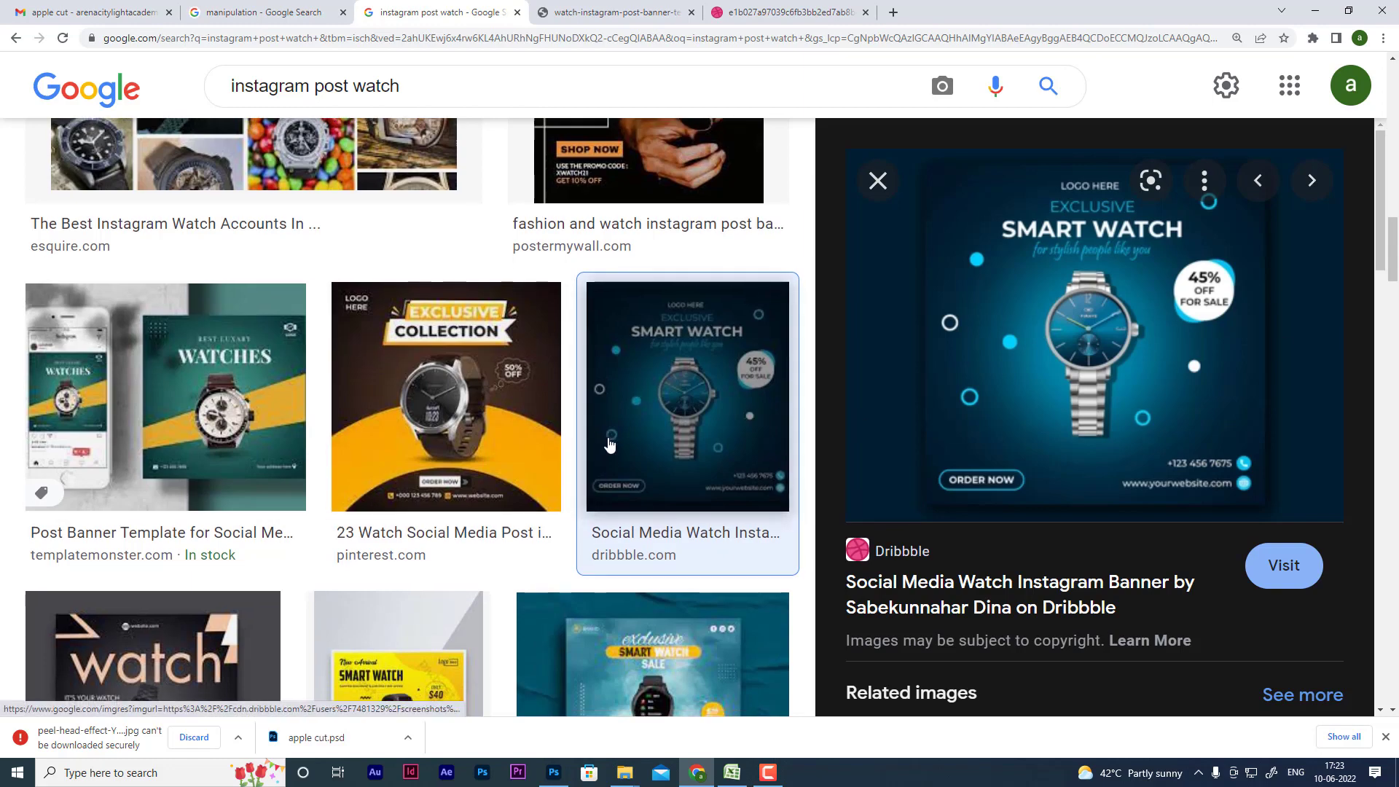
pyautogui.scroll(-3, 610, 438)
pyautogui.scroll(-6, 1218, 469)
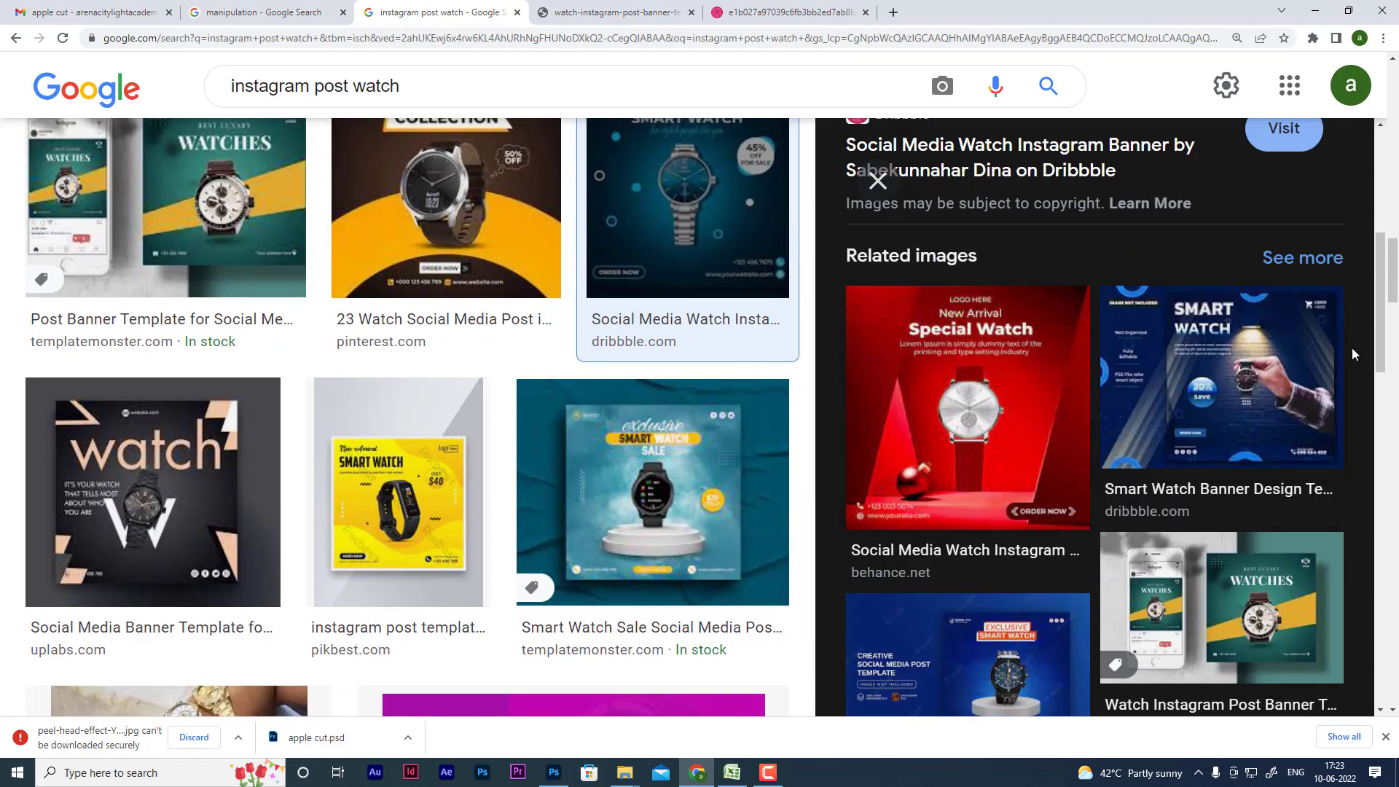
pyautogui.scroll(-5, 1275, 437)
pyautogui.scroll(-4, 509, 331)
pyautogui.scroll(-4, 510, 331)
pyautogui.scroll(-5, 1075, 321)
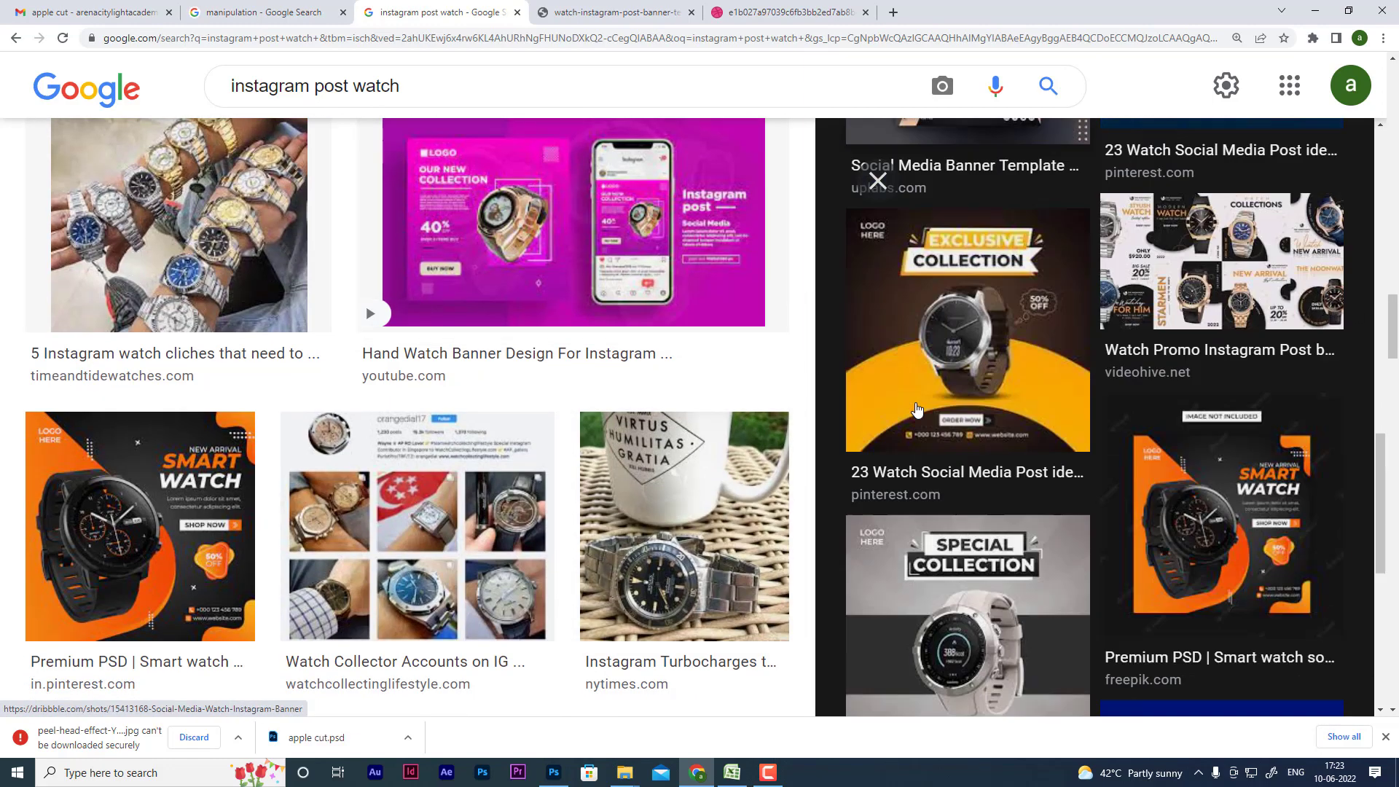
pyautogui.click(1246, 248)
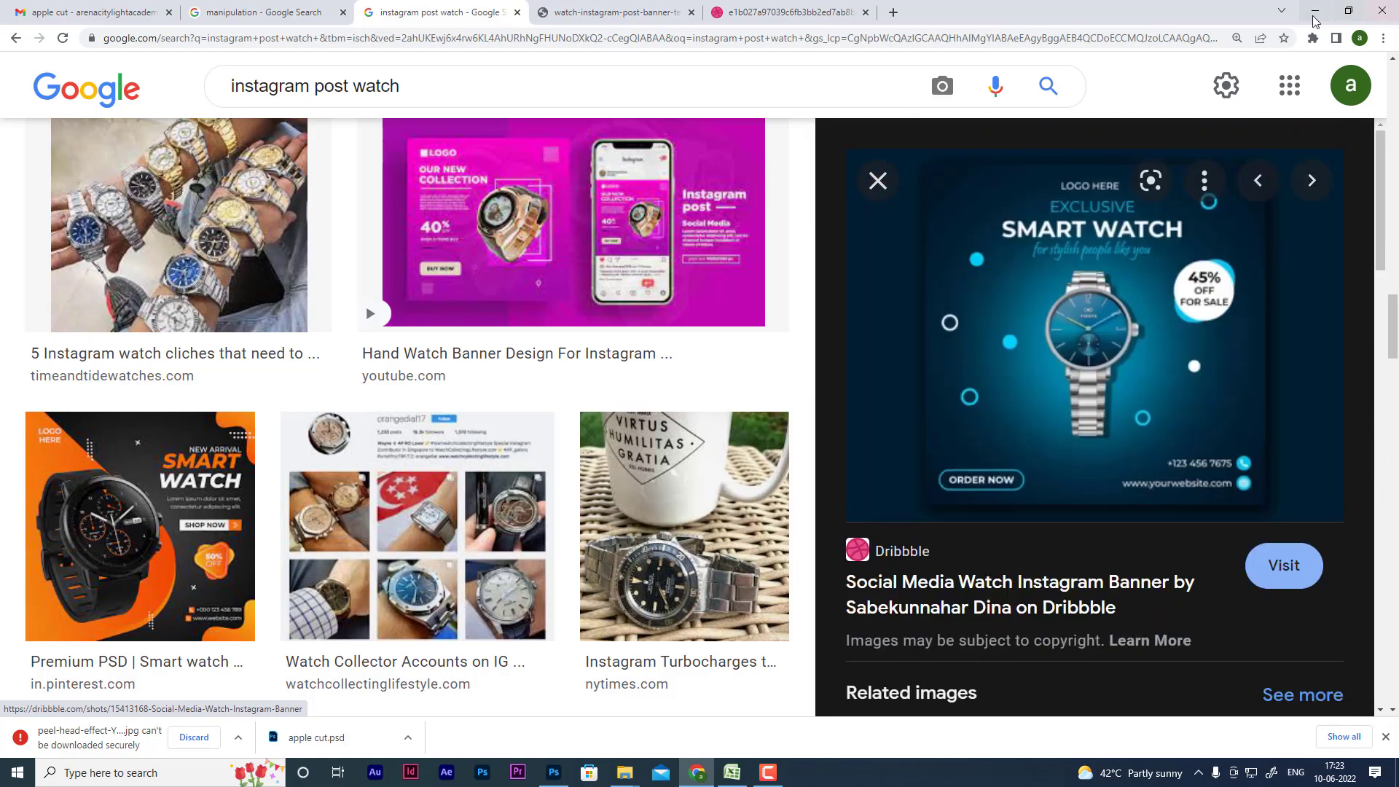
pyautogui.click(1316, 11)
# Step: Create a 1080 × 1080 px, 300 ppi Film & Video document named 'instagram post'
pyautogui.click(56, 167)
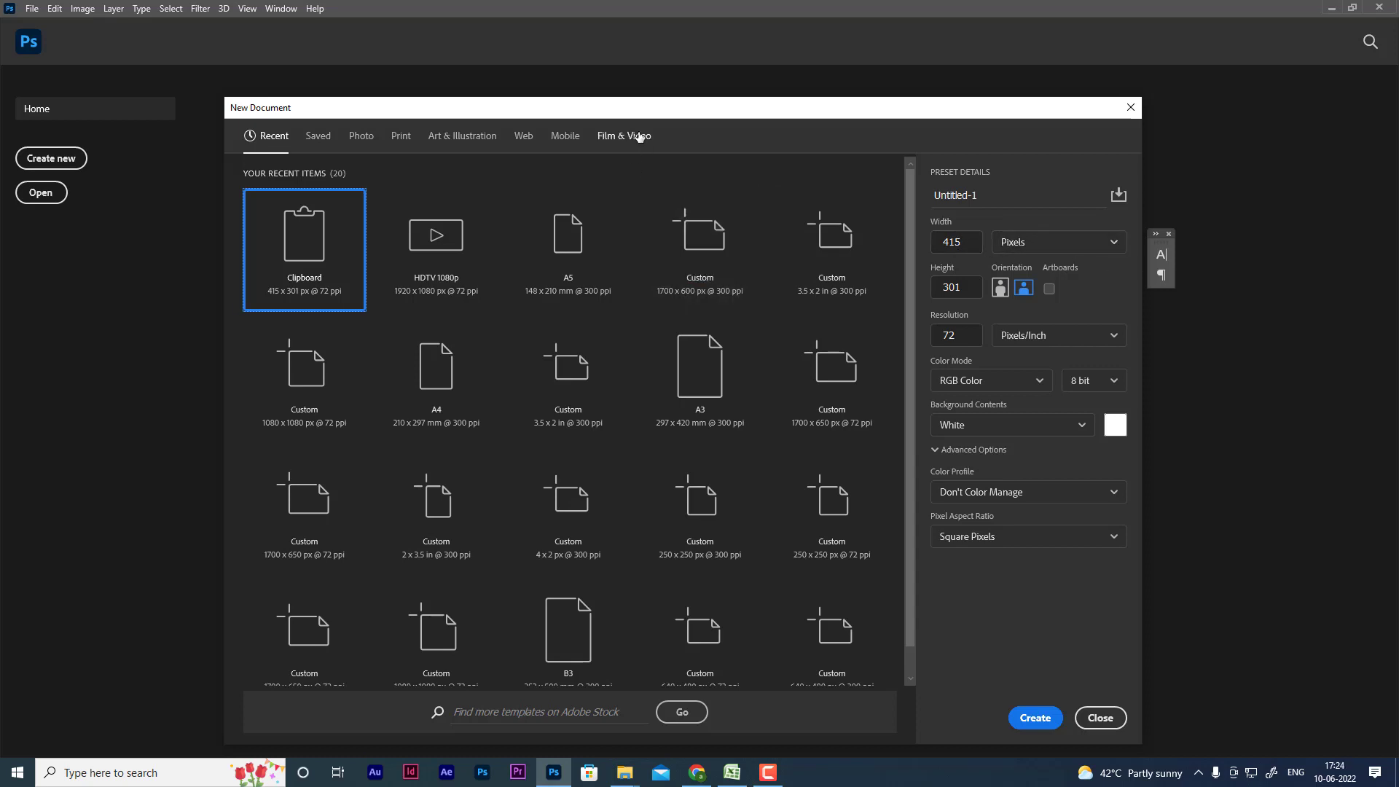
pyautogui.click(619, 136)
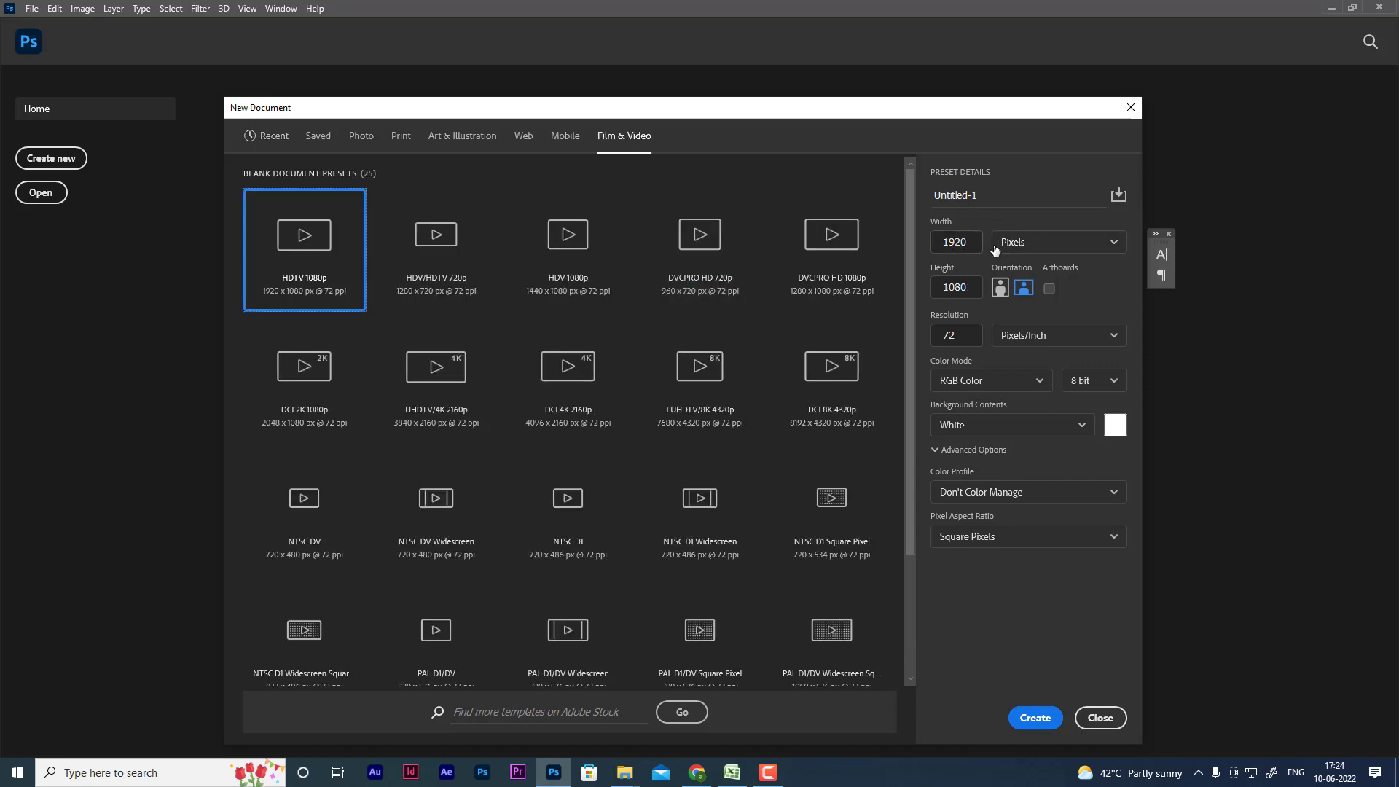
pyautogui.click(972, 237)
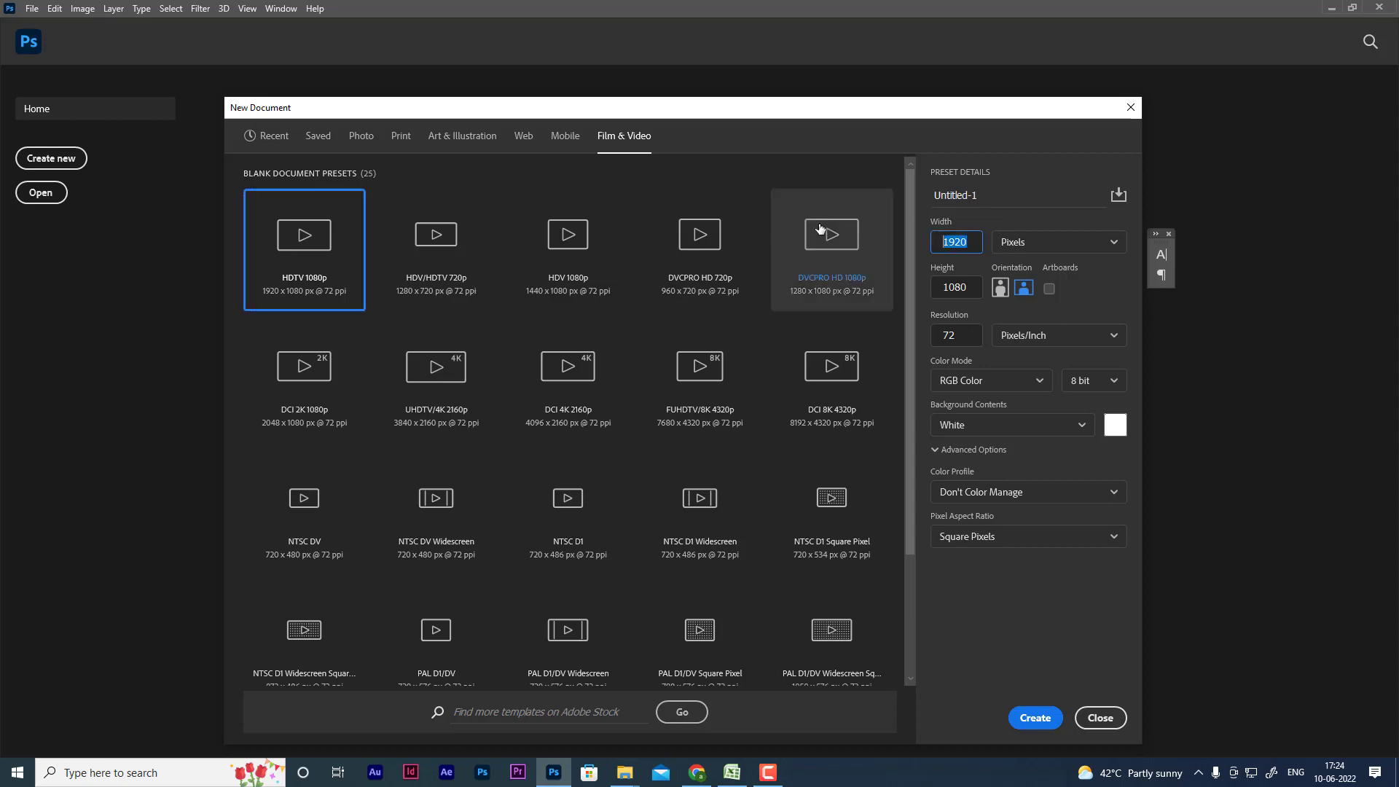
pyautogui.press('BackSpace')
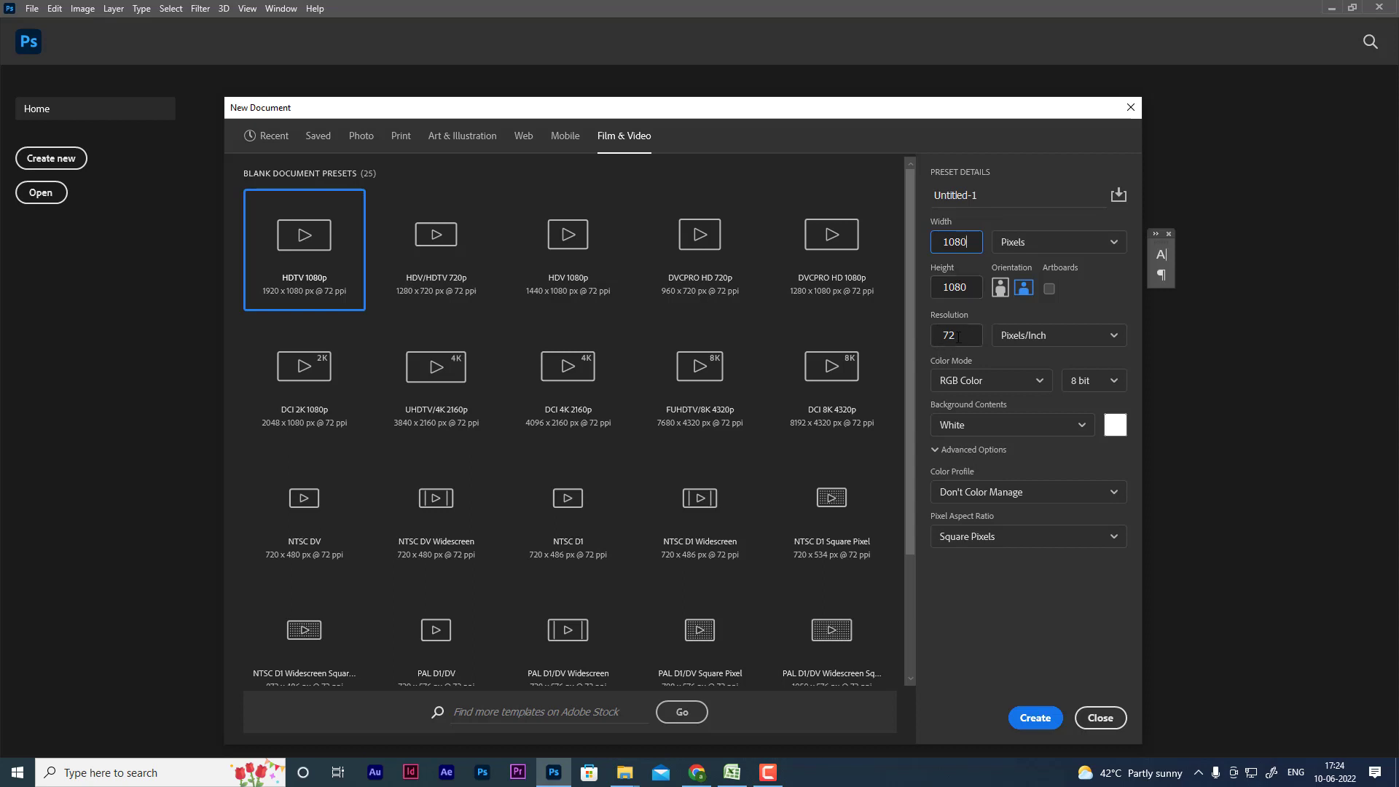
pyautogui.click(959, 337)
pyautogui.write('300')
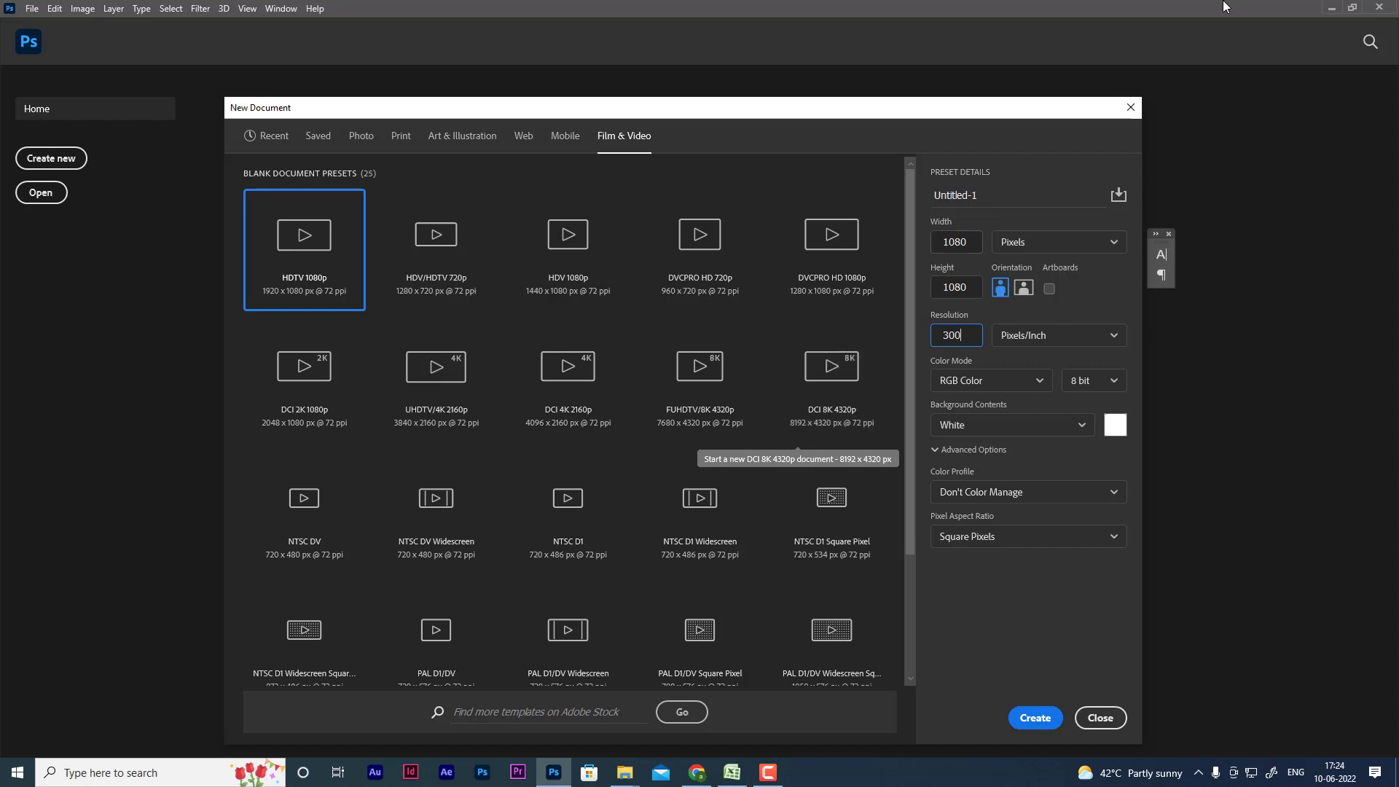
pyautogui.doubleClick(997, 195)
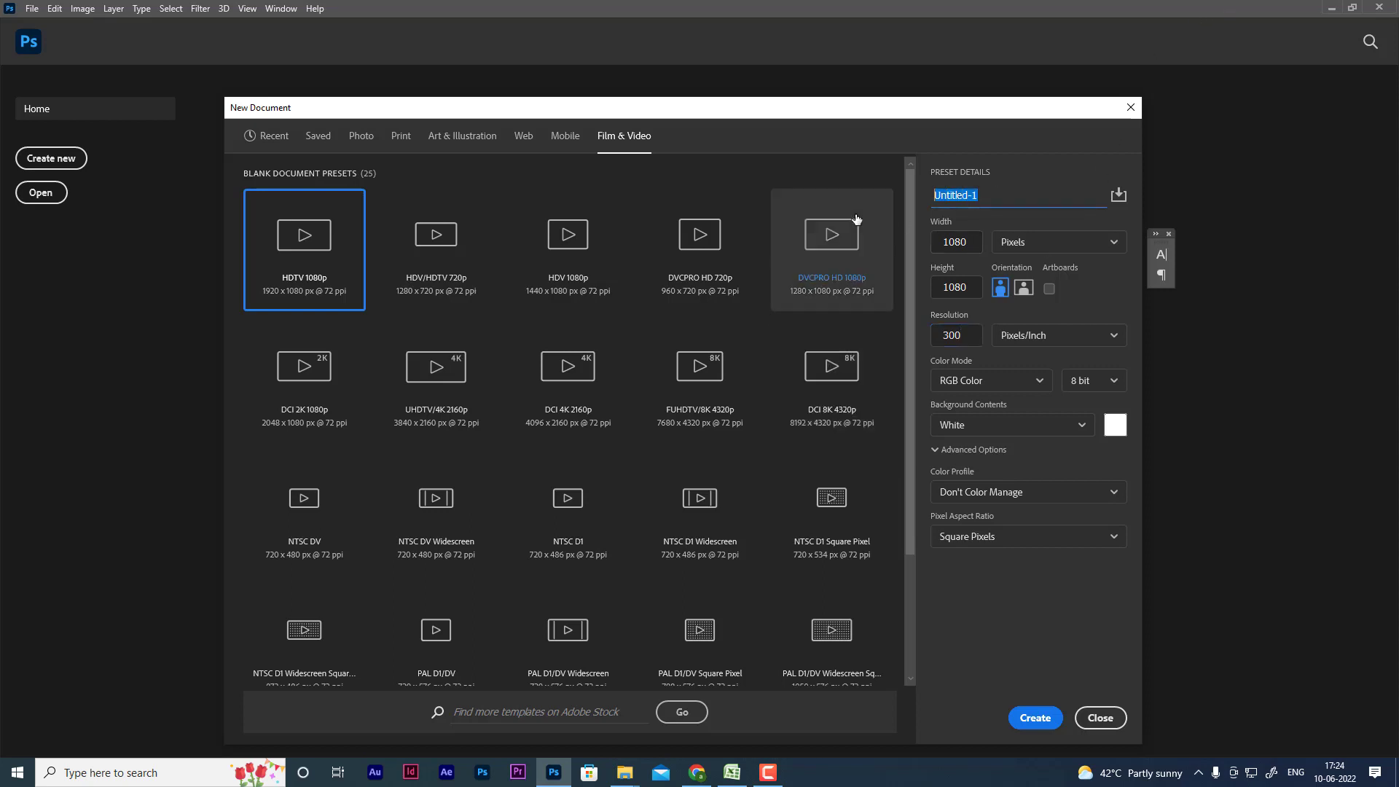
pyautogui.press('BackSpace')
pyautogui.write('instagram post')
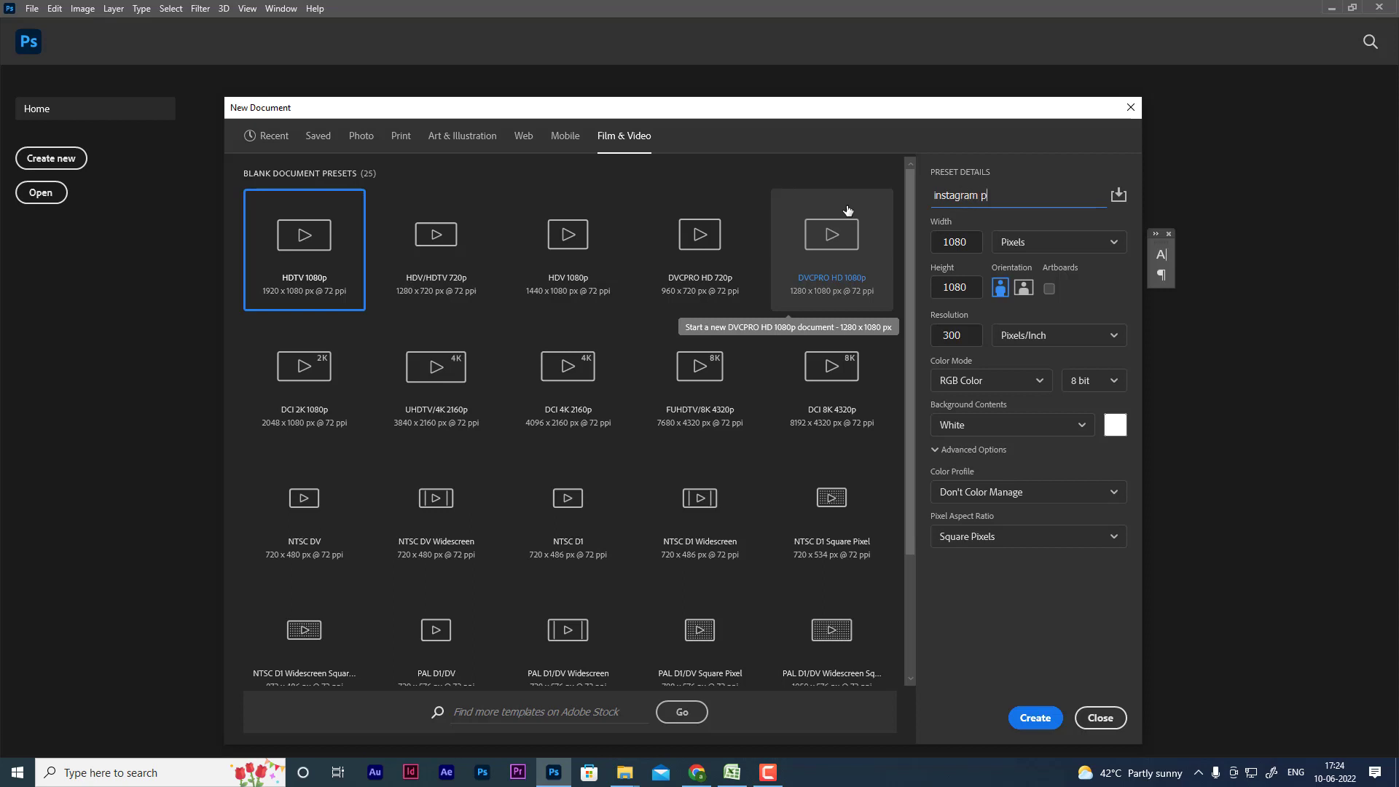
pyautogui.click(1035, 718)
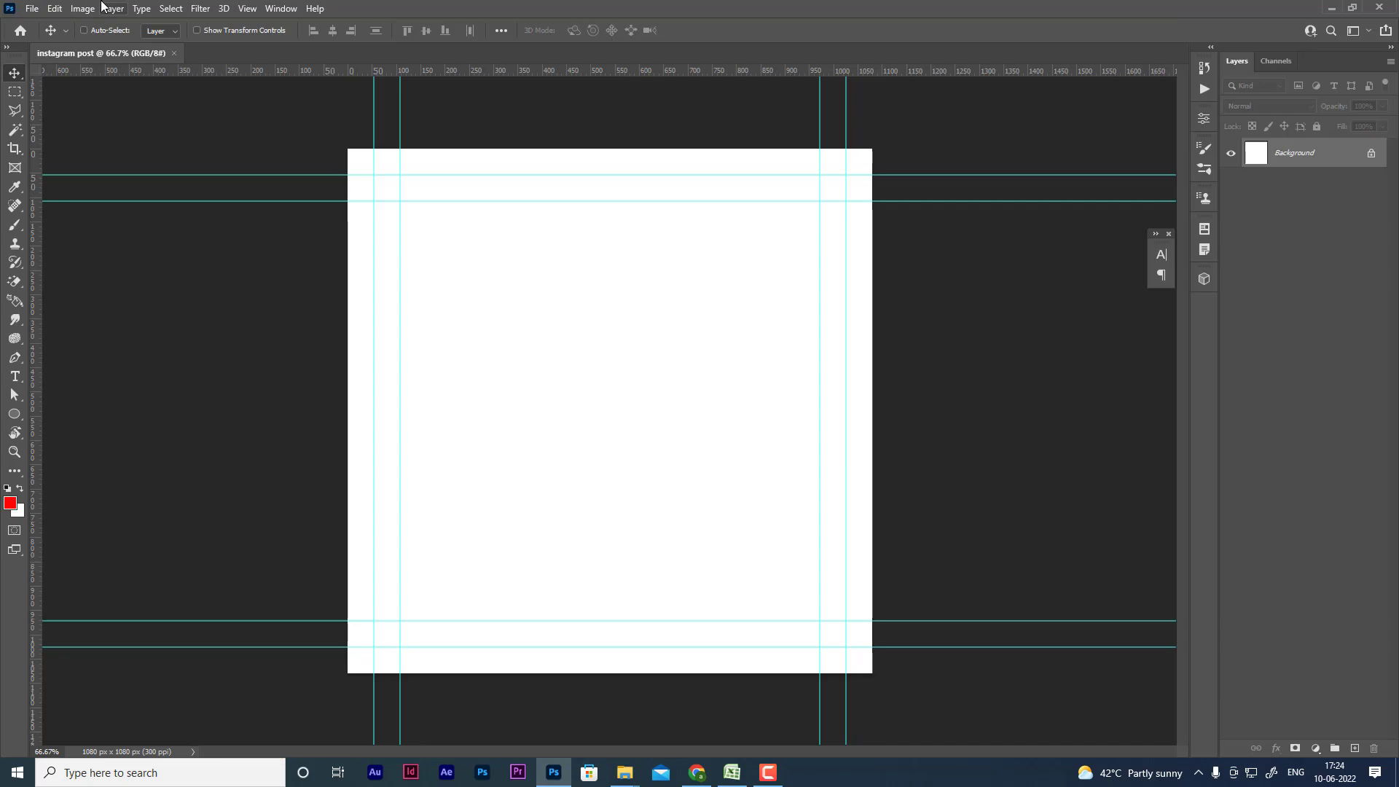
# Step: Open 10.2.PNG and Capture.PNG from the Desktop's instagram post folder
pyautogui.click(32, 8)
pyautogui.click(81, 39)
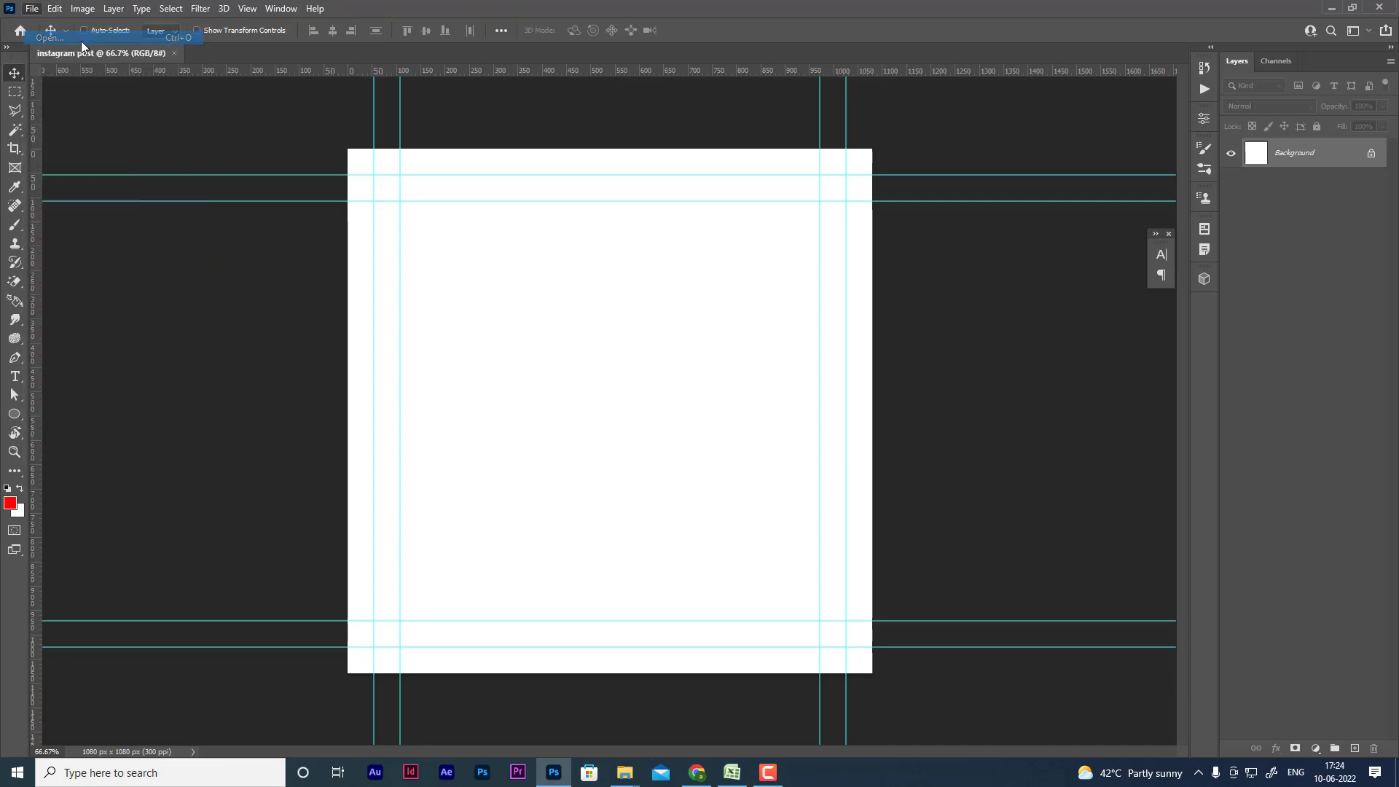
pyautogui.click(60, 264)
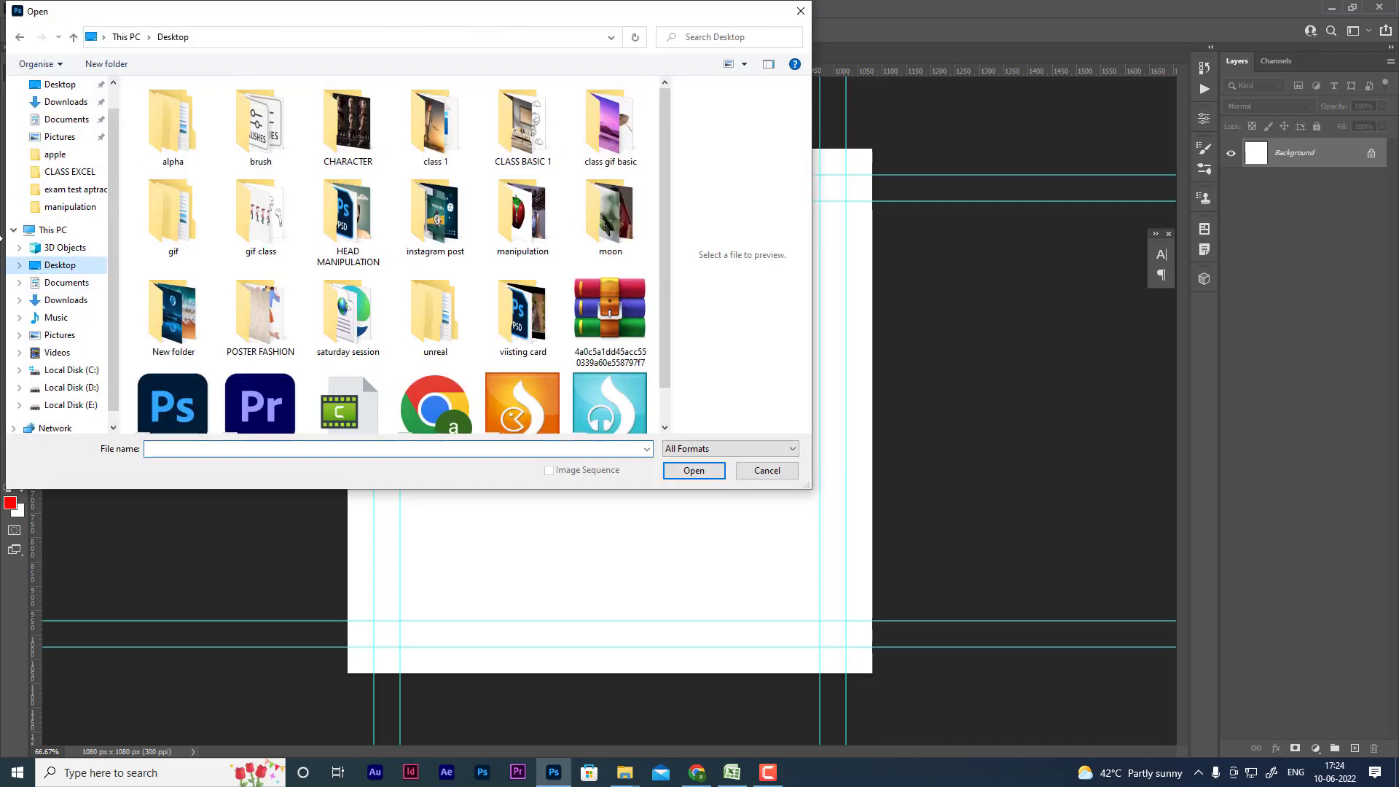
pyautogui.doubleClick(460, 231)
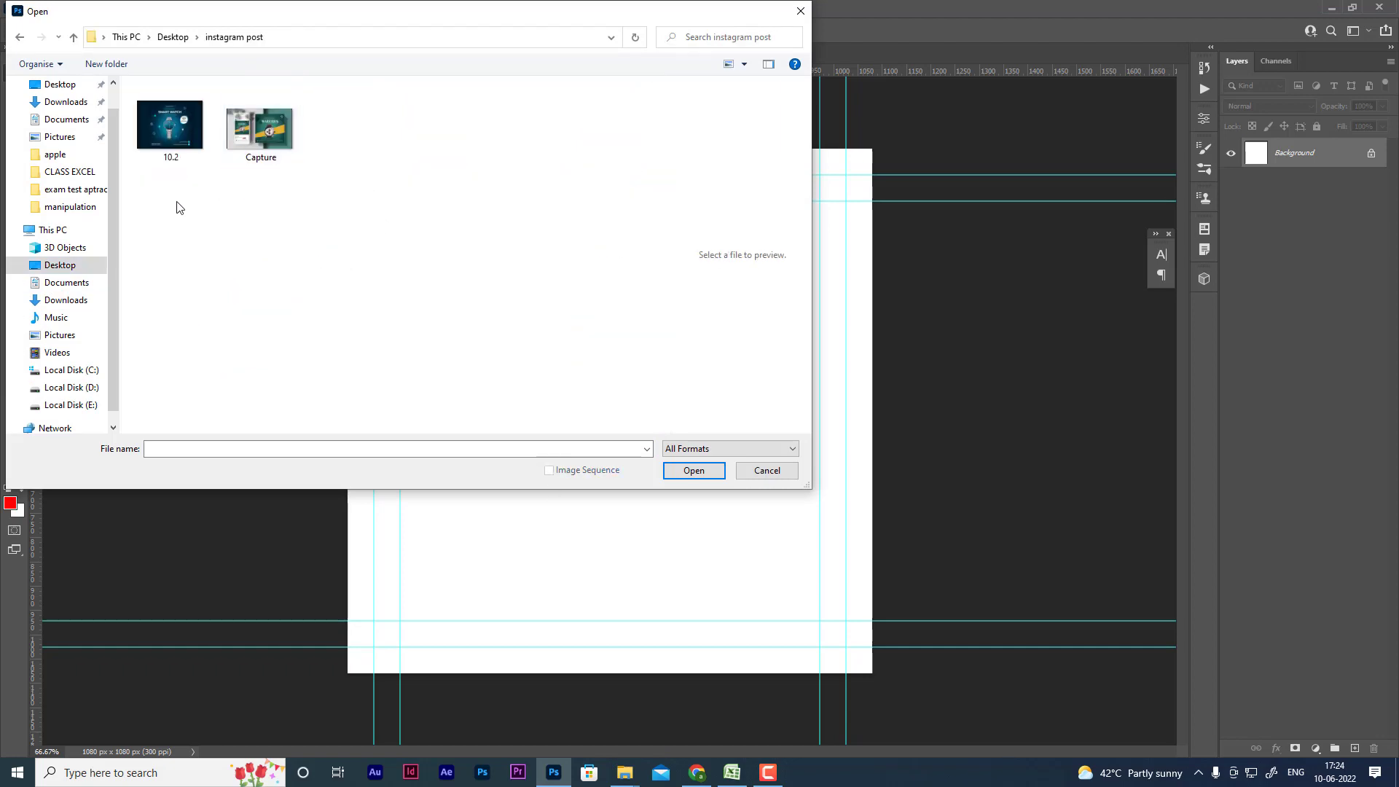
pyautogui.moveTo(177, 207); pyautogui.dragTo(324, 80)
pyautogui.click(694, 470)
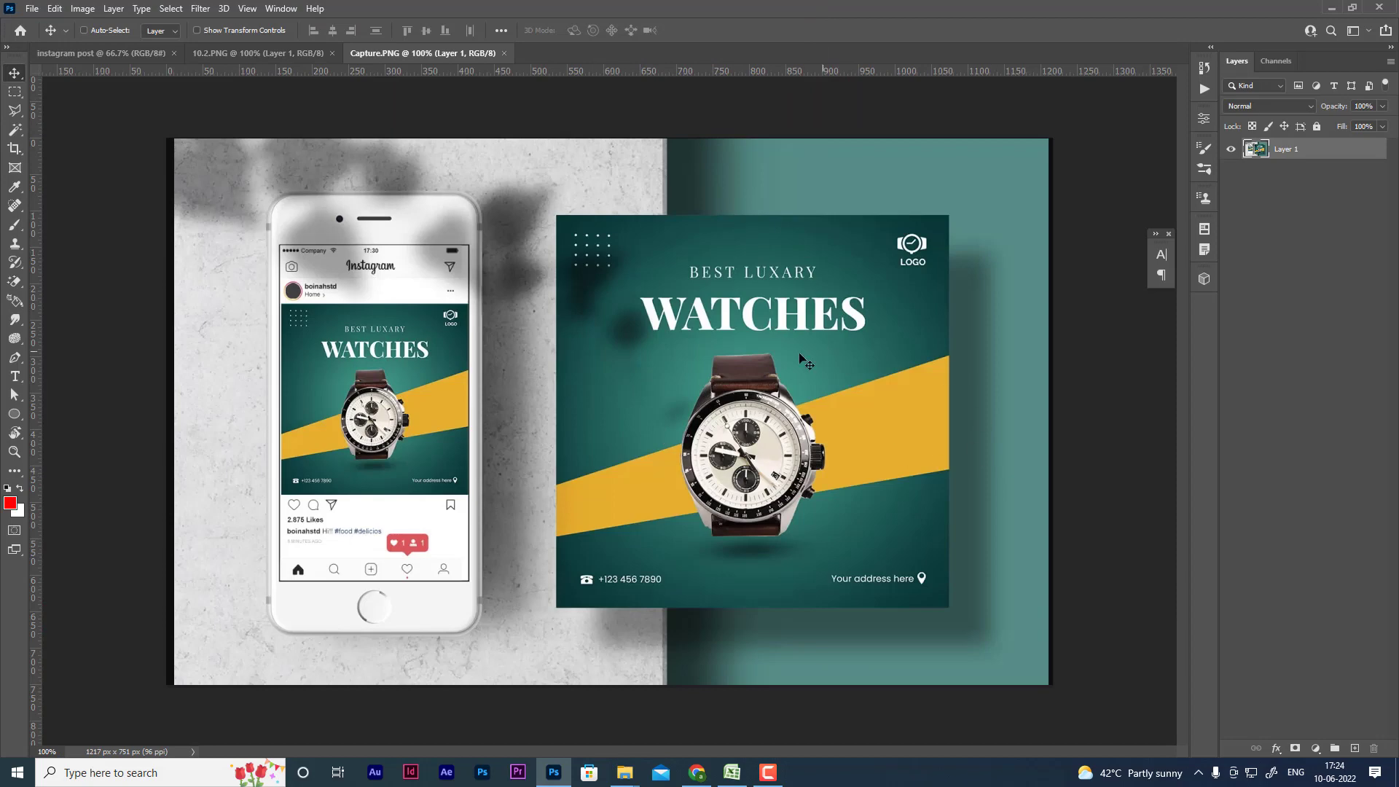
# Step: Sample the dark teal from Capture.PNG and fill the post's background with it
pyautogui.click(257, 53)
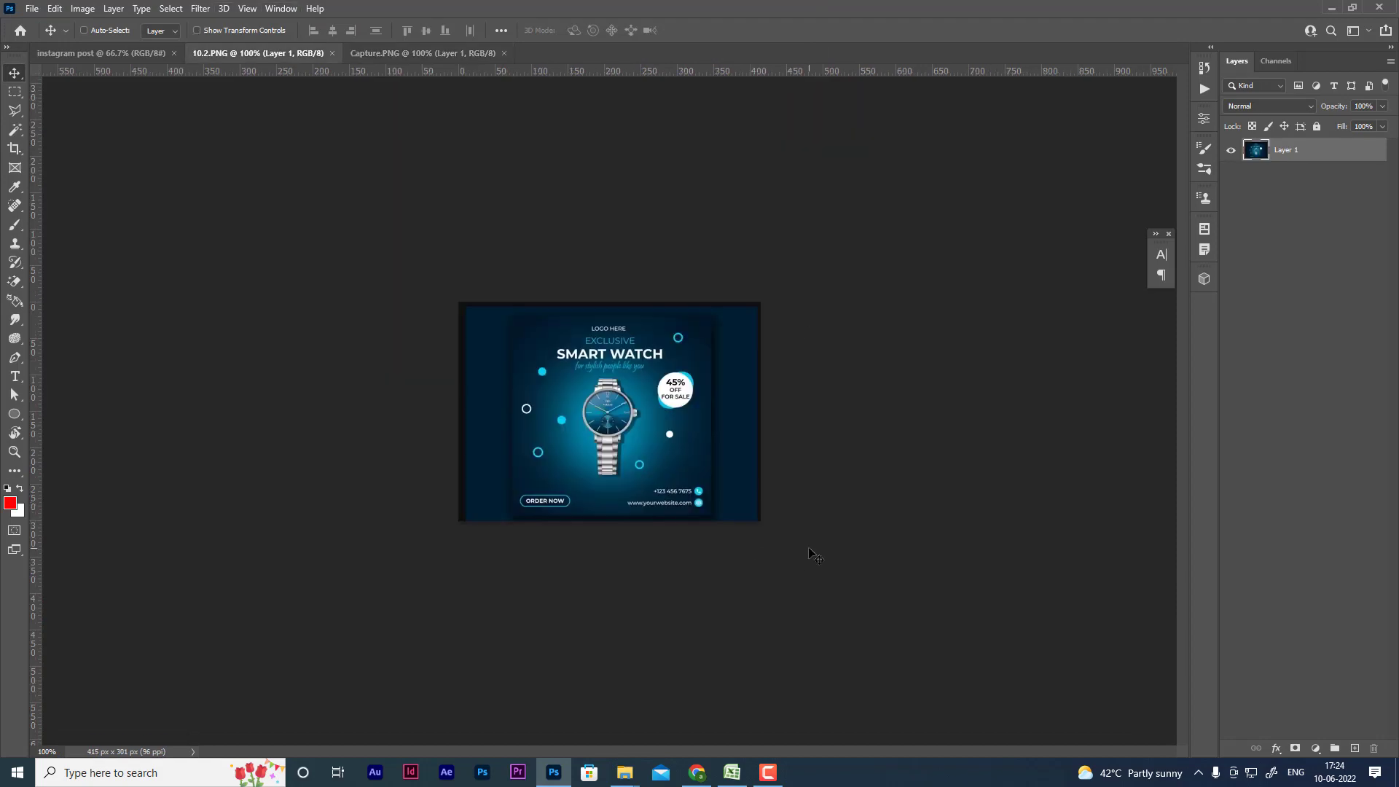
pyautogui.click(383, 53)
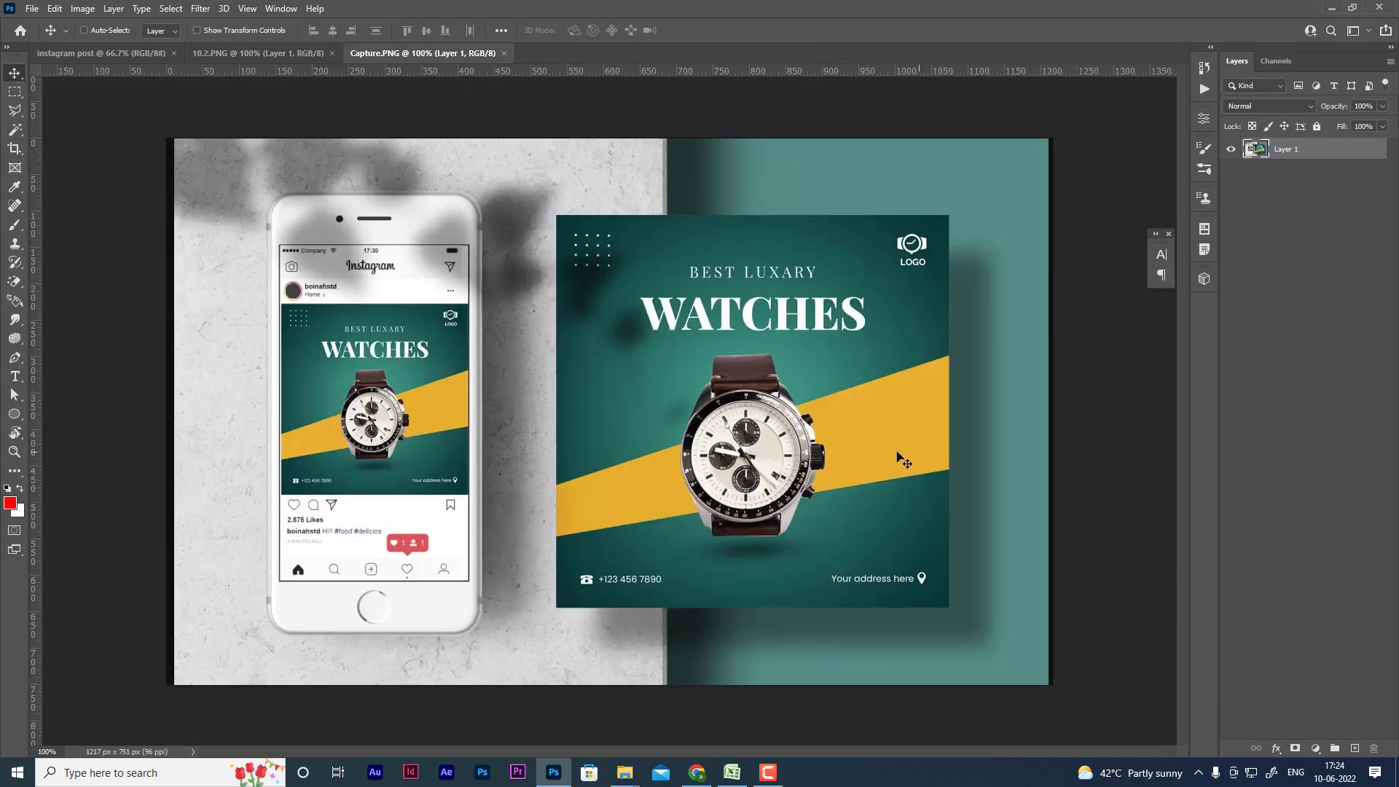
pyautogui.click(15, 187)
pyautogui.click(885, 232)
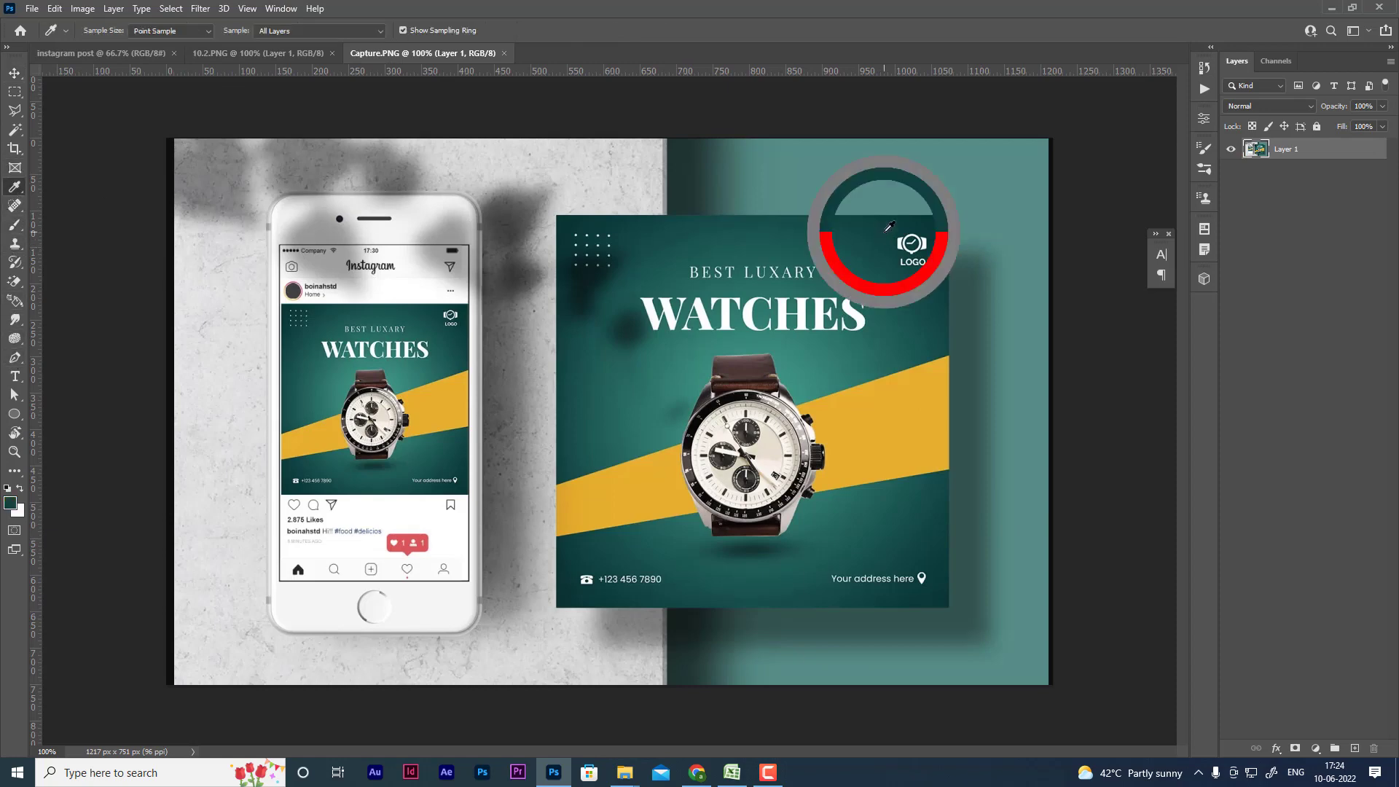
pyautogui.click(146, 54)
pyautogui.hotkey('alt', 'BackSpace')
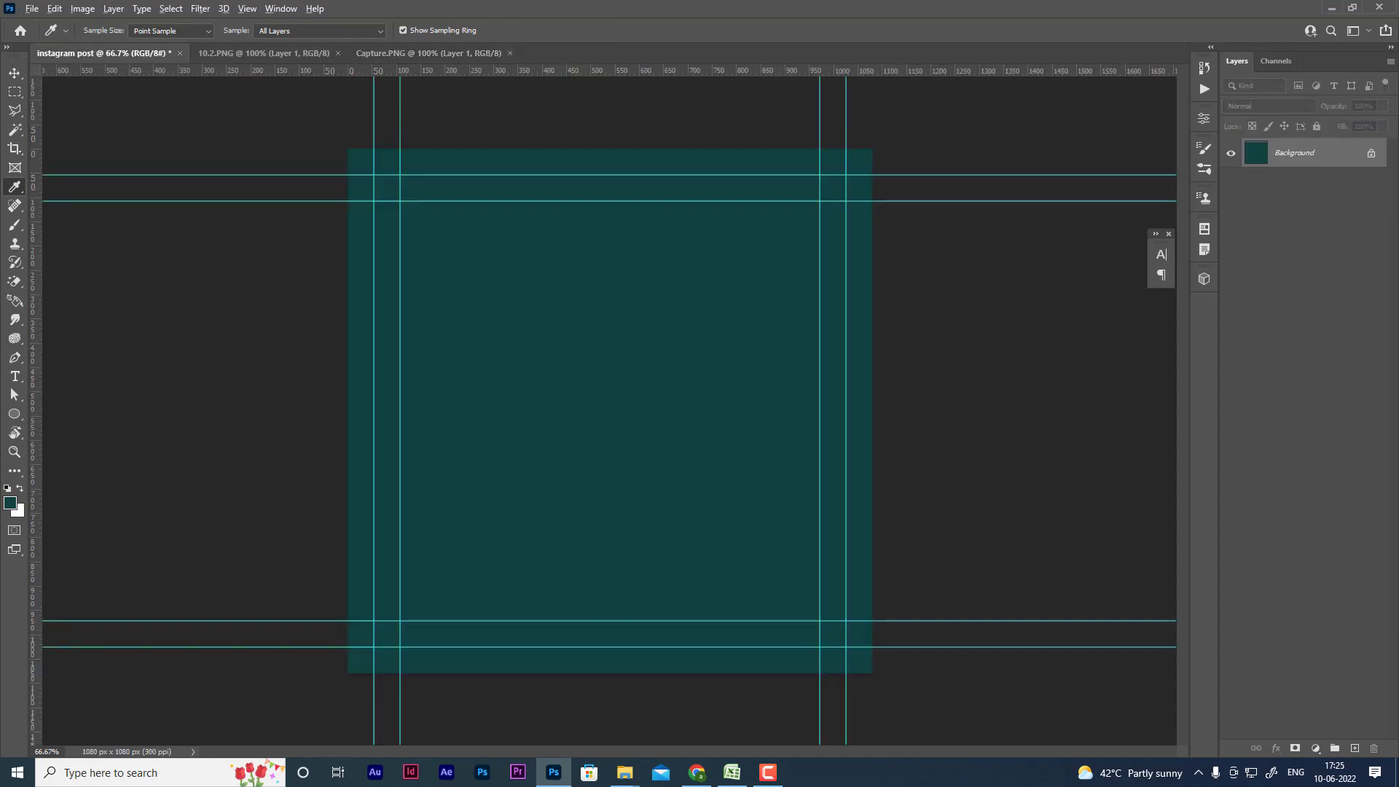
# Step: Sample a lighter teal beside the watch in Capture.PNG and add new empty Layer 1
pyautogui.click(403, 54)
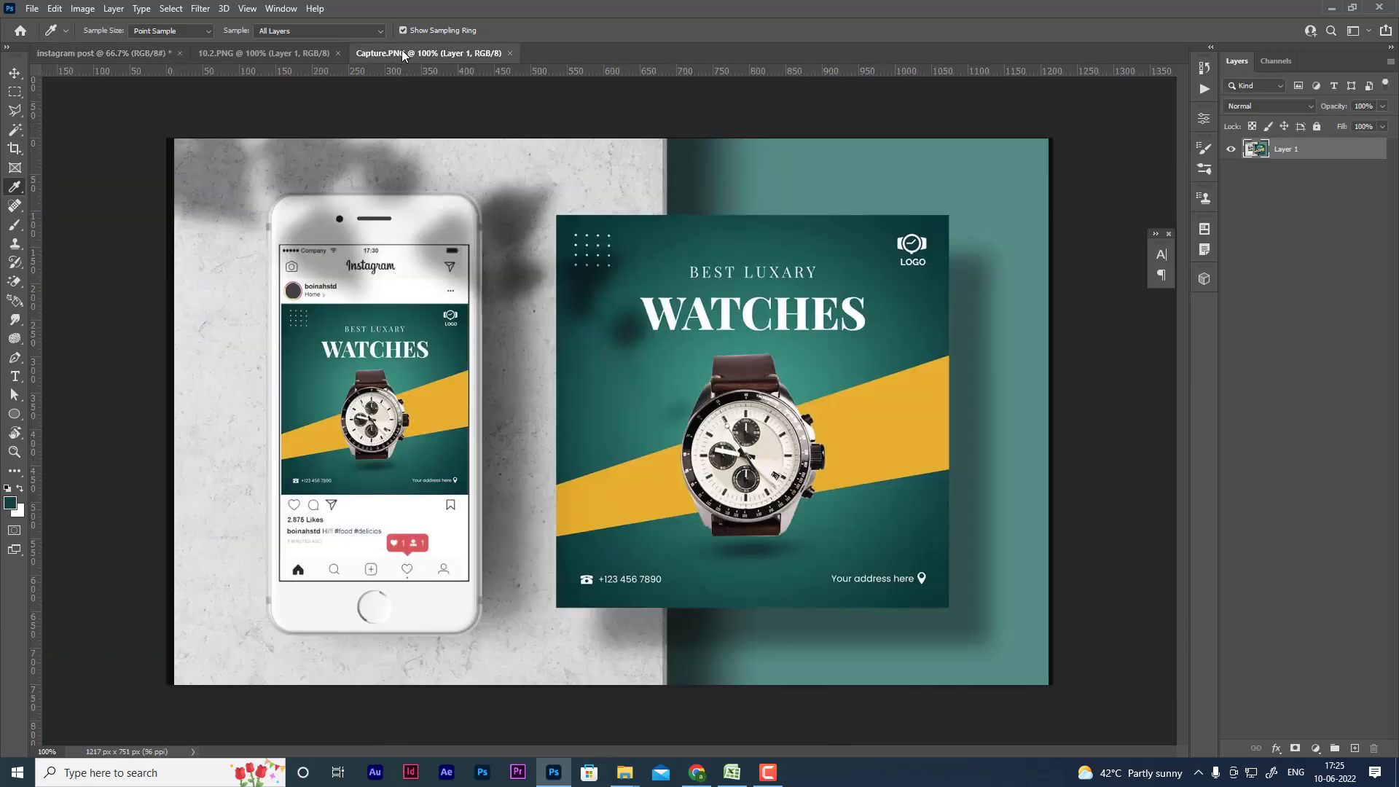
pyautogui.click(682, 362)
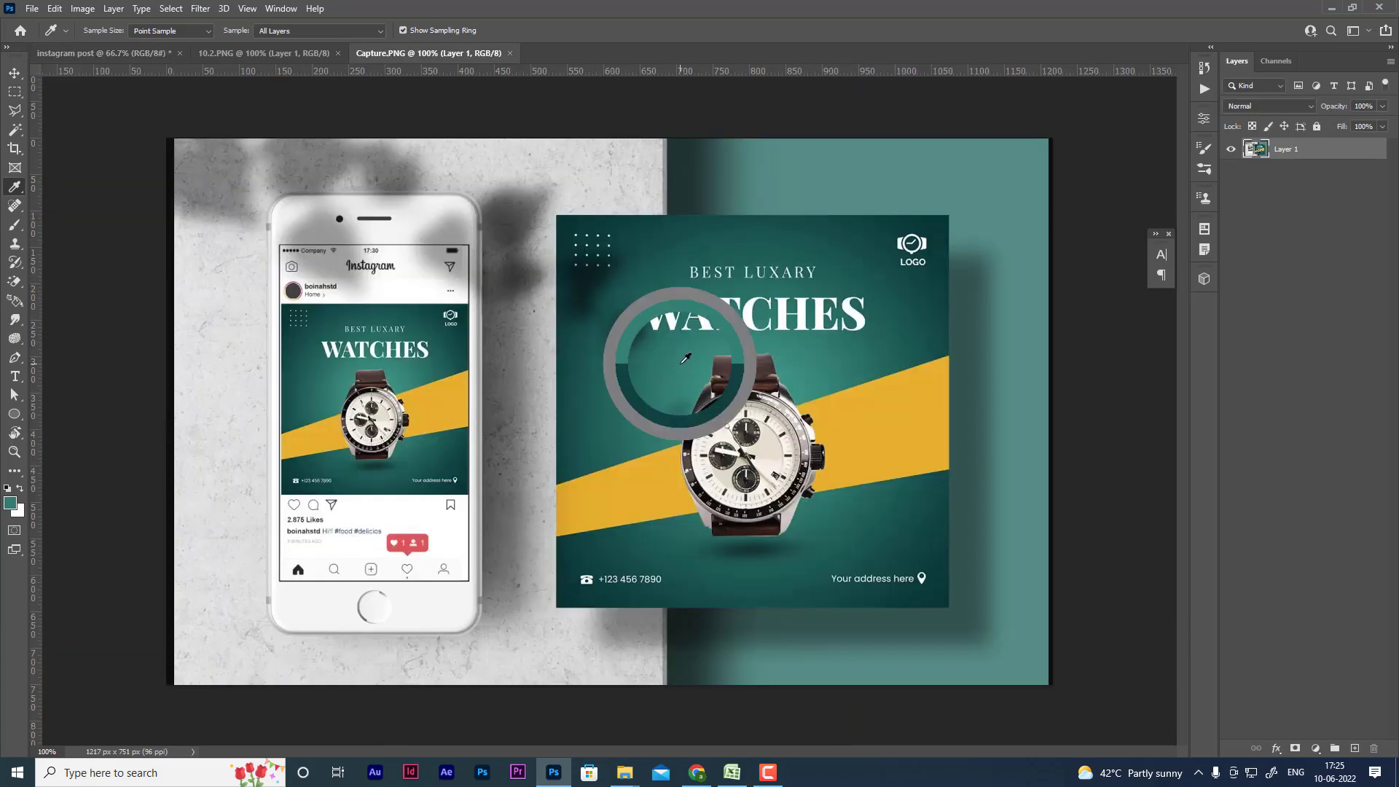
pyautogui.click(693, 365)
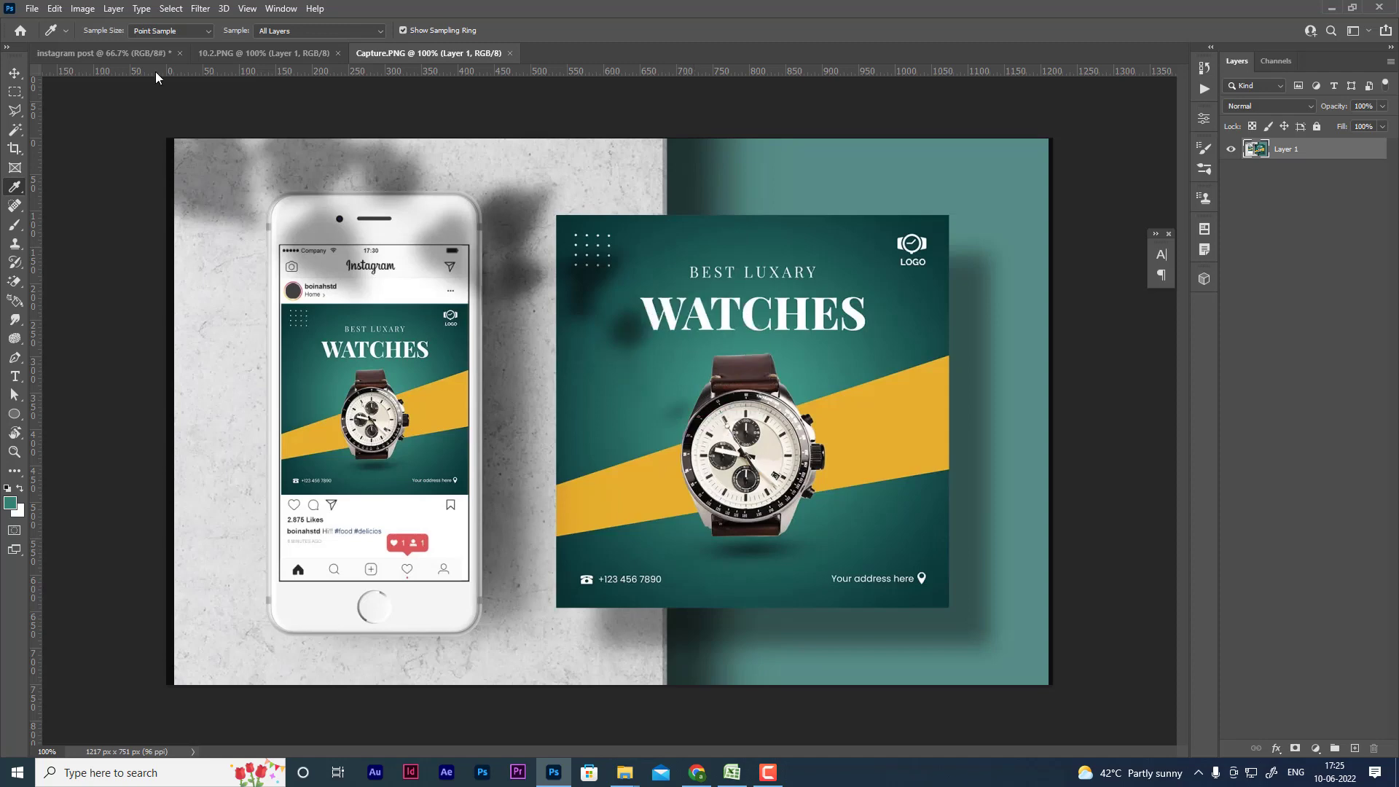
pyautogui.click(128, 54)
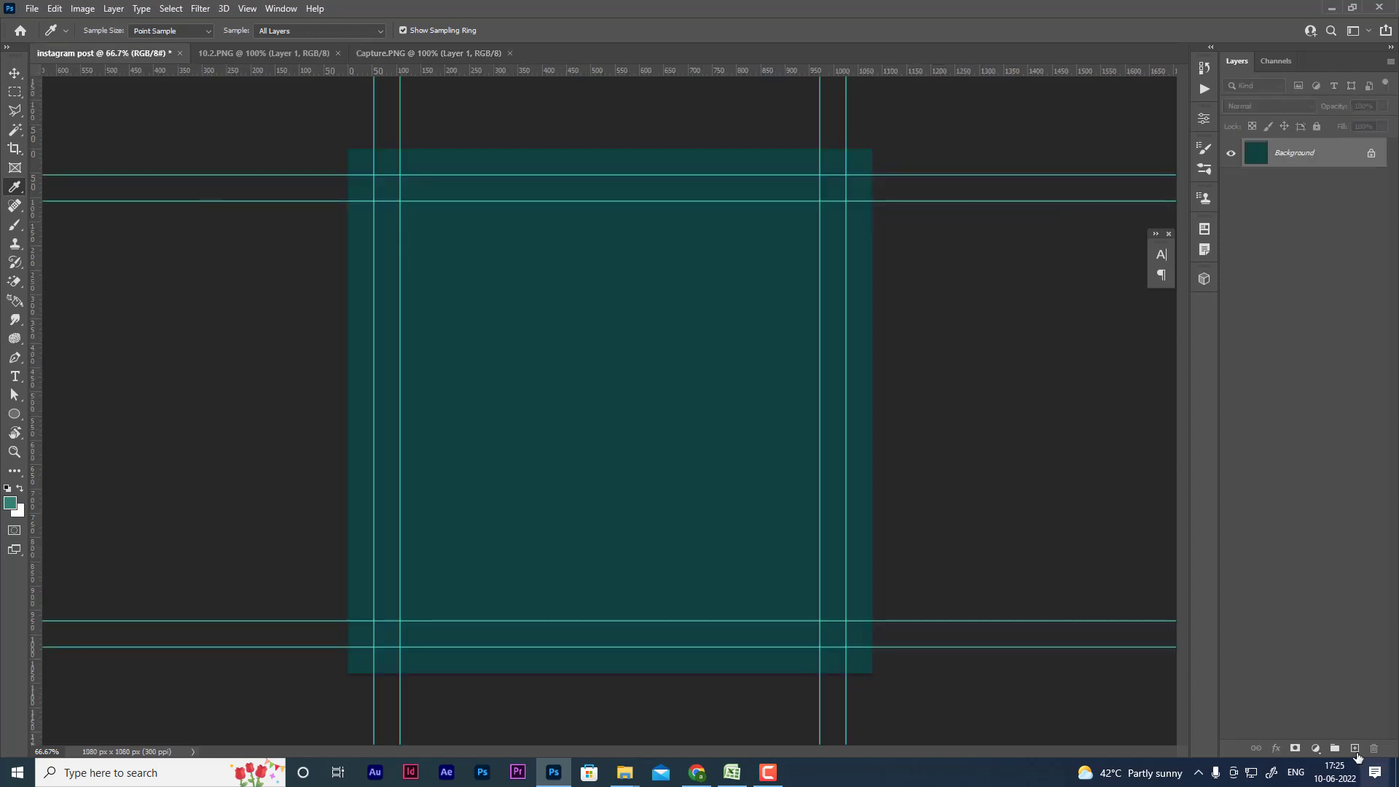
pyautogui.click(1355, 748)
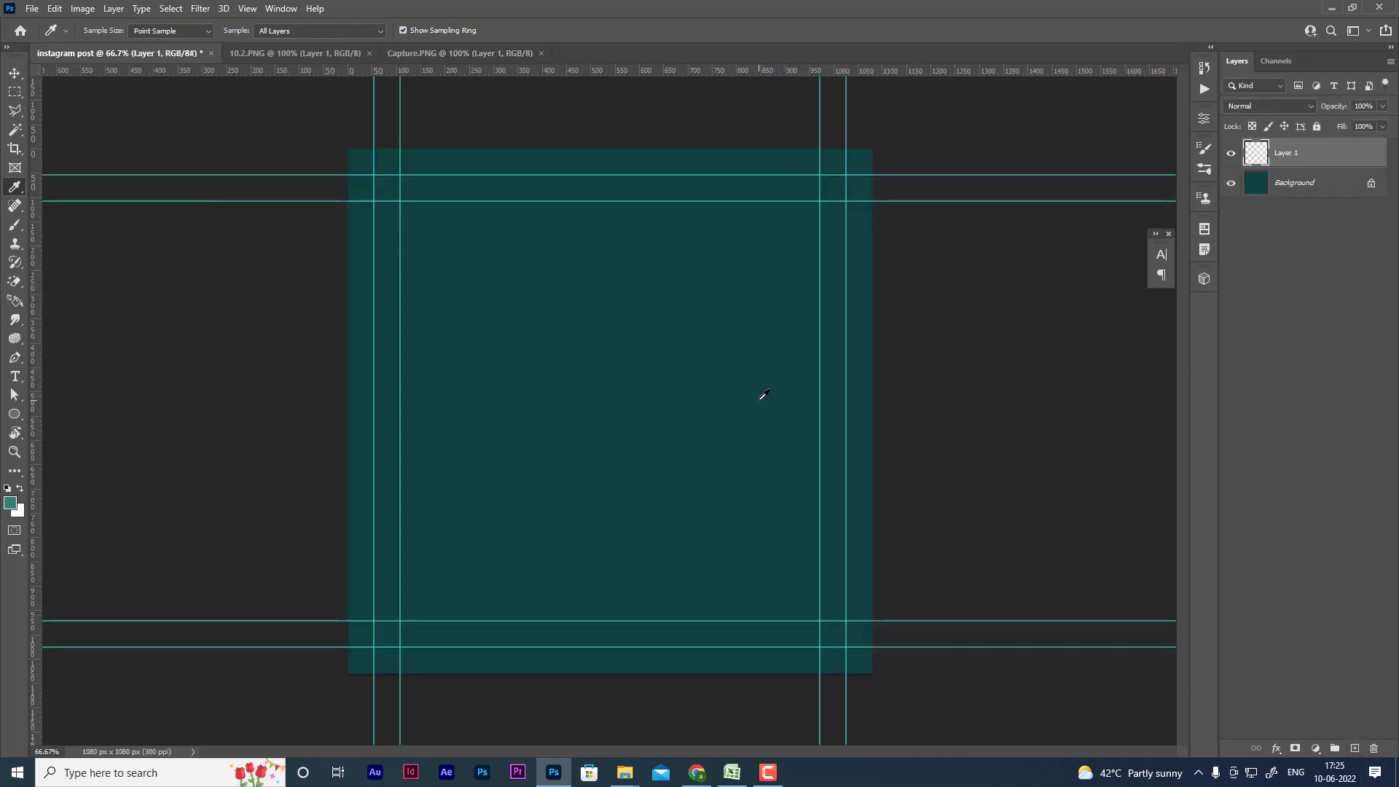
# Step: Paint a soft lighter-teal glow at the canvas centre with a much larger brush
pyautogui.press('b')
pyautogui.press(']')
pyautogui.press(']')
pyautogui.press(']')
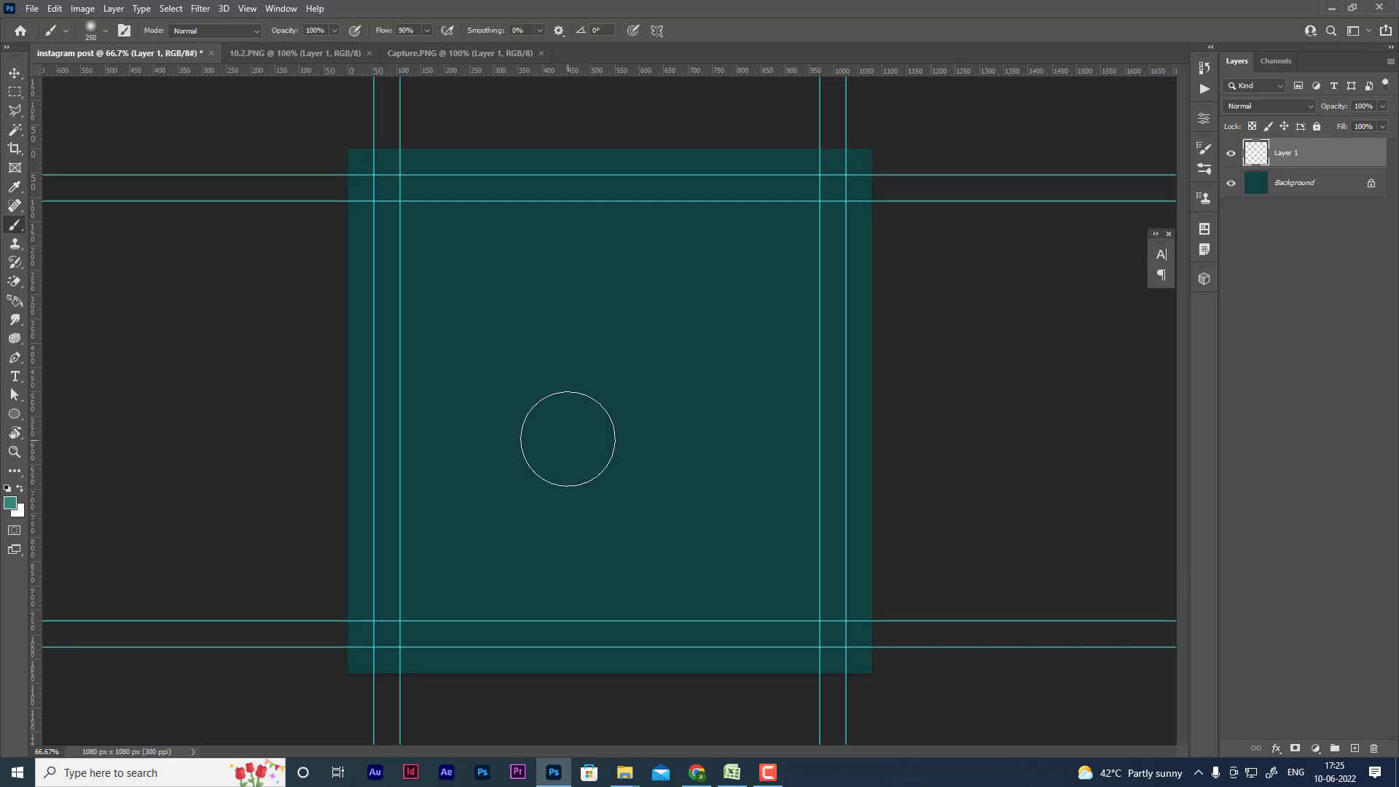
pyautogui.press(']')
pyautogui.press(']')
pyautogui.press(']')
pyautogui.press(']')
pyautogui.press(']')
pyautogui.press(']')
pyautogui.press(']')
pyautogui.press(']')
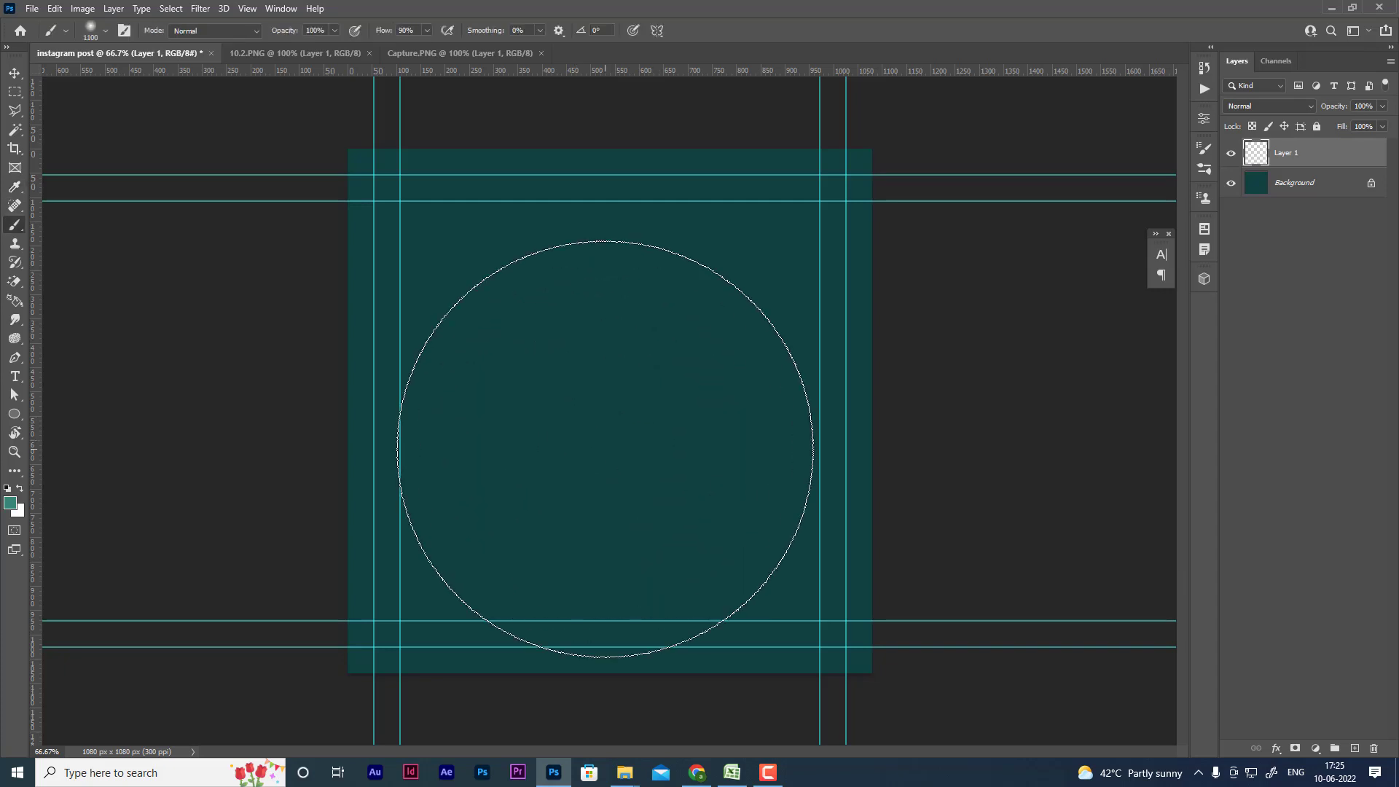
pyautogui.press(']')
pyautogui.press(']')
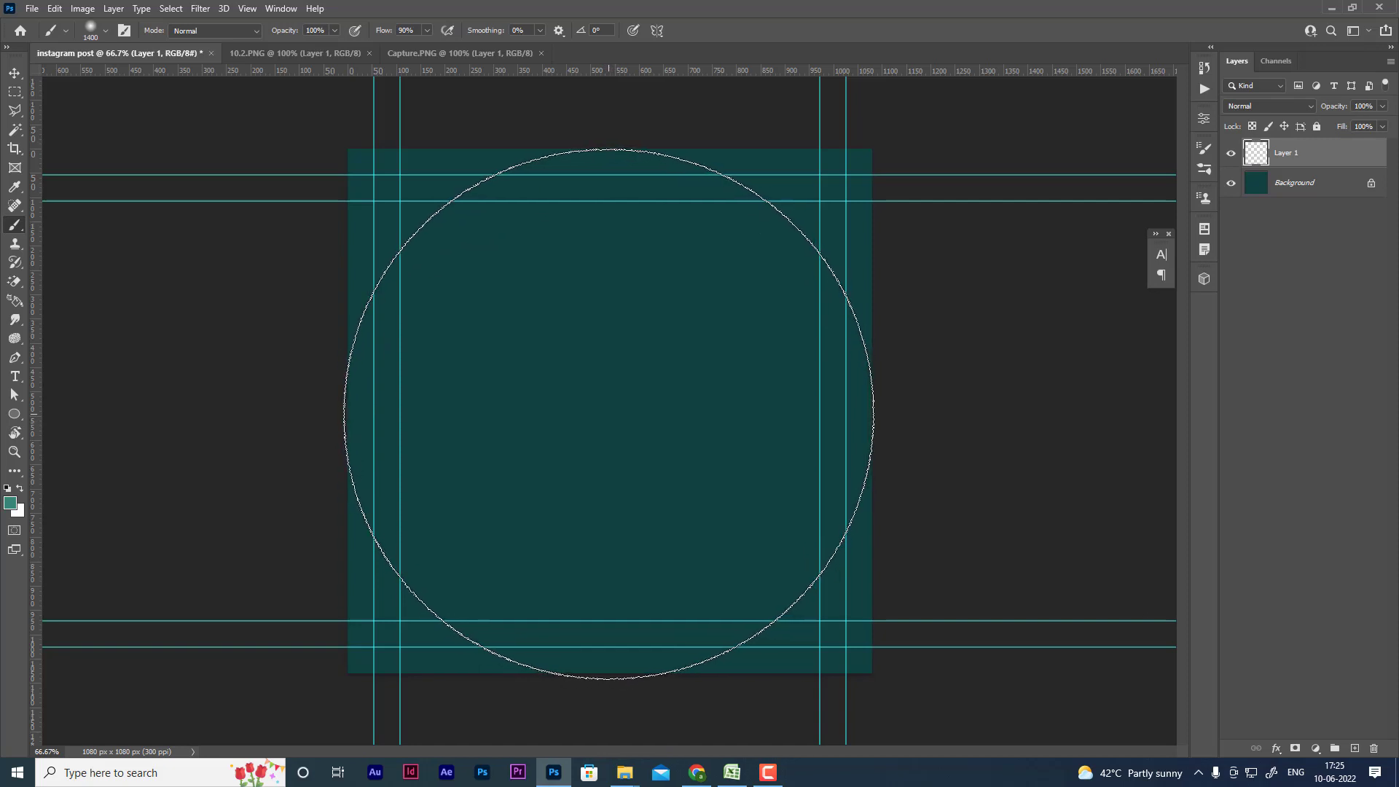
pyautogui.click(609, 415)
pyautogui.click(609, 415)
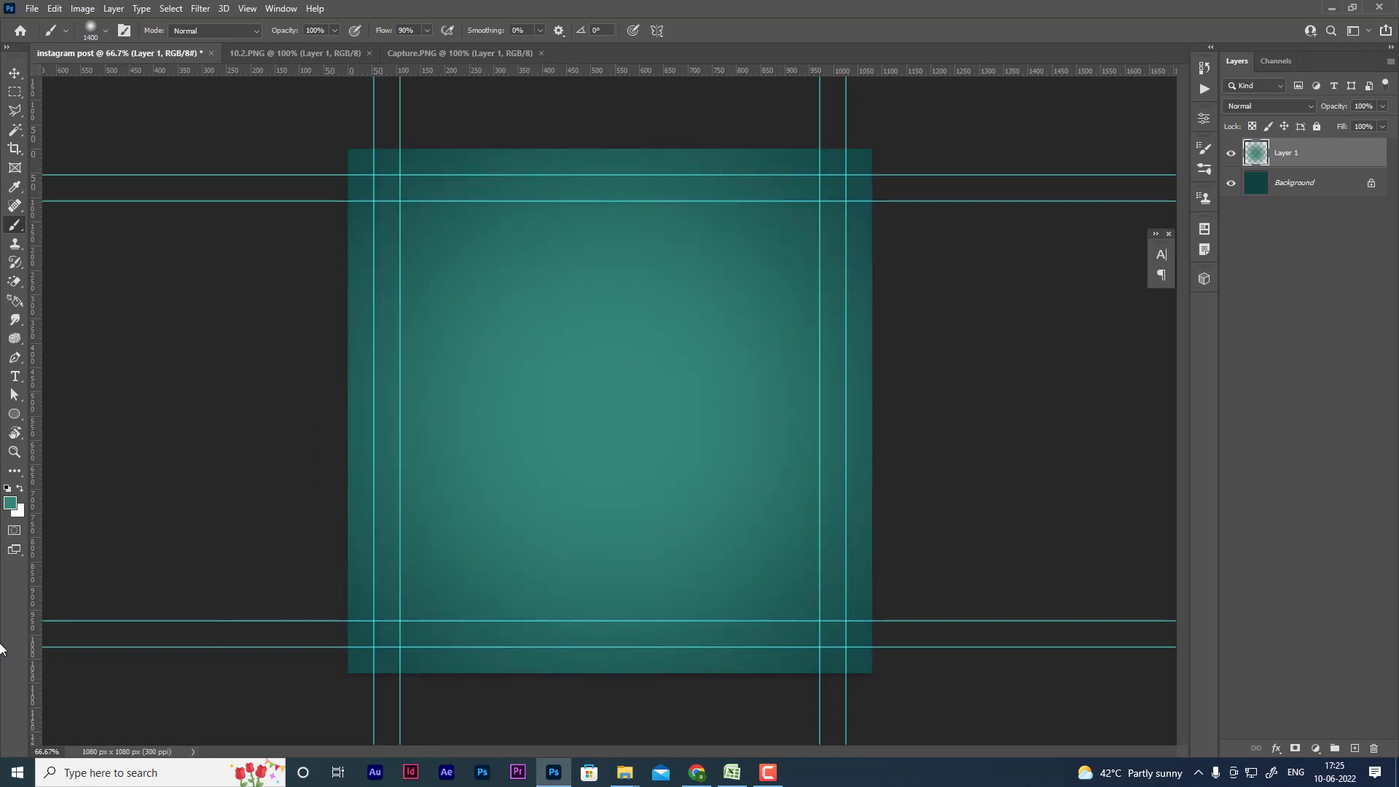
pyautogui.click(487, 53)
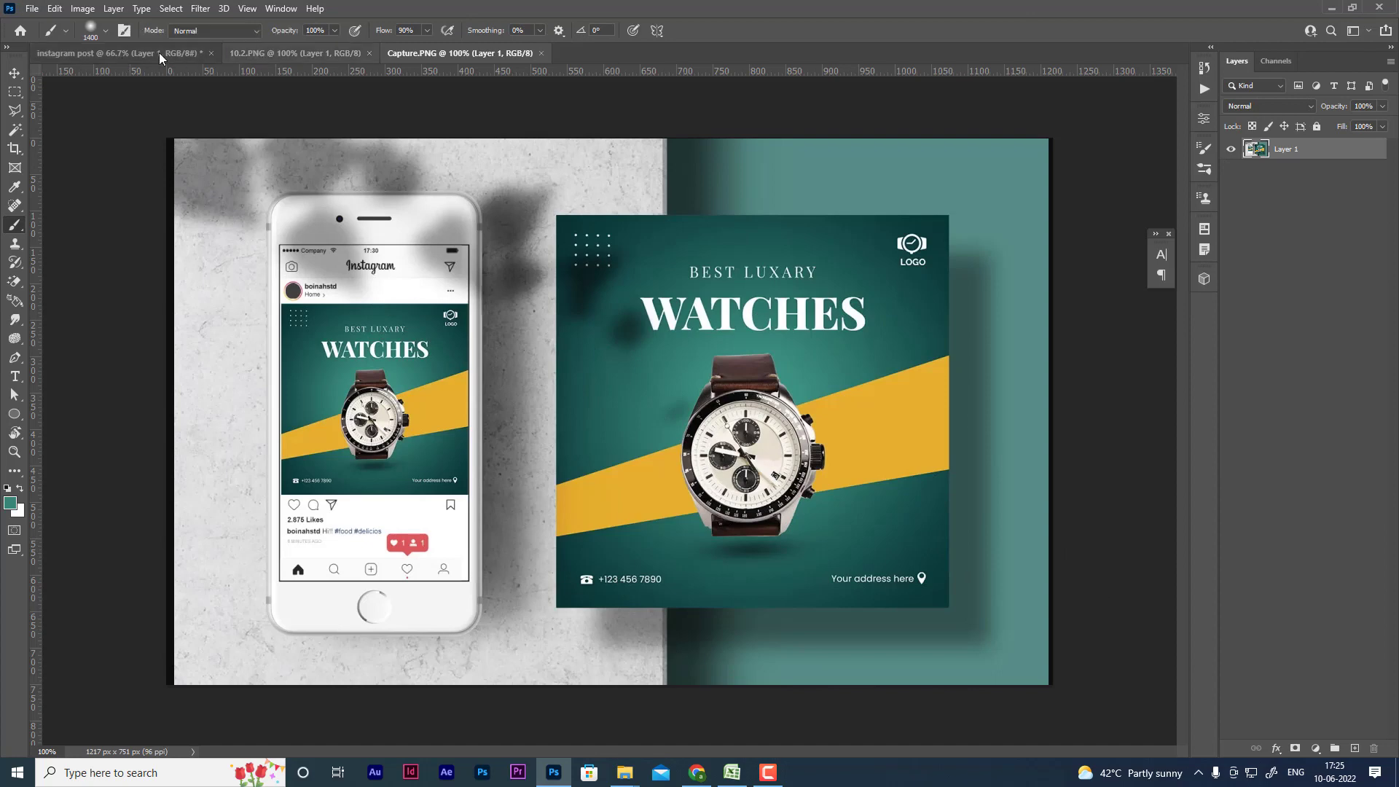
# Step: Sample dark navy from the 10.2 smart watch image and fill the Background layer with it
pyautogui.click(121, 55)
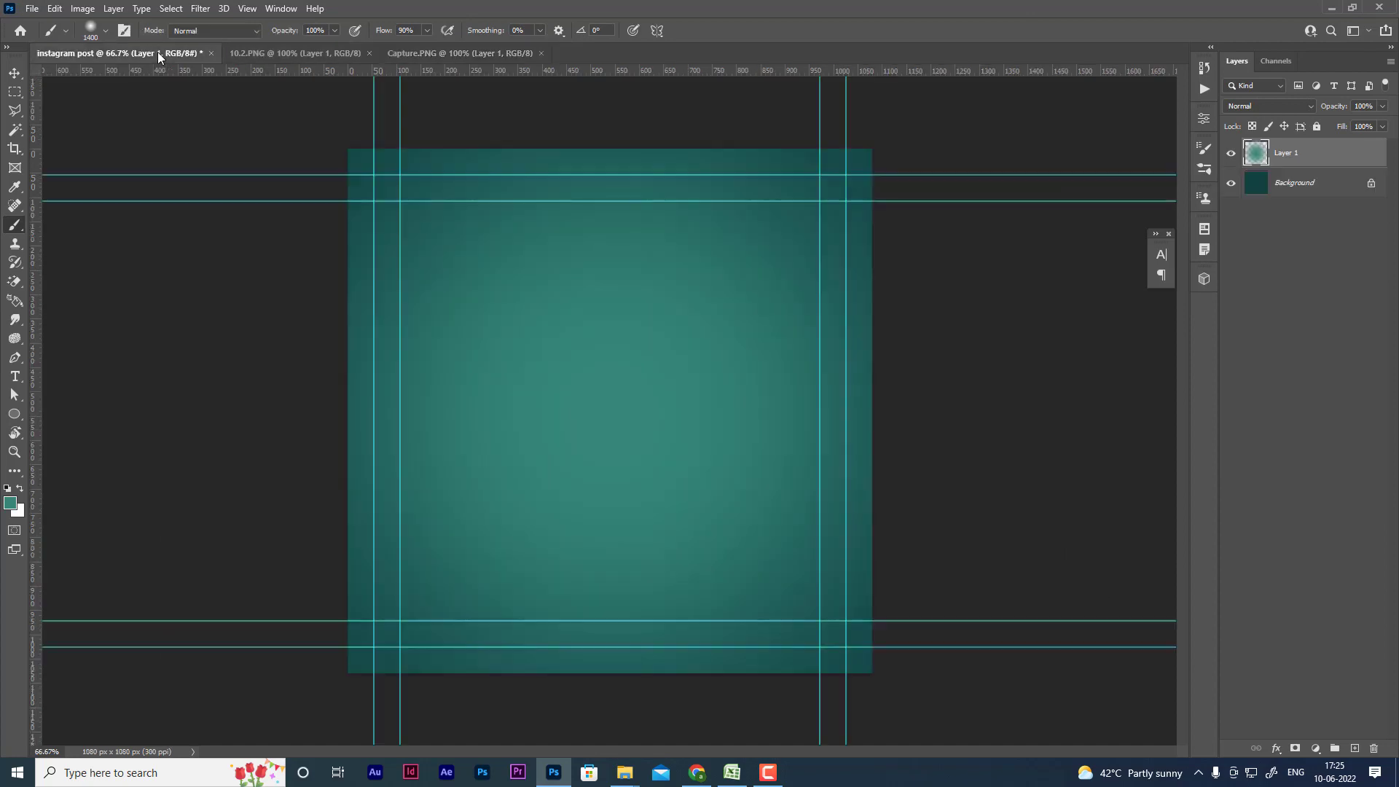
pyautogui.click(325, 54)
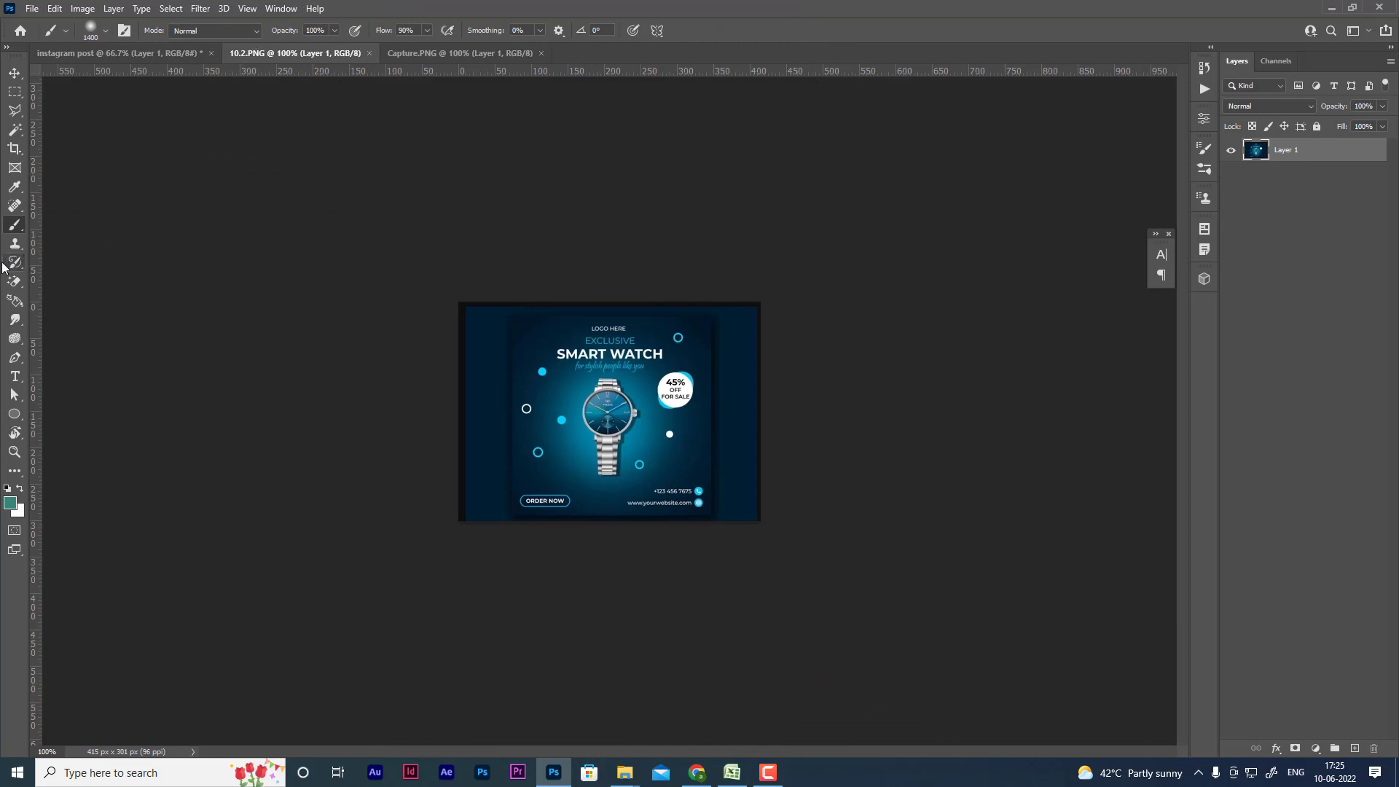
pyautogui.click(14, 186)
pyautogui.click(675, 326)
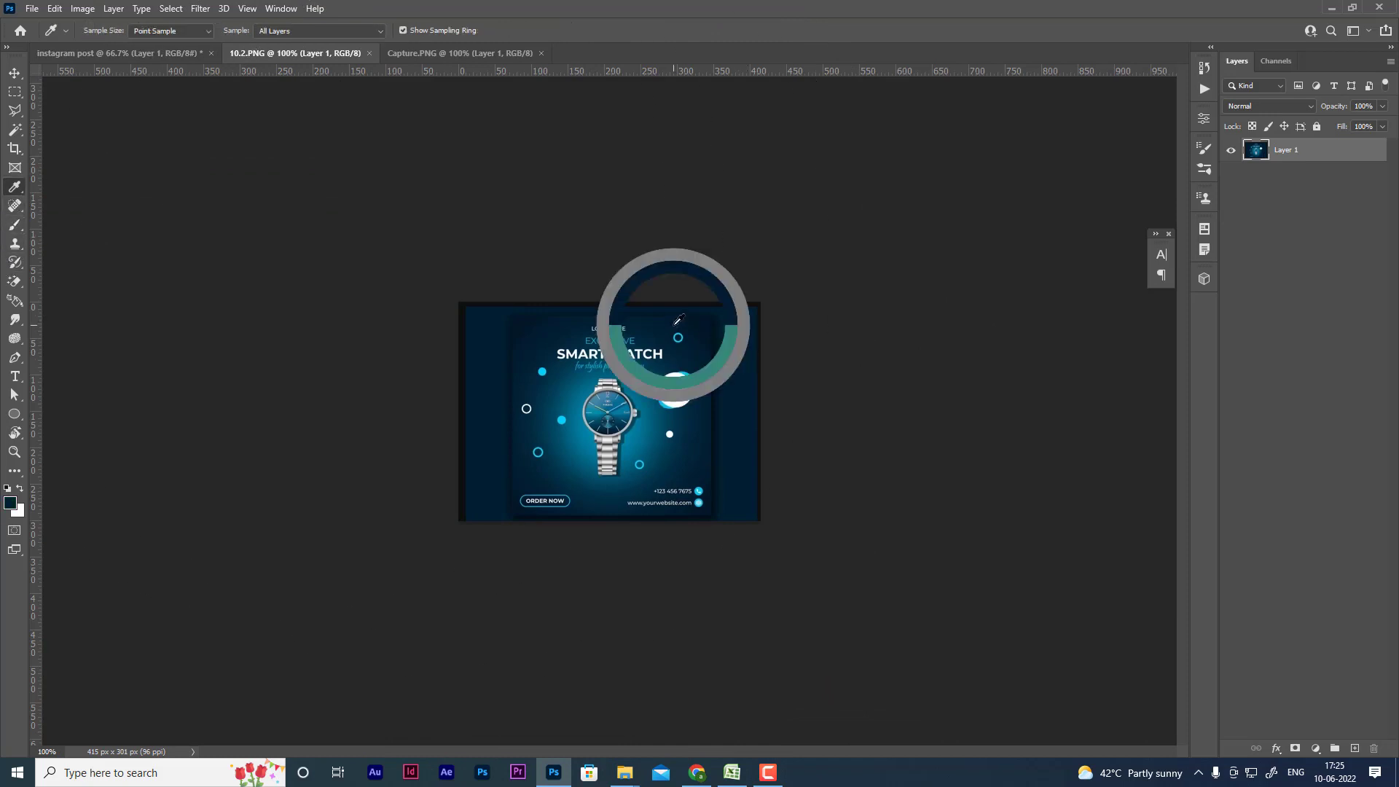
pyautogui.click(130, 53)
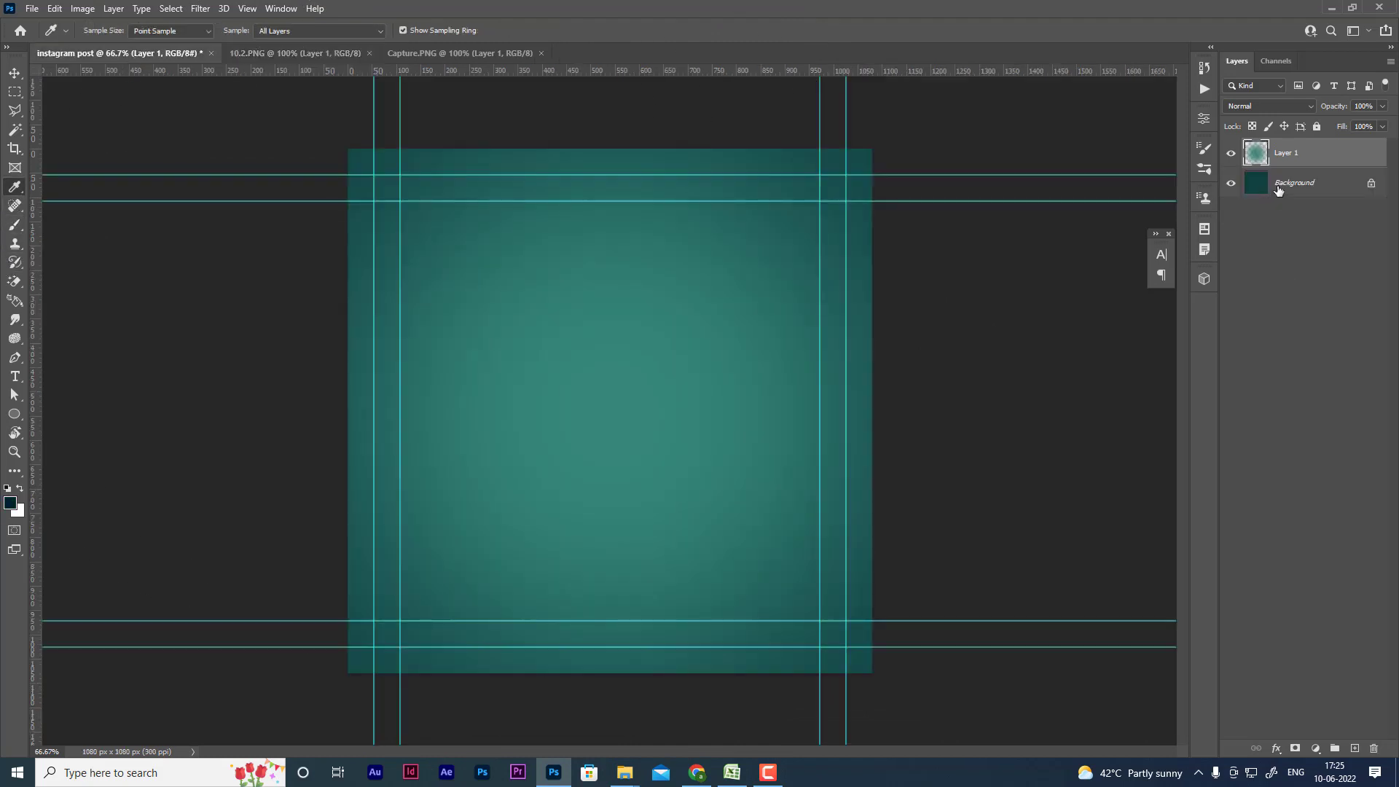
pyautogui.click(1279, 191)
pyautogui.hotkey('alt', 'BackSpace')
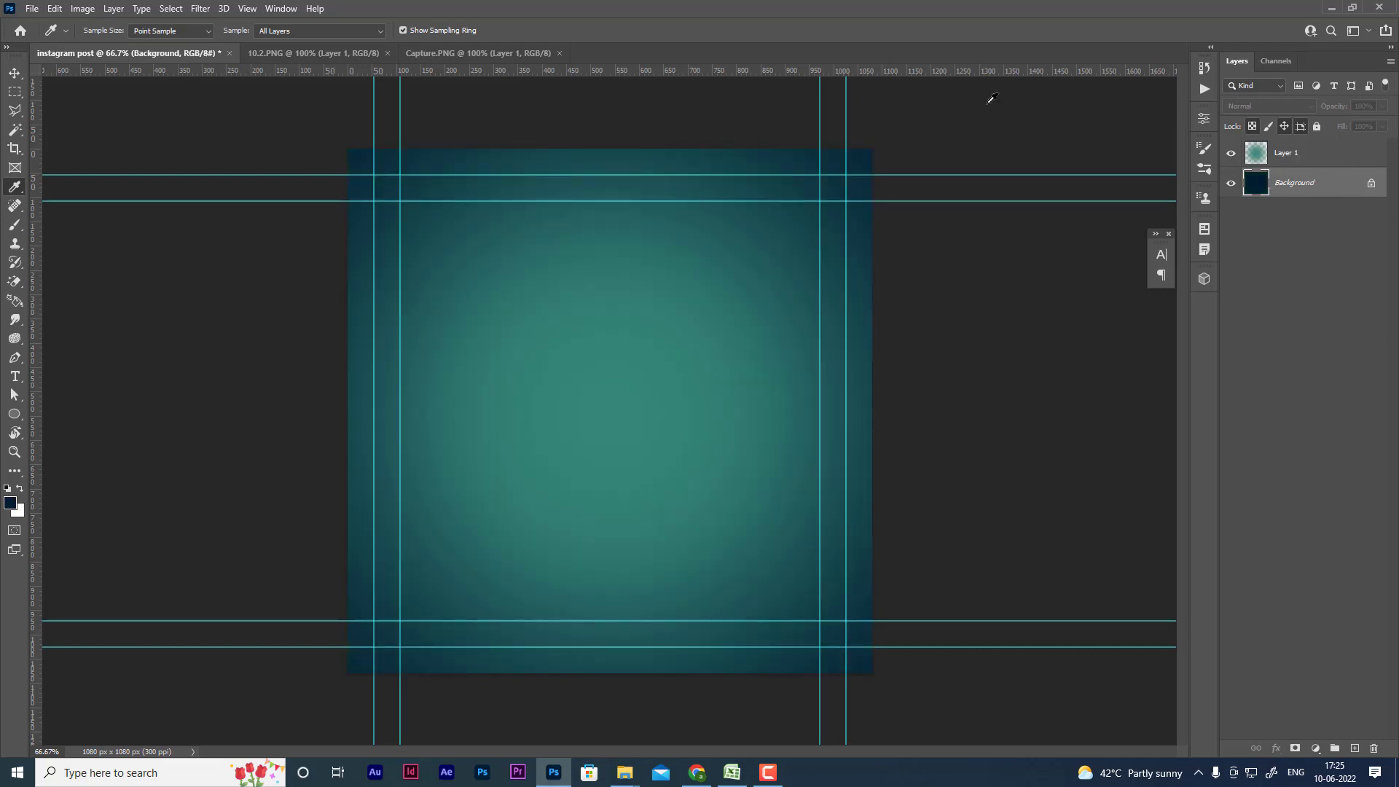
# Step: Sample a brighter blue from the 10.2 smart watch image as the painting colour
pyautogui.click(465, 53)
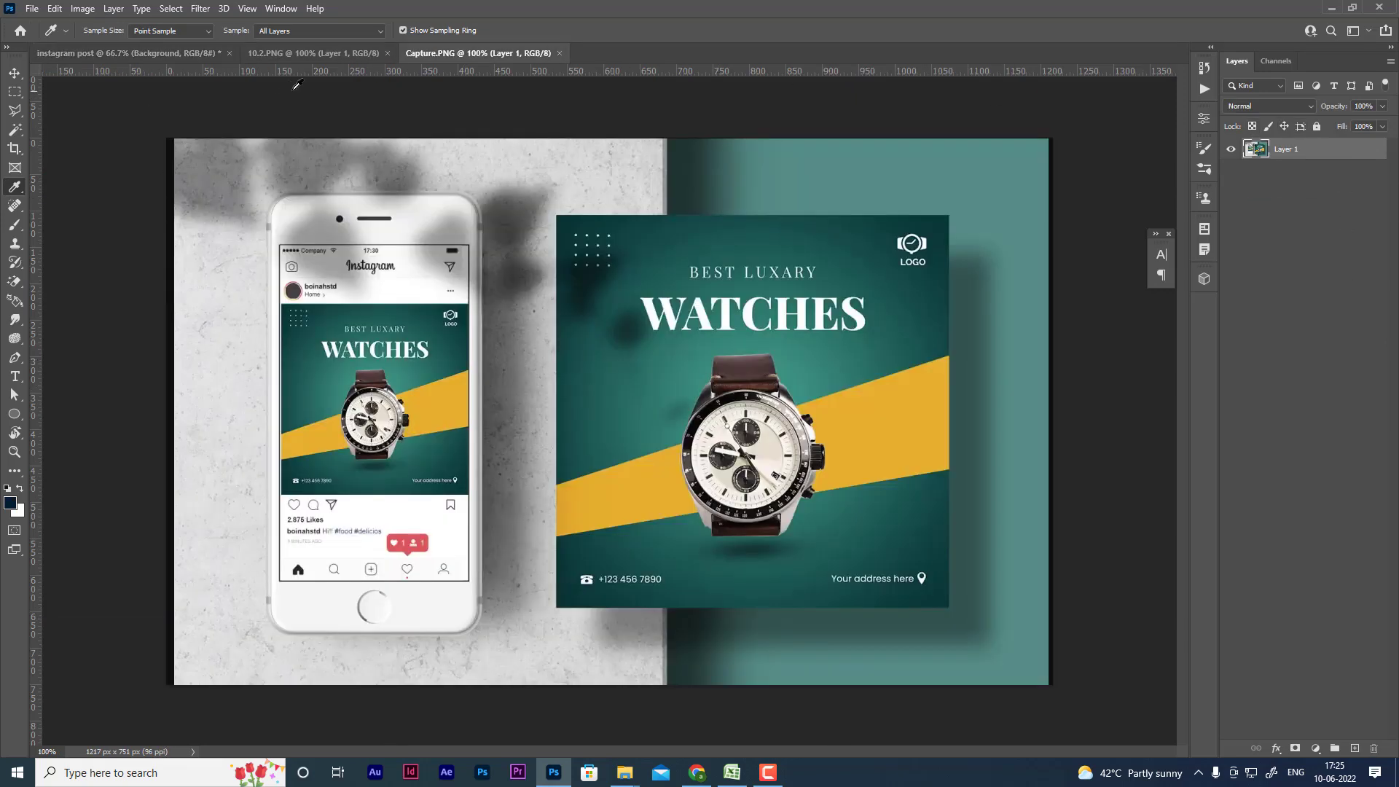
pyautogui.click(314, 53)
pyautogui.click(580, 387)
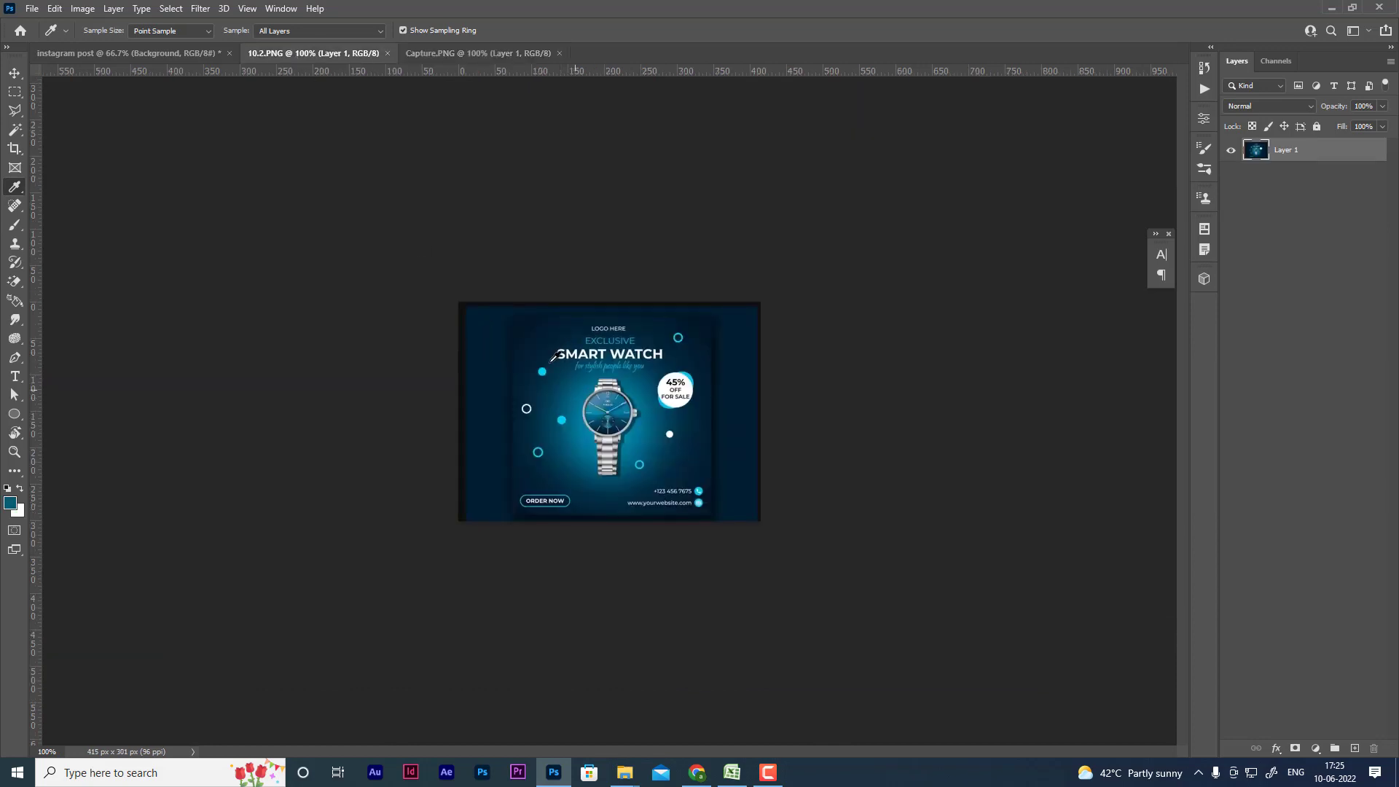
pyautogui.click(138, 54)
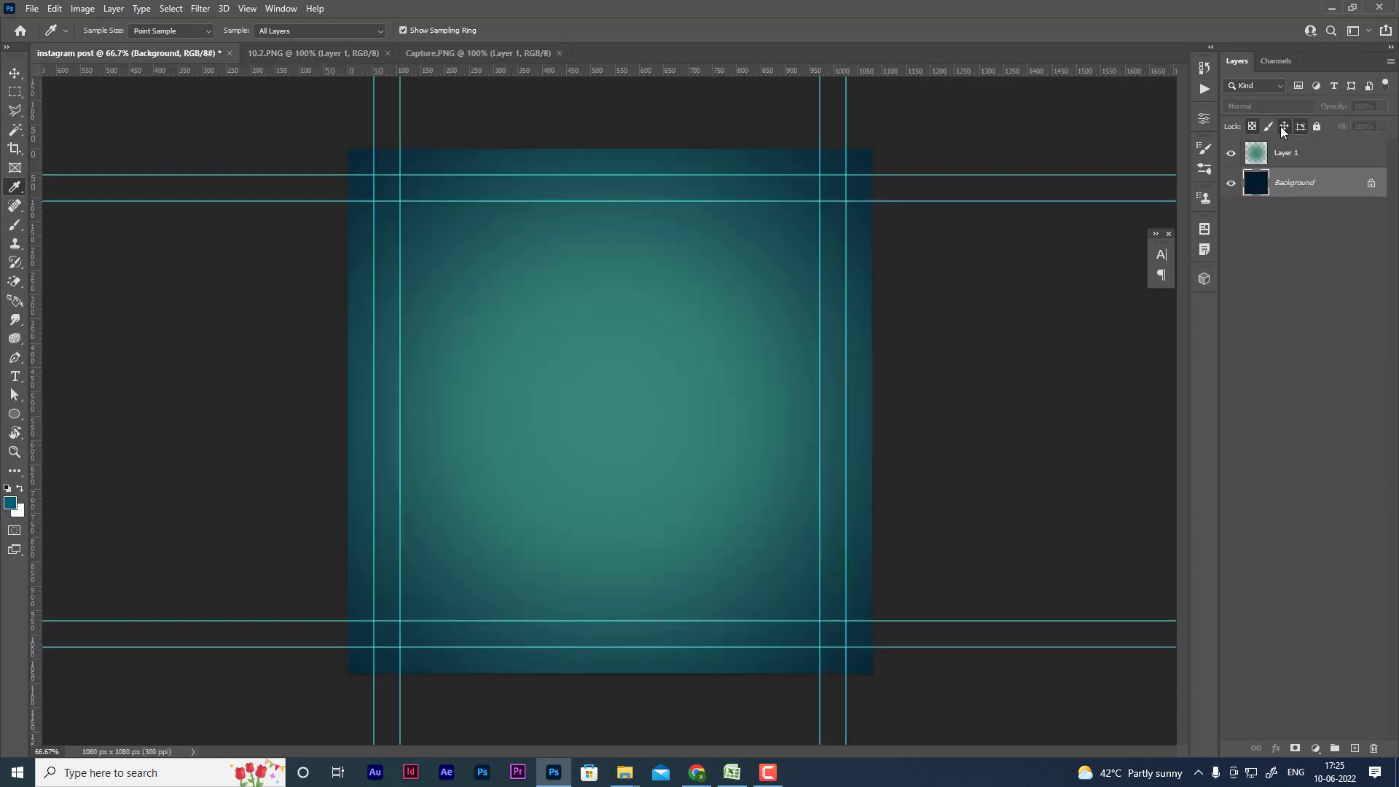
# Step: Hide teal Layer 1 and brush a soft blue glow at the centre of new Layer 2
pyautogui.press('b')
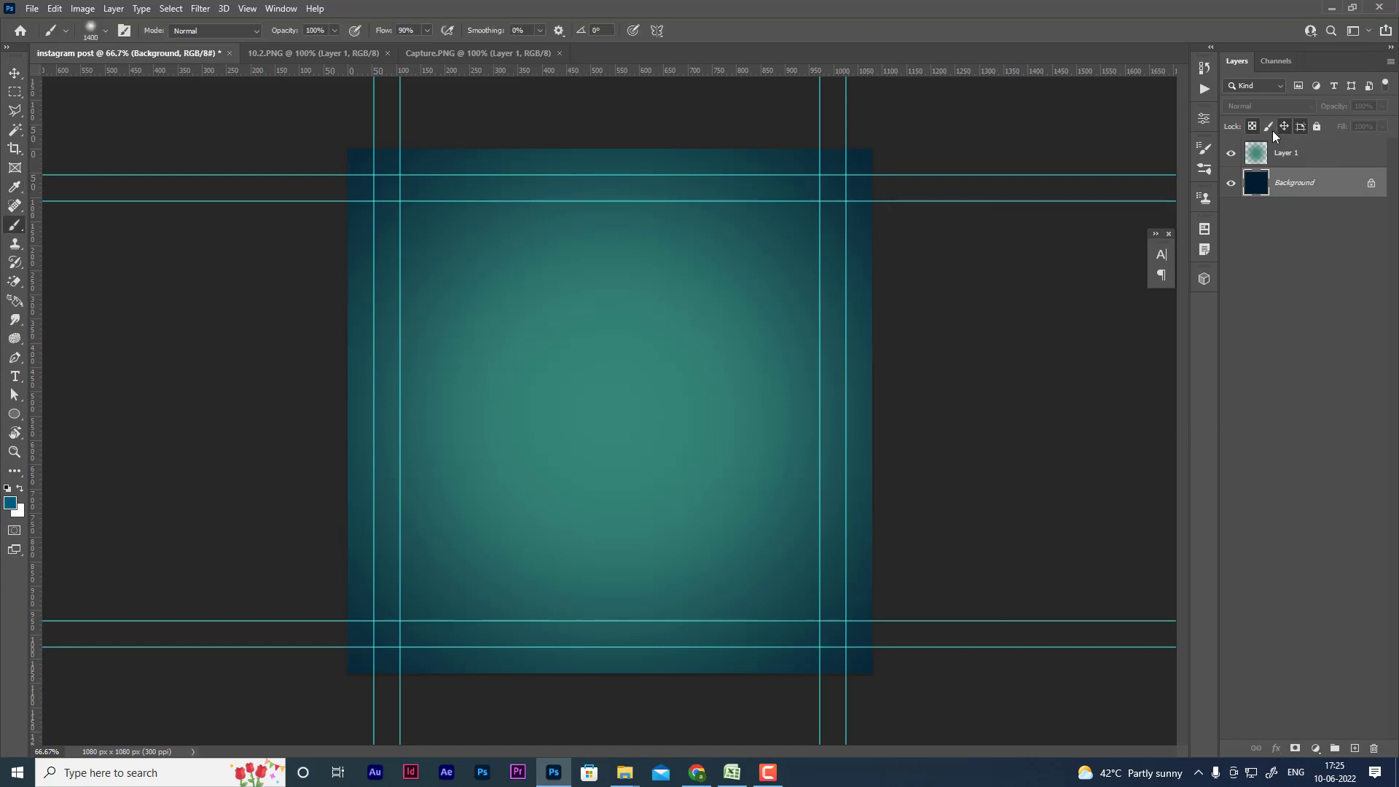
pyautogui.click(1230, 153)
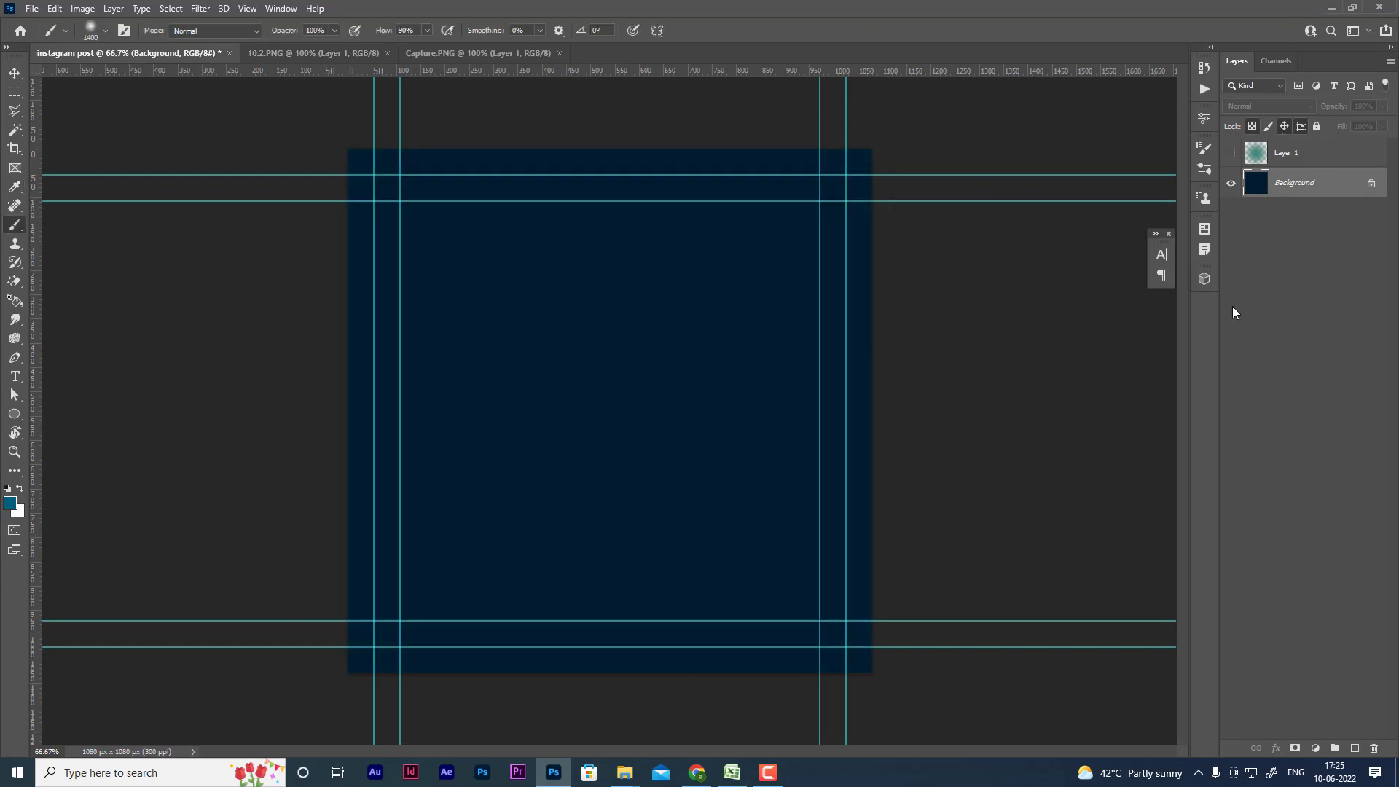
pyautogui.click(1354, 748)
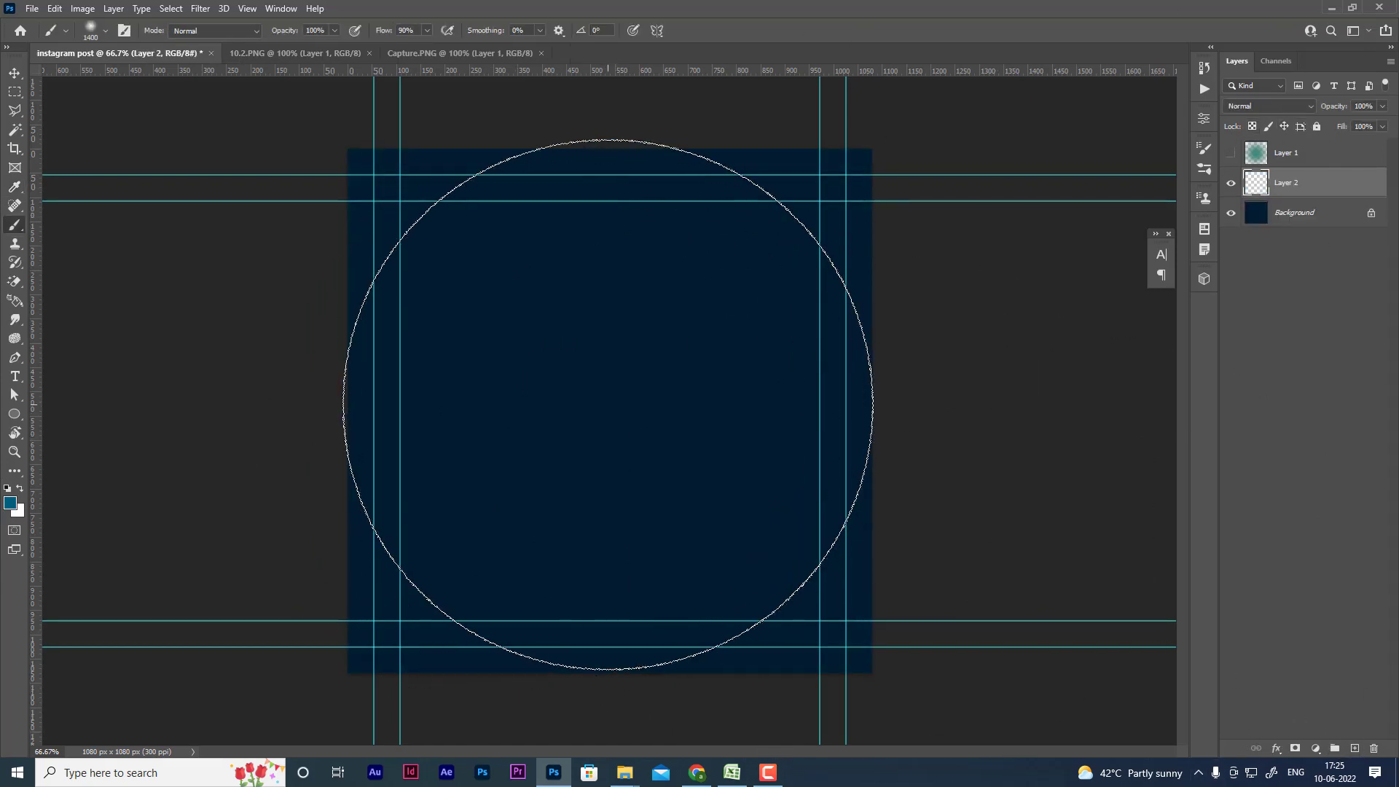
pyautogui.press('[')
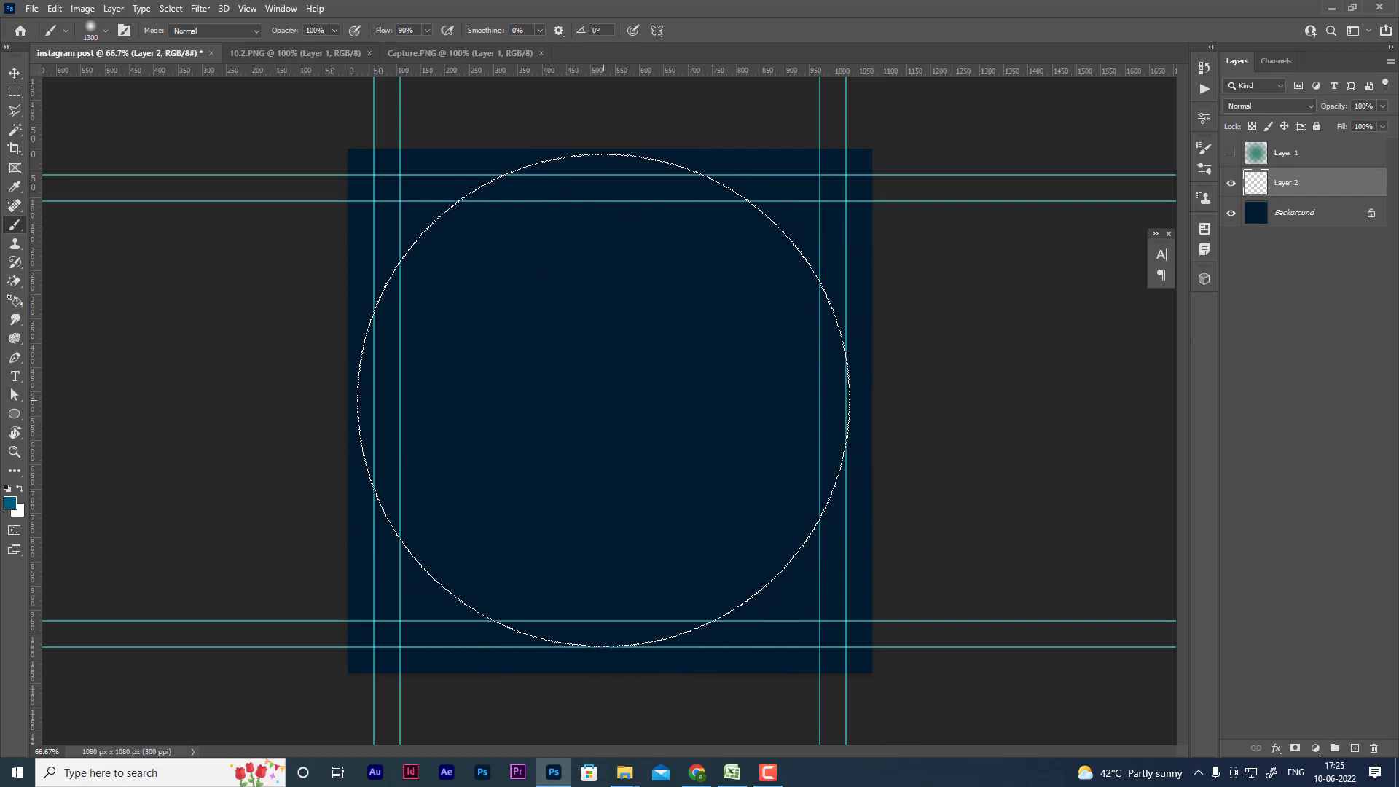
pyautogui.click(608, 400)
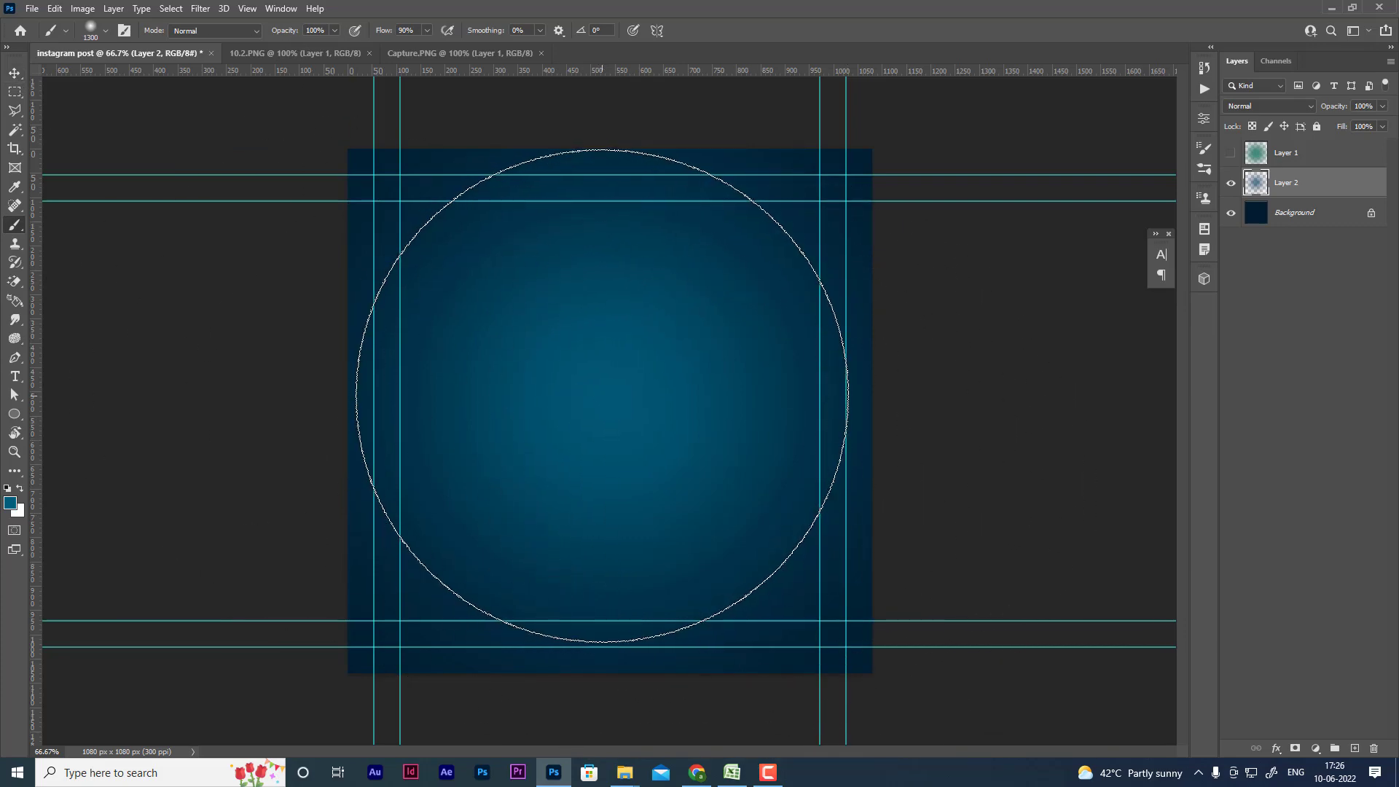
pyautogui.click(600, 397)
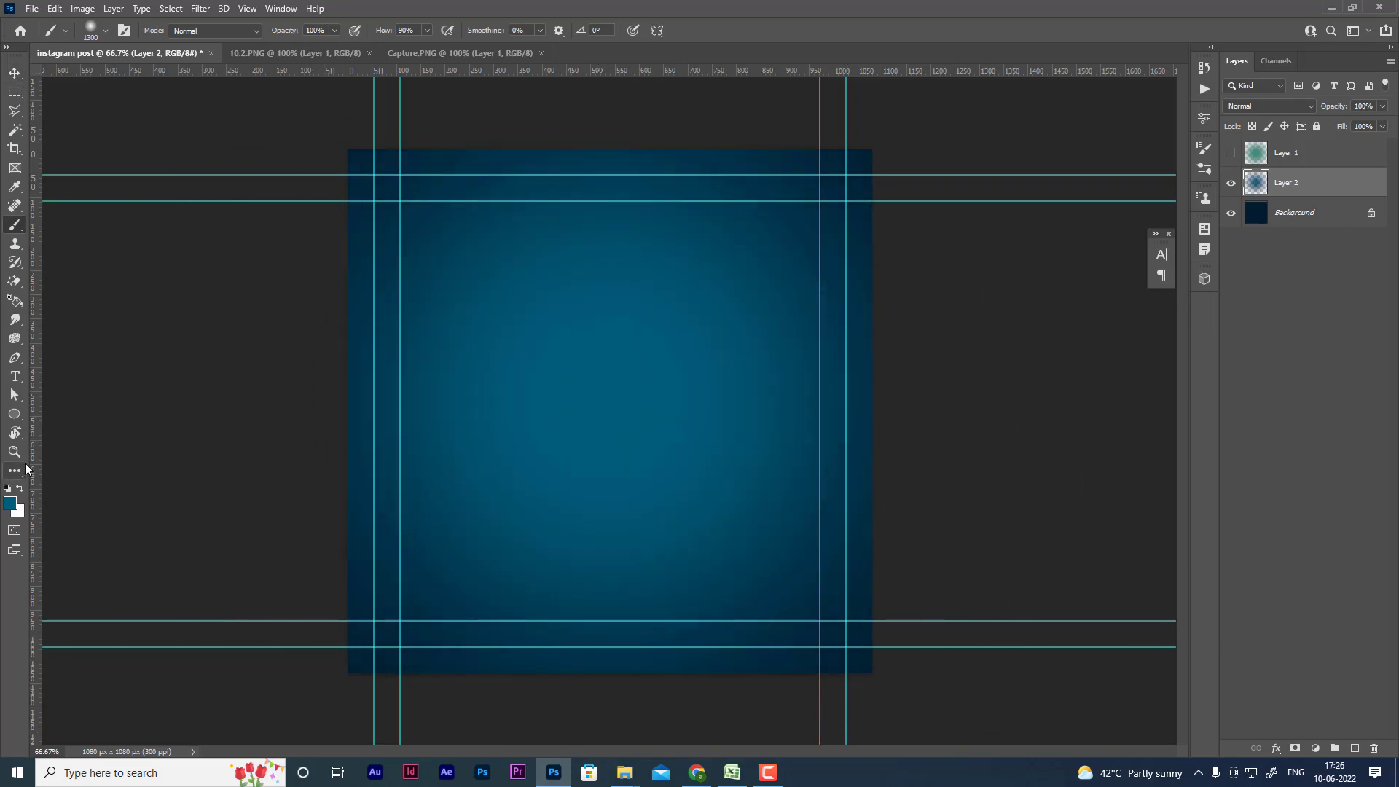
pyautogui.hotkey('ctrl', 'z')
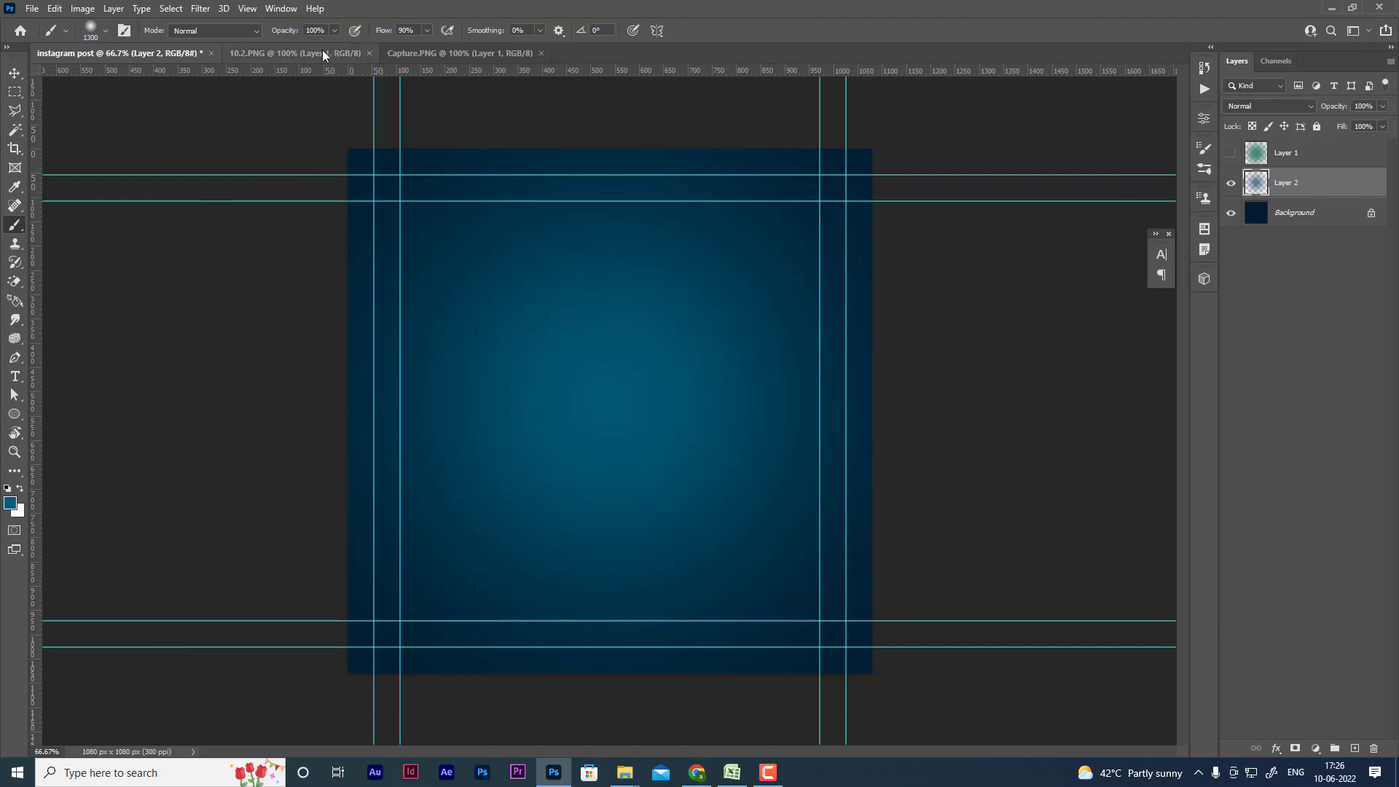
# Step: Repaint a tighter blue glow with a smaller brush, comparing against both reference images
pyautogui.click(319, 52)
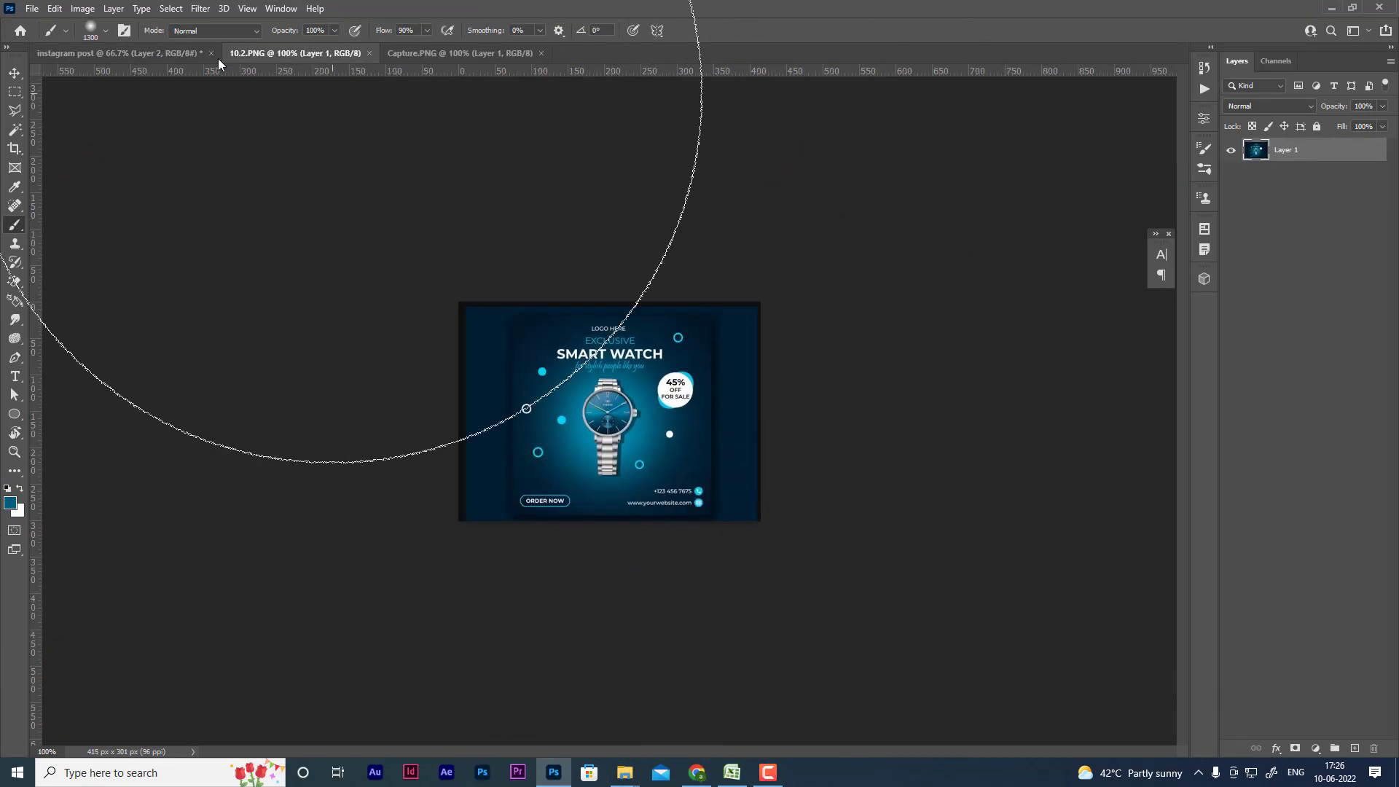
pyautogui.click(70, 56)
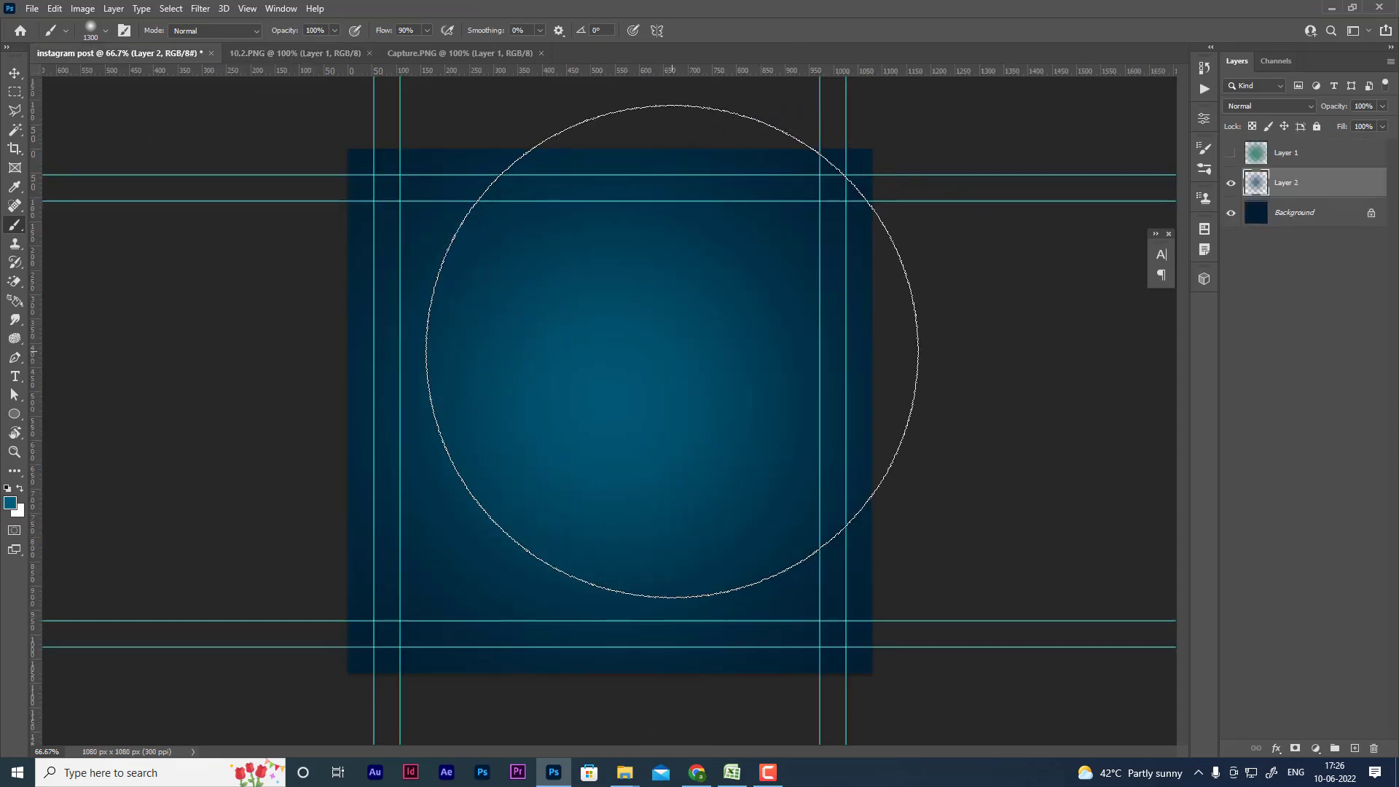
pyautogui.press('[')
pyautogui.press('[')
pyautogui.press('[')
pyautogui.press('[')
pyautogui.press('[')
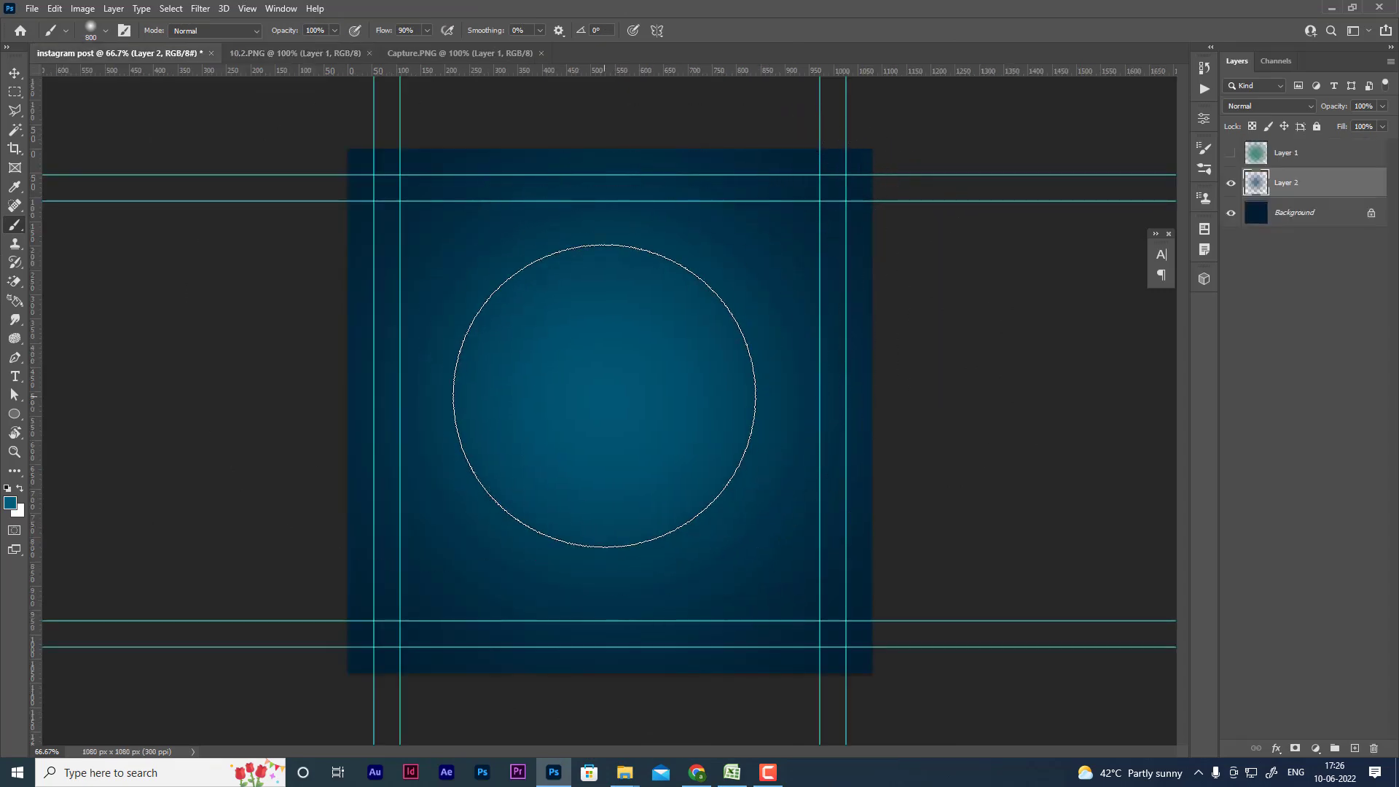
pyautogui.click(605, 396)
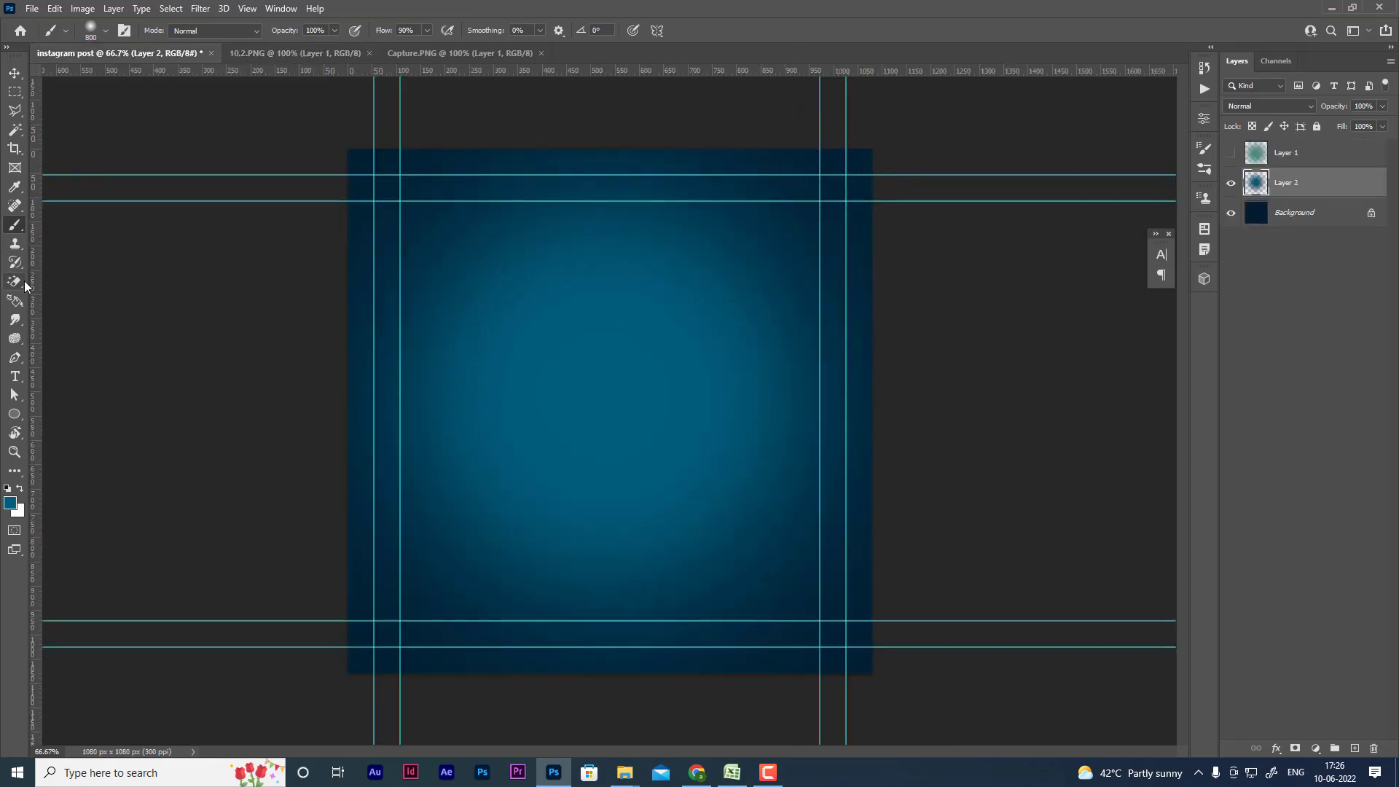
pyautogui.click(279, 54)
pyautogui.click(14, 72)
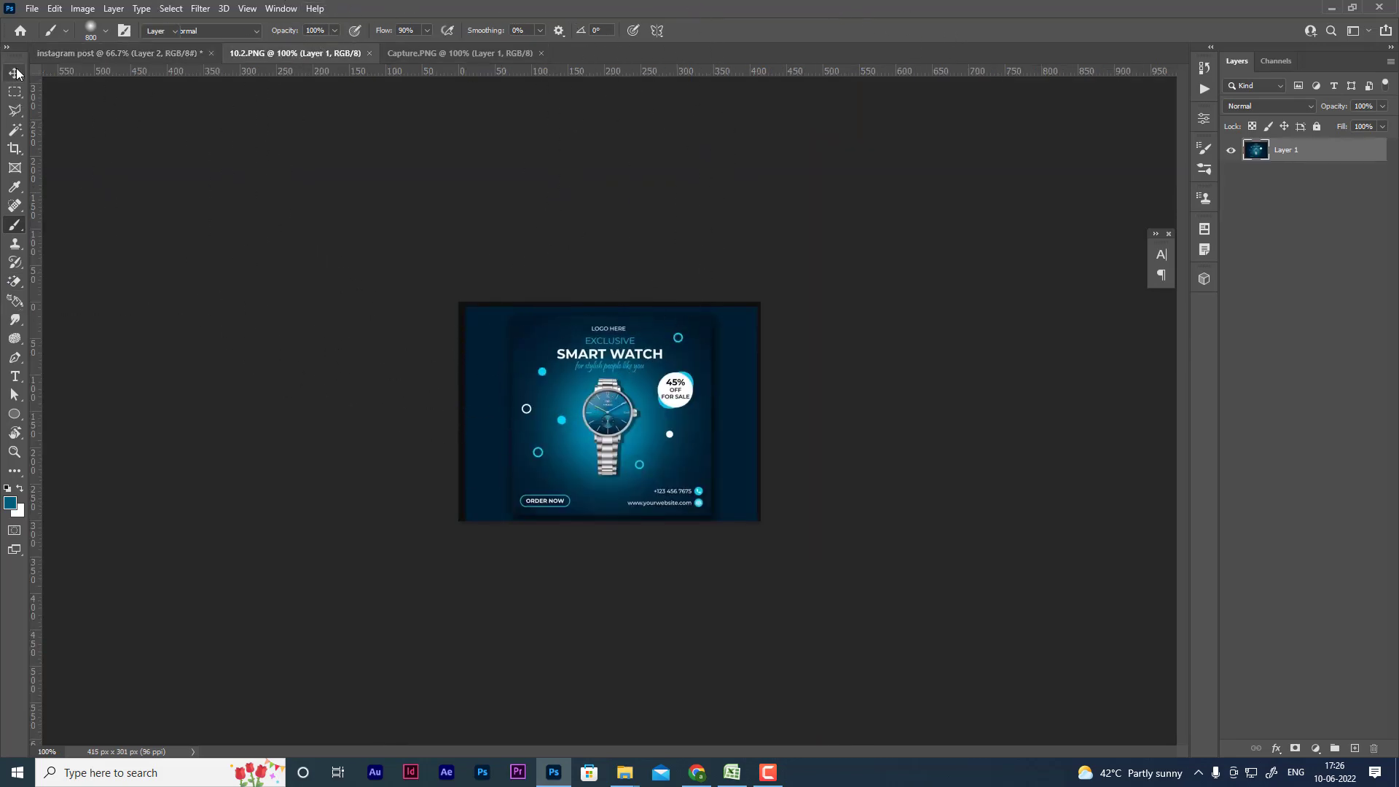
pyautogui.click(435, 52)
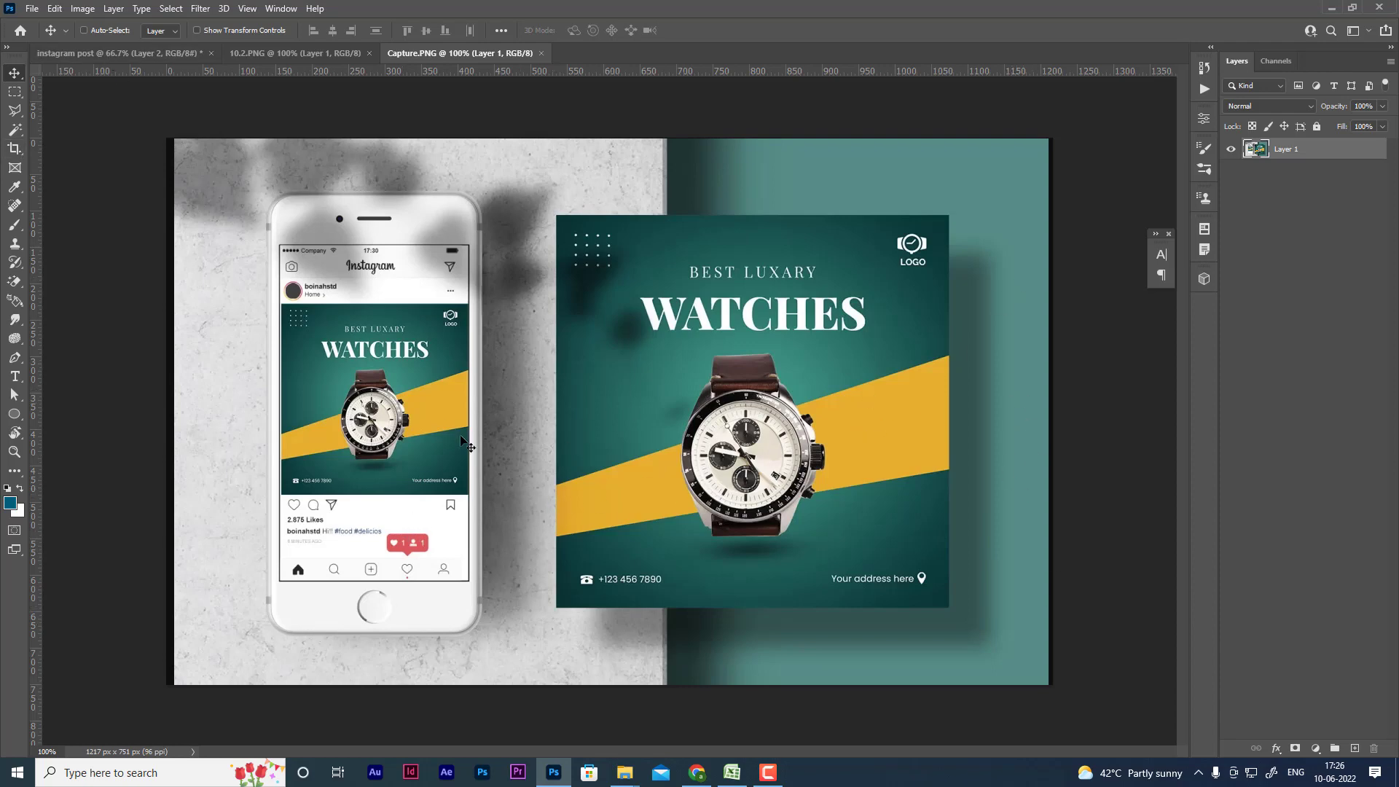
pyautogui.click(120, 53)
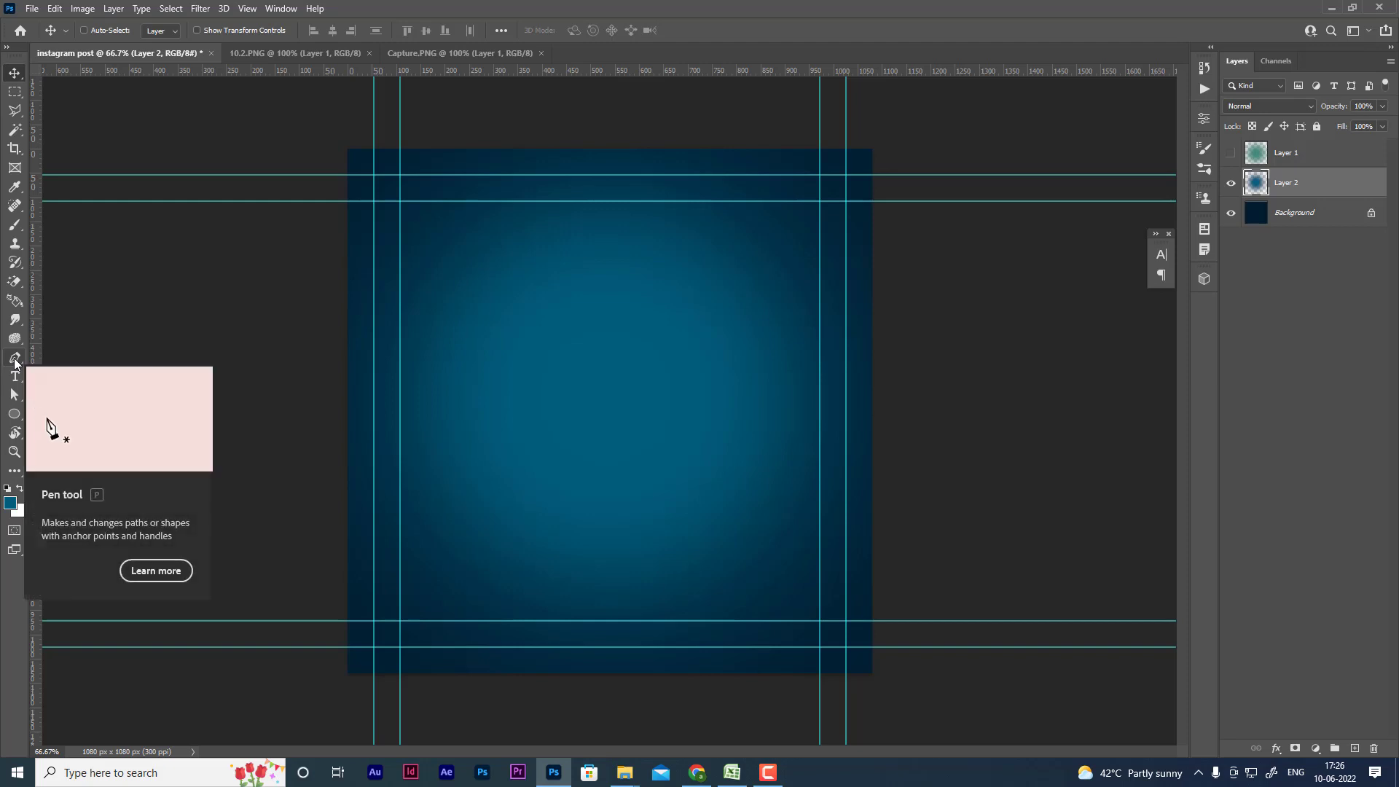
# Step: Draw a four-point slanted band across the lower canvas with the Pen tool as Shape 1
pyautogui.click(14, 360)
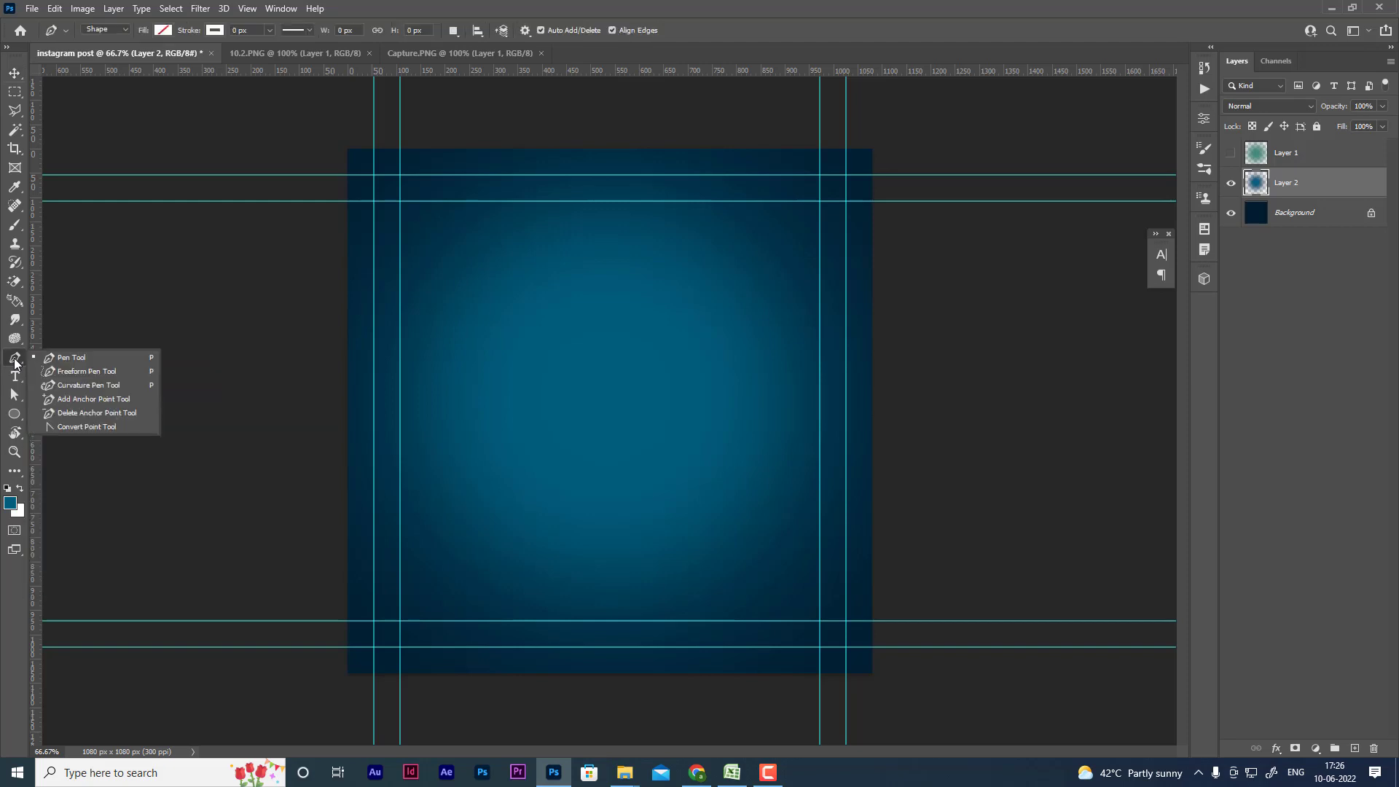
pyautogui.click(65, 359)
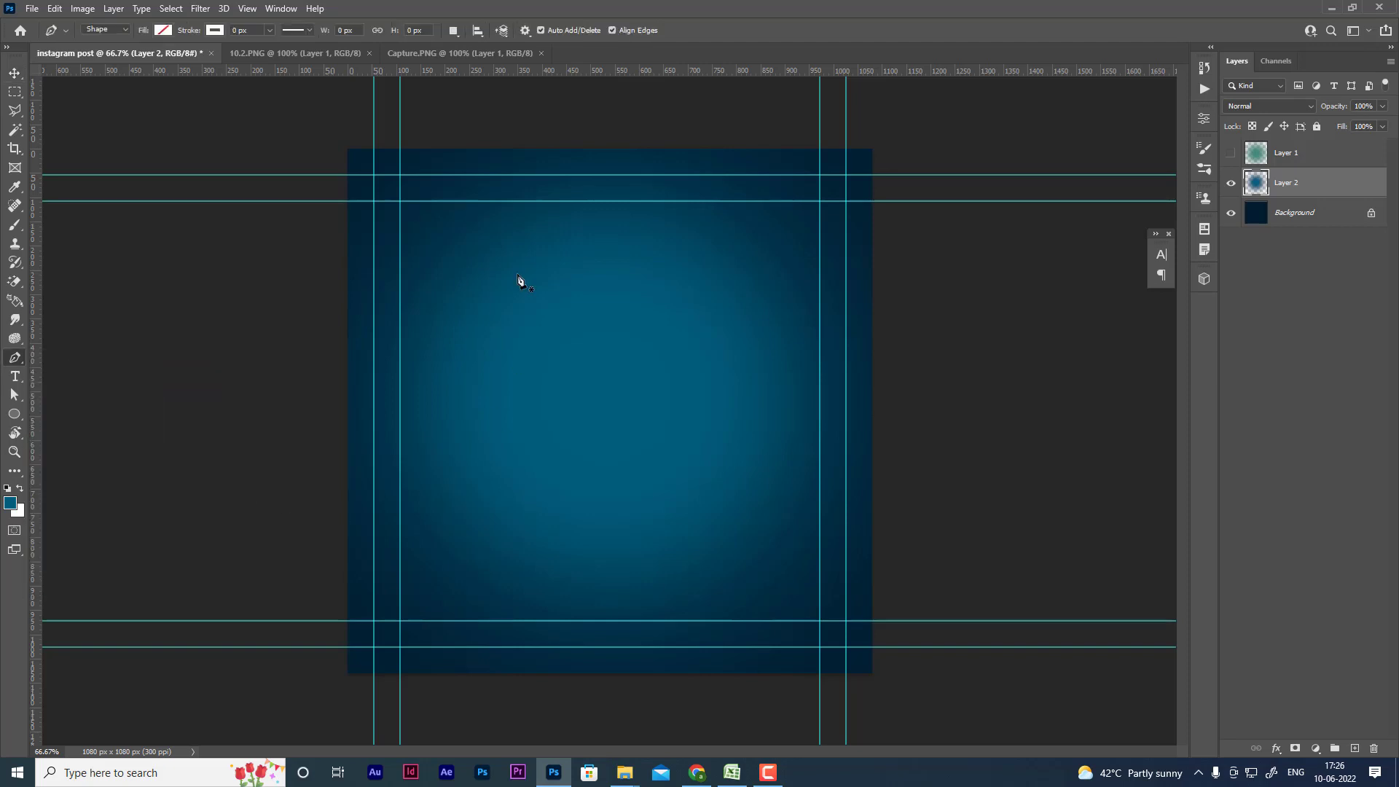
pyautogui.click(447, 55)
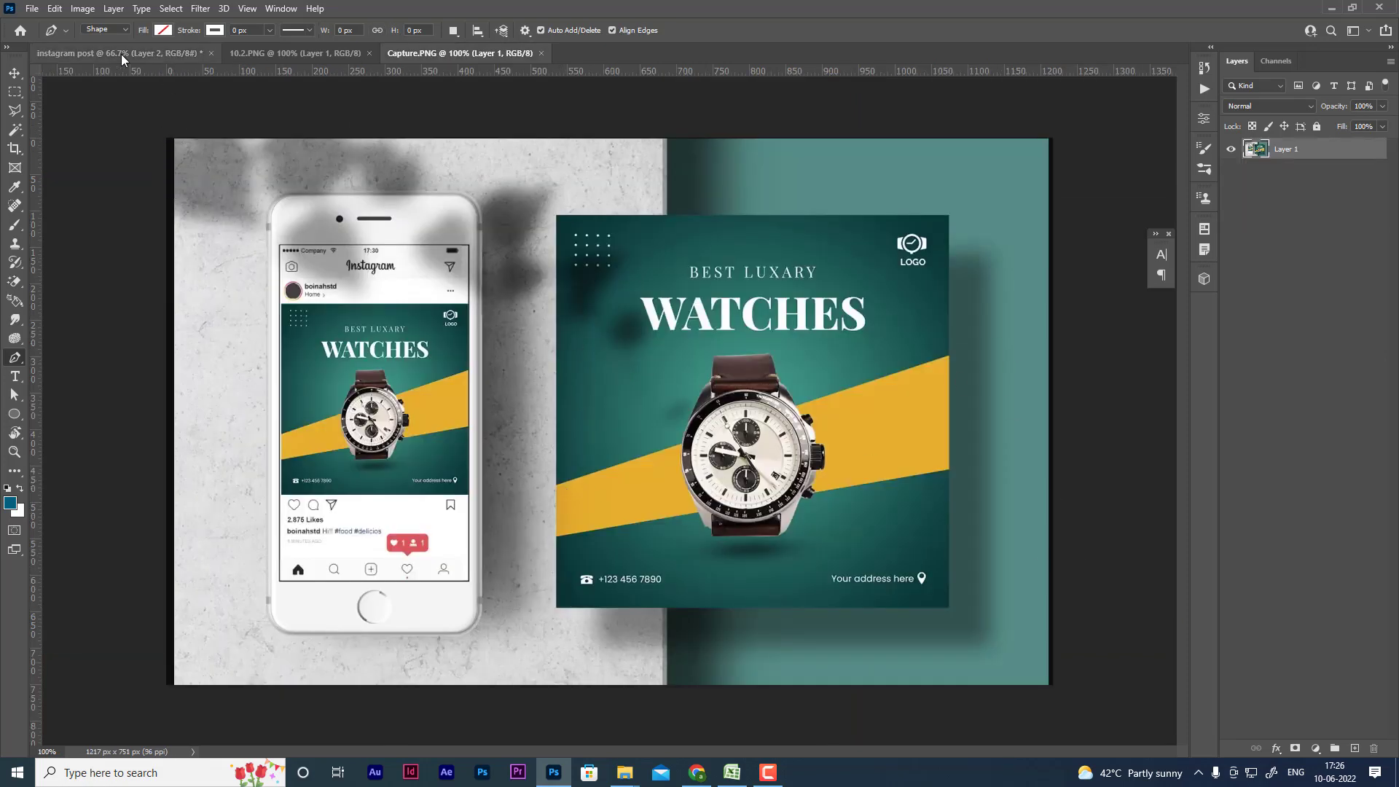
pyautogui.click(167, 54)
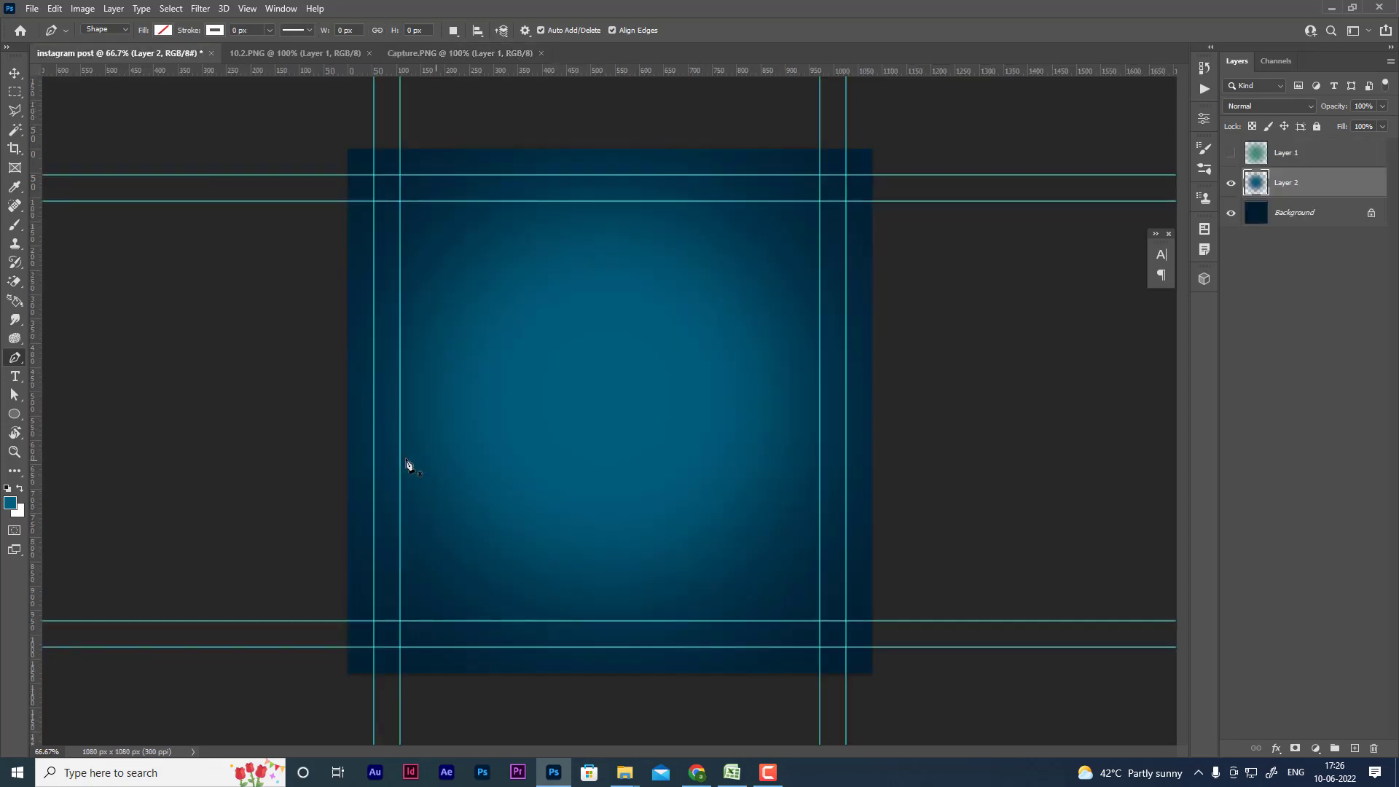
pyautogui.click(348, 483)
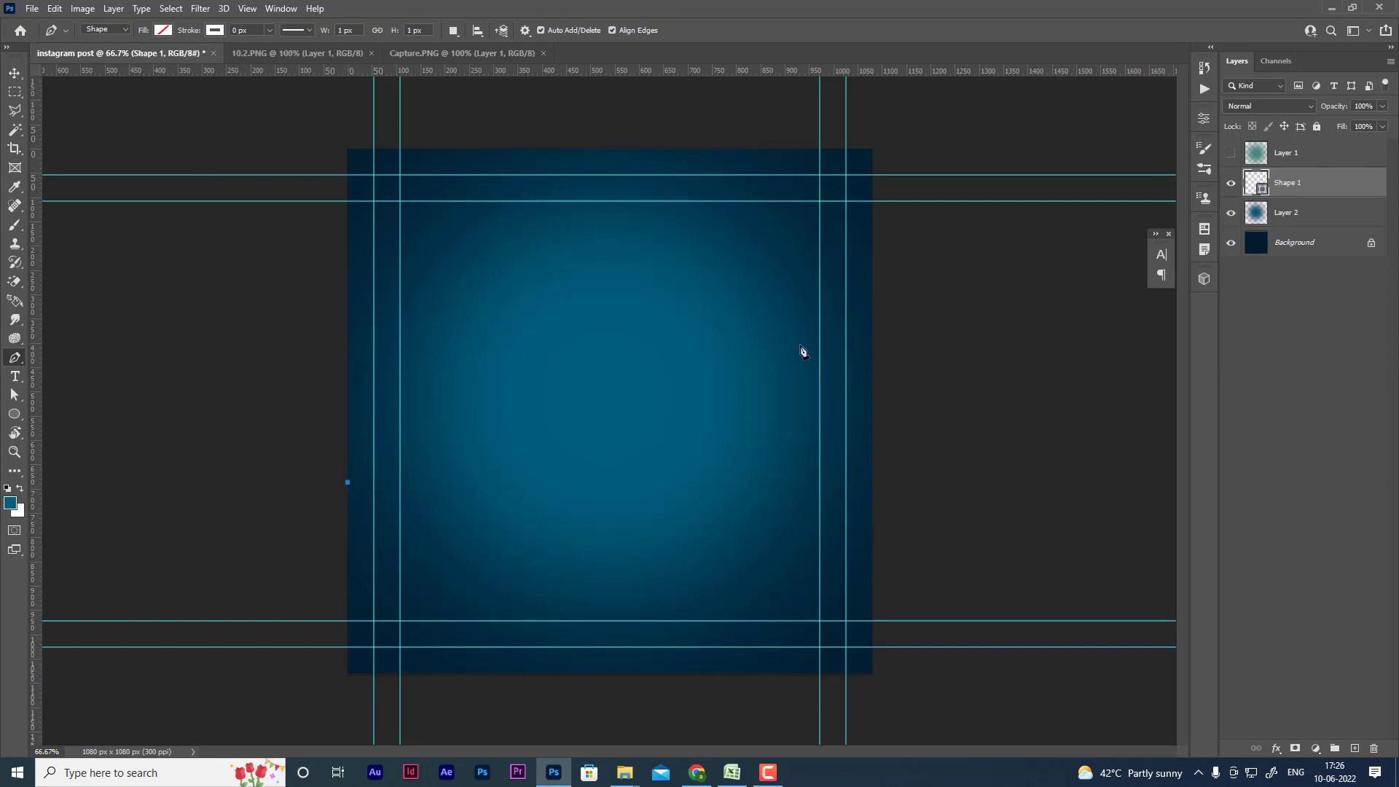
pyautogui.click(873, 360)
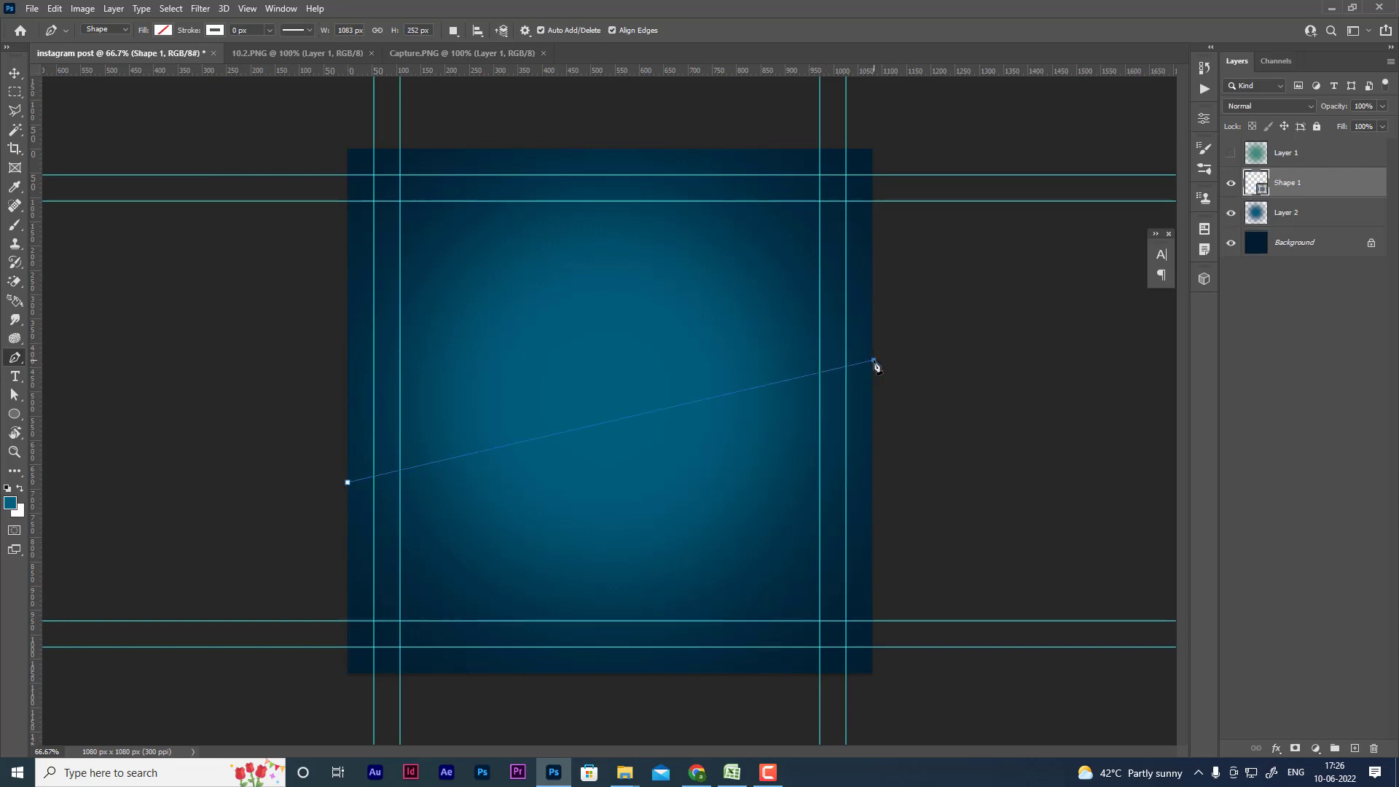
pyautogui.click(872, 503)
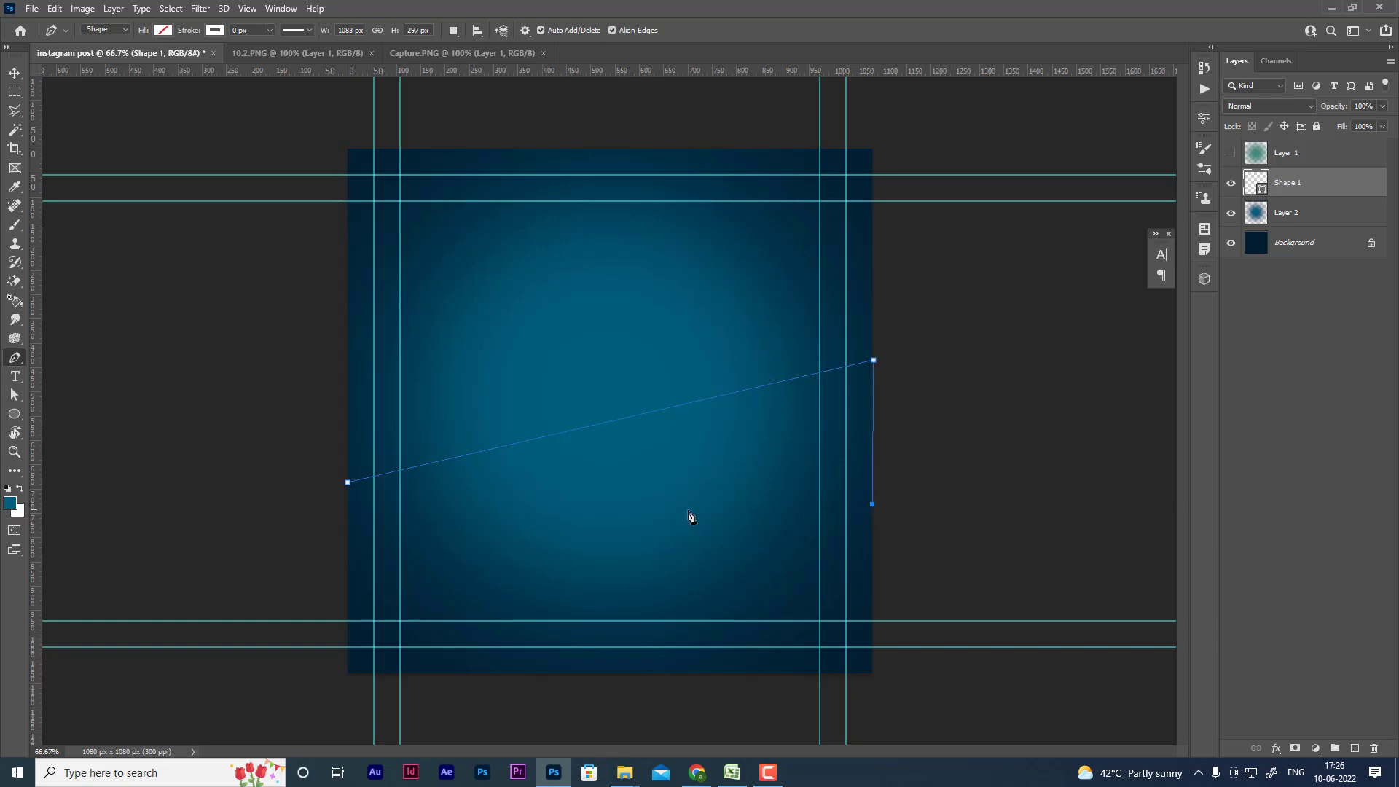
pyautogui.click(348, 558)
pyautogui.click(348, 483)
# Step: Set the band's fill to a saturated yellow-orange, #faac16
pyautogui.click(426, 57)
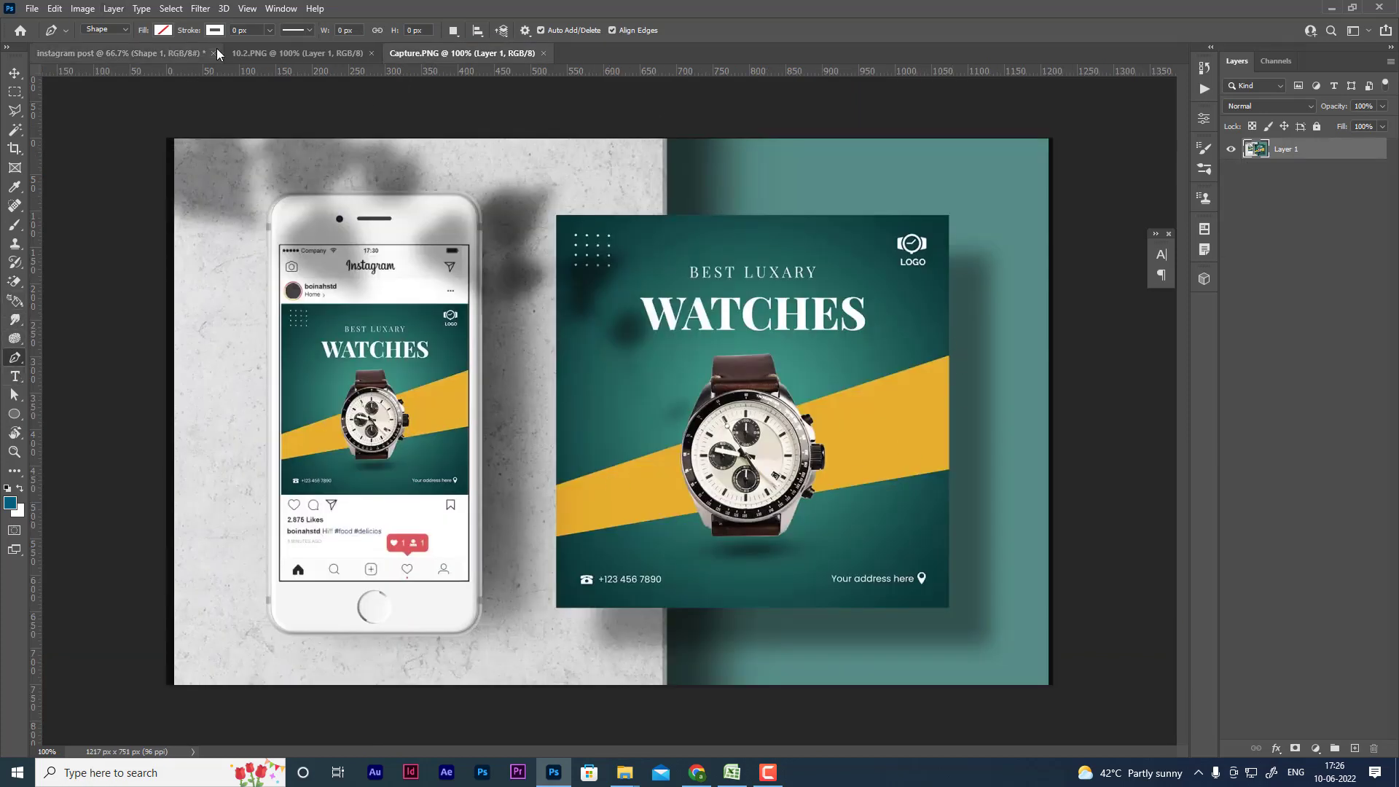
pyautogui.click(180, 54)
pyautogui.click(165, 32)
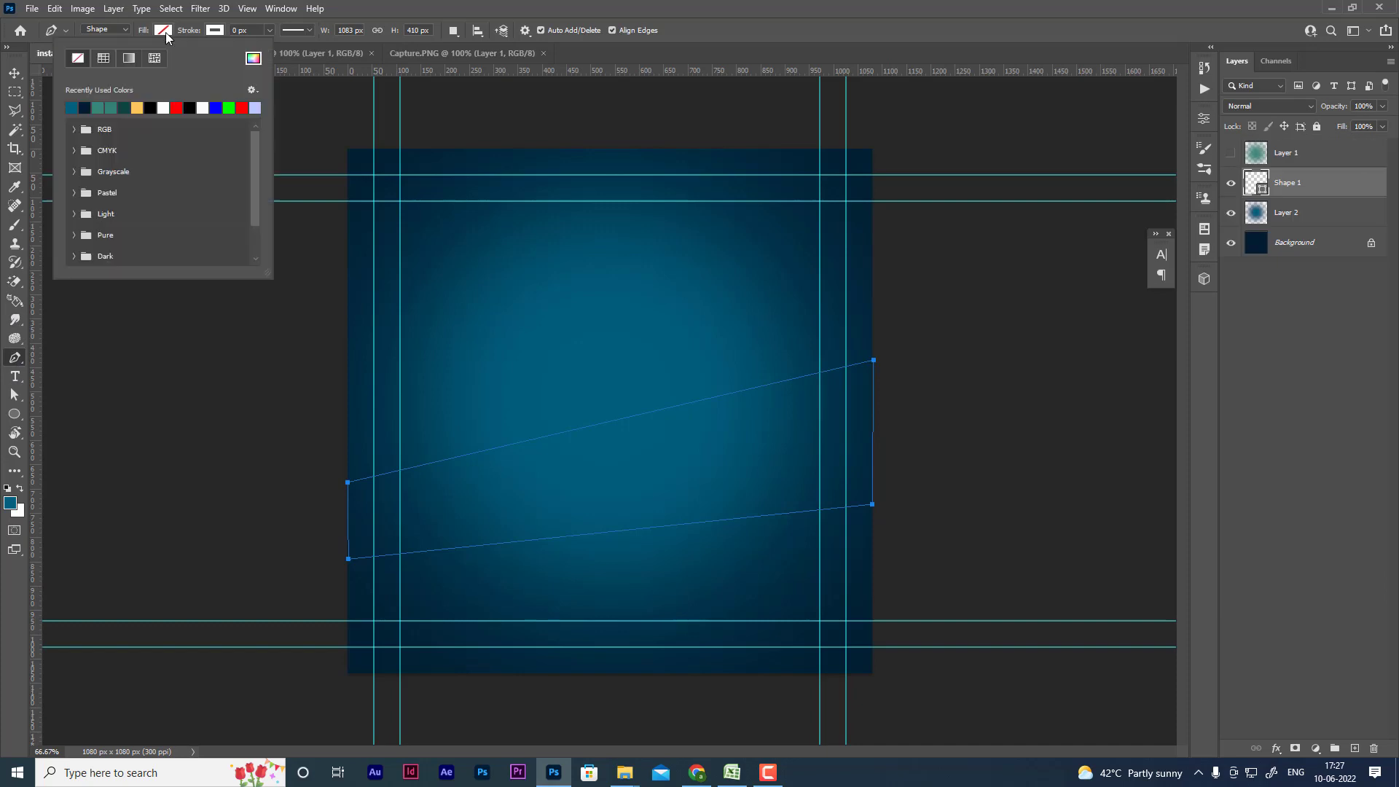
pyautogui.click(139, 107)
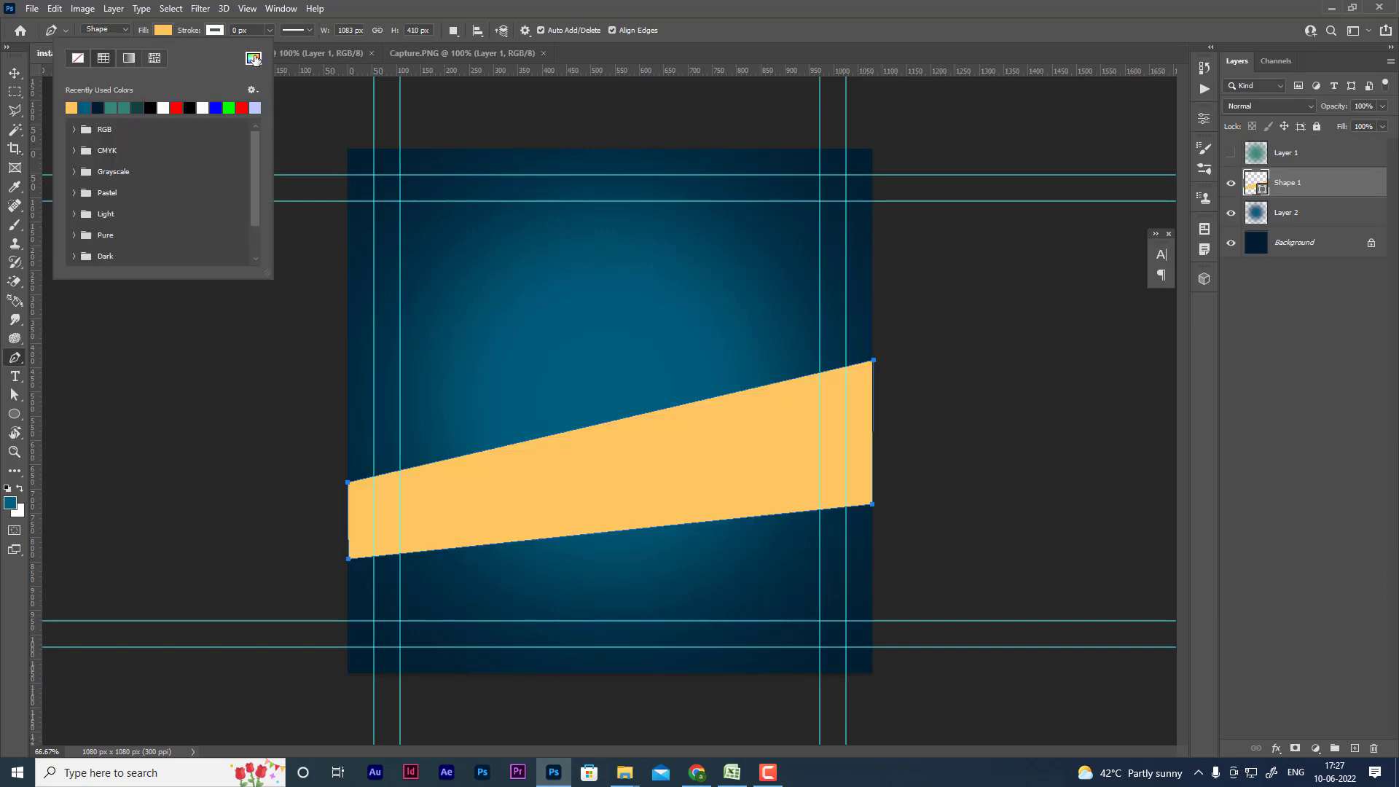
pyautogui.click(253, 57)
pyautogui.click(1059, 130)
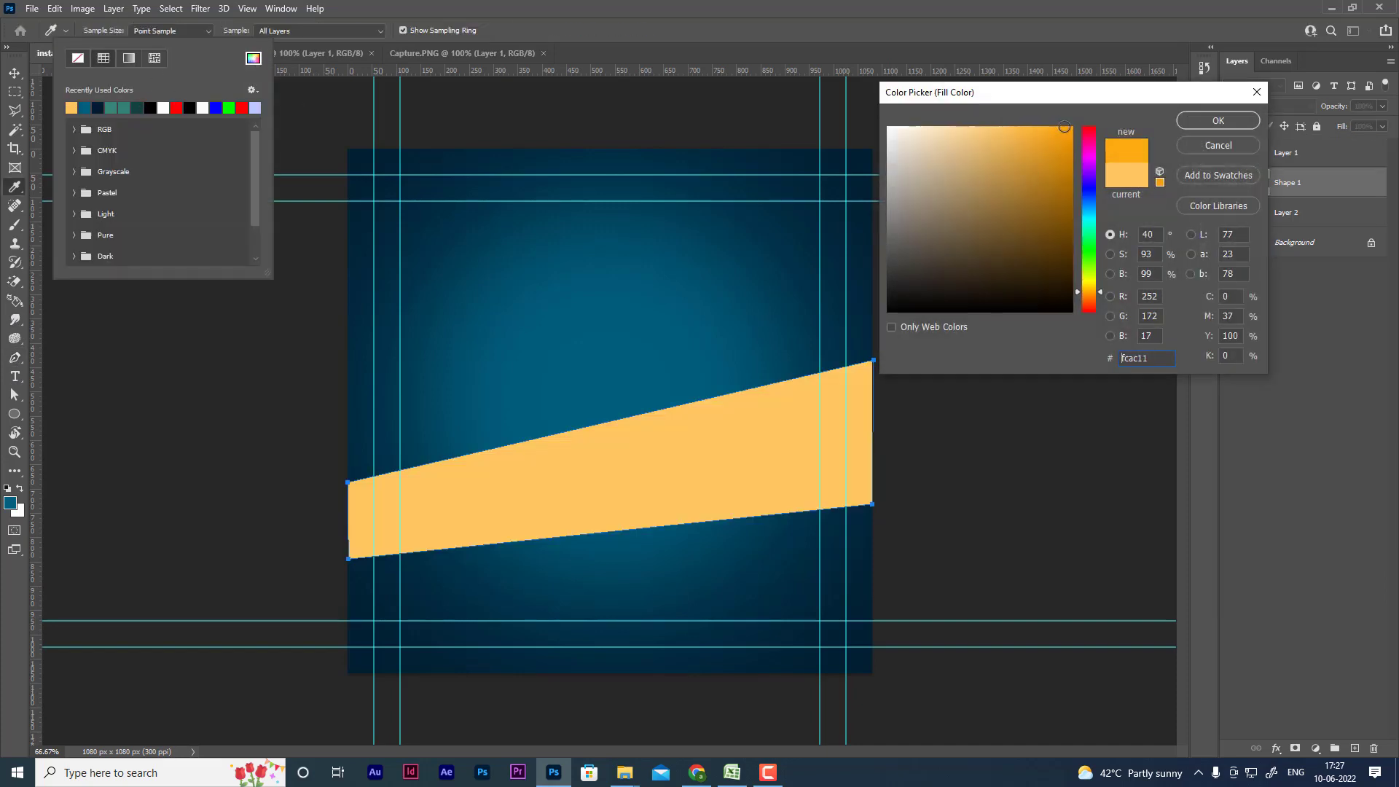
pyautogui.click(1239, 121)
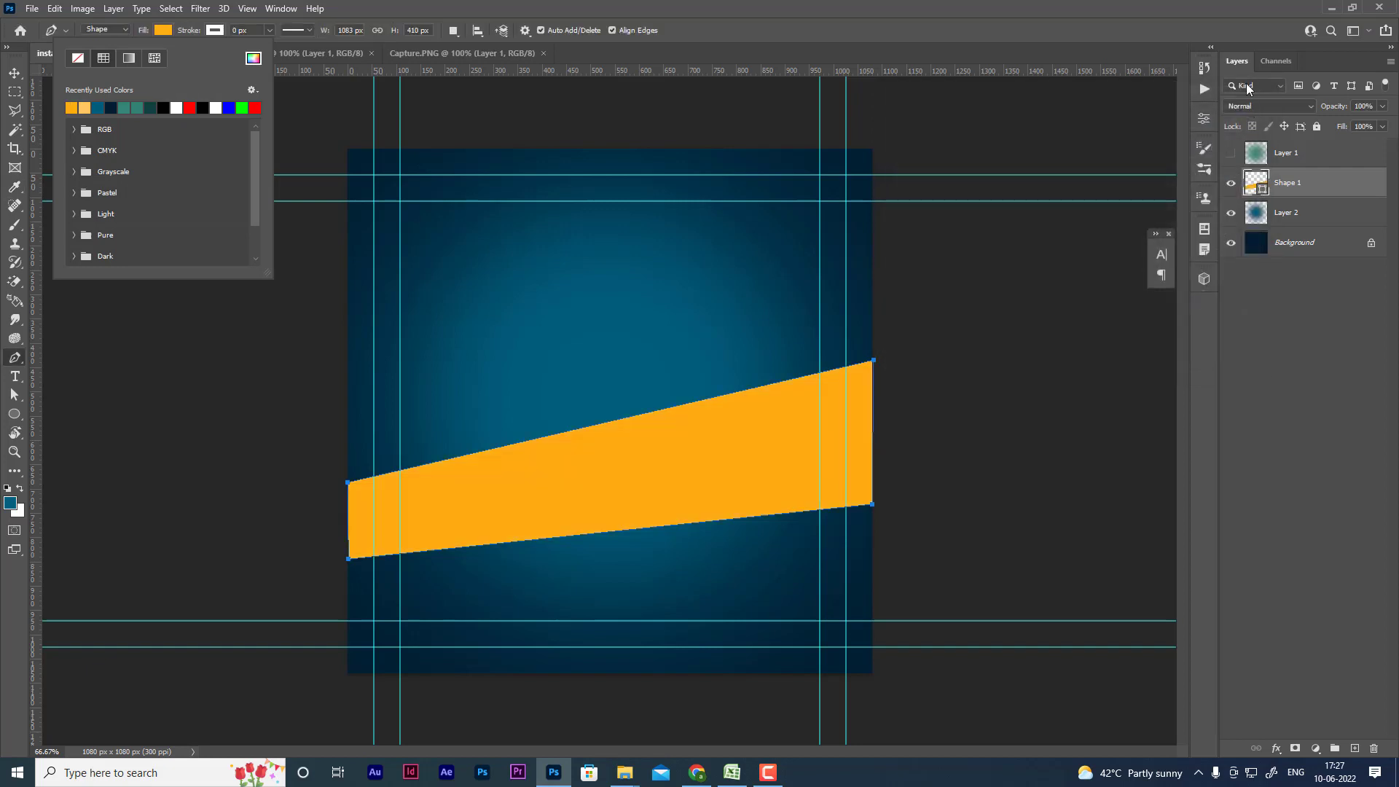
pyautogui.click(12, 65)
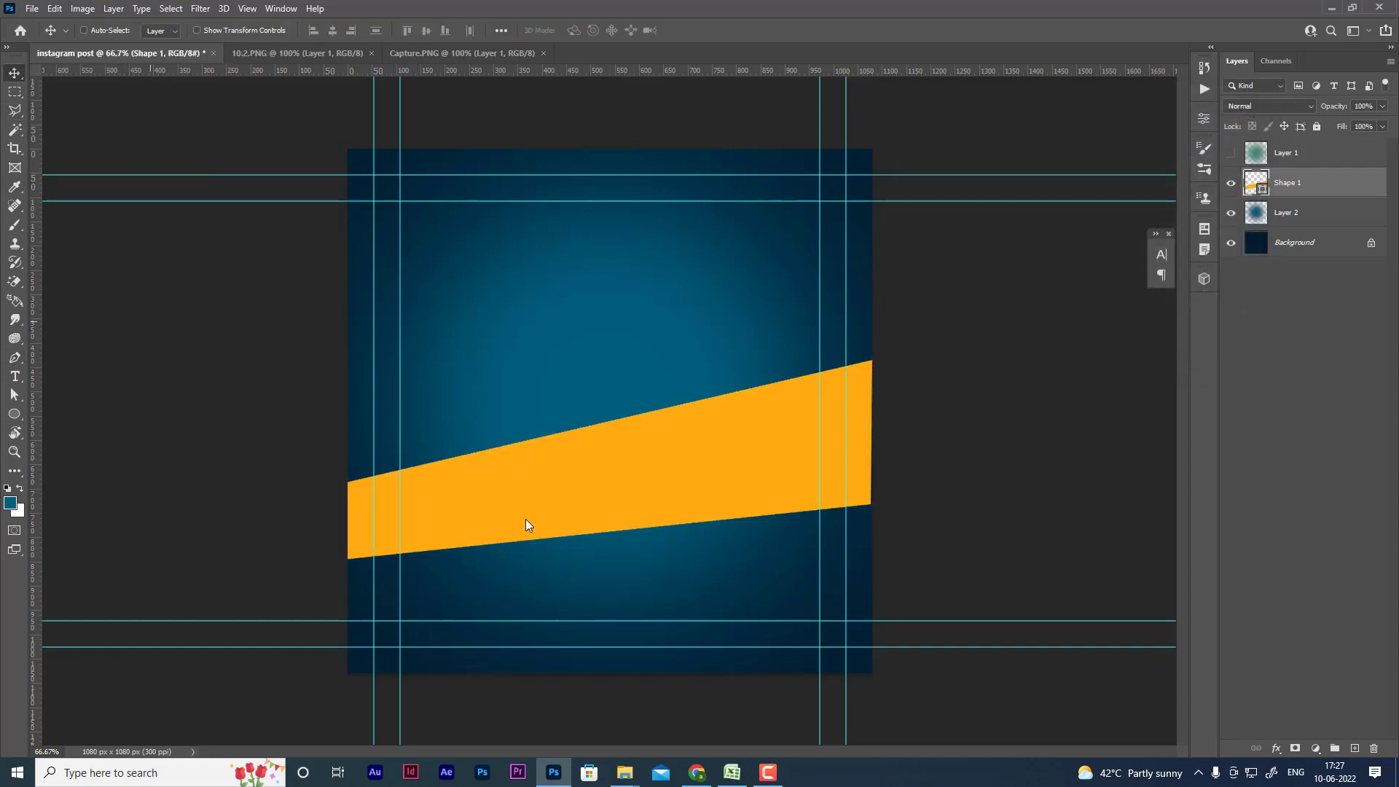
# Step: Scale the band to about 107%, then squash its height to roughly 88%
pyautogui.hotkey('ctrl', 't')
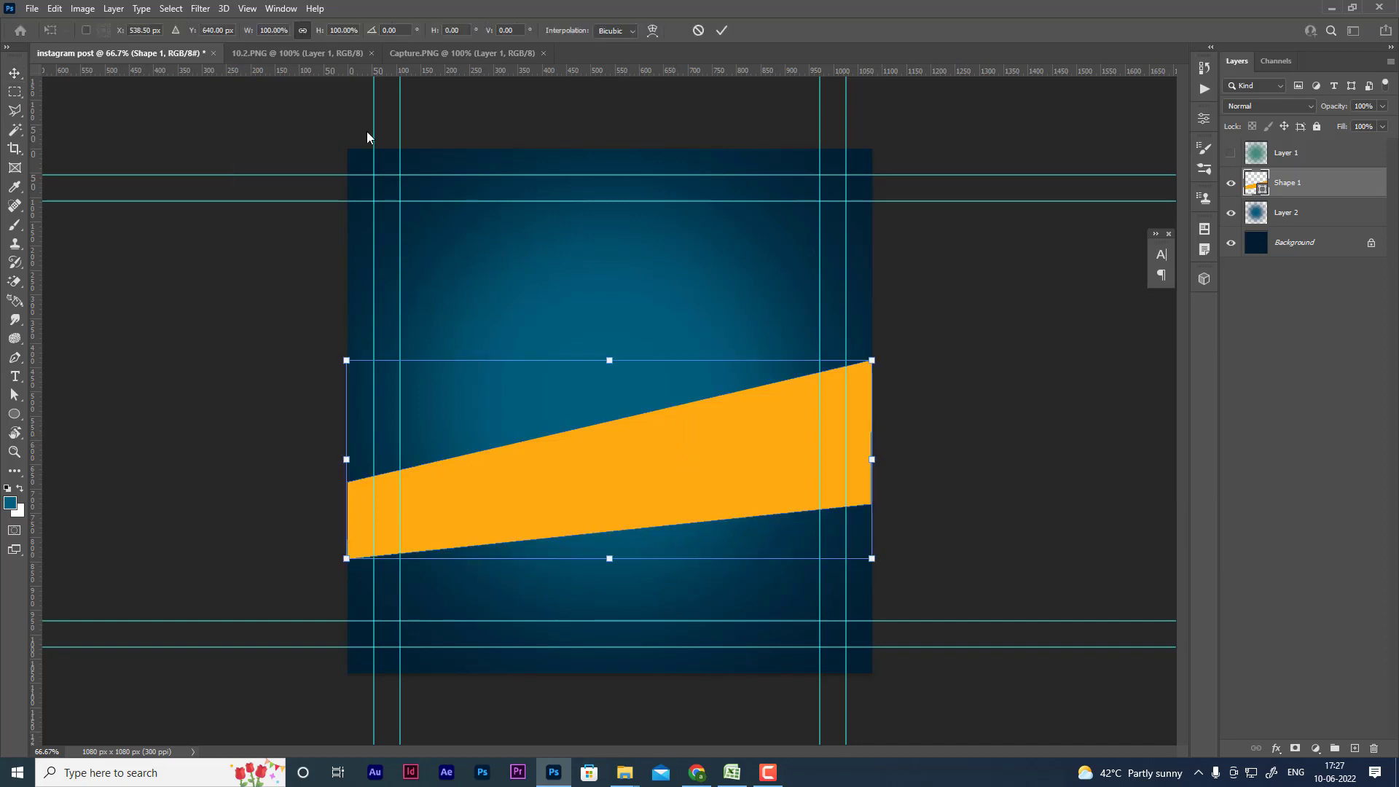
pyautogui.moveTo(320, 31); pyautogui.dragTo(325, 33)
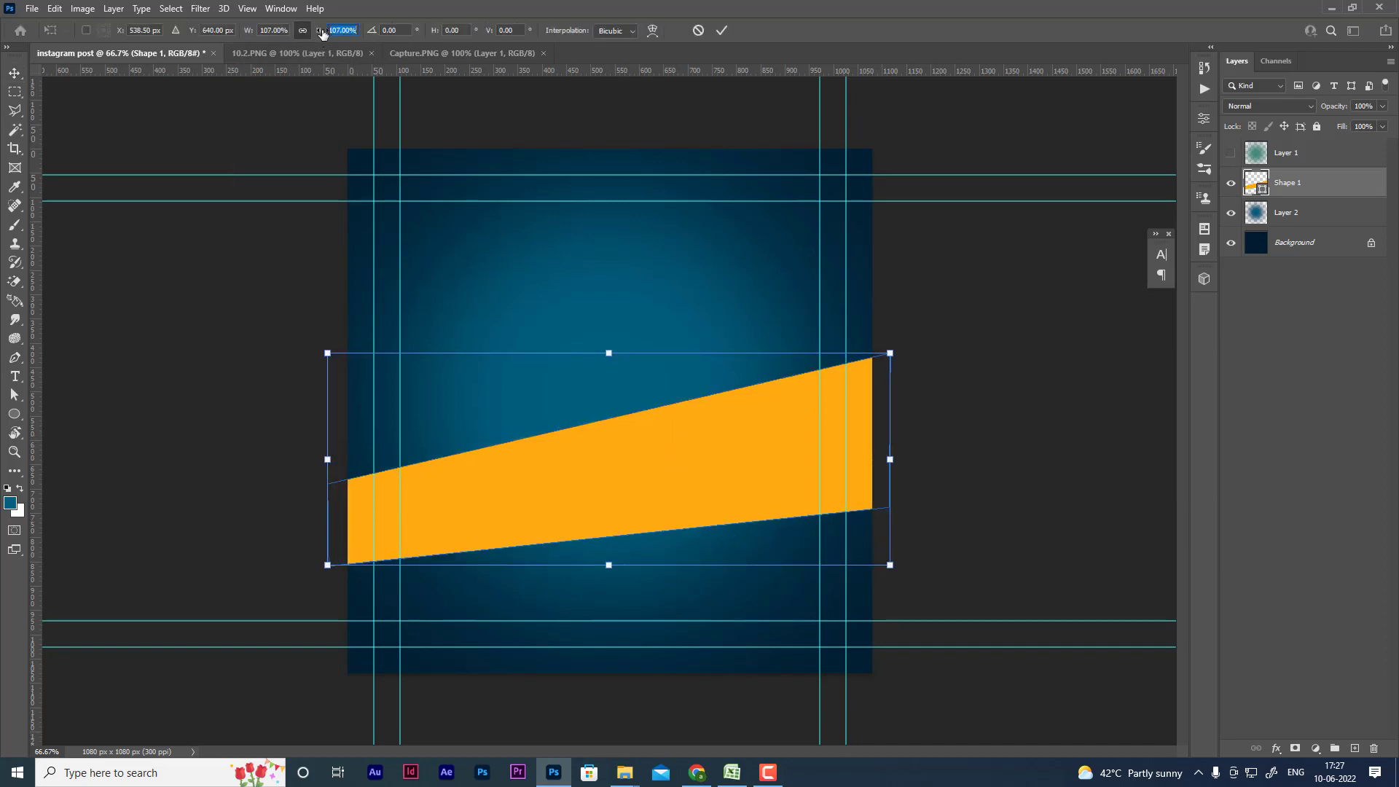
pyautogui.press('Return')
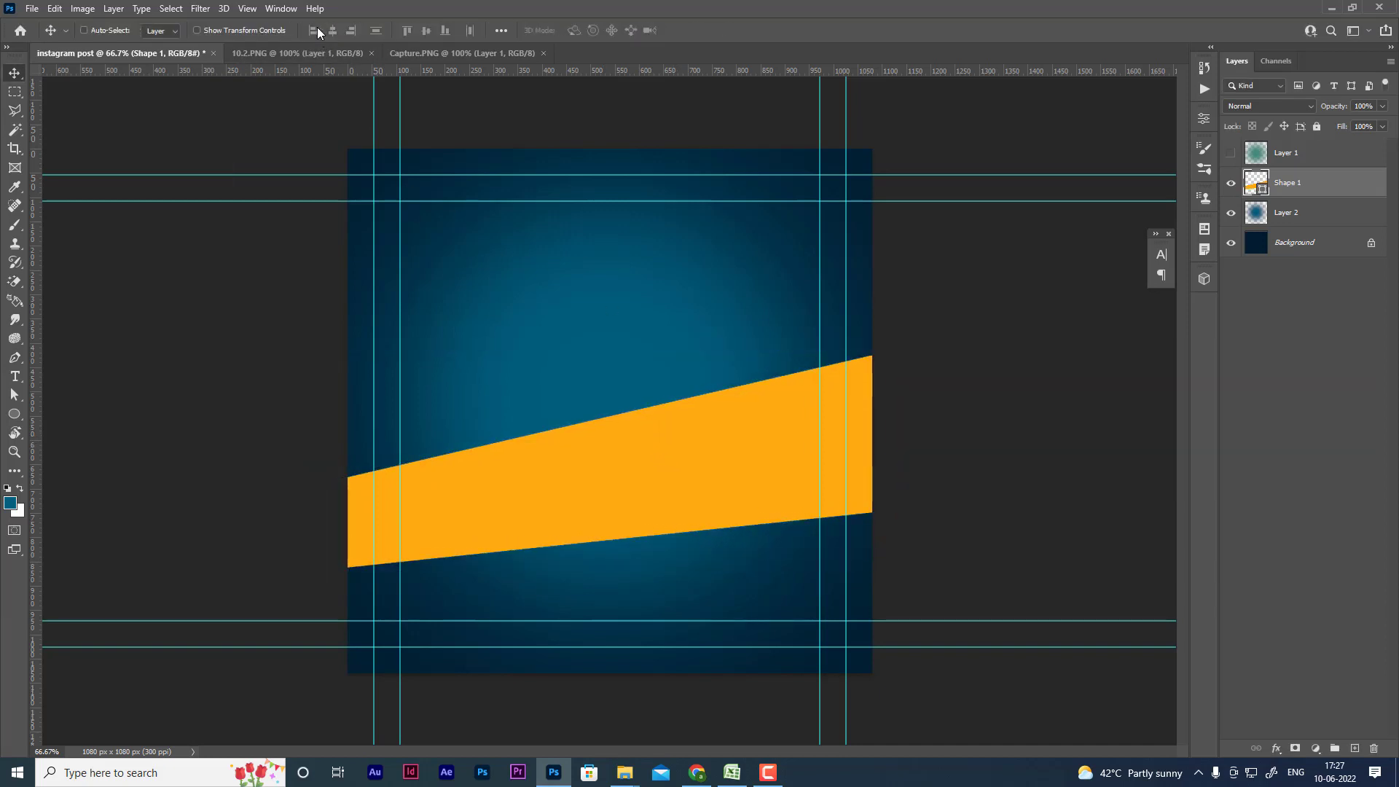
pyautogui.hotkey('ctrl', 't')
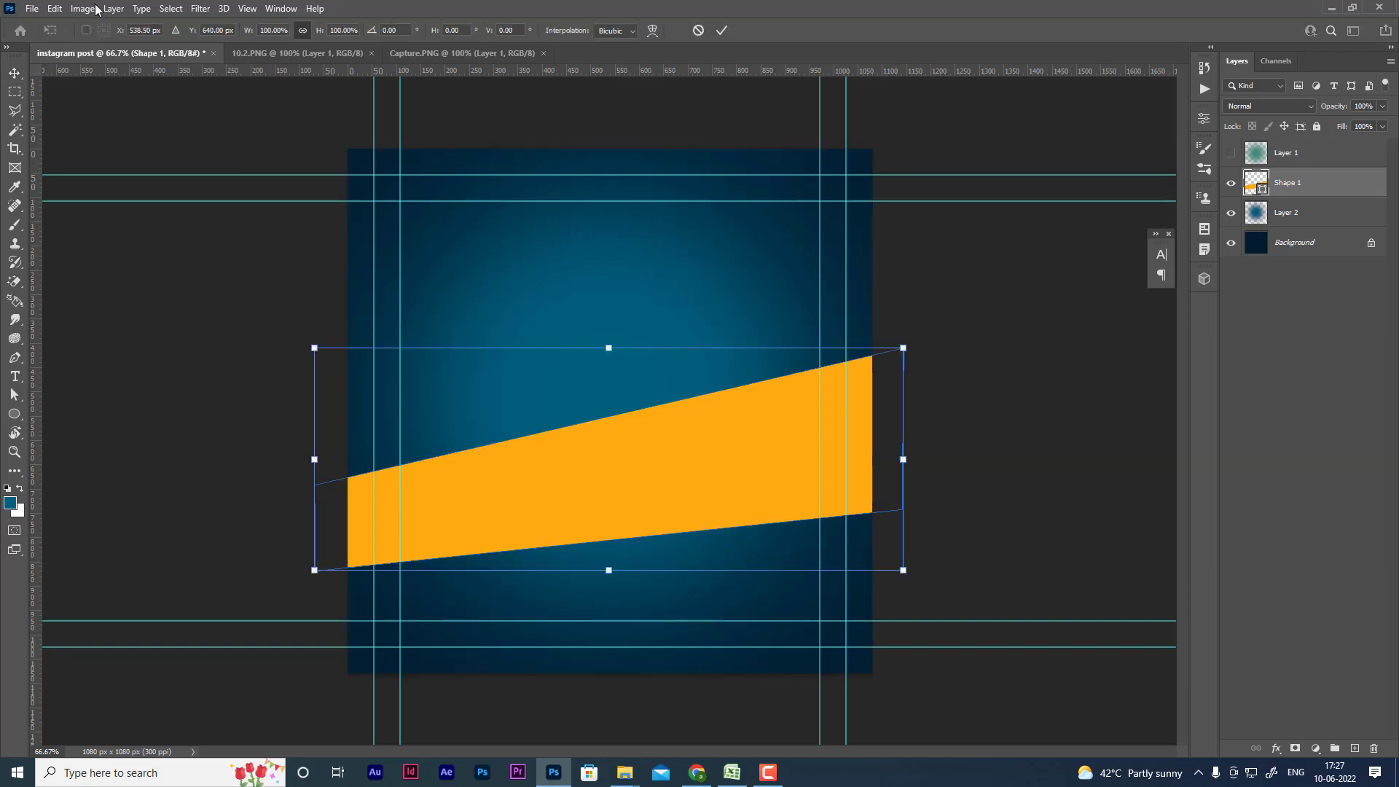
pyautogui.click(302, 30)
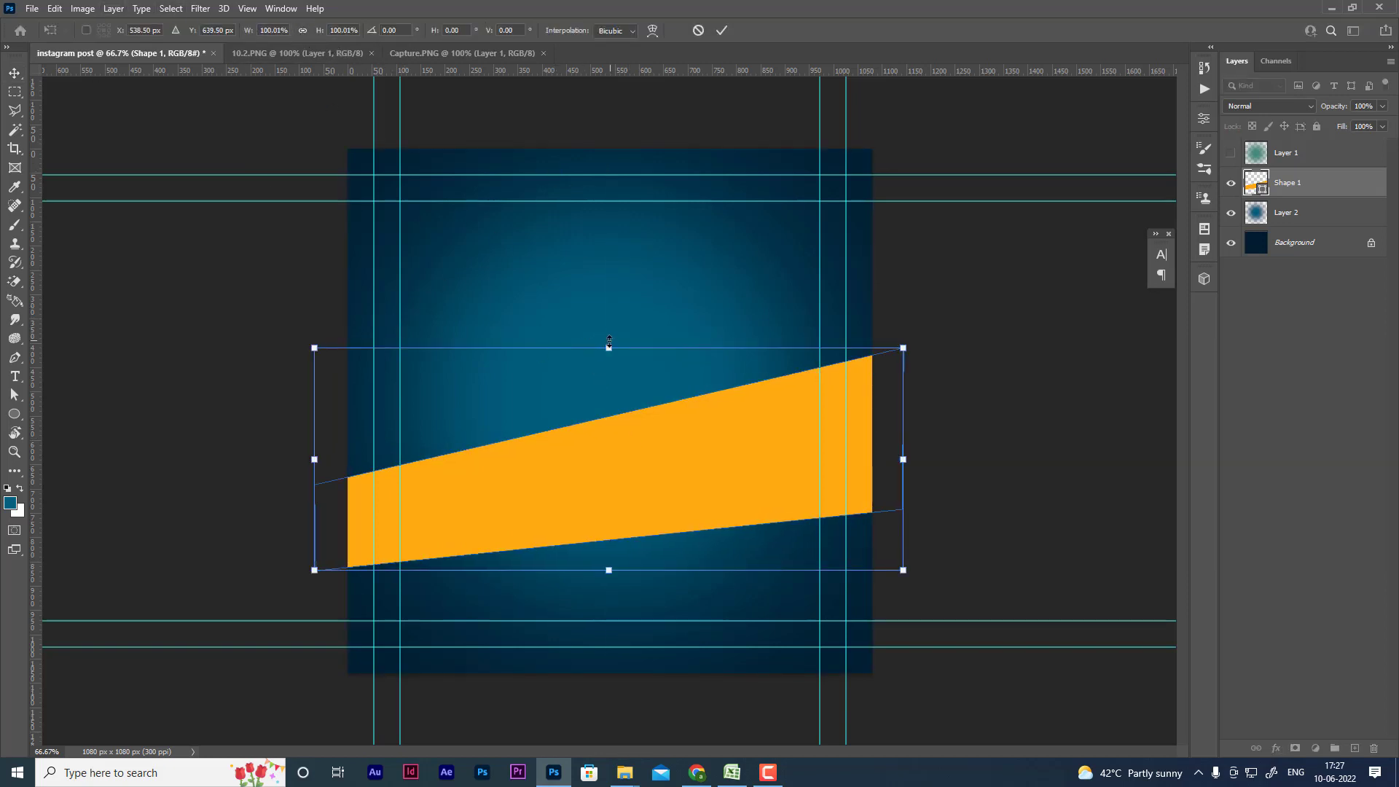
pyautogui.moveTo(607, 347); pyautogui.dragTo(609, 369)
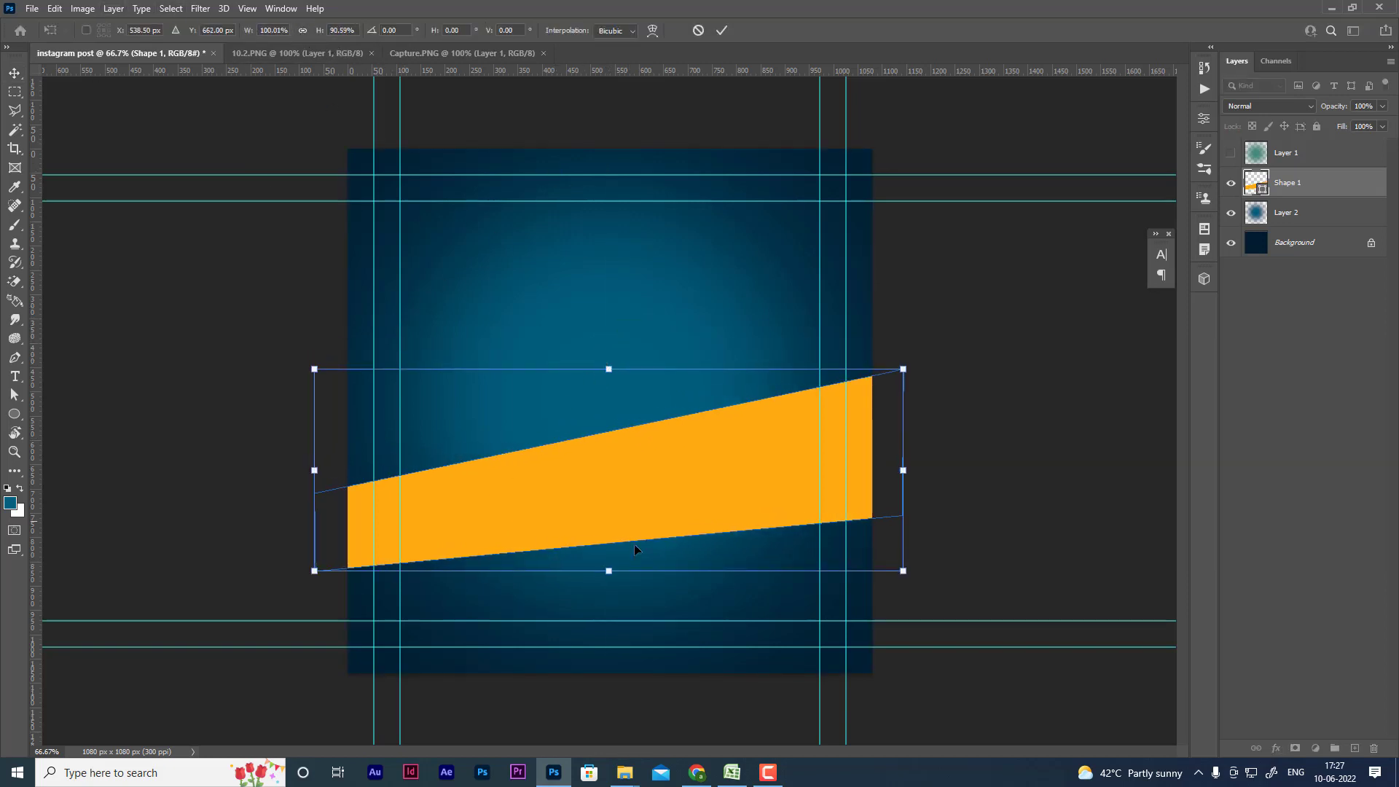
pyautogui.moveTo(618, 578); pyautogui.dragTo(618, 572)
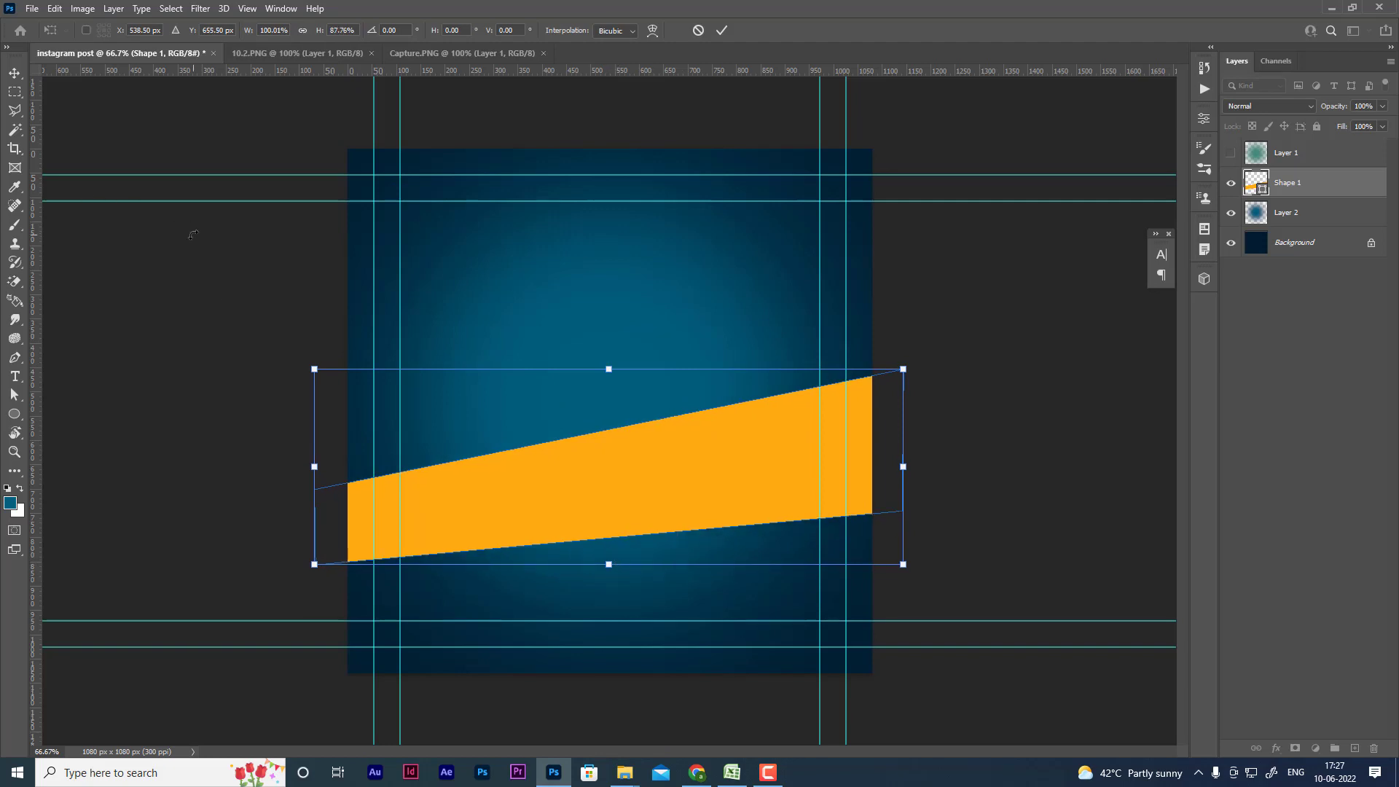
pyautogui.press('Return')
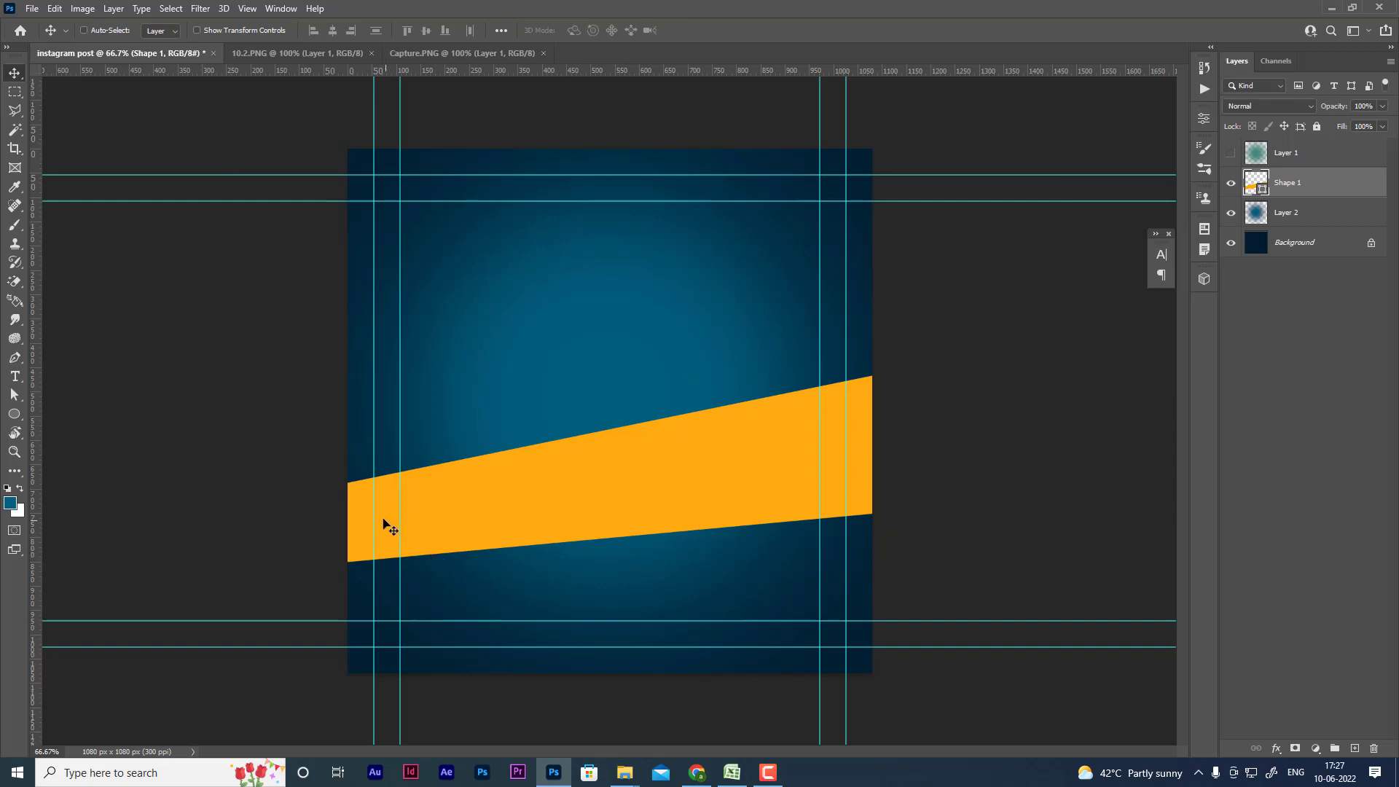
pyautogui.click(12, 396)
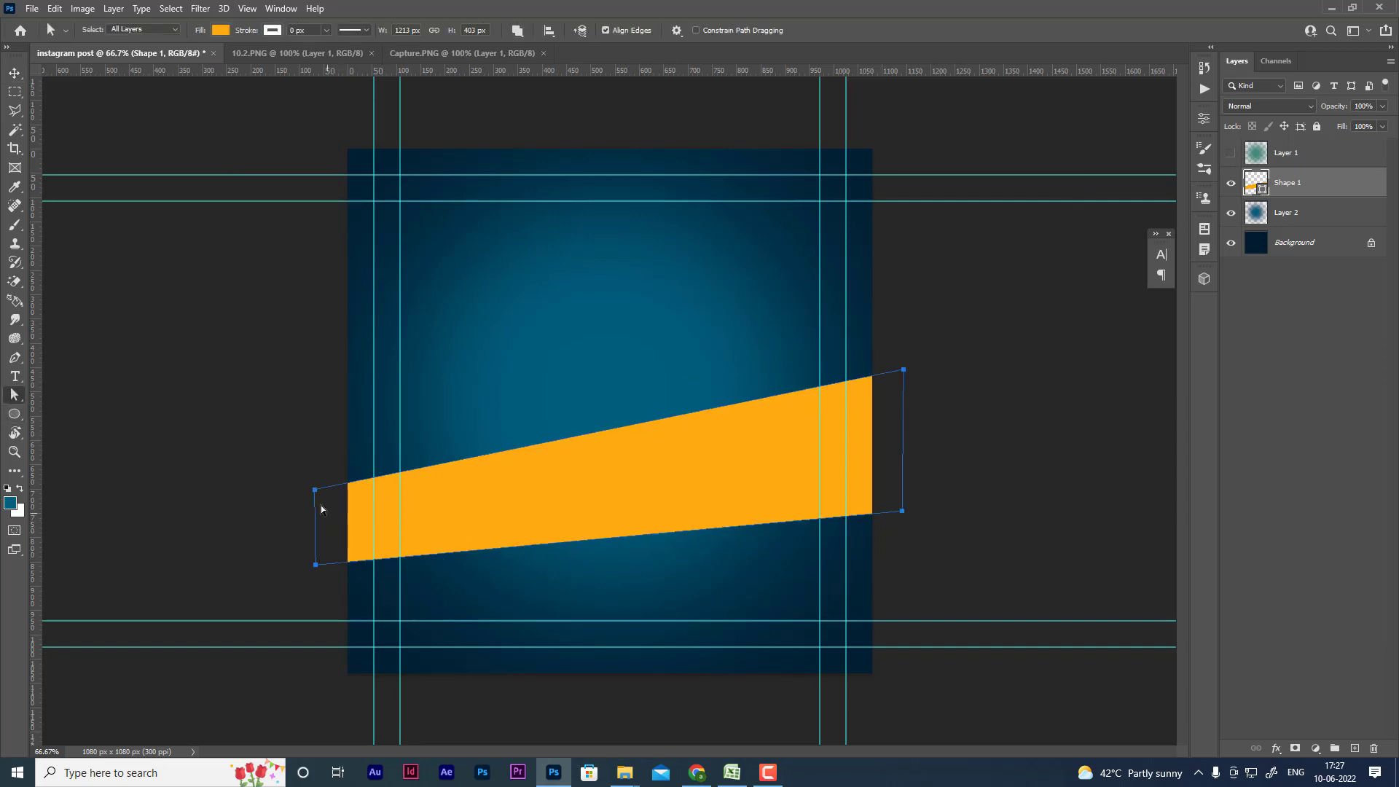
# Step: Move the band's left anchor points onto the canvas's left edge
pyautogui.moveTo(315, 489); pyautogui.dragTo(346, 484)
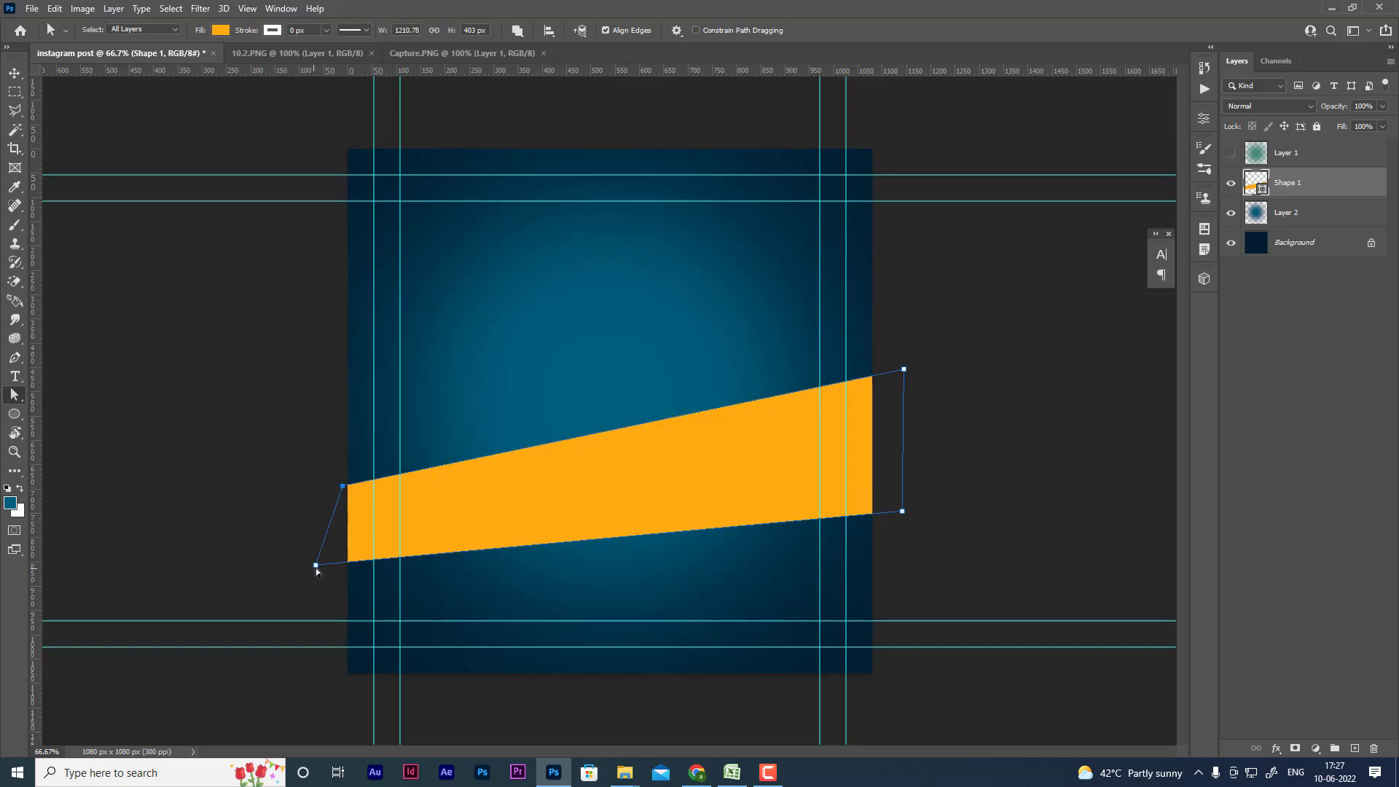
pyautogui.moveTo(316, 565); pyautogui.dragTo(344, 541)
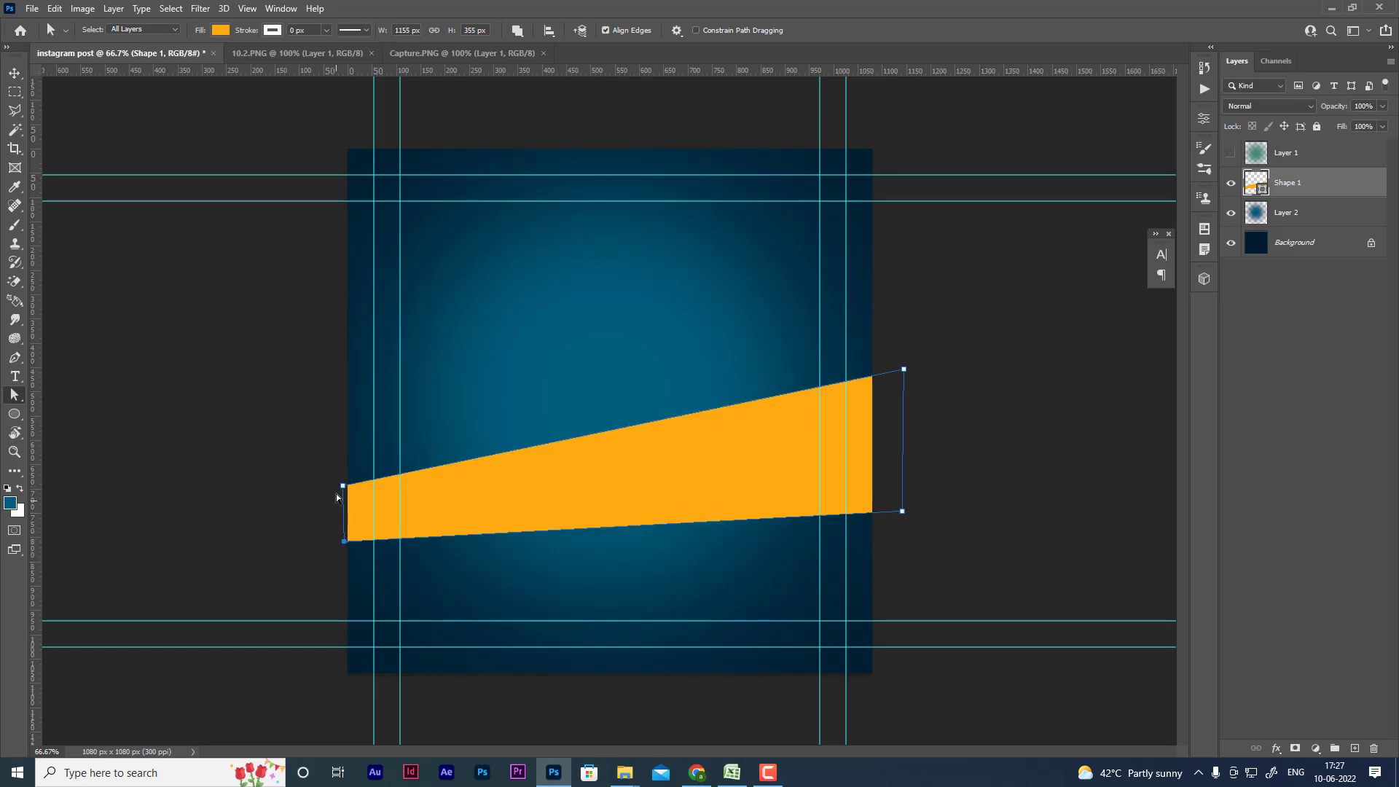
pyautogui.moveTo(344, 486); pyautogui.dragTo(342, 493)
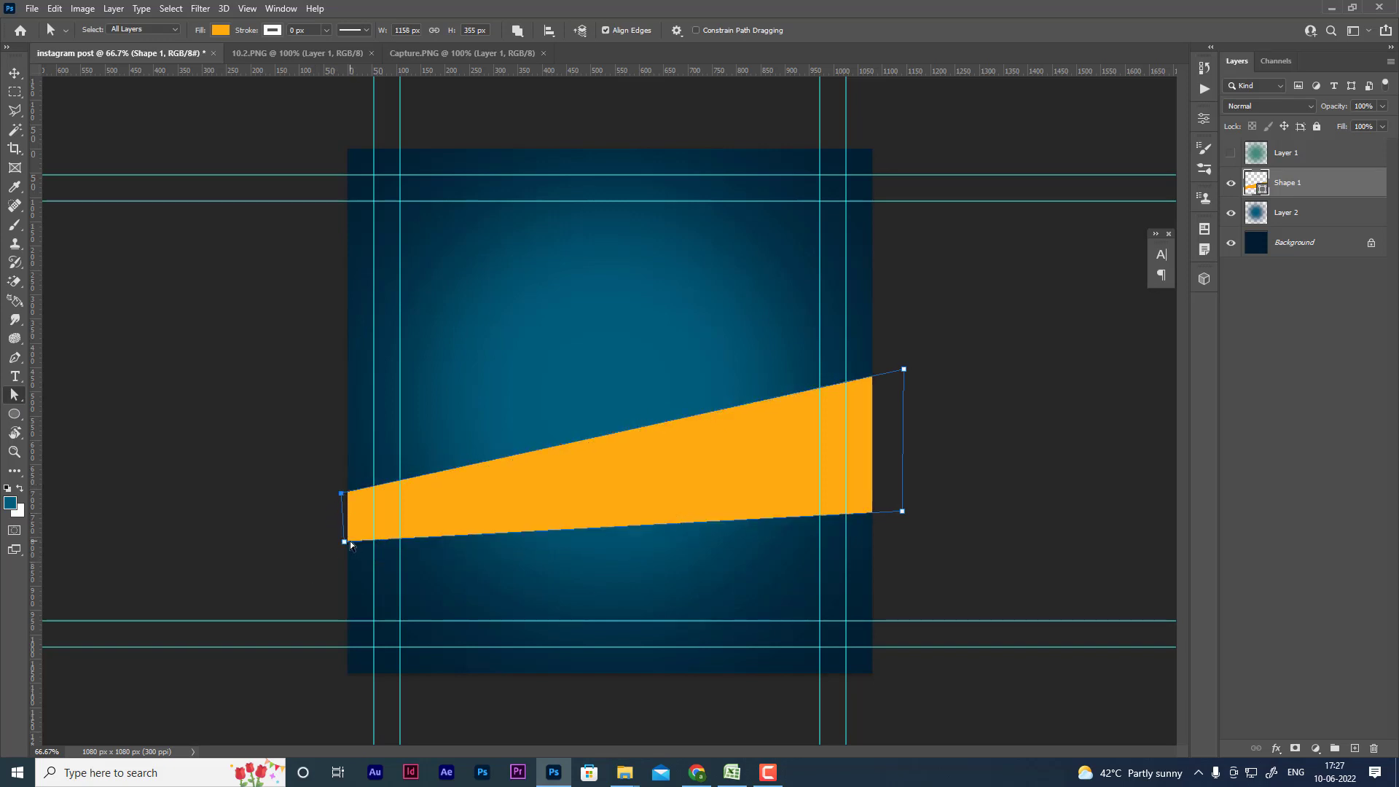
pyautogui.moveTo(350, 540); pyautogui.dragTo(346, 539)
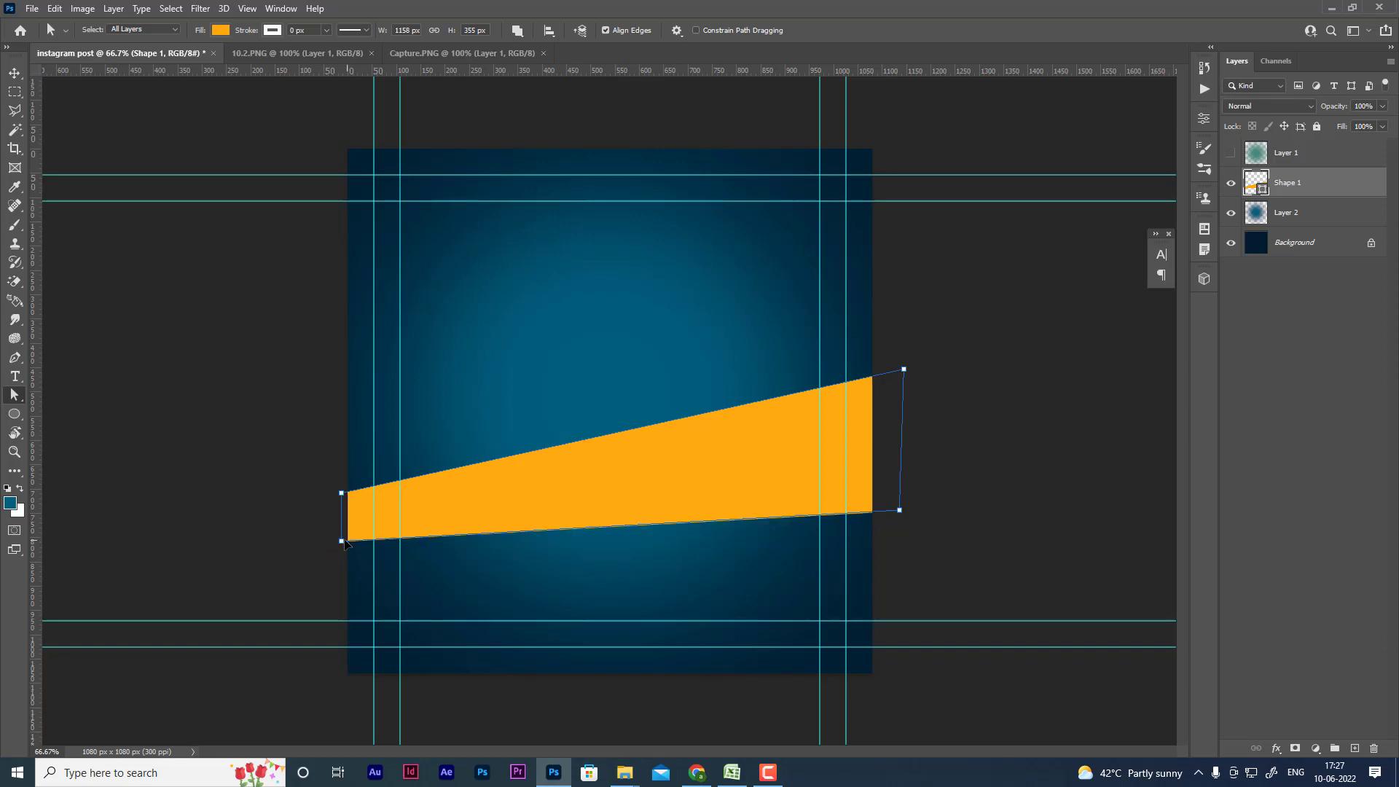
pyautogui.click(267, 358)
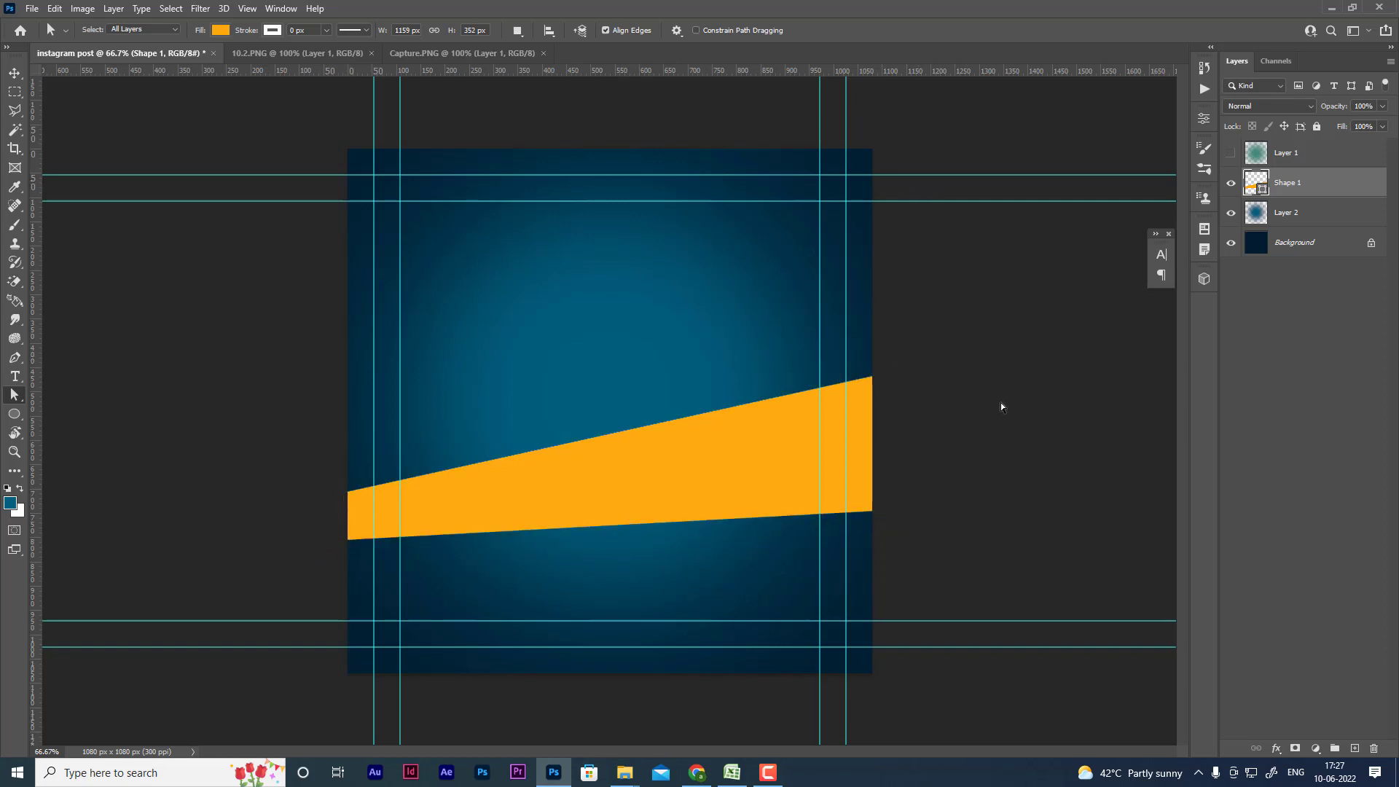
# Step: Rotate the band about 5 degrees steeper and shift it slightly left and up
pyautogui.hotkey('ctrl', 't')
pyautogui.moveTo(976, 330); pyautogui.dragTo(950, 321)
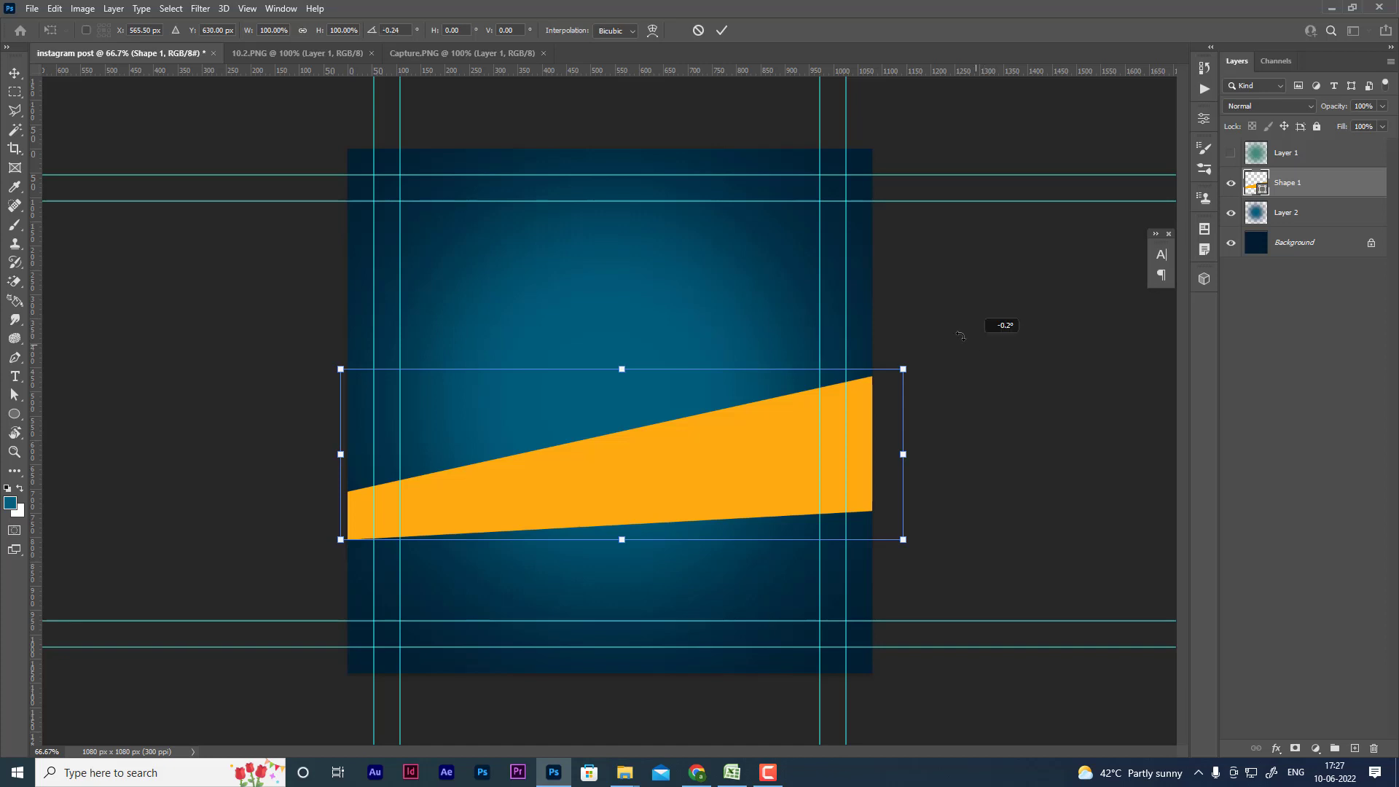
pyautogui.moveTo(790, 437); pyautogui.dragTo(777, 434)
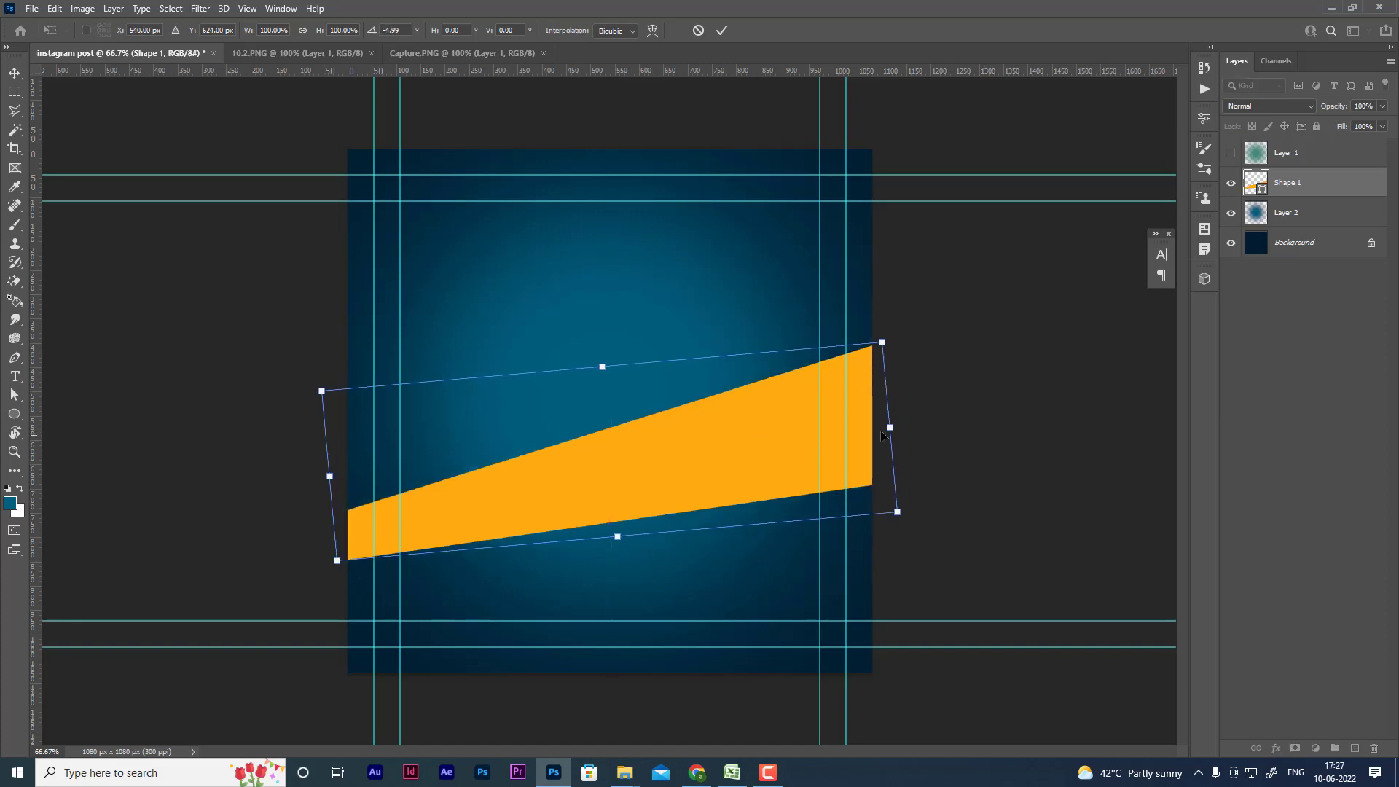
pyautogui.press('Return')
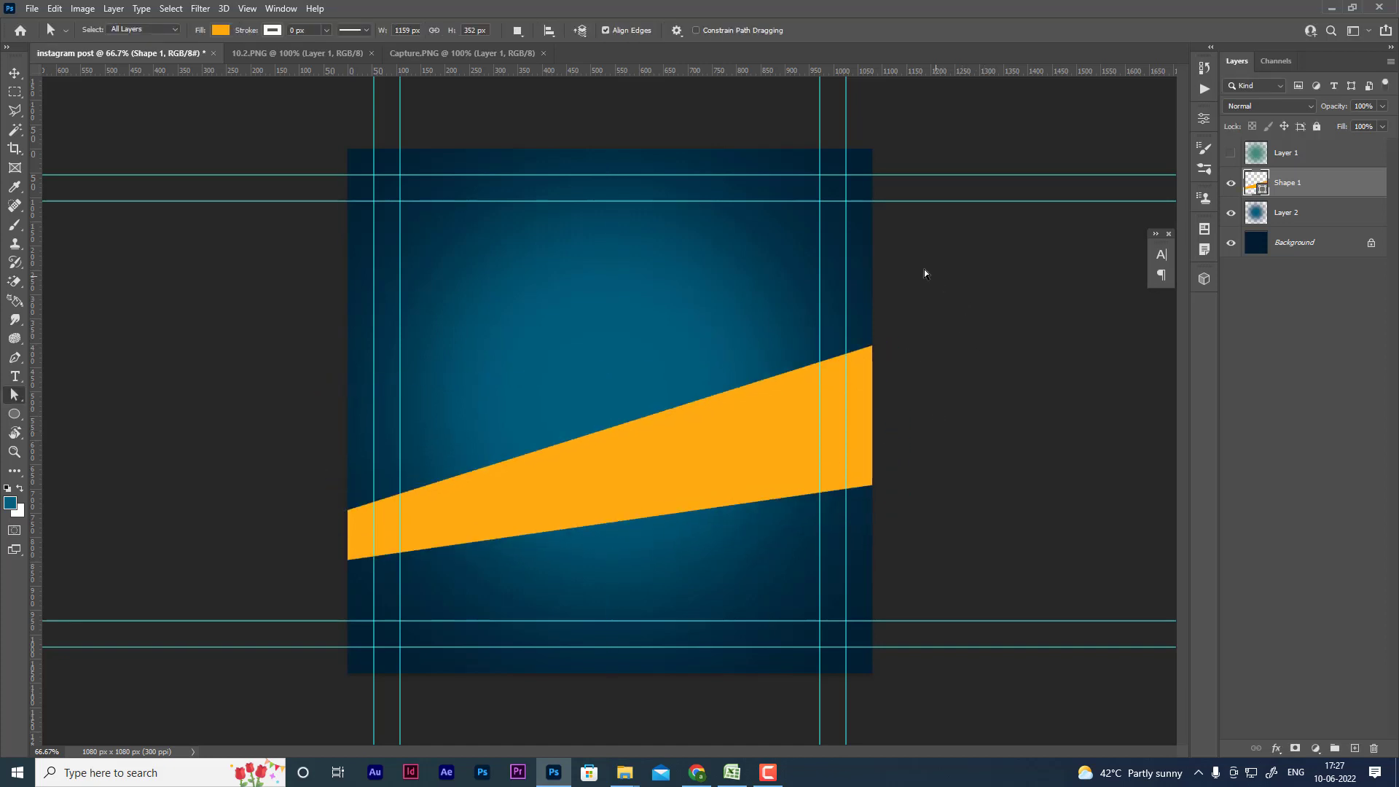
# Step: Scale the band proportionally to about 114% with a slight extra tilt, then view Capture.PNG
pyautogui.hotkey('ctrl', 't')
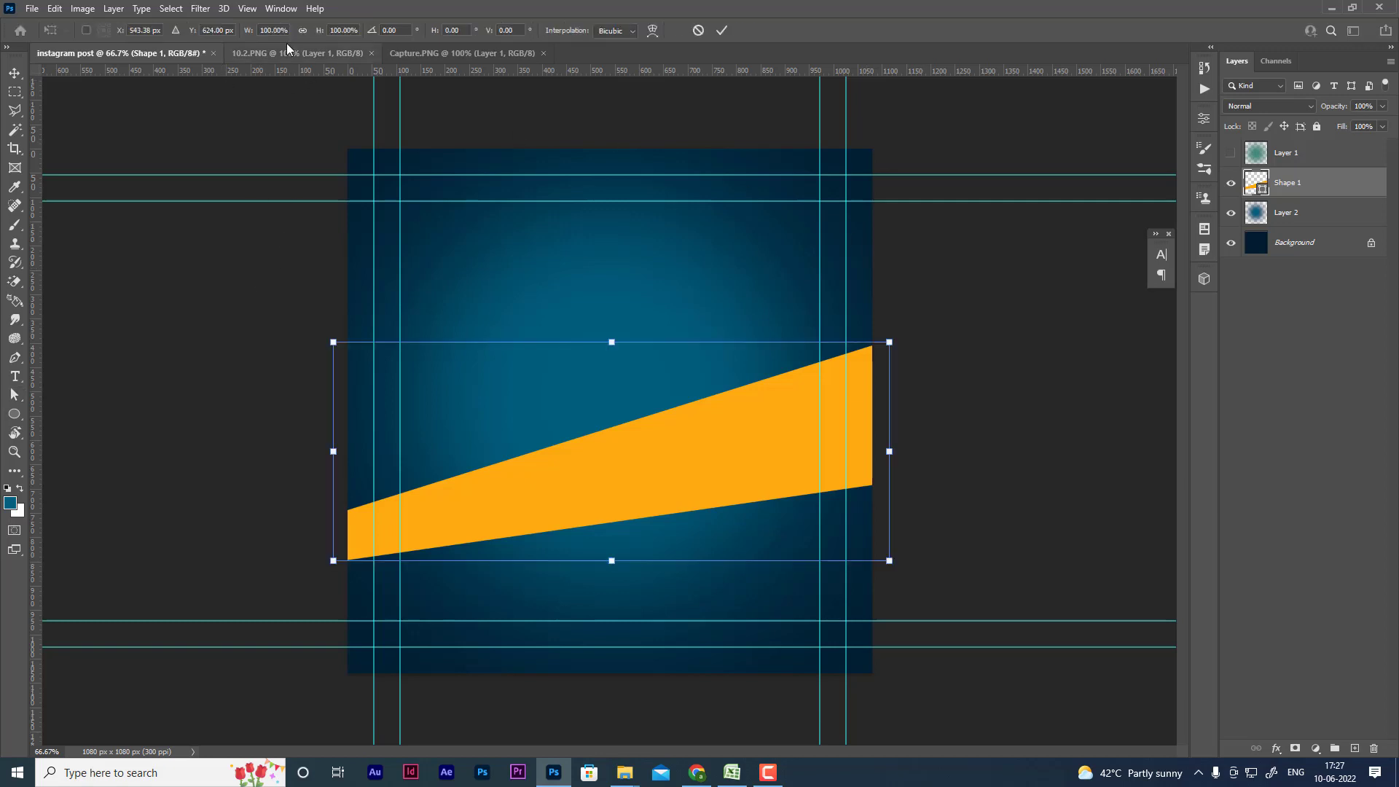
pyautogui.moveTo(321, 33); pyautogui.dragTo(336, 33)
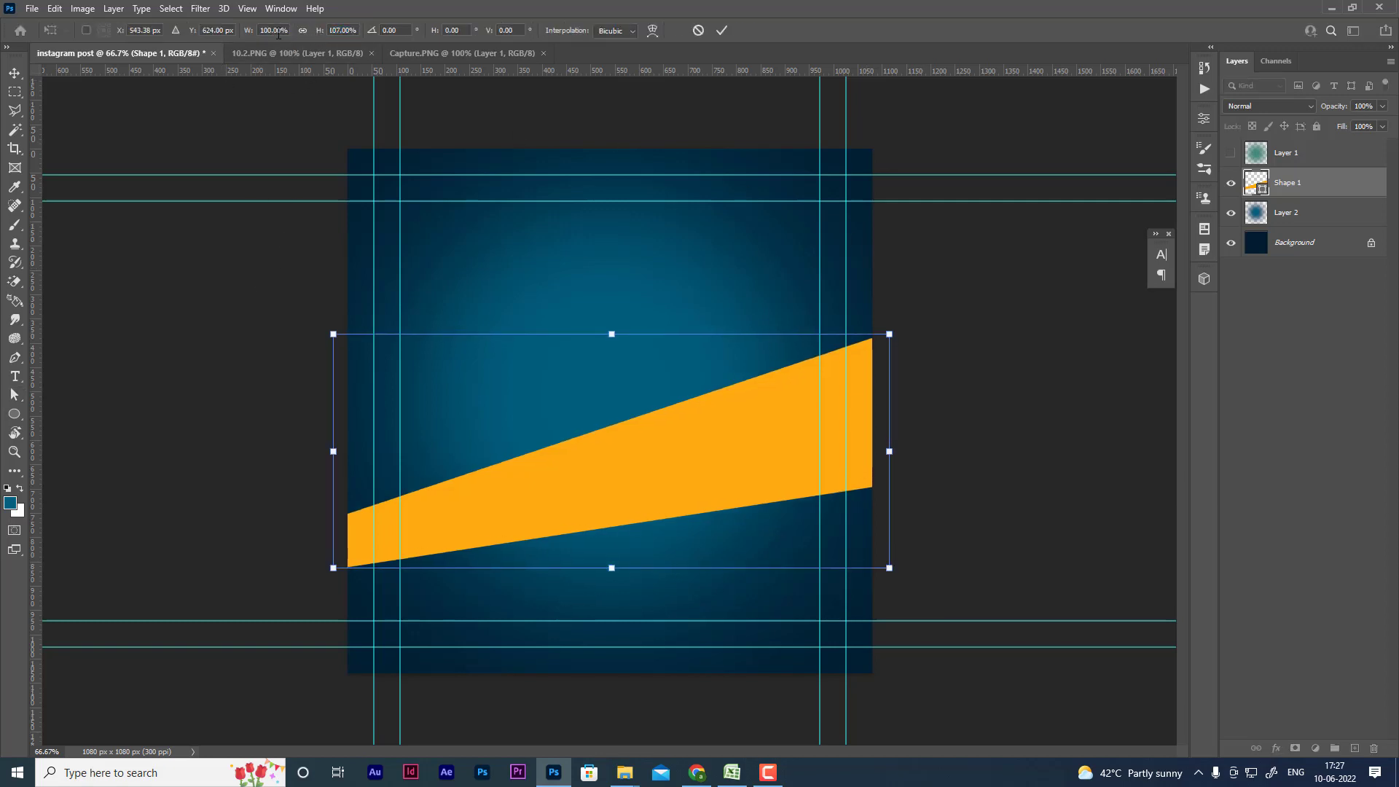
pyautogui.click(303, 30)
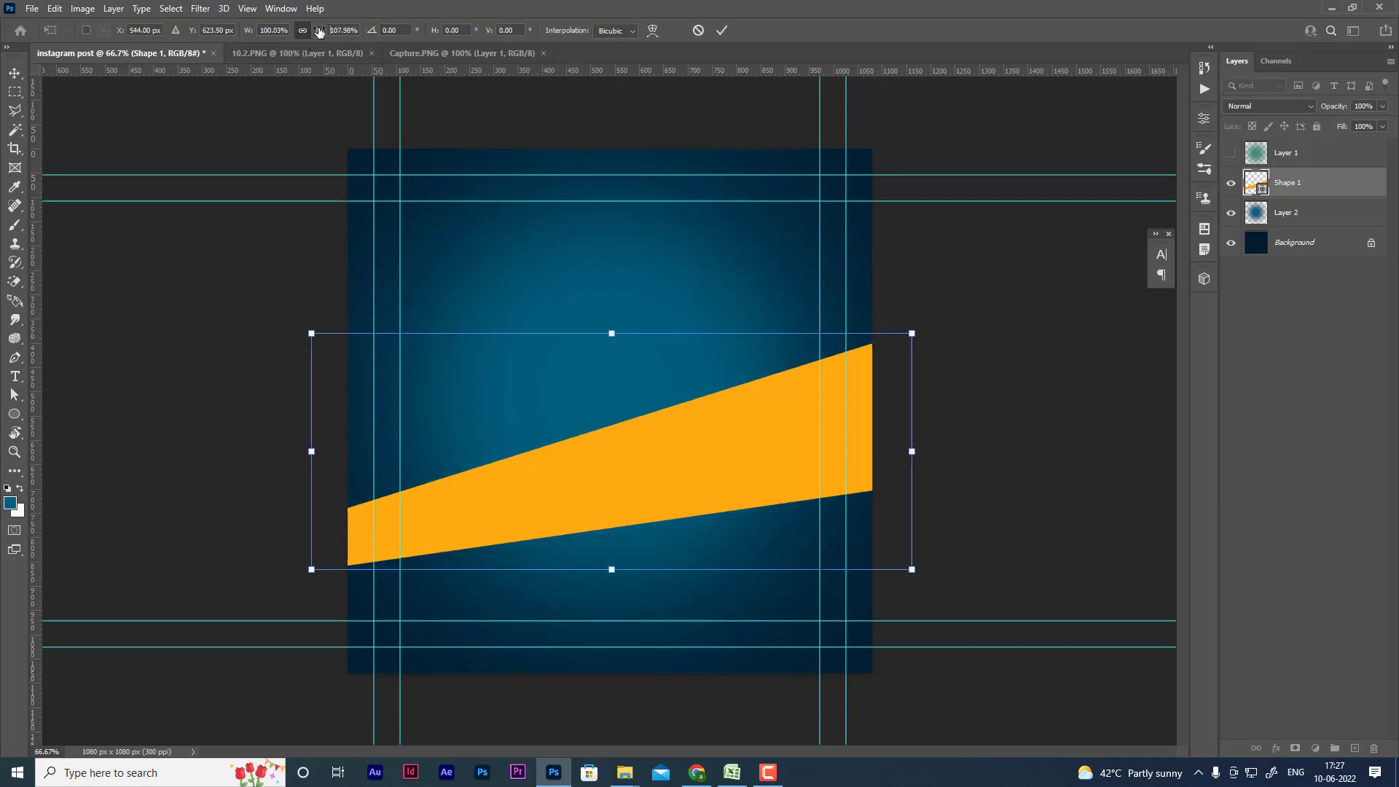
pyautogui.moveTo(317, 32); pyautogui.dragTo(325, 31)
pyautogui.moveTo(900, 250); pyautogui.dragTo(912, 258)
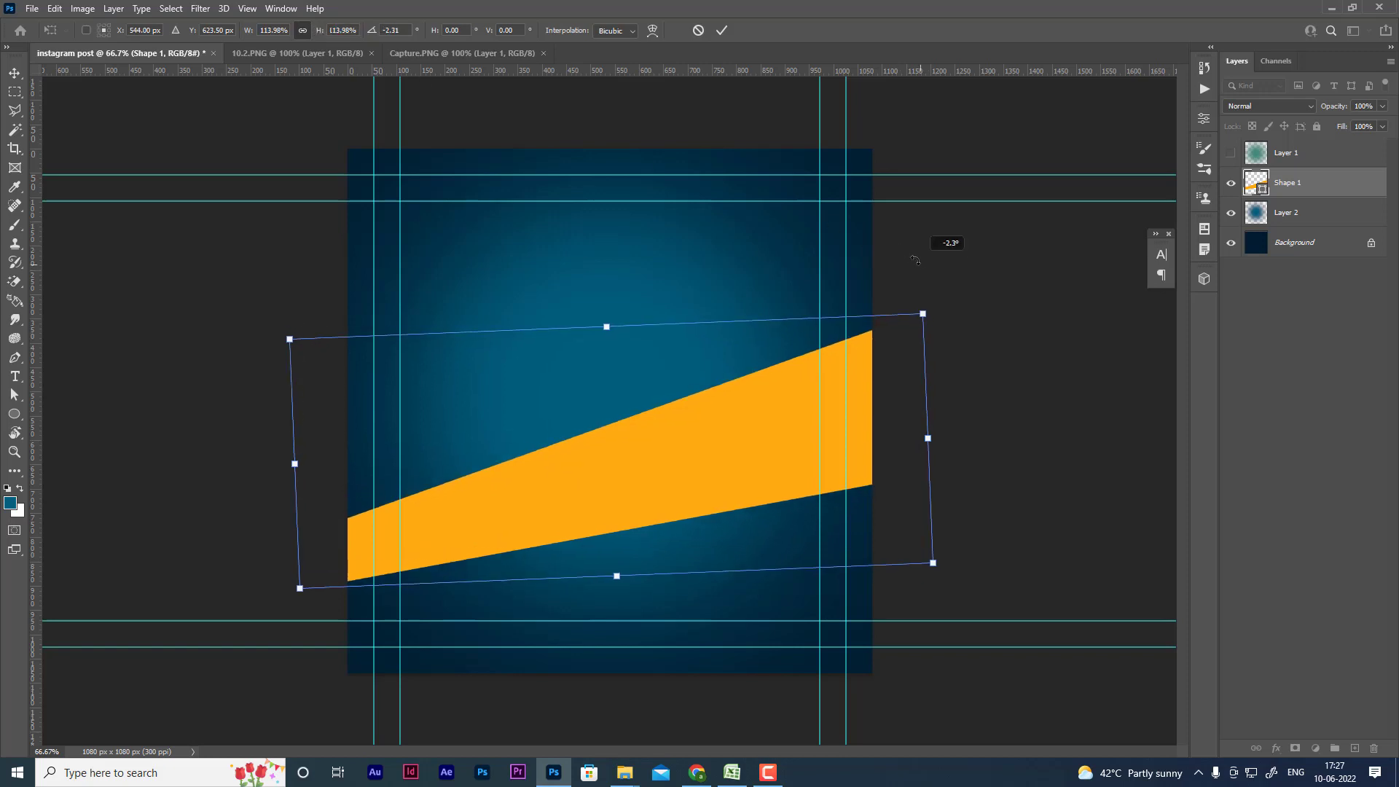
pyautogui.press('Return')
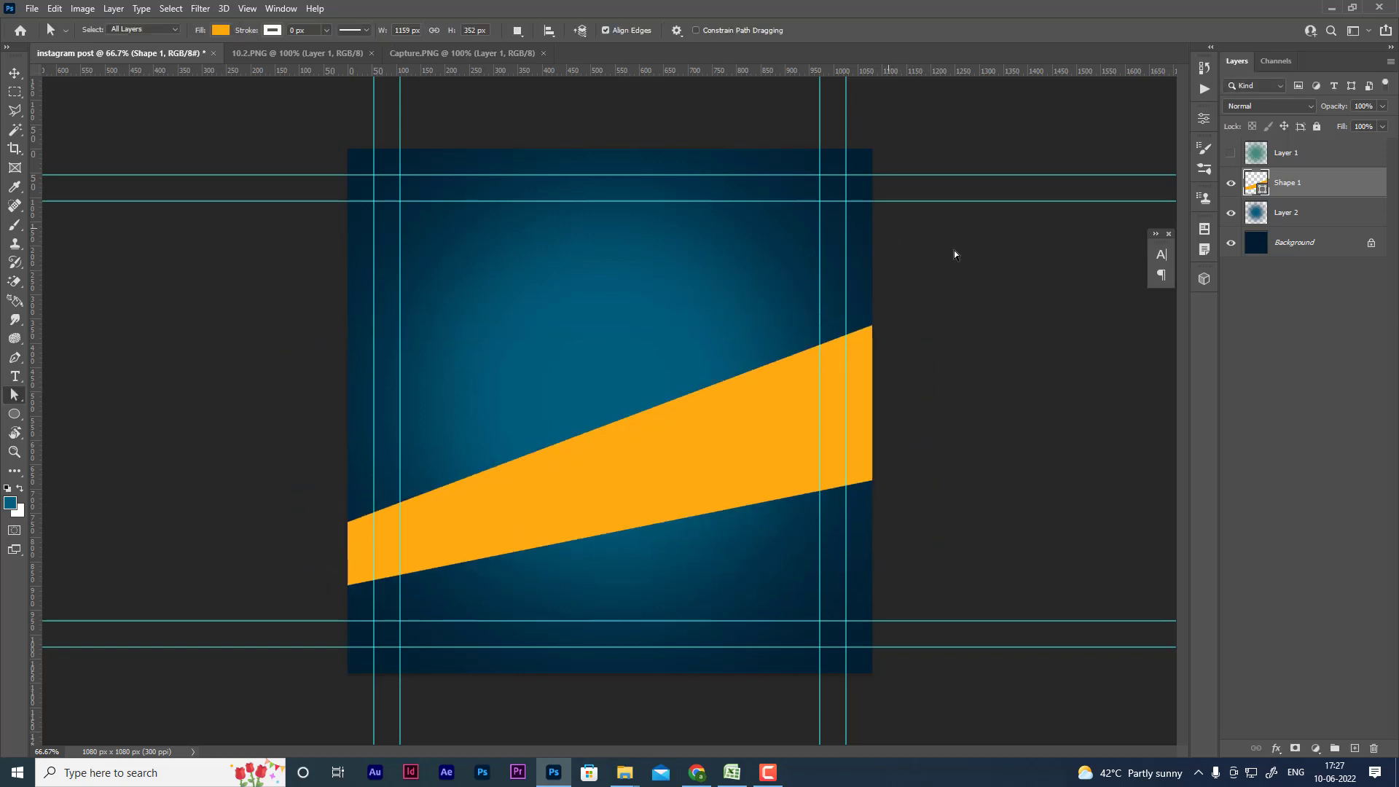
pyautogui.click(489, 52)
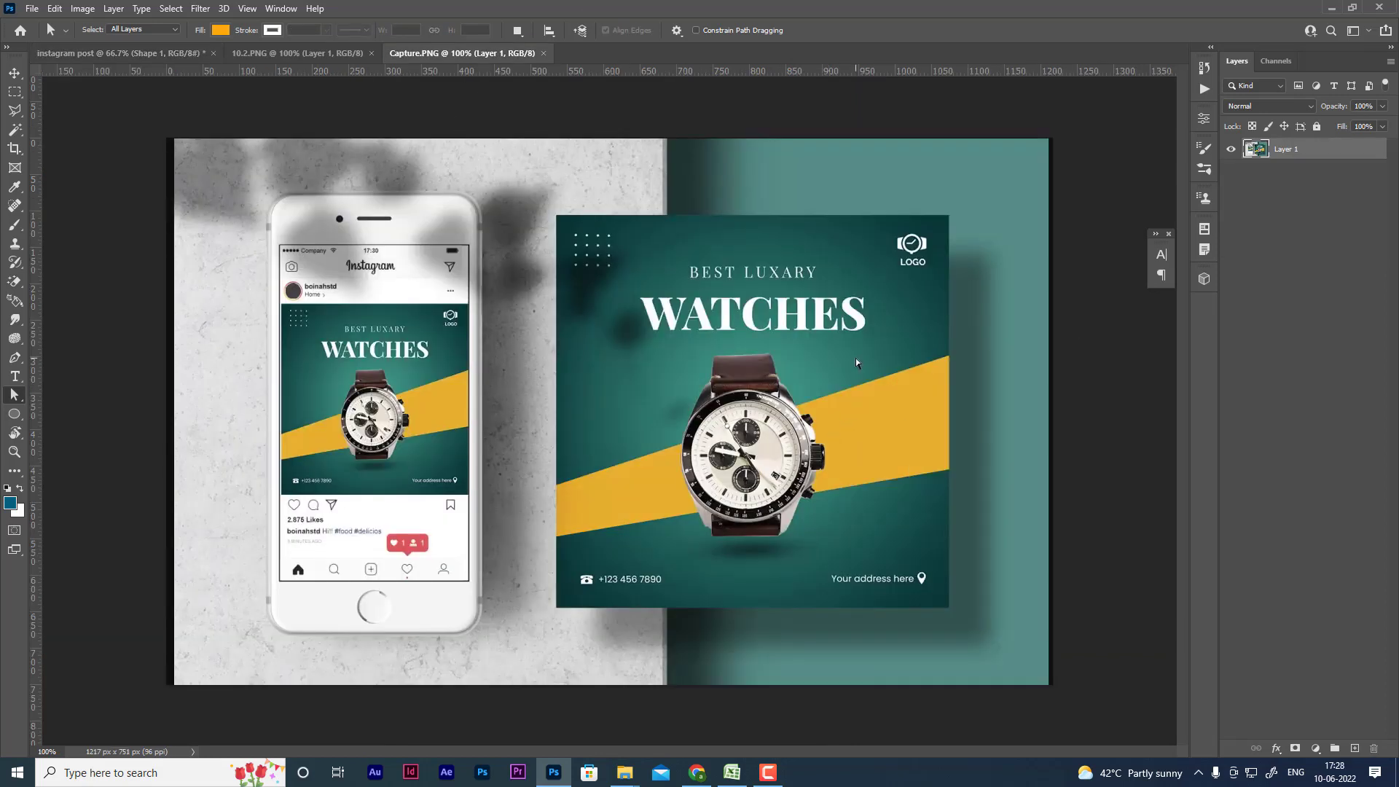
pyautogui.click(294, 46)
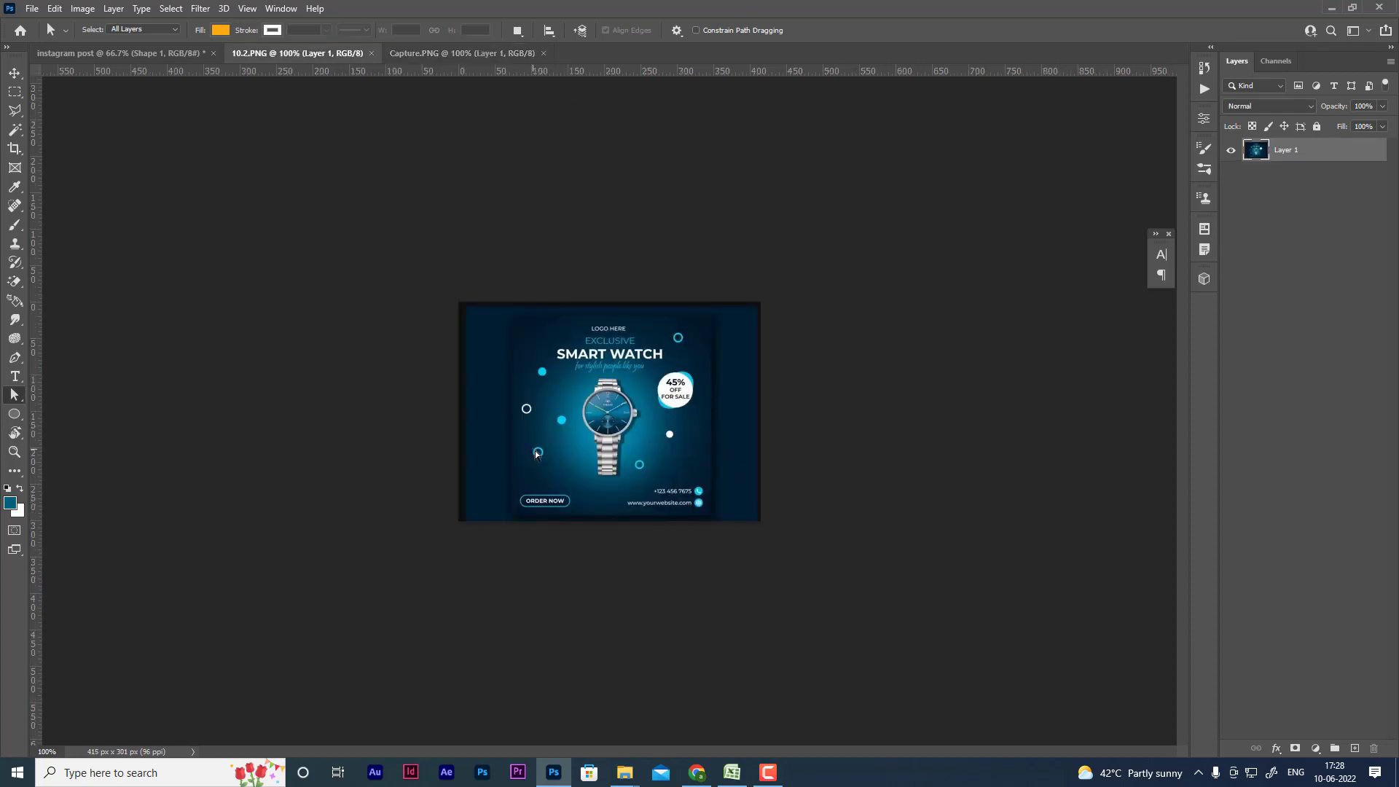
pyautogui.click(177, 57)
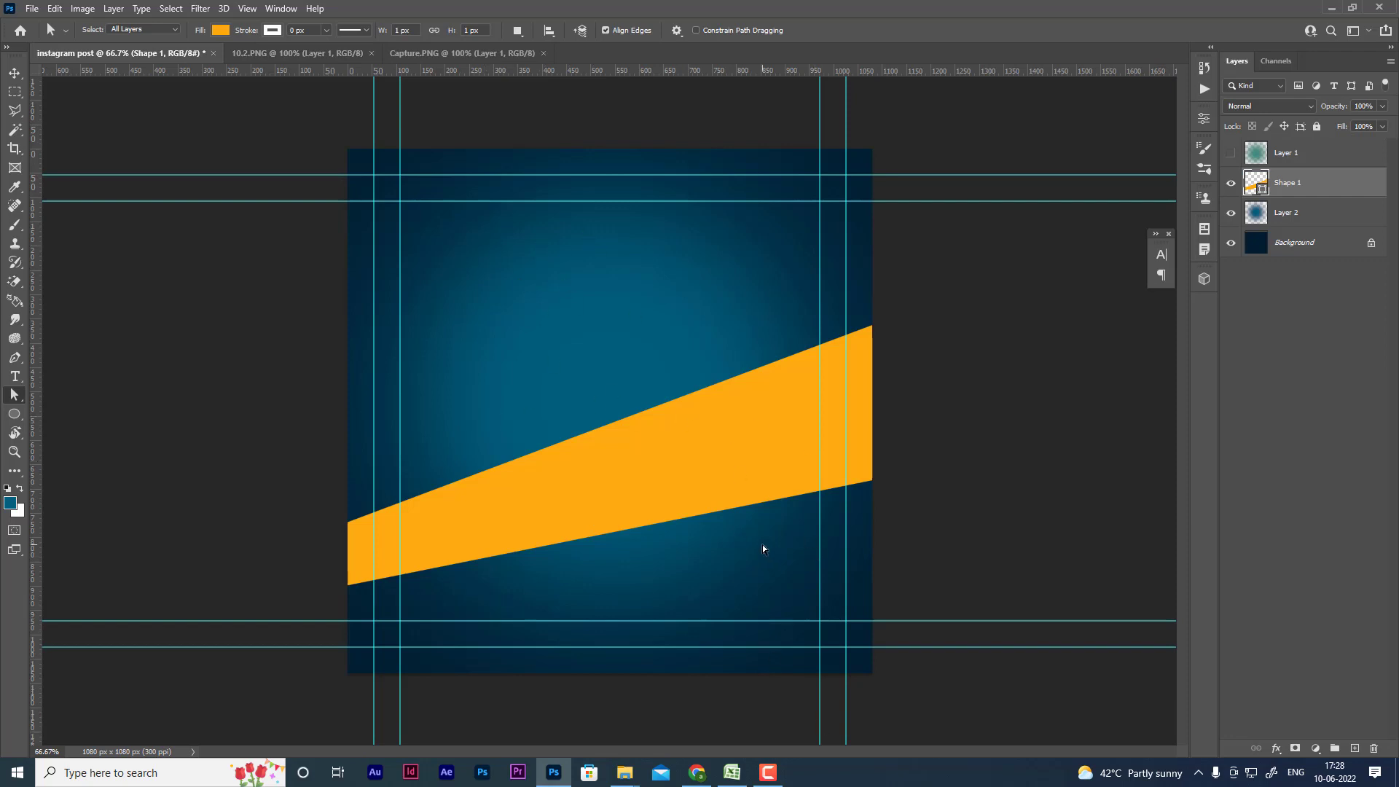
pyautogui.click(702, 474)
pyautogui.click(15, 73)
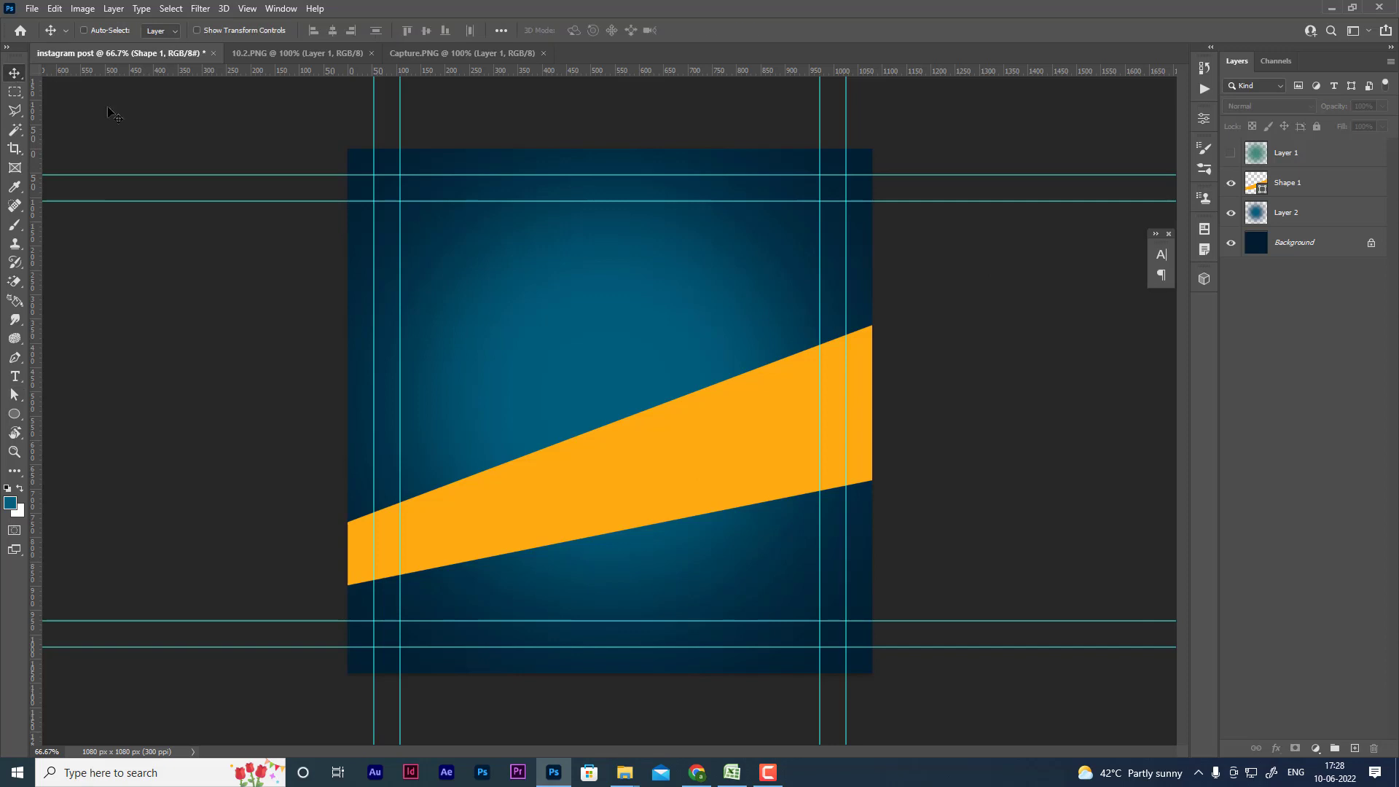
pyautogui.click(1273, 183)
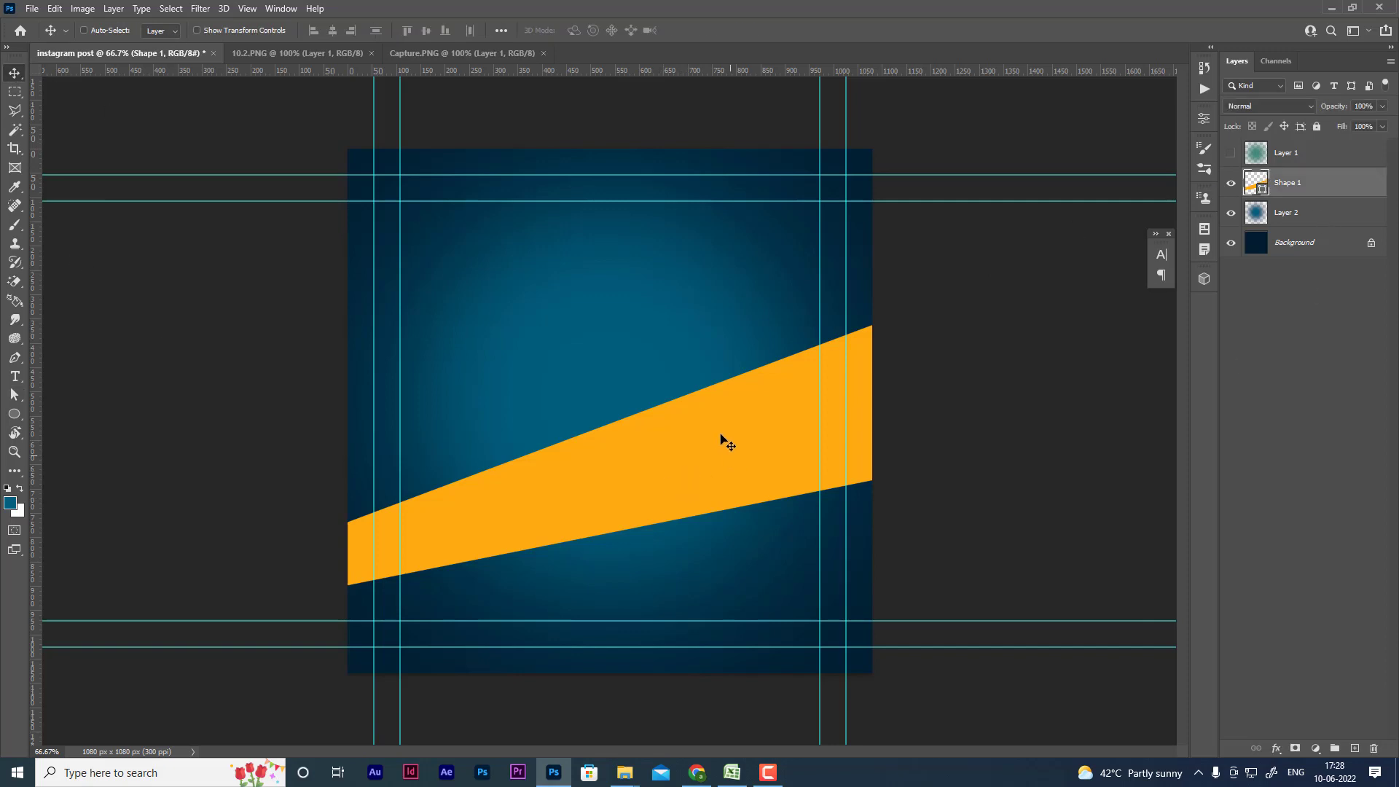
pyautogui.click(14, 413)
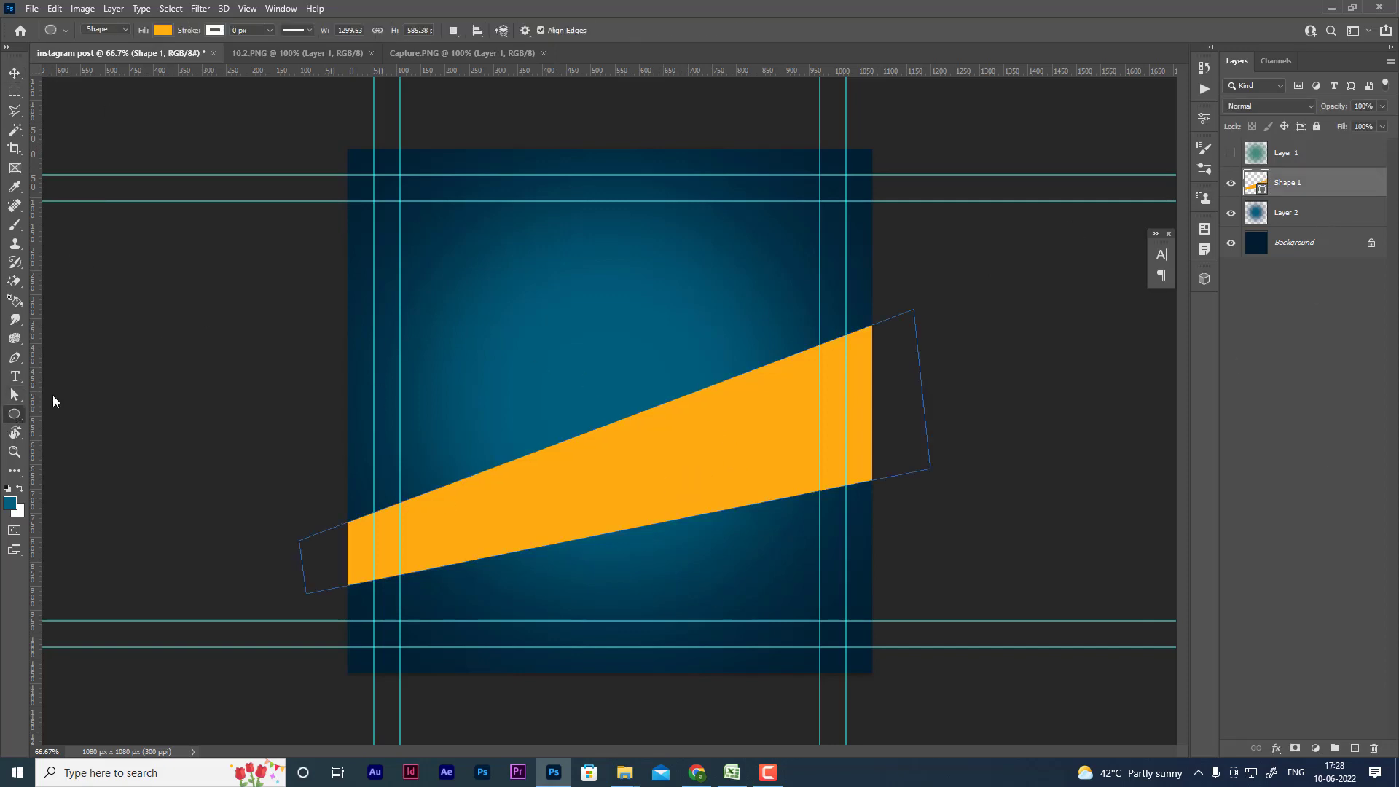
pyautogui.click(161, 29)
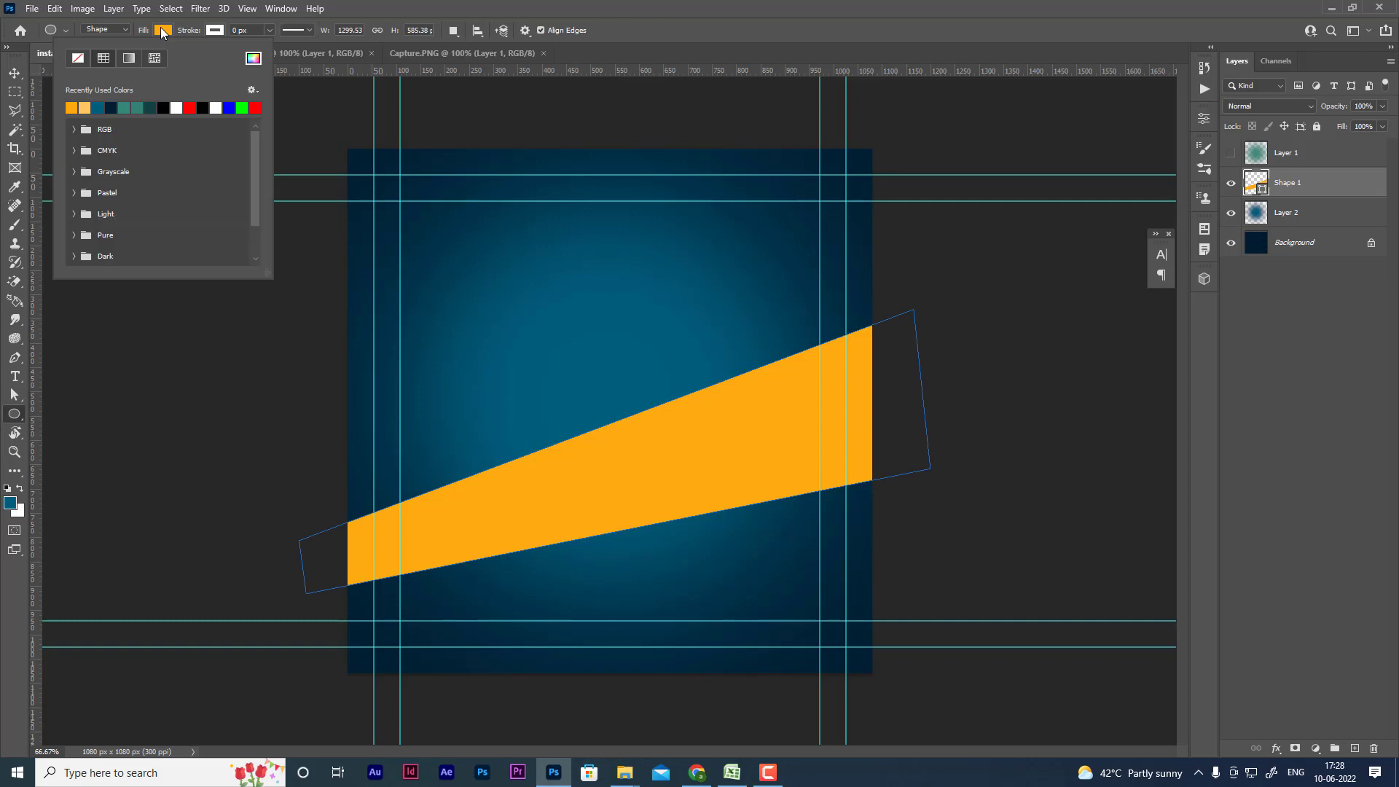
pyautogui.click(253, 58)
pyautogui.click(582, 297)
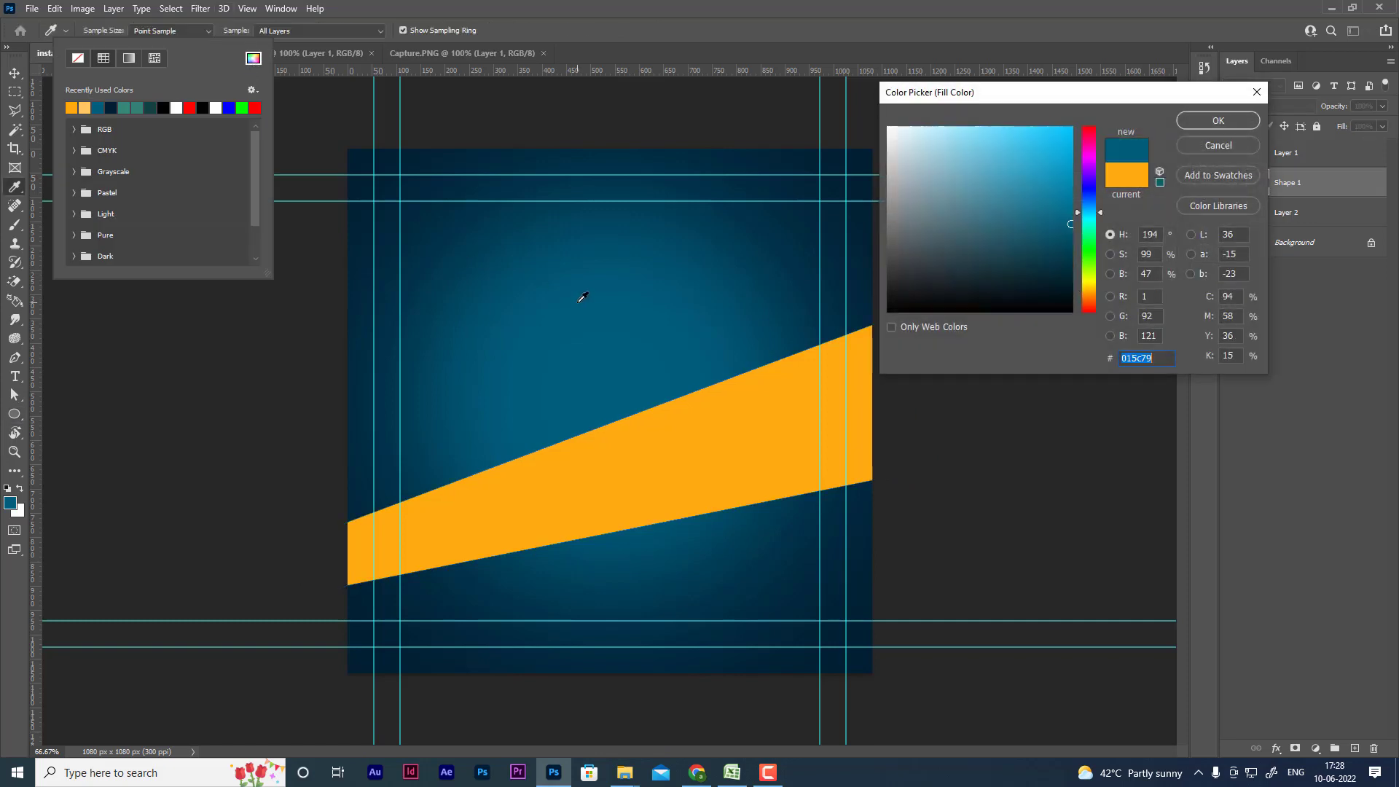
pyautogui.click(1234, 121)
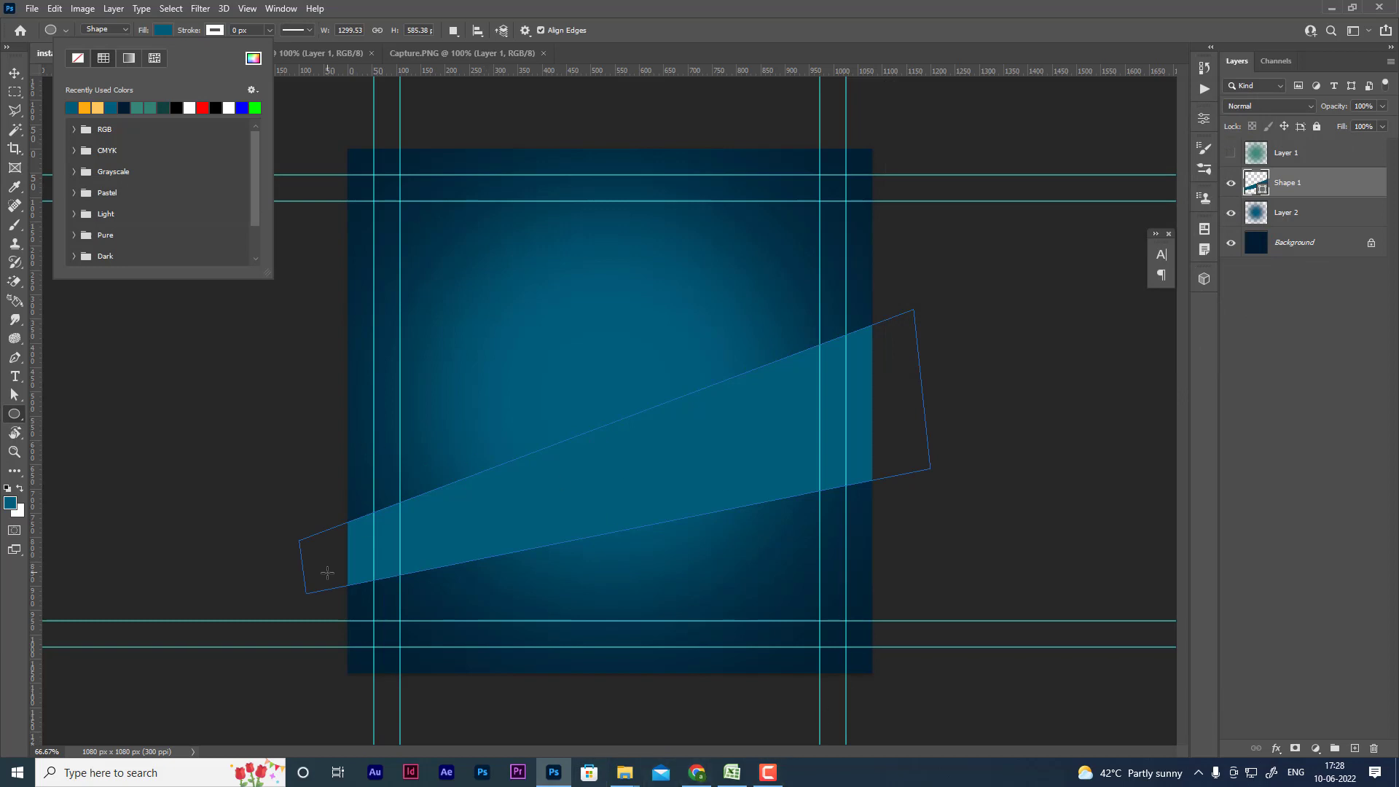
pyautogui.press('Escape')
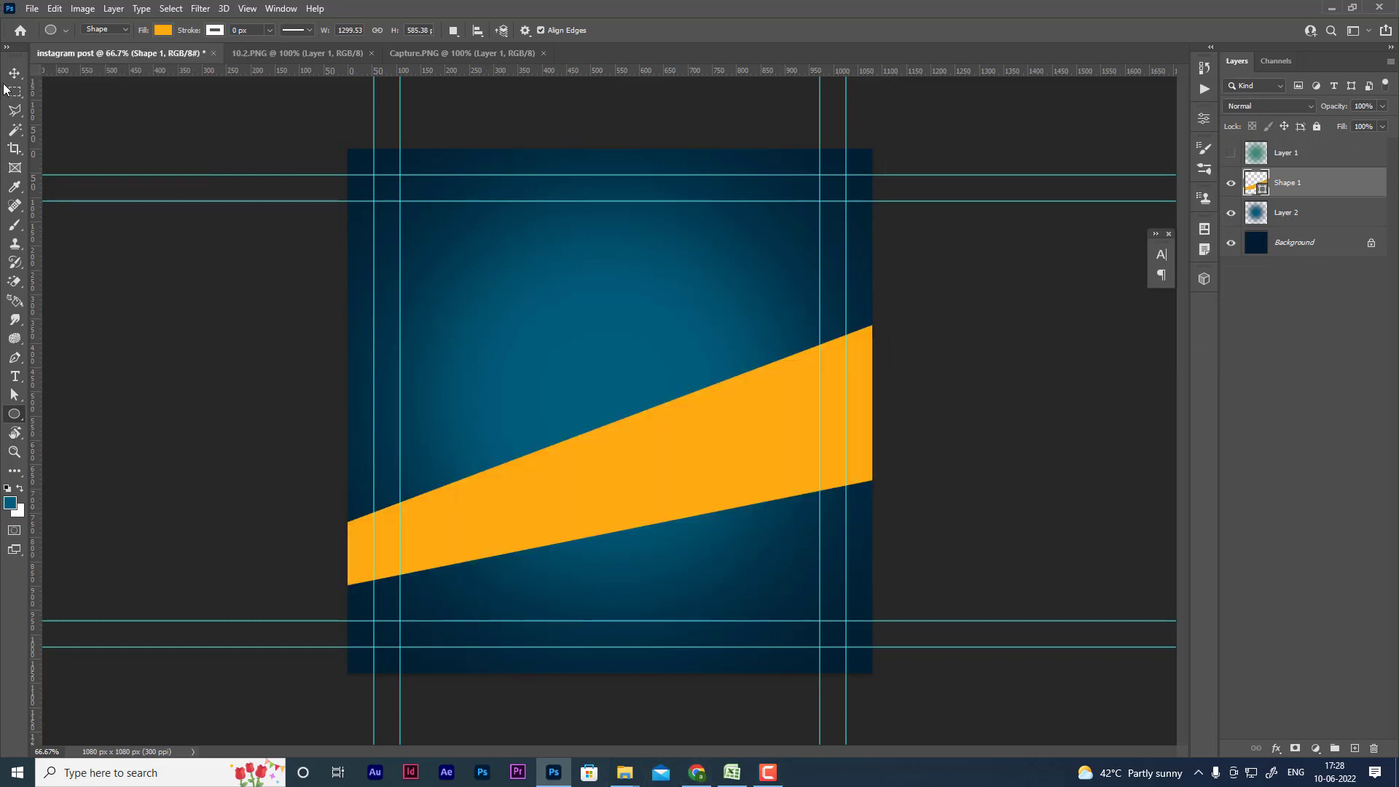
pyautogui.click(14, 74)
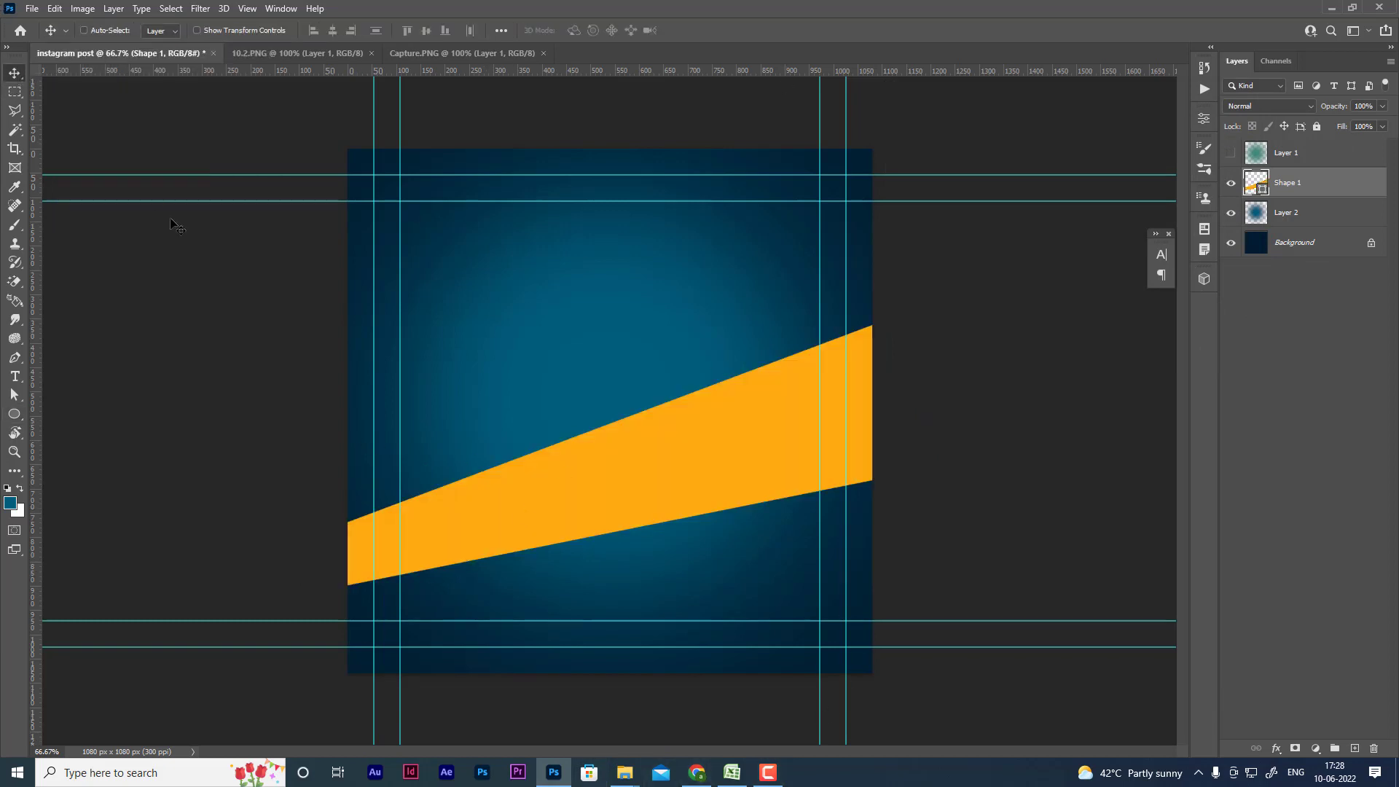
# Step: Sample the teal from Capture.PNG and fill the post's Background layer with it
pyautogui.click(426, 54)
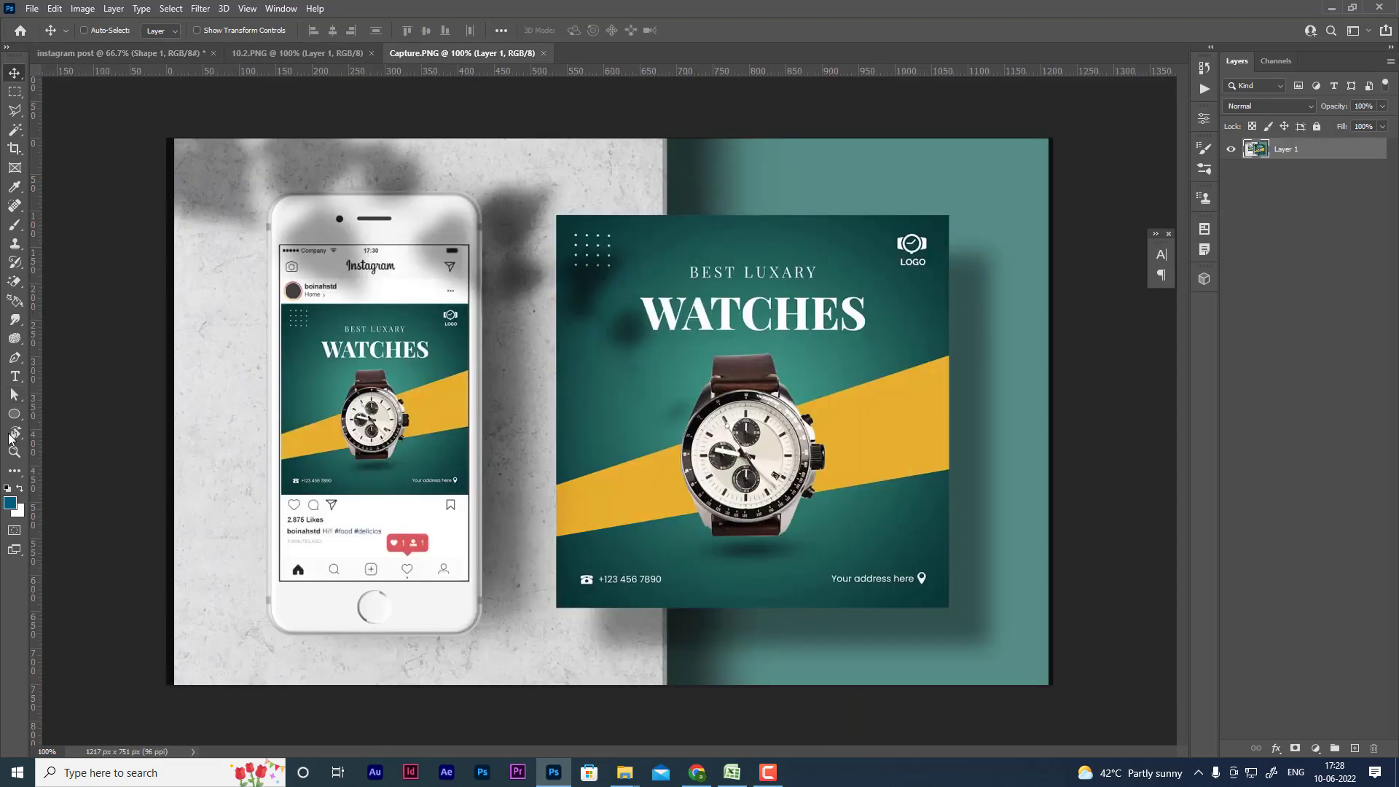
pyautogui.click(14, 187)
pyautogui.click(924, 291)
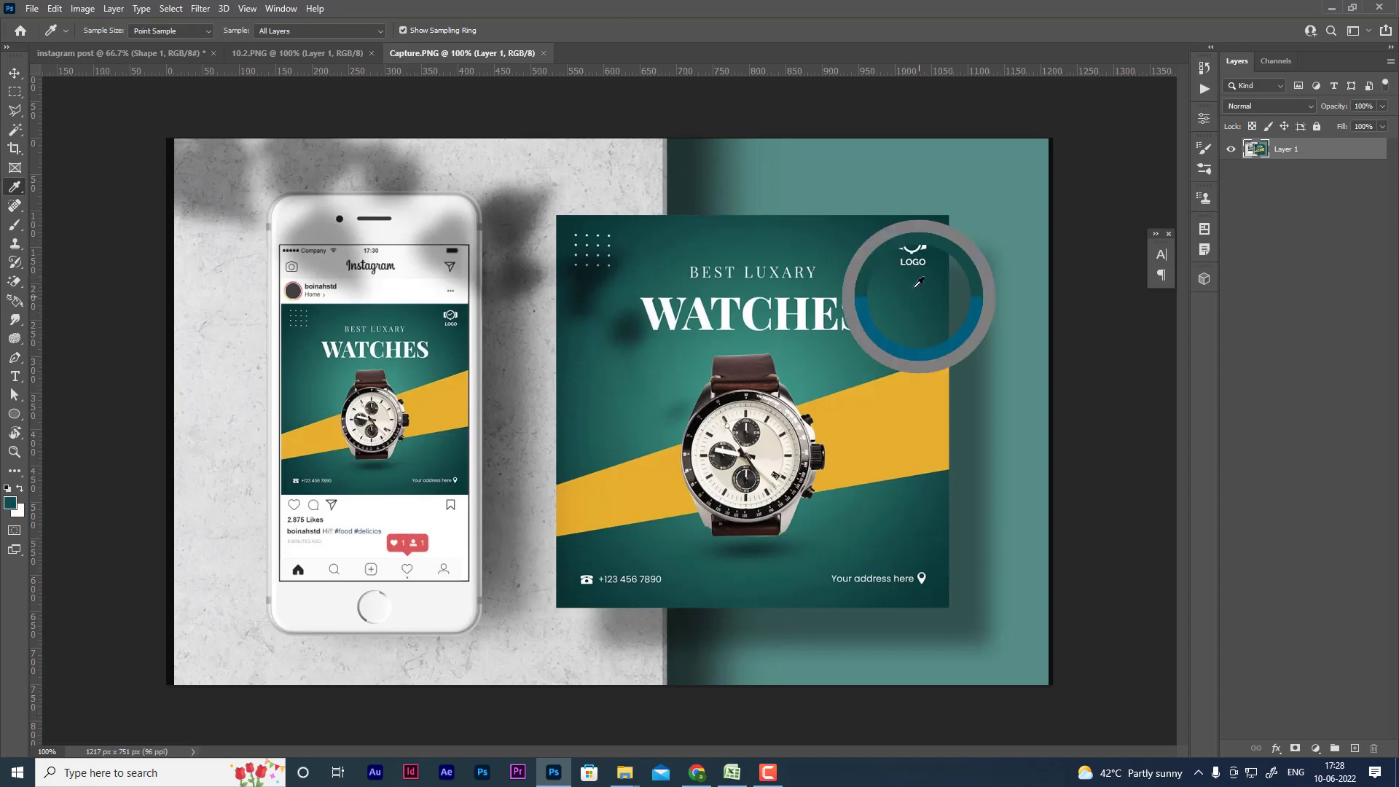
pyautogui.click(120, 54)
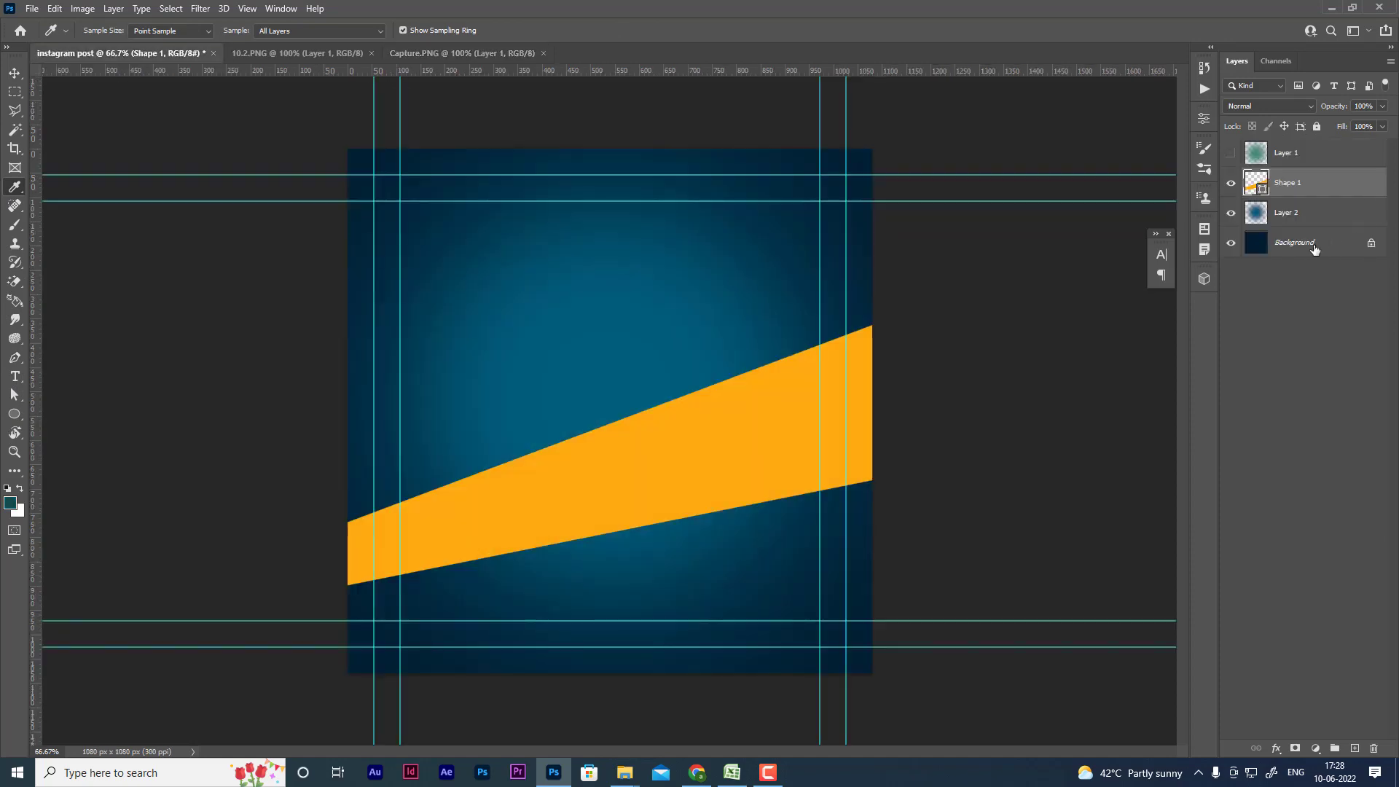
pyautogui.click(1317, 244)
pyautogui.hotkey('alt', 'BackSpace')
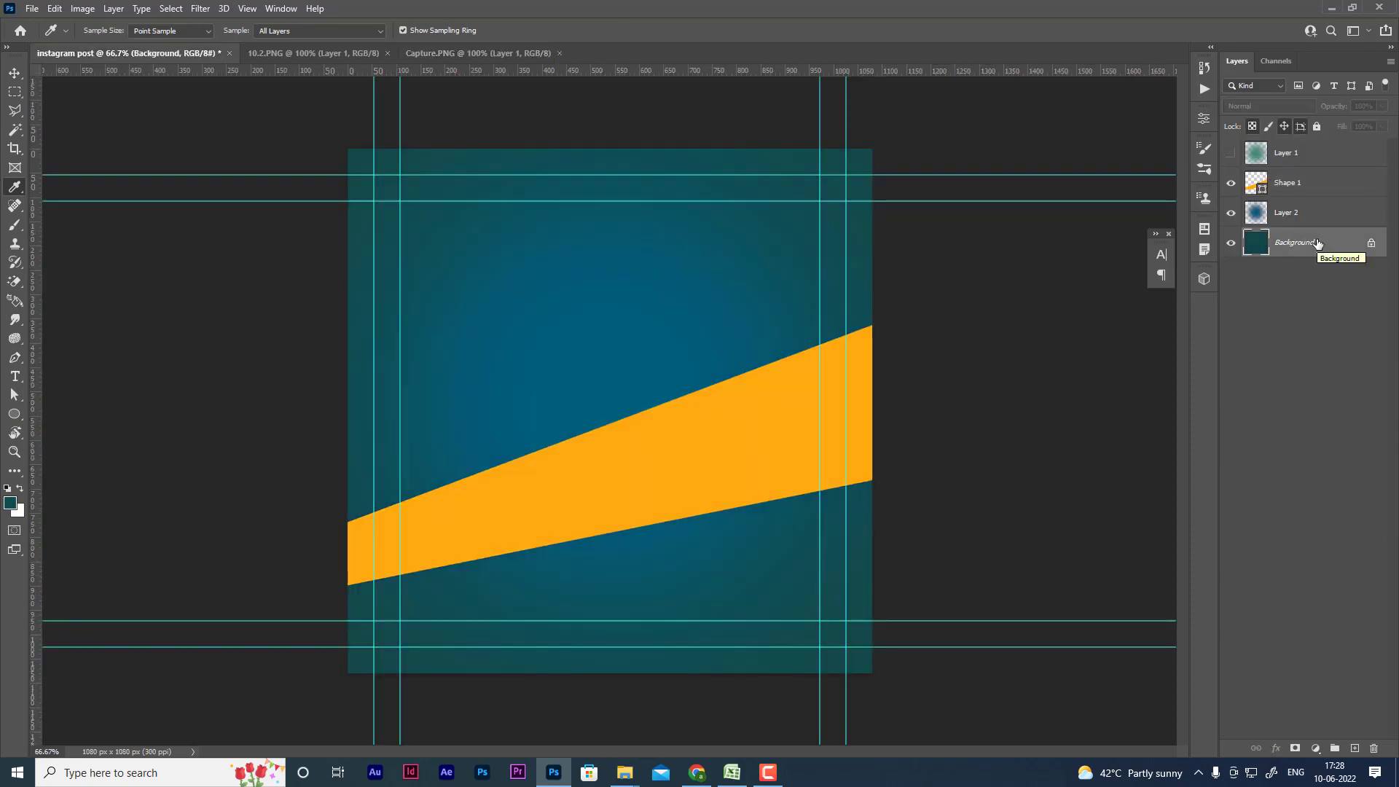
# Step: Show teal Layer 1, delete blue Layer 2, and place Layer 1 below Shape 1
pyautogui.click(1231, 153)
pyautogui.click(1292, 212)
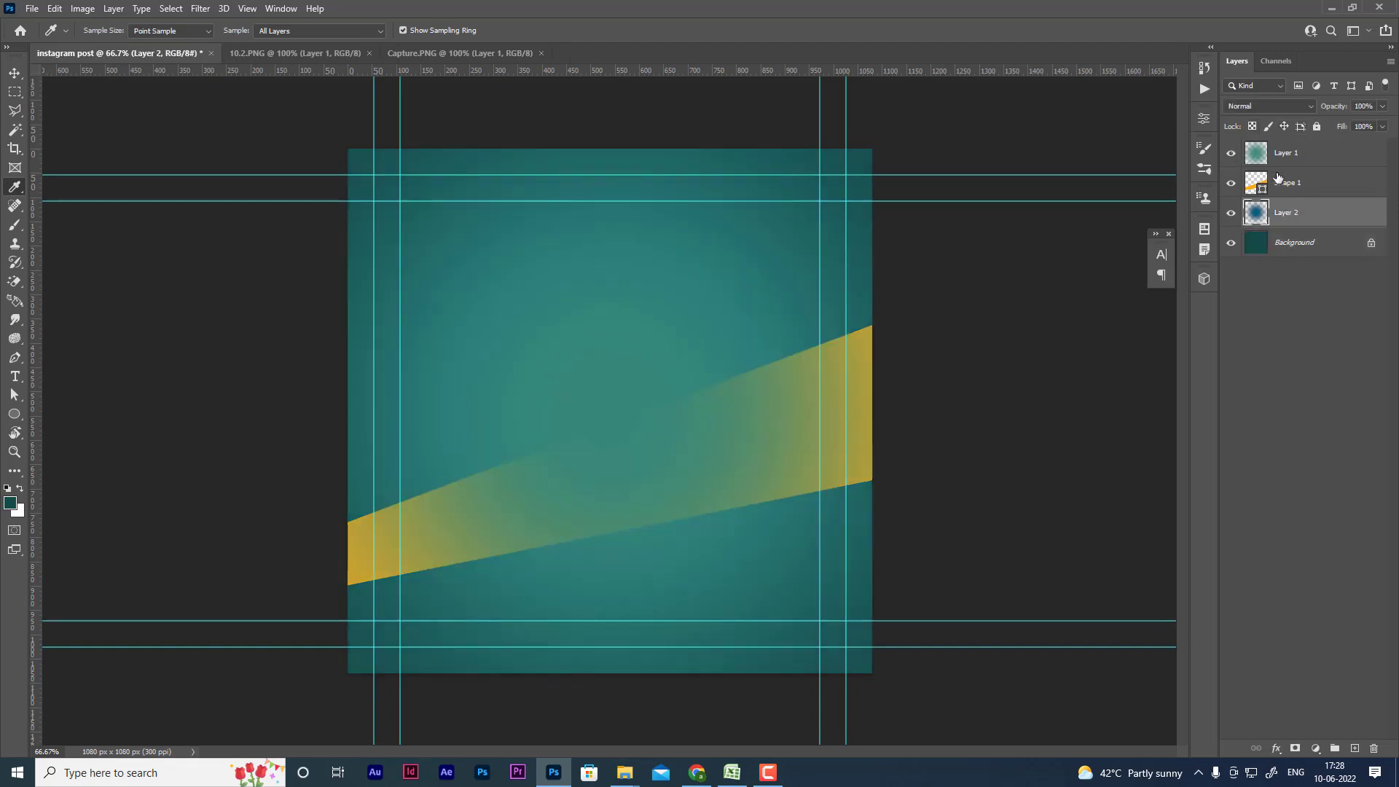
pyautogui.press('Delete')
pyautogui.moveTo(1295, 155); pyautogui.dragTo(1296, 212)
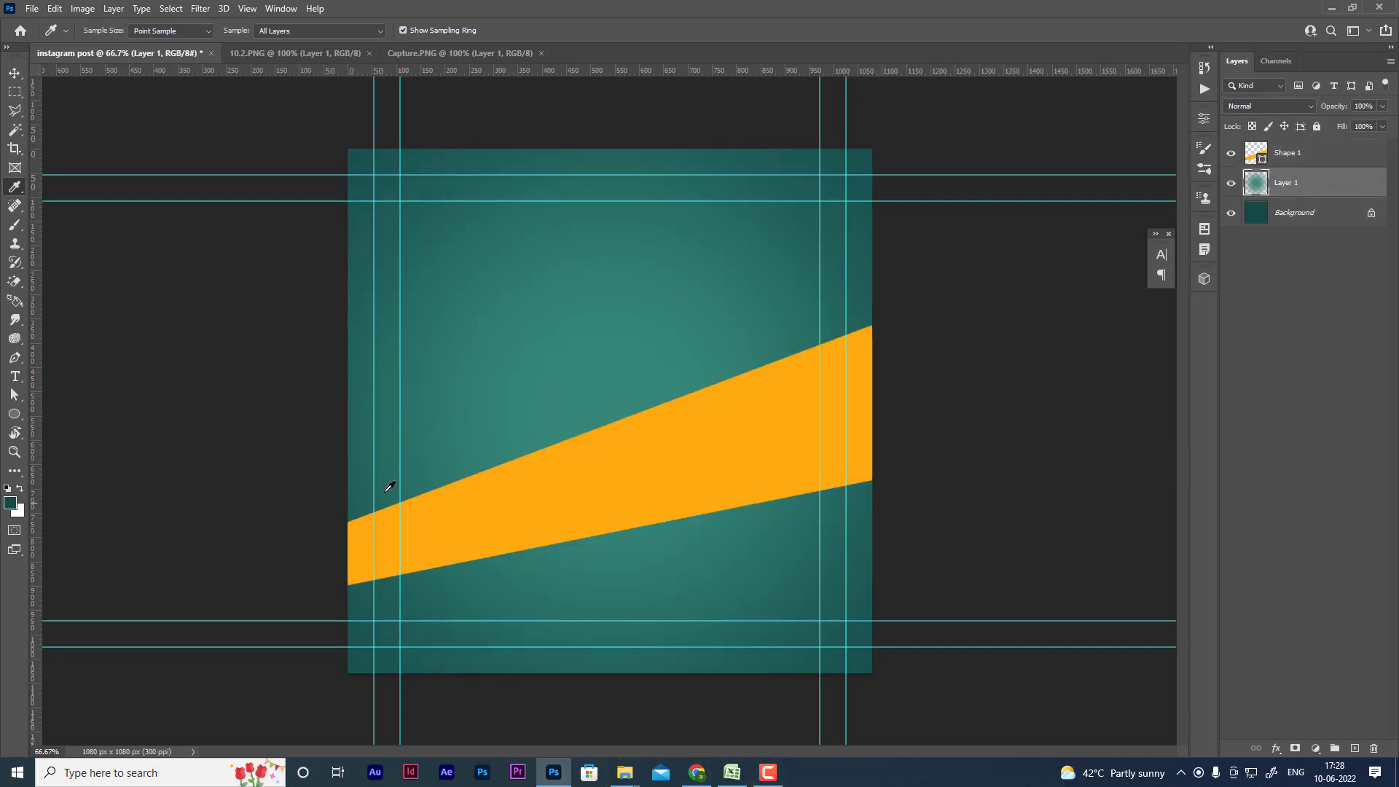
# Step: Scale the teal glow Layer 1 down to 88% and commit the transform
pyautogui.hotkey('ctrl', 't')
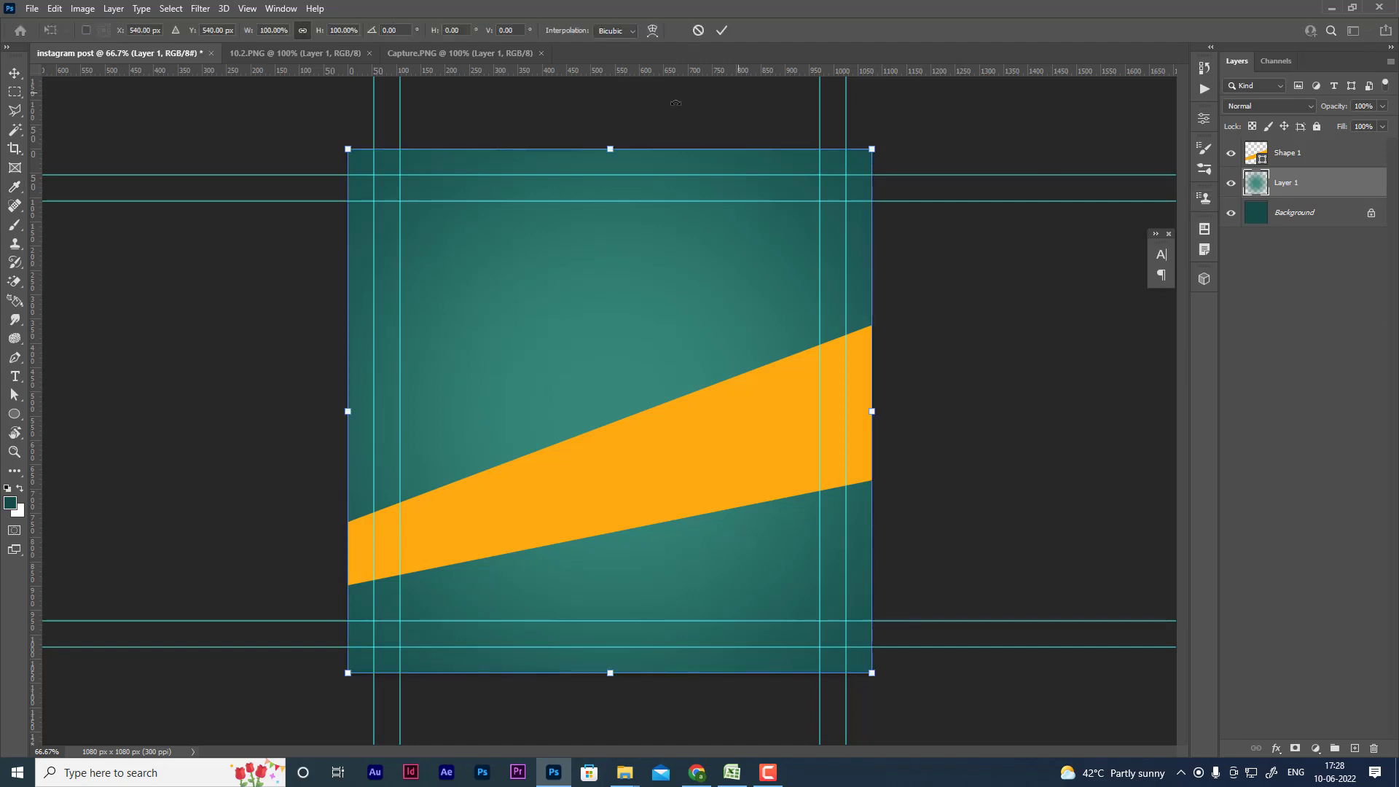
pyautogui.moveTo(314, 30); pyautogui.dragTo(309, 28)
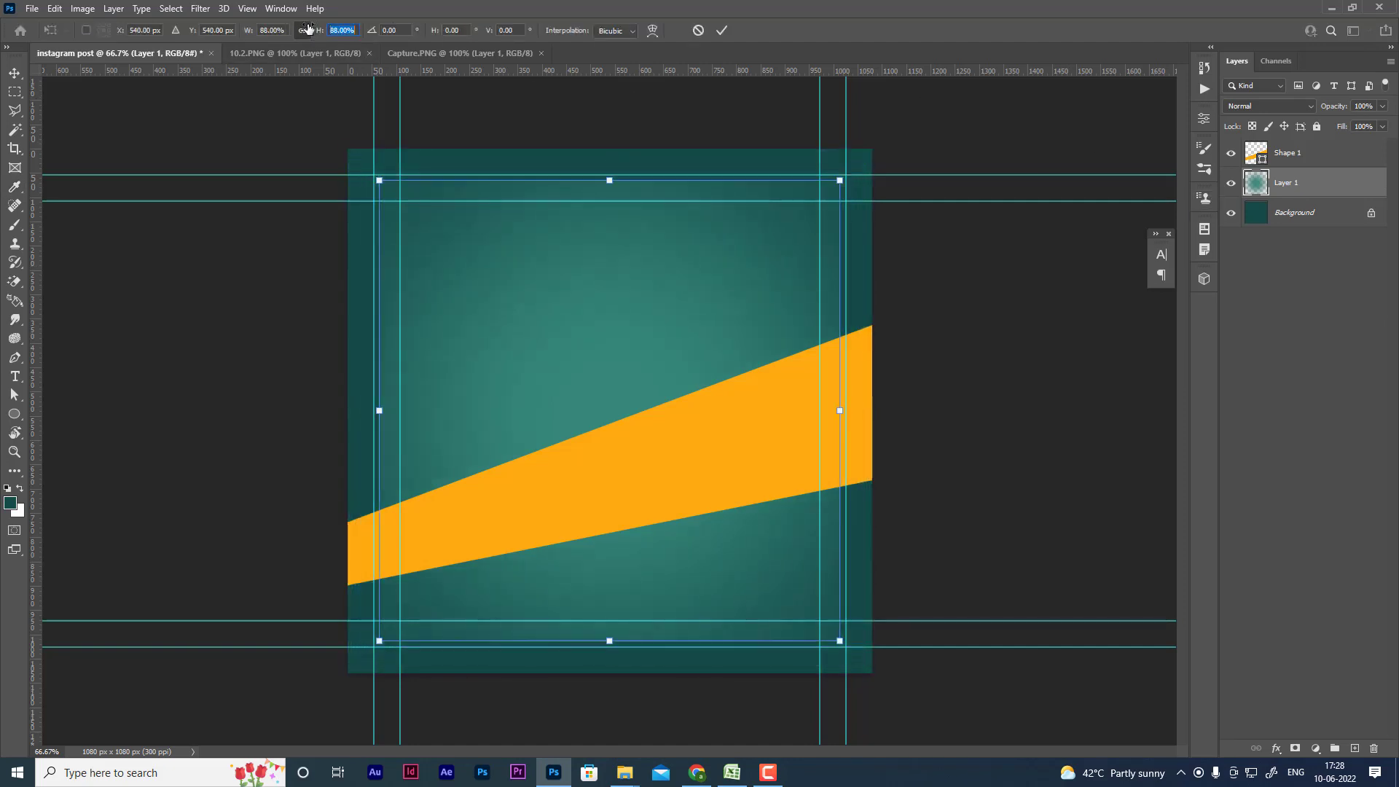
pyautogui.press('Return')
pyautogui.press('i')
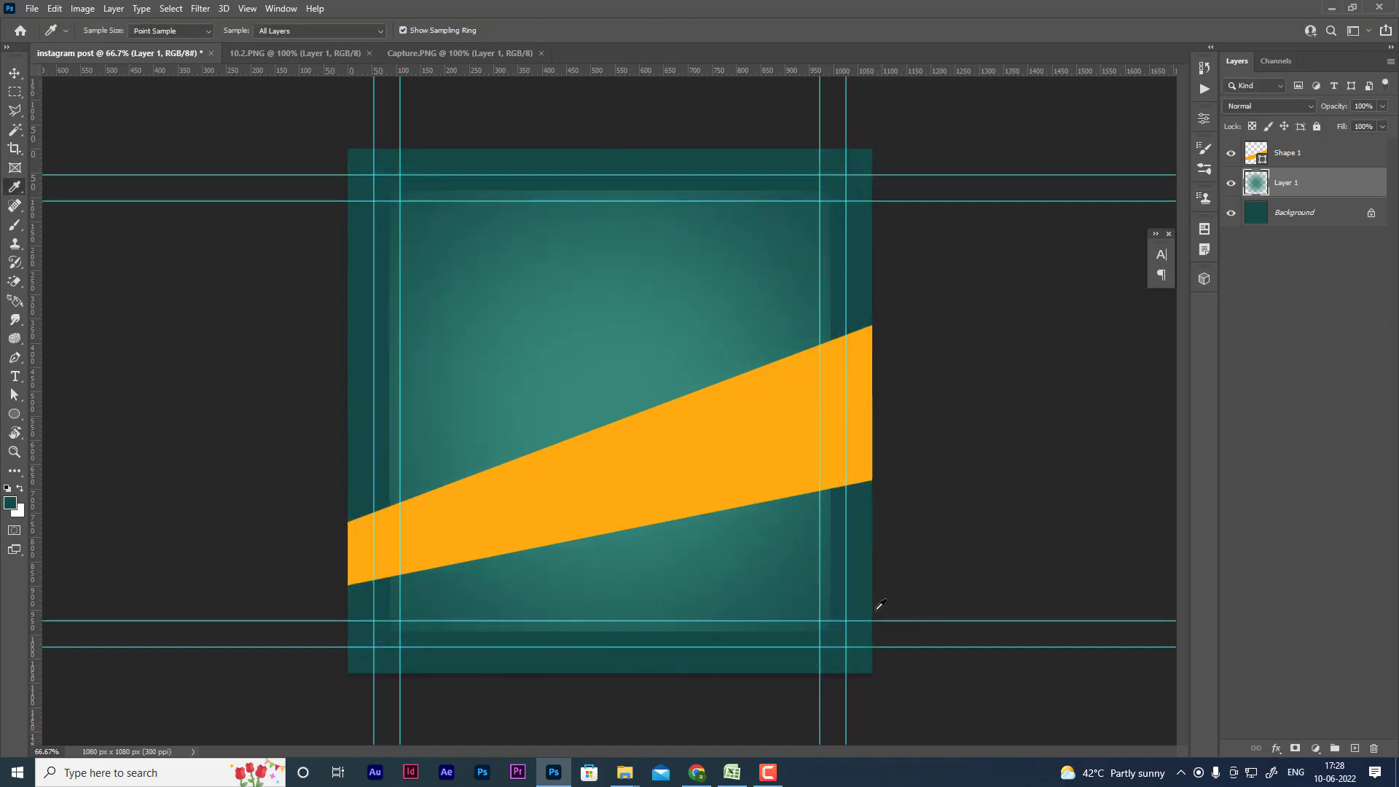
pyautogui.moveTo(553, 772)
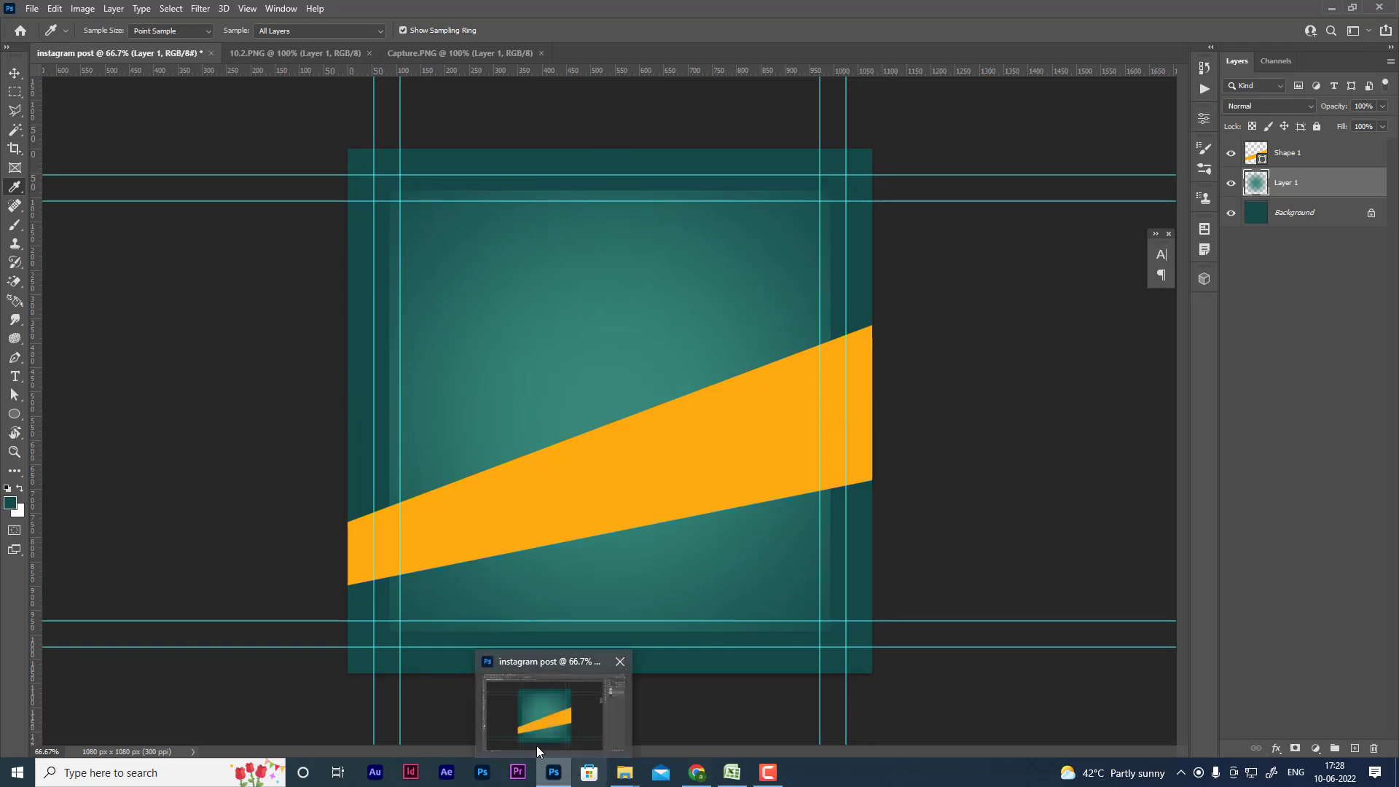
# Step: Apply a 110 px Gaussian Blur to Layer 1, then delete the layer
pyautogui.click(197, 9)
pyautogui.moveTo(208, 195)
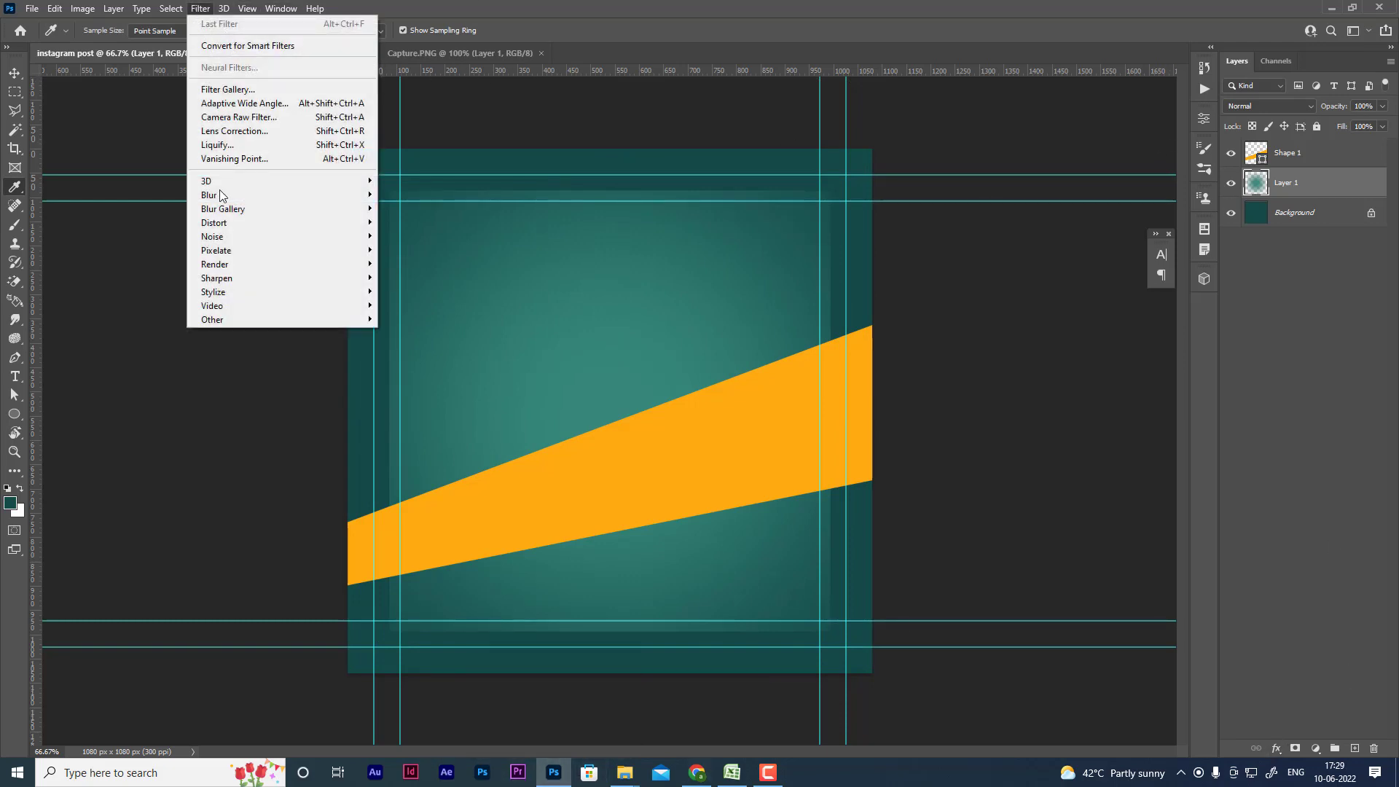
pyautogui.click(422, 251)
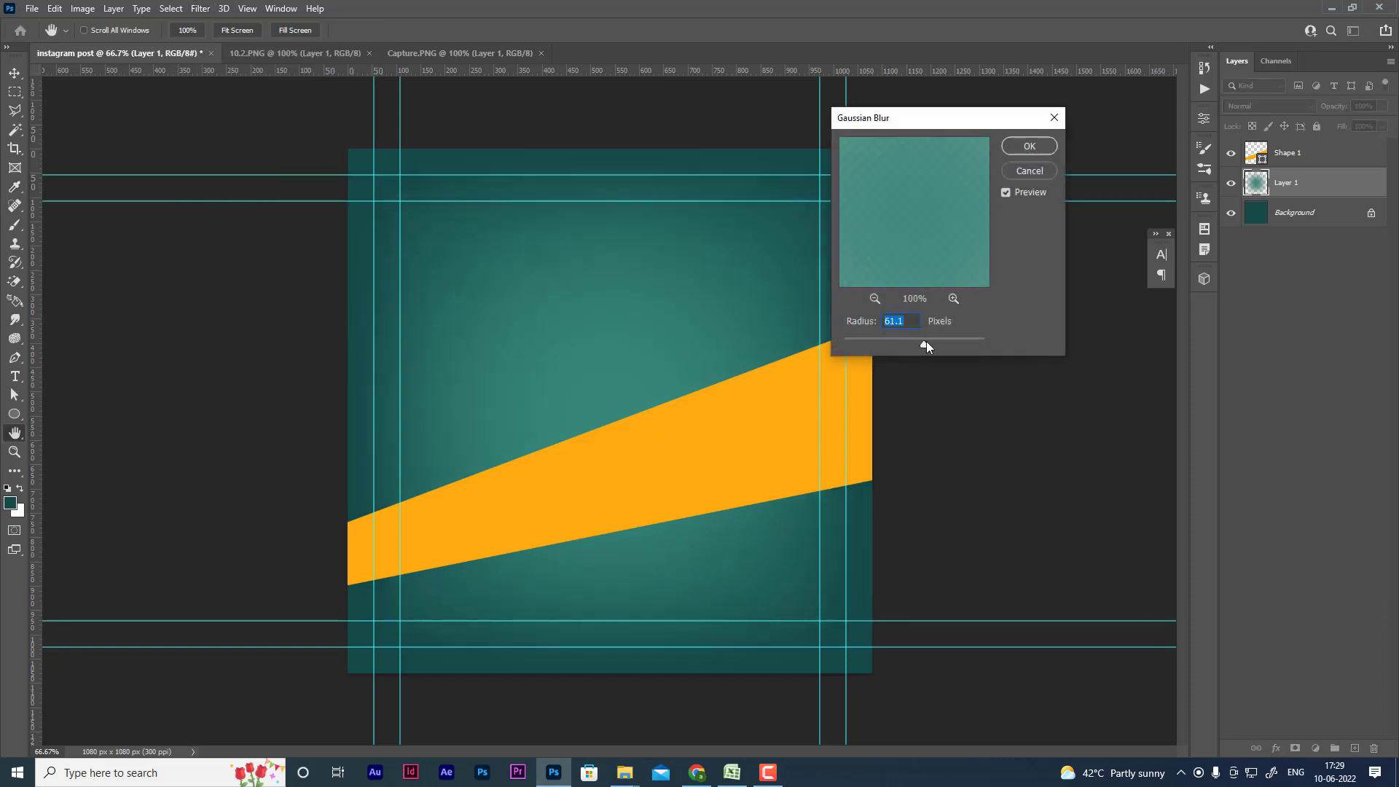
pyautogui.moveTo(924, 340); pyautogui.dragTo(938, 341)
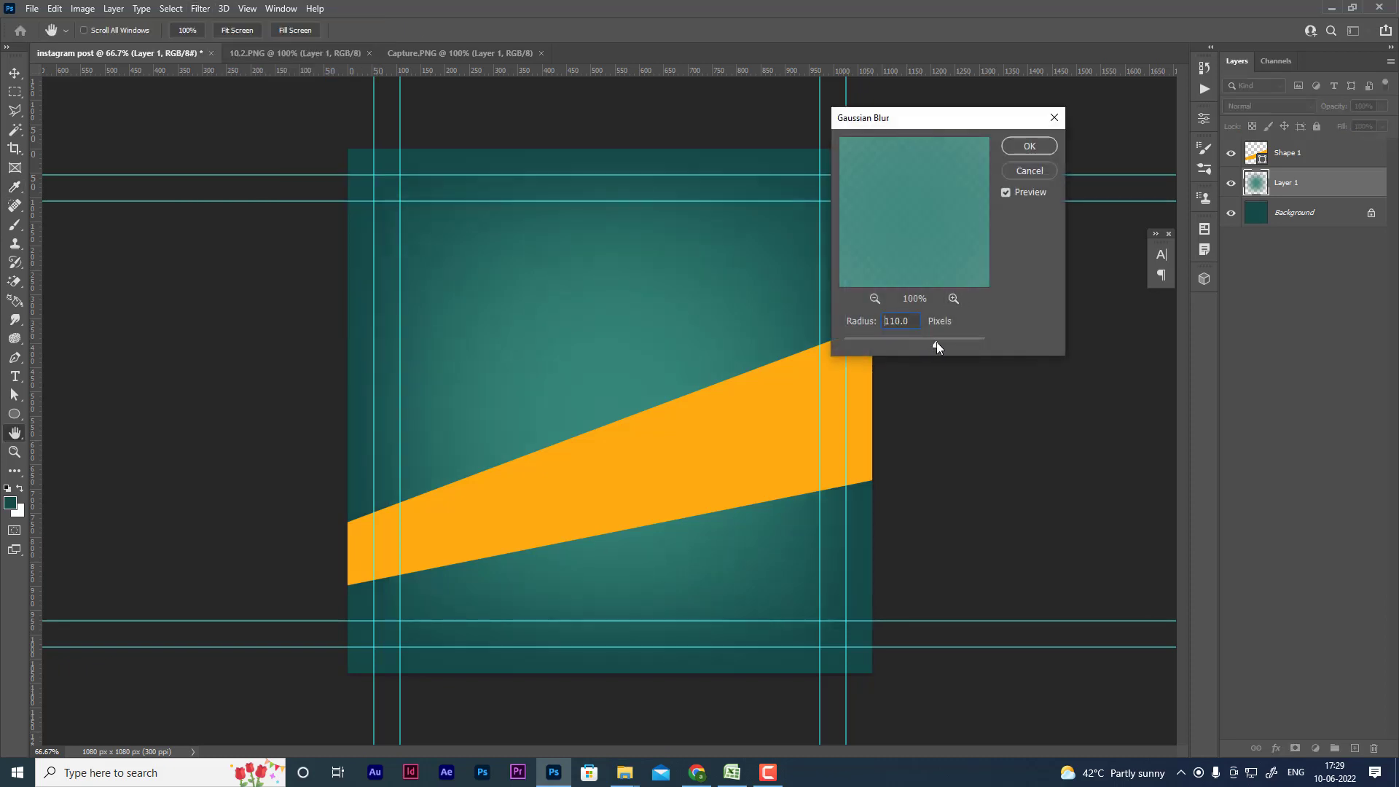
pyautogui.click(1029, 147)
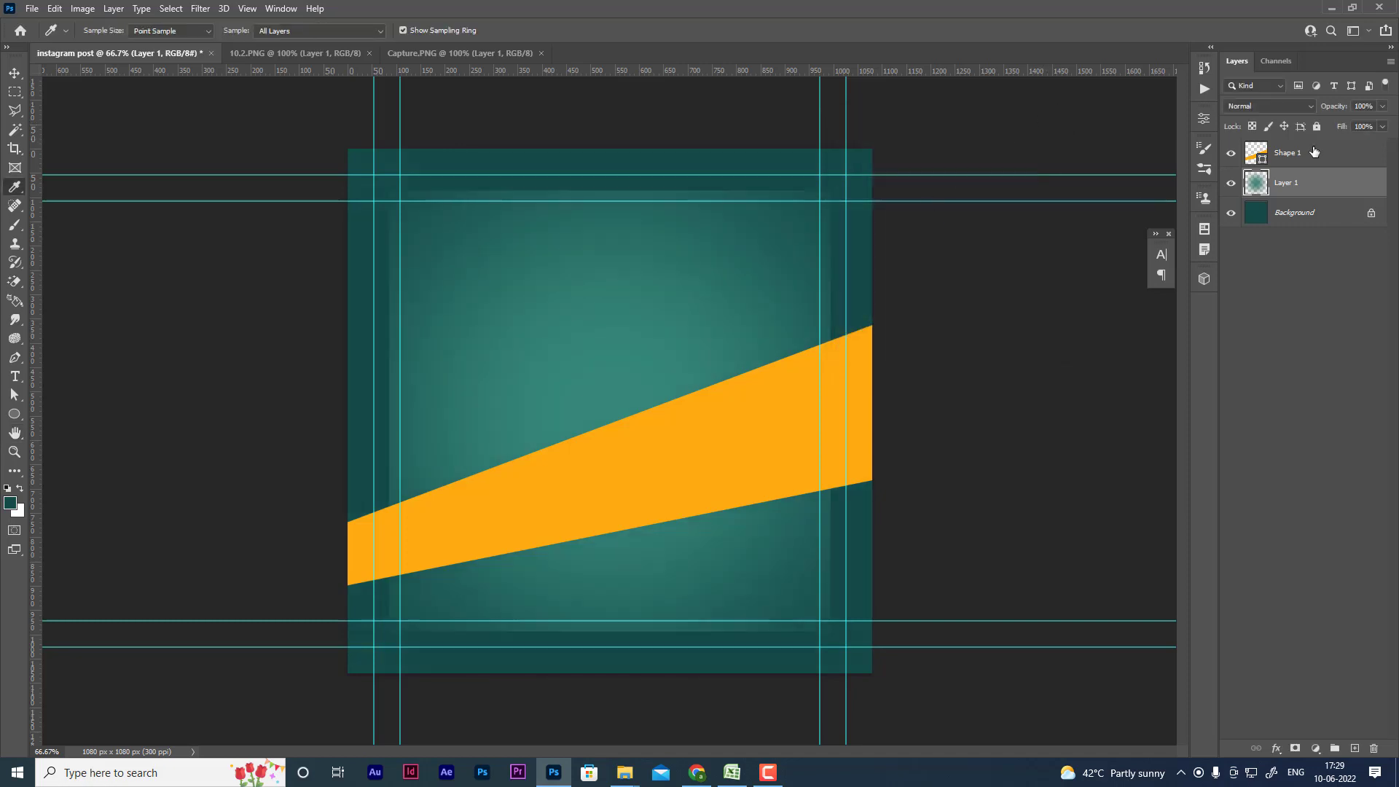
pyautogui.press('Delete')
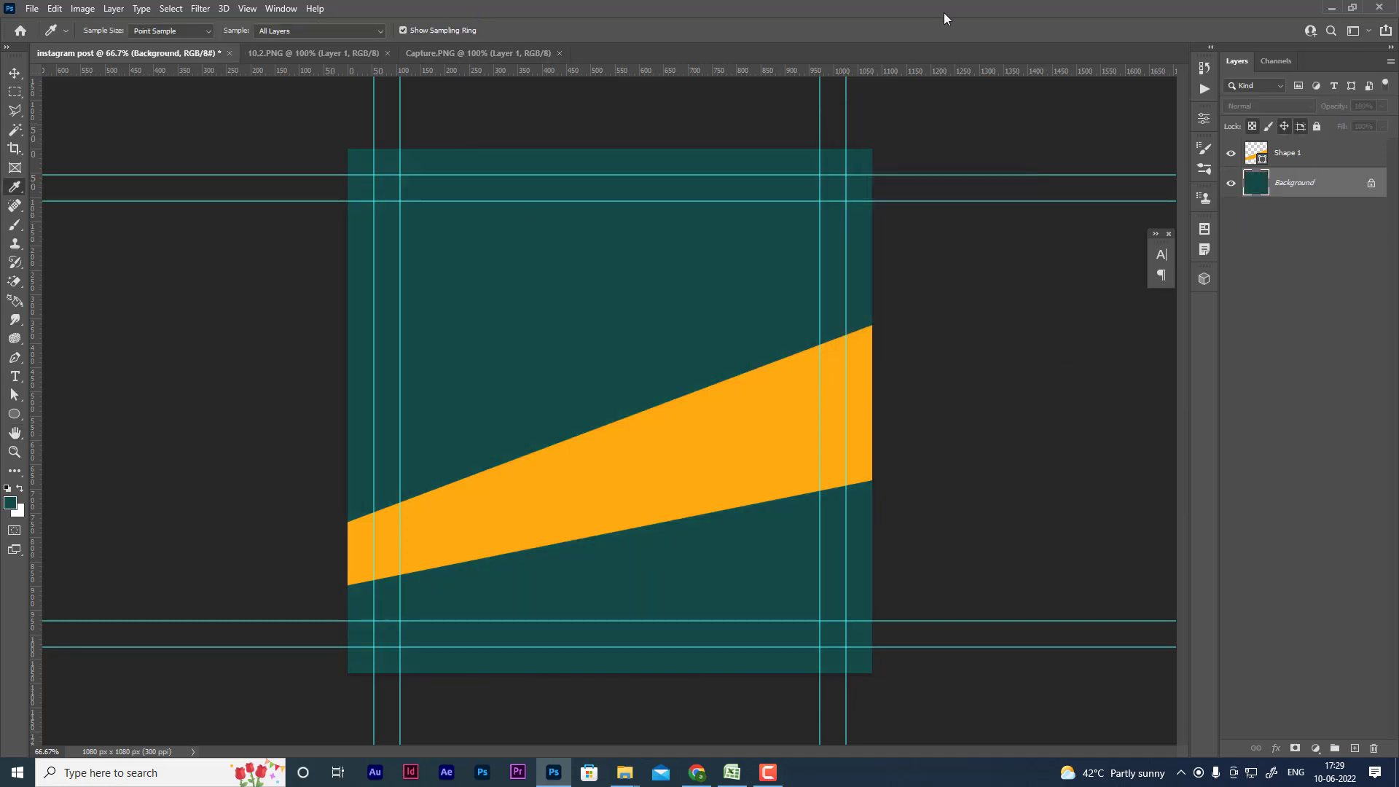
# Step: Sample a lighter teal from the Capture.PNG reference and add a new empty layer
pyautogui.click(475, 54)
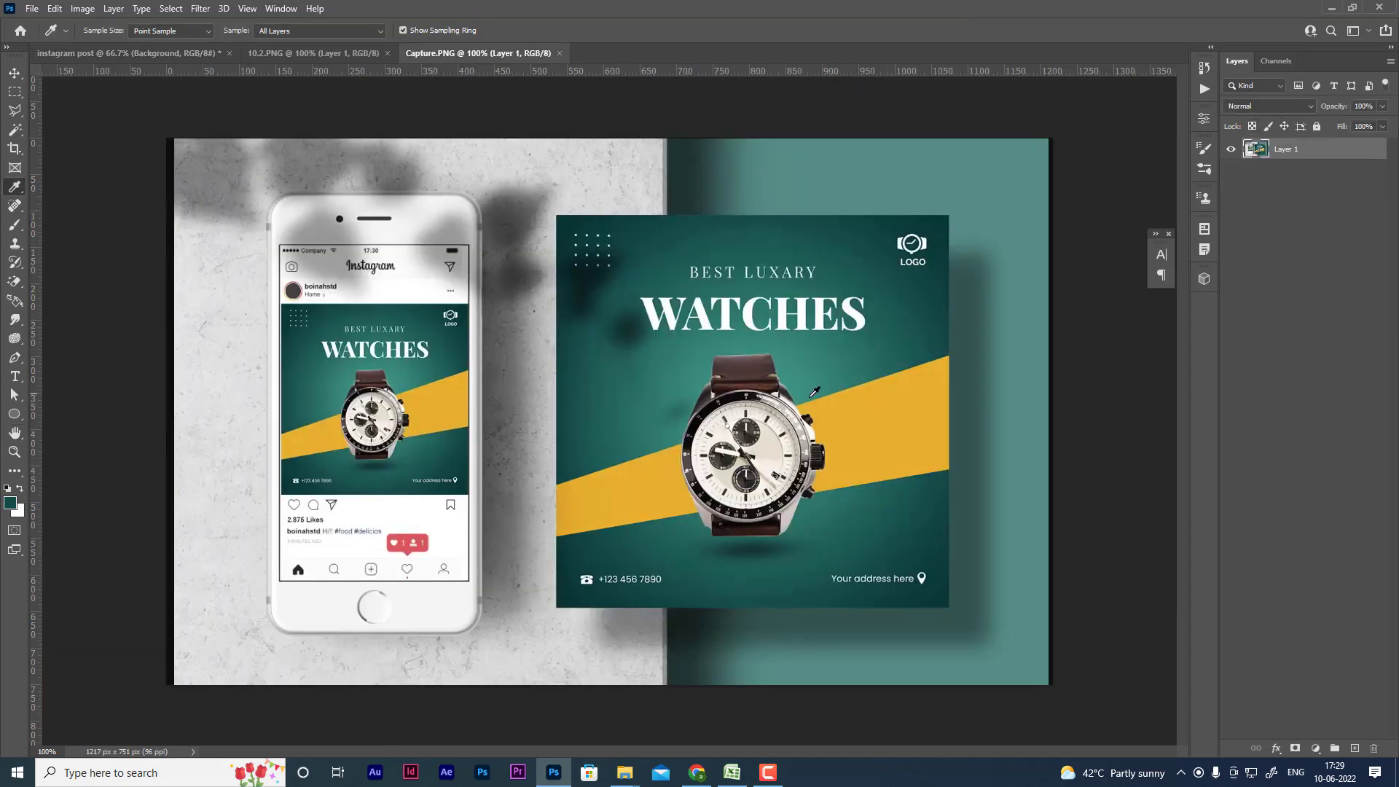
pyautogui.click(809, 367)
pyautogui.click(127, 53)
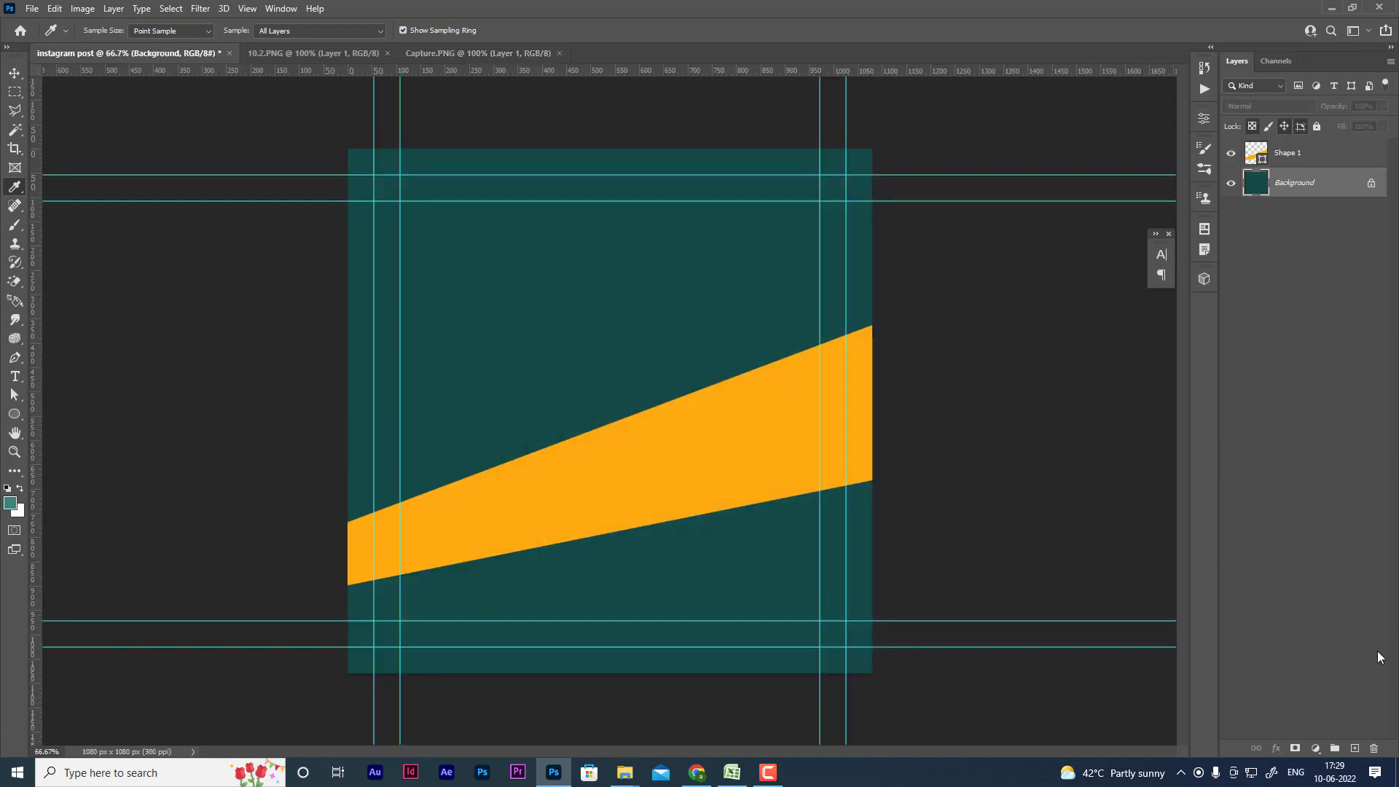
pyautogui.click(1354, 746)
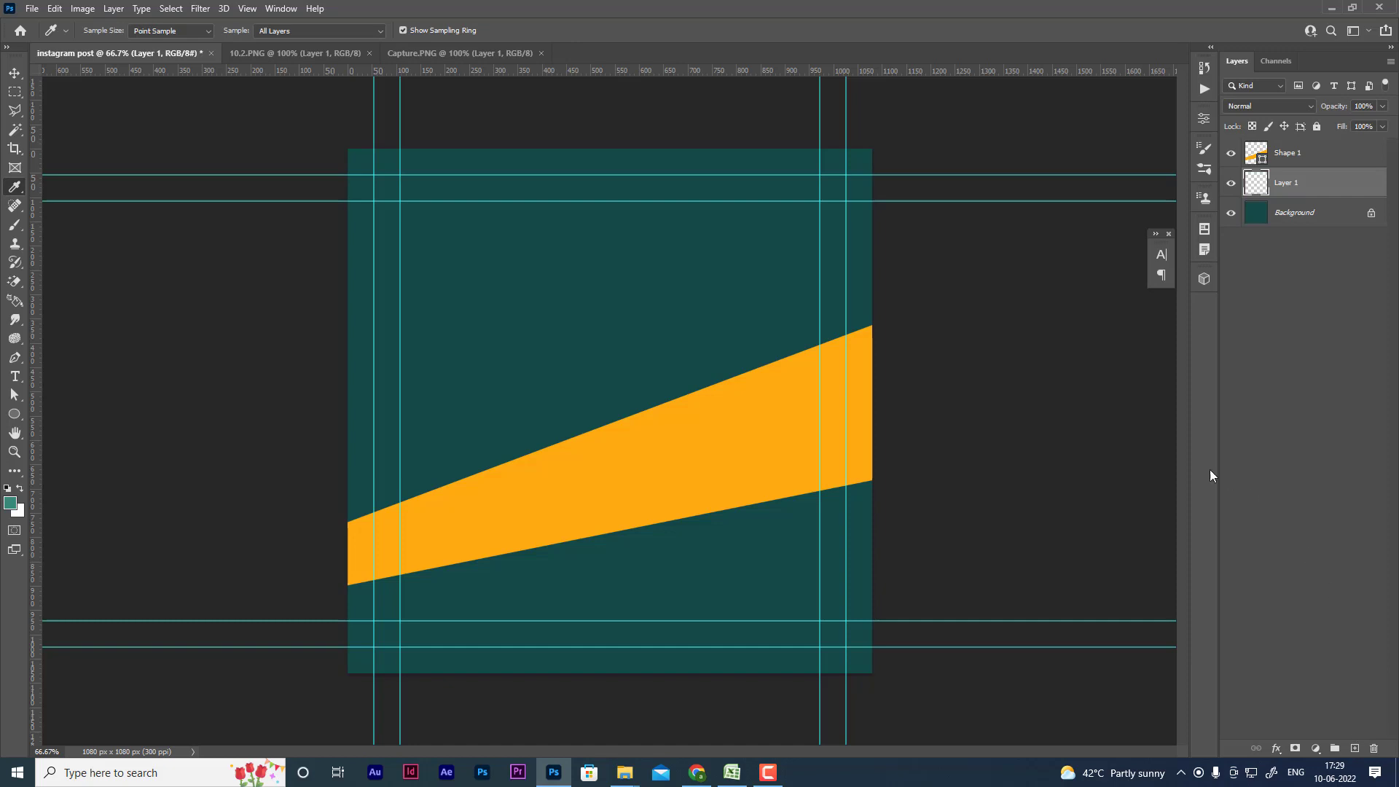
# Step: Paint a soft teal glow at the canvas centre with a 900 px brush
pyautogui.press('b')
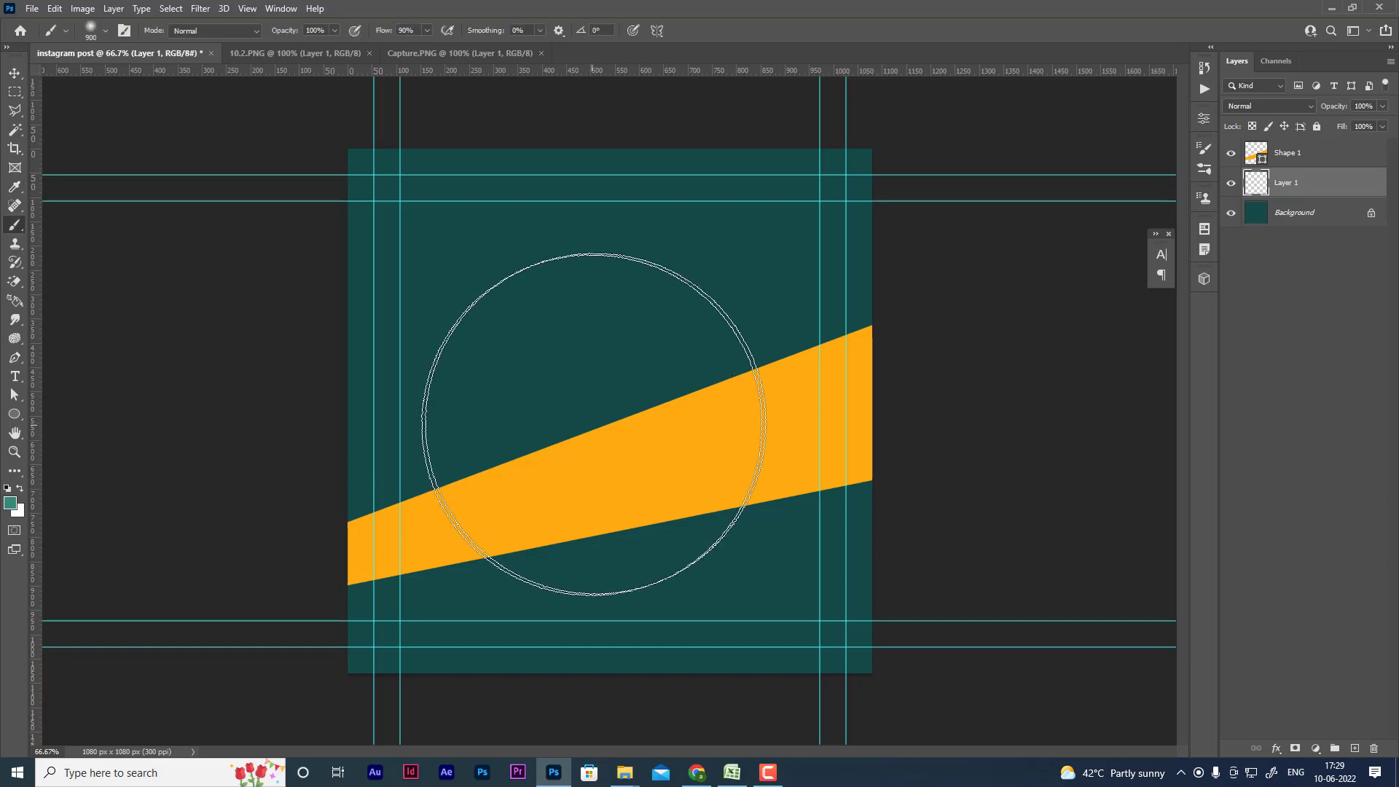
pyautogui.press(']')
pyautogui.click(583, 410)
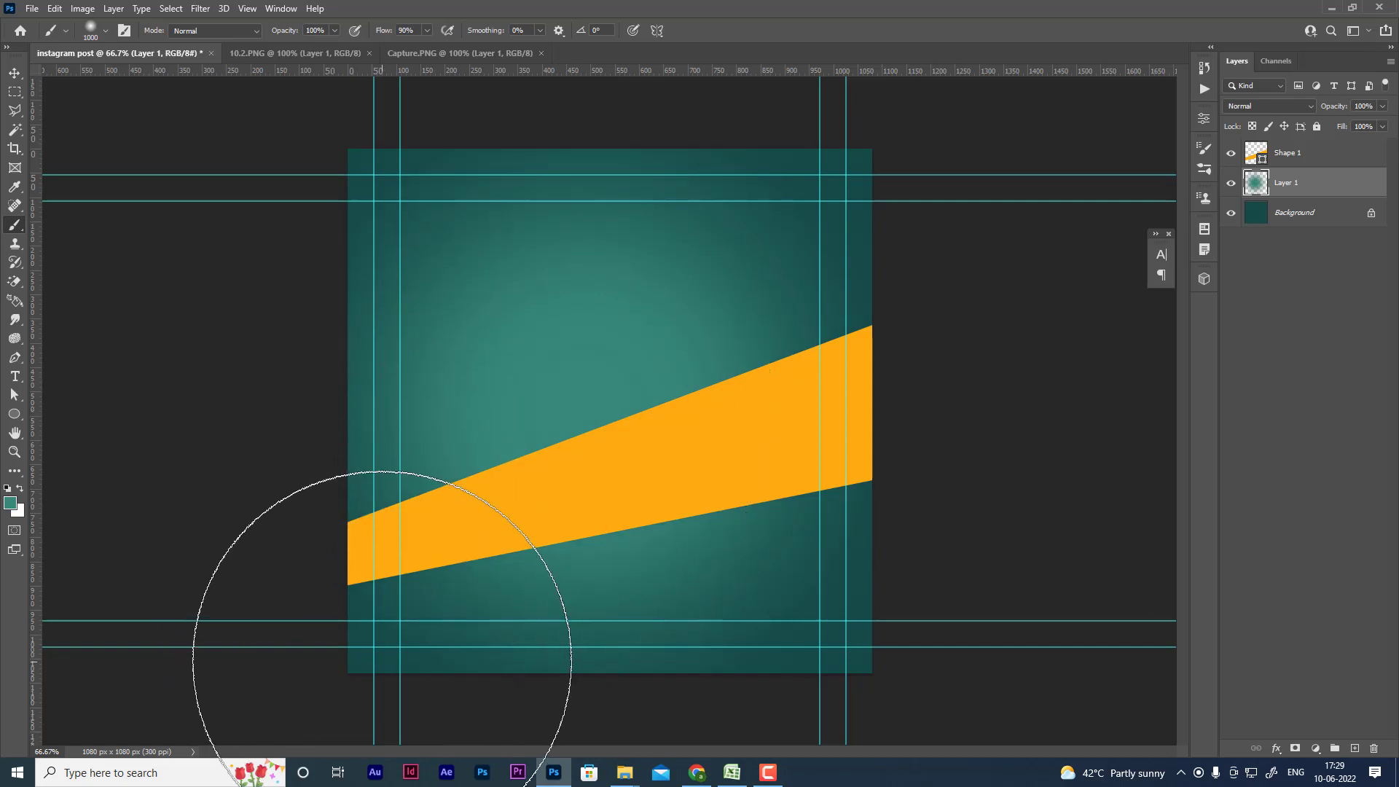
pyautogui.hotkey('ctrl', 'z')
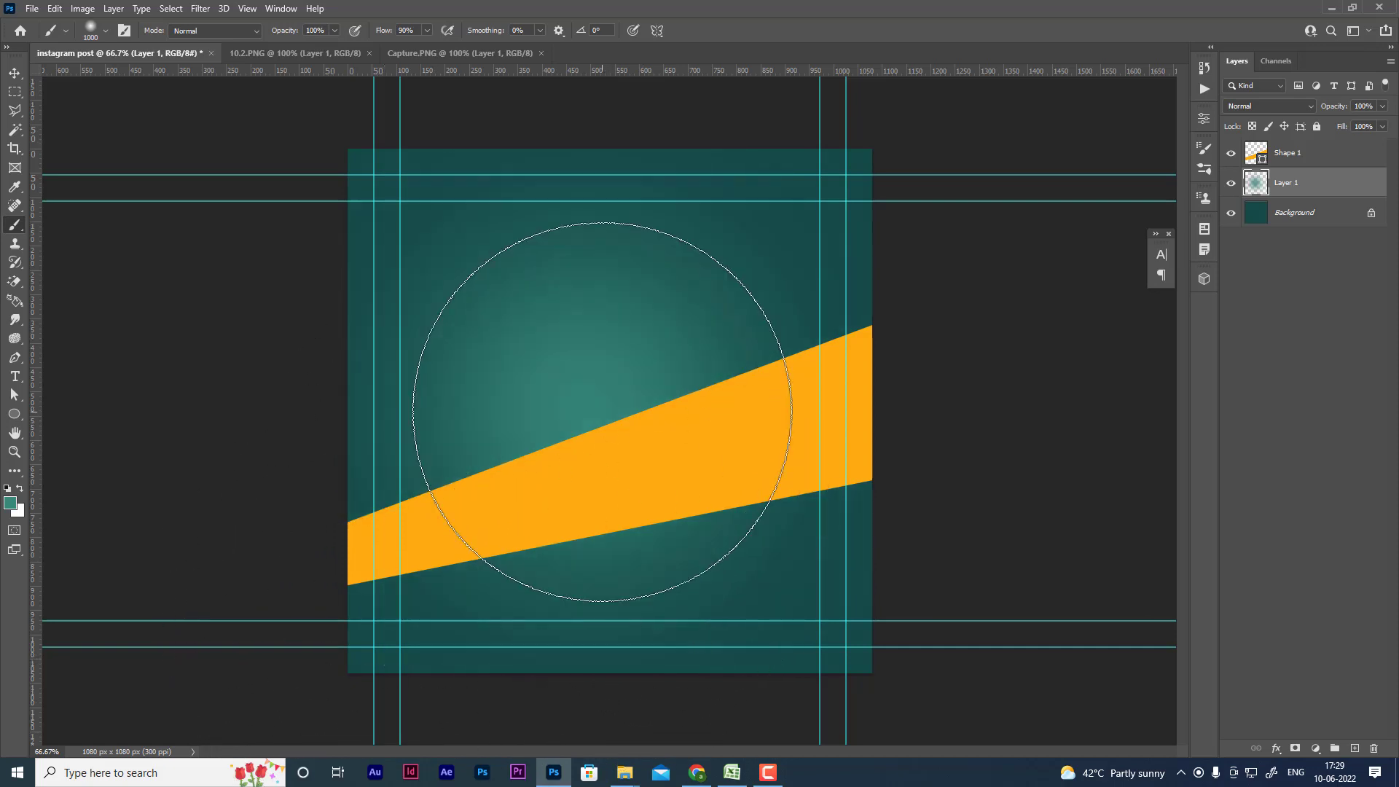
pyautogui.press('[')
pyautogui.click(601, 408)
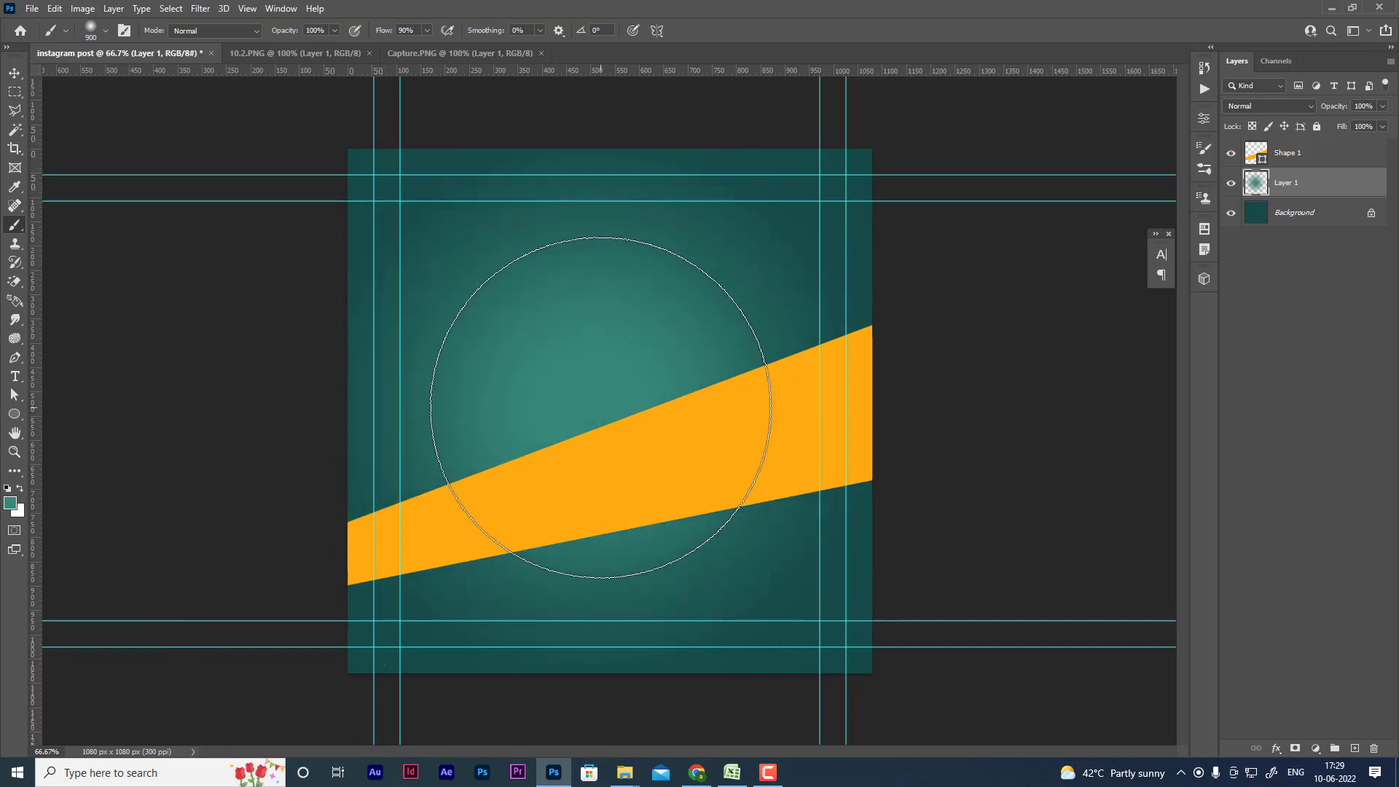
# Step: Shift the teal glow slightly right and compare against the watch post reference
pyautogui.click(14, 73)
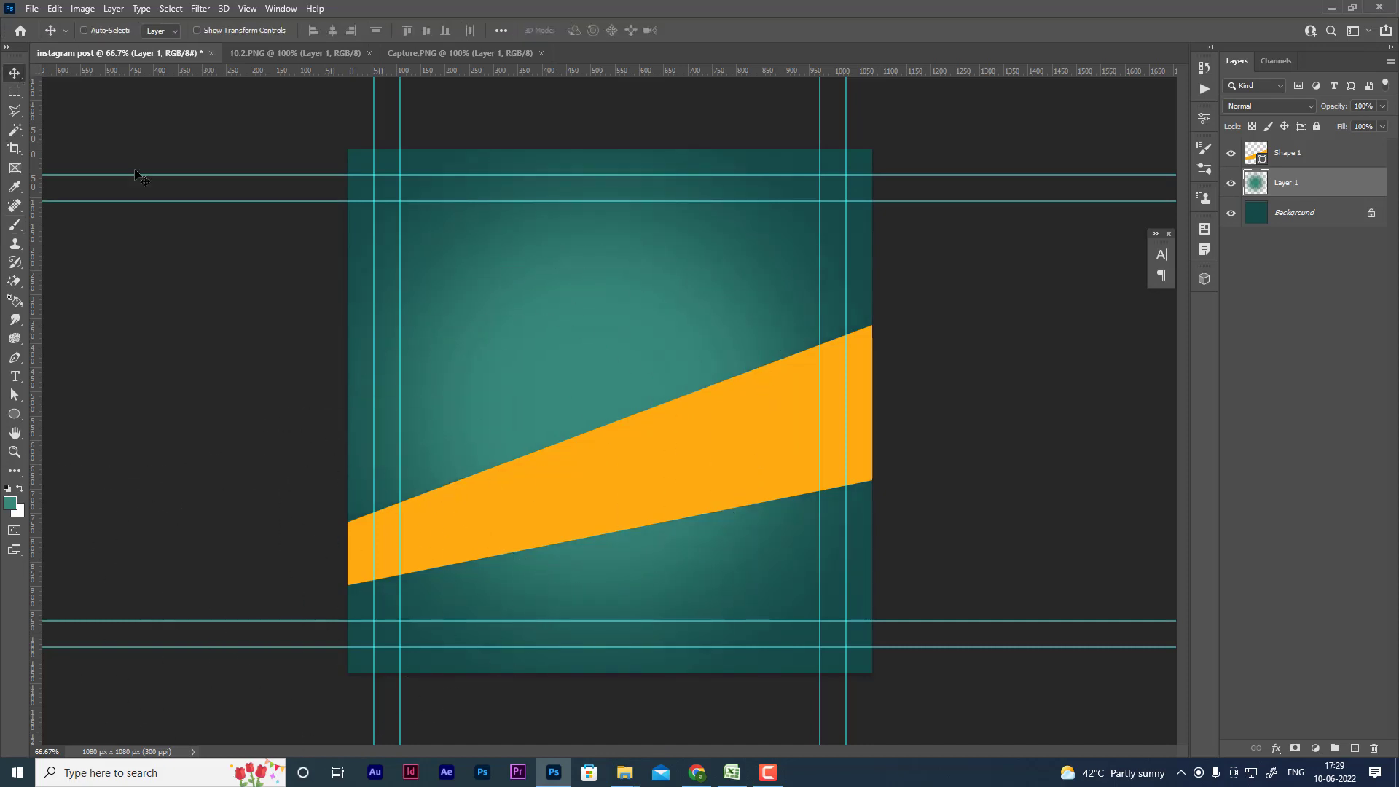
pyautogui.moveTo(651, 328); pyautogui.dragTo(662, 326)
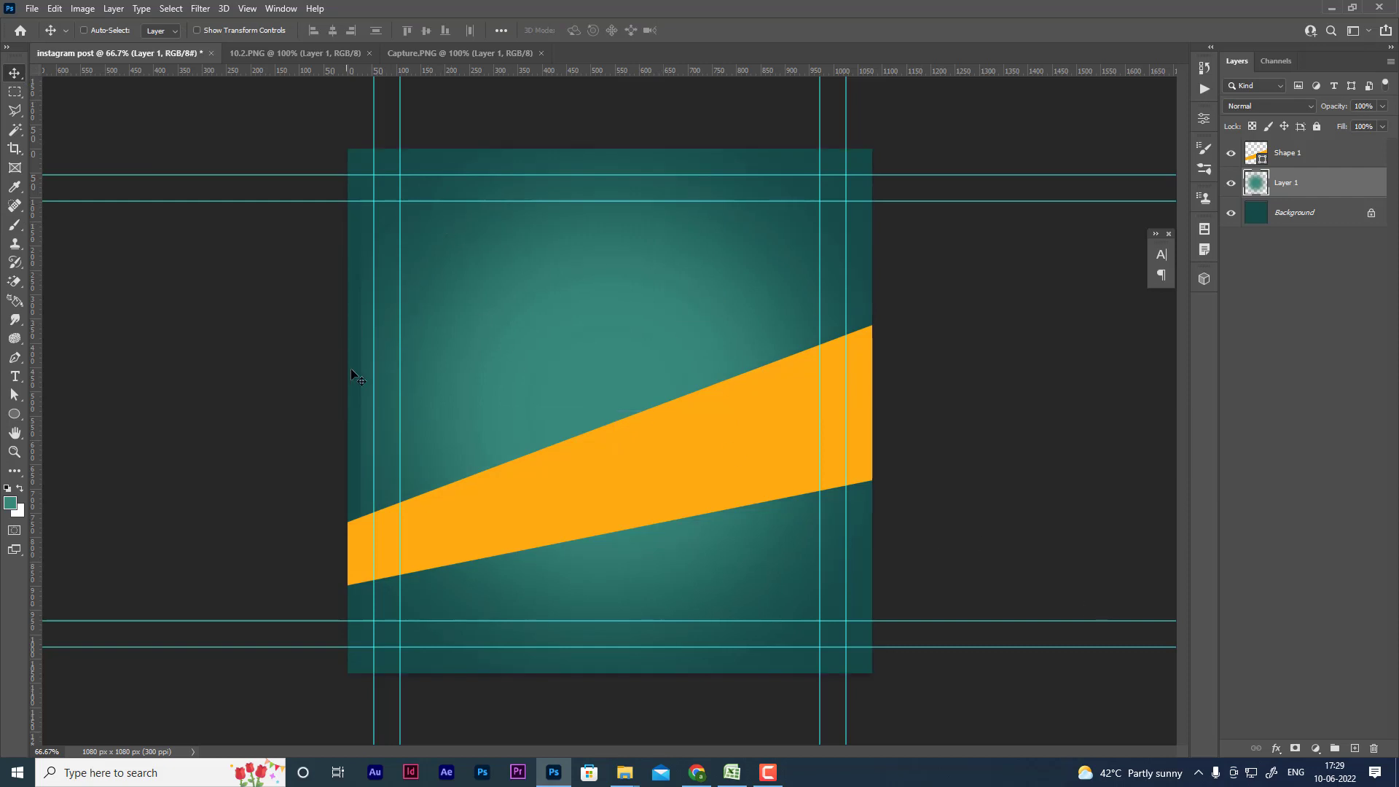
pyautogui.moveTo(379, 315); pyautogui.dragTo(406, 324)
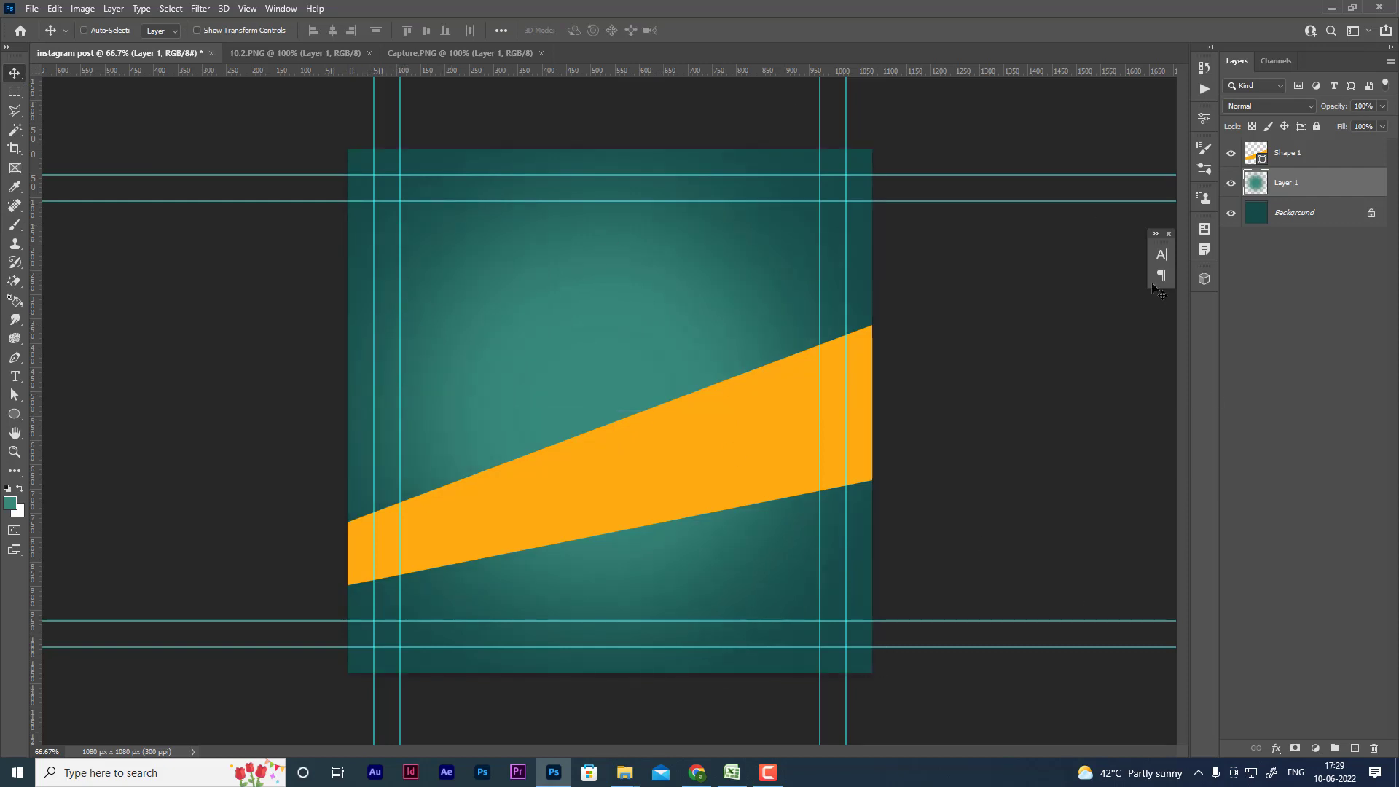
pyautogui.click(466, 53)
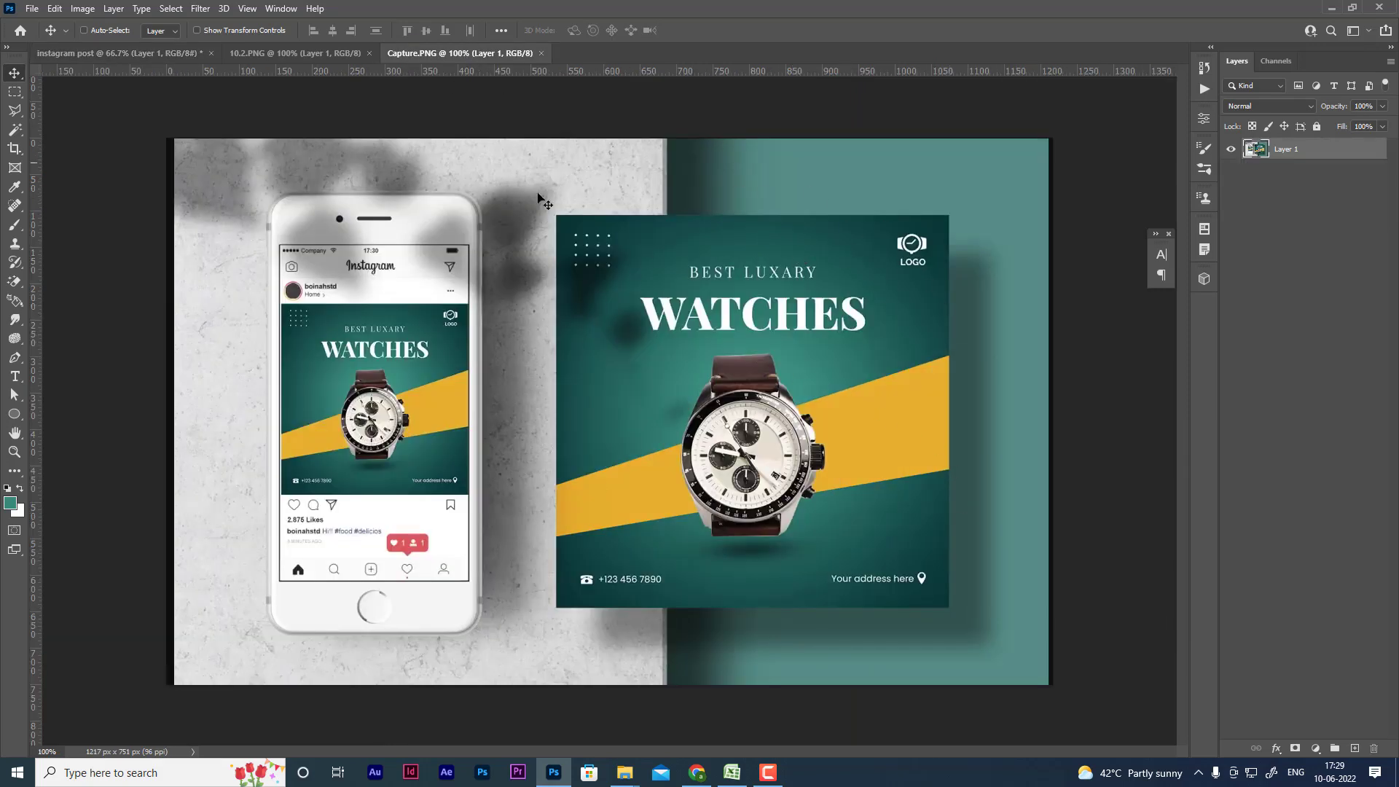
pyautogui.click(130, 53)
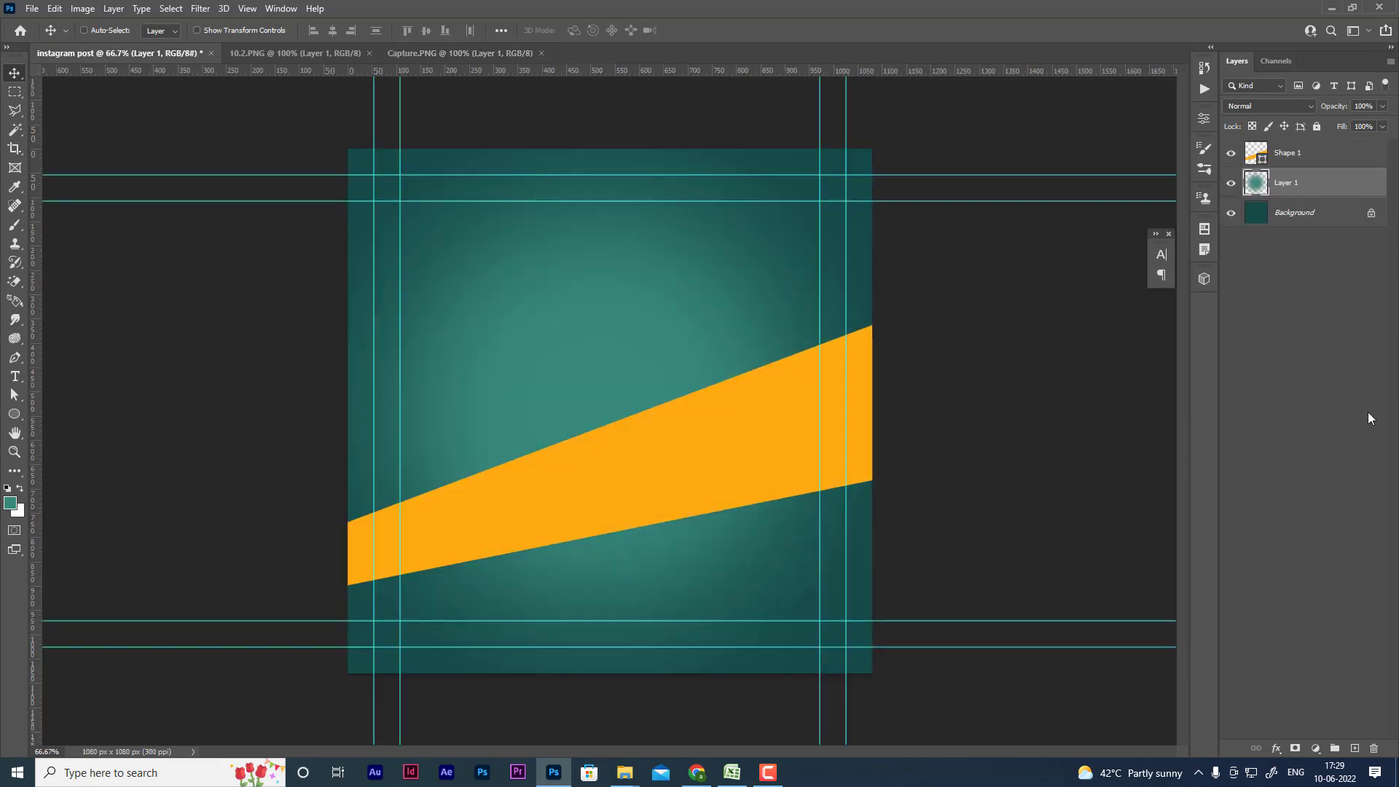
# Step: Add a new layer above the glow and fill it with solid black
pyautogui.click(1356, 749)
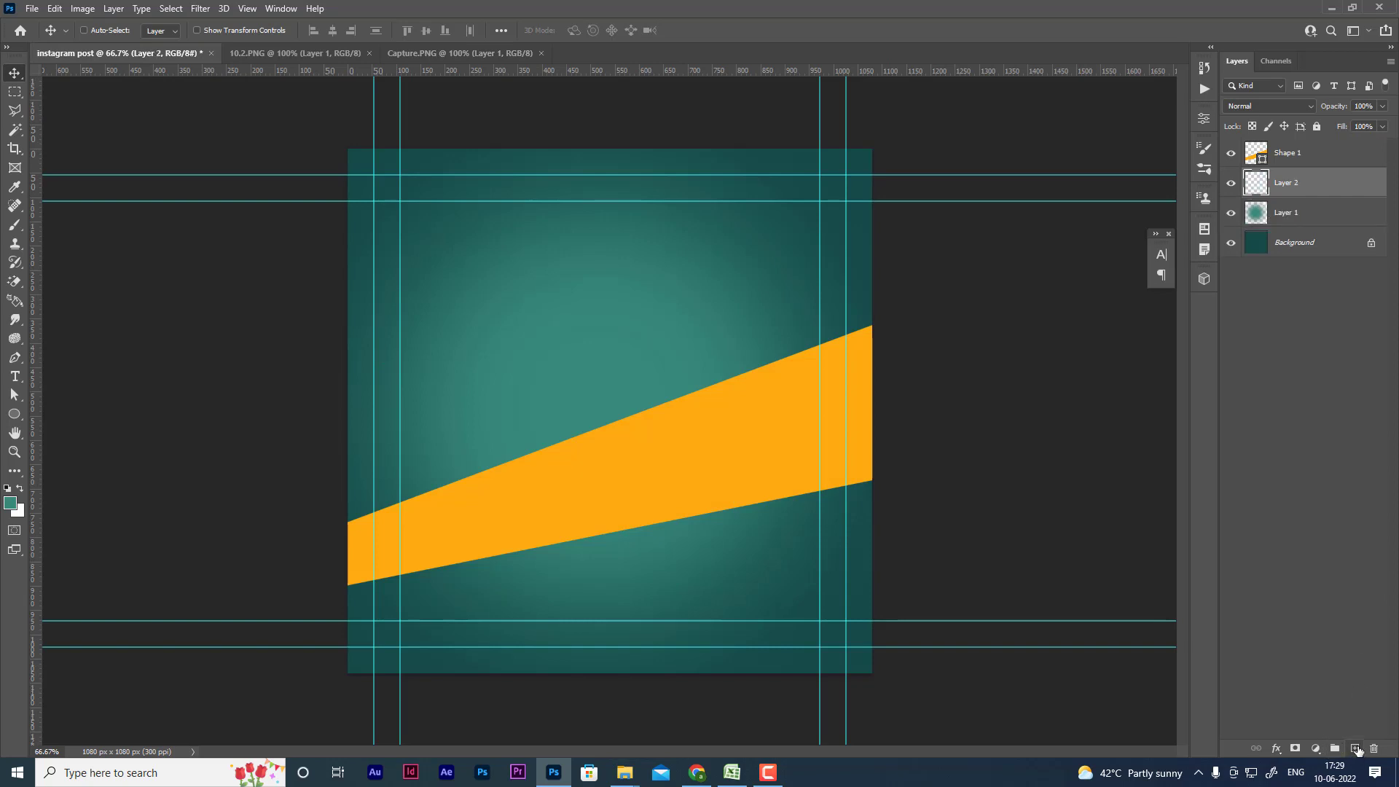
pyautogui.click(9, 488)
pyautogui.hotkey('alt', 'BackSpace')
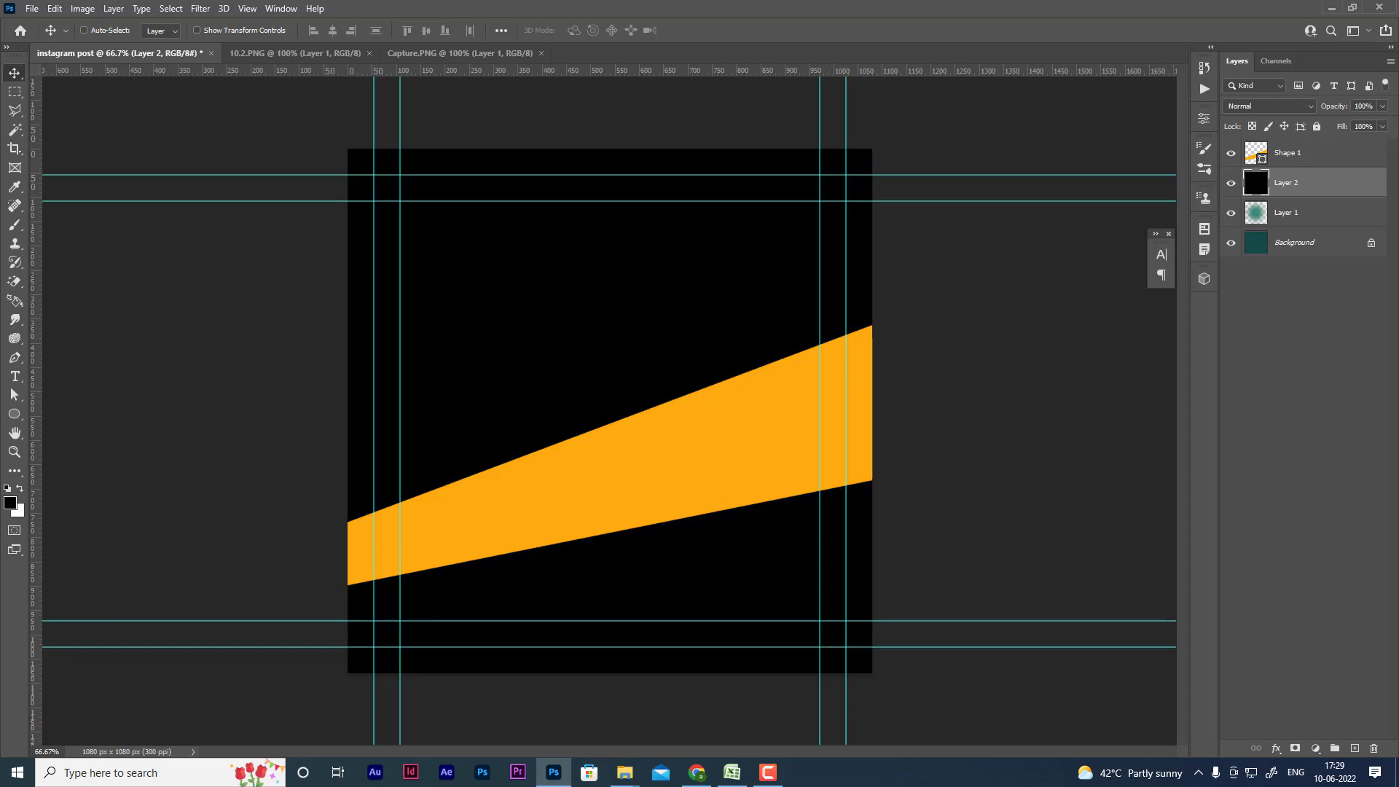
# Step: On another new layer, paint a large soft white glow with a 1200 px brush
pyautogui.click(1354, 749)
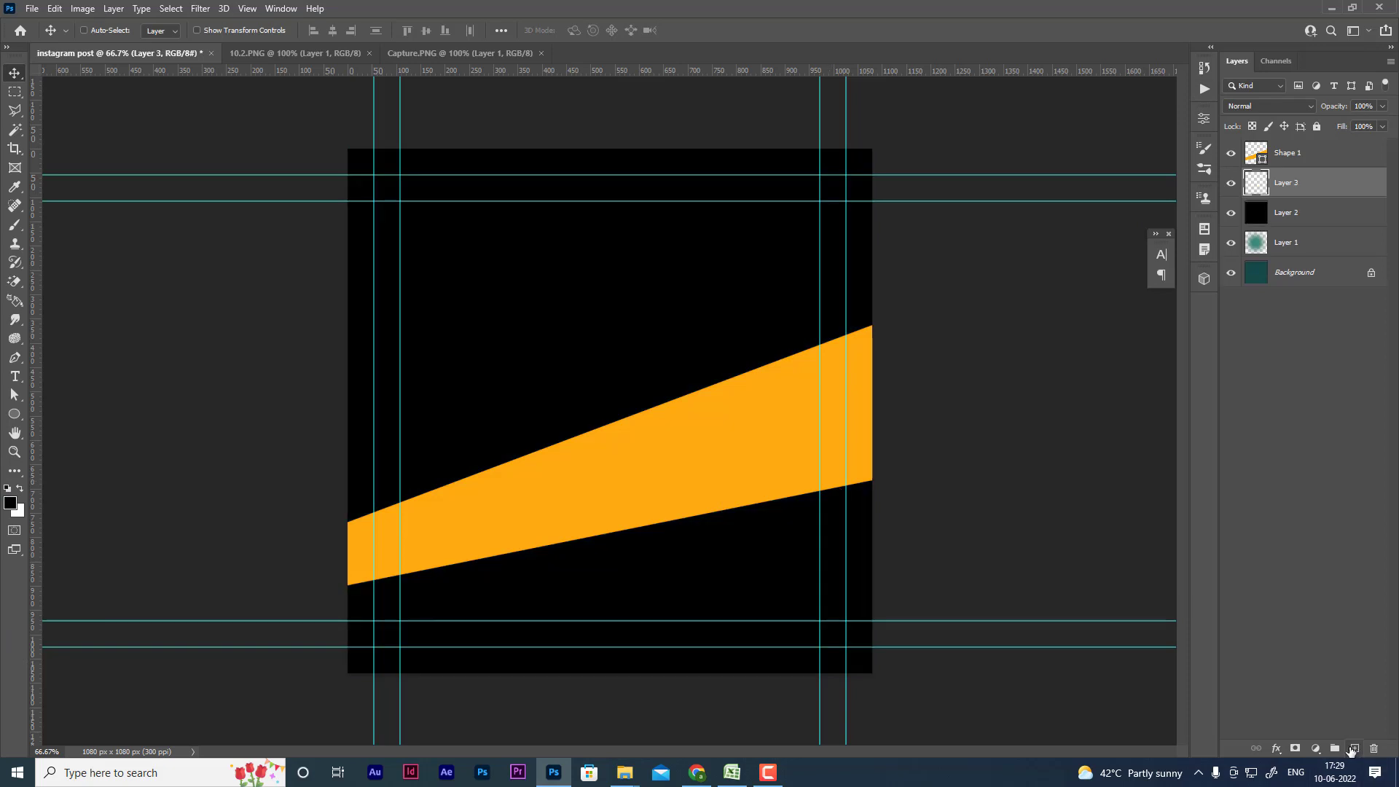
pyautogui.press('b')
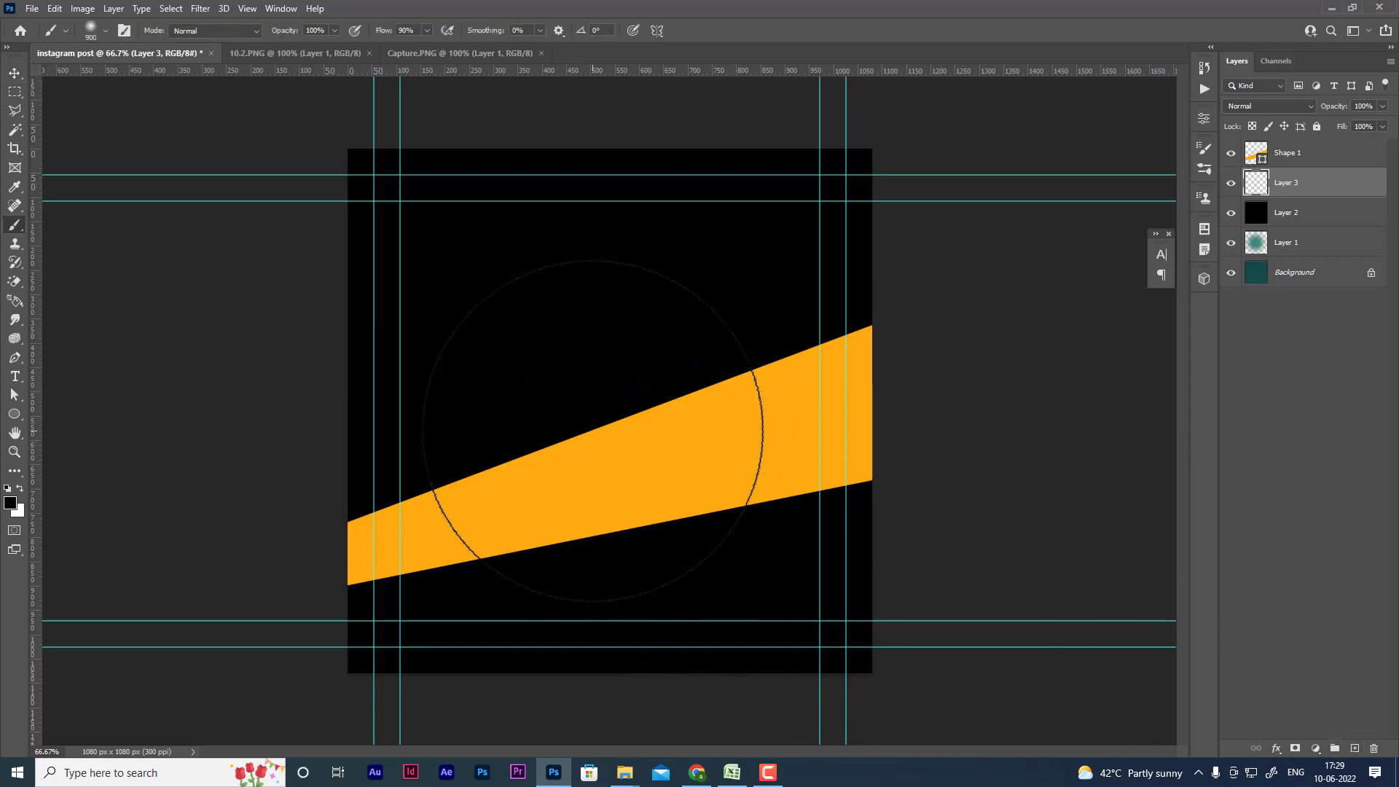
pyautogui.press(']')
pyautogui.press(']')
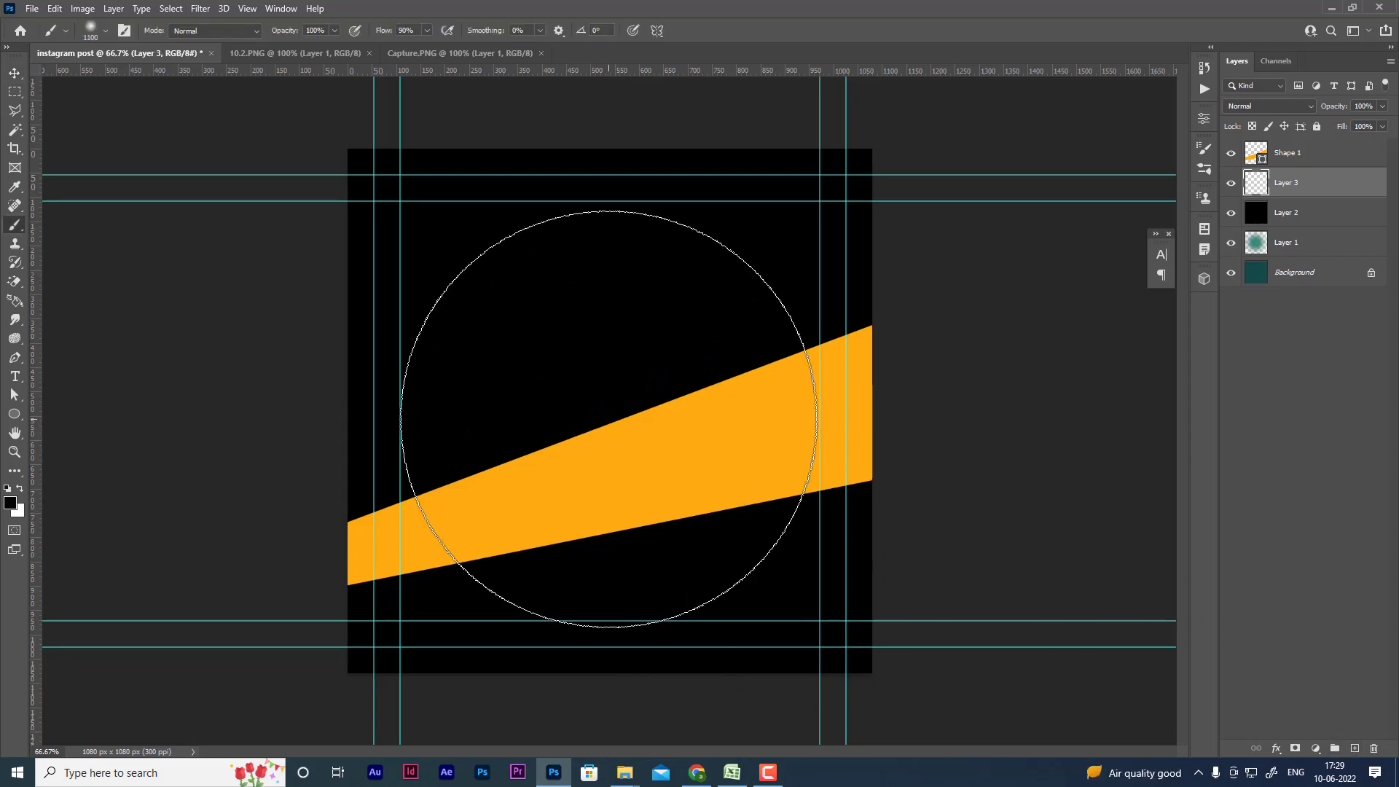
pyautogui.click(20, 492)
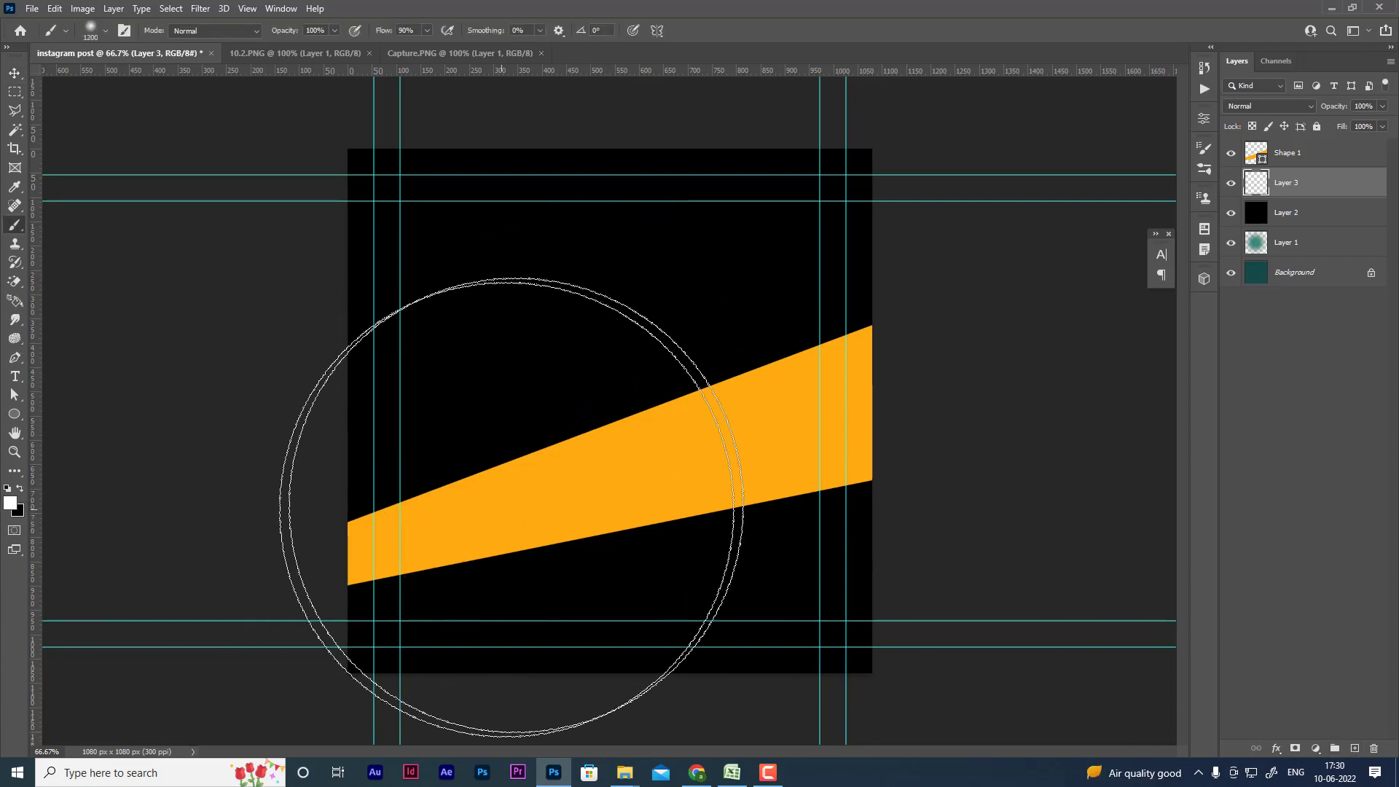
pyautogui.press(']')
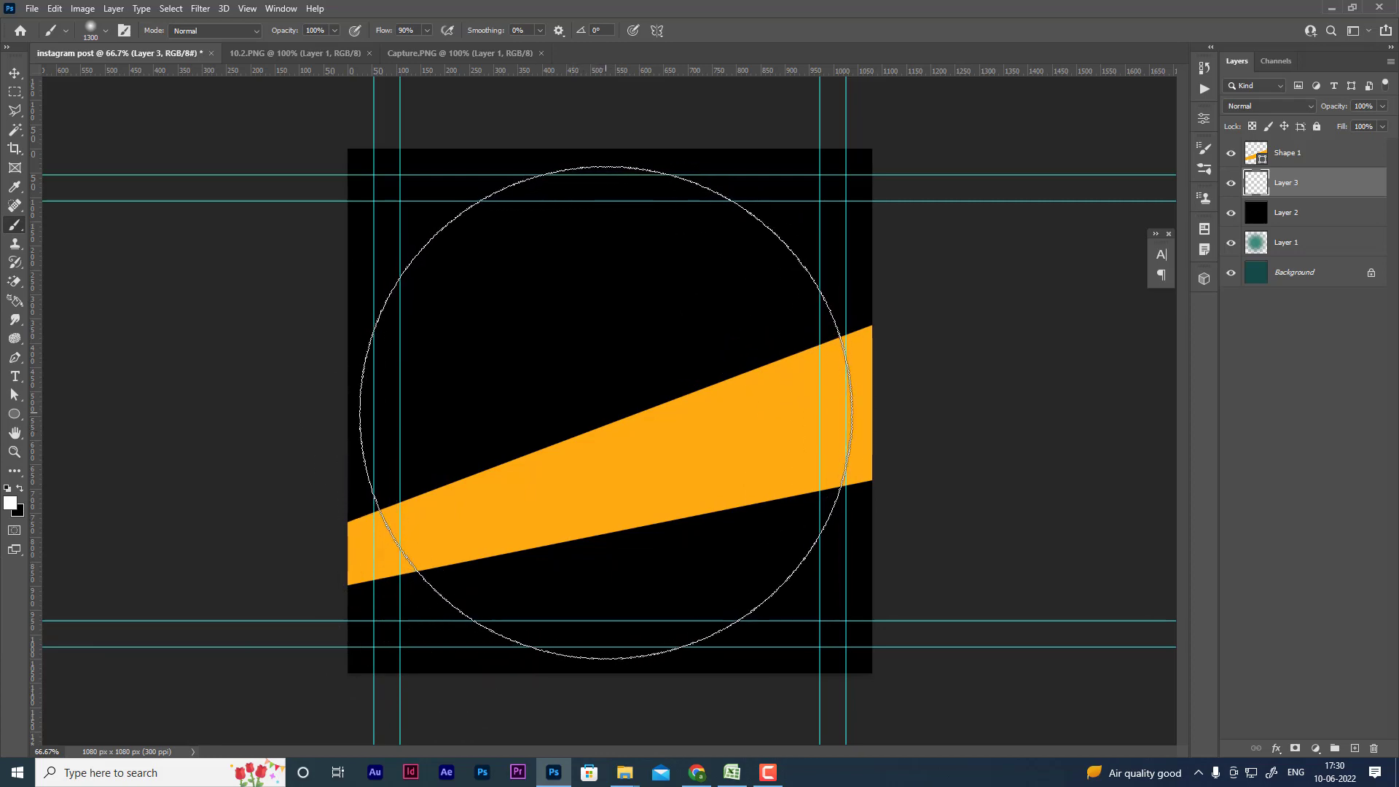
pyautogui.click(606, 413)
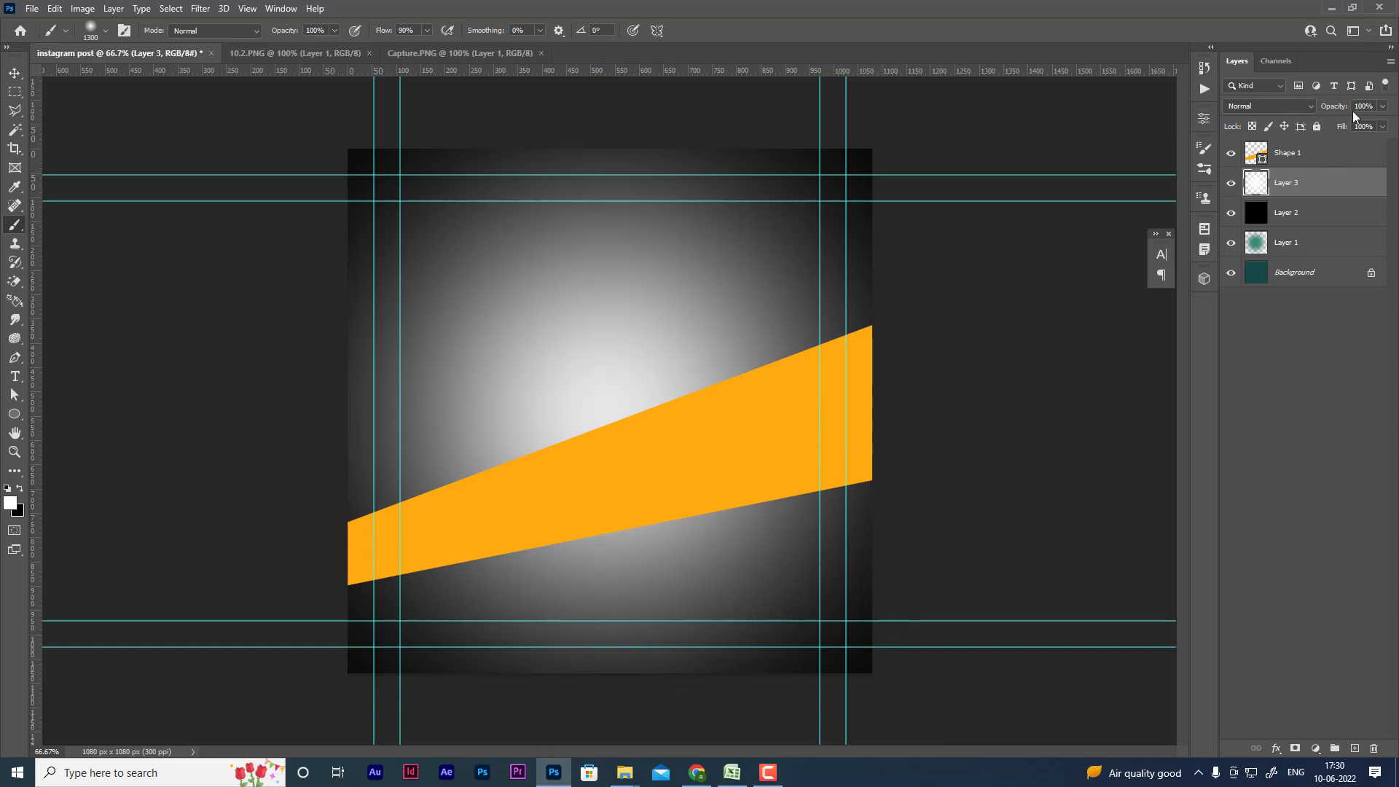
# Step: Try a lower opacity on the white glow, restore it, and select black Layer 2
pyautogui.moveTo(1341, 108)
pyautogui.mouseDown()
pyautogui.moveTo(1184, 118)
pyautogui.moveTo(1312, 117)
pyautogui.mouseUp()
pyautogui.click(1286, 217)
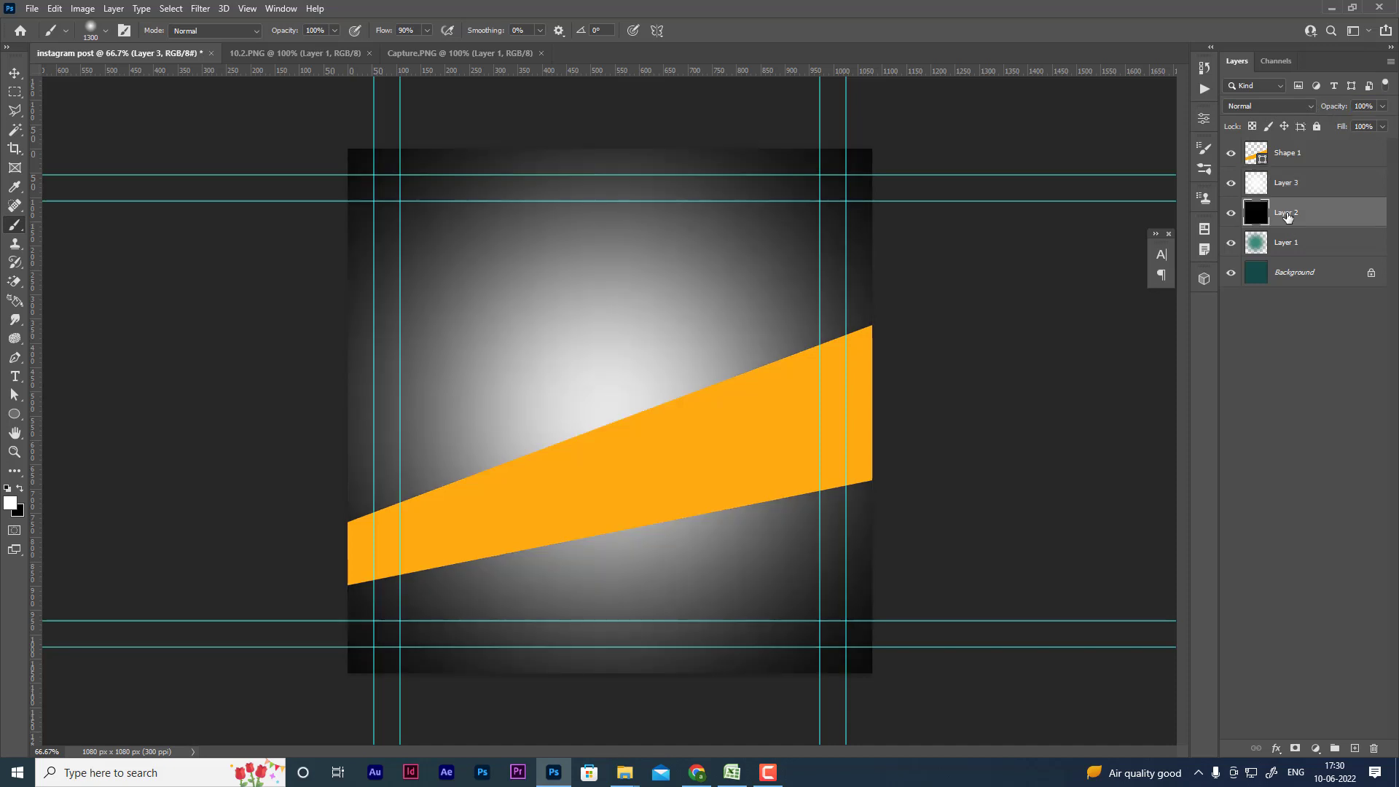
pyautogui.click(1287, 180)
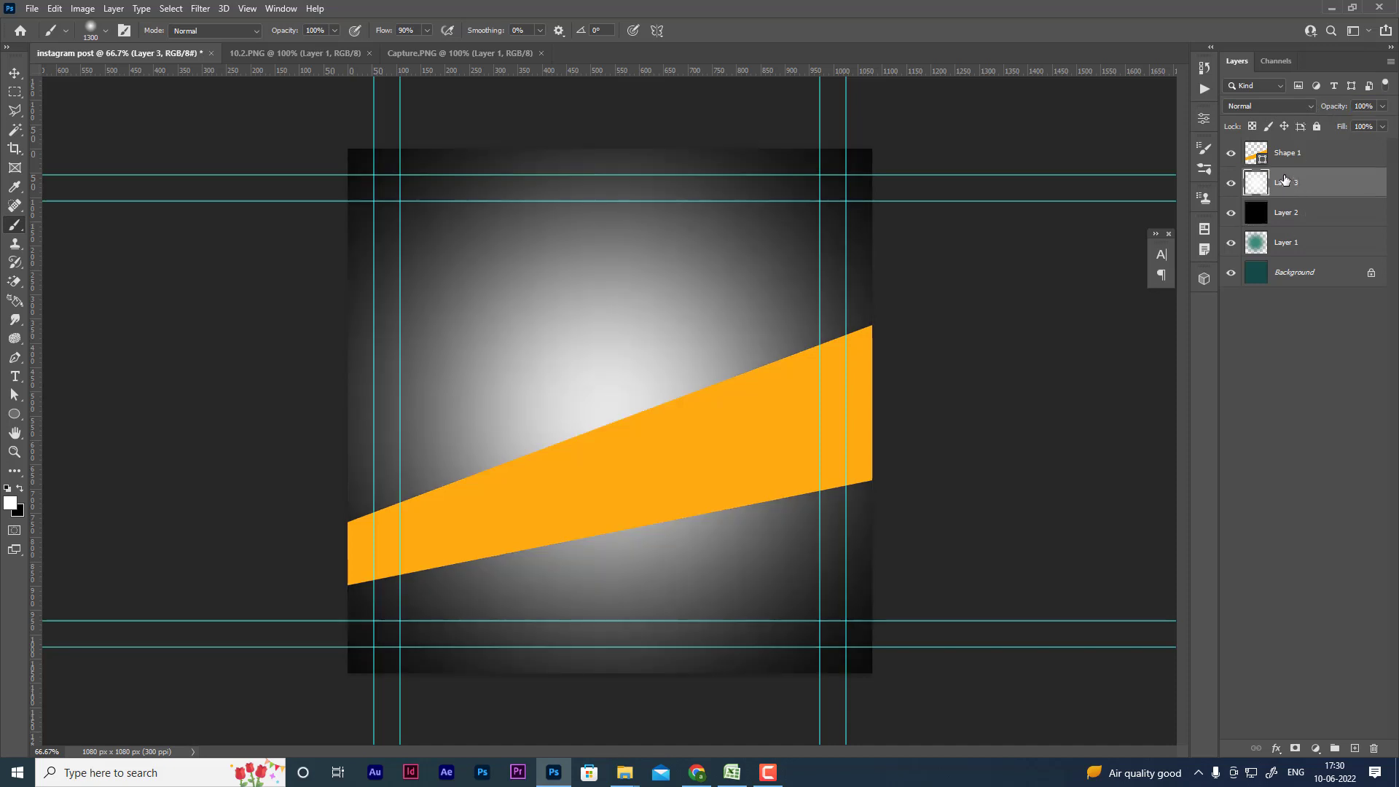
pyautogui.click(1287, 212)
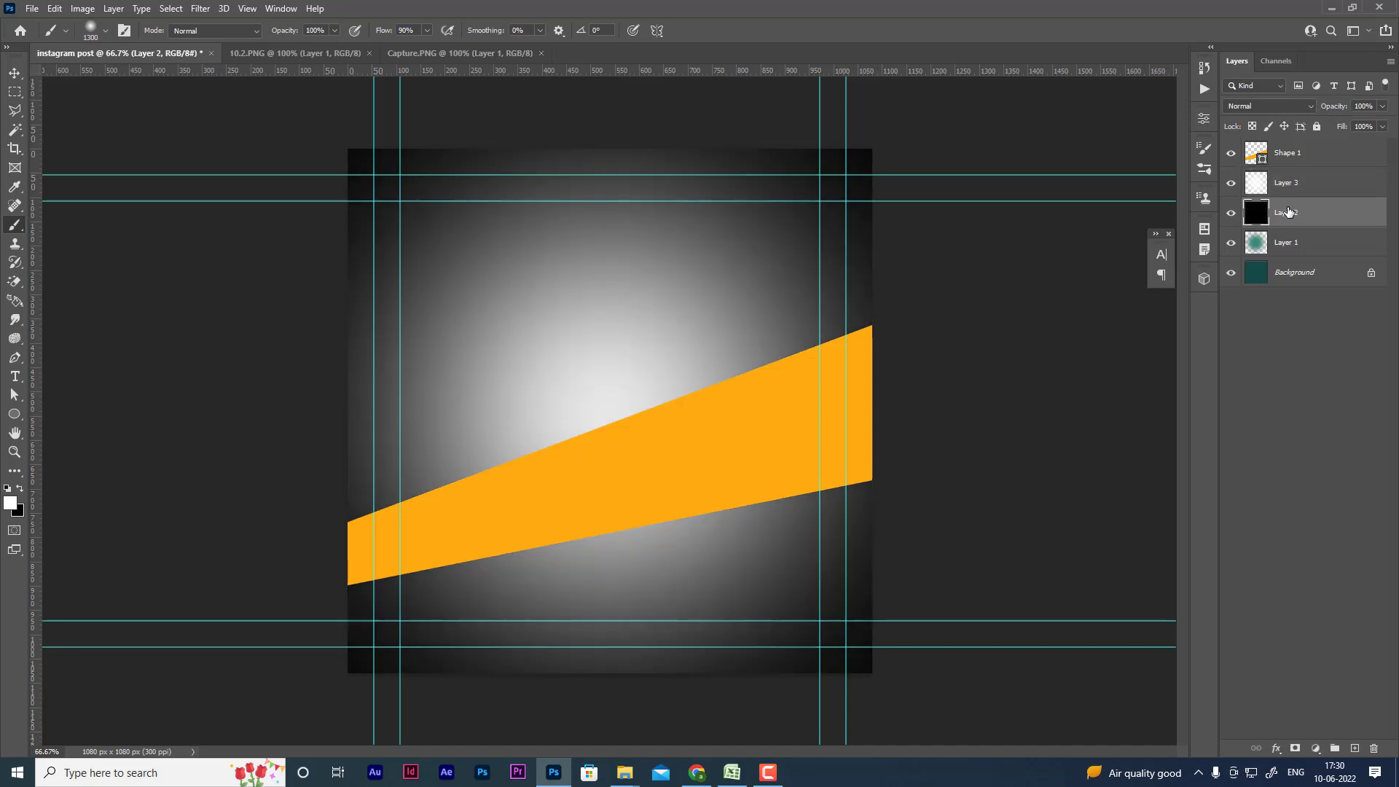
# Step: Delete the white glow layer and mask Layer 2's centre in black to reveal the teal
pyautogui.click(1287, 182)
pyautogui.press('Delete')
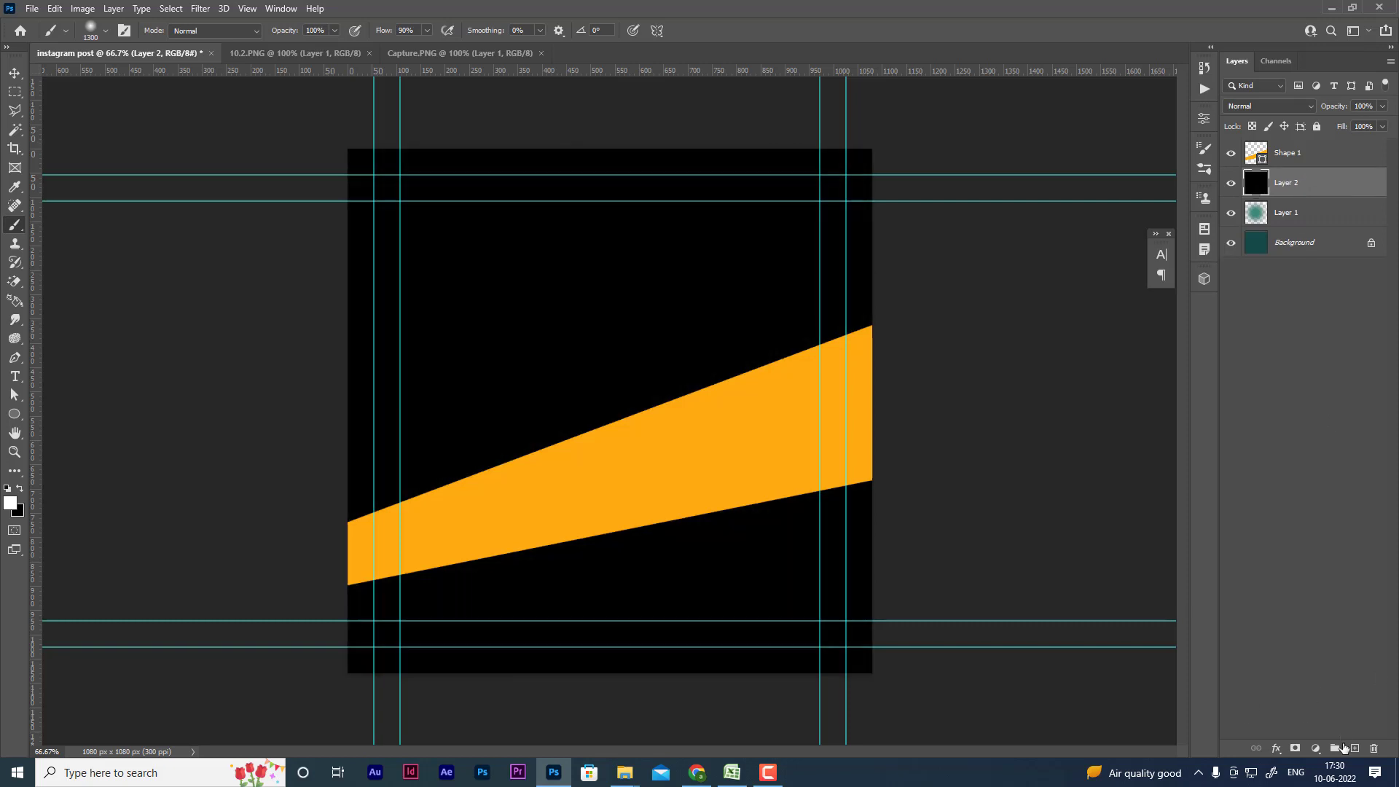
pyautogui.click(1295, 749)
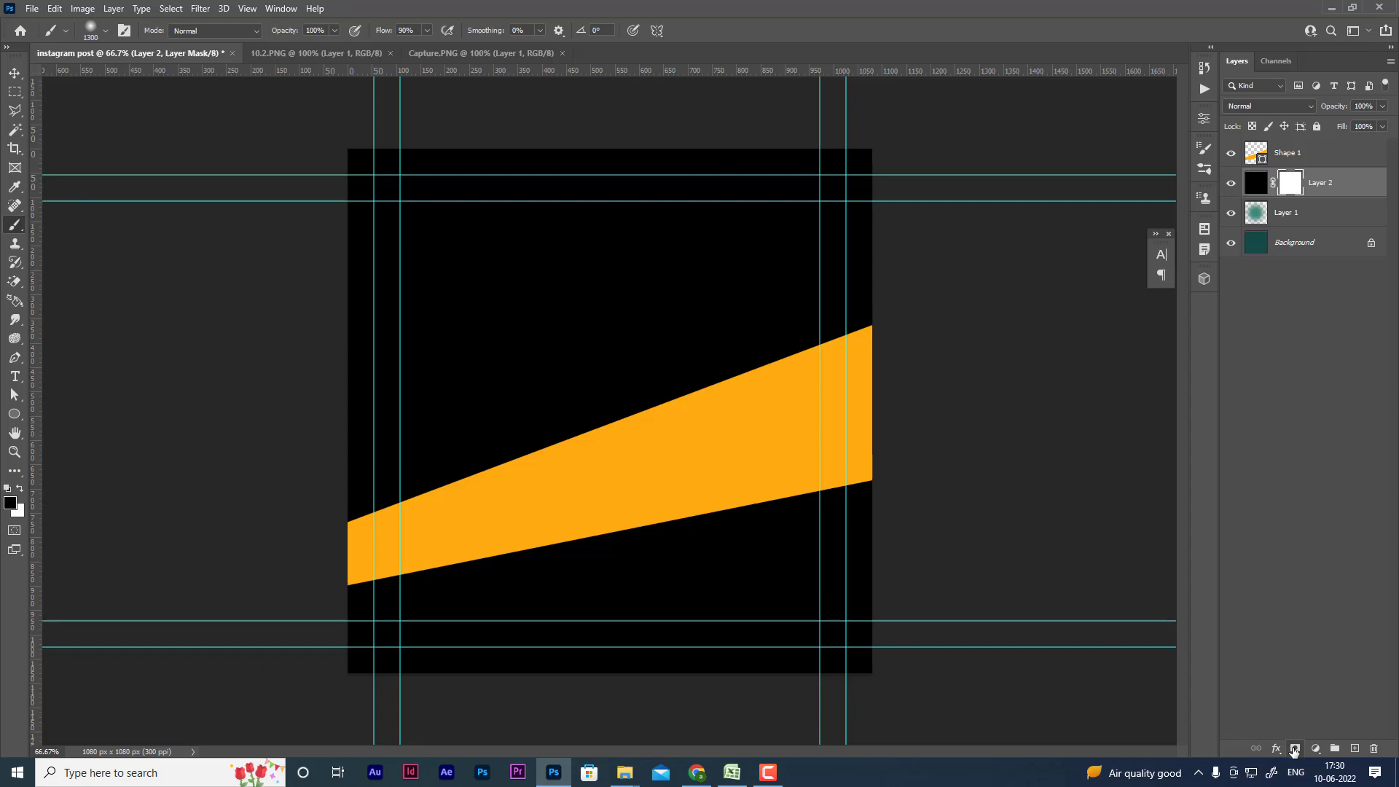
pyautogui.press('x')
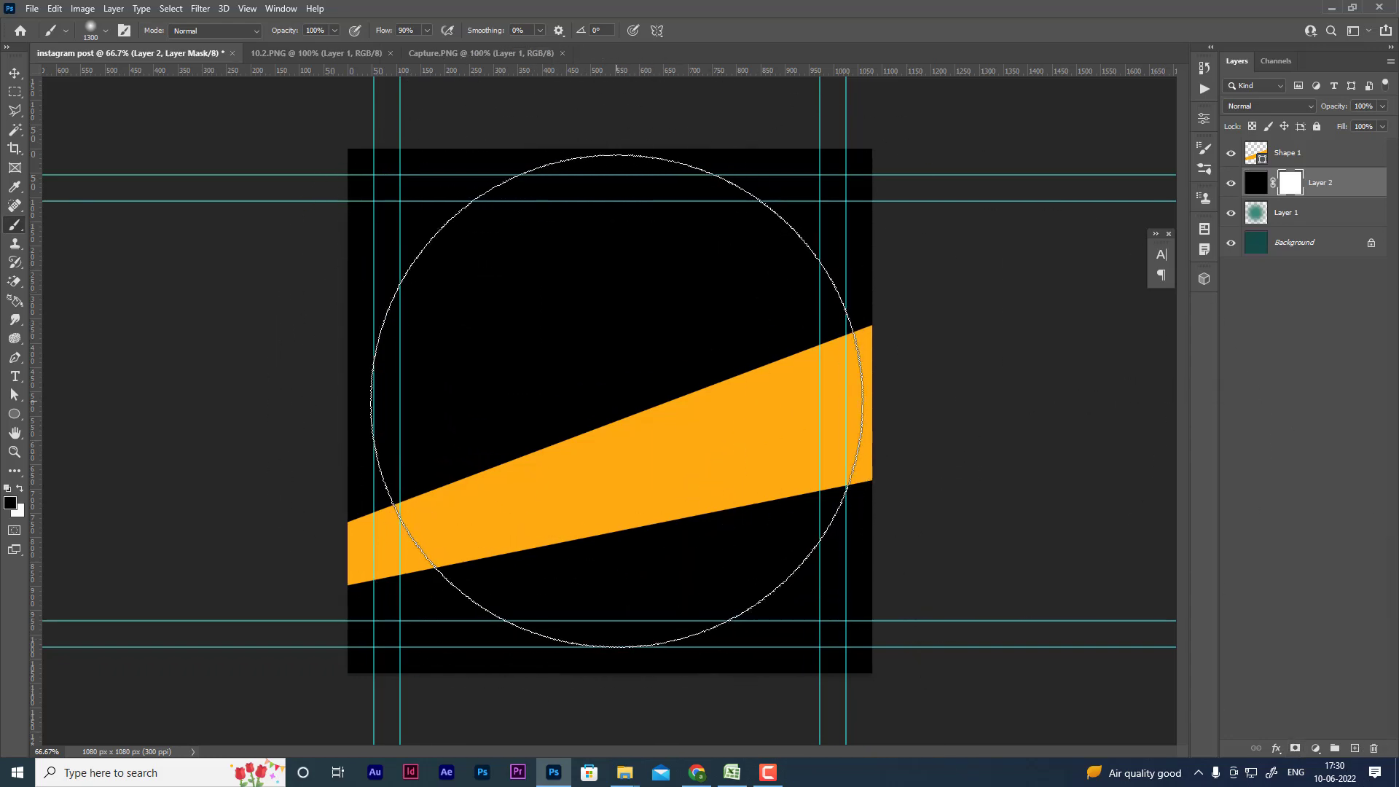
pyautogui.click(609, 397)
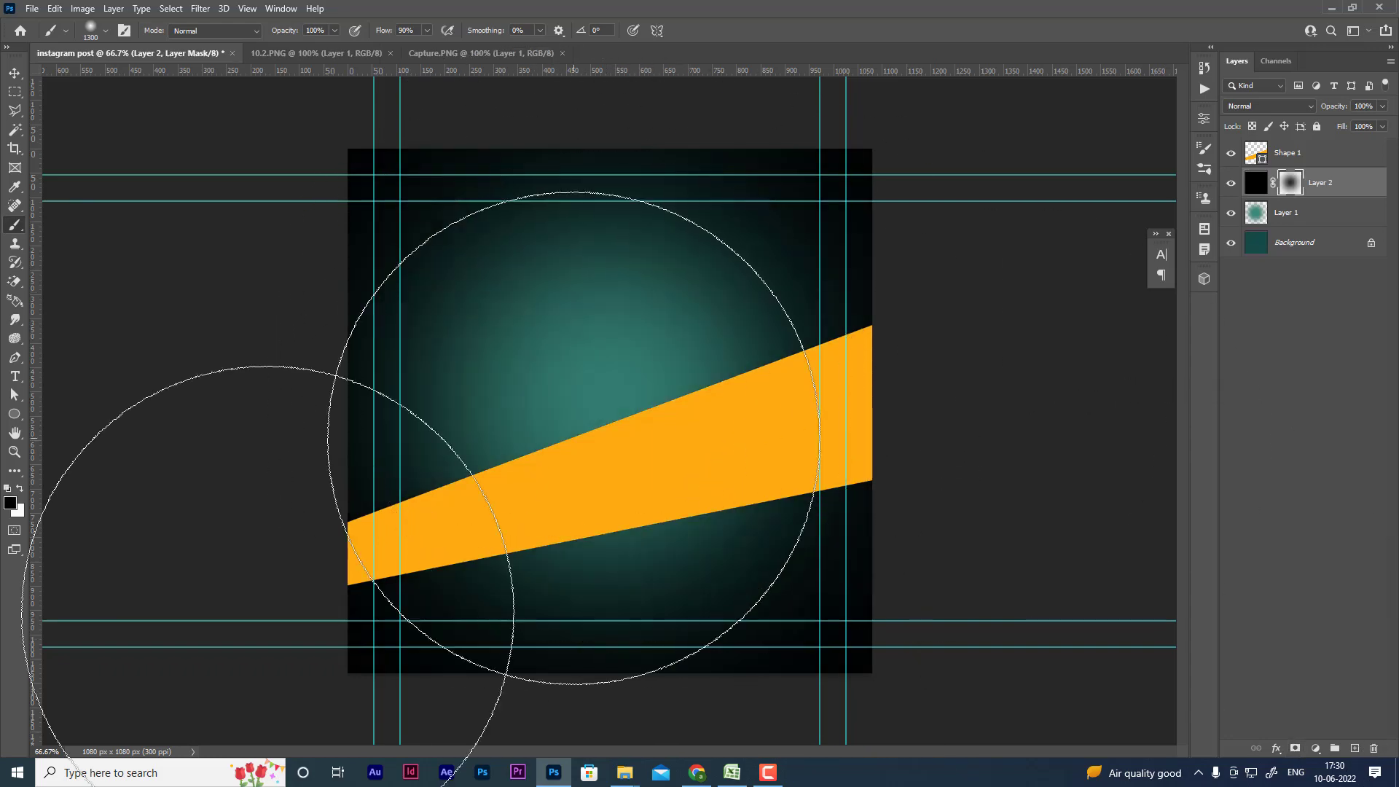
# Step: Set Layer 2's opacity to 65% and compare with the watch post reference
pyautogui.moveTo(1338, 111); pyautogui.dragTo(1324, 109)
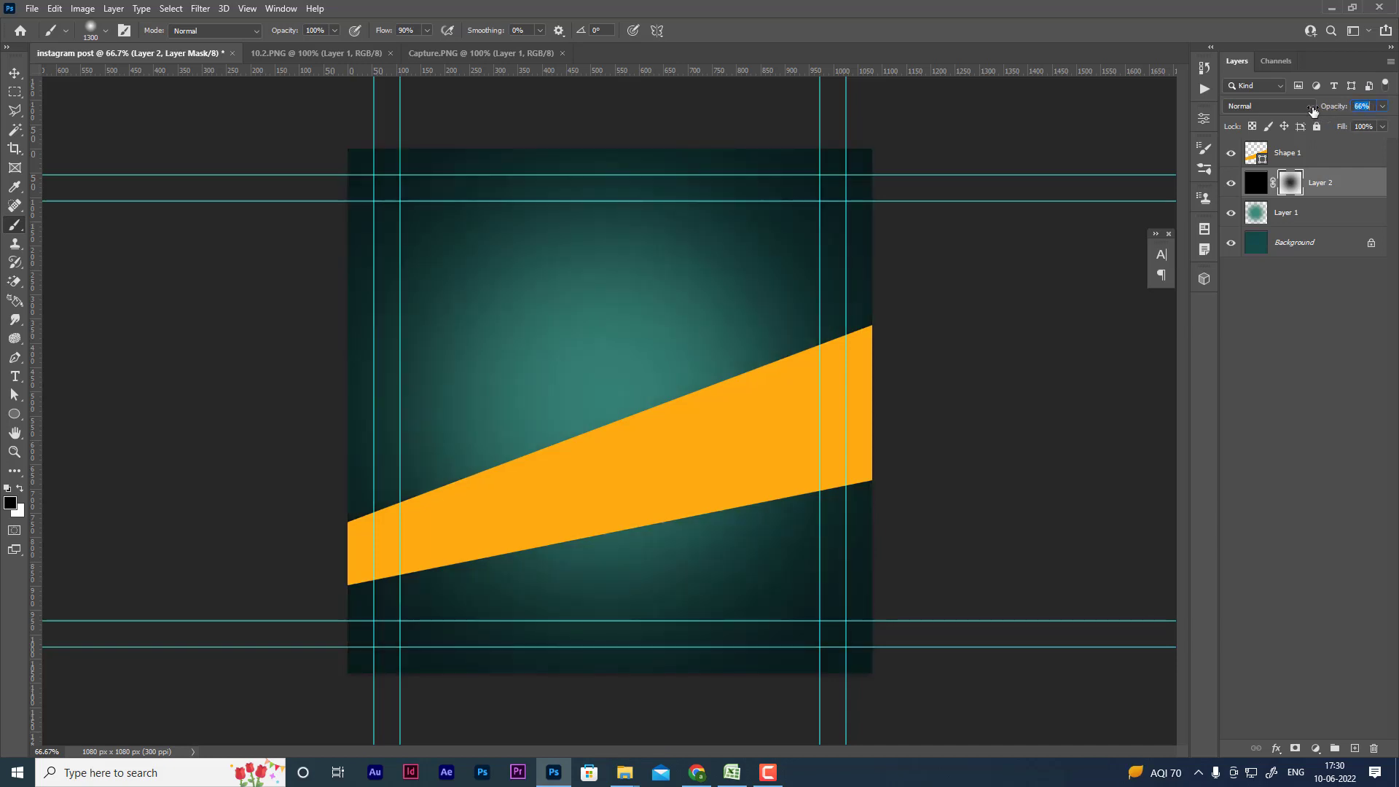
pyautogui.moveTo(1312, 109); pyautogui.dragTo(1312, 109)
pyautogui.press('v')
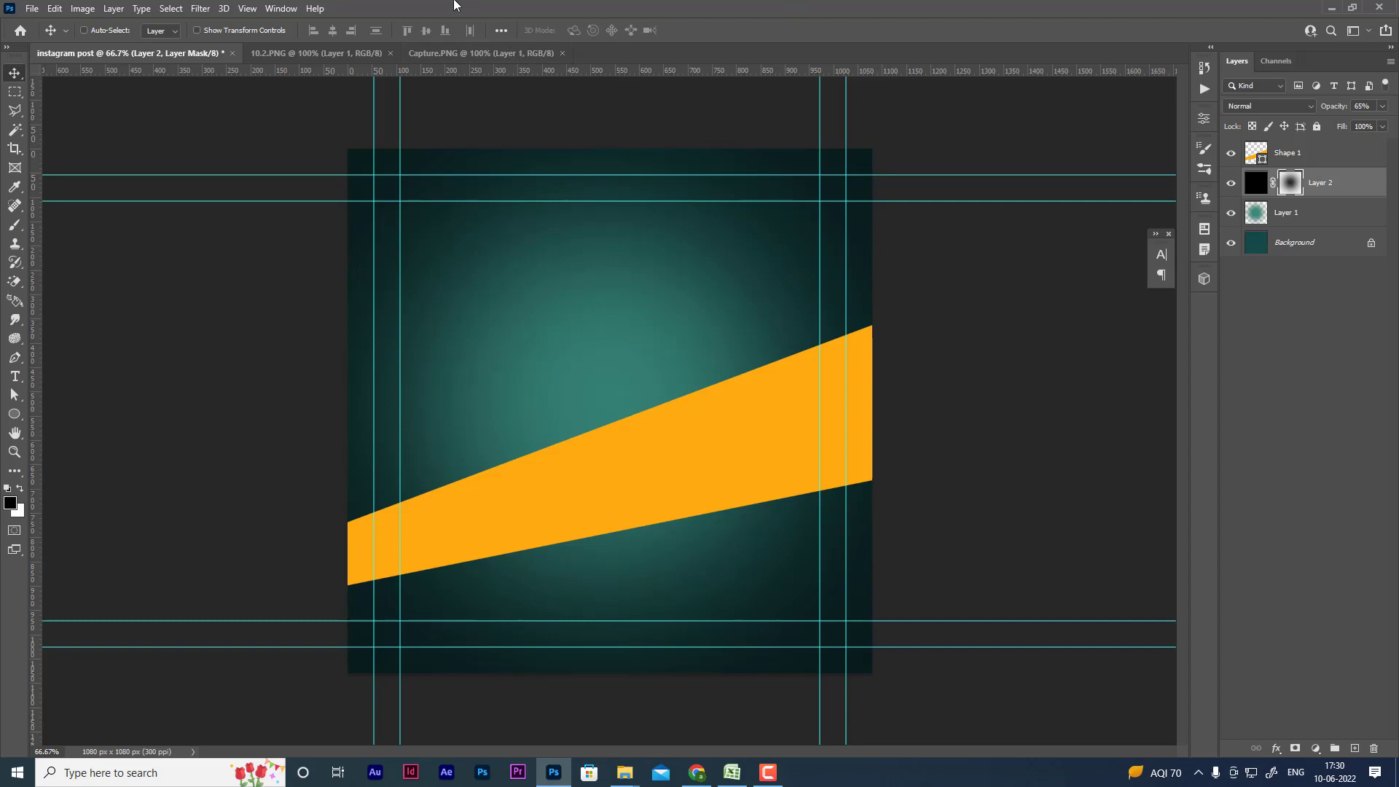
pyautogui.click(475, 54)
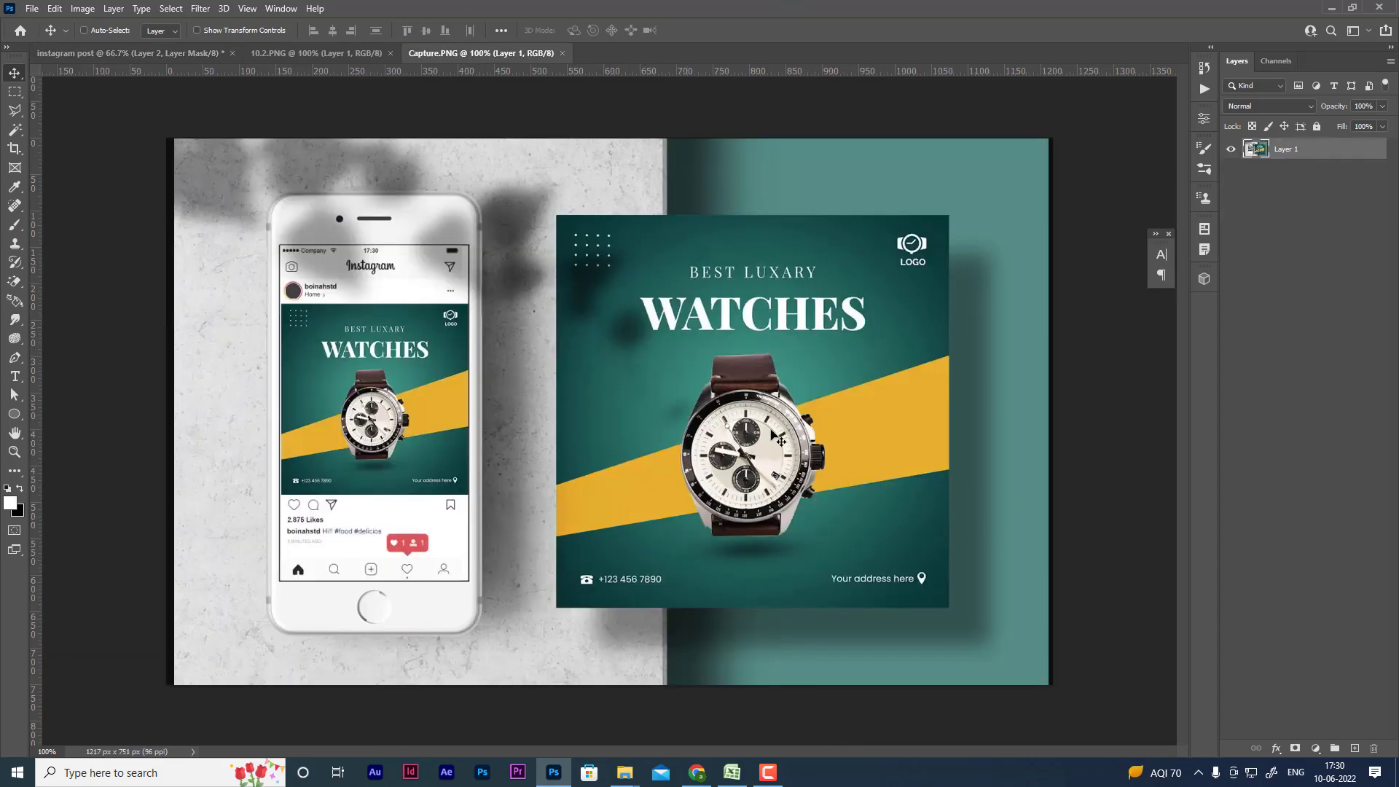
pyautogui.click(117, 62)
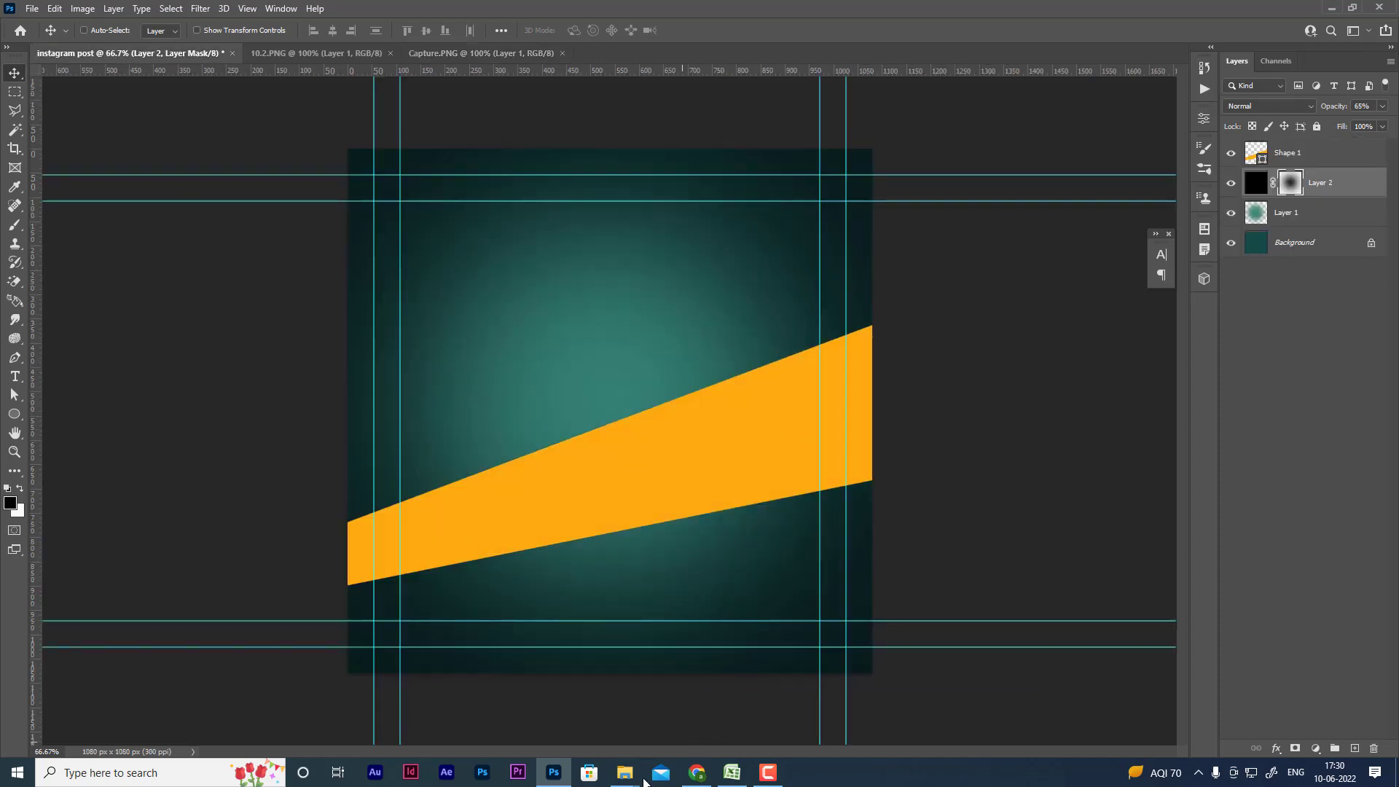
pyautogui.click(697, 773)
# Step: Search Google Images for 'watch' in a new tab
pyautogui.click(743, 7)
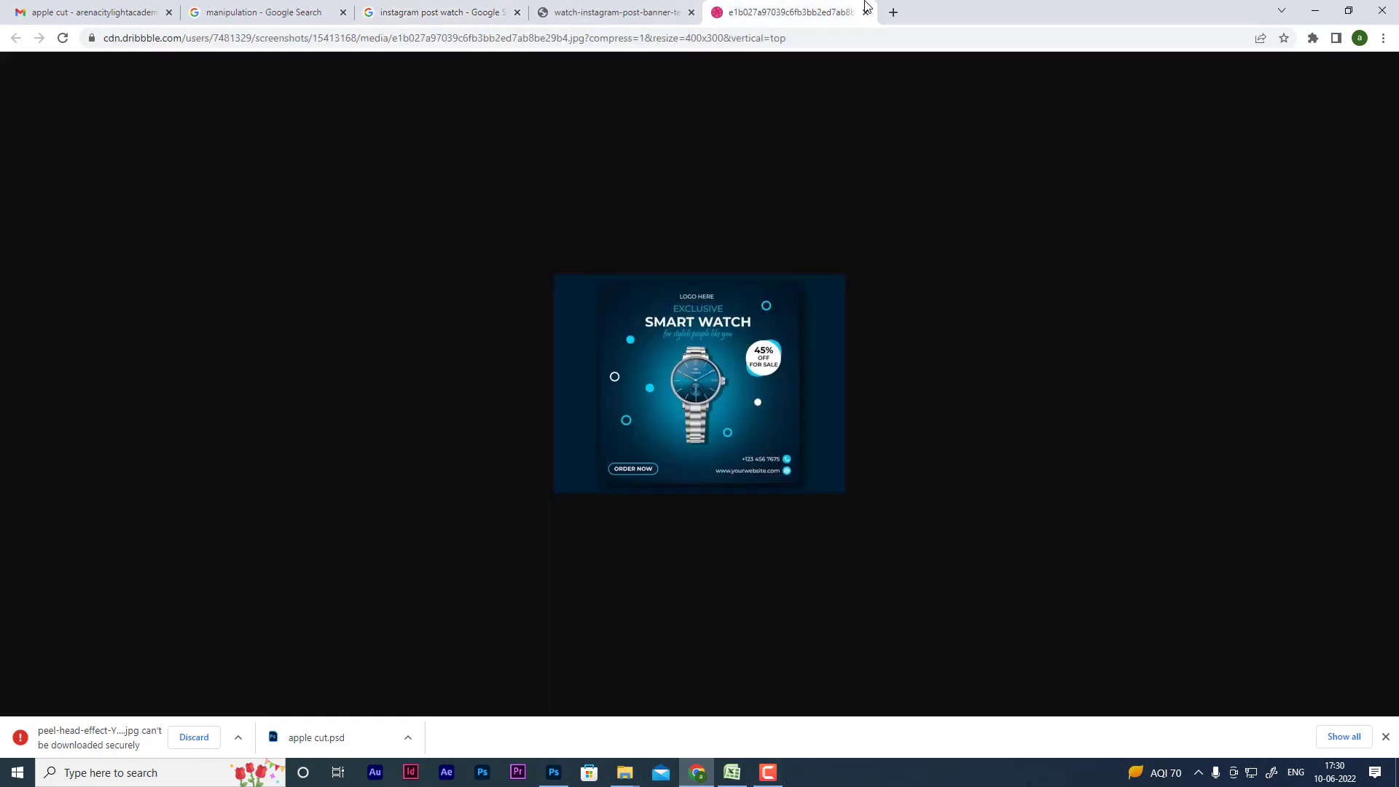
pyautogui.click(892, 11)
pyautogui.write('watc')
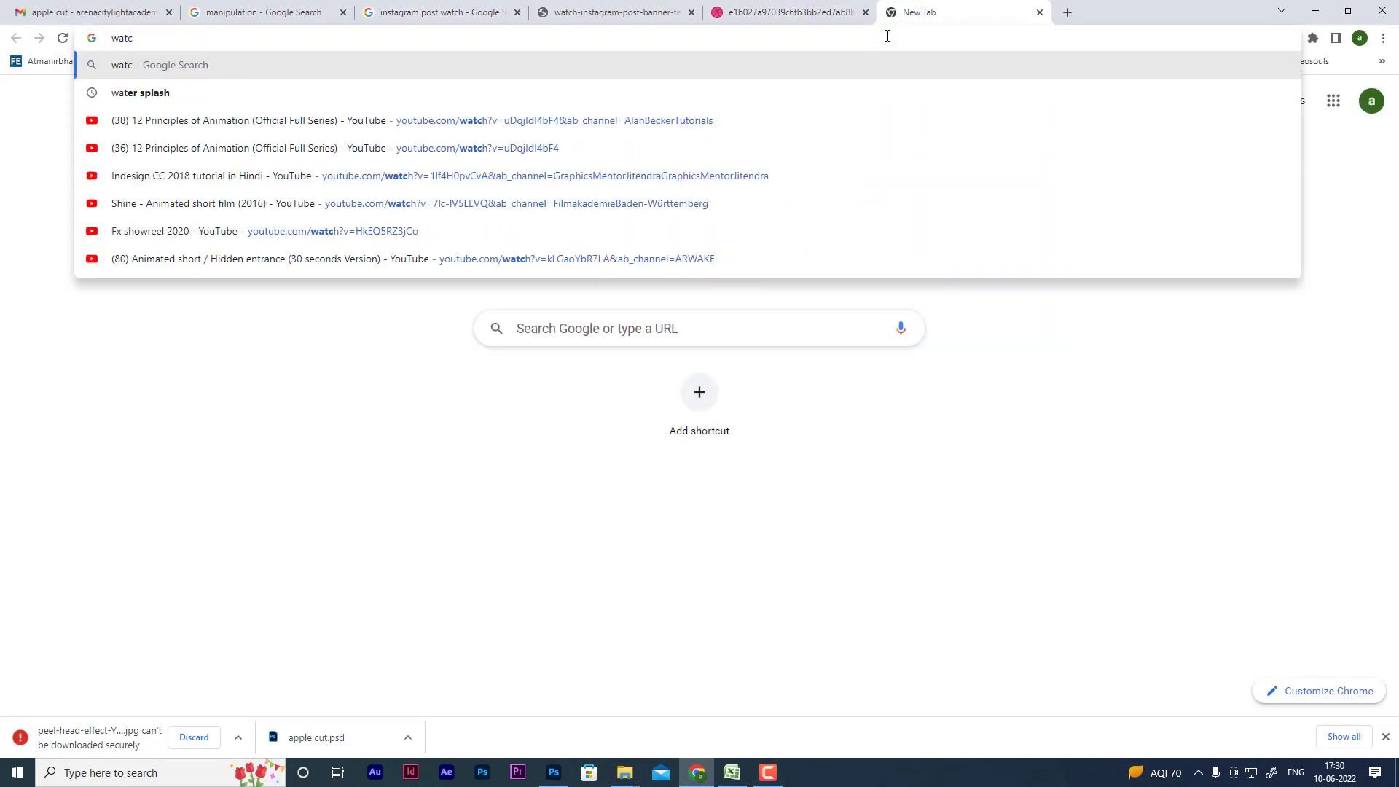
pyautogui.write('h')
pyautogui.press('Return')
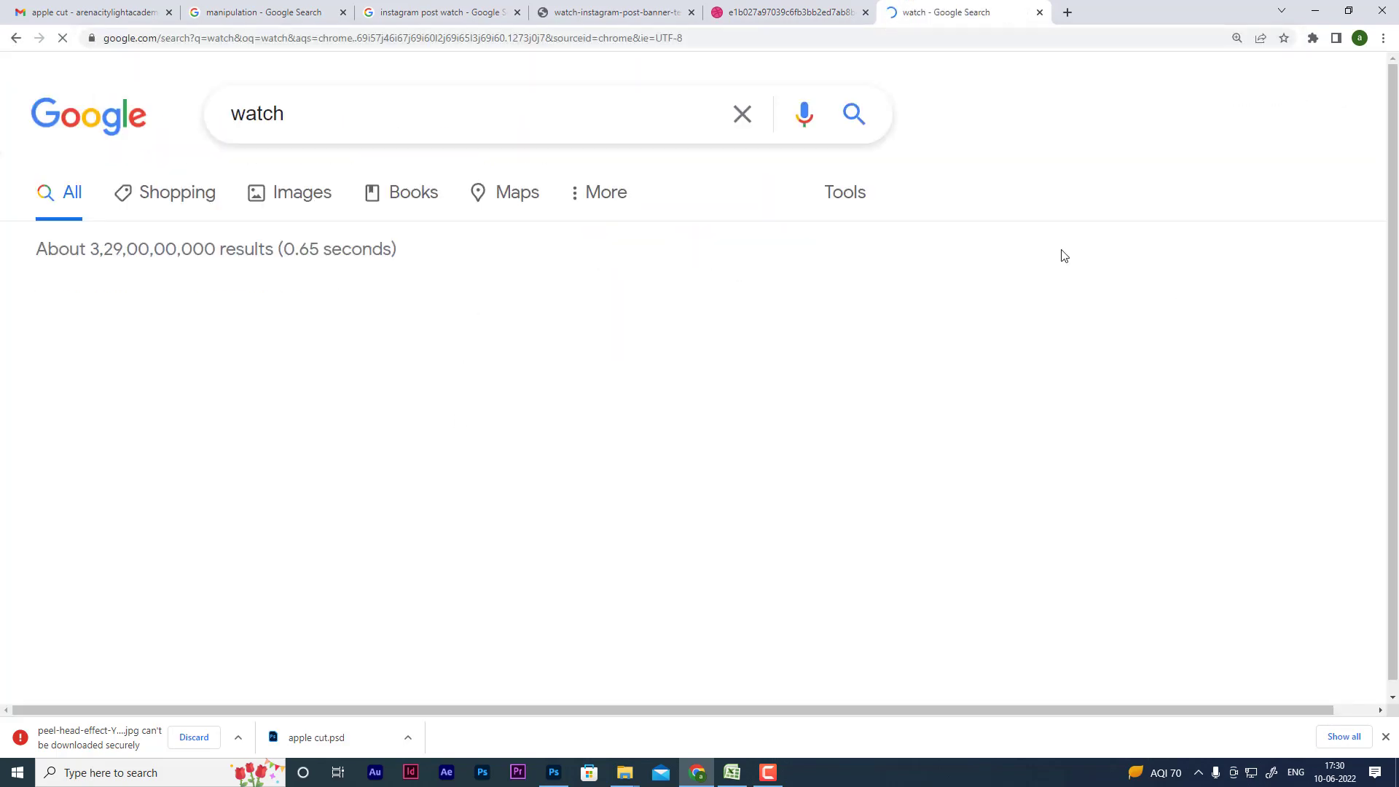
pyautogui.click(289, 208)
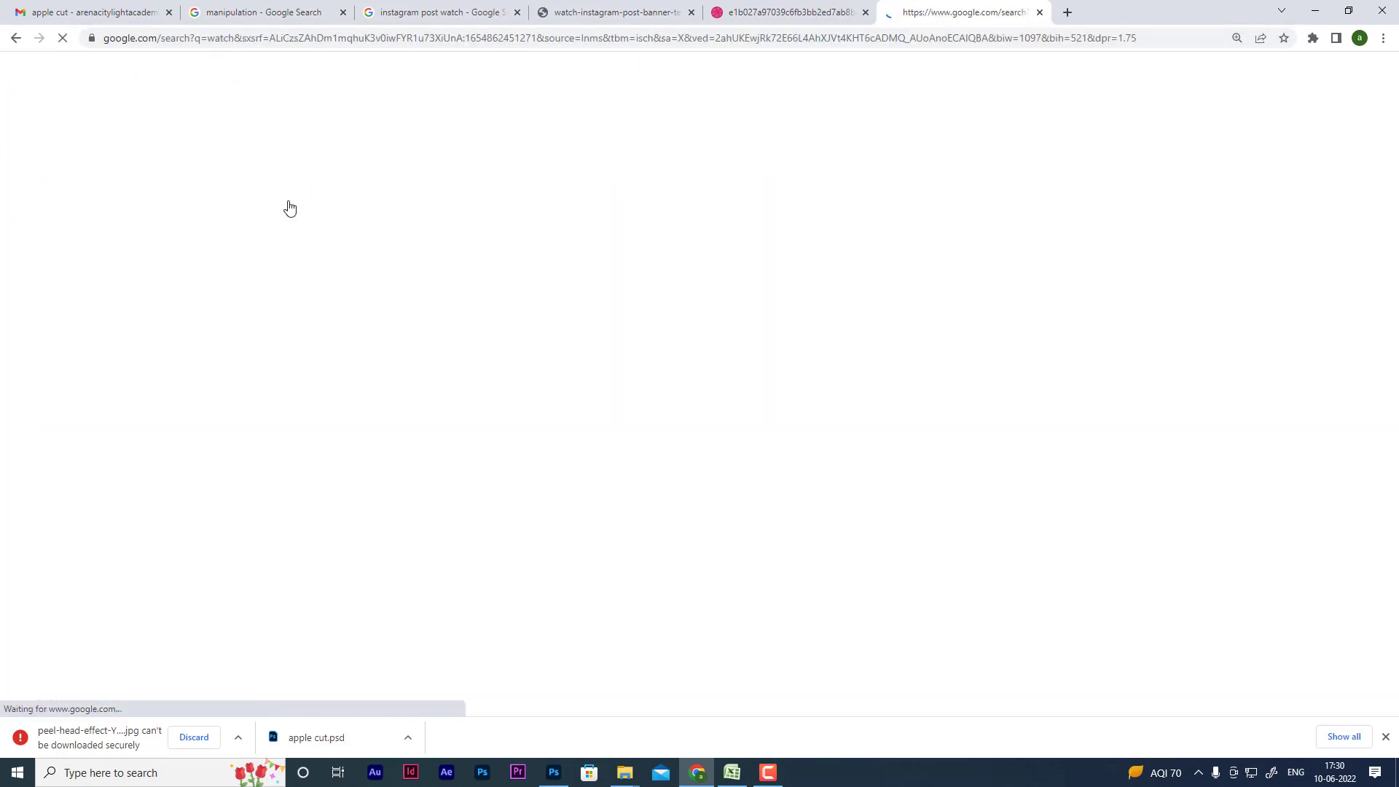
# Step: Browse the watch results and preview the MATRIX black watch
pyautogui.scroll(-1, 422, 453)
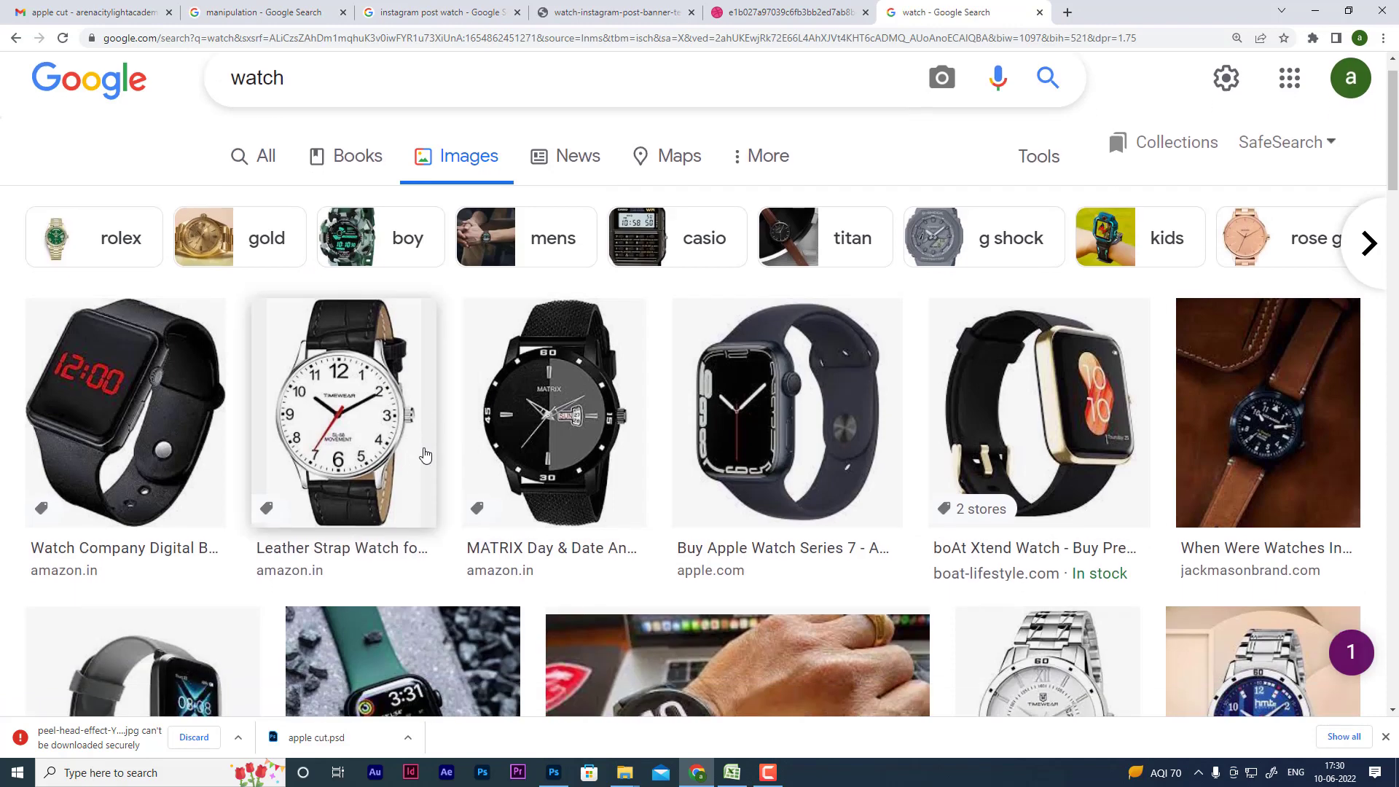
pyautogui.click(554, 408)
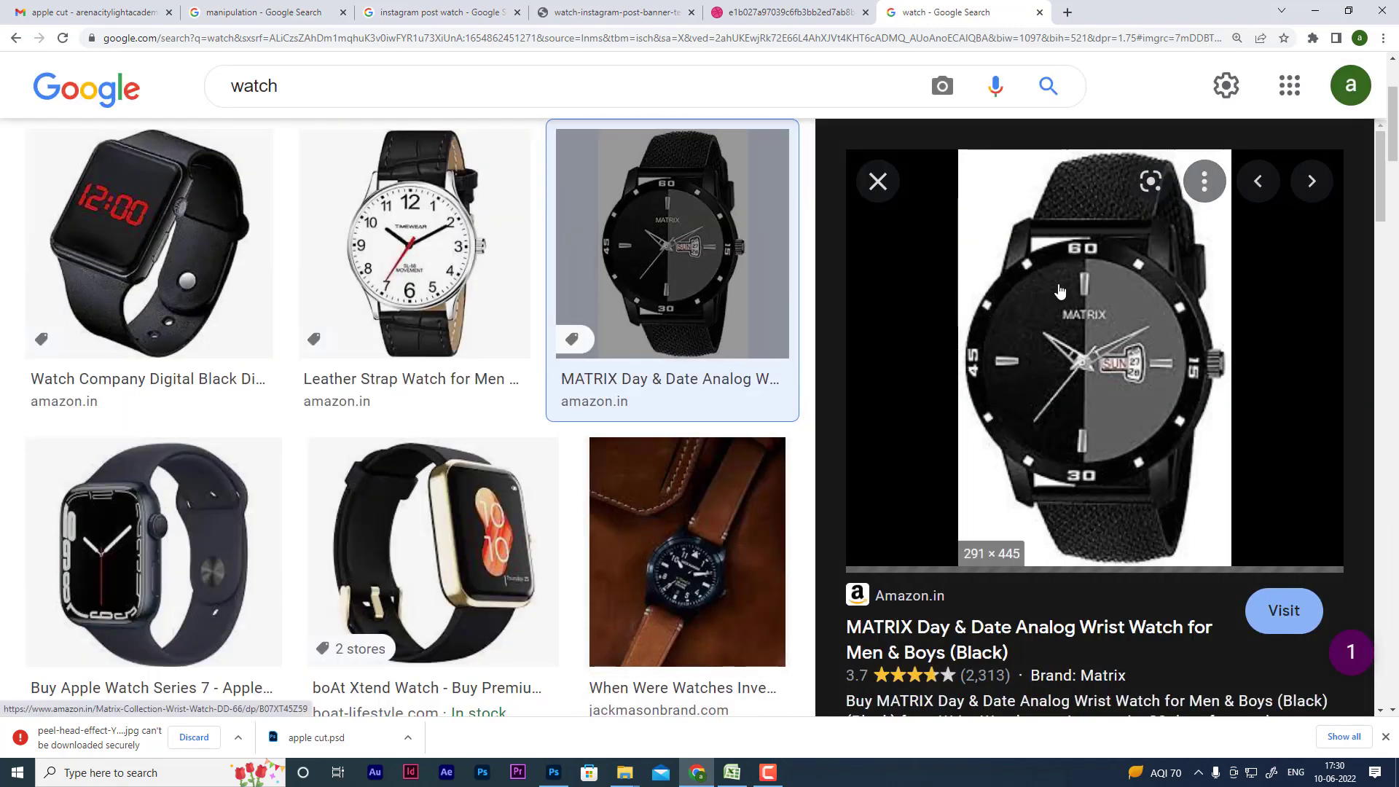
pyautogui.scroll(-3, 1299, 505)
pyautogui.scroll(-3, 1201, 446)
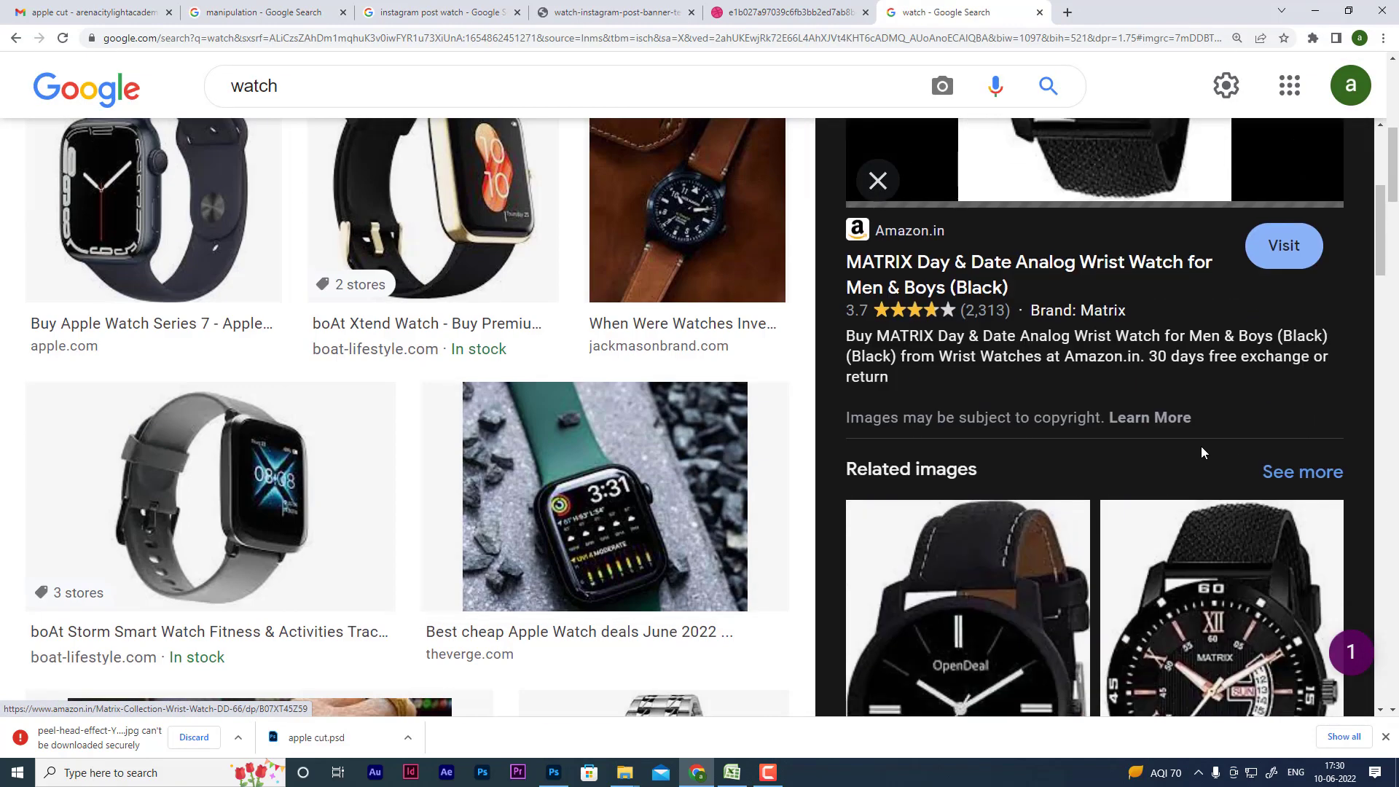
pyautogui.scroll(-2, 857, 594)
pyautogui.scroll(1, 857, 593)
pyautogui.scroll(5, 875, 437)
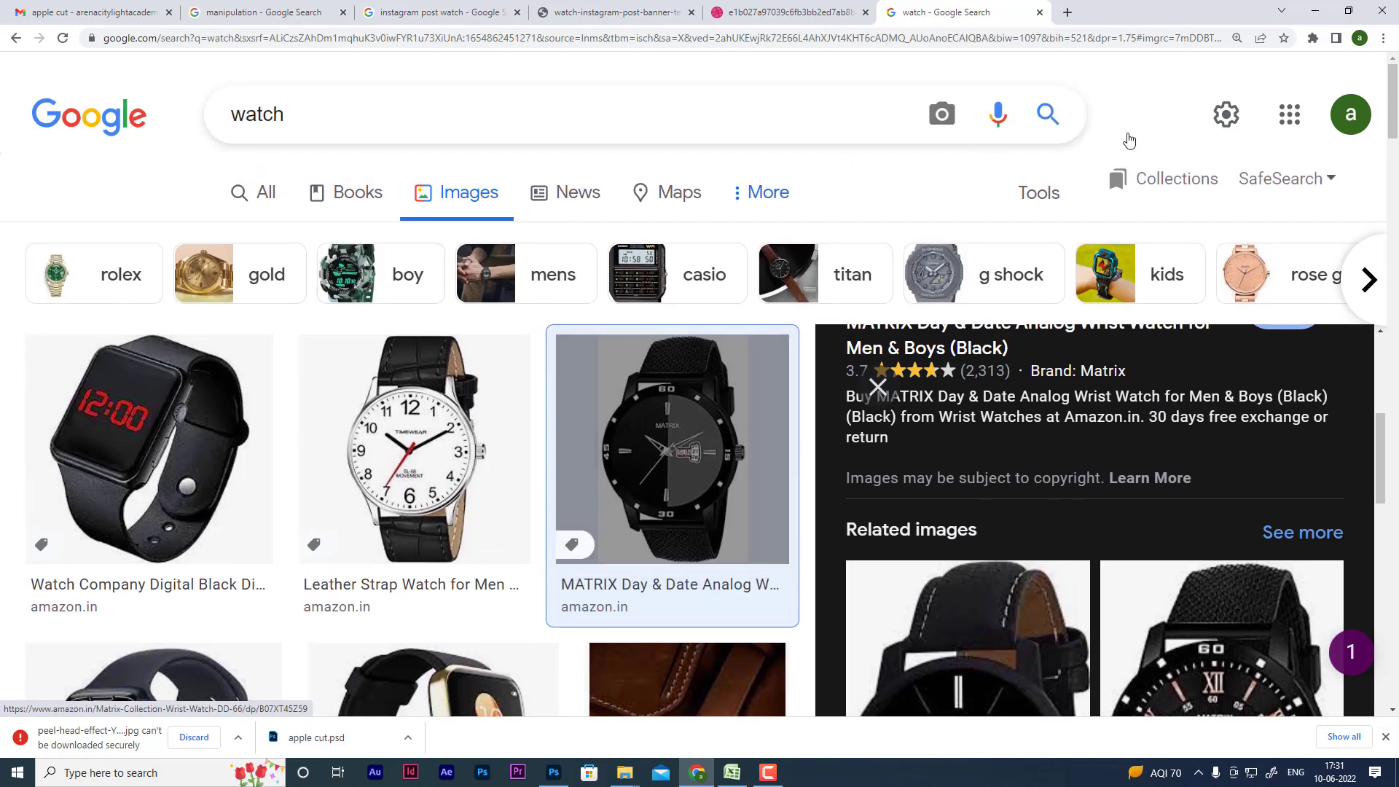
# Step: Filter results to Large images and preview the Piraso black watch
pyautogui.click(1012, 210)
pyautogui.click(222, 239)
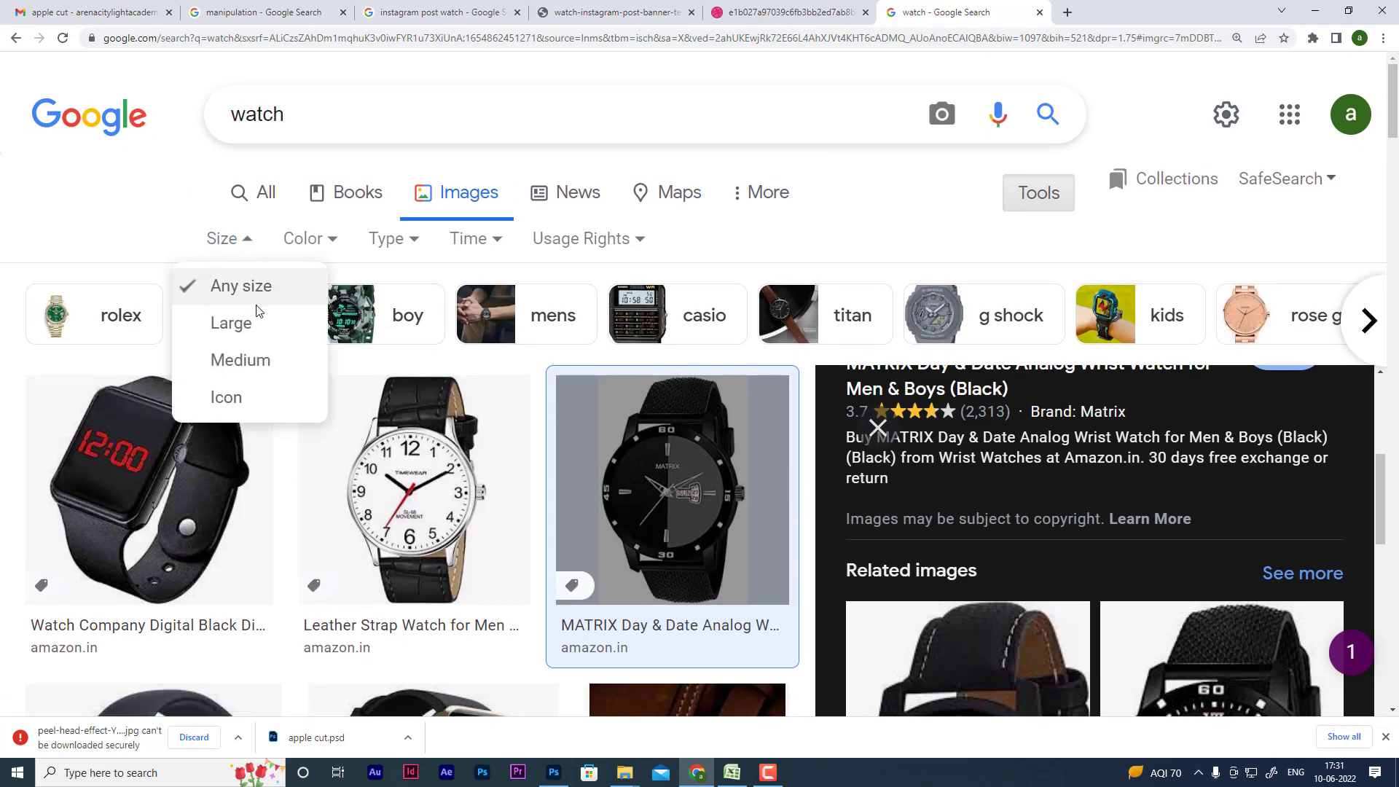
pyautogui.click(252, 332)
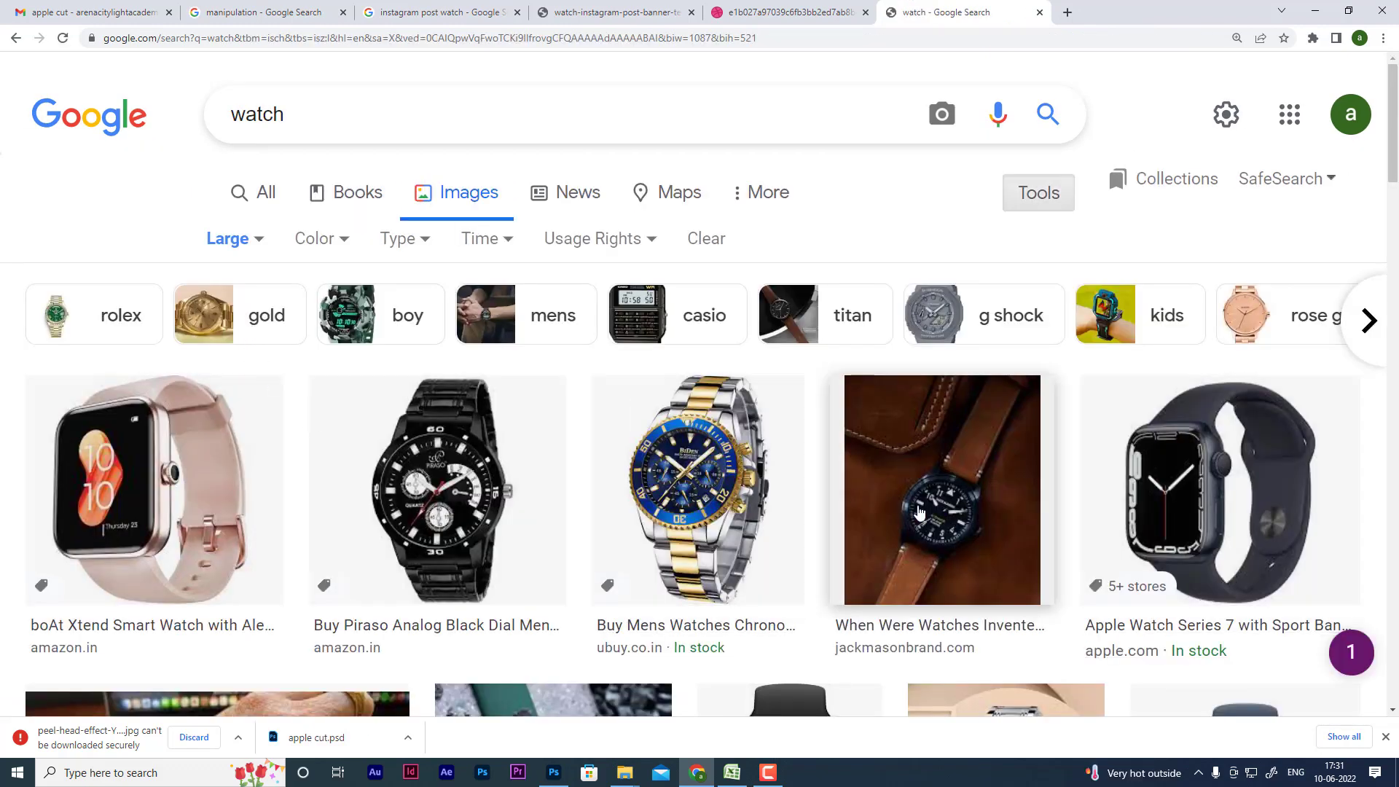
pyautogui.scroll(-3, 1007, 413)
pyautogui.scroll(-3, 843, 391)
pyautogui.scroll(-5, 765, 378)
pyautogui.scroll(-3, 714, 371)
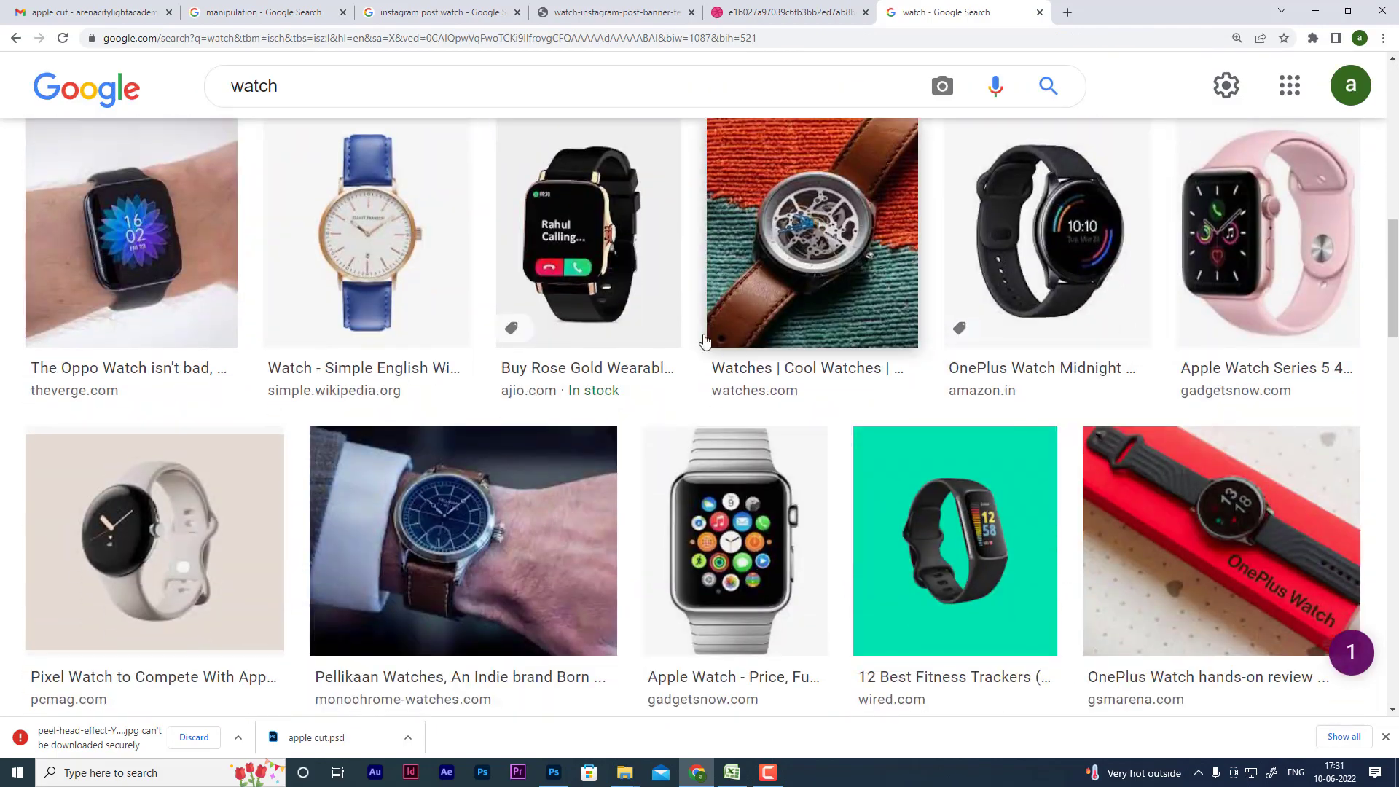
pyautogui.scroll(-3, 670, 364)
pyautogui.scroll(-1, 641, 368)
pyautogui.scroll(-3, 729, 394)
pyautogui.scroll(-4, 838, 408)
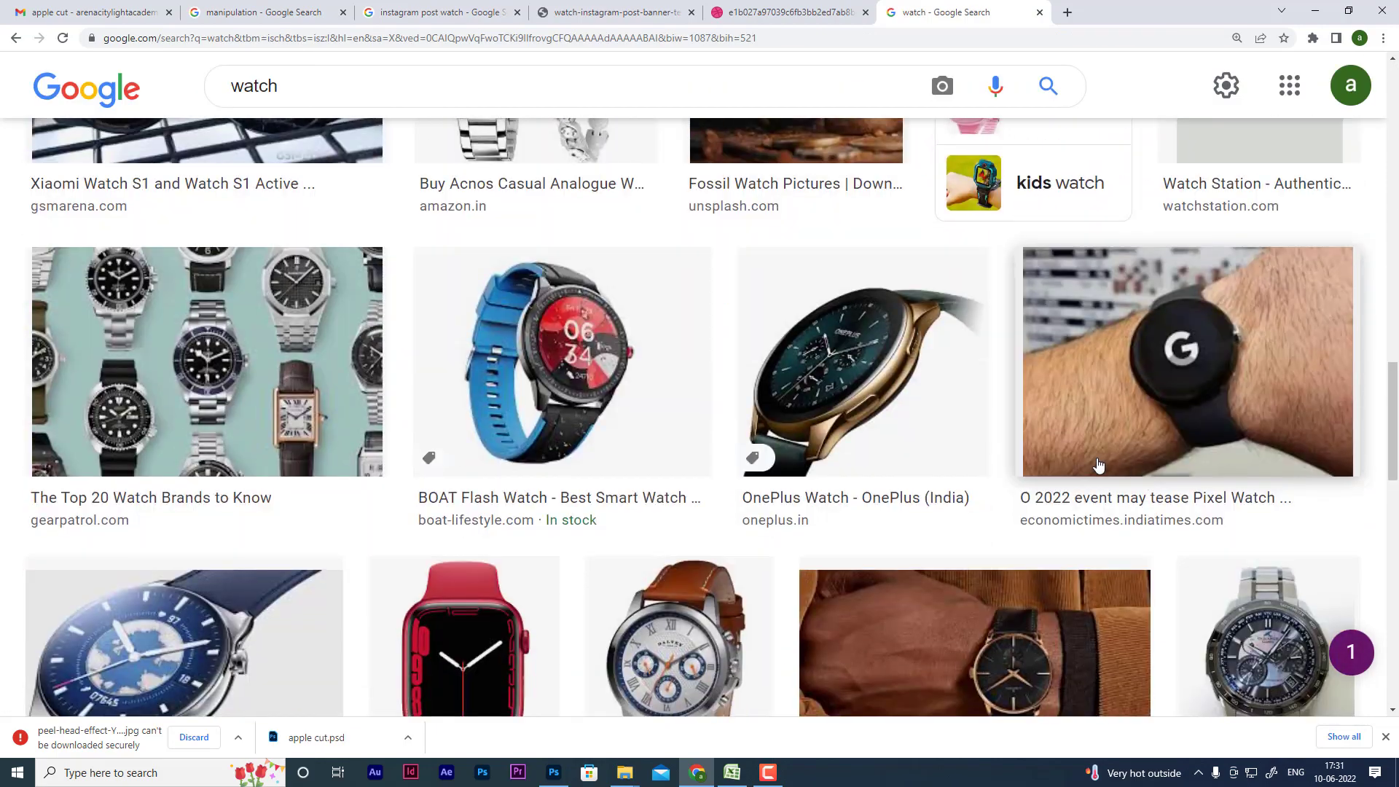
pyautogui.scroll(-5, 860, 382)
pyautogui.scroll(-5, 970, 469)
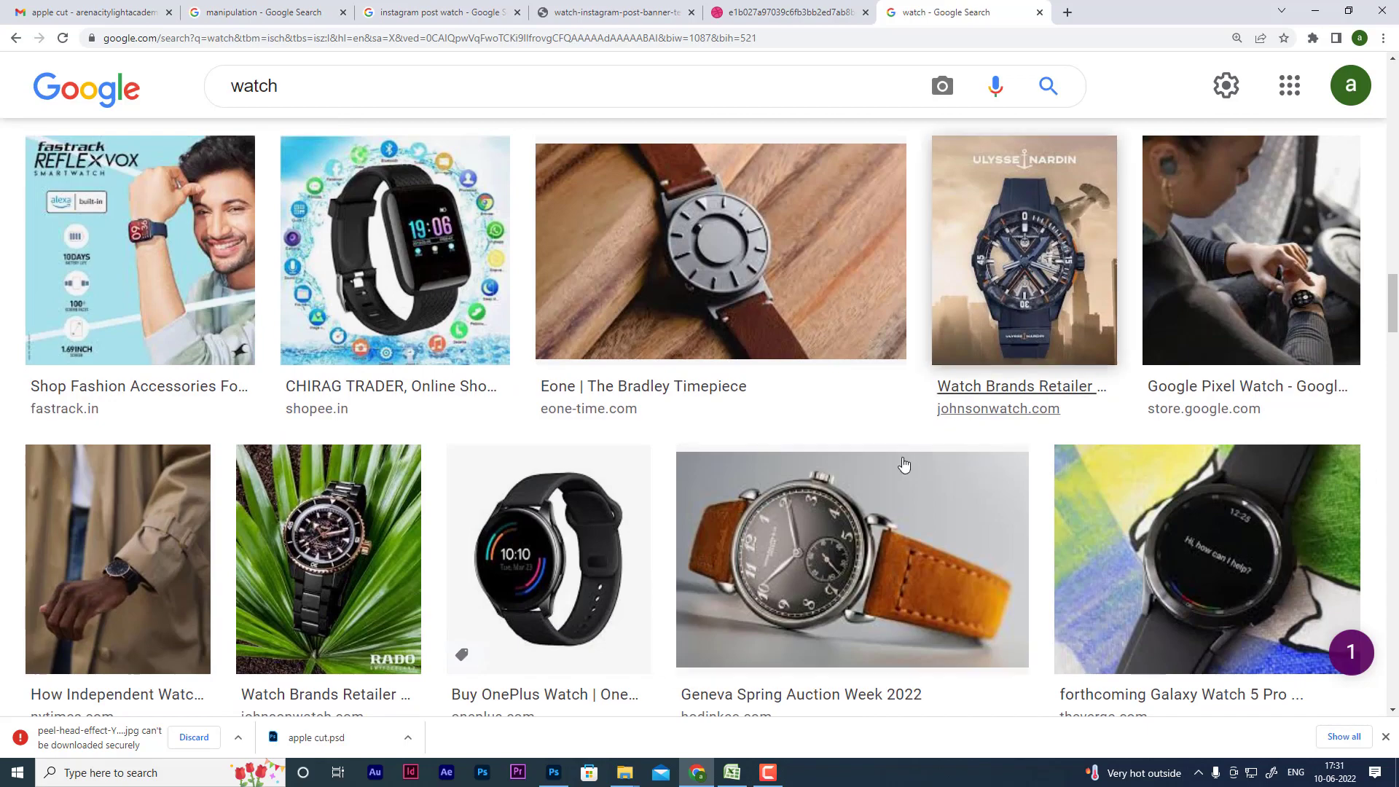
pyautogui.scroll(-2, 982, 514)
pyautogui.scroll(-5, 983, 510)
pyautogui.scroll(-3, 1006, 491)
pyautogui.scroll(-5, 983, 481)
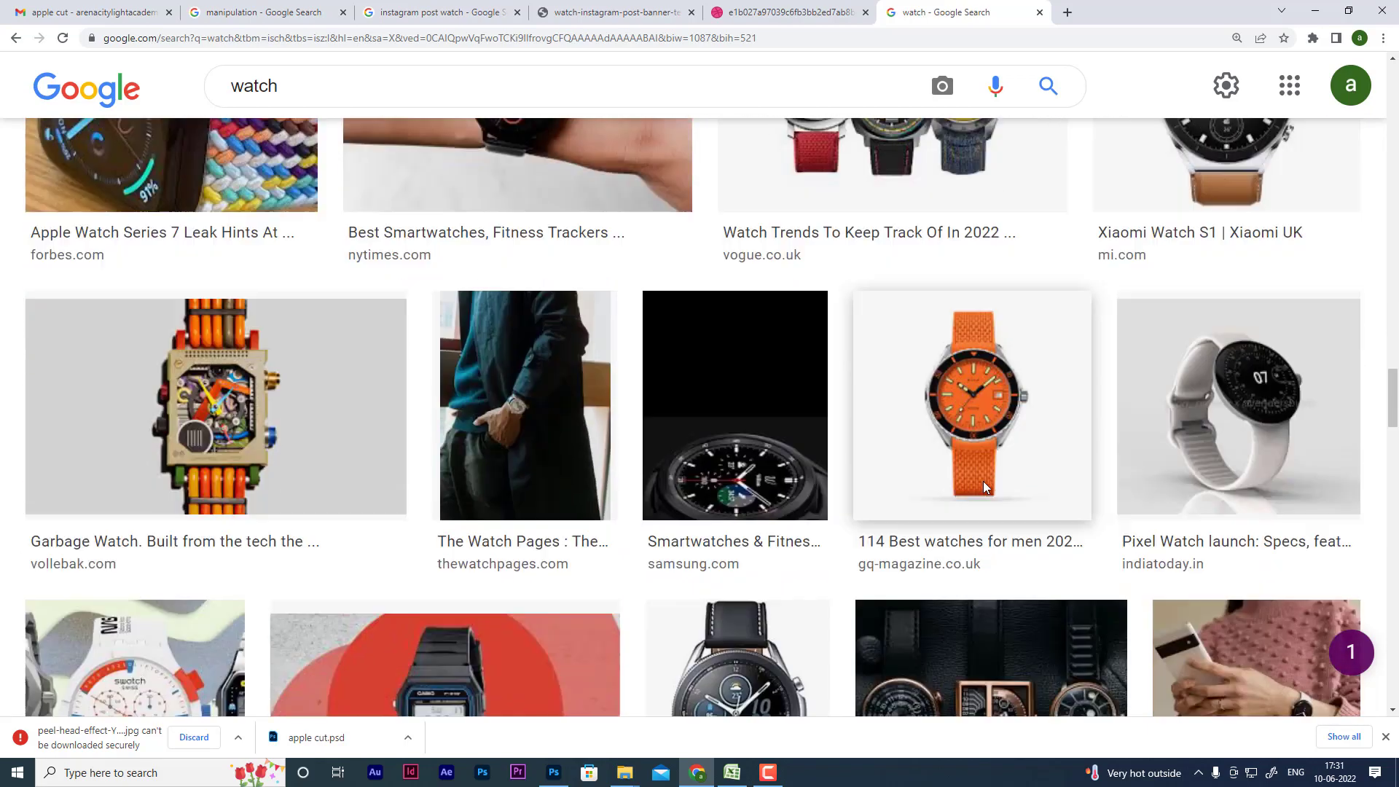
pyautogui.scroll(-5, 1024, 520)
pyautogui.scroll(-8, 1057, 510)
pyautogui.scroll(-7, 984, 437)
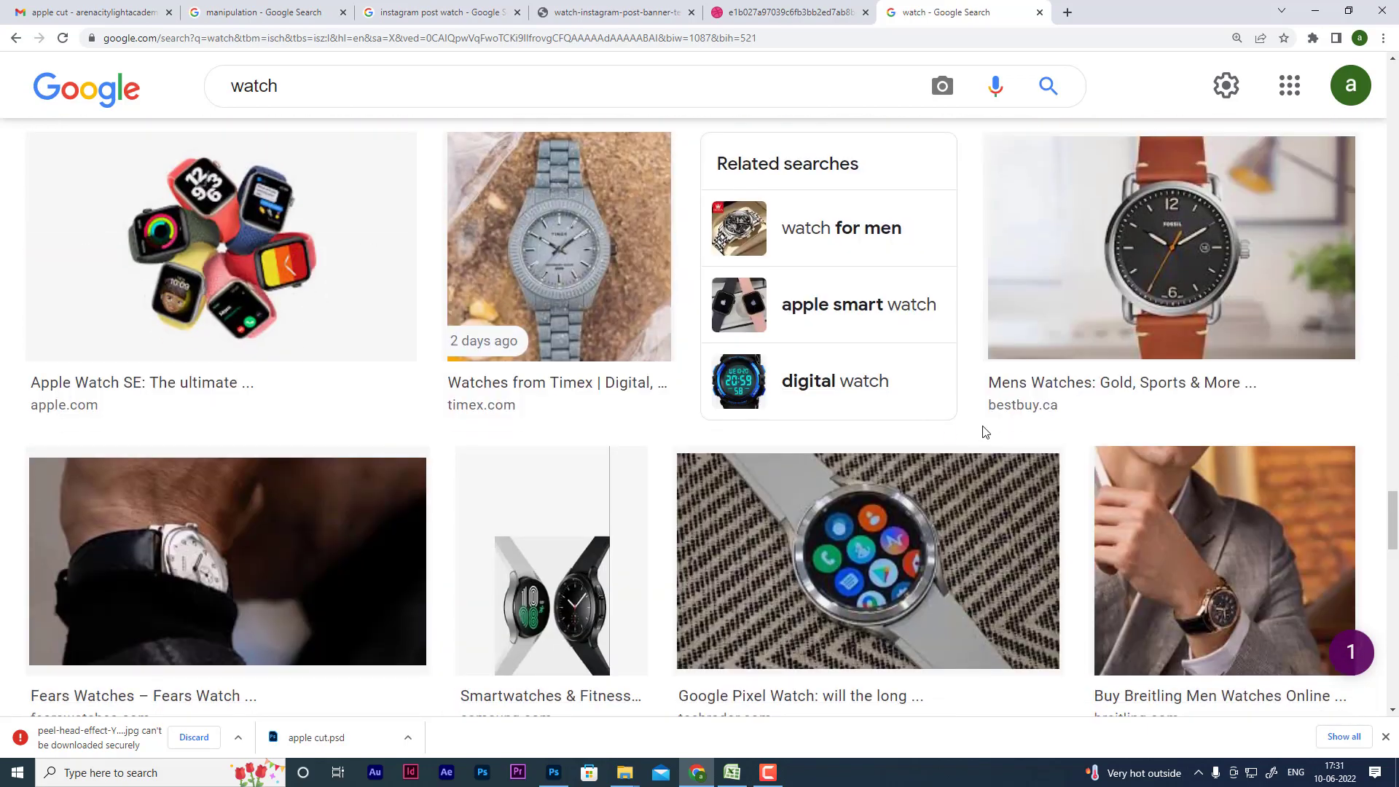
pyautogui.scroll(10, 1020, 481)
pyautogui.scroll(10, 984, 474)
pyautogui.scroll(10, 947, 502)
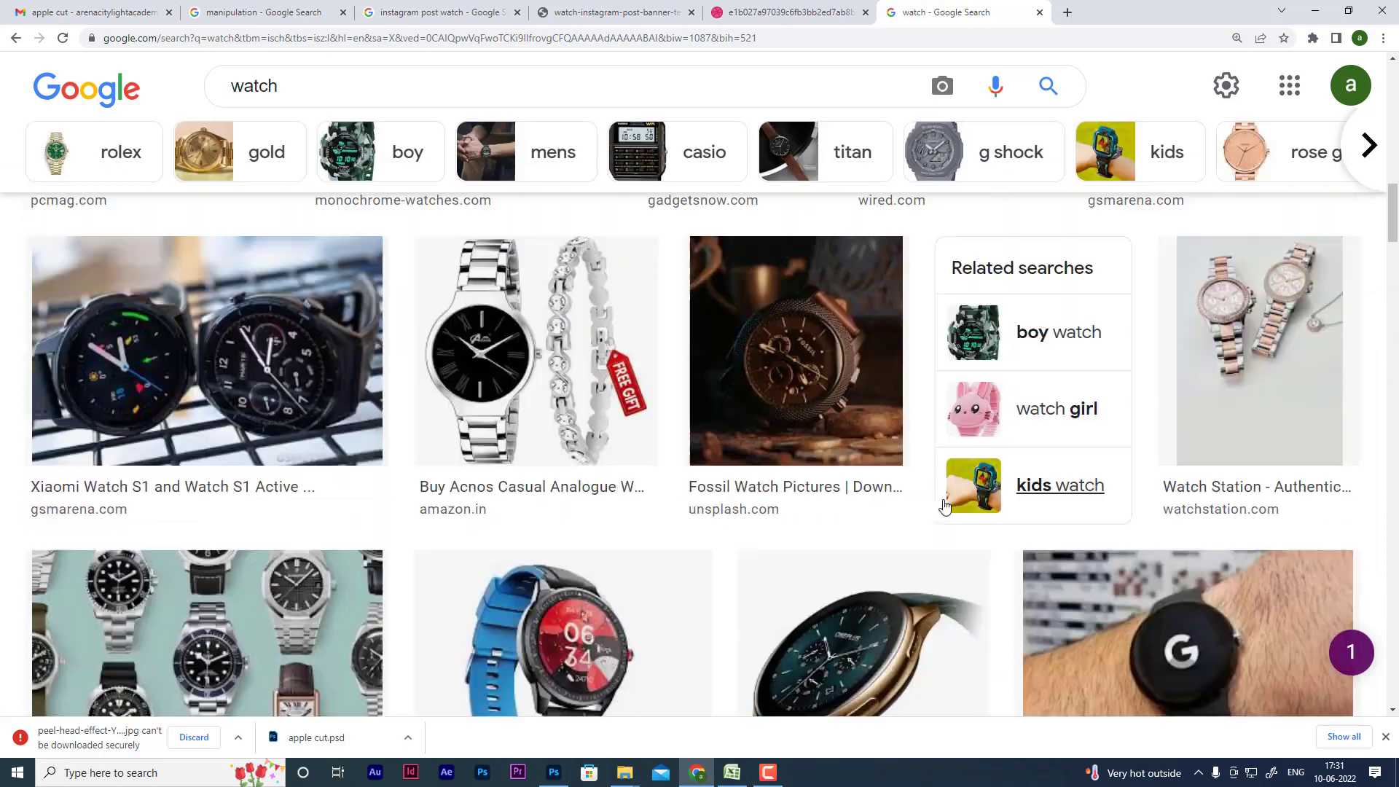
pyautogui.scroll(10, 918, 540)
pyautogui.click(444, 514)
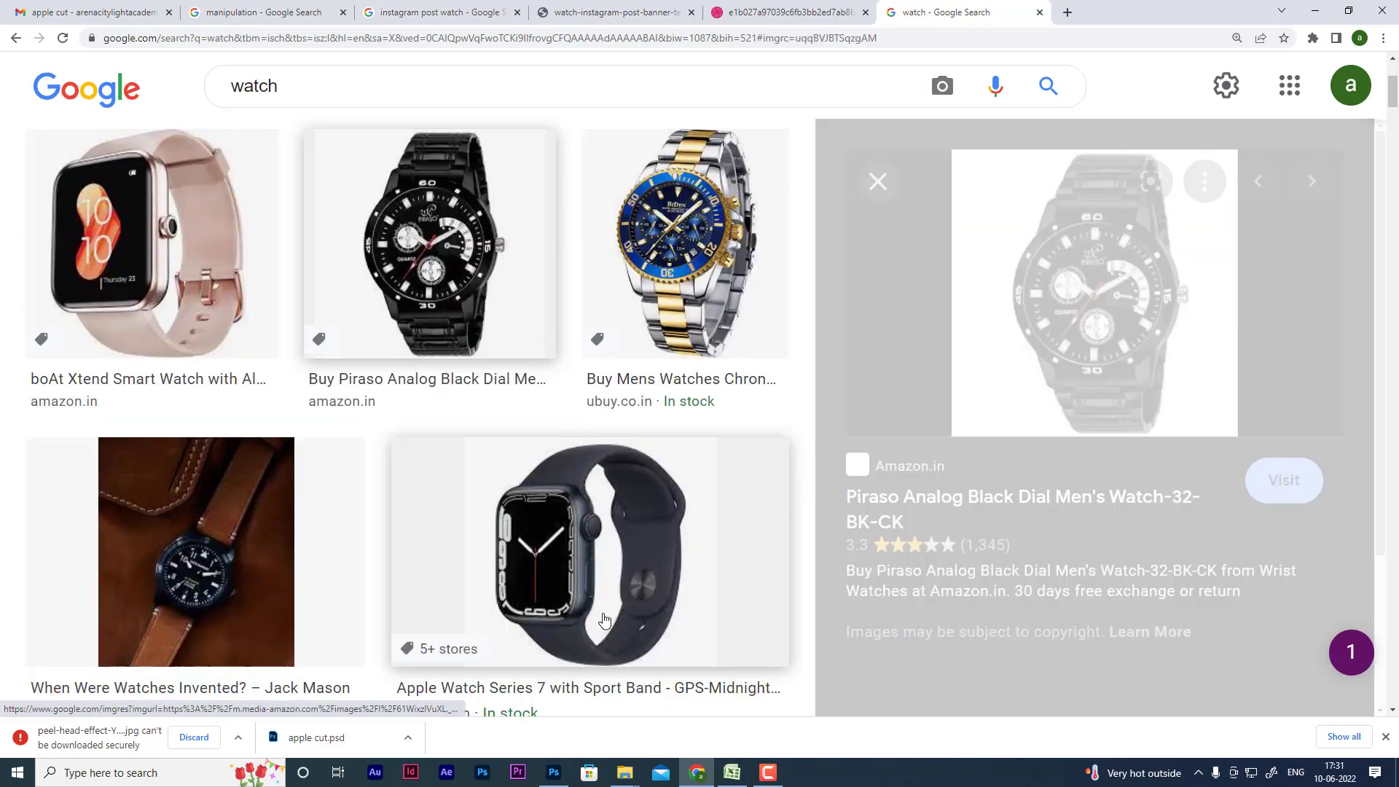
# Step: Open the full-size Piraso image in a new tab and save it into E:\apple
pyautogui.rightClick(1043, 319)
pyautogui.click(1102, 469)
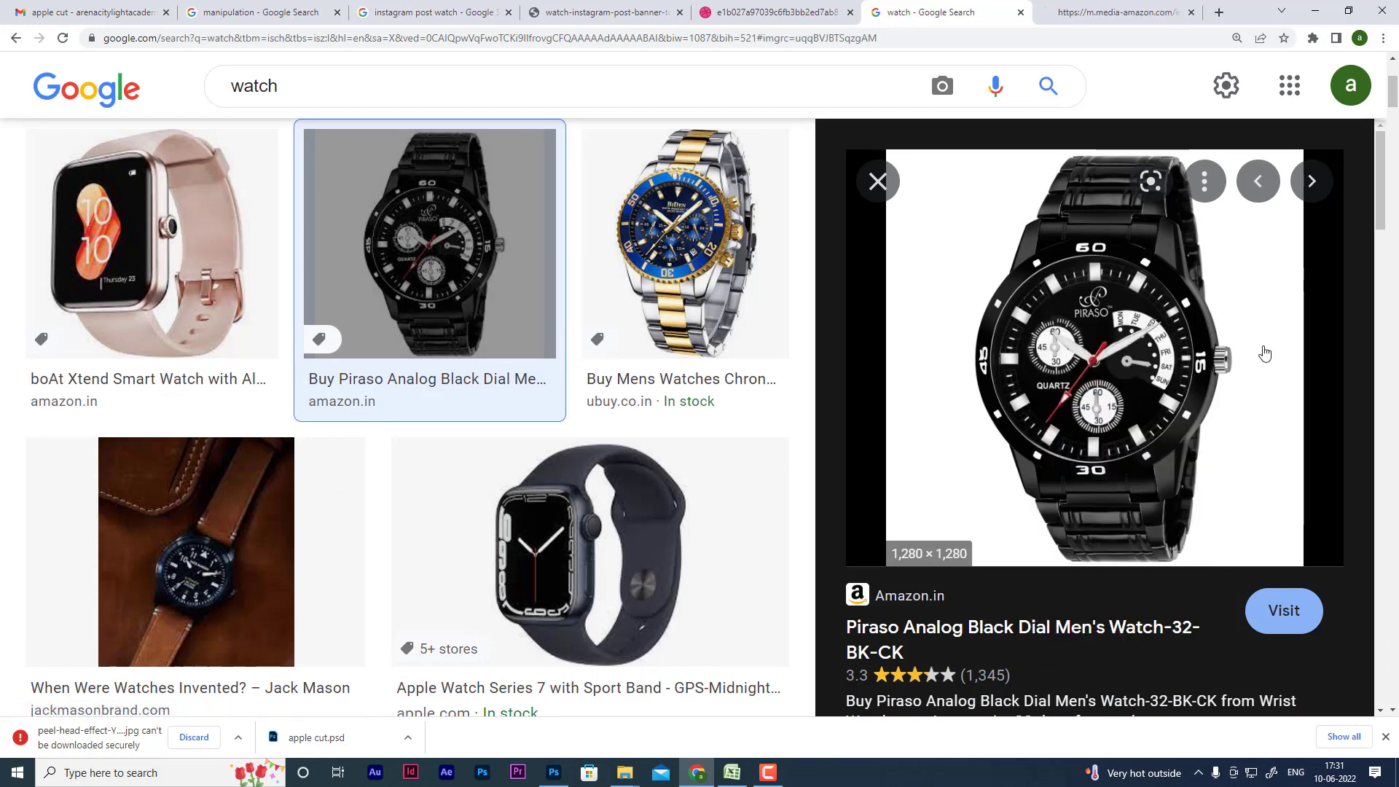
pyautogui.click(1091, 5)
pyautogui.rightClick(575, 330)
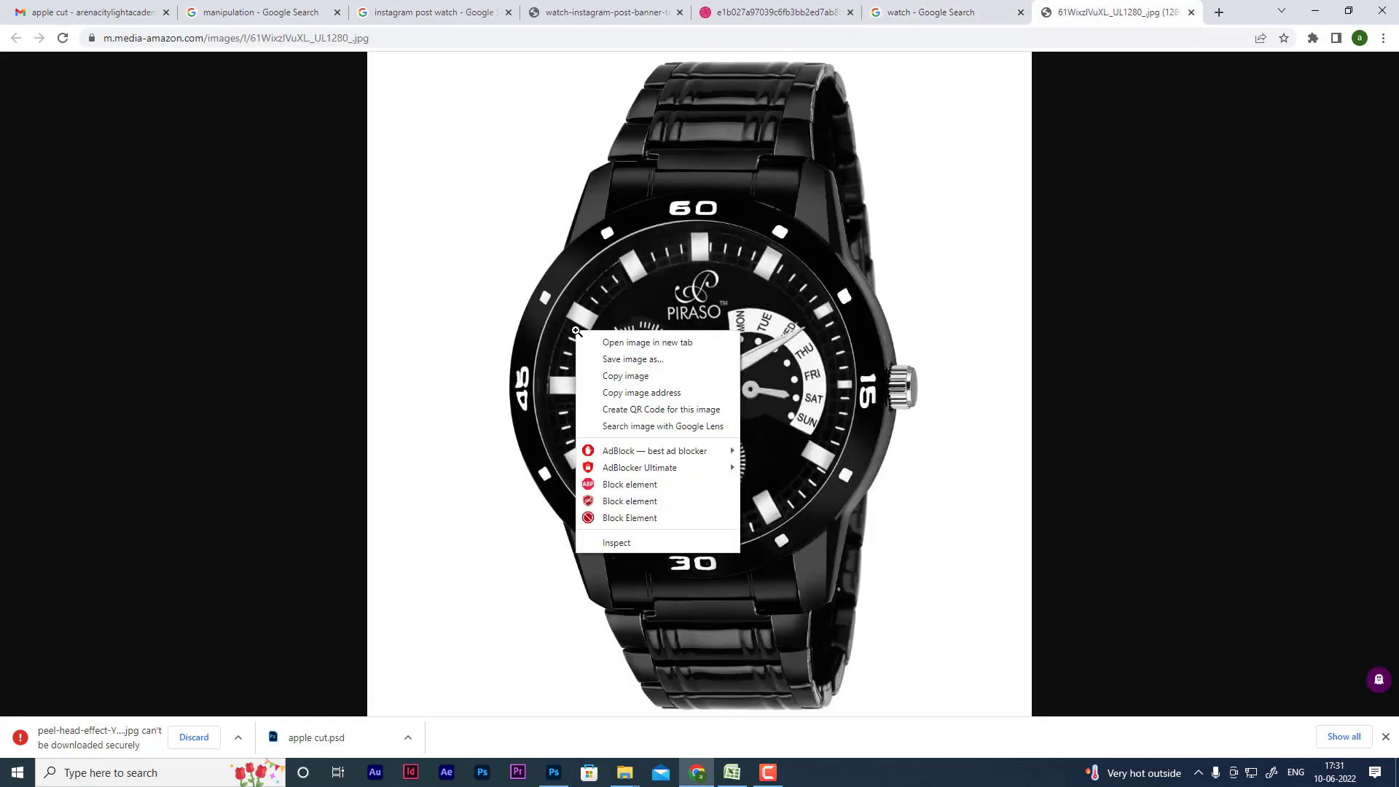
pyautogui.click(632, 357)
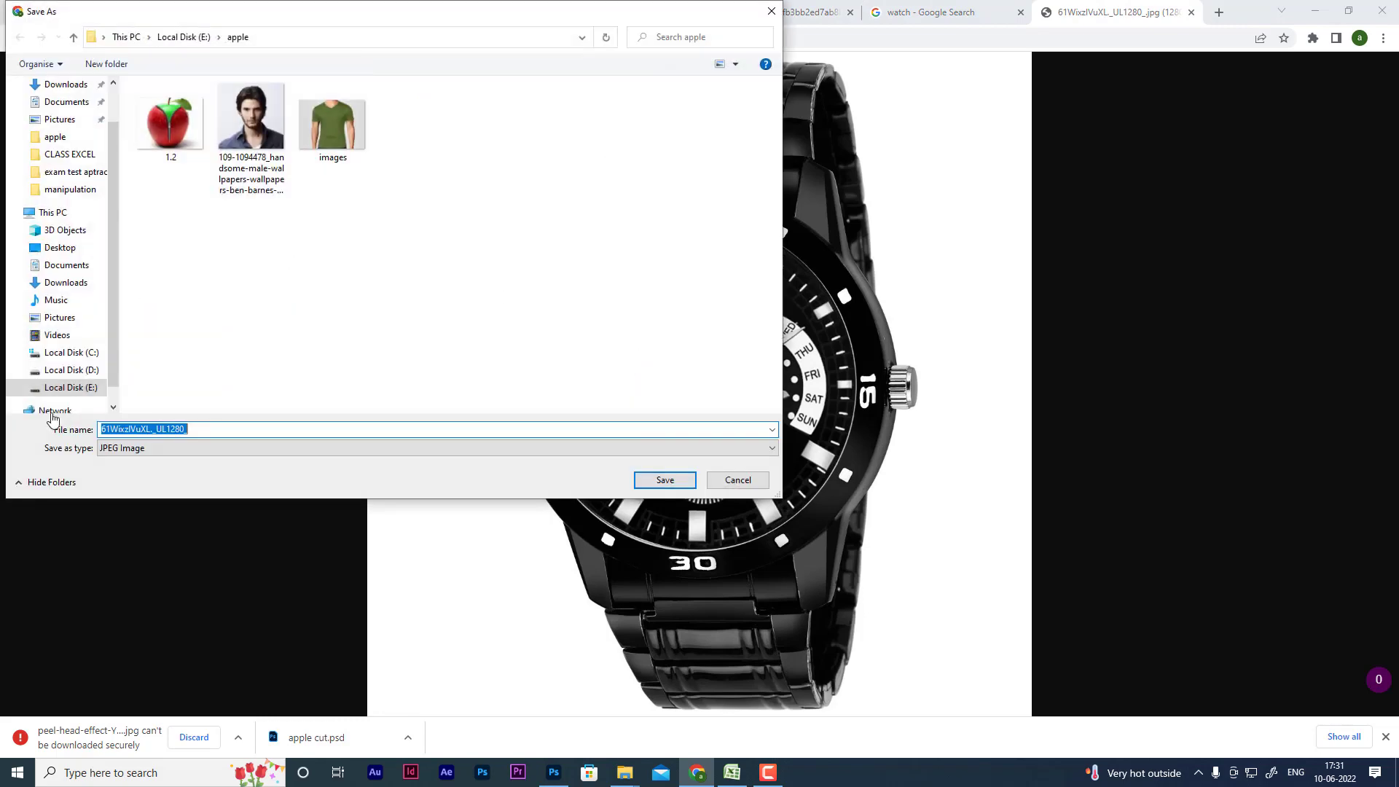
pyautogui.click(659, 478)
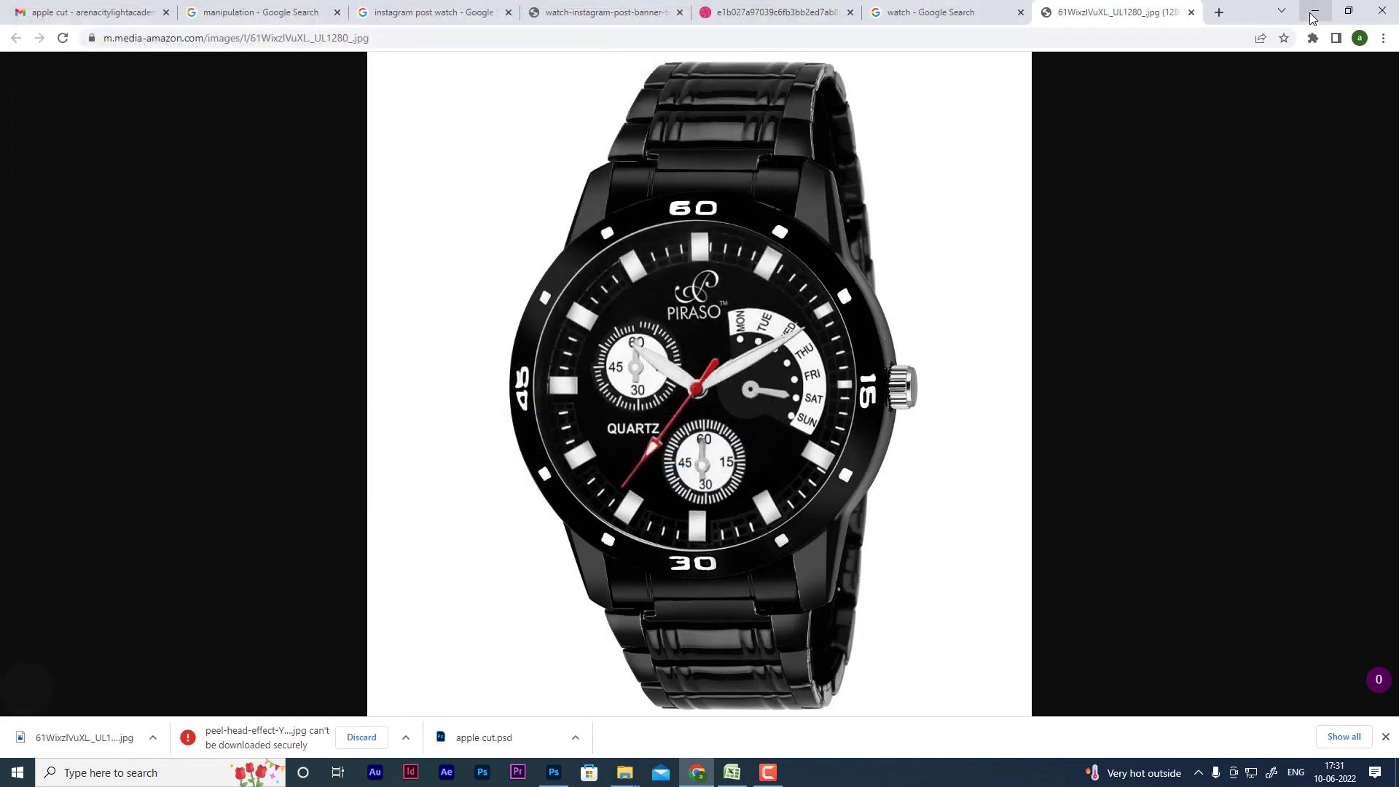
pyautogui.hotkey('alt', 'Tab')
# Step: Find the downloaded watch file's folder path via Chrome's downloads
pyautogui.click(32, 9)
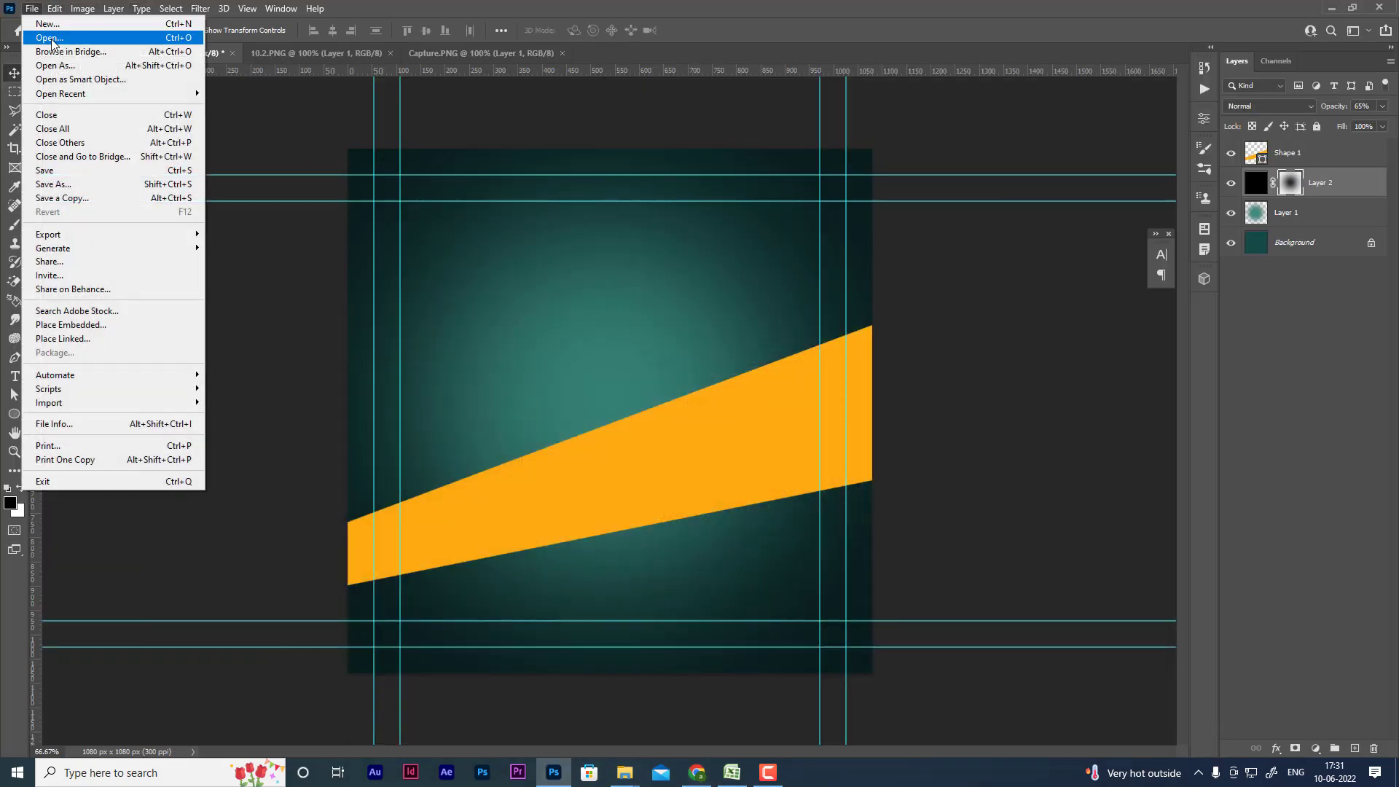
pyautogui.click(43, 41)
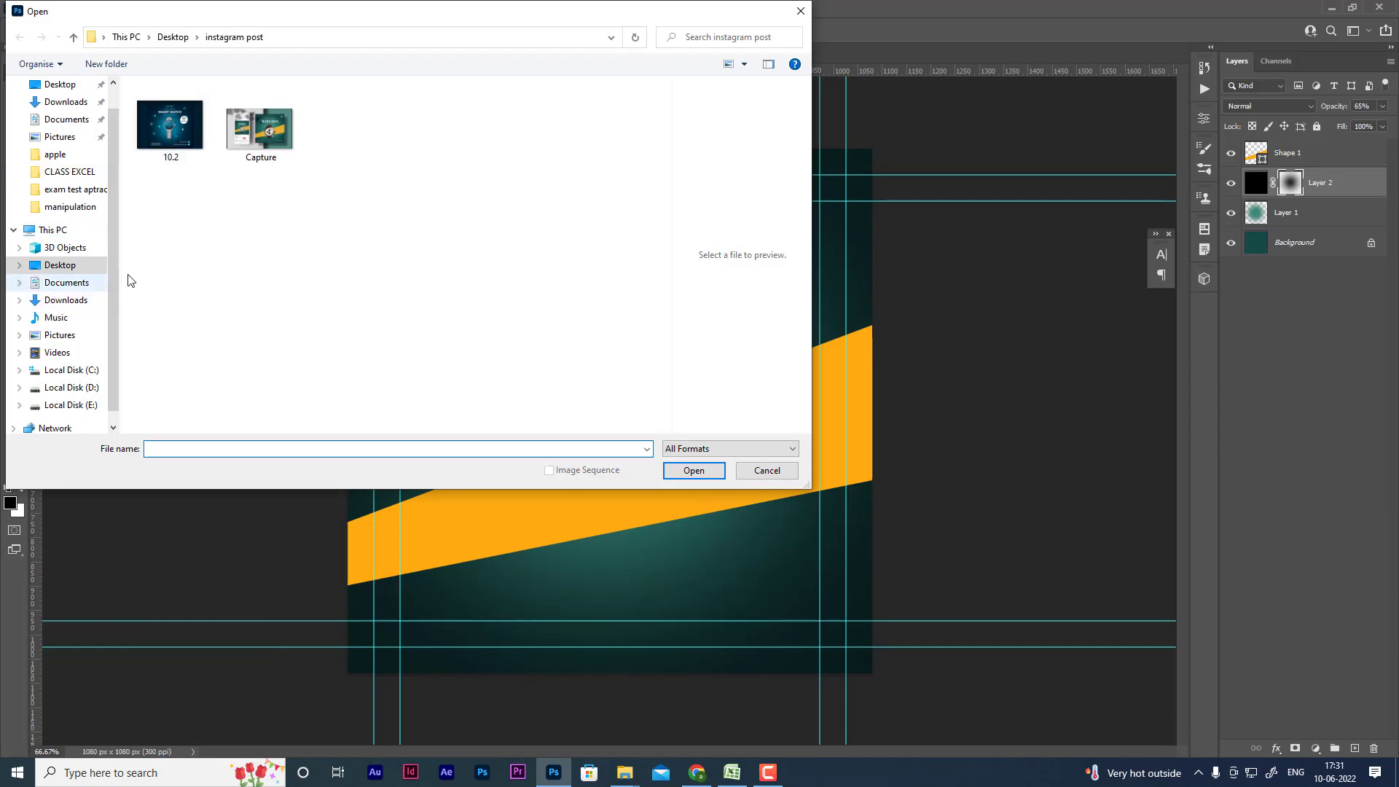
pyautogui.click(767, 470)
pyautogui.click(696, 773)
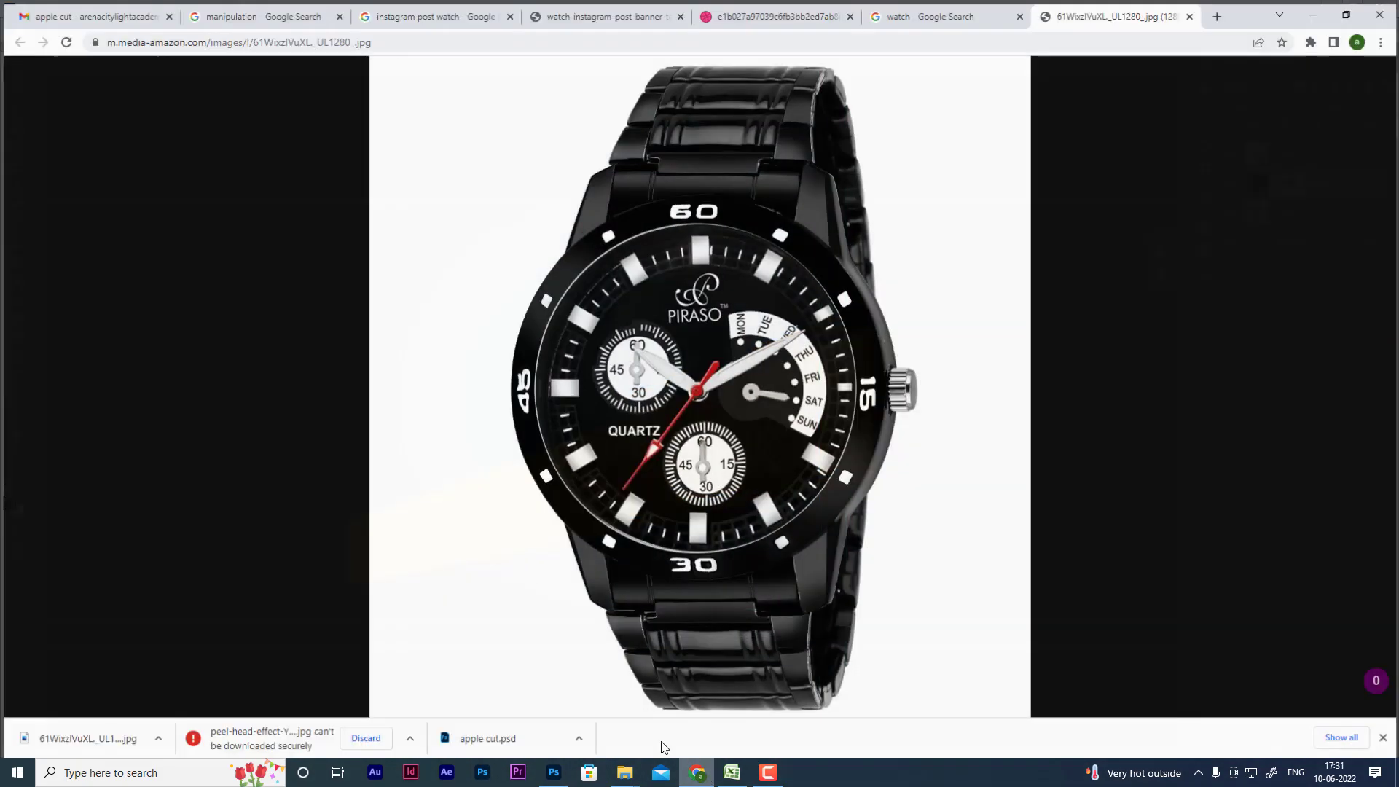
pyautogui.click(154, 738)
pyautogui.click(175, 688)
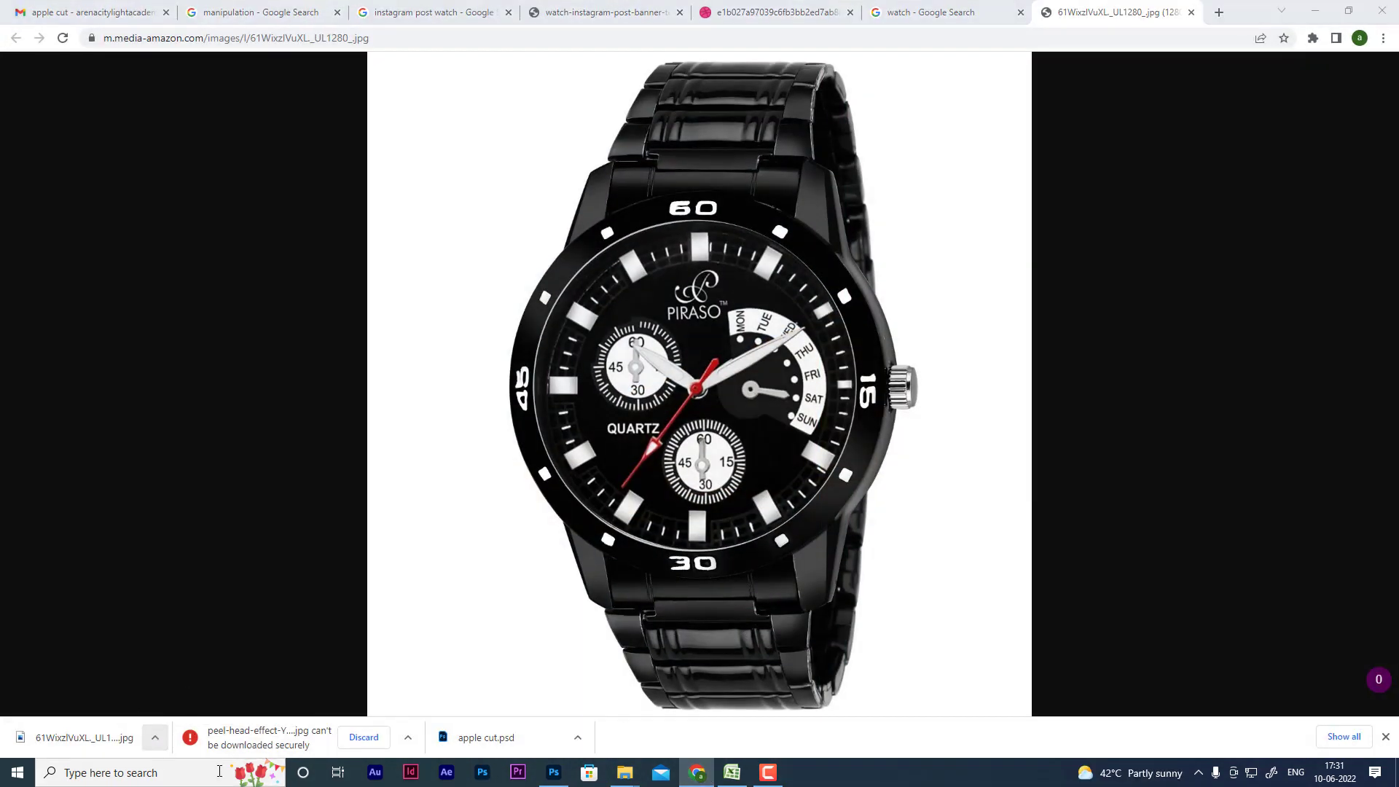
pyautogui.click(388, 51)
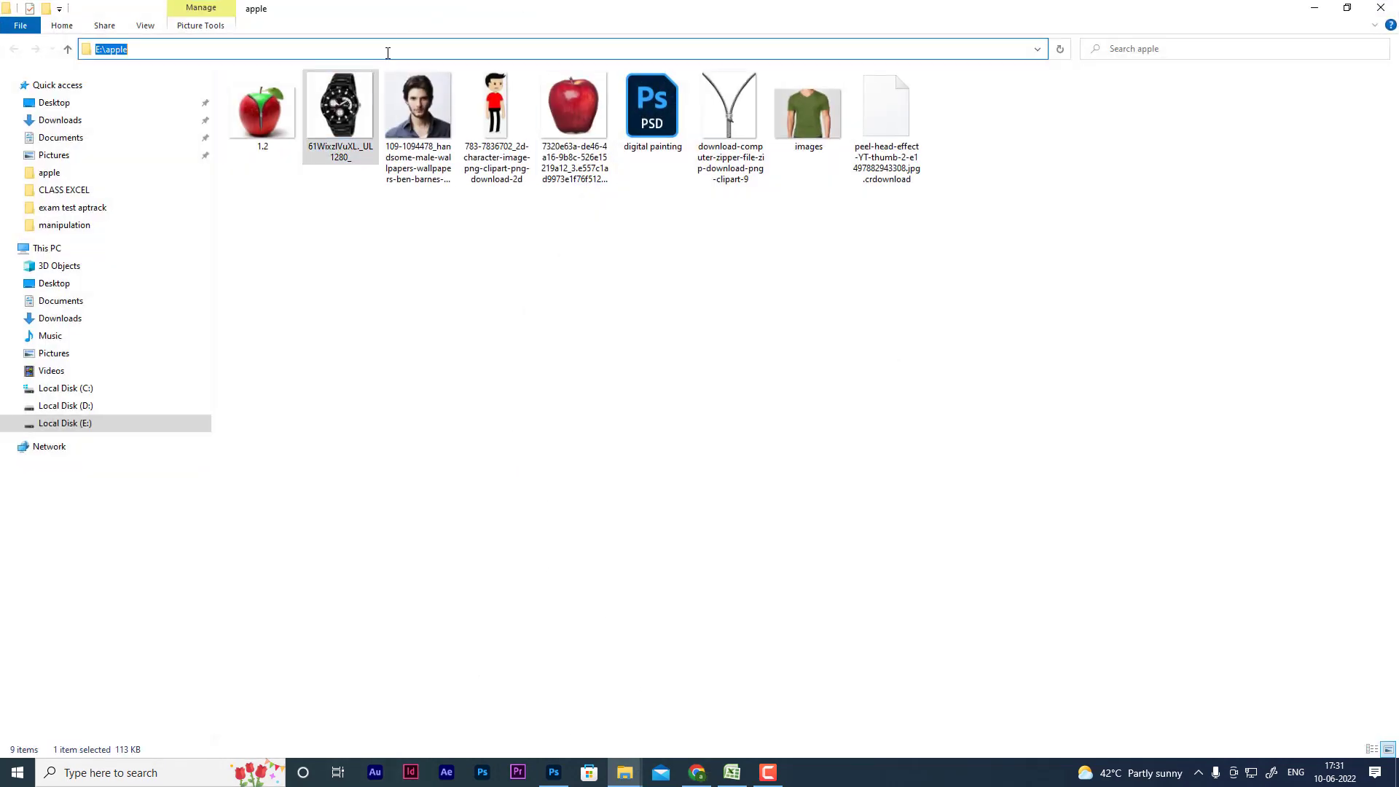
pyautogui.click(697, 772)
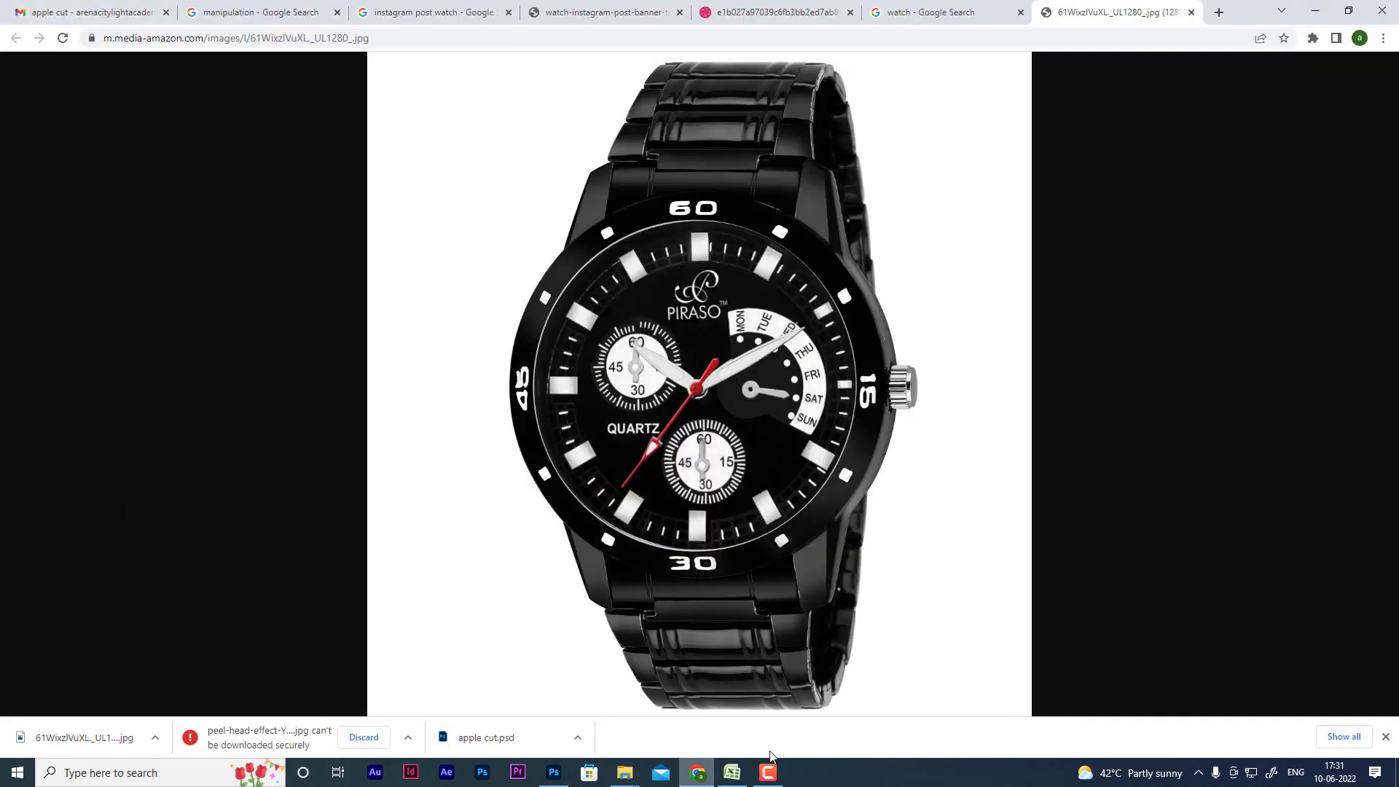
pyautogui.click(554, 773)
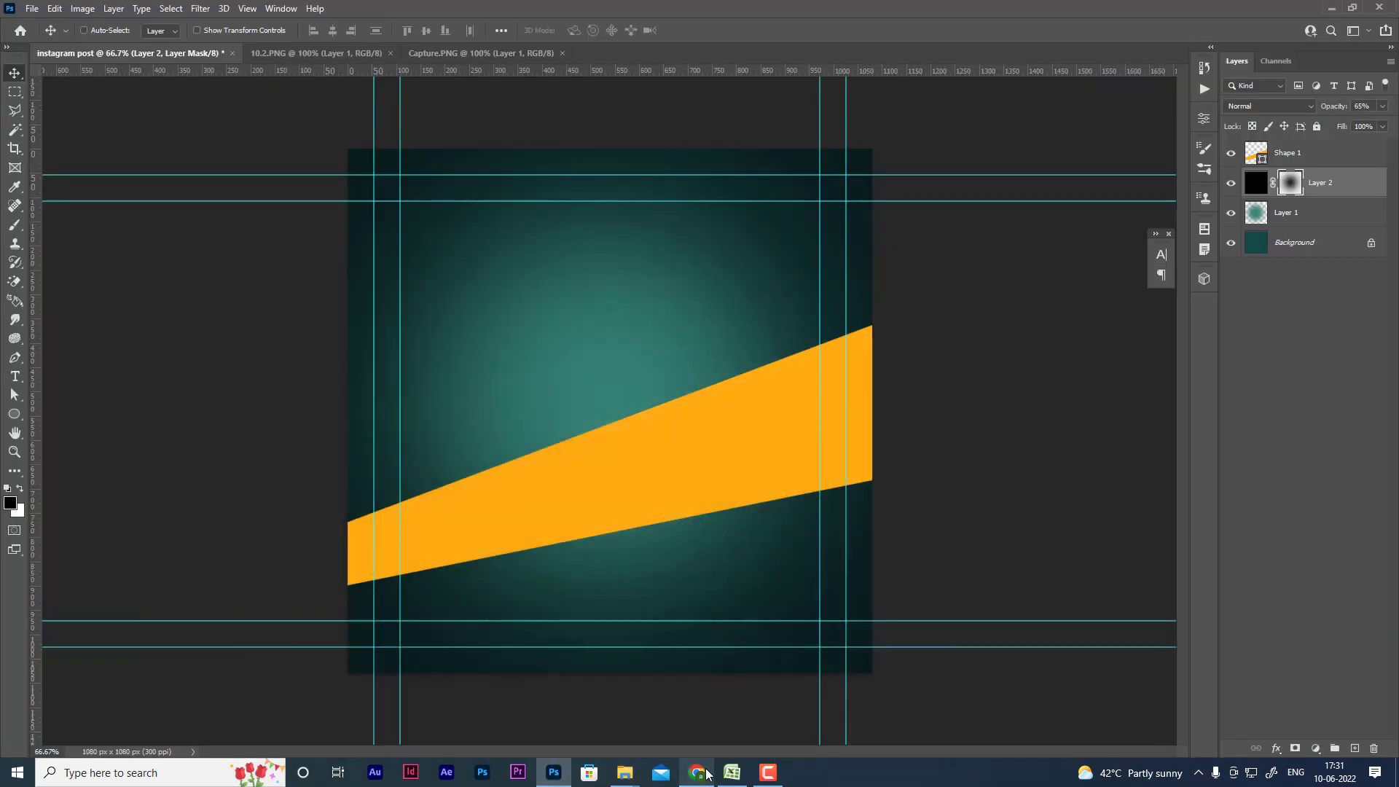
# Step: Open the Piraso watch JPG from E:\apple and select its white background
pyautogui.click(35, 7)
pyautogui.click(48, 38)
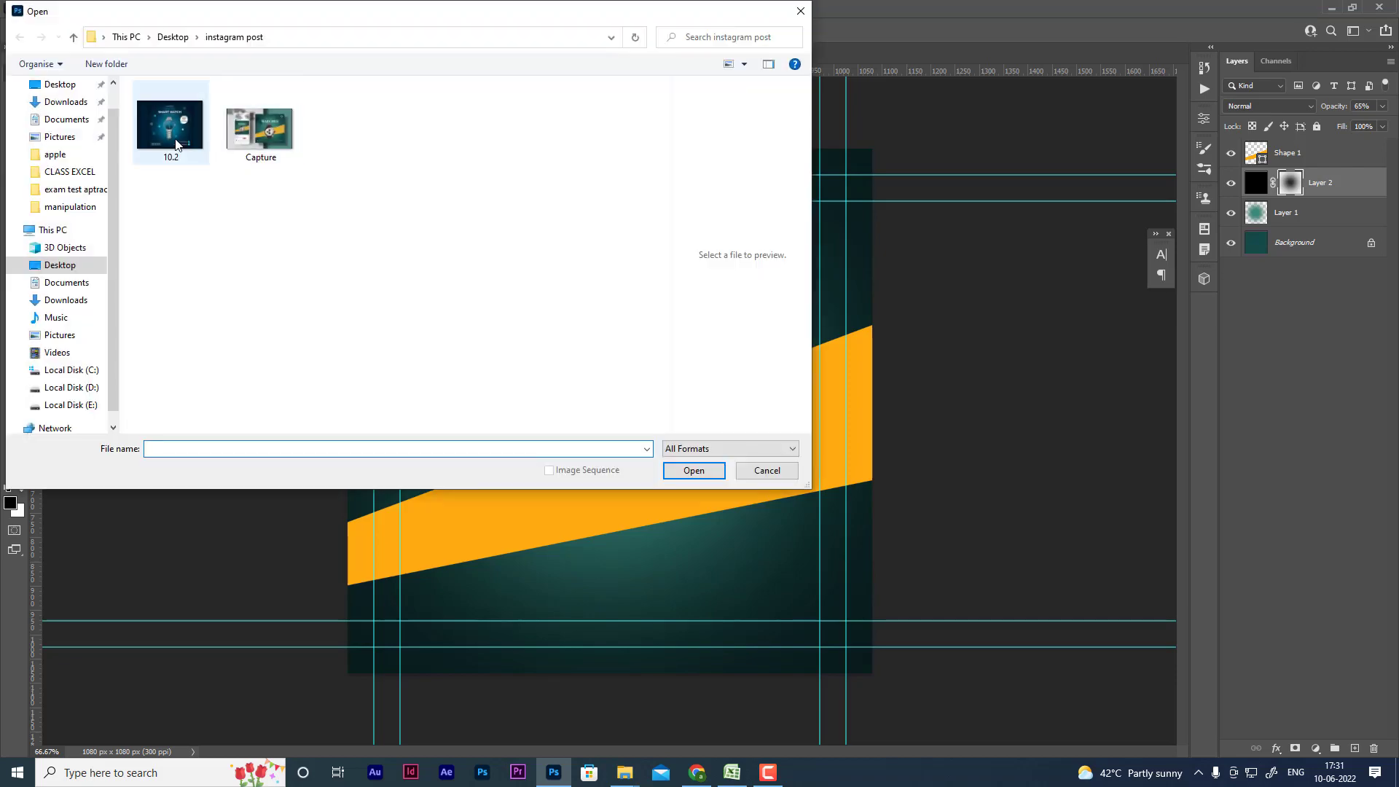
pyautogui.write('E:\\apple')
pyautogui.press('Return')
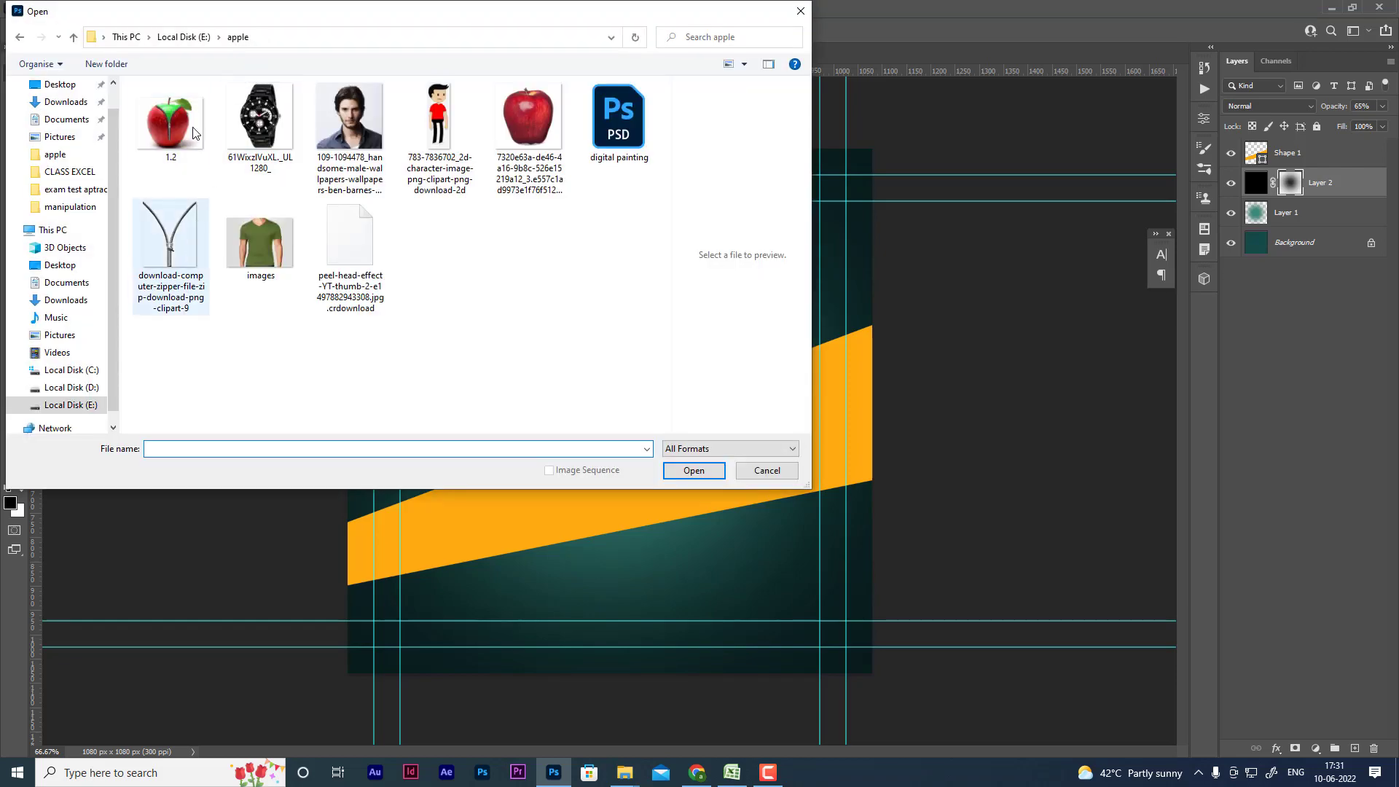
pyautogui.doubleClick(252, 134)
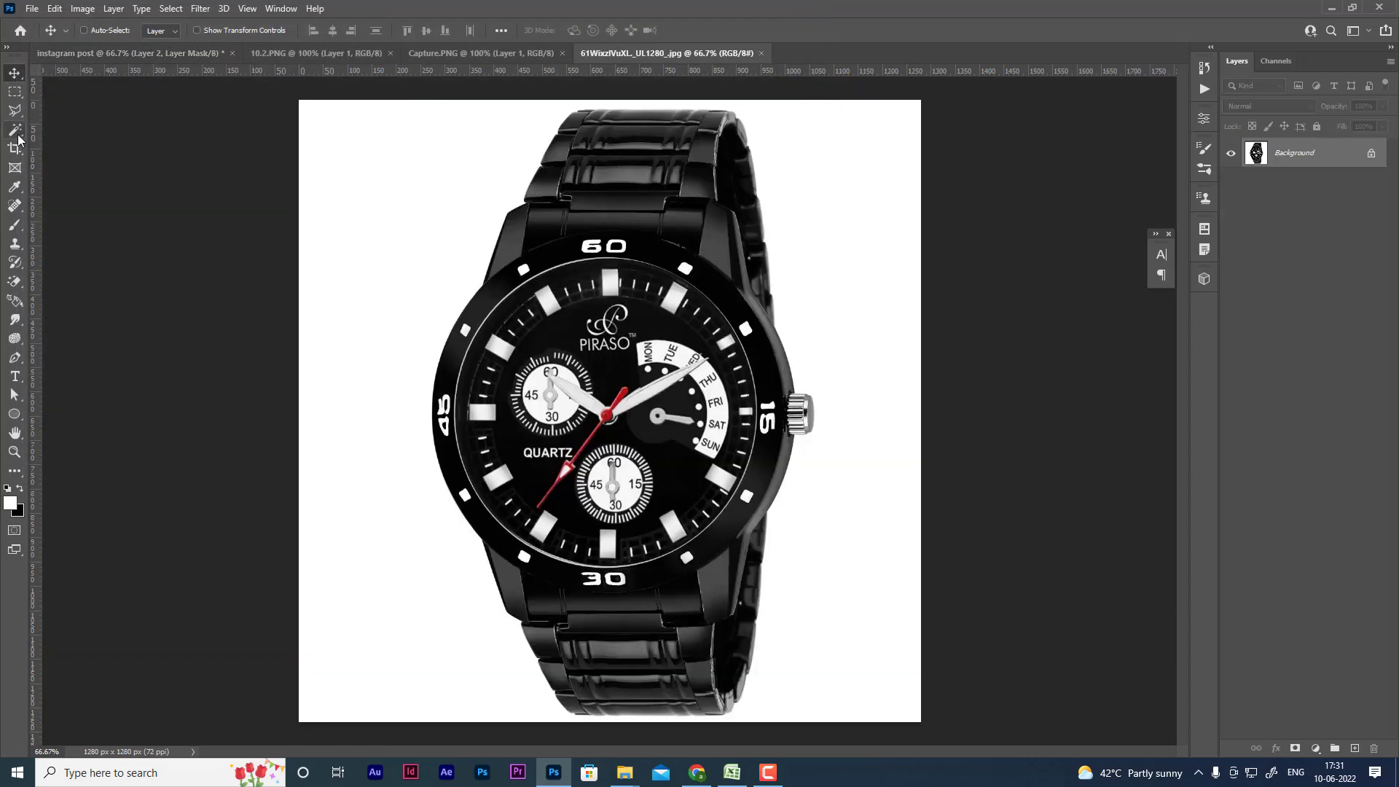
pyautogui.click(14, 129)
pyautogui.click(817, 255)
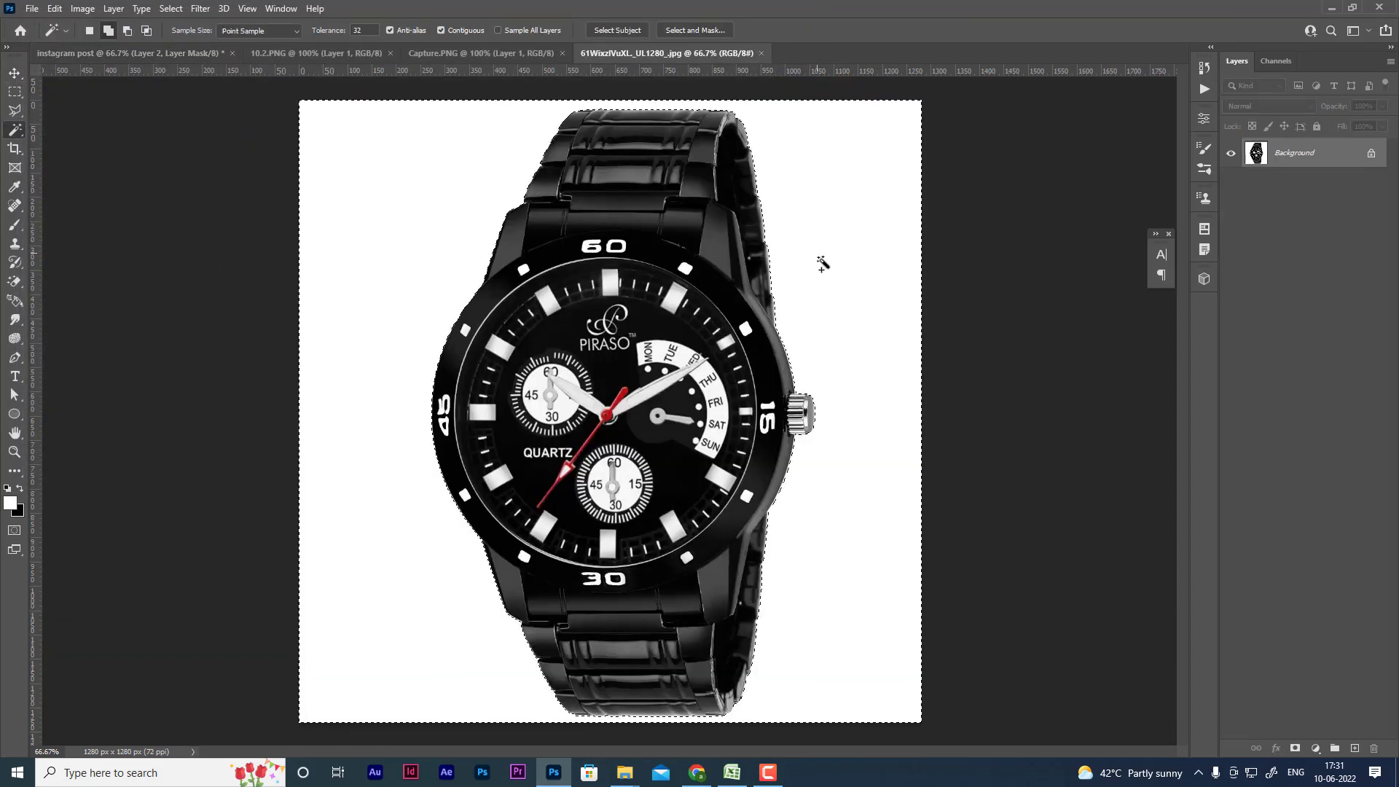
# Step: Mask out the white background and drag the watch into the post as Layer 3 above Shape 1
pyautogui.keyDown('alt'); pyautogui.click(1295, 749); pyautogui.keyUp('alt')
pyautogui.click(15, 74)
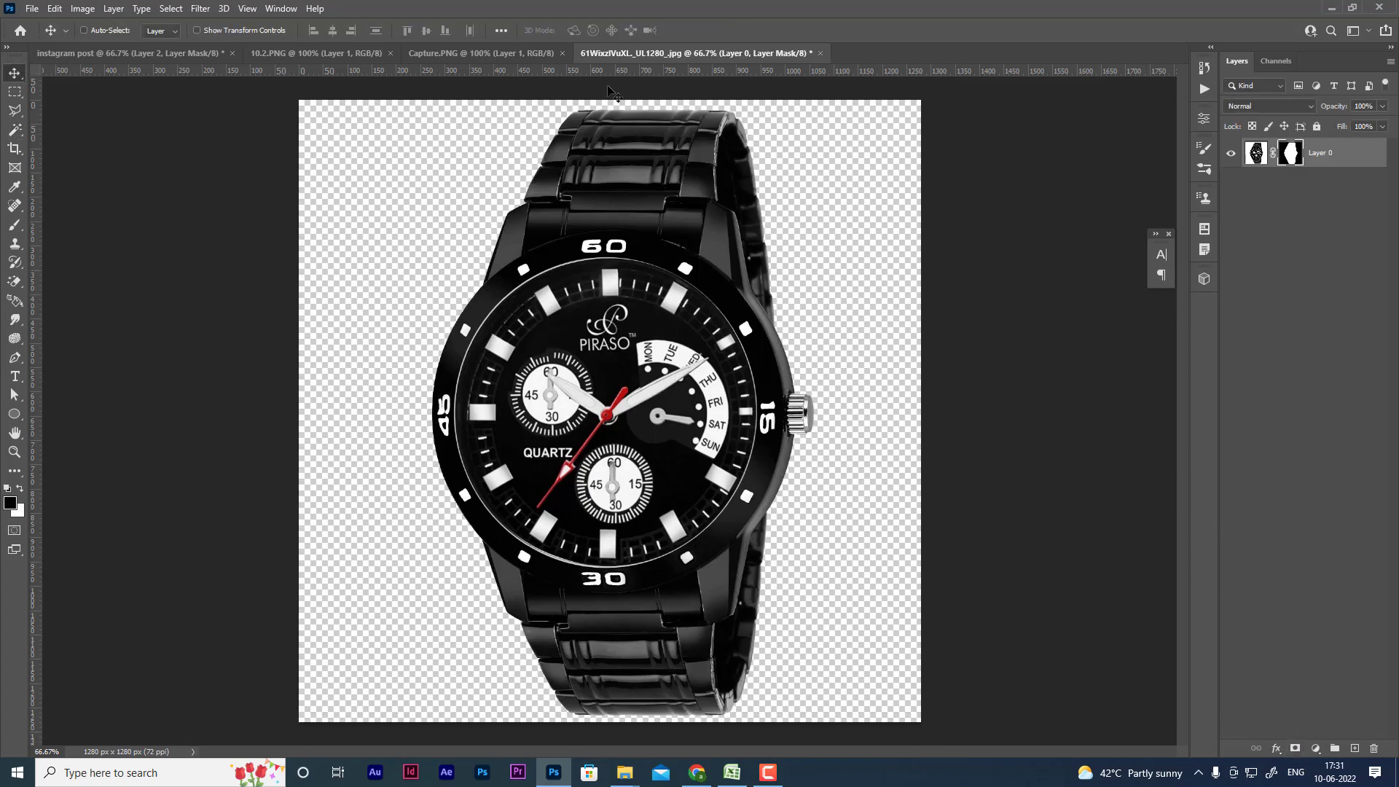
pyautogui.moveTo(637, 55); pyautogui.dragTo(764, 73)
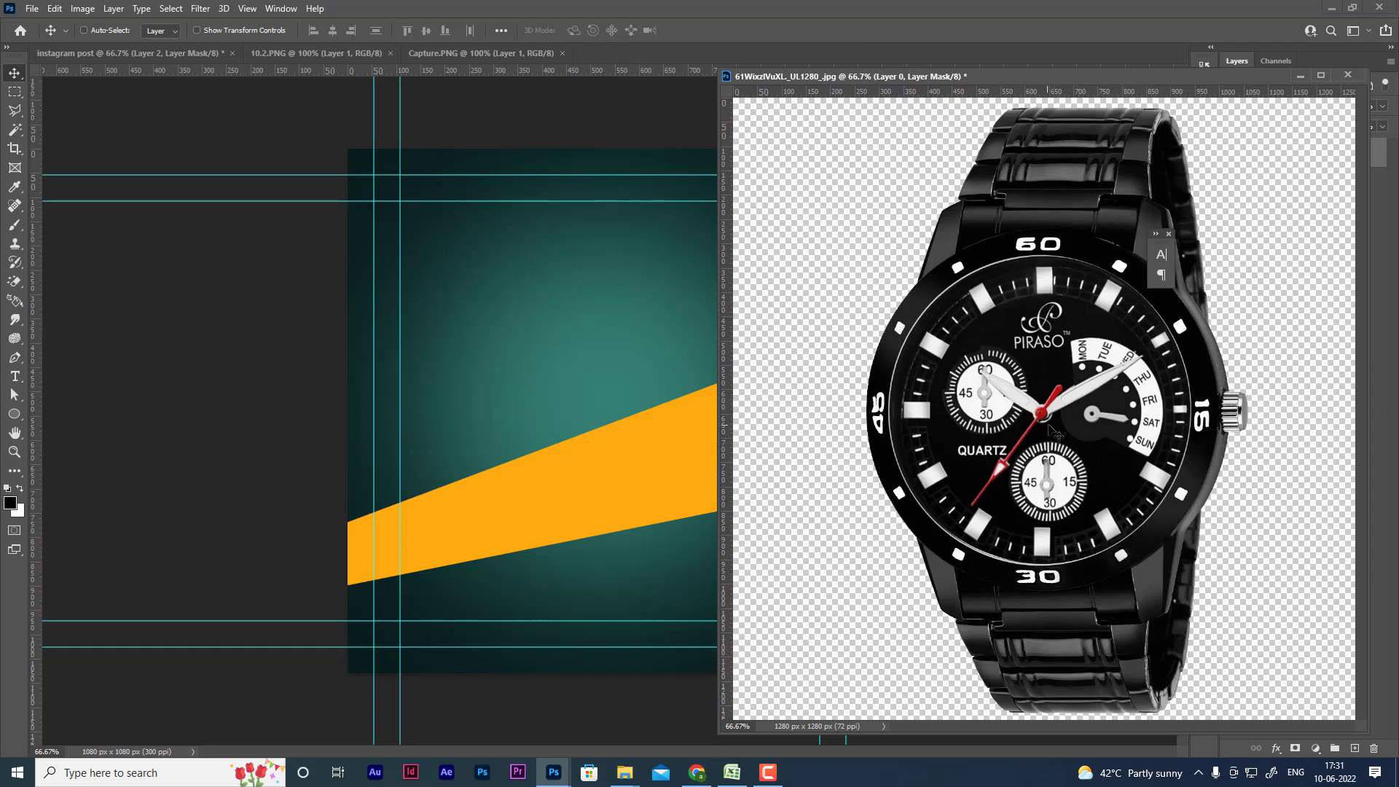
pyautogui.moveTo(1049, 430); pyautogui.dragTo(704, 422)
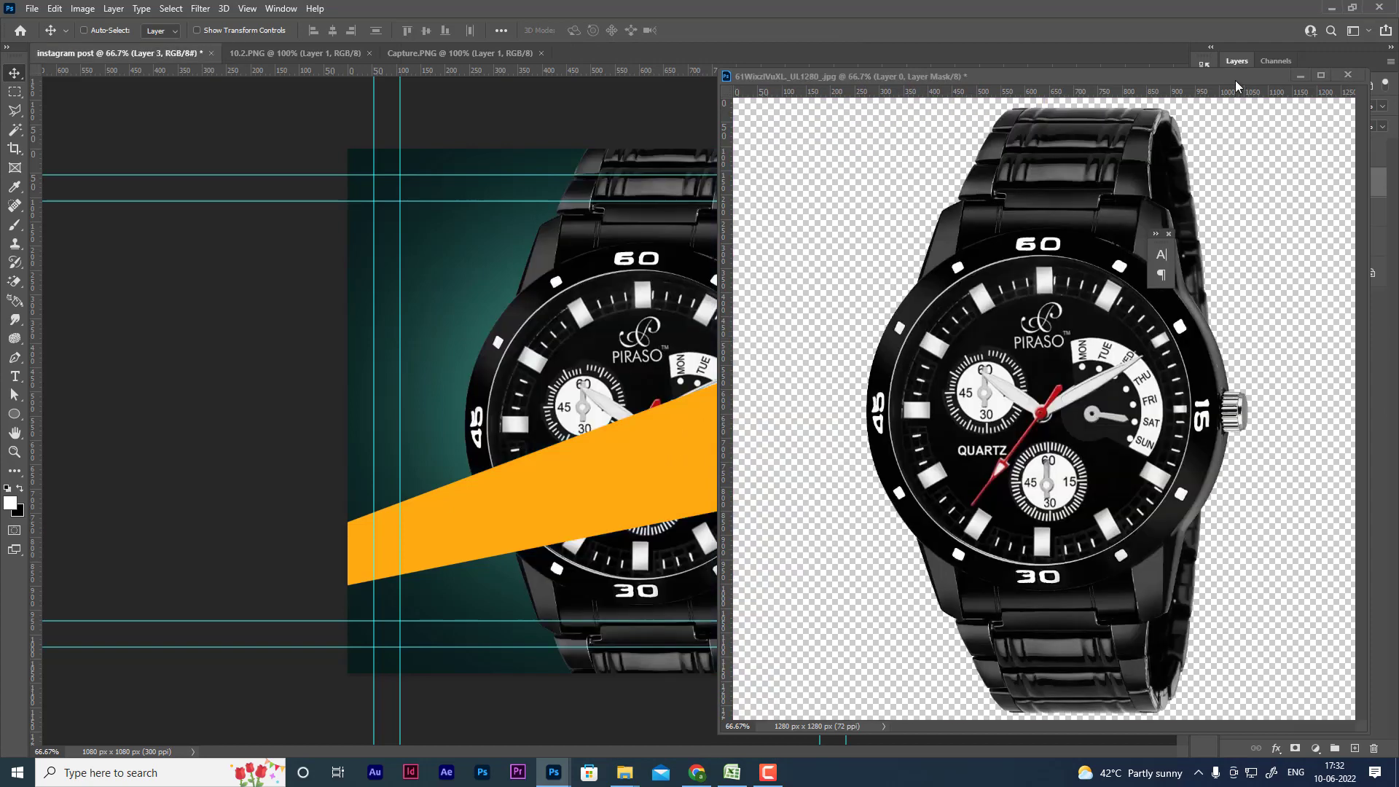
pyautogui.moveTo(1235, 81); pyautogui.dragTo(1105, 147)
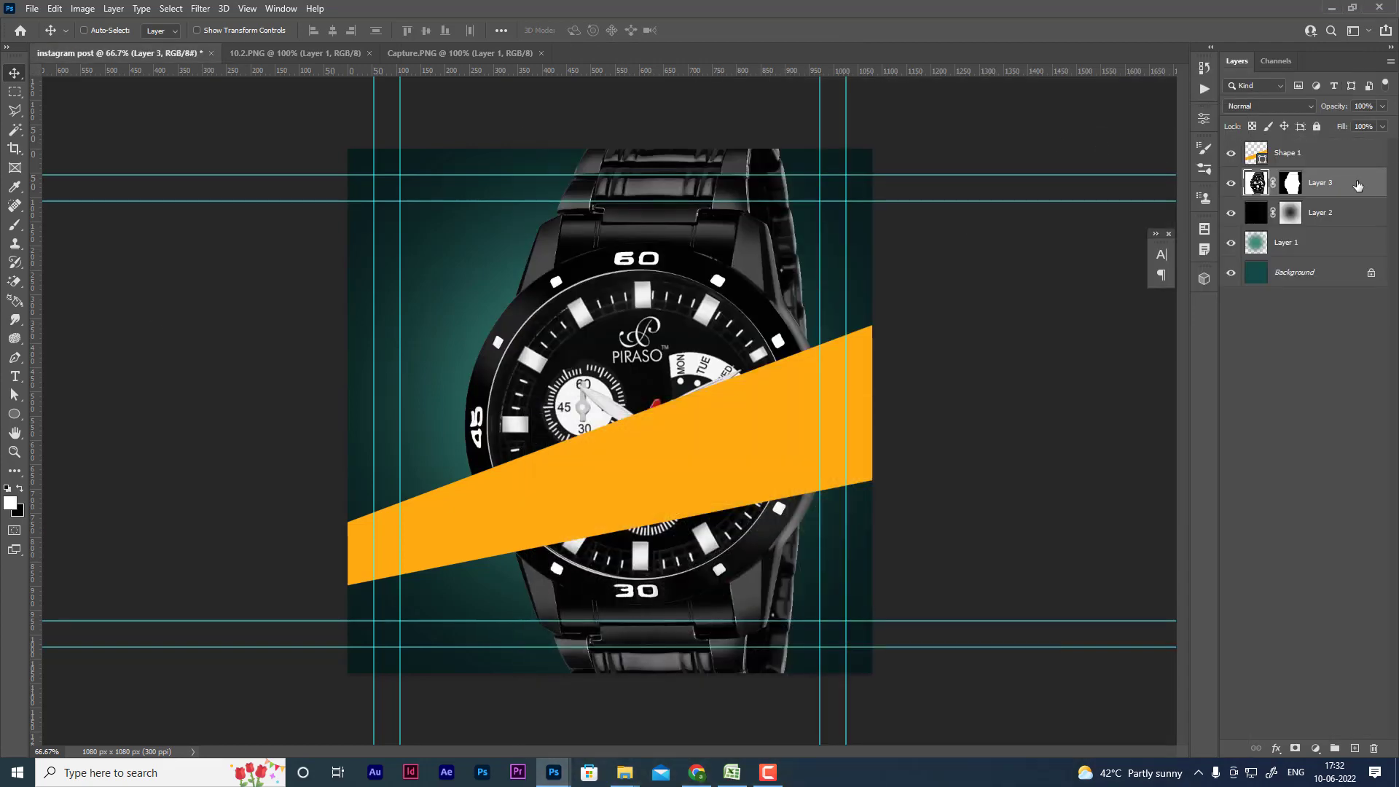
pyautogui.moveTo(1358, 185); pyautogui.dragTo(1330, 158)
# Step: Convert the watch layer into a smart object
pyautogui.hotkey('ctrl', 't')
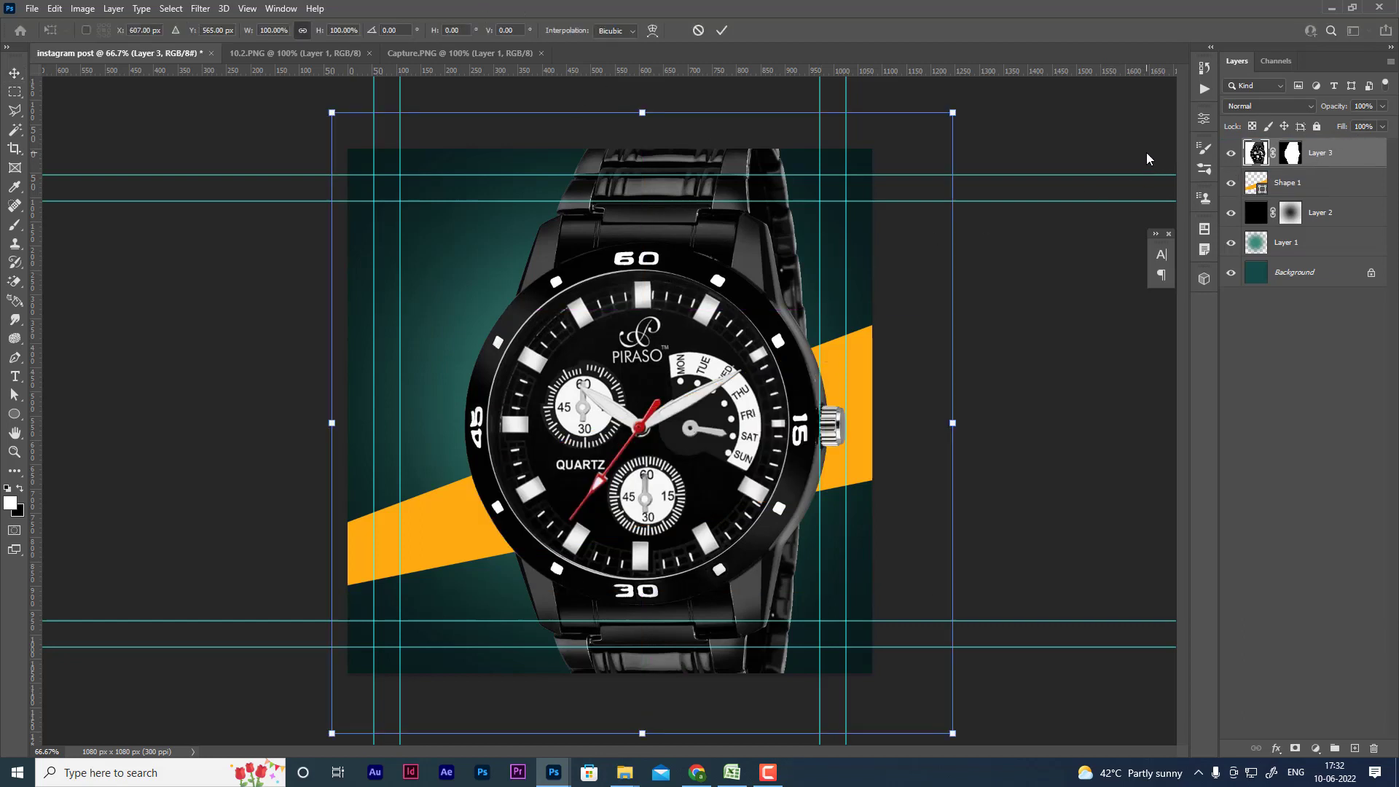
pyautogui.press('Return')
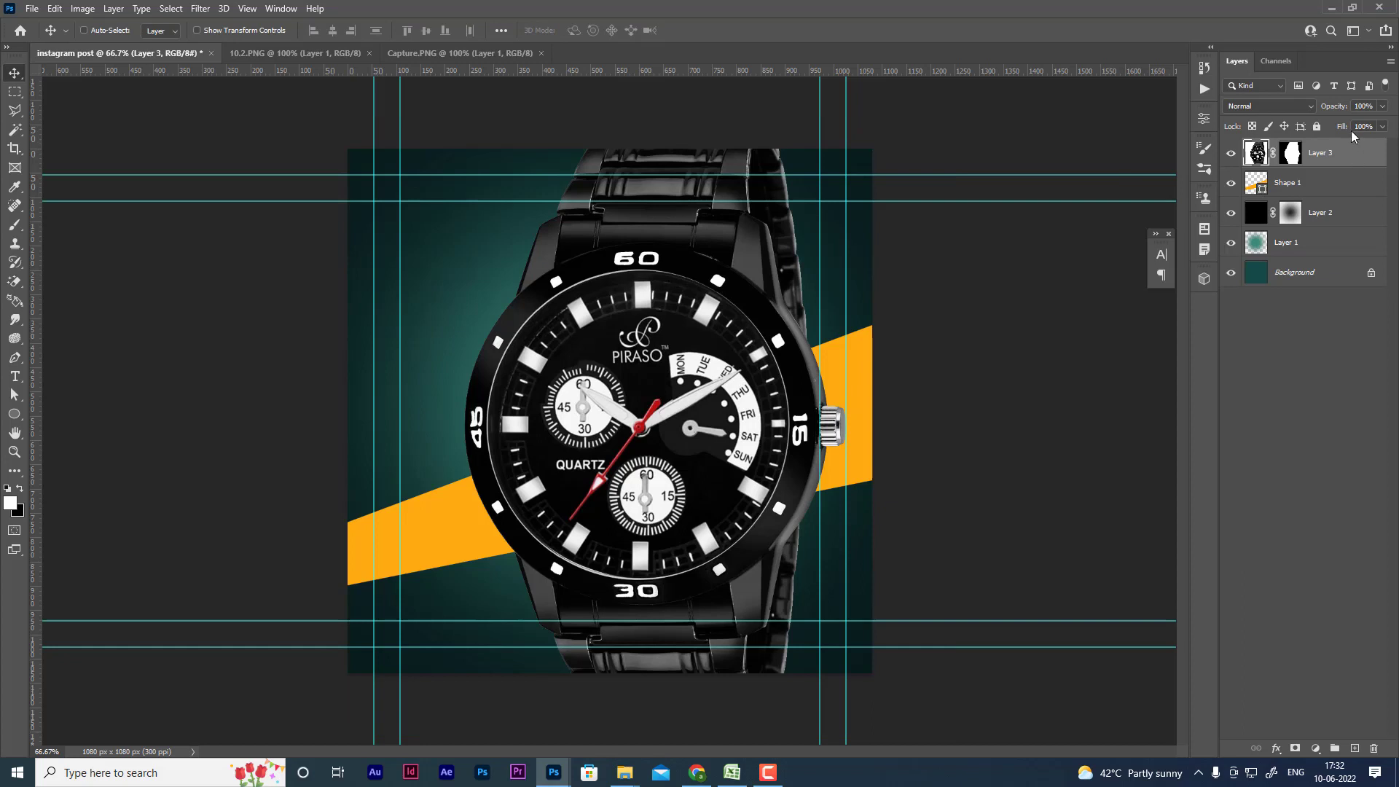
pyautogui.rightClick(1363, 158)
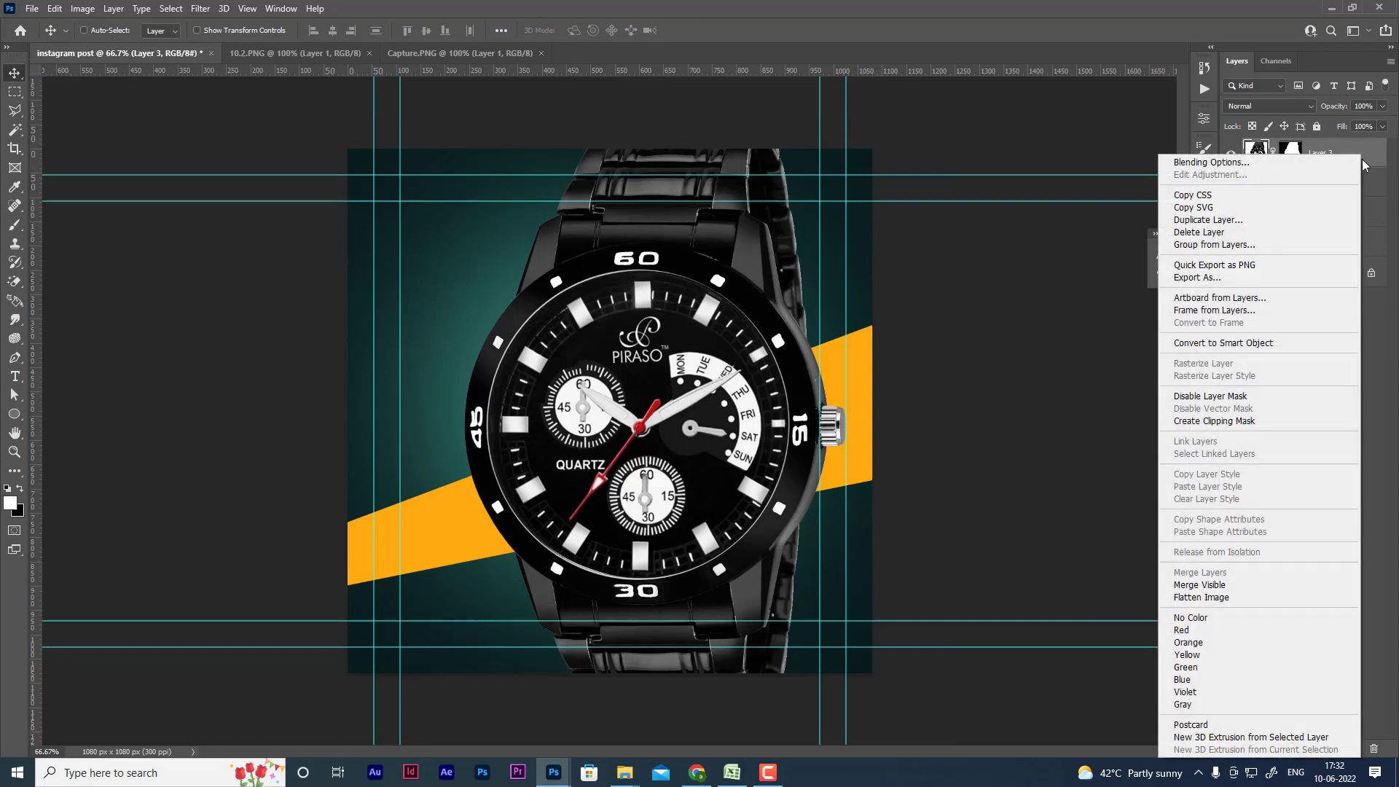
pyautogui.click(1208, 343)
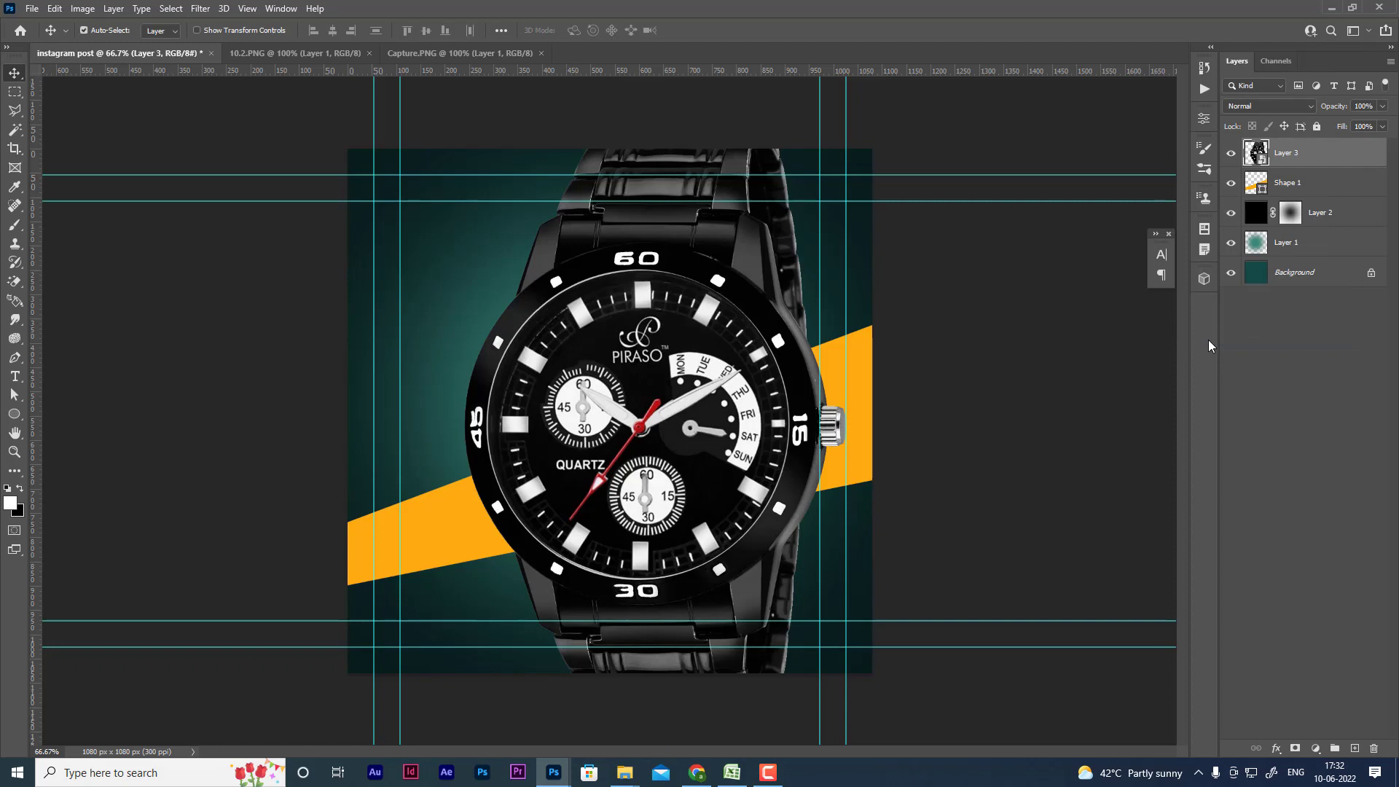
# Step: Scale the watch proportionally to 45% and centre it over the yellow band
pyautogui.hotkey('ctrl', 't')
pyautogui.click(315, 31)
pyautogui.write('92')
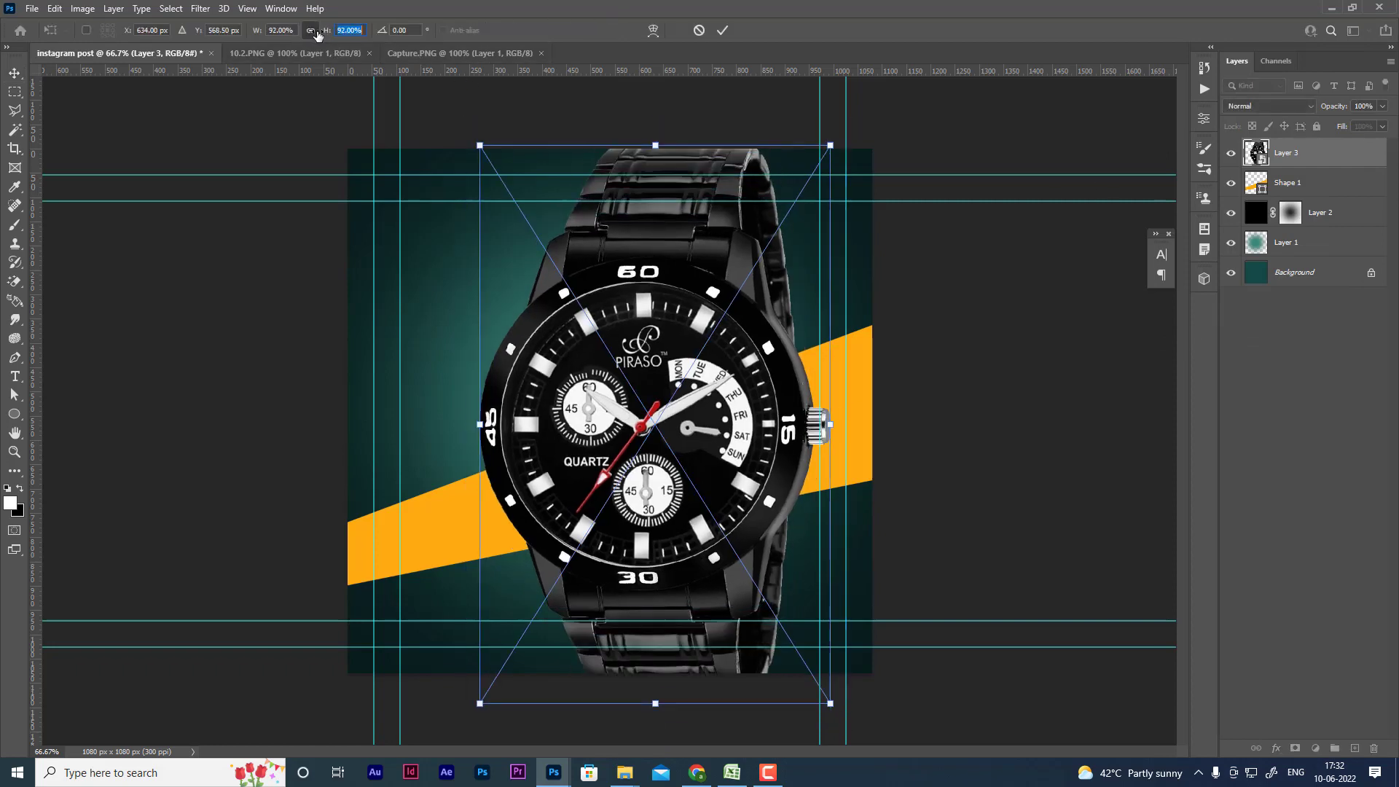
pyautogui.moveTo(327, 31); pyautogui.dragTo(288, 36)
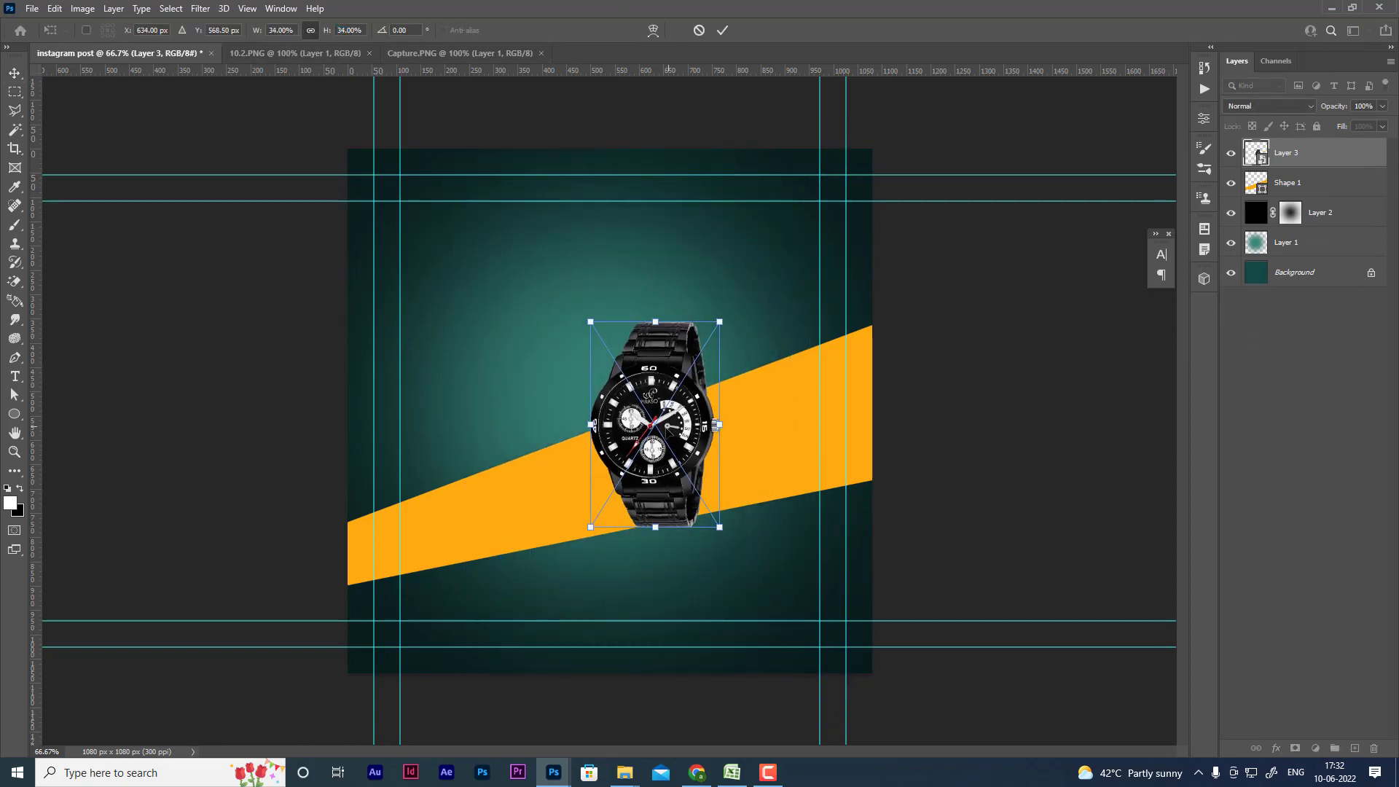
pyautogui.moveTo(645, 427); pyautogui.dragTo(599, 397)
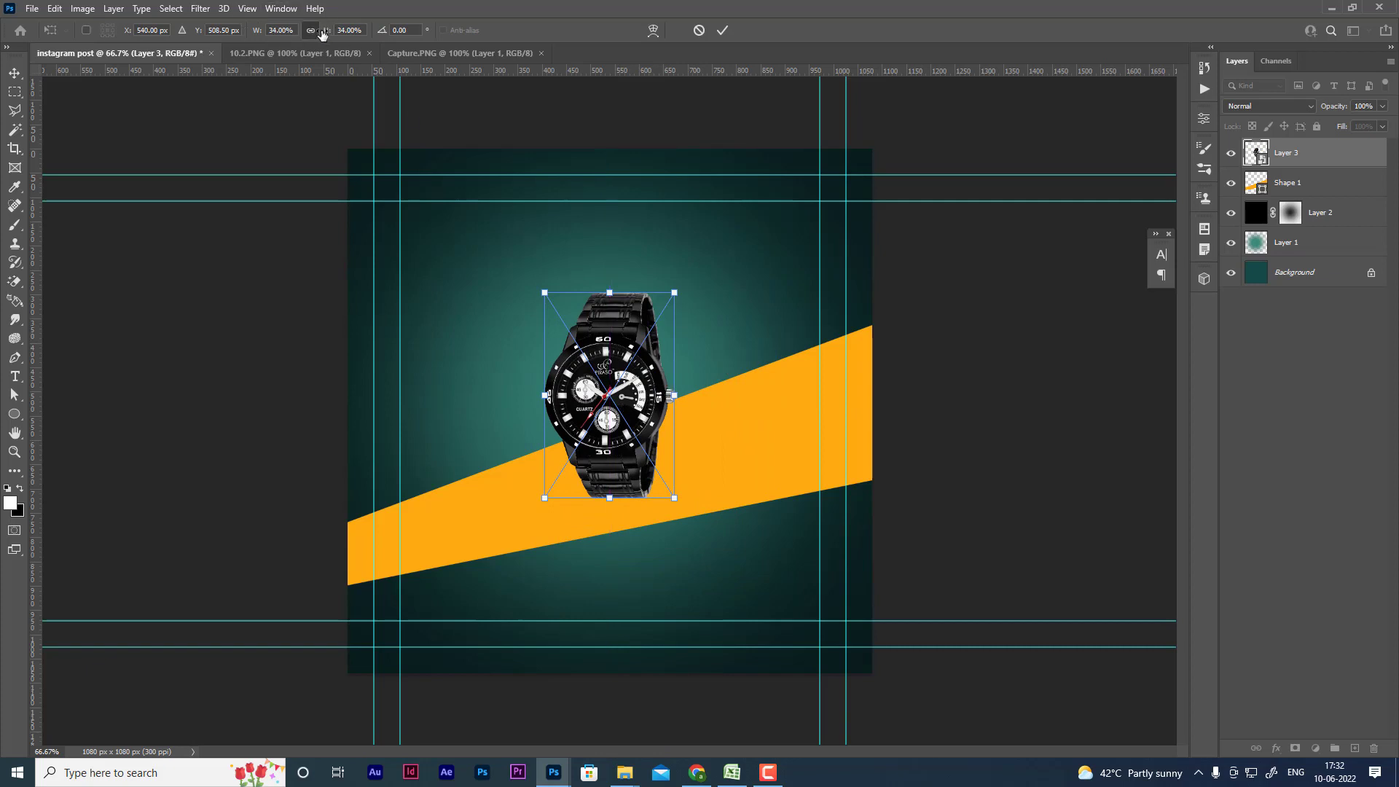
pyautogui.moveTo(321, 34); pyautogui.dragTo(337, 34)
pyautogui.moveTo(628, 414); pyautogui.dragTo(625, 397)
pyautogui.moveTo(322, 30); pyautogui.dragTo(329, 30)
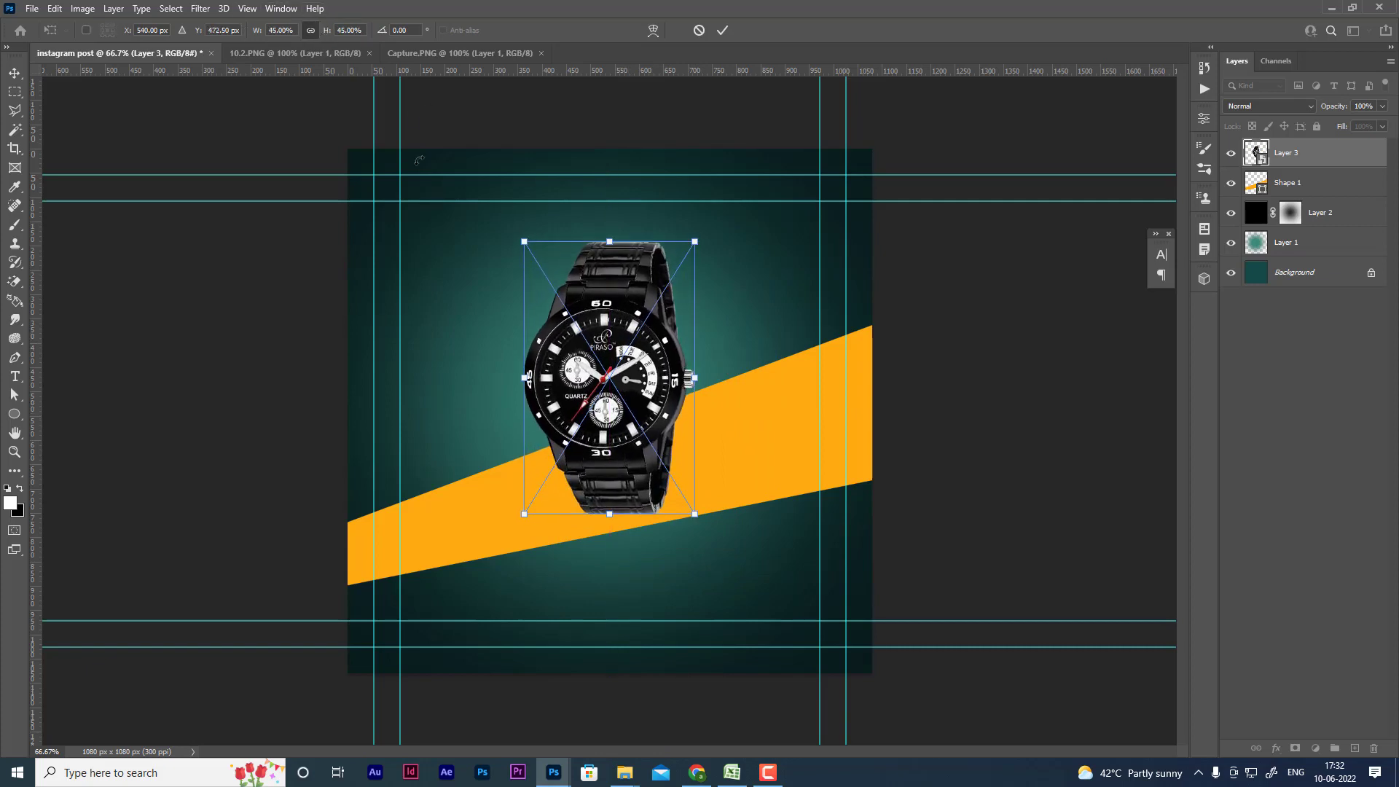
pyautogui.moveTo(650, 429); pyautogui.dragTo(637, 403)
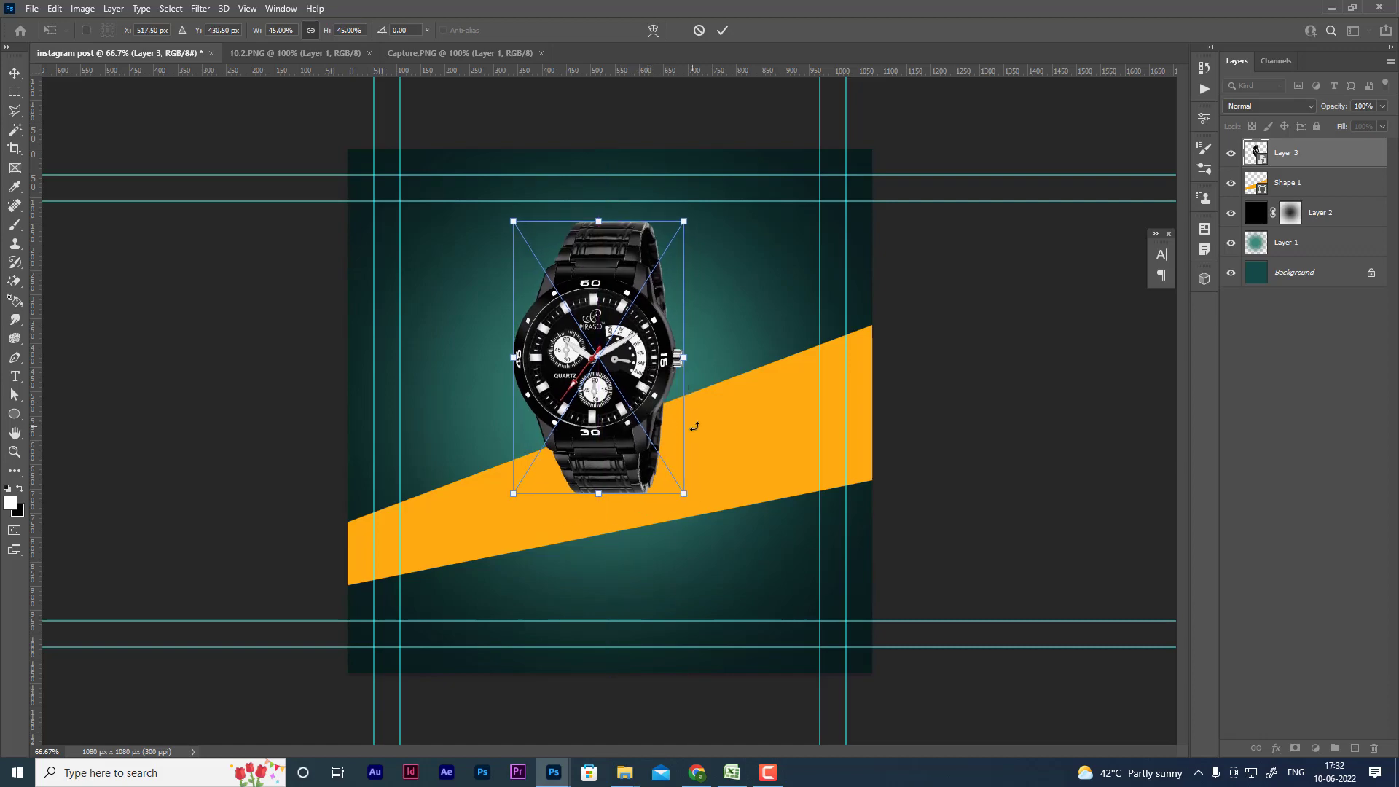
pyautogui.press('Return')
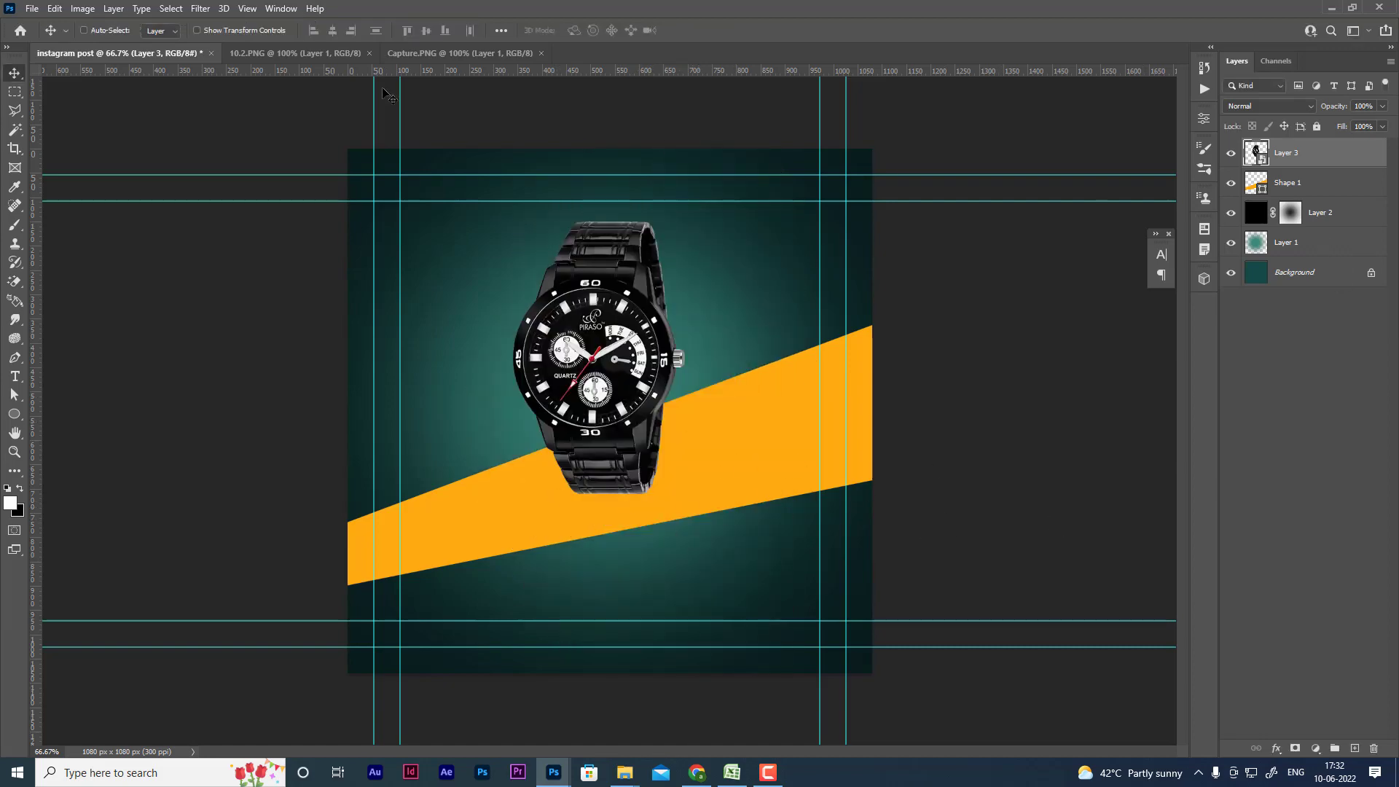
pyautogui.click(452, 53)
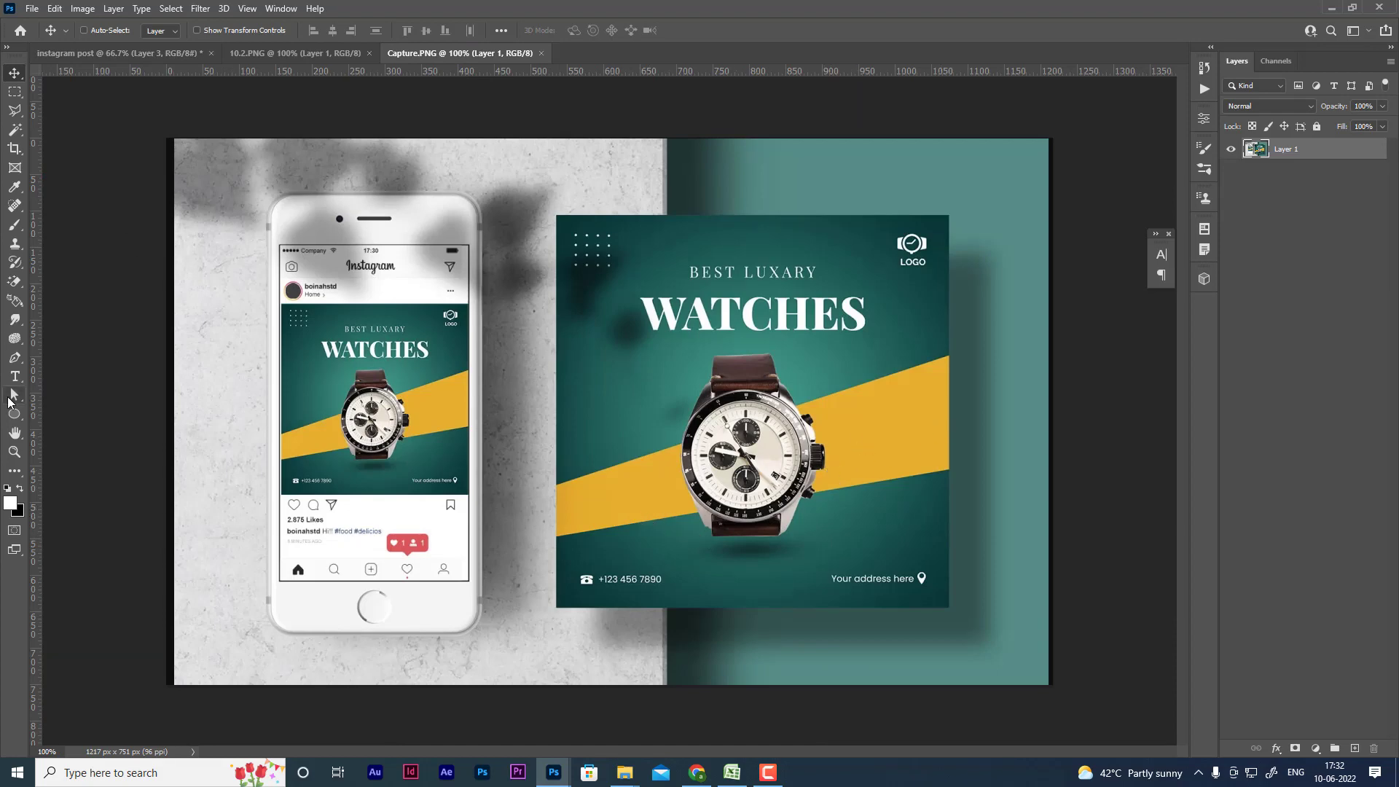
# Step: Sample the golden yellow from Capture.PNG and apply it as Shape 1's fill colour
pyautogui.click(14, 187)
pyautogui.click(897, 418)
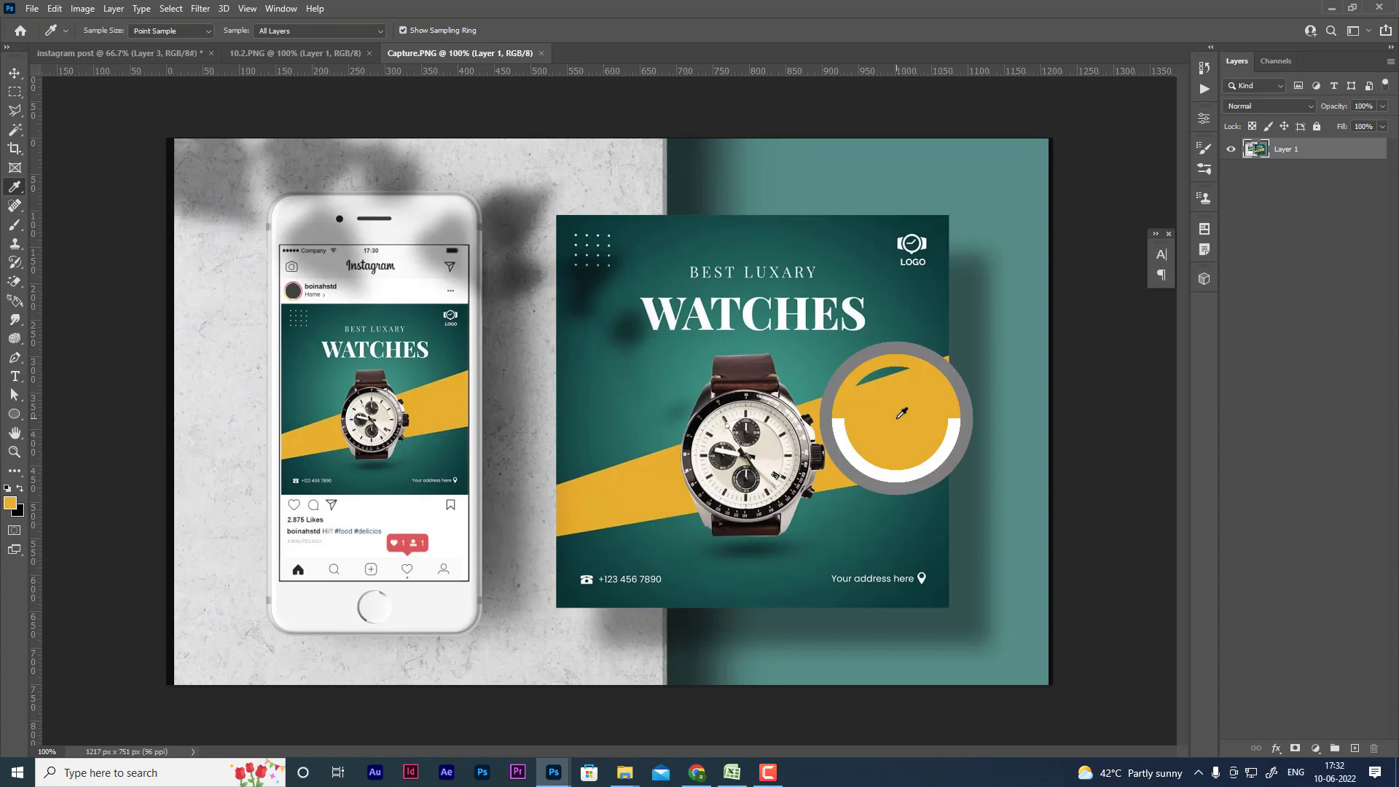
pyautogui.click(140, 55)
pyautogui.click(1278, 187)
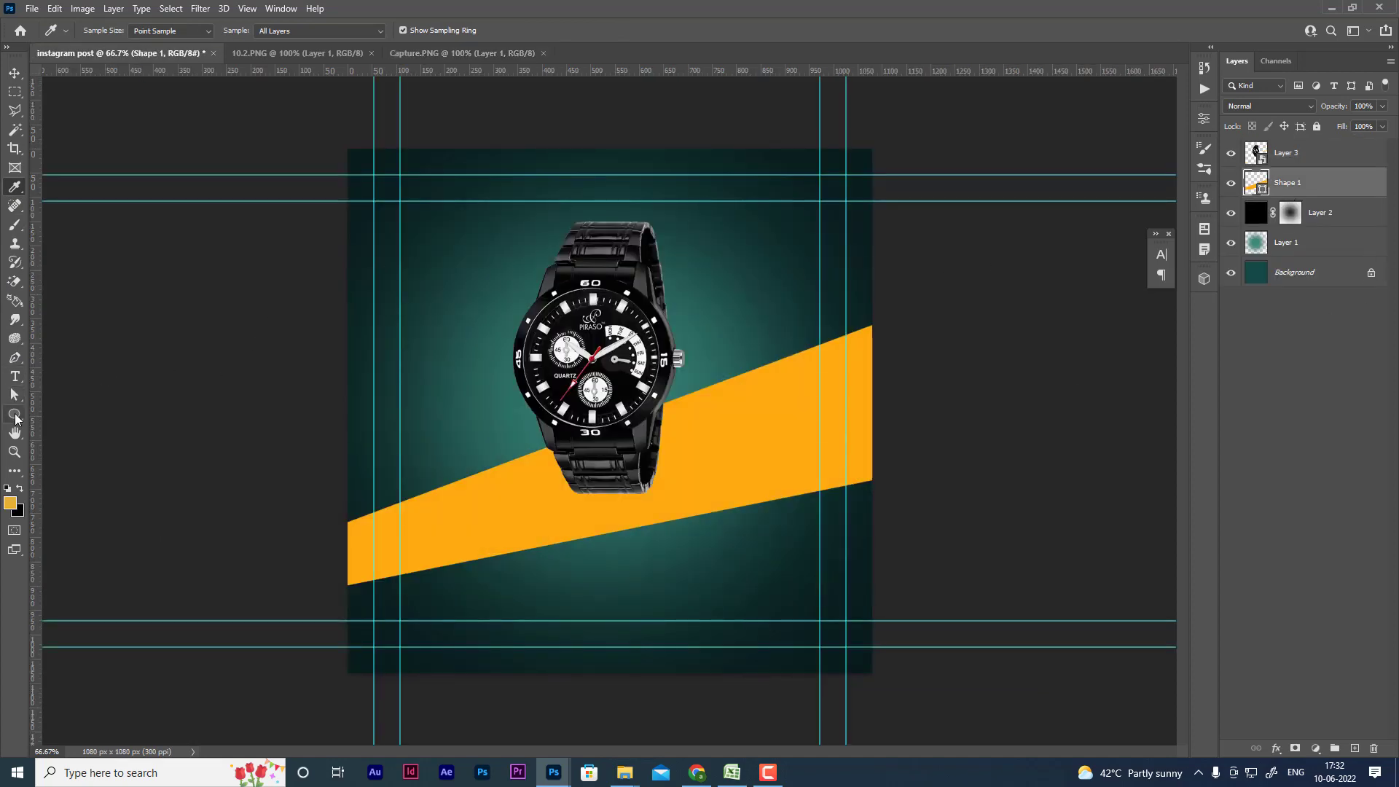
pyautogui.click(13, 413)
pyautogui.click(164, 30)
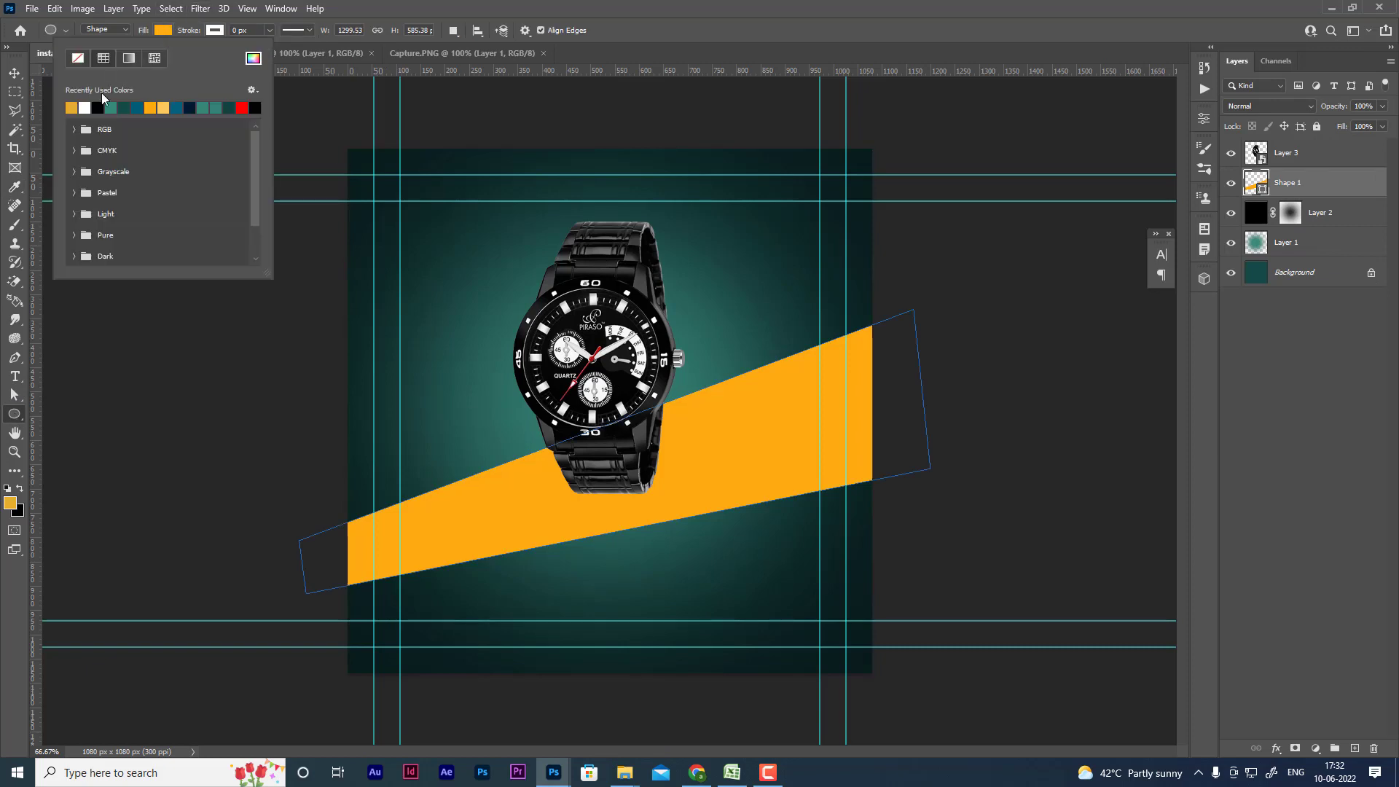
pyautogui.click(14, 74)
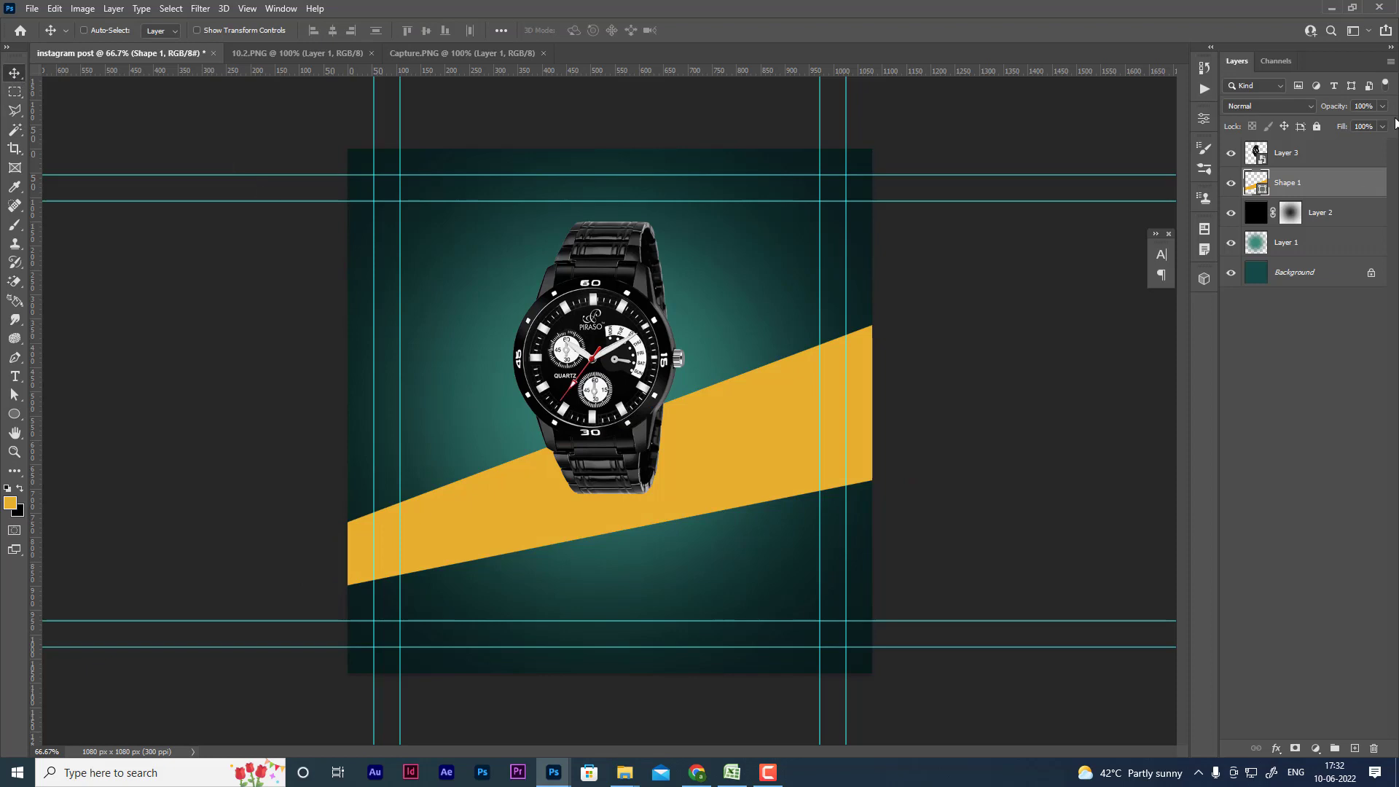
# Step: Lower the watch over the yellow band and nudge it right three times to centre it
pyautogui.click(1309, 161)
pyautogui.moveTo(622, 428); pyautogui.dragTo(623, 477)
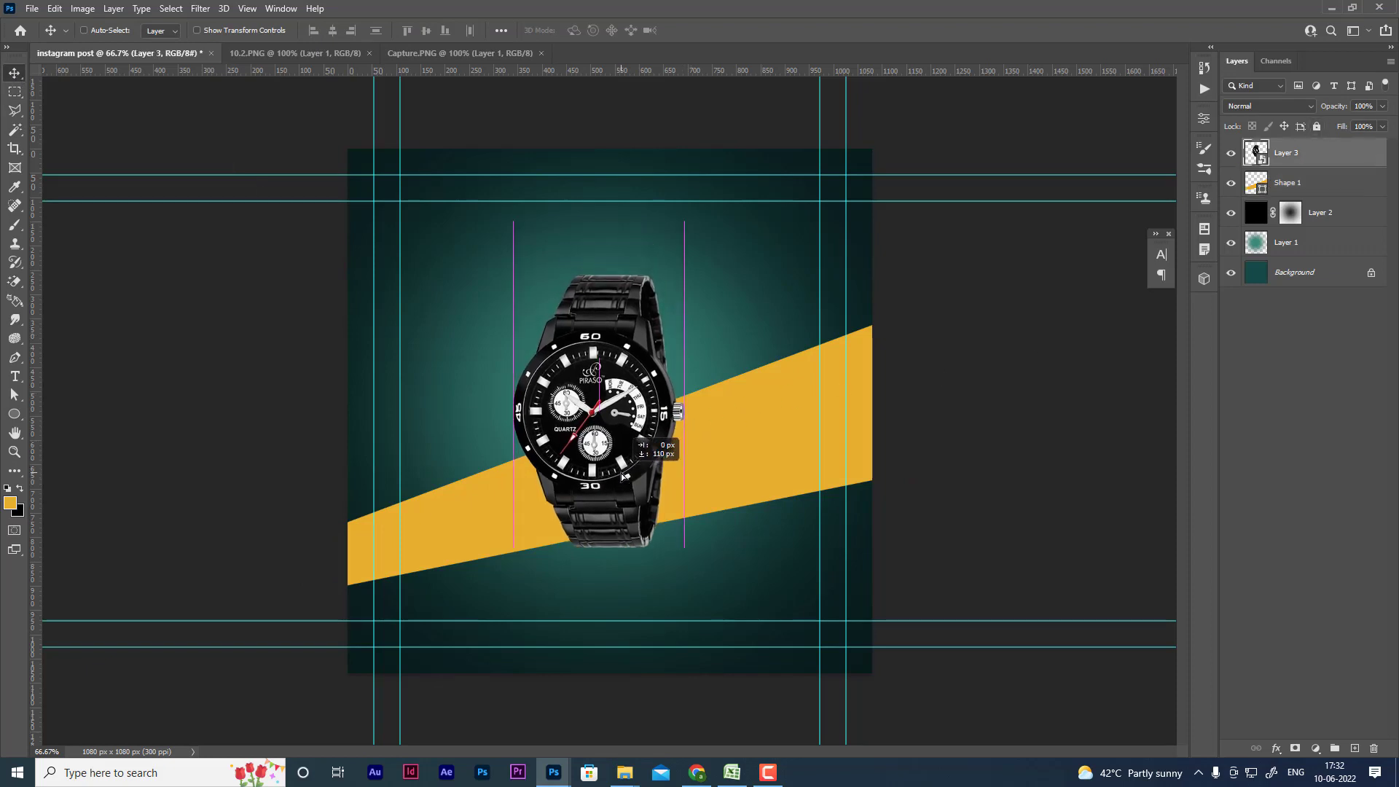
pyautogui.moveTo(622, 487); pyautogui.dragTo(619, 499)
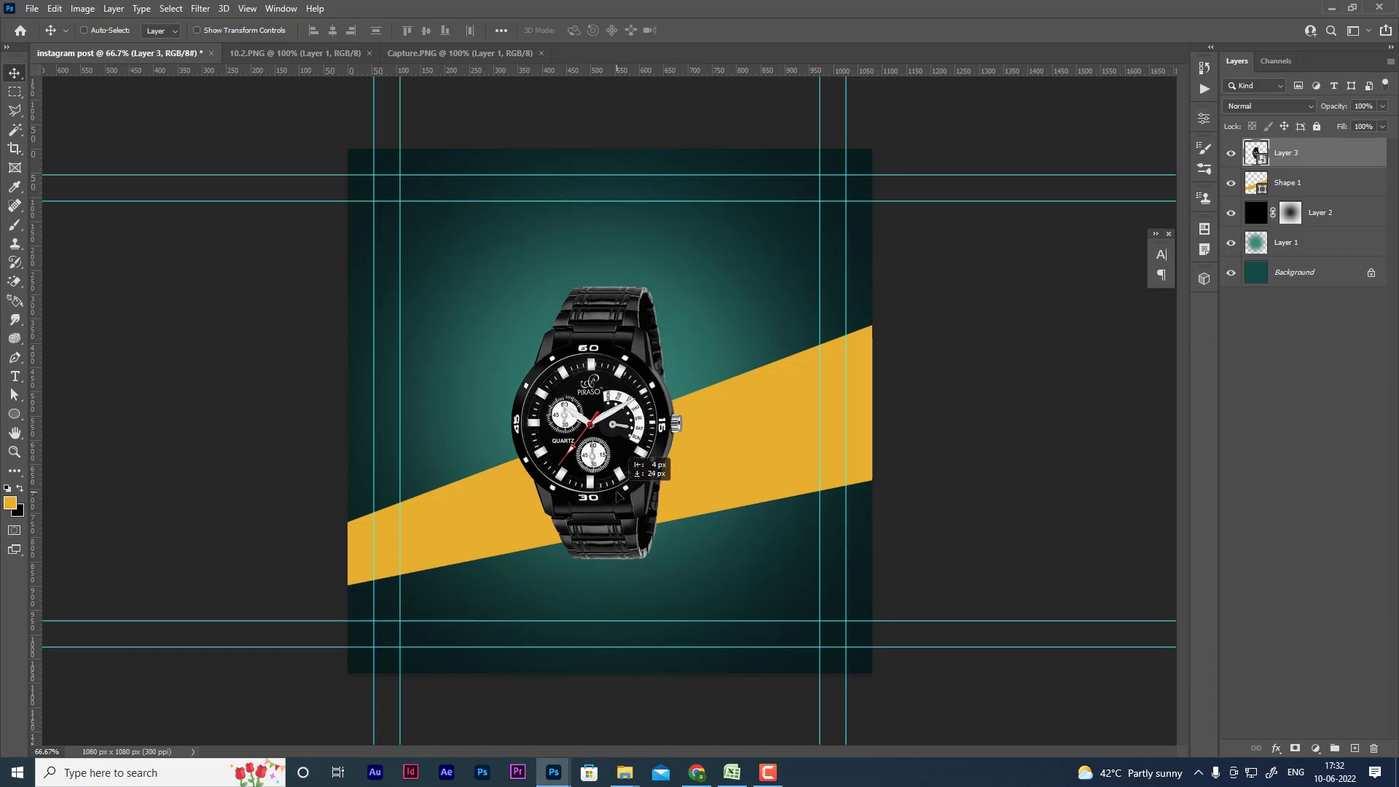
pyautogui.hotkey('ctrl', "'")
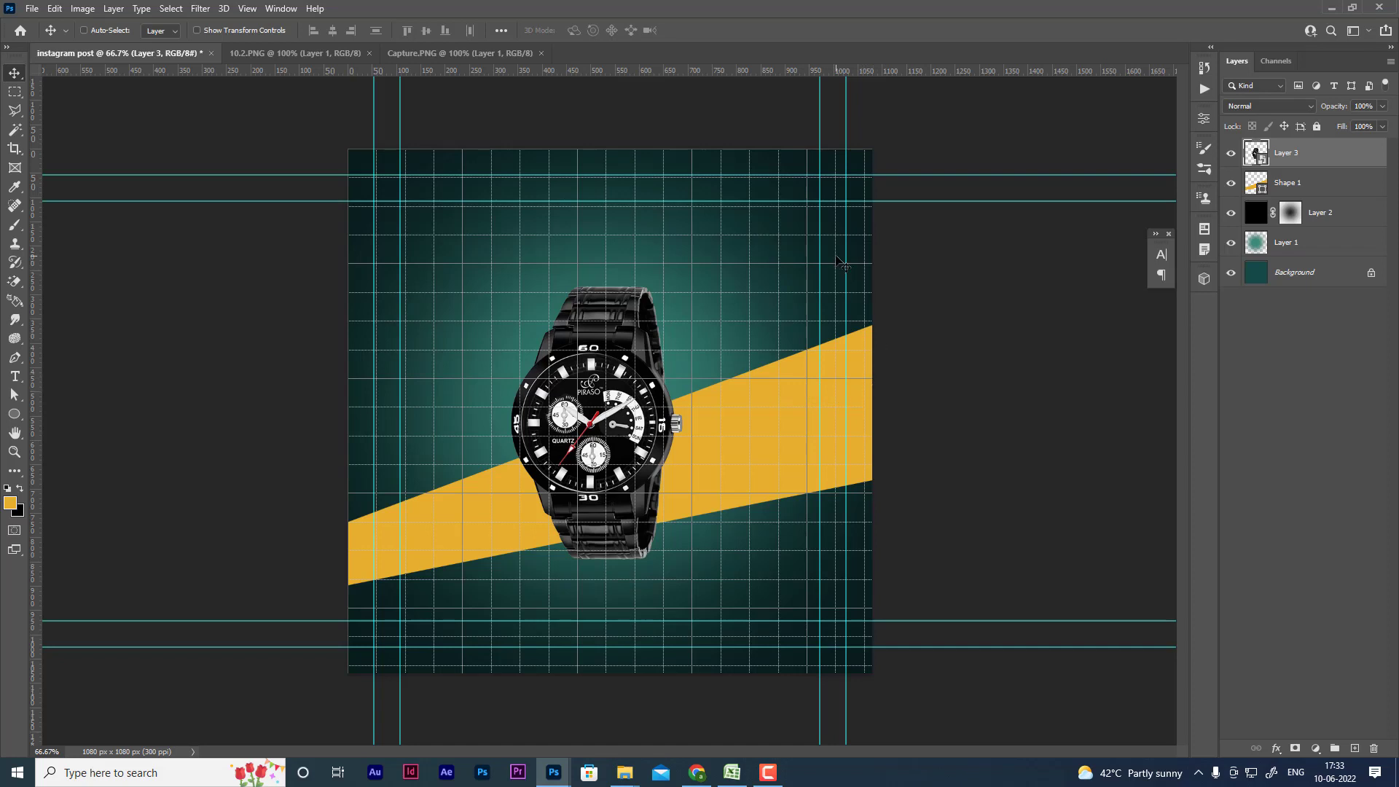
pyautogui.press('Right')
pyautogui.press('Right')
pyautogui.press('Right')
pyautogui.press('Right')
pyautogui.press('Right')
pyautogui.press('Right')
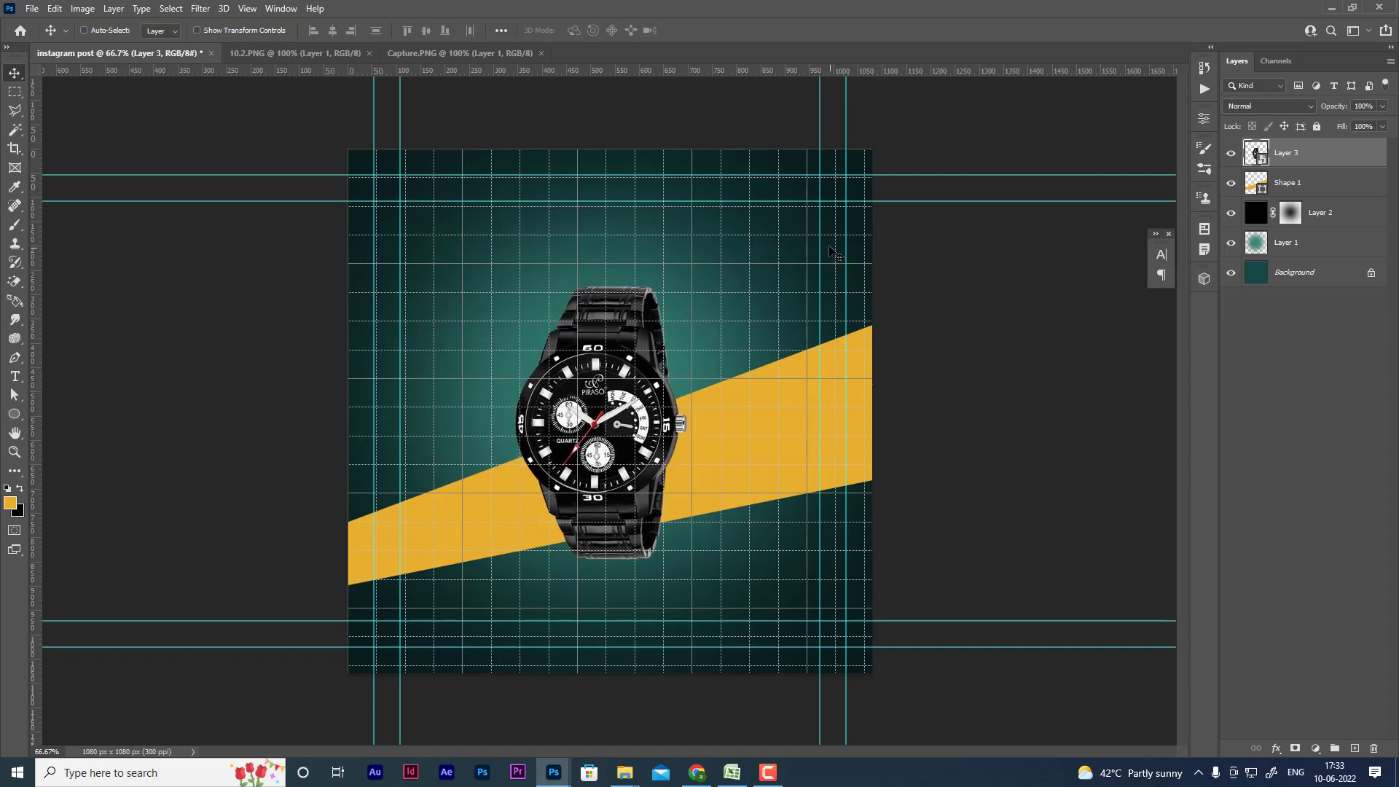
pyautogui.press('Right')
pyautogui.press('Right')
pyautogui.press('Right')
pyautogui.press('Right')
pyautogui.press('Right')
pyautogui.press('Right')
pyautogui.press('Right')
pyautogui.press('Right')
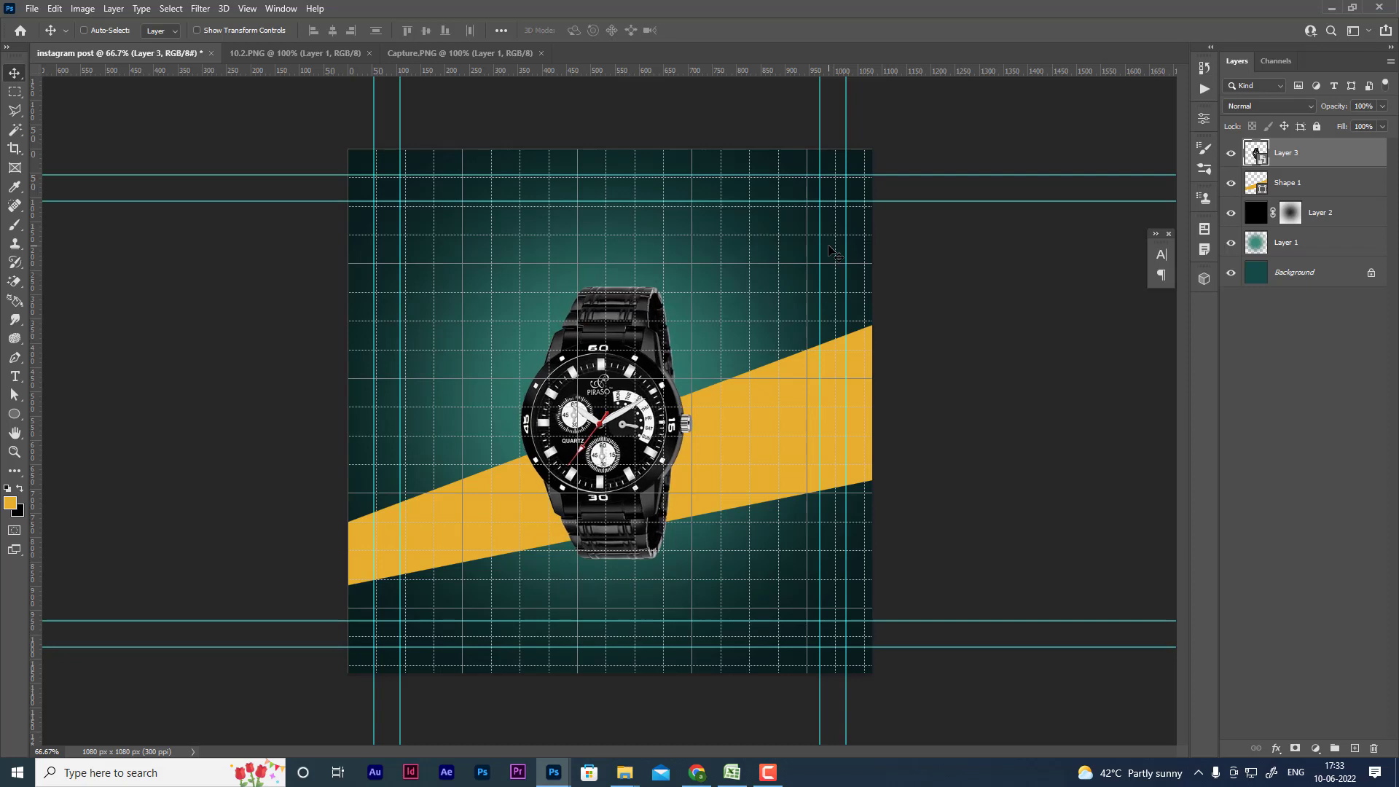
pyautogui.press('Right')
pyautogui.press('Right')
pyautogui.press('Right')
pyautogui.press('Right')
pyautogui.press('Right')
pyautogui.press('Right')
pyautogui.press('Right')
pyautogui.press('Right')
pyautogui.press('Right')
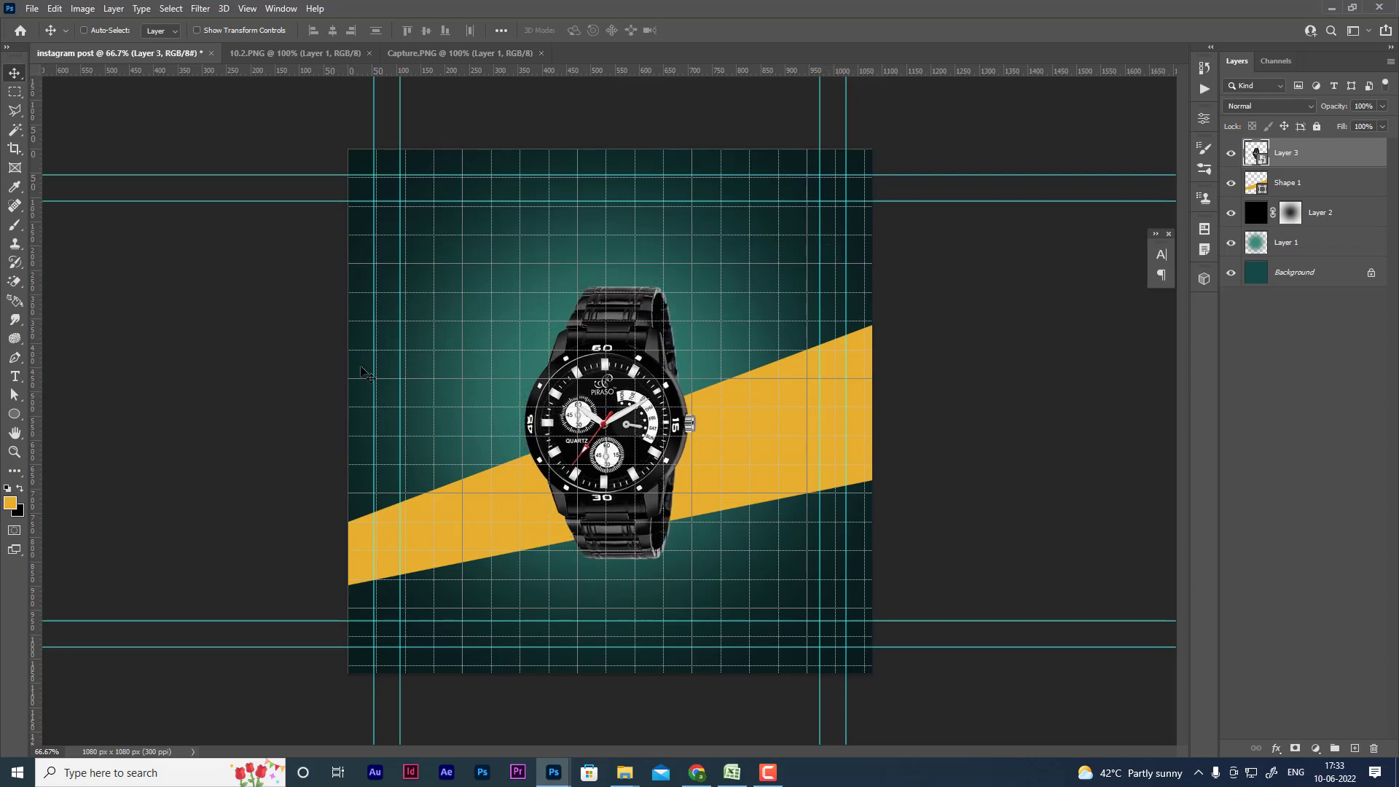
# Step: Check the post at 100% and against the reference mockup, then add a new empty layer
pyautogui.hotkey('ctrl', '1')
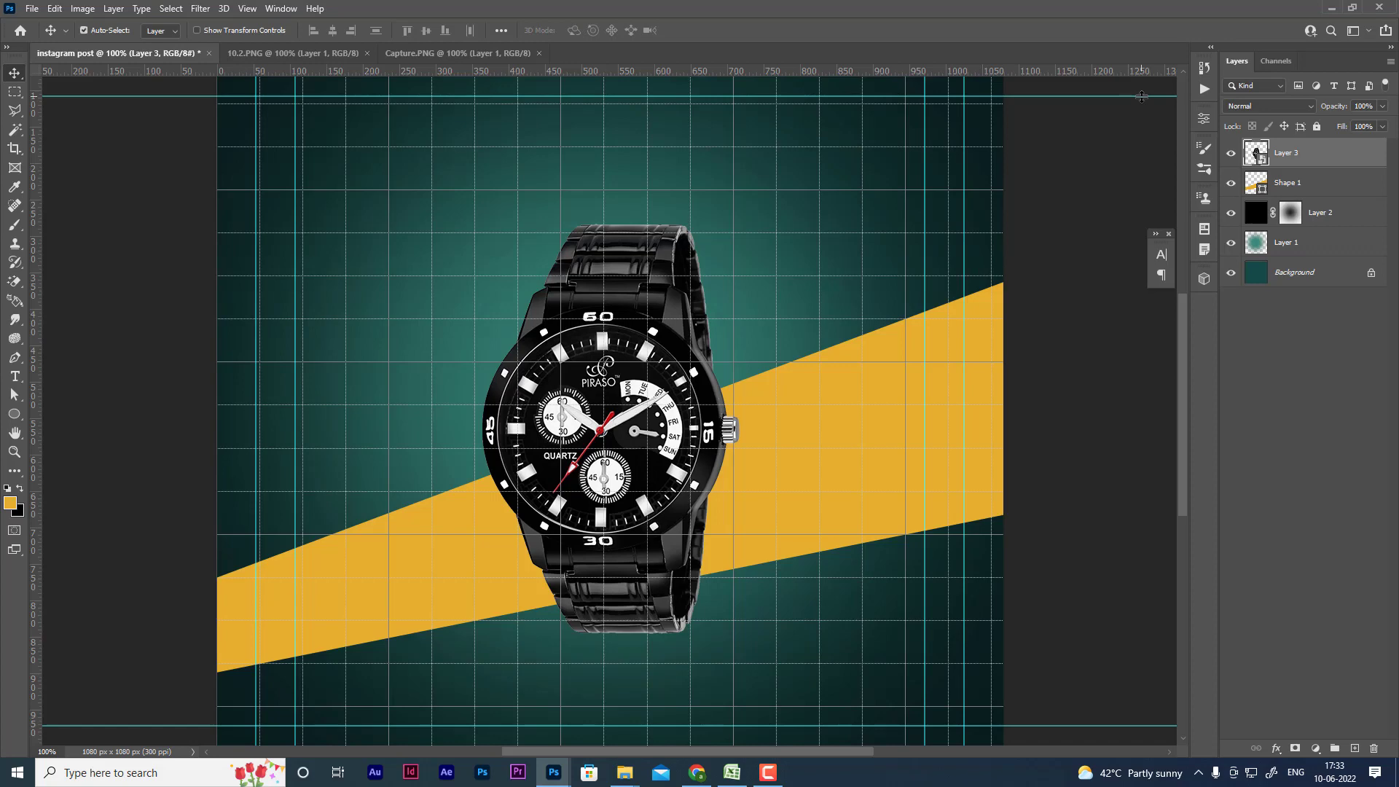
pyautogui.hotkey('ctrl', '-')
pyautogui.hotkey('ctrl', '-')
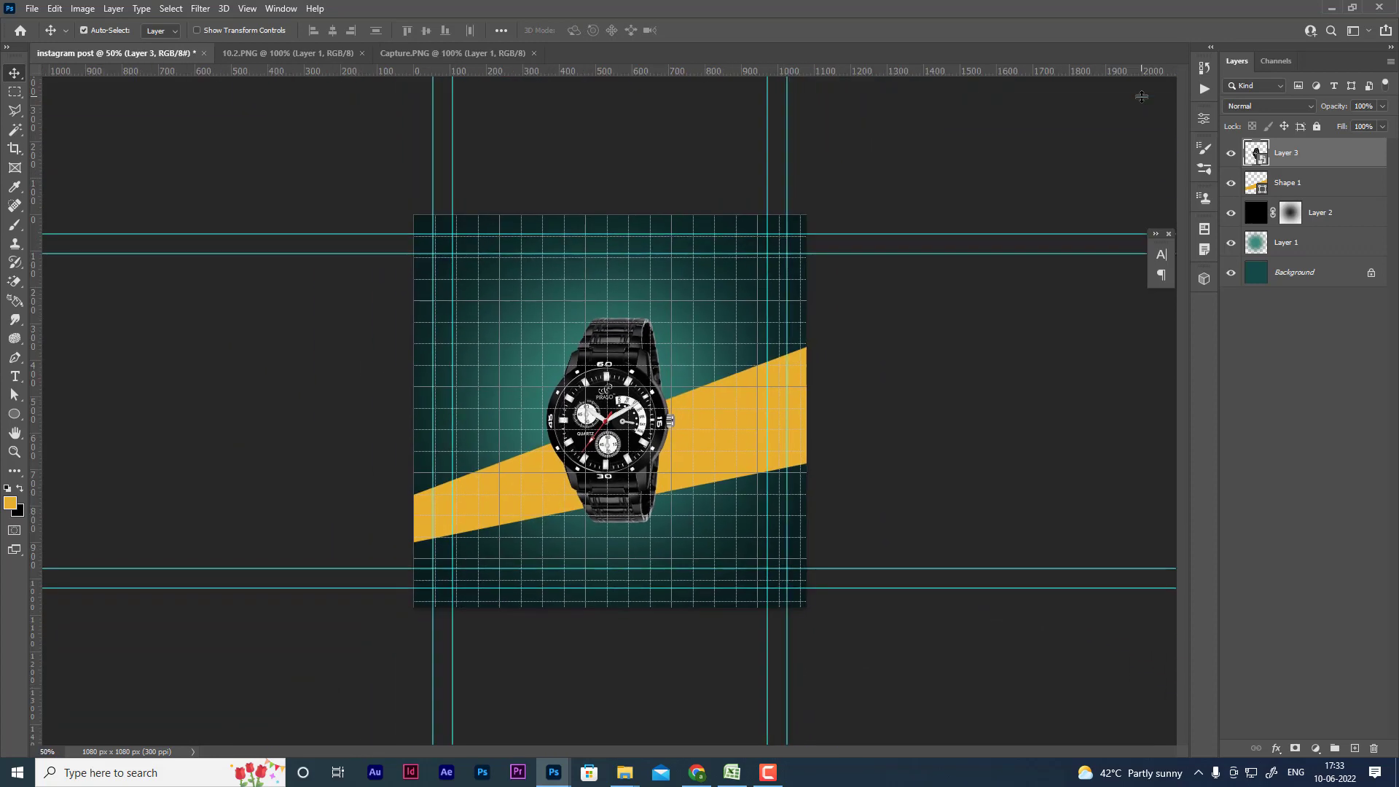
pyautogui.hotkey('ctrl', "'")
pyautogui.click(409, 55)
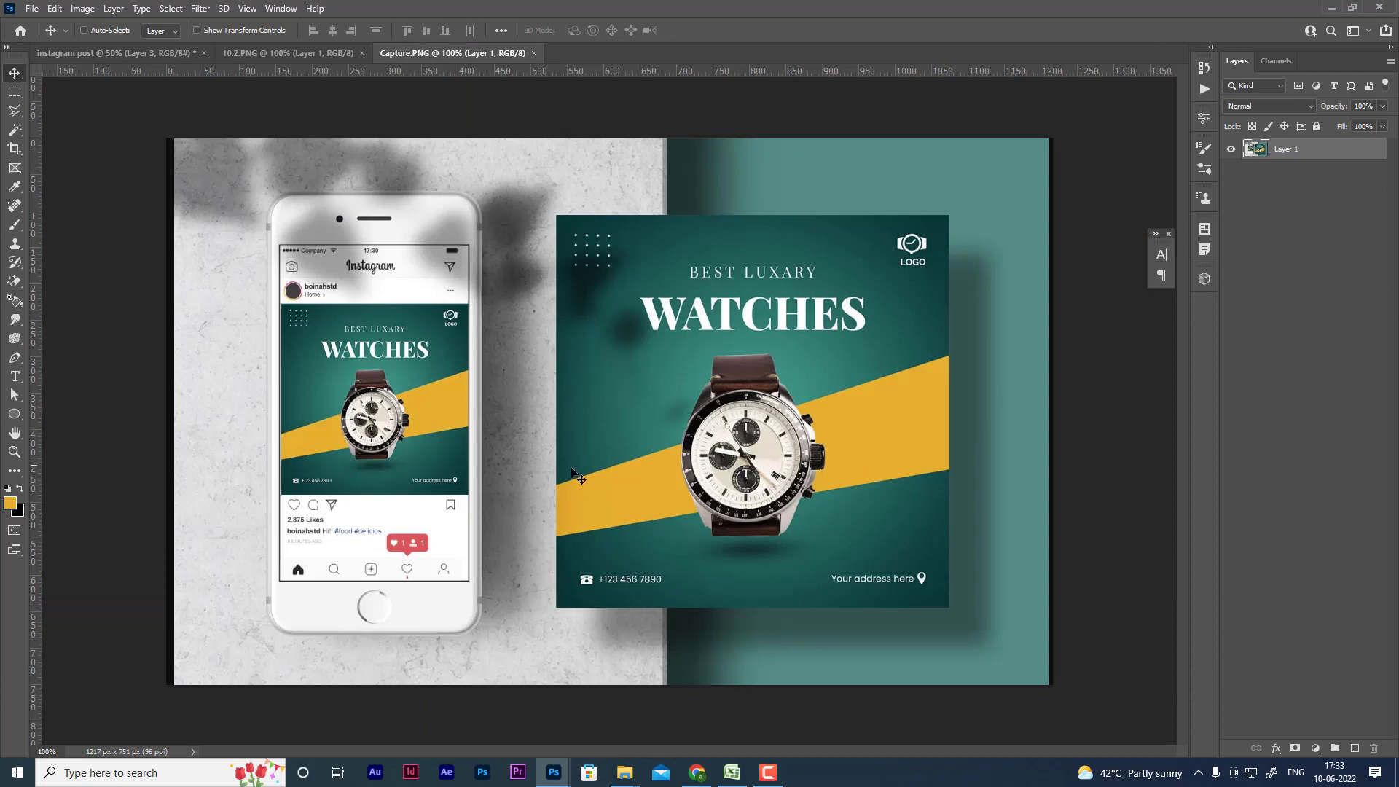
pyautogui.click(117, 53)
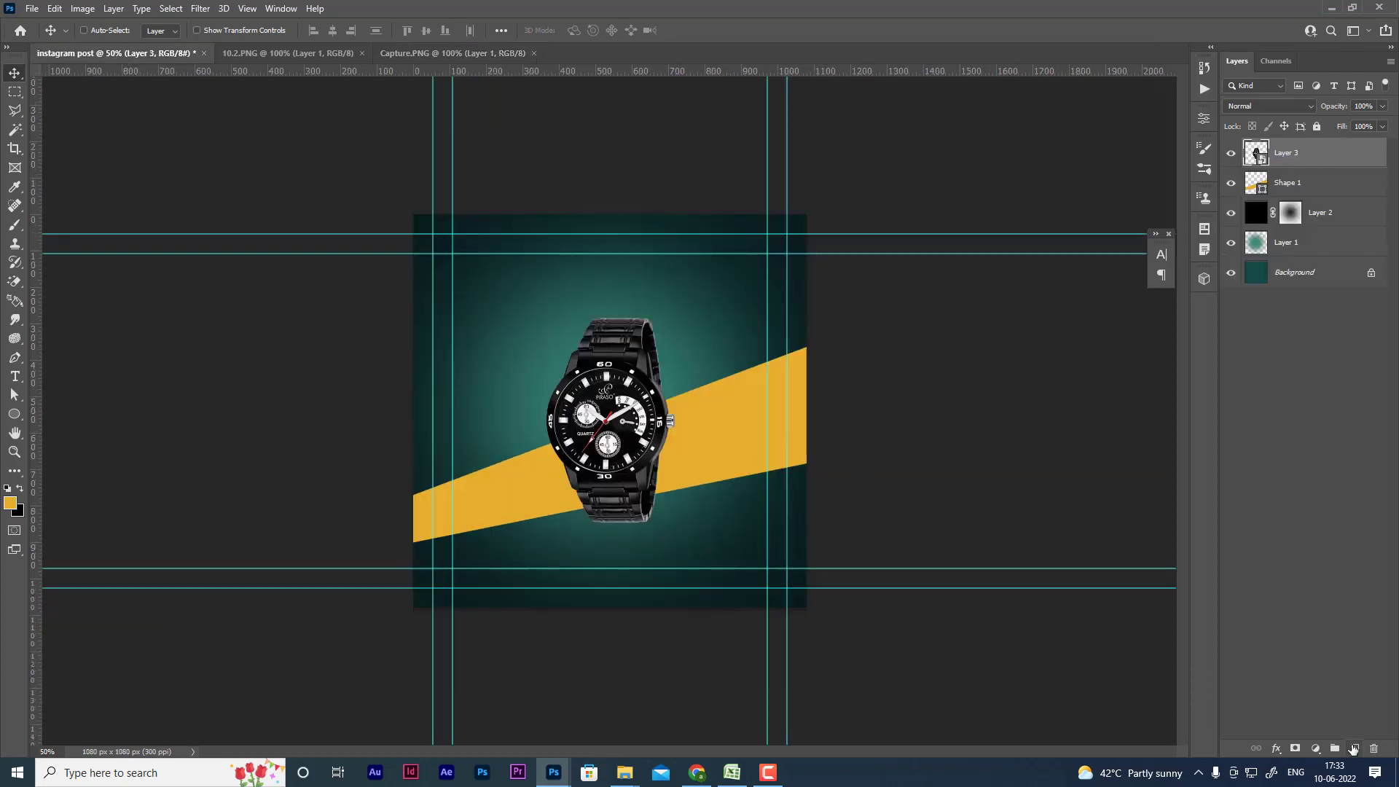
pyautogui.click(1355, 749)
# Step: Move the new layer below the watch and fill a flat black oval selection beneath it
pyautogui.moveTo(1279, 150); pyautogui.dragTo(1281, 196)
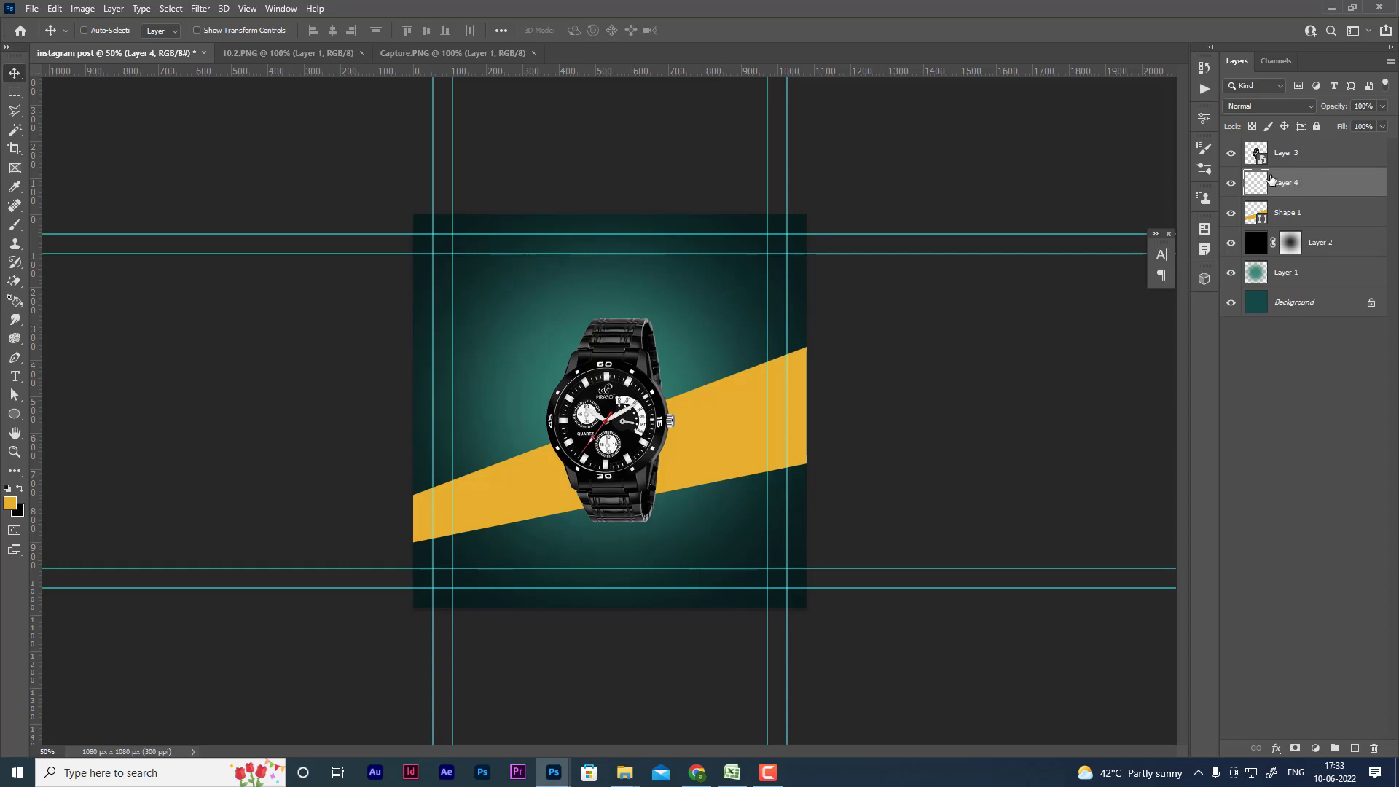
pyautogui.moveTo(15, 91); pyautogui.dragTo(59, 108)
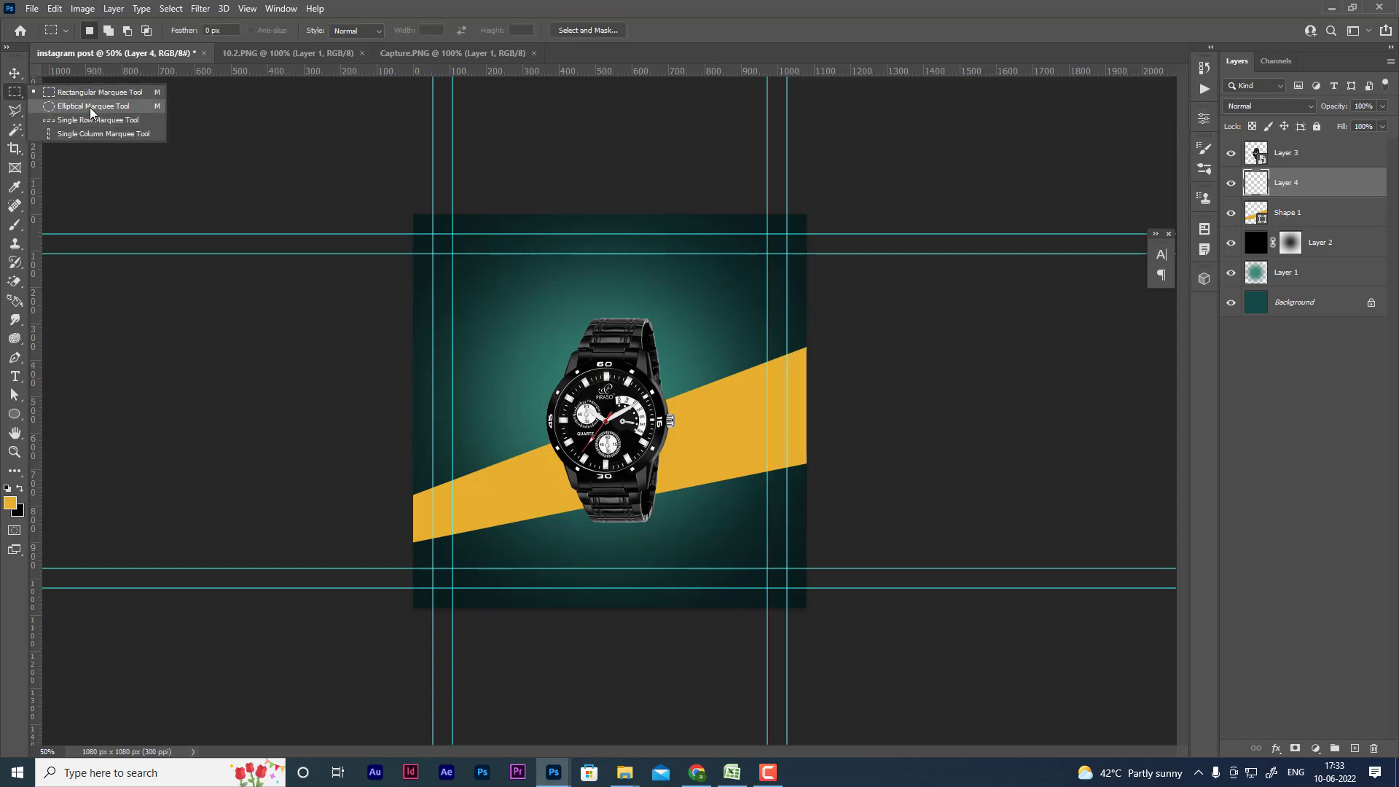
pyautogui.click(58, 107)
pyautogui.moveTo(581, 525); pyautogui.dragTo(678, 548)
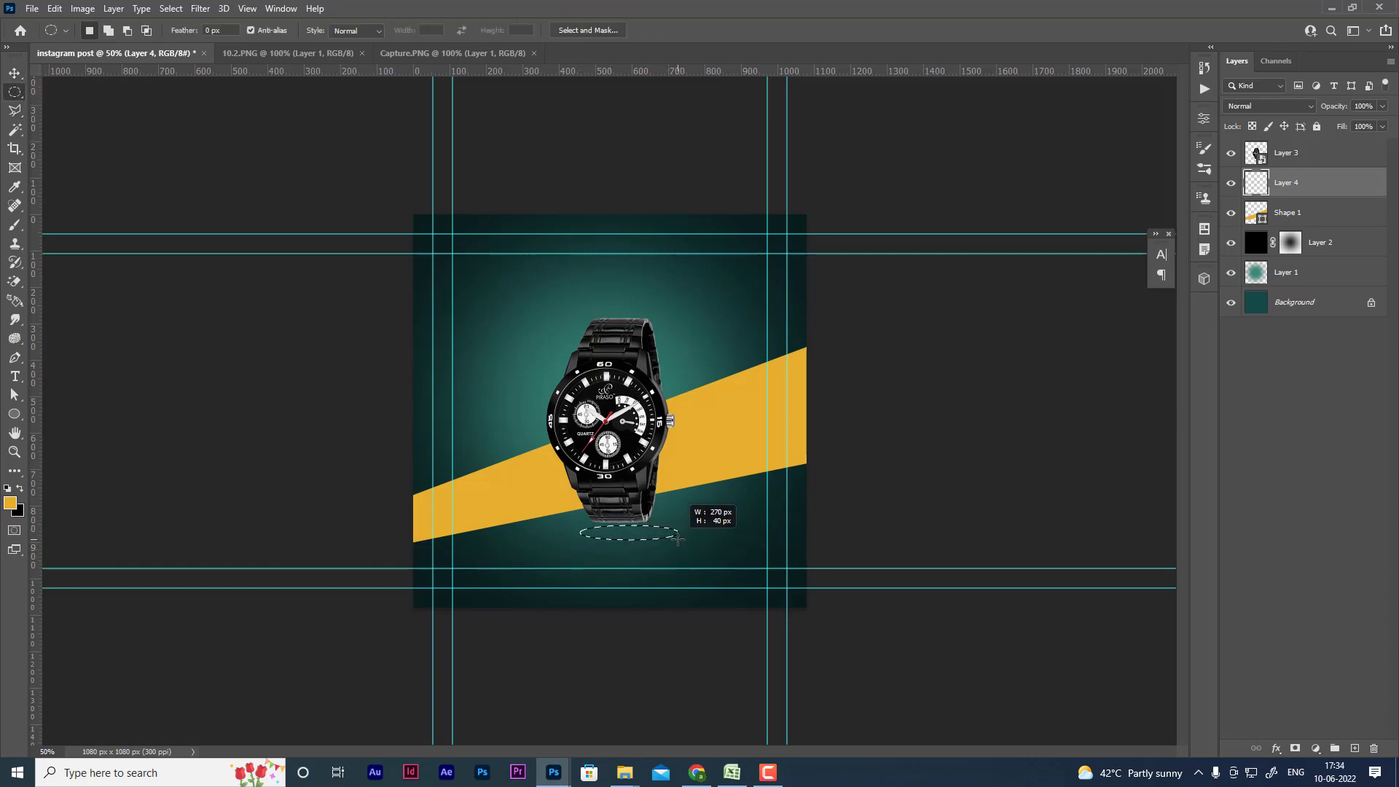
pyautogui.moveTo(678, 548); pyautogui.dragTo(678, 541)
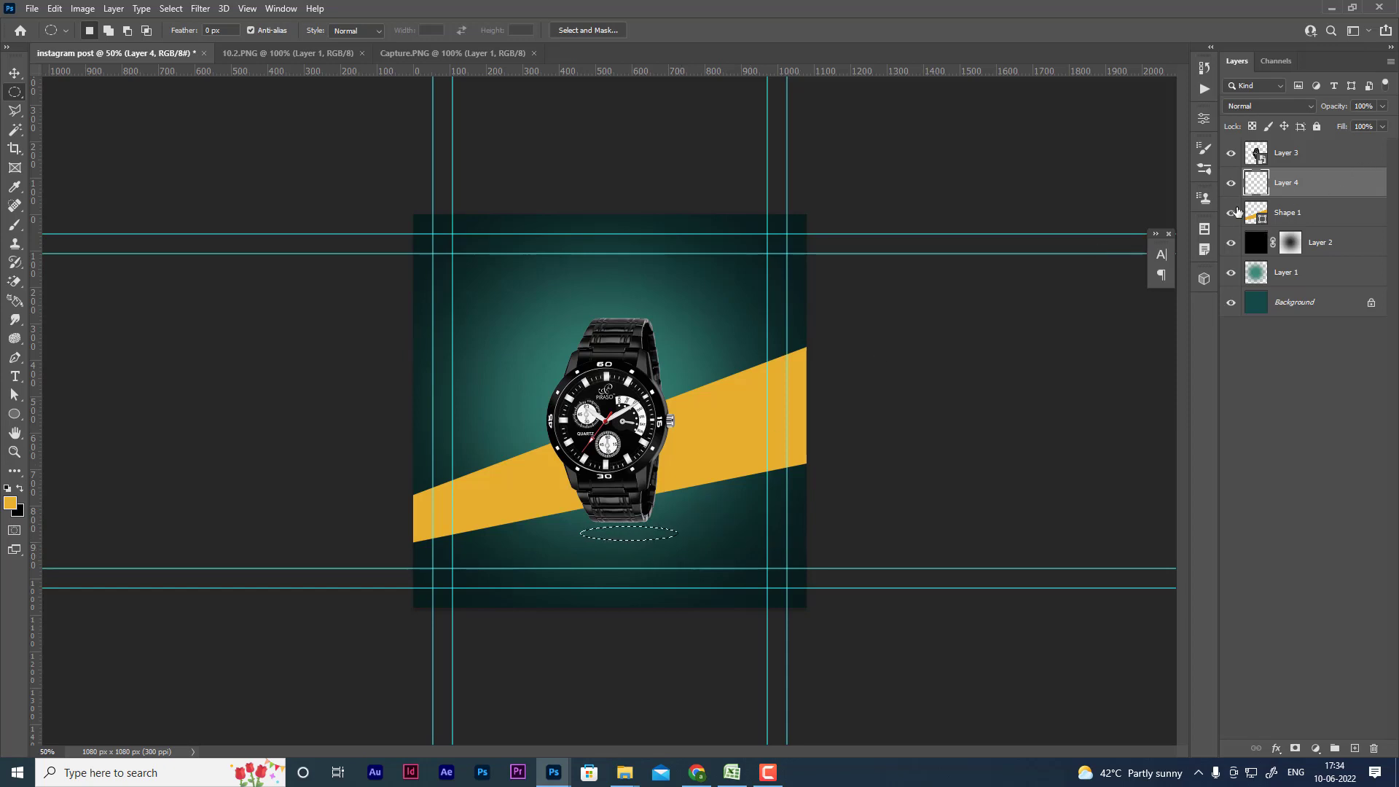
pyautogui.hotkey('ctrl', 'BackSpace')
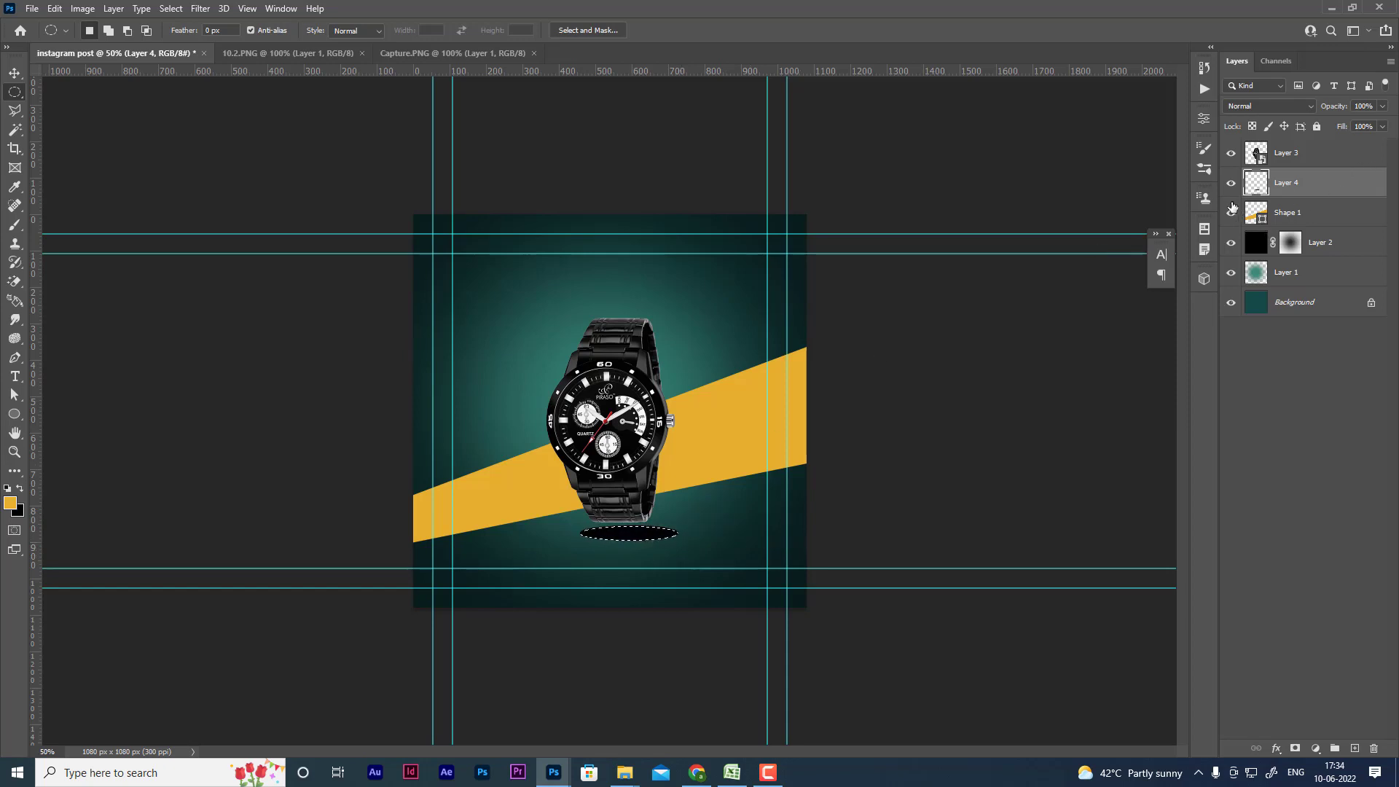
pyautogui.hotkey('ctrl', 'd')
# Step: Position the black ellipse under the watch strap and widen it to about 110%
pyautogui.click(14, 73)
pyautogui.moveTo(622, 538); pyautogui.dragTo(616, 535)
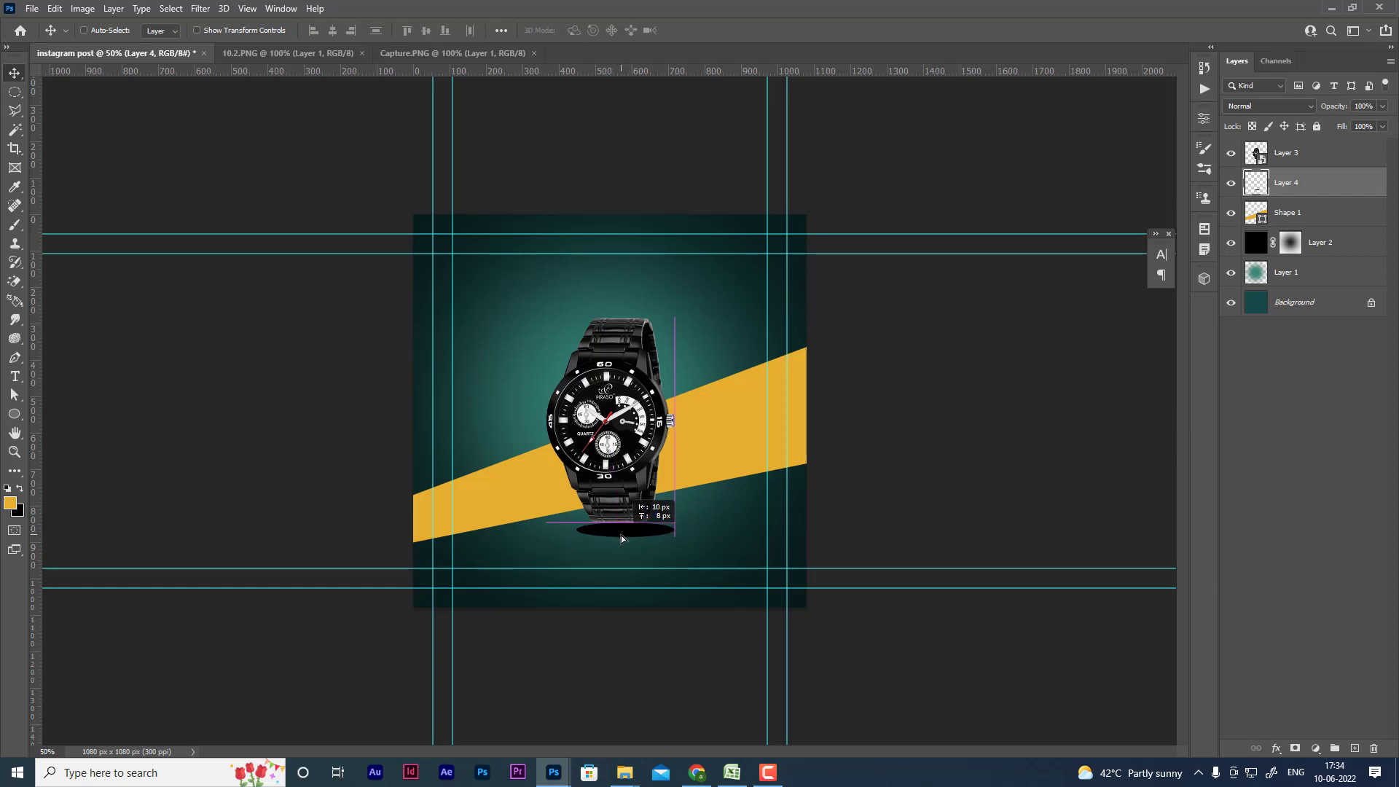
pyautogui.moveTo(617, 535); pyautogui.dragTo(621, 535)
pyautogui.hotkey('ctrl', 't')
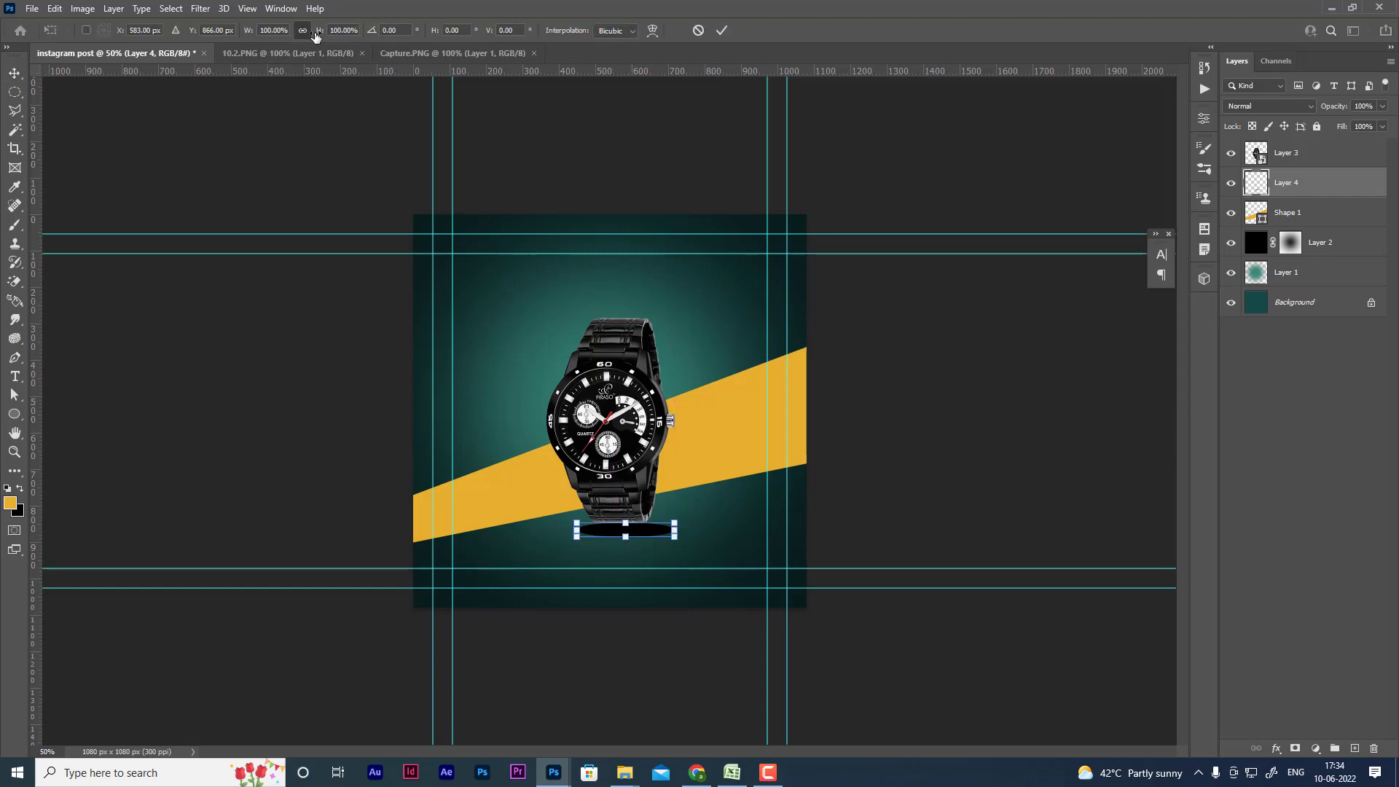
pyautogui.moveTo(316, 34); pyautogui.dragTo(328, 34)
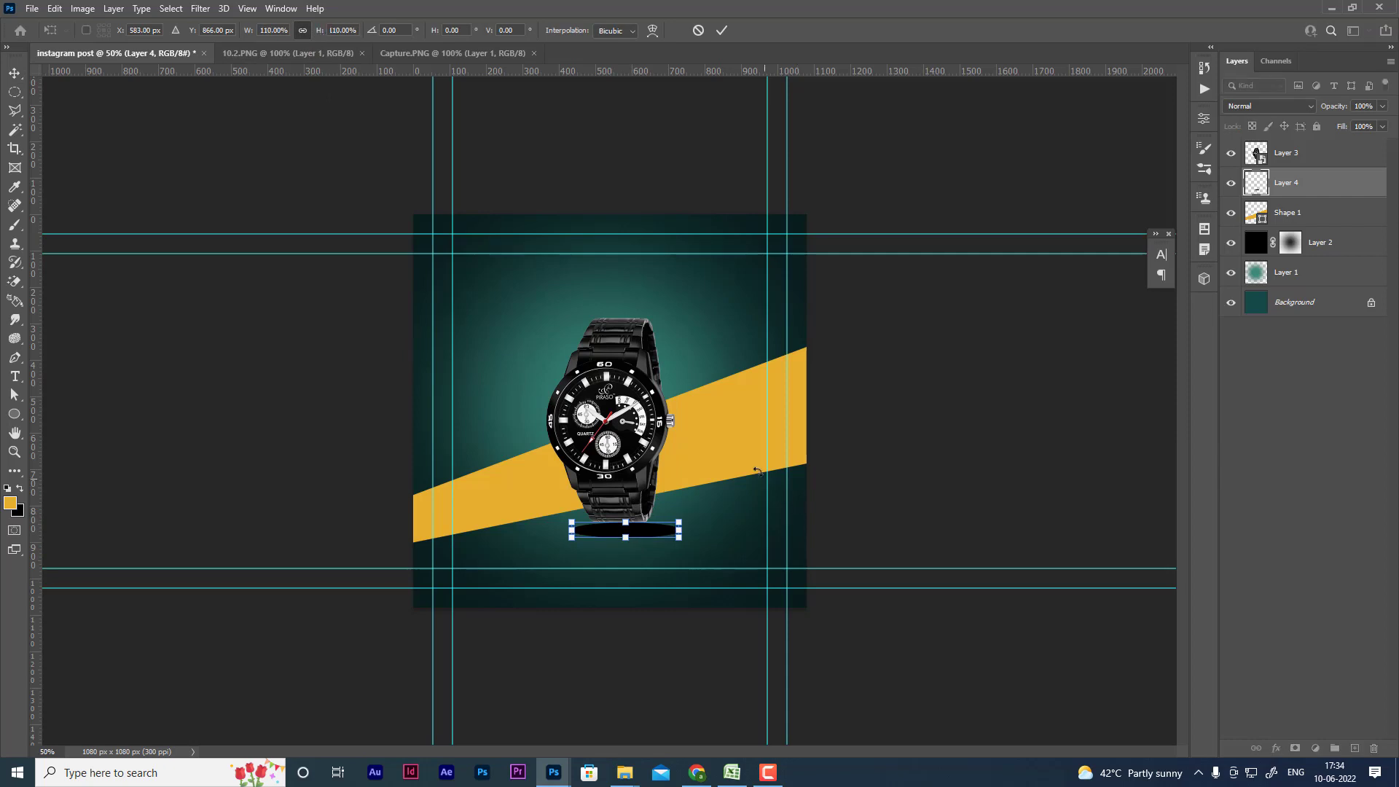
pyautogui.press('Return')
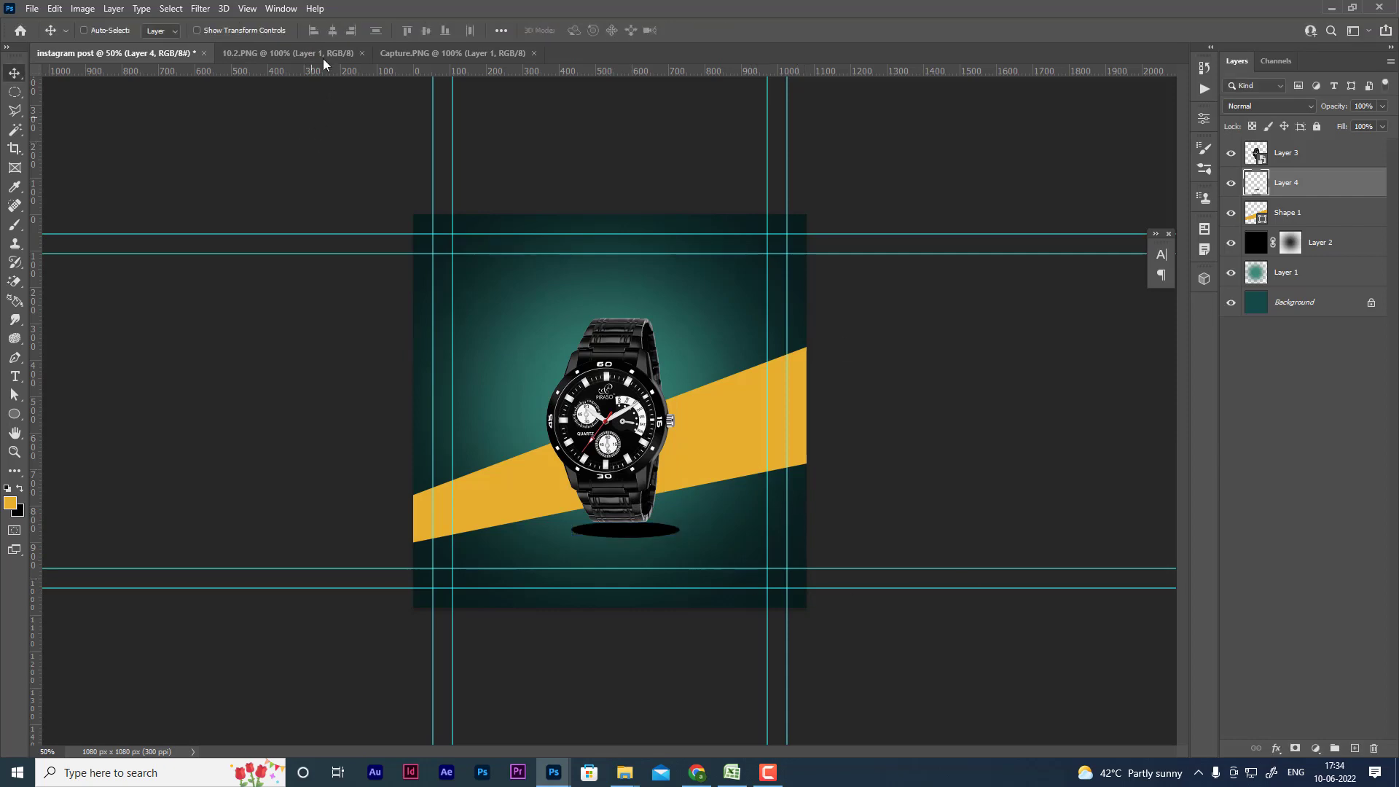
# Step: Apply a Gaussian Blur of about 6.6 px radius to the black ellipse on Layer 4
pyautogui.click(200, 10)
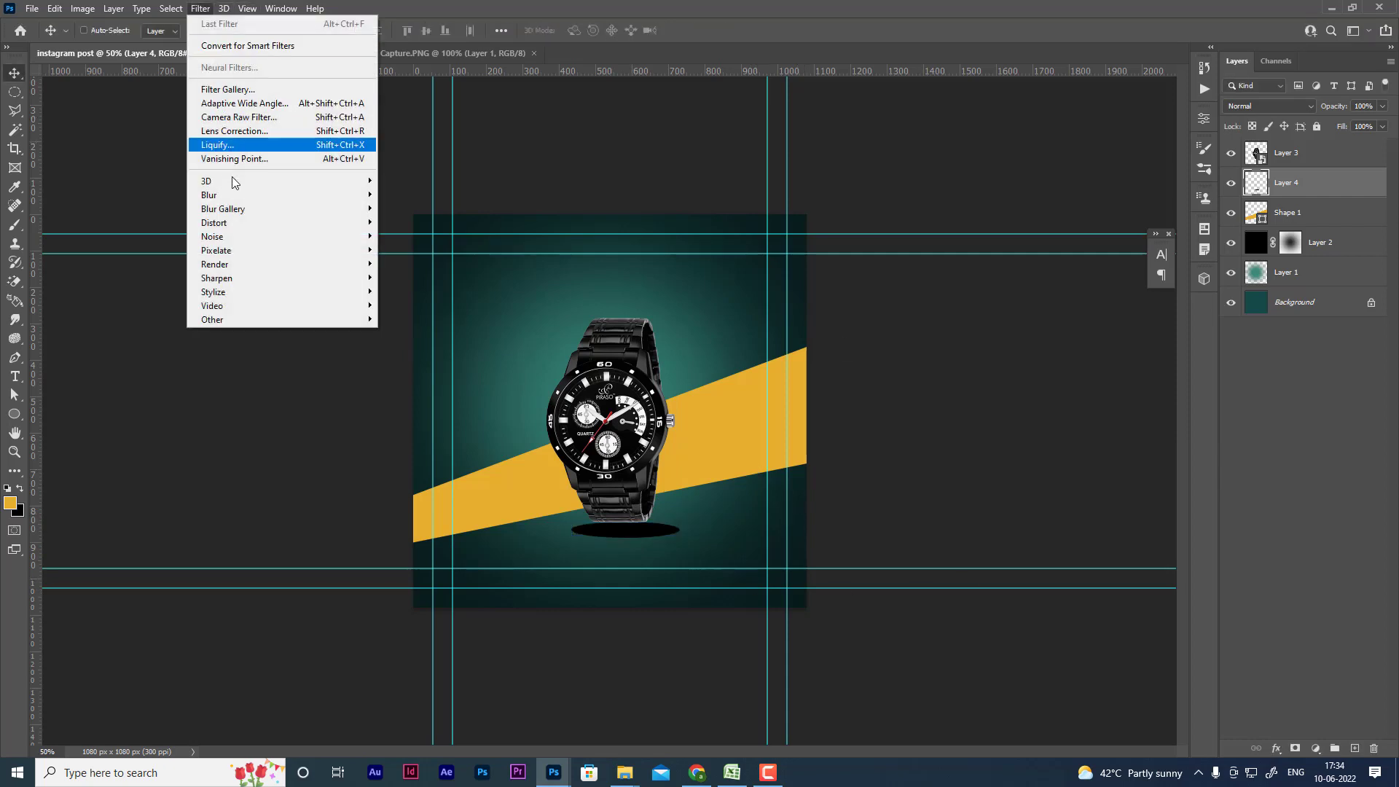
pyautogui.moveTo(208, 194)
pyautogui.click(416, 242)
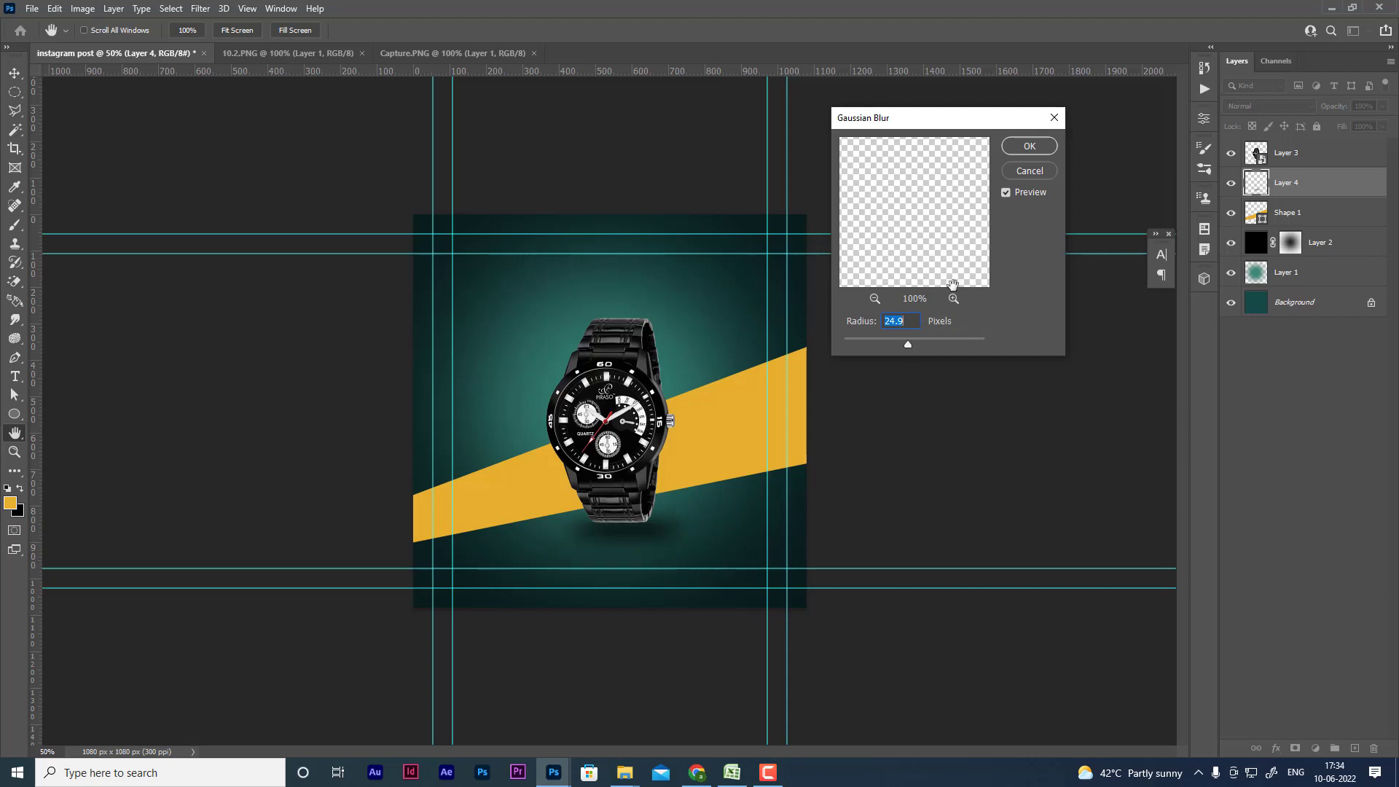
pyautogui.moveTo(903, 338); pyautogui.dragTo(914, 344)
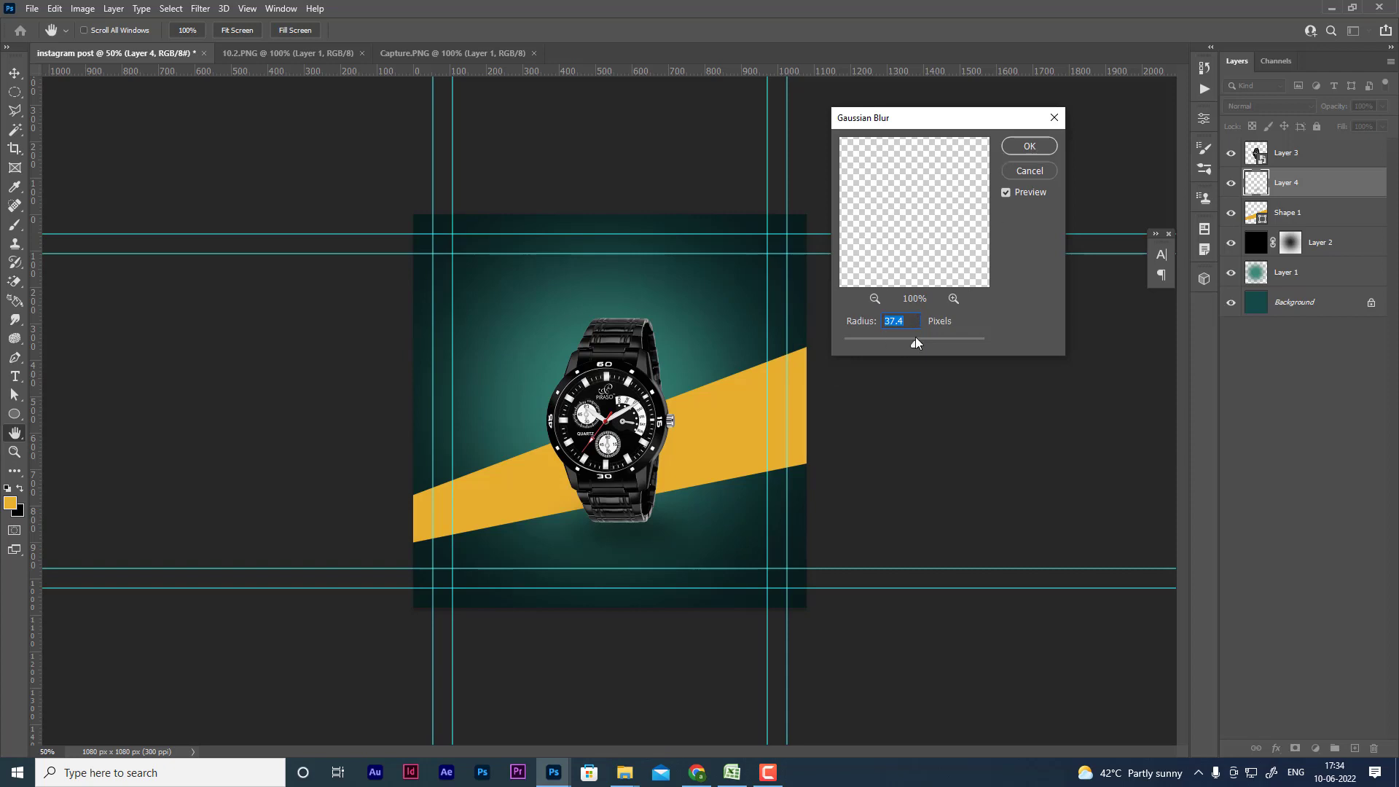
pyautogui.moveTo(903, 341); pyautogui.dragTo(901, 343)
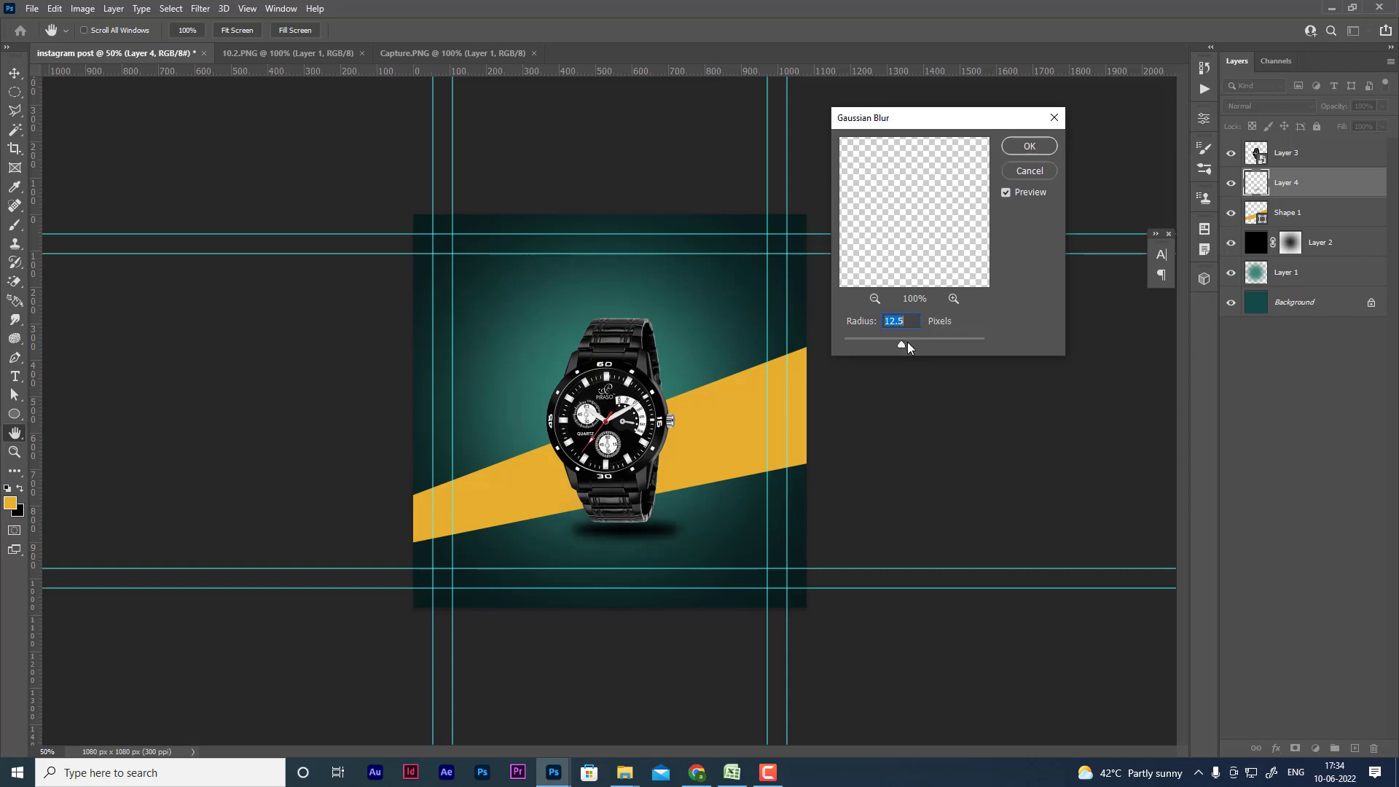
pyautogui.click(1030, 146)
# Step: Unlink width and height and reshape the blurred shadow into a narrower, taller oval under the strap
pyautogui.press('ctrl')
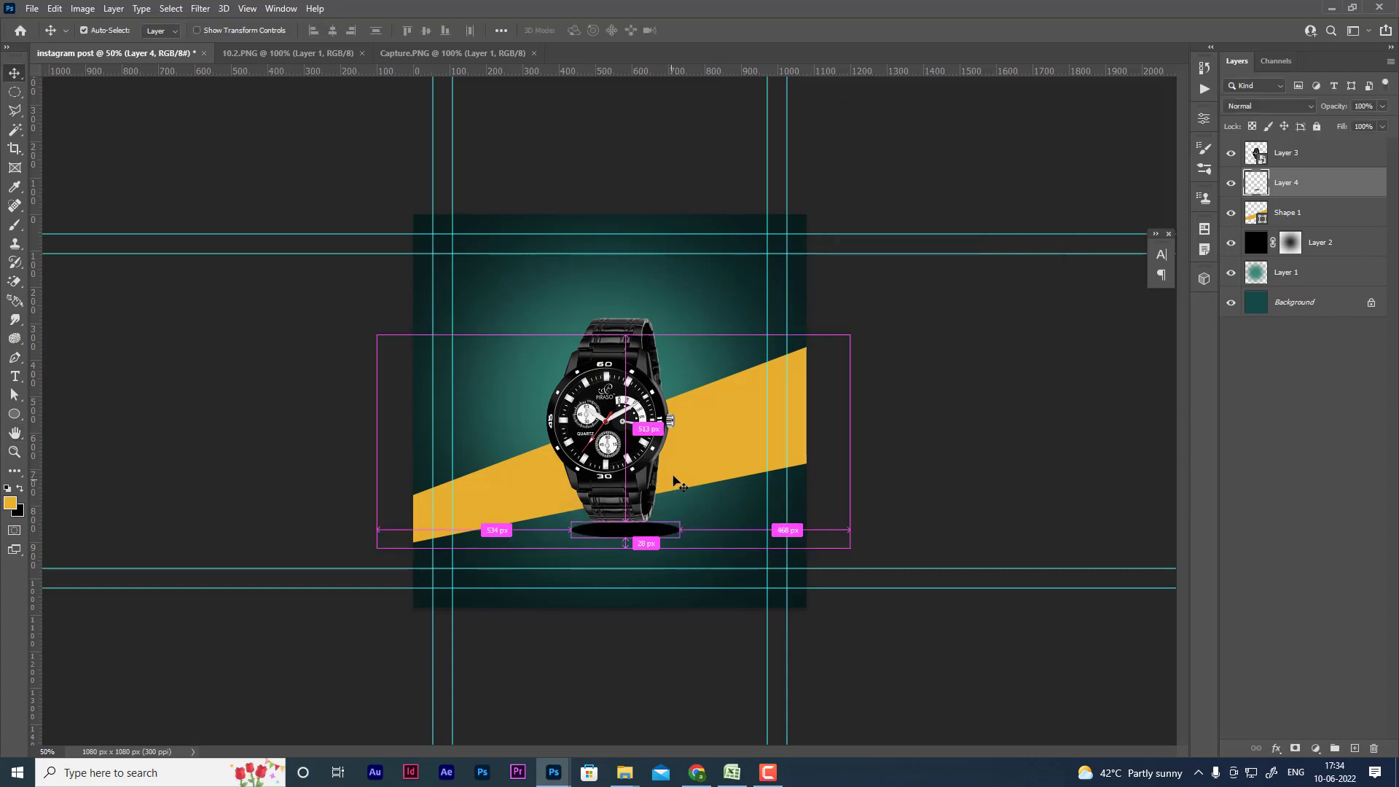
pyautogui.hotkey('ctrl', 't')
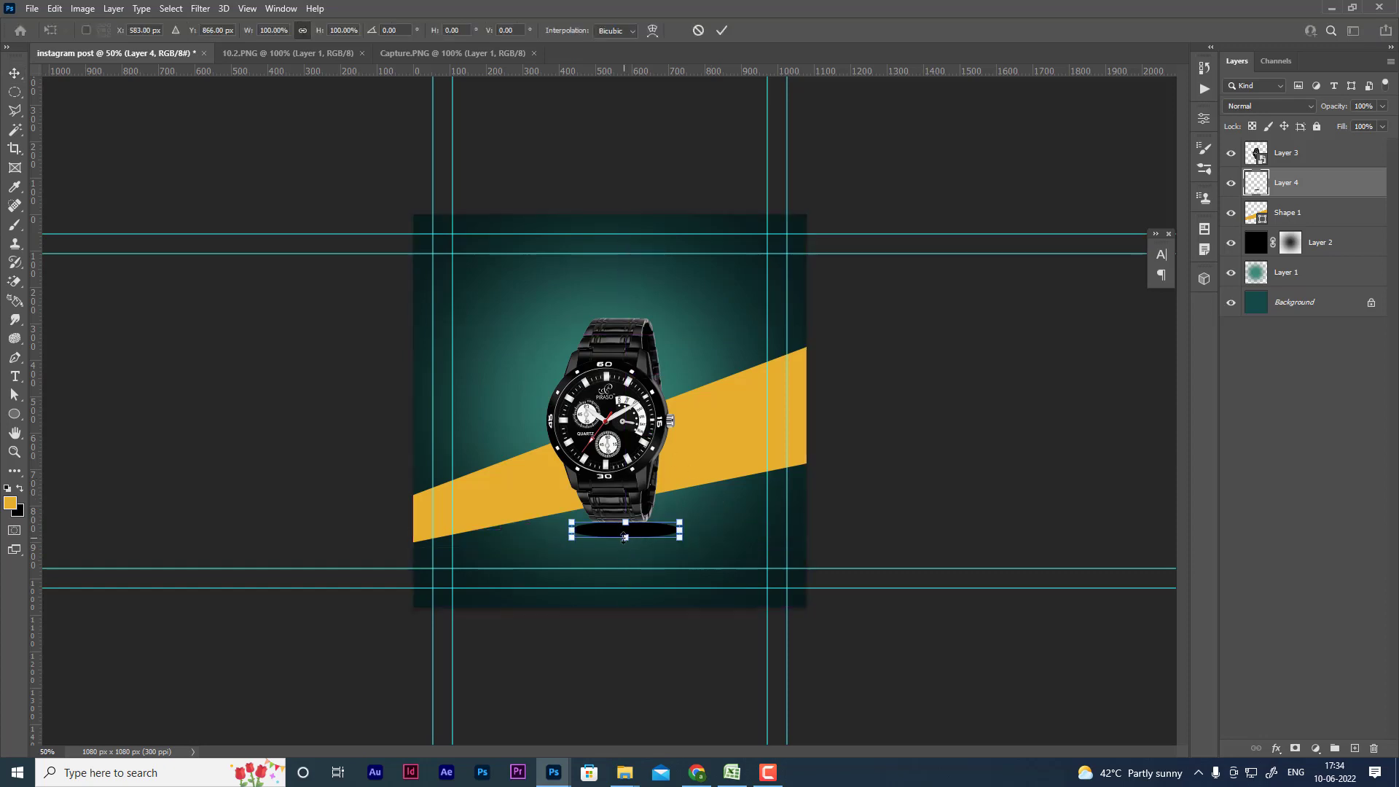
pyautogui.moveTo(625, 537)
pyautogui.mouseDown()
pyautogui.moveTo(625, 556)
pyautogui.moveTo(642, 543)
pyautogui.mouseUp()
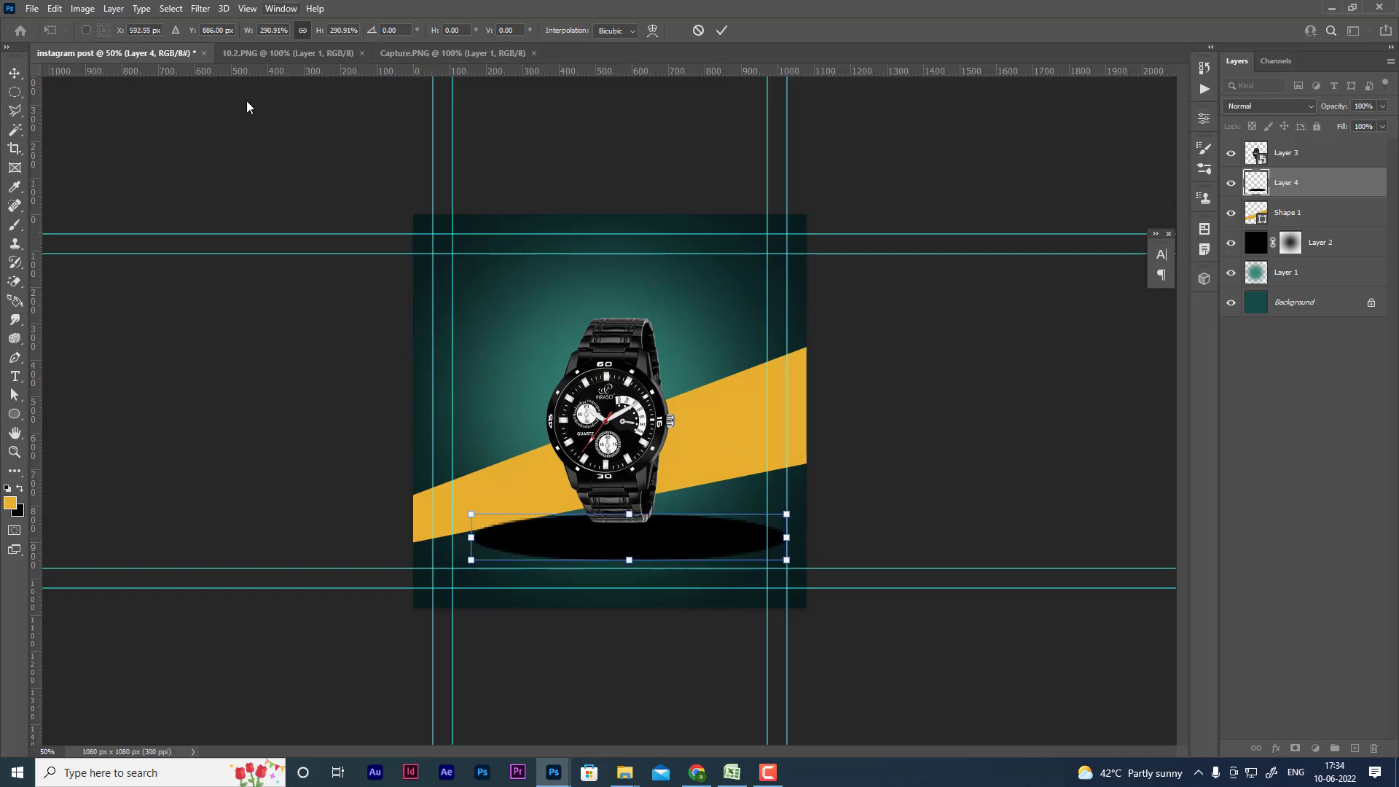
pyautogui.click(303, 30)
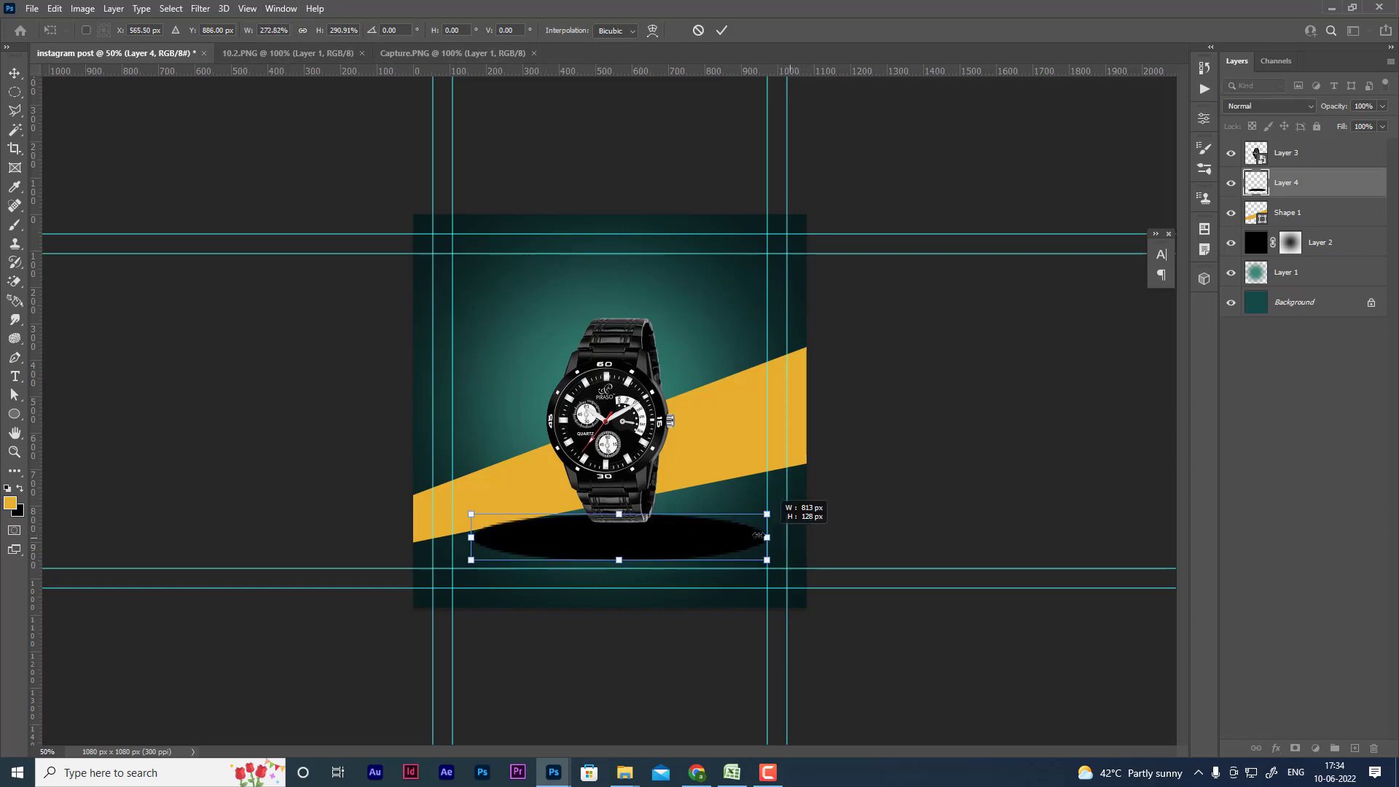
pyautogui.moveTo(791, 540); pyautogui.dragTo(711, 540)
pyautogui.moveTo(472, 537); pyautogui.dragTo(557, 537)
pyautogui.moveTo(711, 537)
pyautogui.mouseDown()
pyautogui.moveTo(647, 540)
pyautogui.moveTo(618, 569)
pyautogui.moveTo(616, 544)
pyautogui.moveTo(615, 578)
pyautogui.mouseUp()
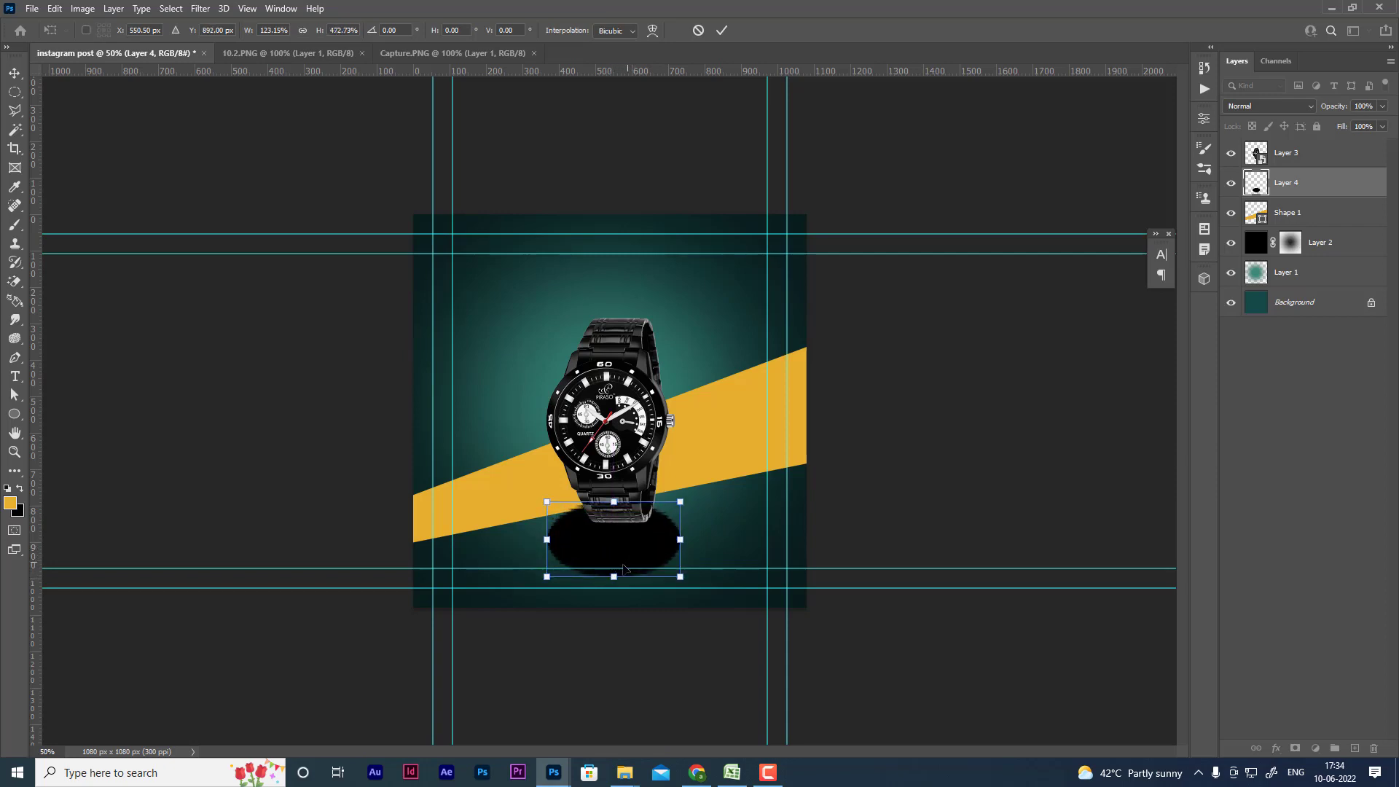
pyautogui.press('Return')
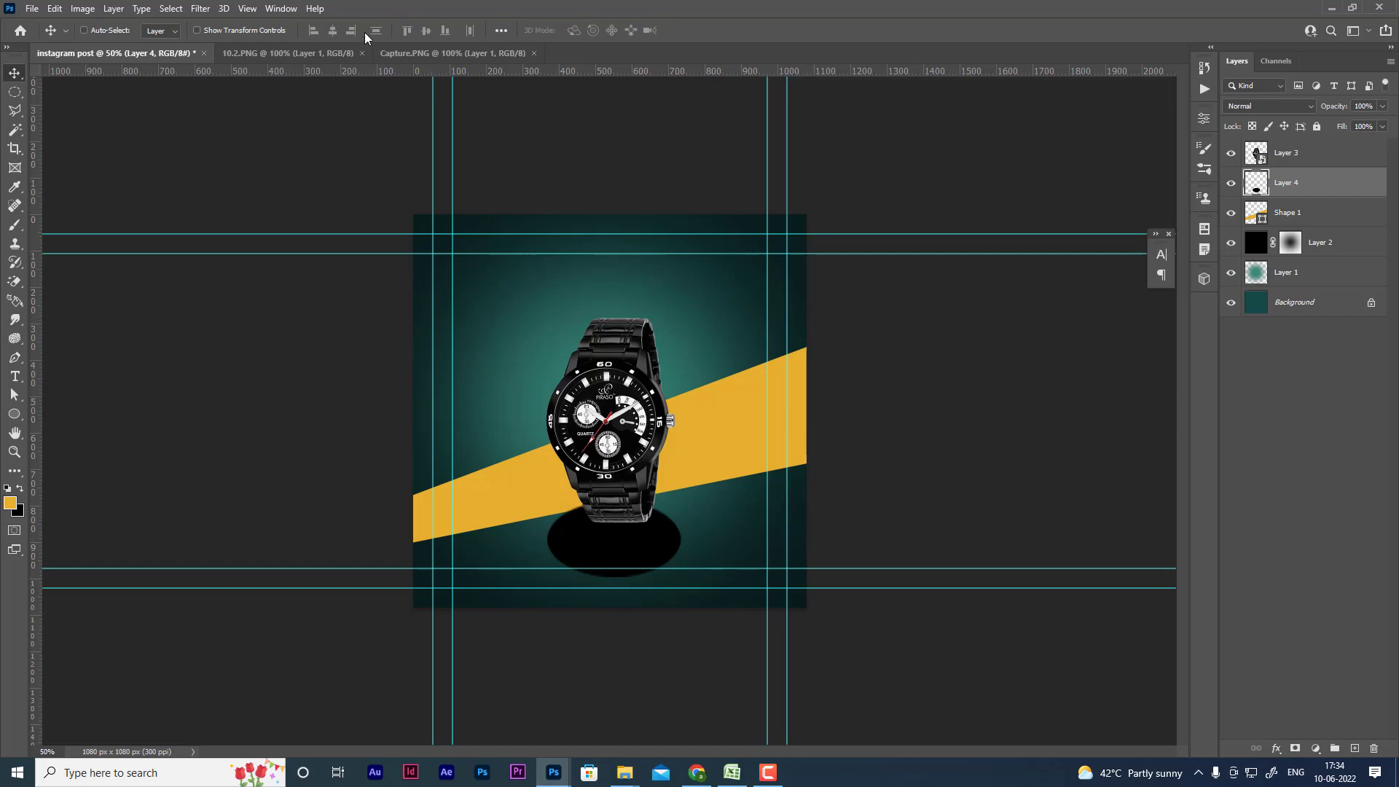
# Step: Blur the shadow with a 33.2 px Gaussian Blur and lower Layer 4 opacity to 54%
pyautogui.click(198, 10)
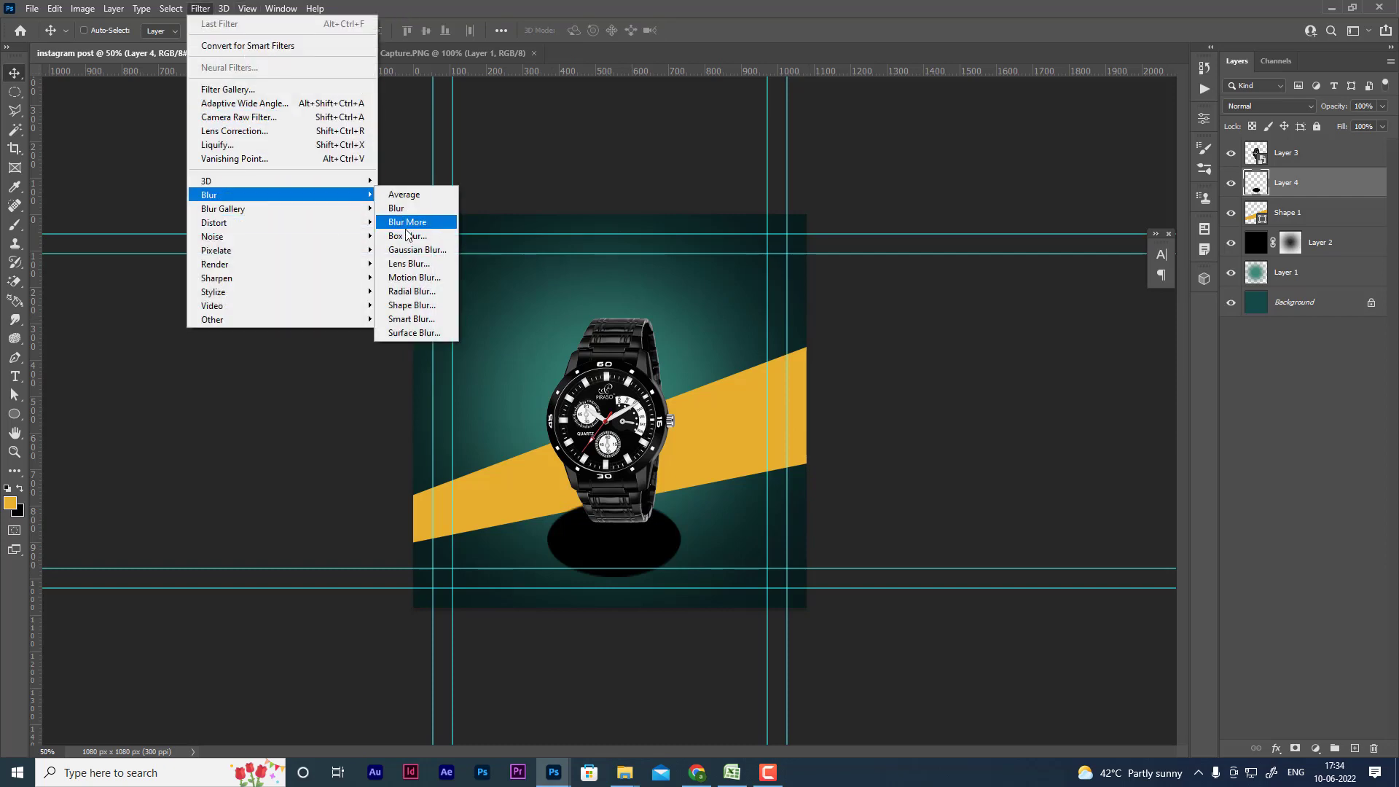
pyautogui.click(412, 251)
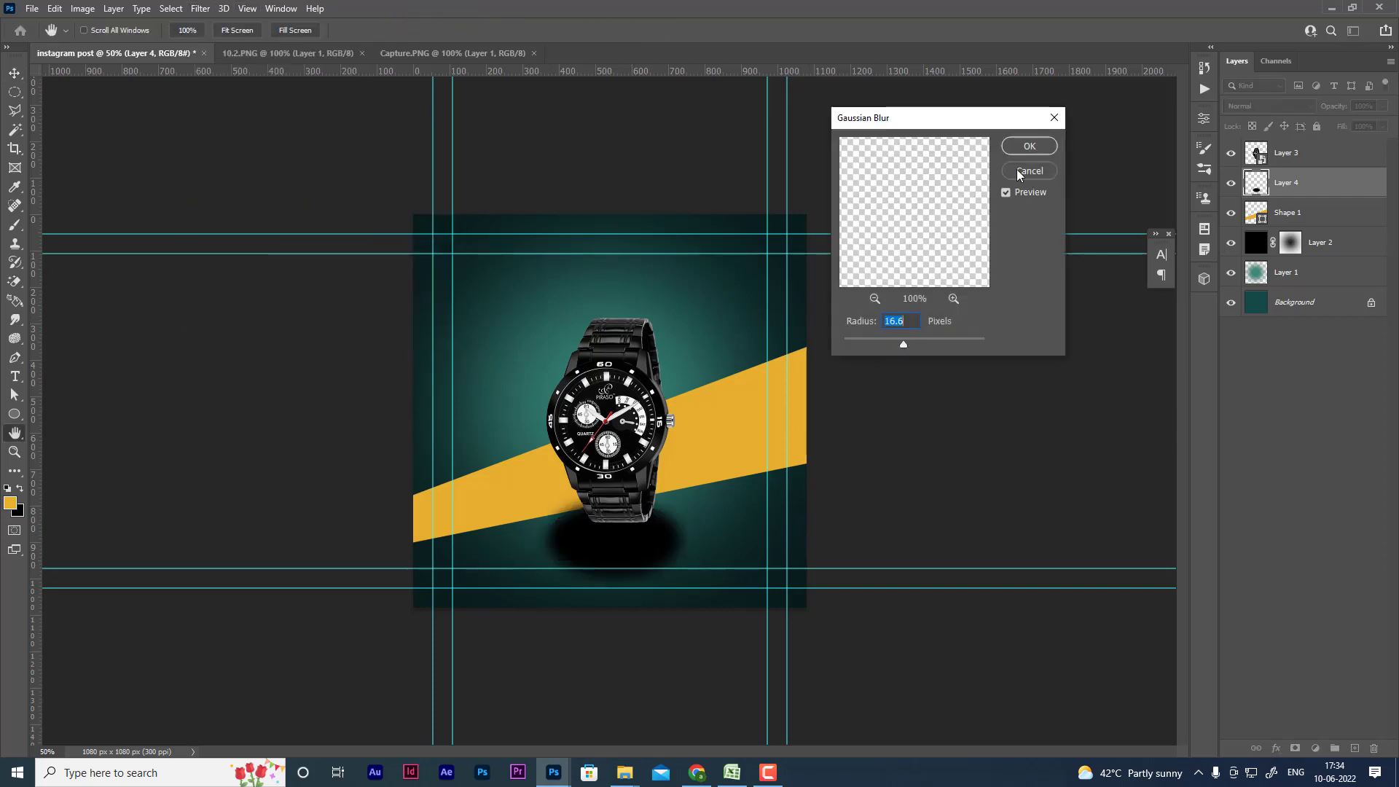
pyautogui.moveTo(898, 339); pyautogui.dragTo(911, 344)
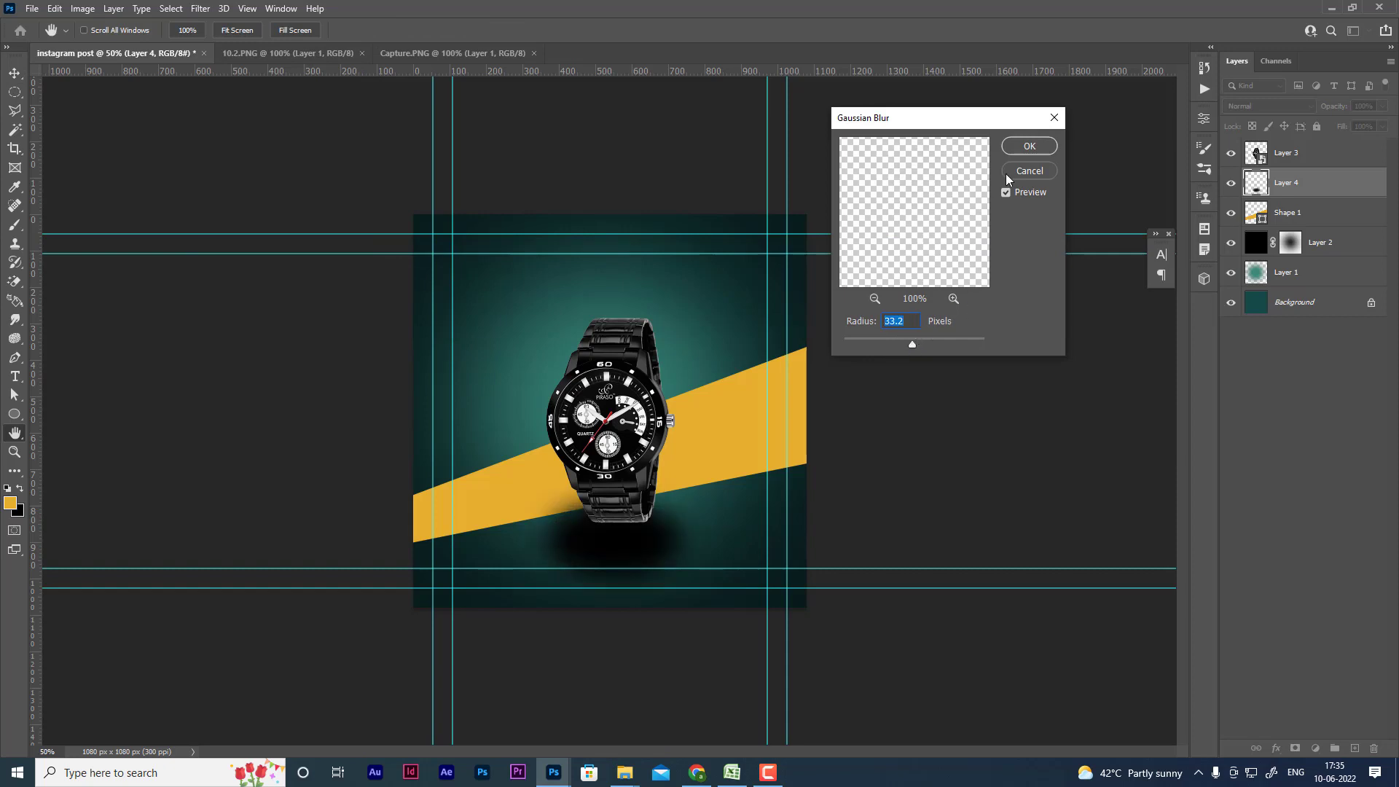
pyautogui.click(1029, 145)
pyautogui.moveTo(1337, 106); pyautogui.dragTo(1306, 115)
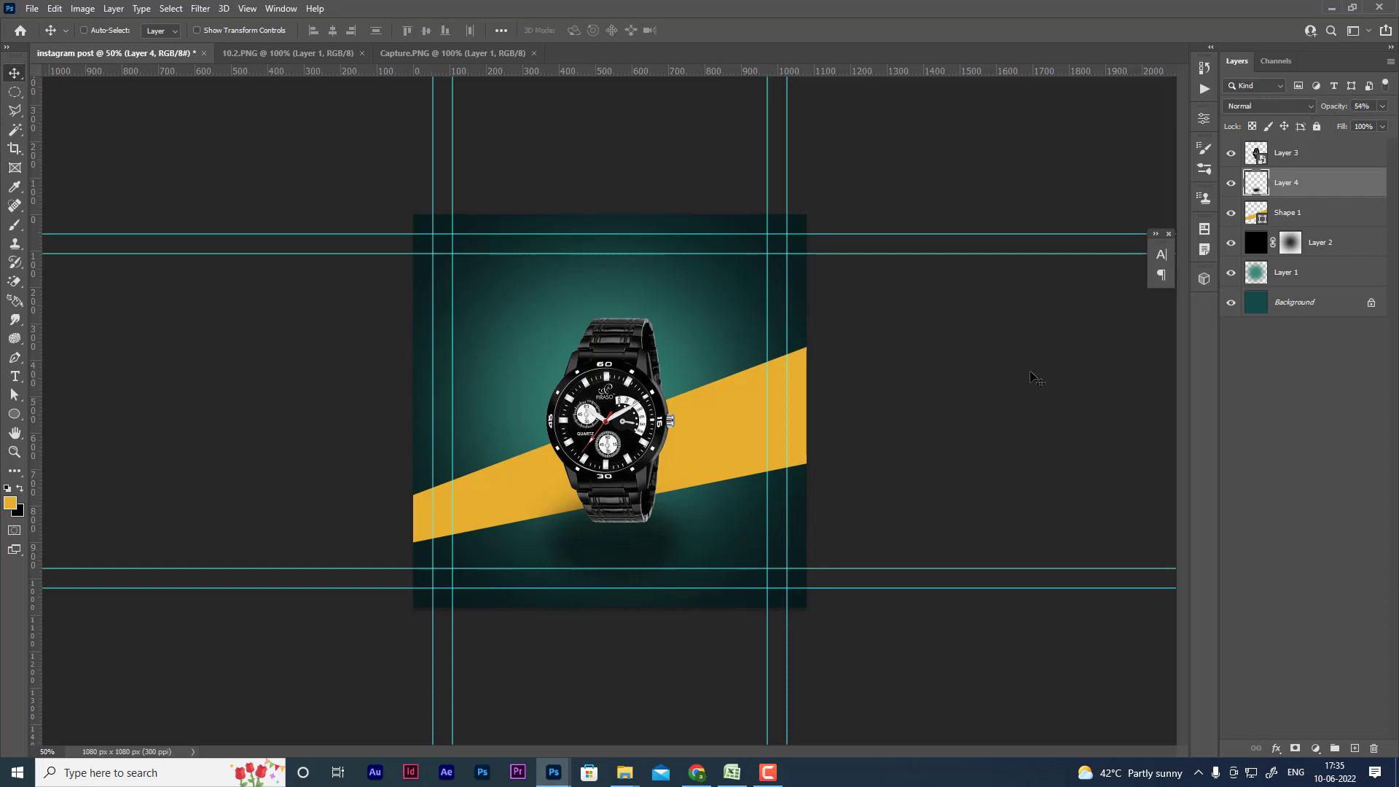
# Step: Duplicate the watch layer below Layer 4, flip the copy vertically and move it beneath the watch
pyautogui.click(1290, 160)
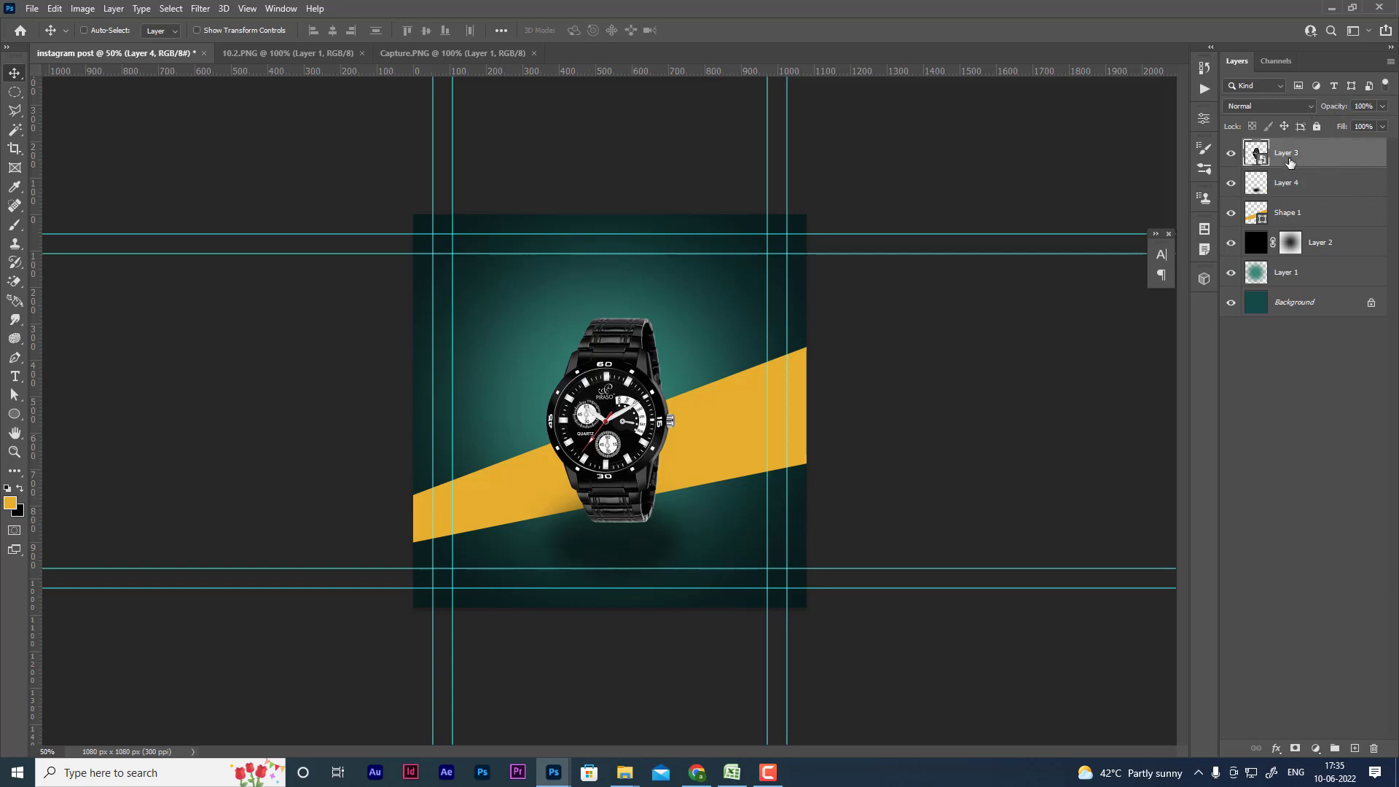
pyautogui.hotkey('ctrl', 'j')
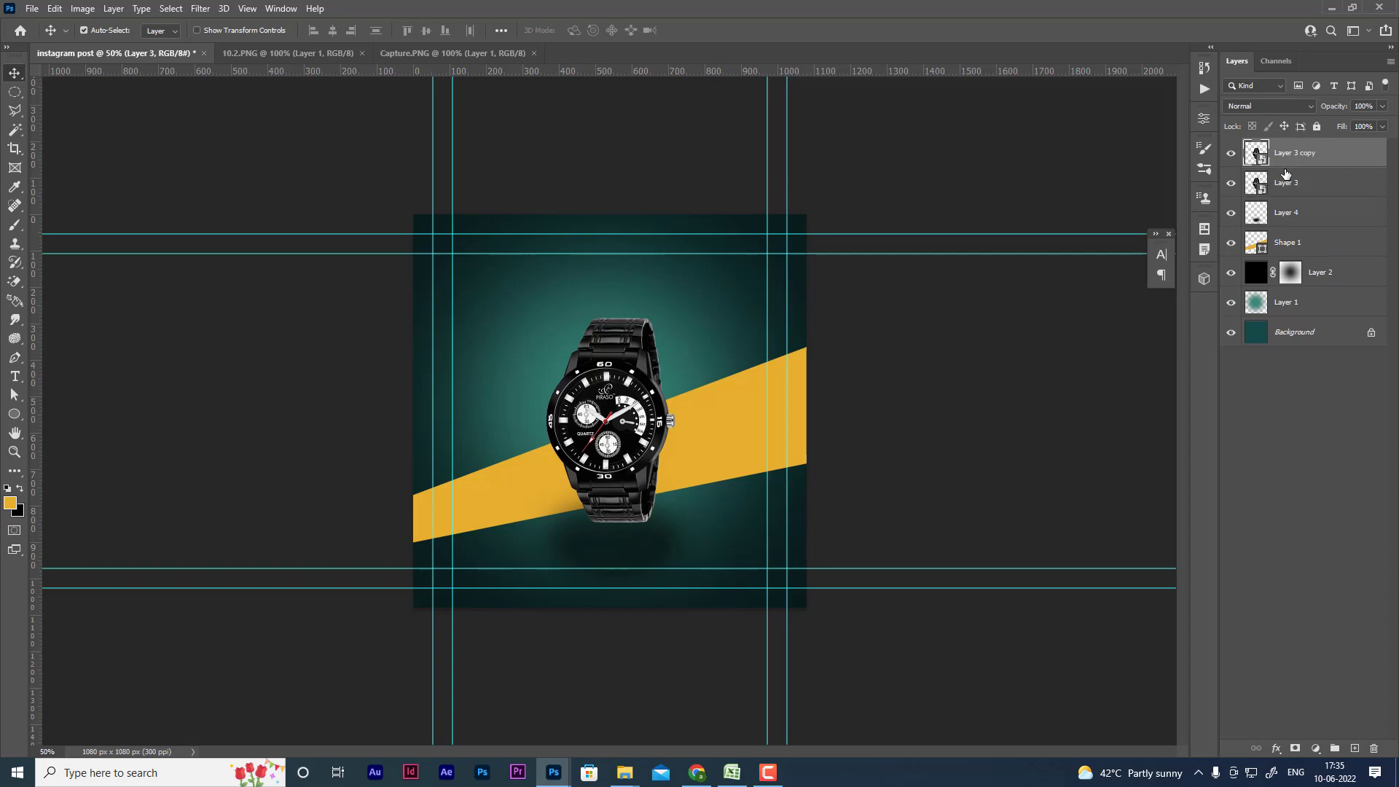
pyautogui.moveTo(1295, 159); pyautogui.dragTo(1287, 240)
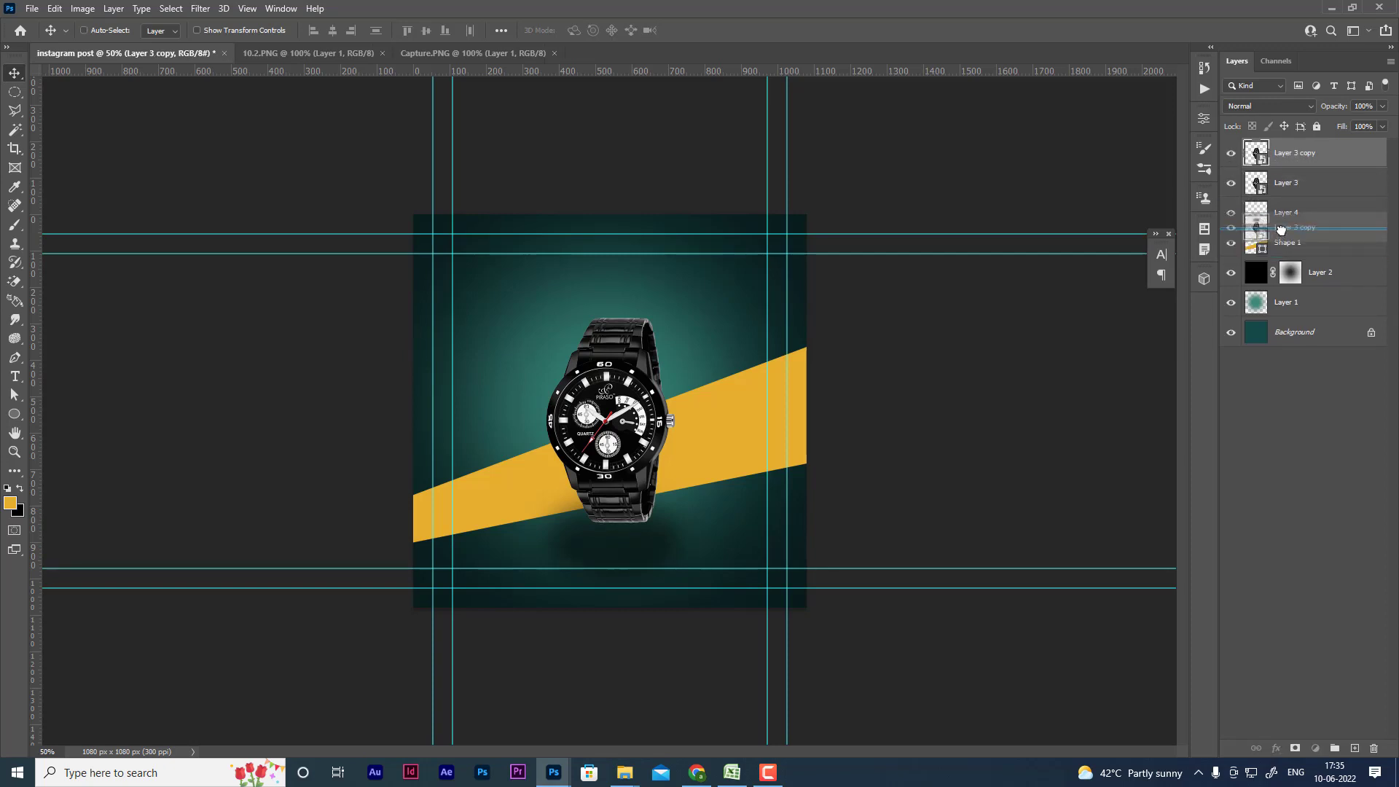
pyautogui.hotkey('ctrl', 't')
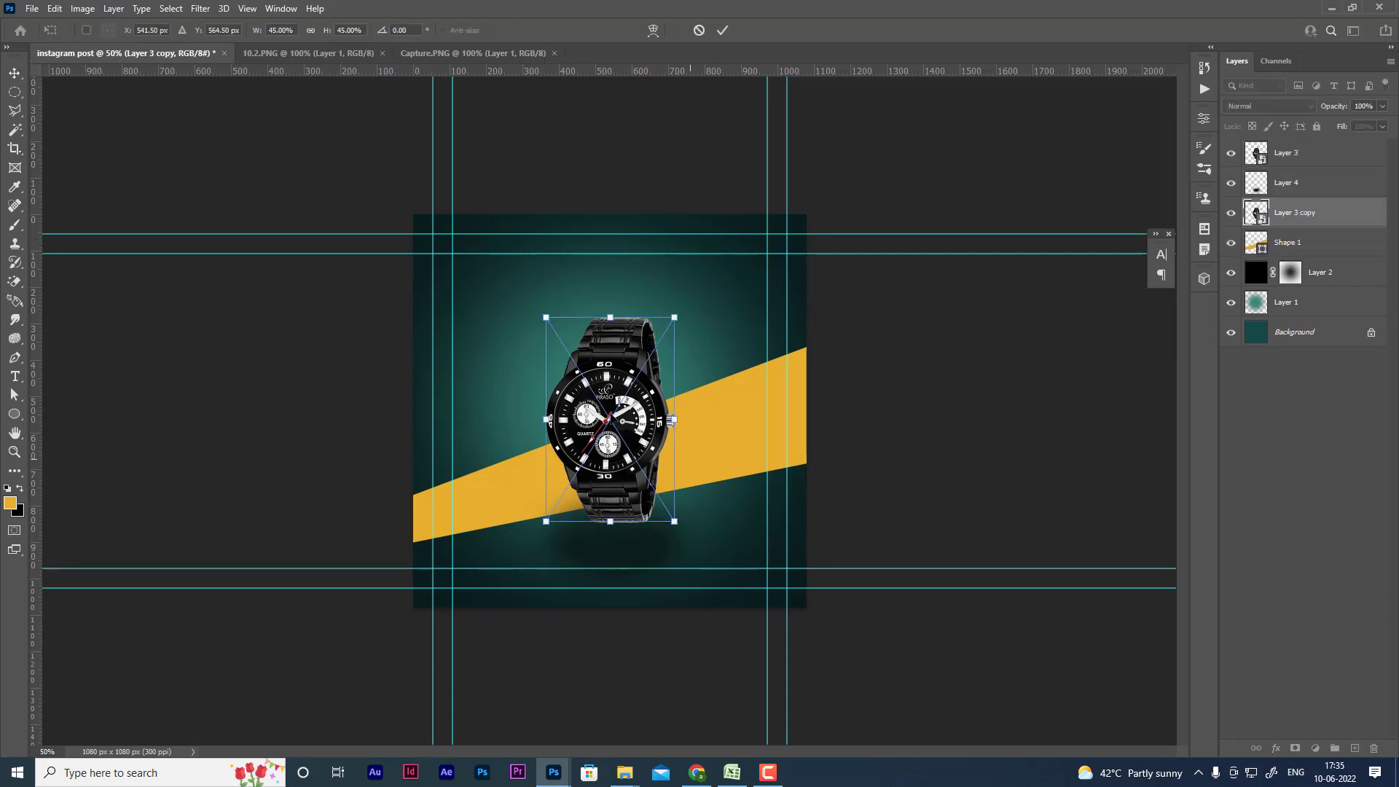
pyautogui.rightClick(601, 413)
pyautogui.click(641, 671)
pyautogui.moveTo(613, 431); pyautogui.dragTo(620, 637)
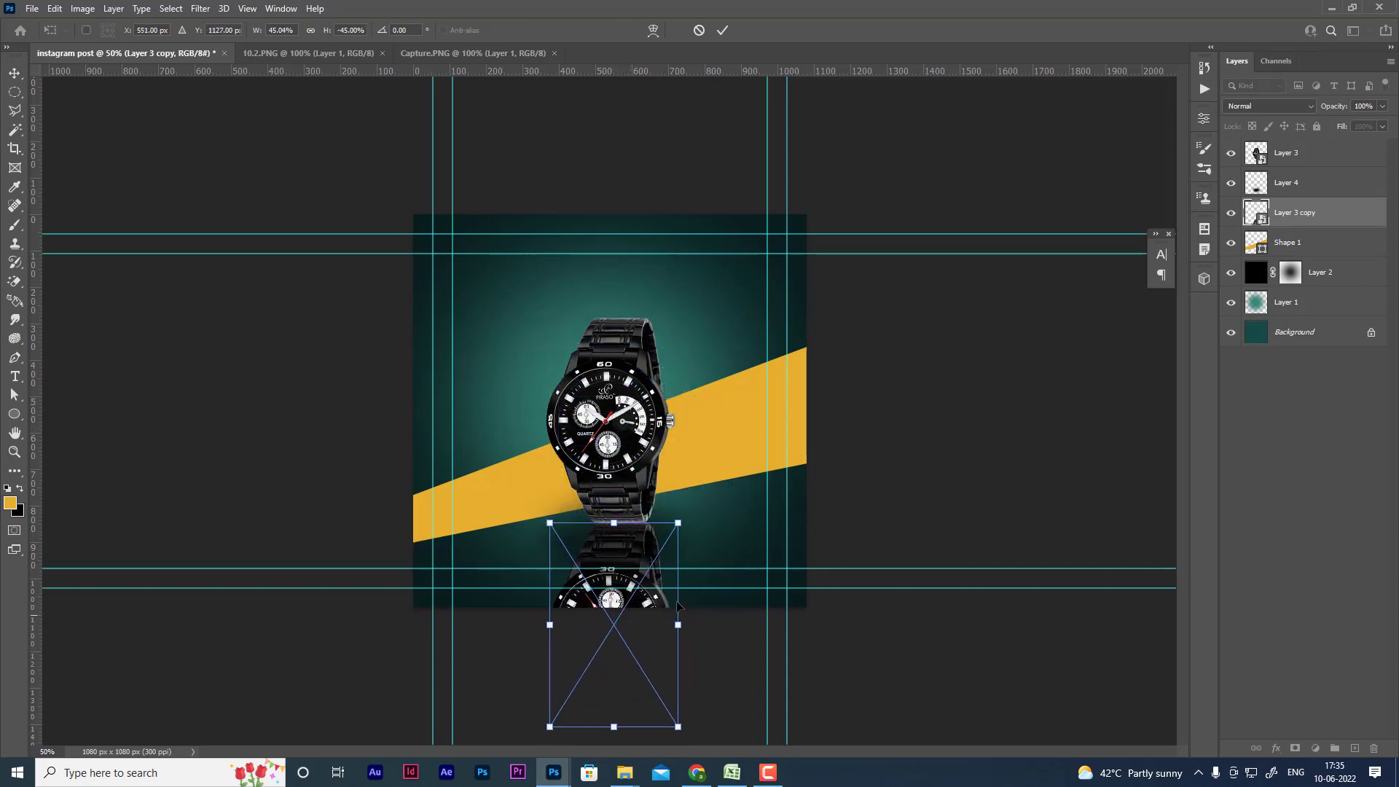
pyautogui.press('Return')
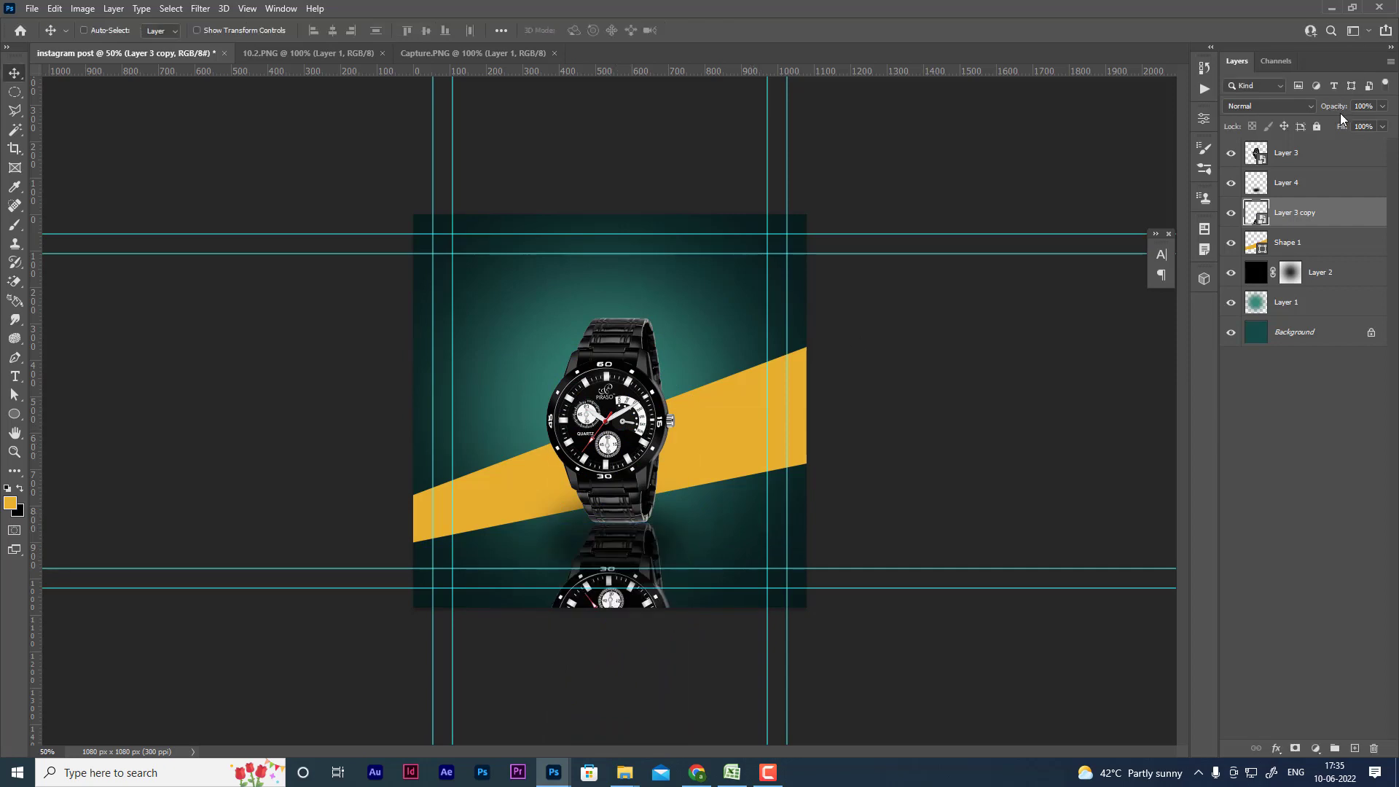
# Step: Adjust the Layer 3 copy reflection's opacity, settling around 47%
pyautogui.moveTo(1334, 107); pyautogui.dragTo(1282, 153)
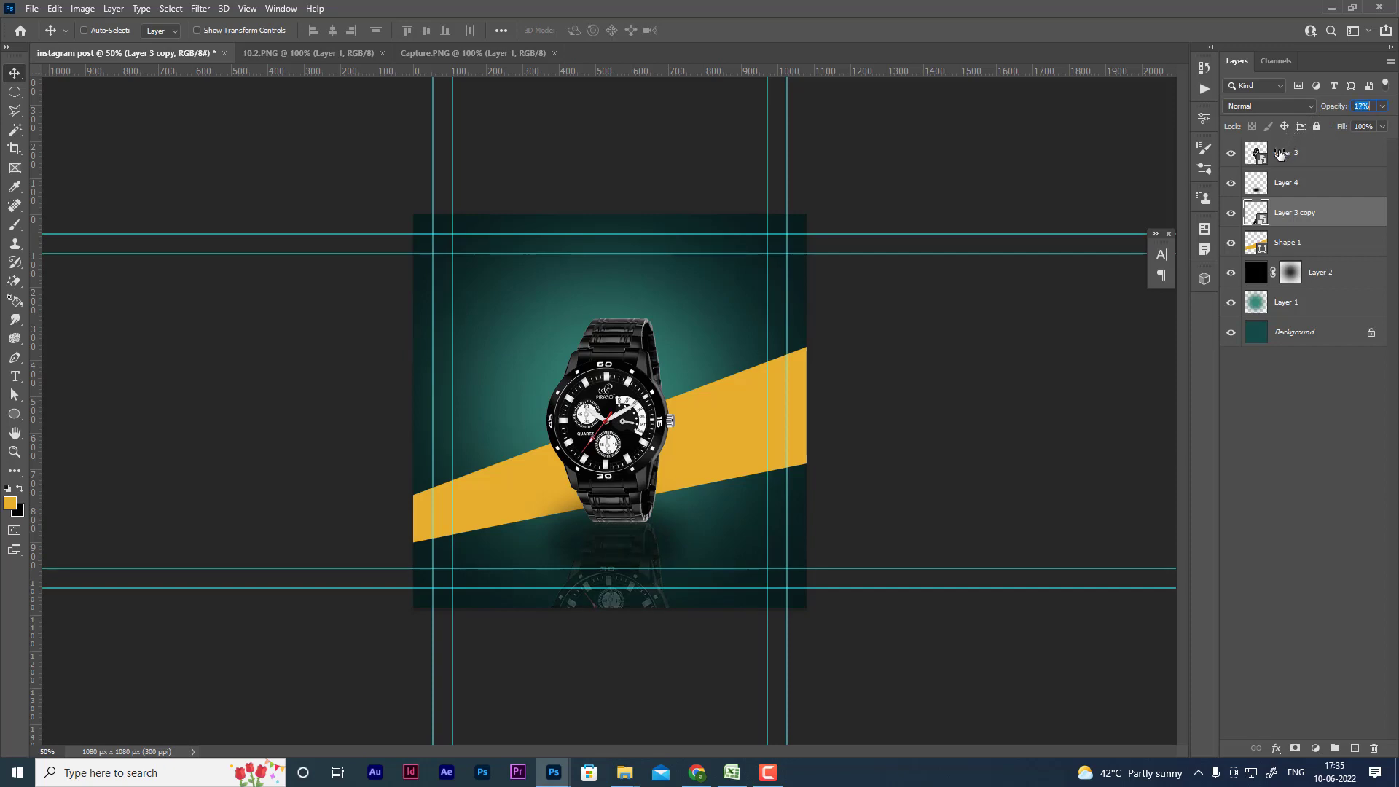
pyautogui.moveTo(1281, 155); pyautogui.dragTo(1277, 157)
pyautogui.moveTo(1346, 109); pyautogui.dragTo(1358, 110)
pyautogui.moveTo(1332, 107); pyautogui.dragTo(1357, 109)
pyautogui.moveTo(1331, 109); pyautogui.dragTo(1340, 110)
# Step: Make the Layer 4 shadow visible and fade the reflection to 40% opacity
pyautogui.click(1232, 186)
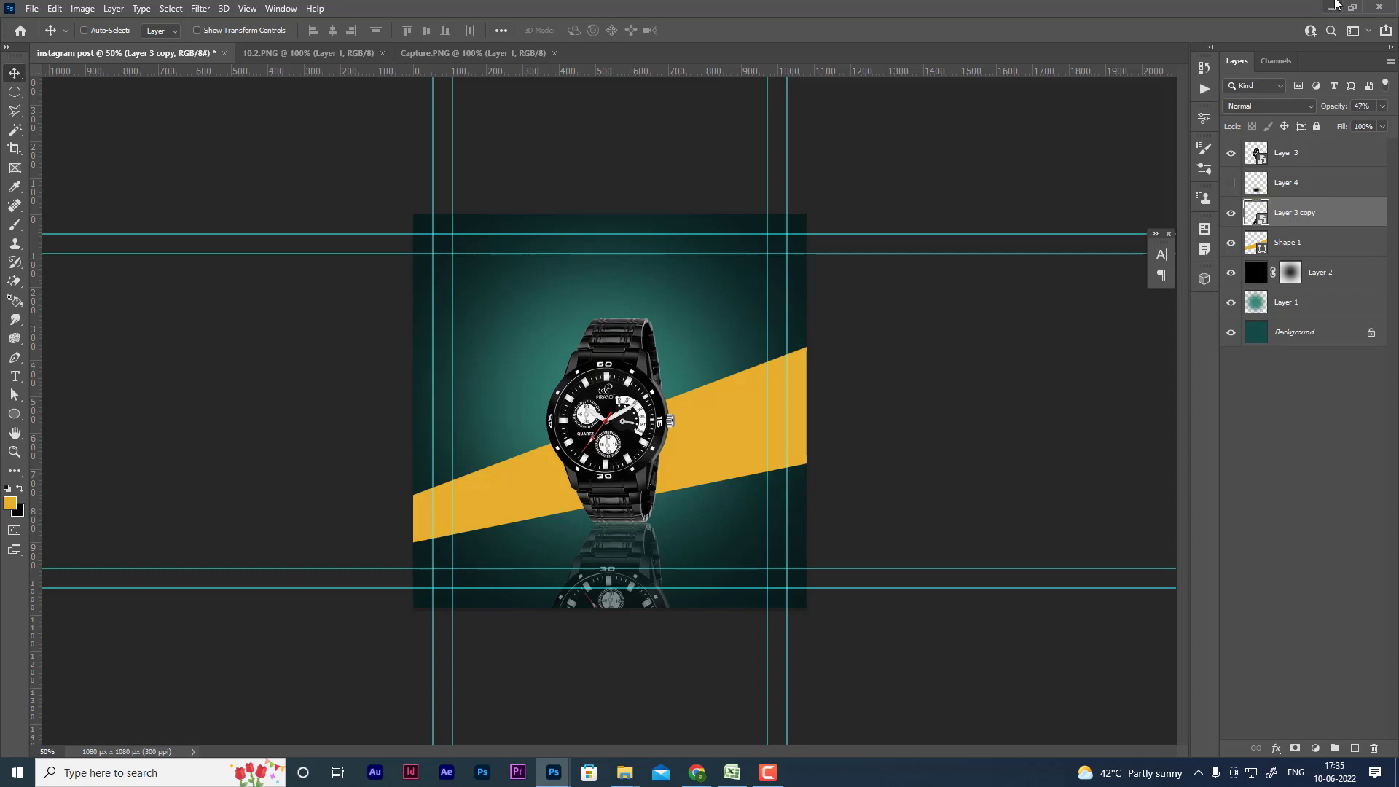
pyautogui.click(1232, 184)
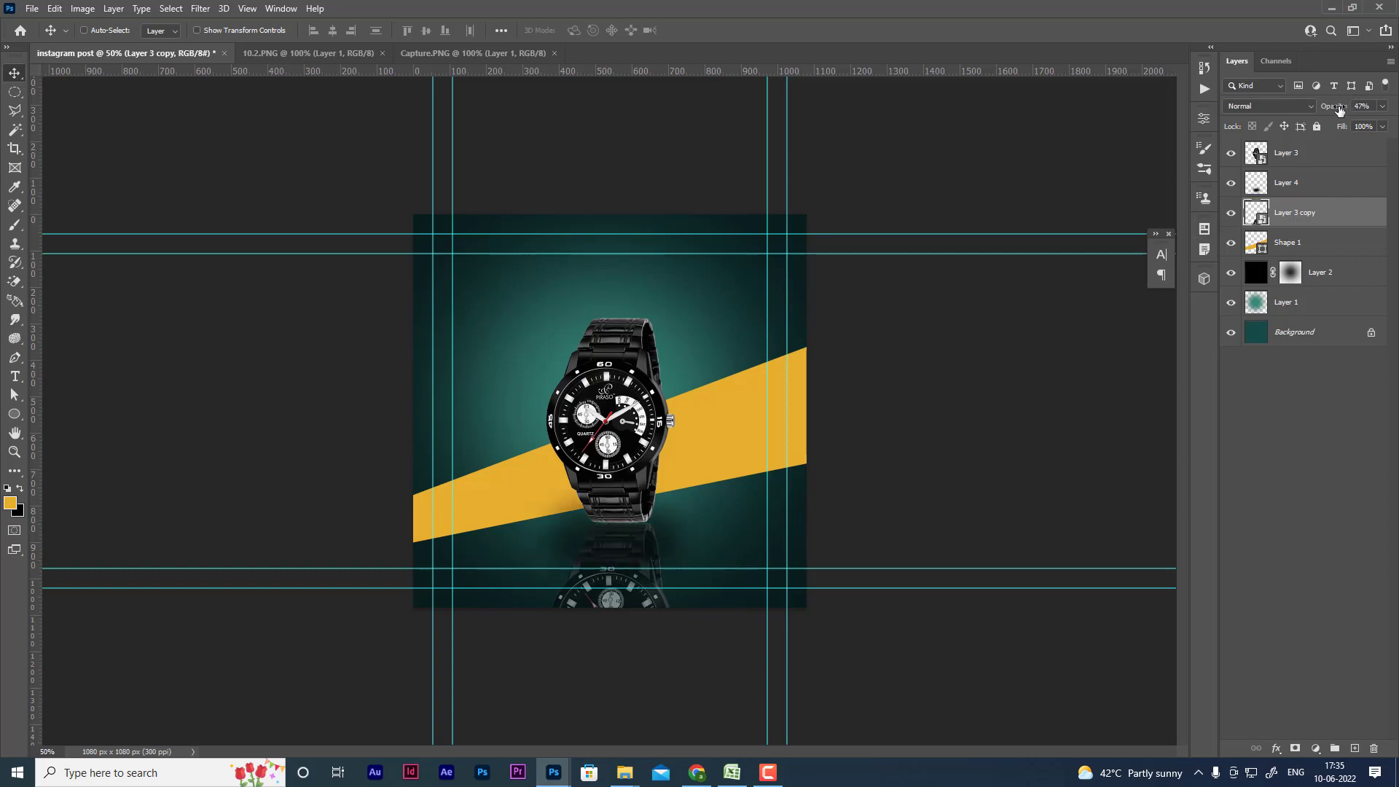
pyautogui.moveTo(1344, 107); pyautogui.dragTo(1331, 112)
pyautogui.click(1284, 188)
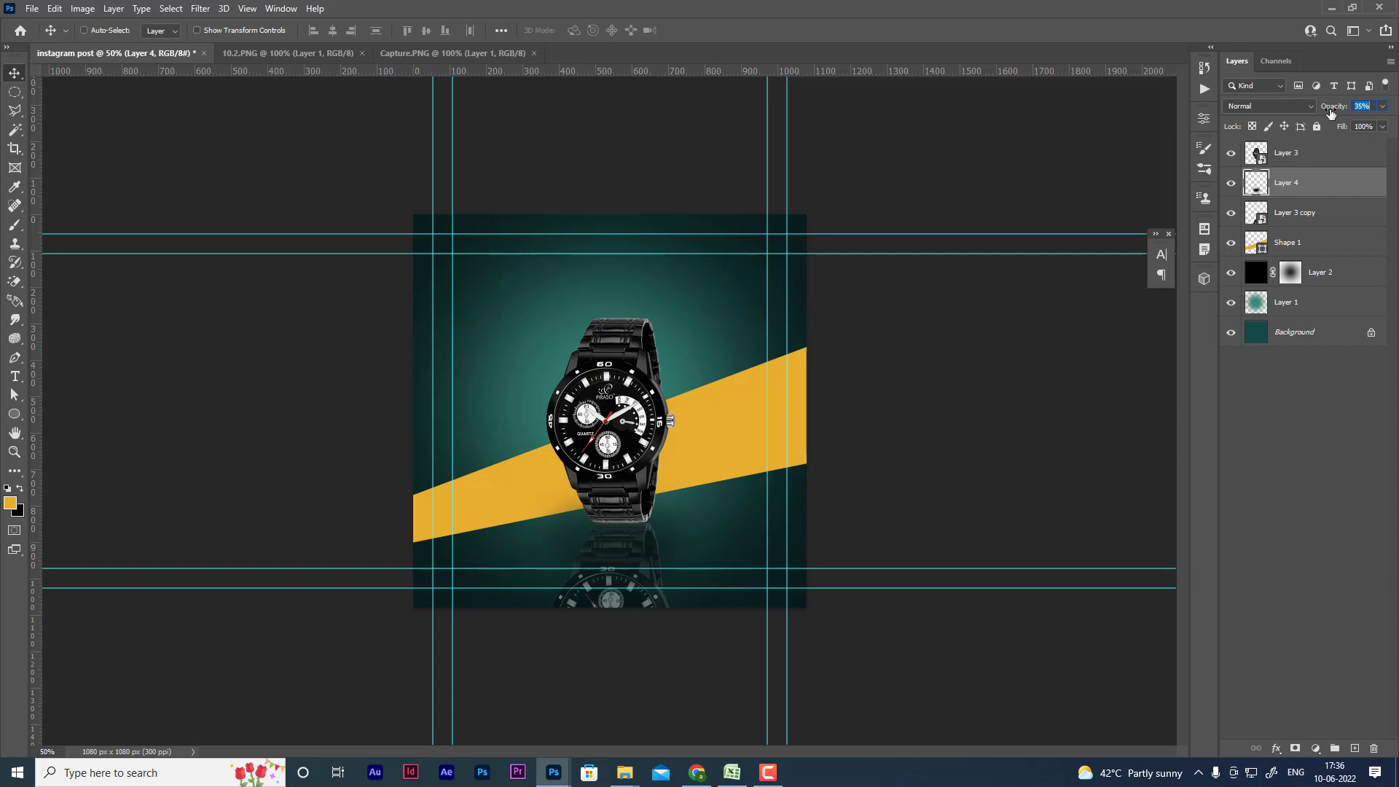
pyautogui.click(1286, 215)
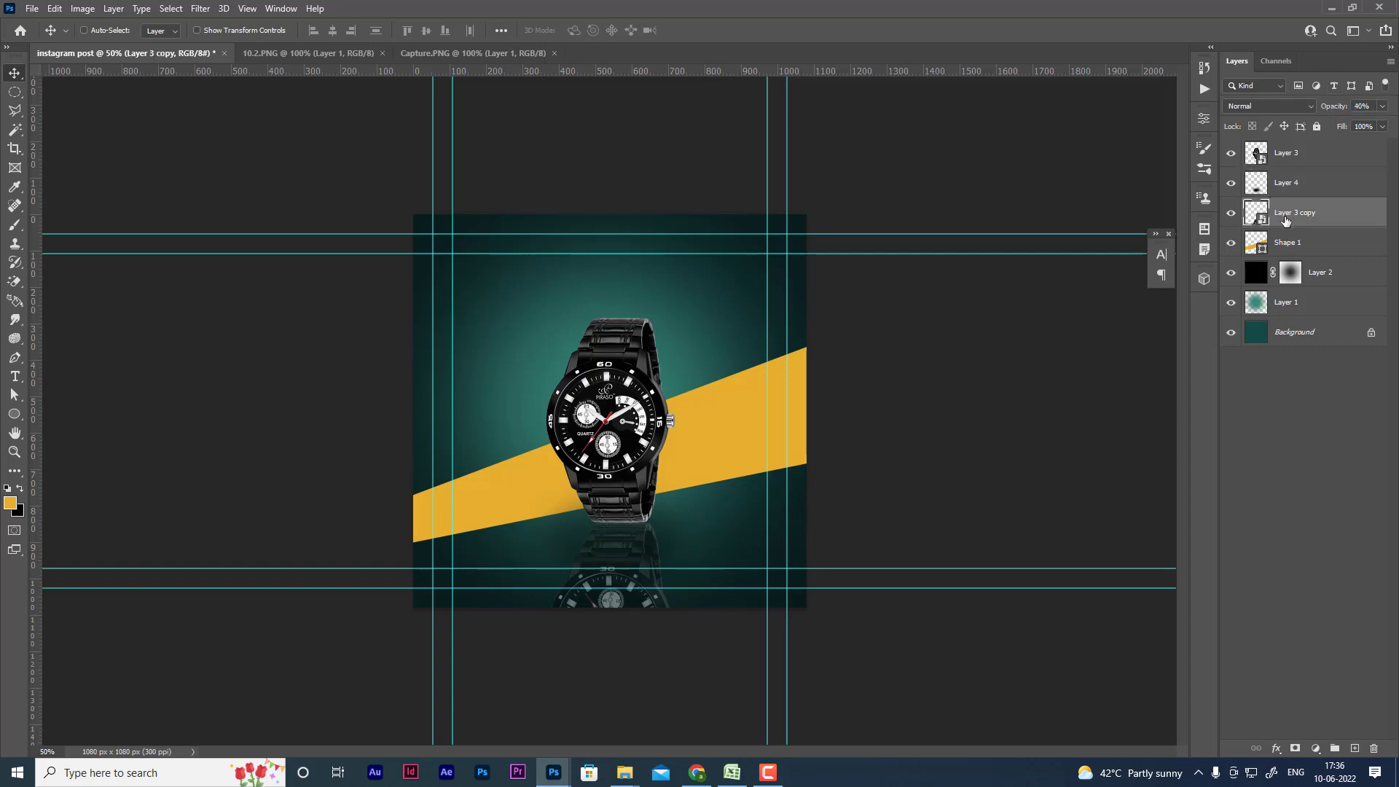
# Step: Mask the reflection layer and paint black with a 500 px brush to fade its bottom
pyautogui.click(1295, 748)
pyautogui.press('b')
pyautogui.press('[')
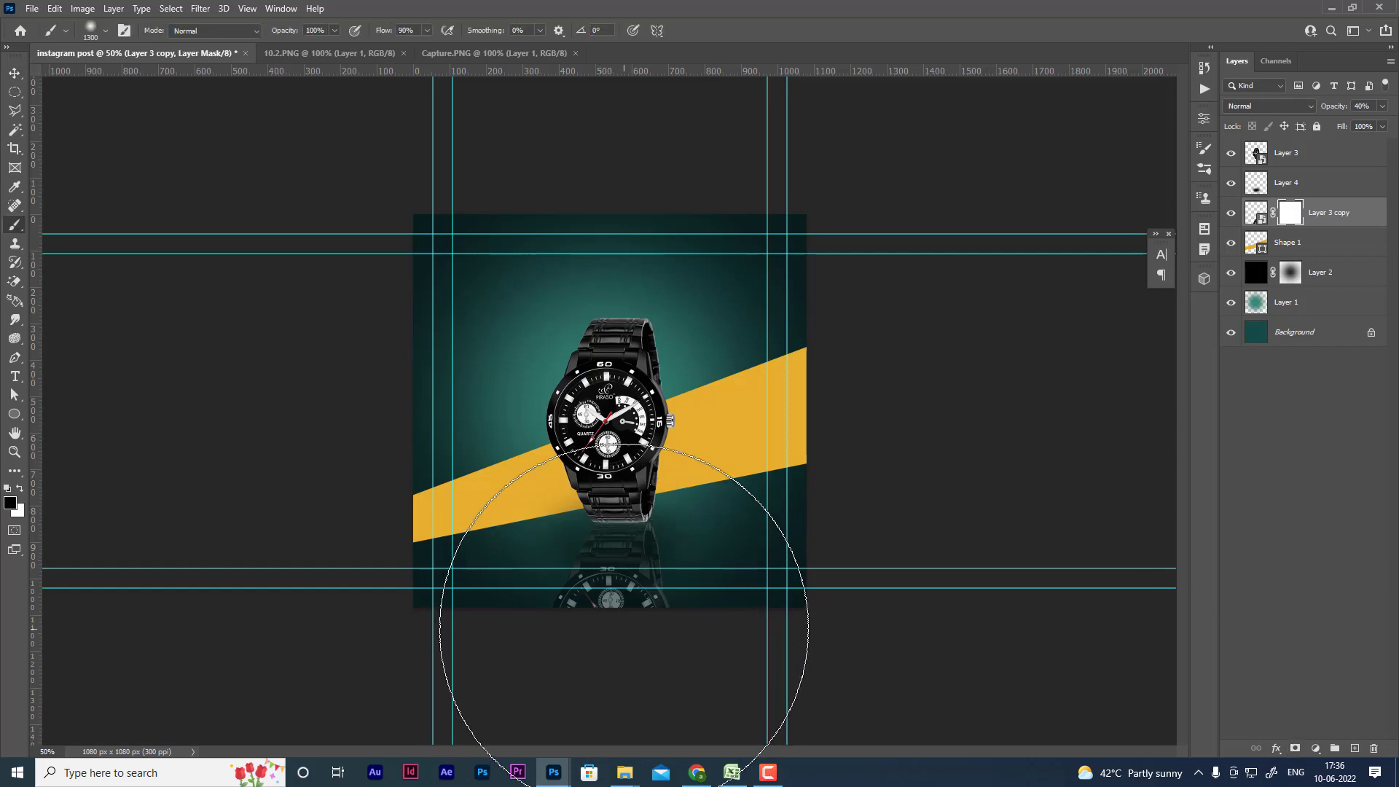
pyautogui.press('[')
pyautogui.press('[')
pyautogui.press('[')
pyautogui.press('[')
pyautogui.press('[')
pyautogui.press('[')
pyautogui.press('[')
pyautogui.press('[')
pyautogui.press('[')
pyautogui.press('[')
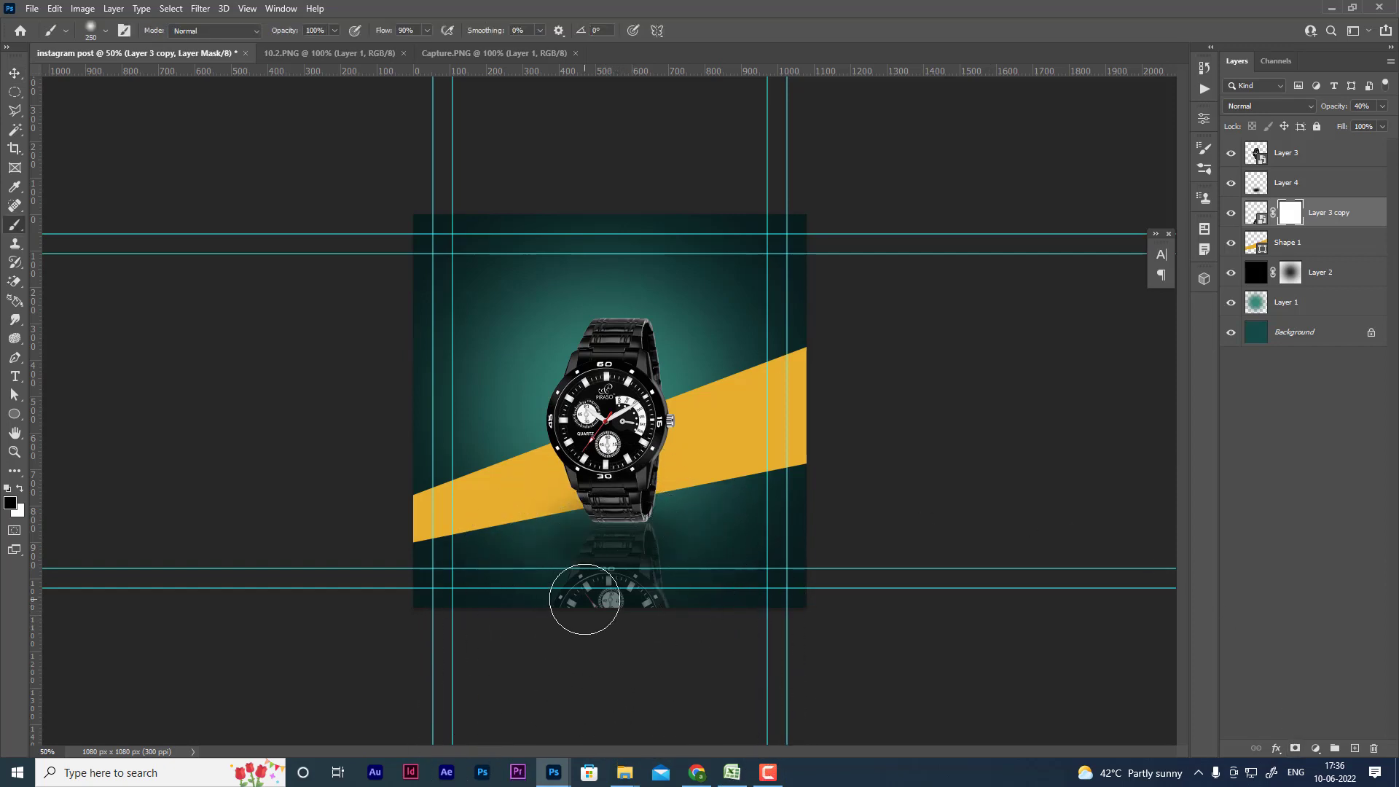
pyautogui.moveTo(634, 616)
pyautogui.mouseDown()
pyautogui.moveTo(677, 616)
pyautogui.moveTo(571, 612)
pyautogui.moveTo(599, 619)
pyautogui.mouseUp()
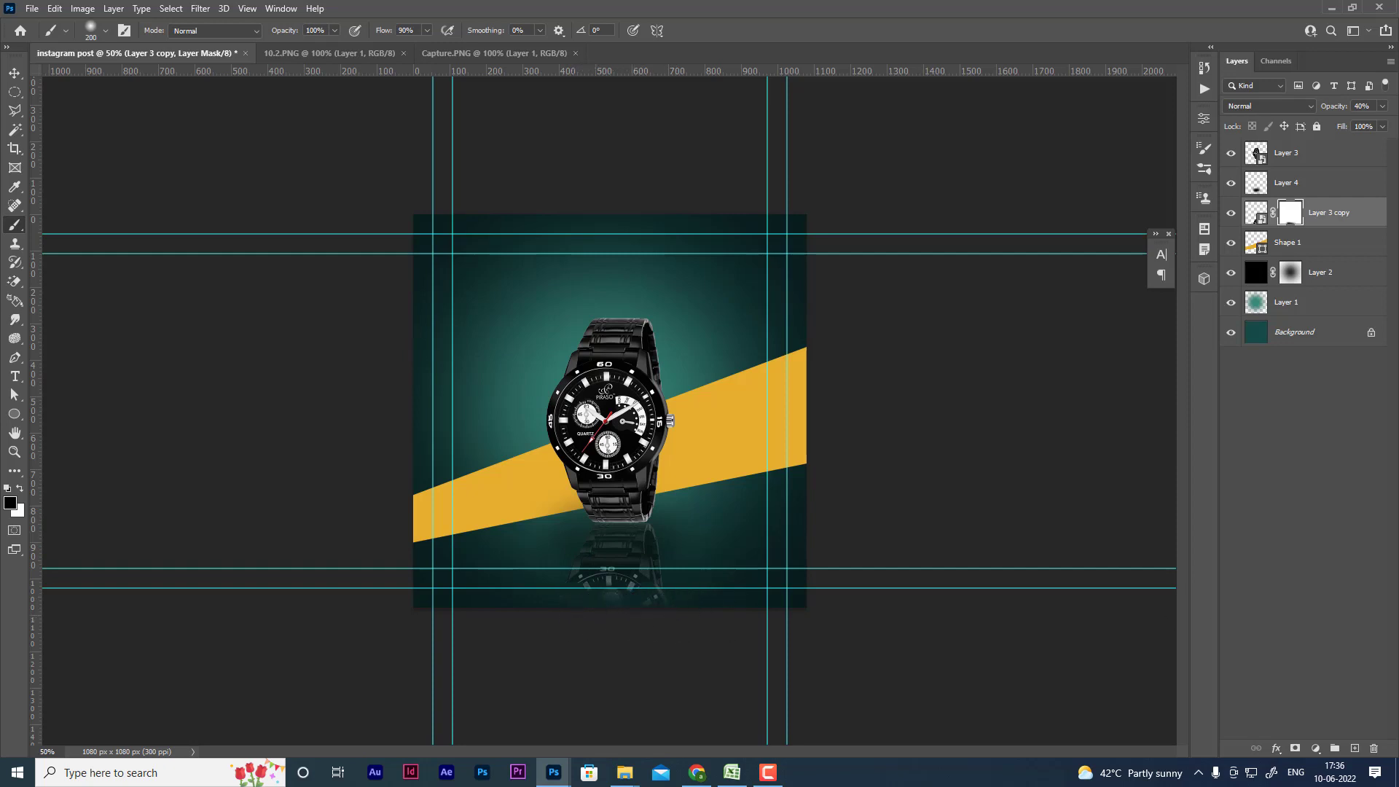
pyautogui.click(14, 73)
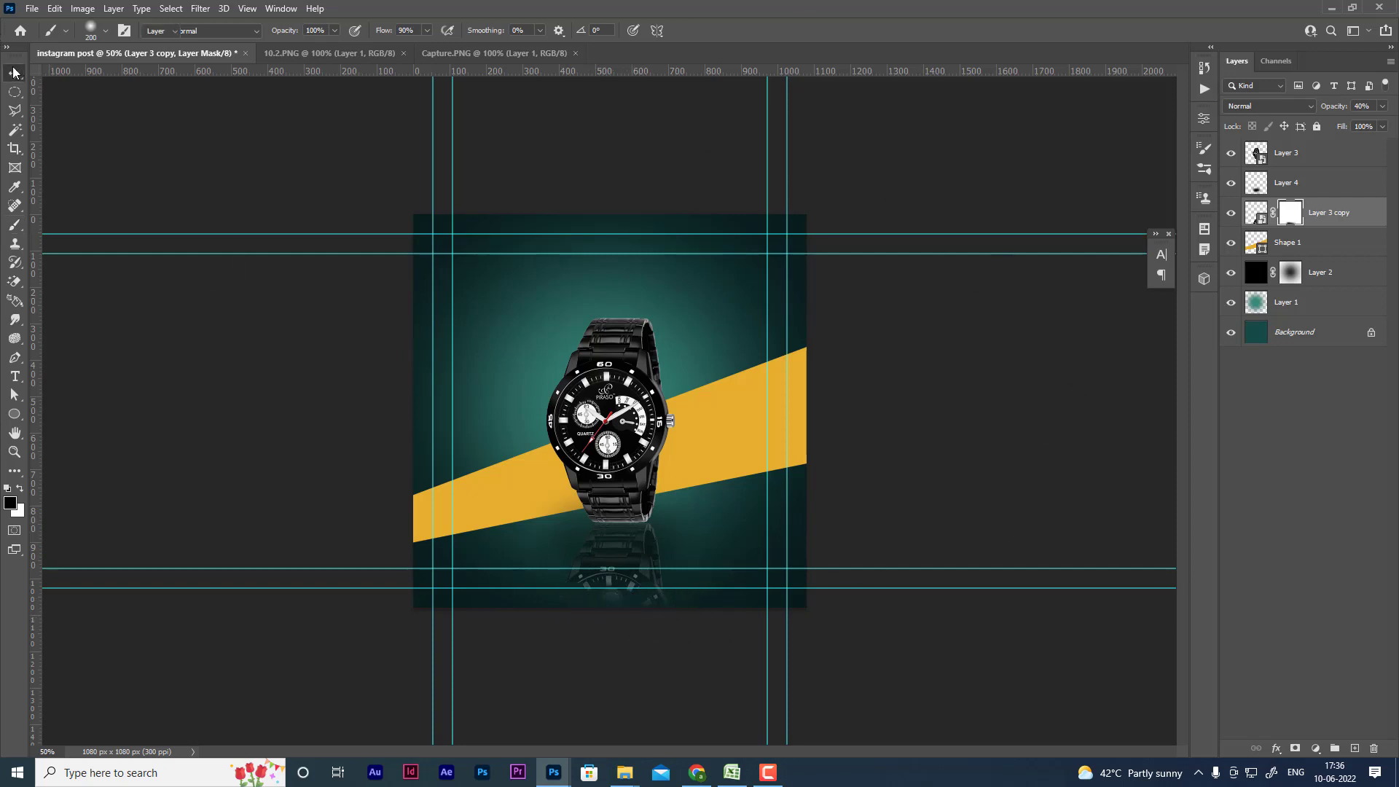
# Step: Type the headline 'BEST' near the top of the post, comparing with the Capture.PNG mockup
pyautogui.click(460, 54)
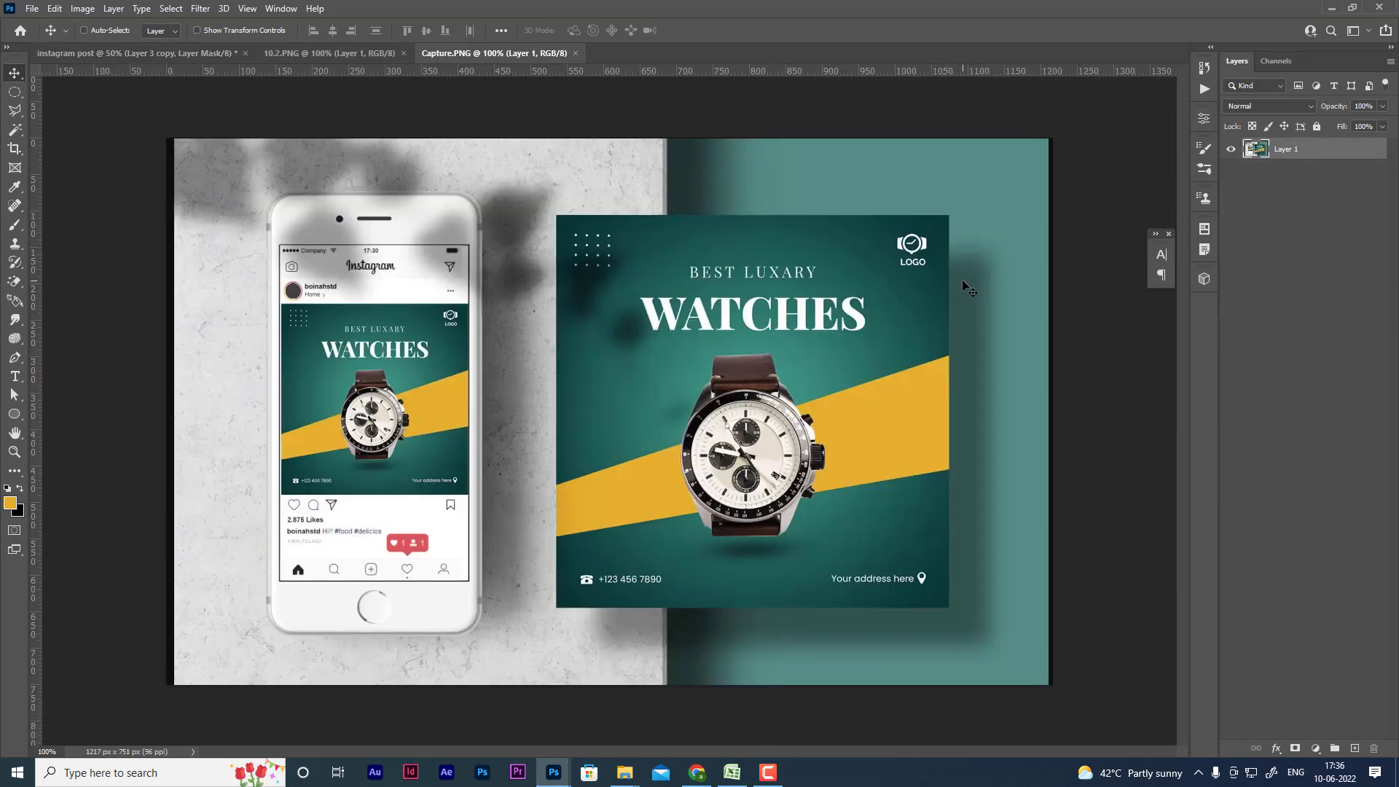
pyautogui.click(182, 54)
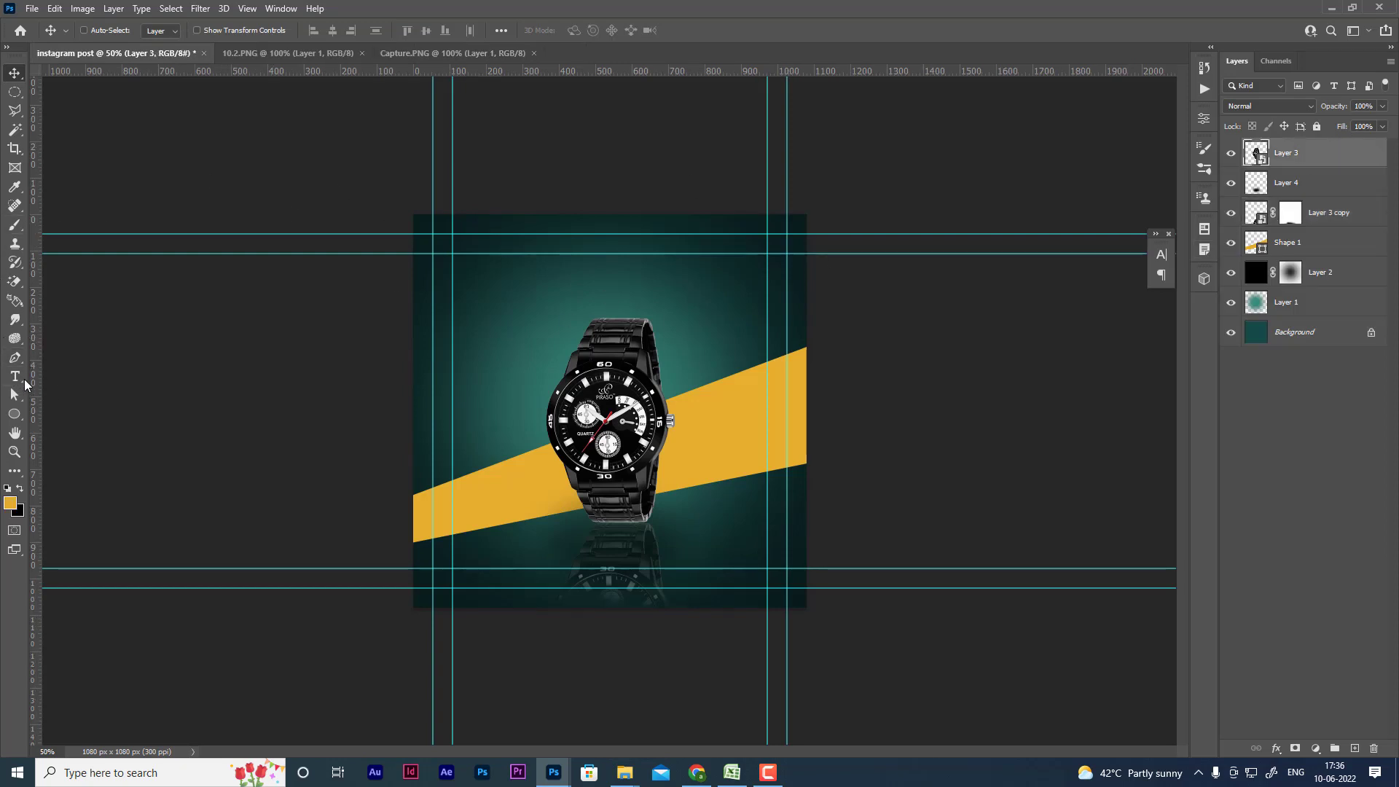
pyautogui.click(15, 377)
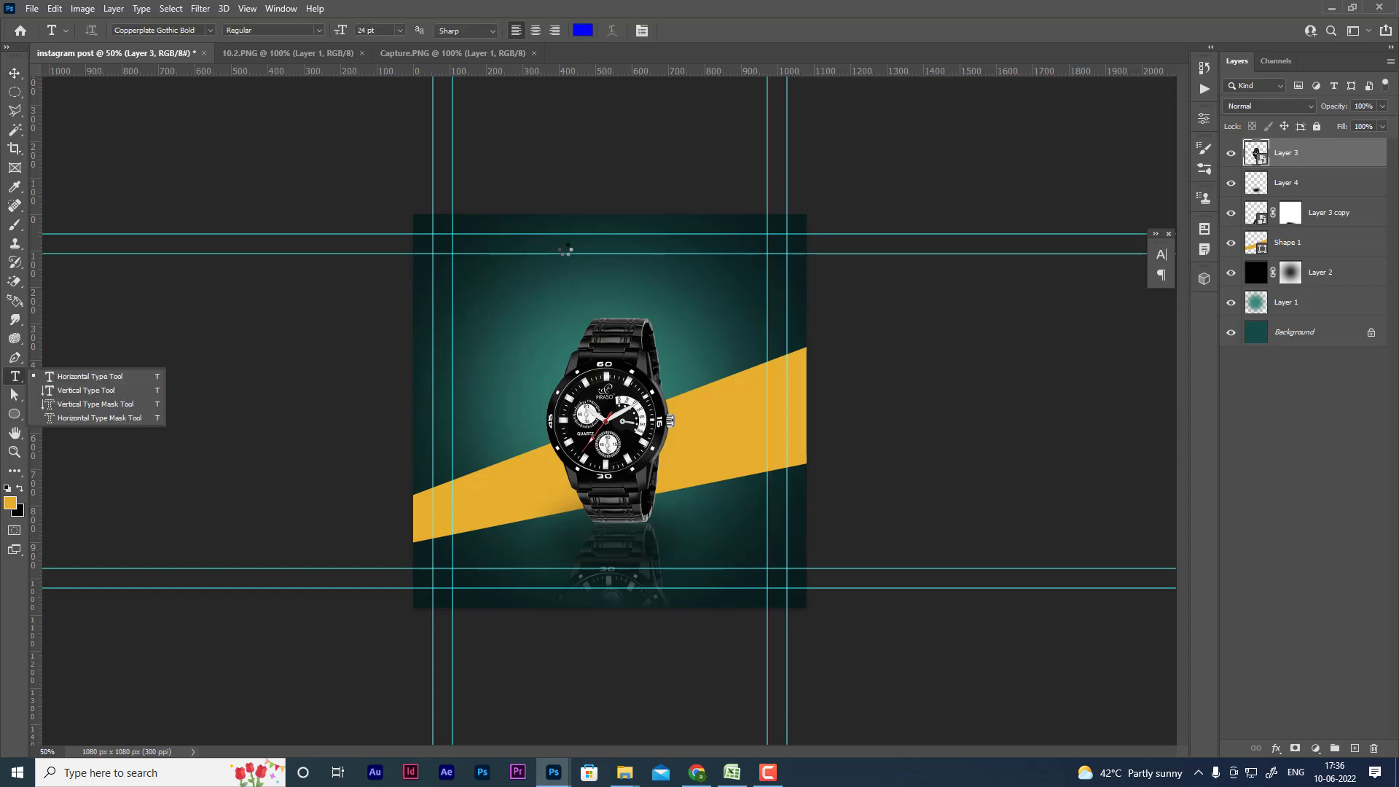
pyautogui.click(566, 250)
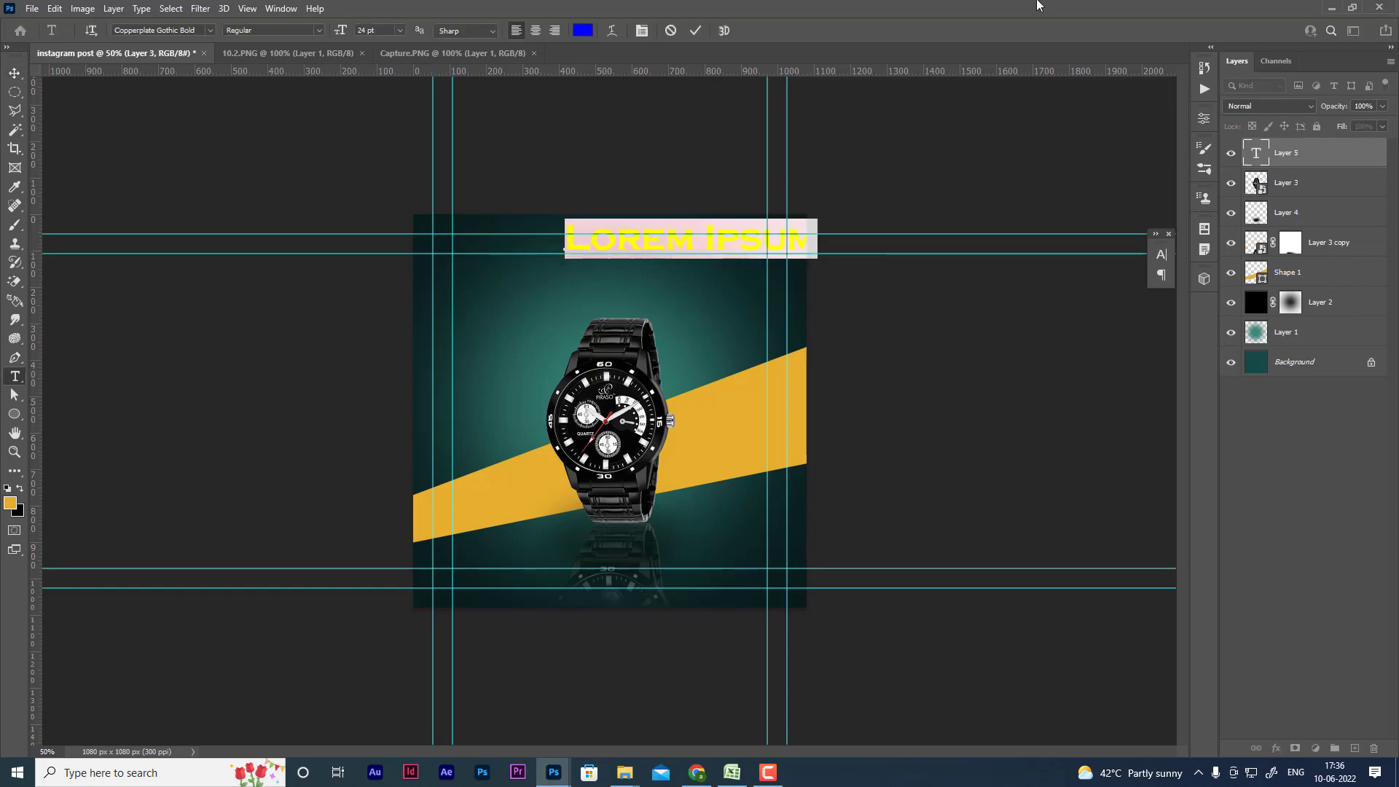
pyautogui.write('BEST')
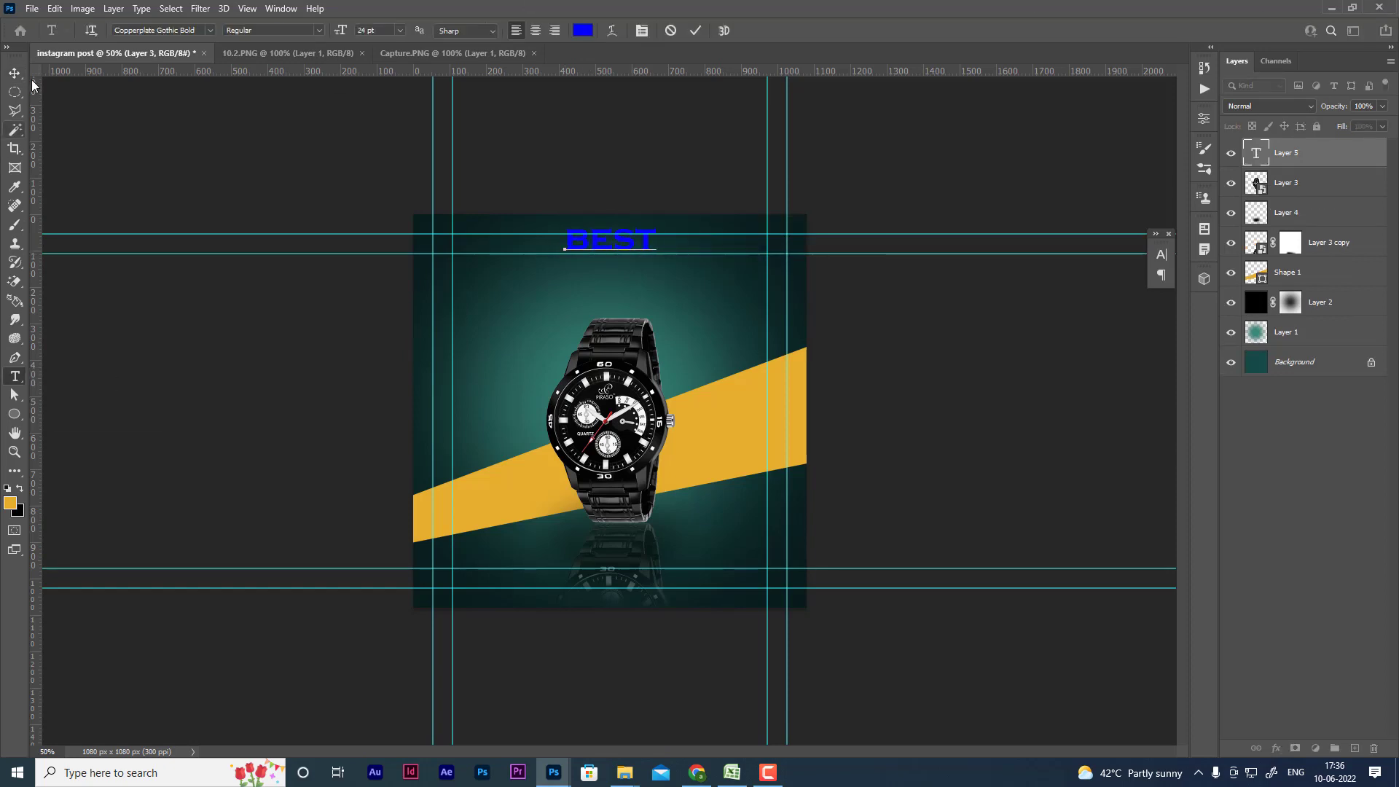
pyautogui.click(14, 73)
pyautogui.click(421, 53)
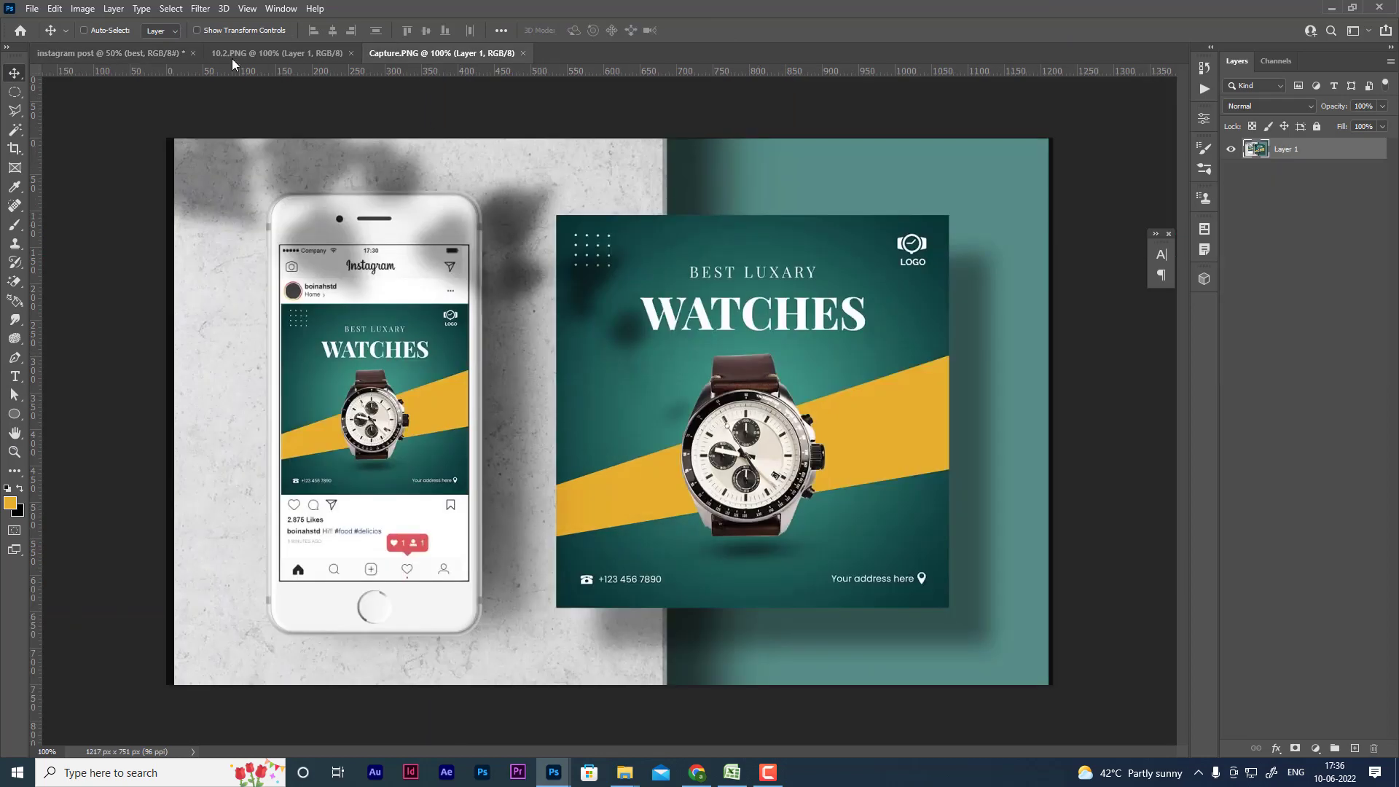
pyautogui.click(124, 53)
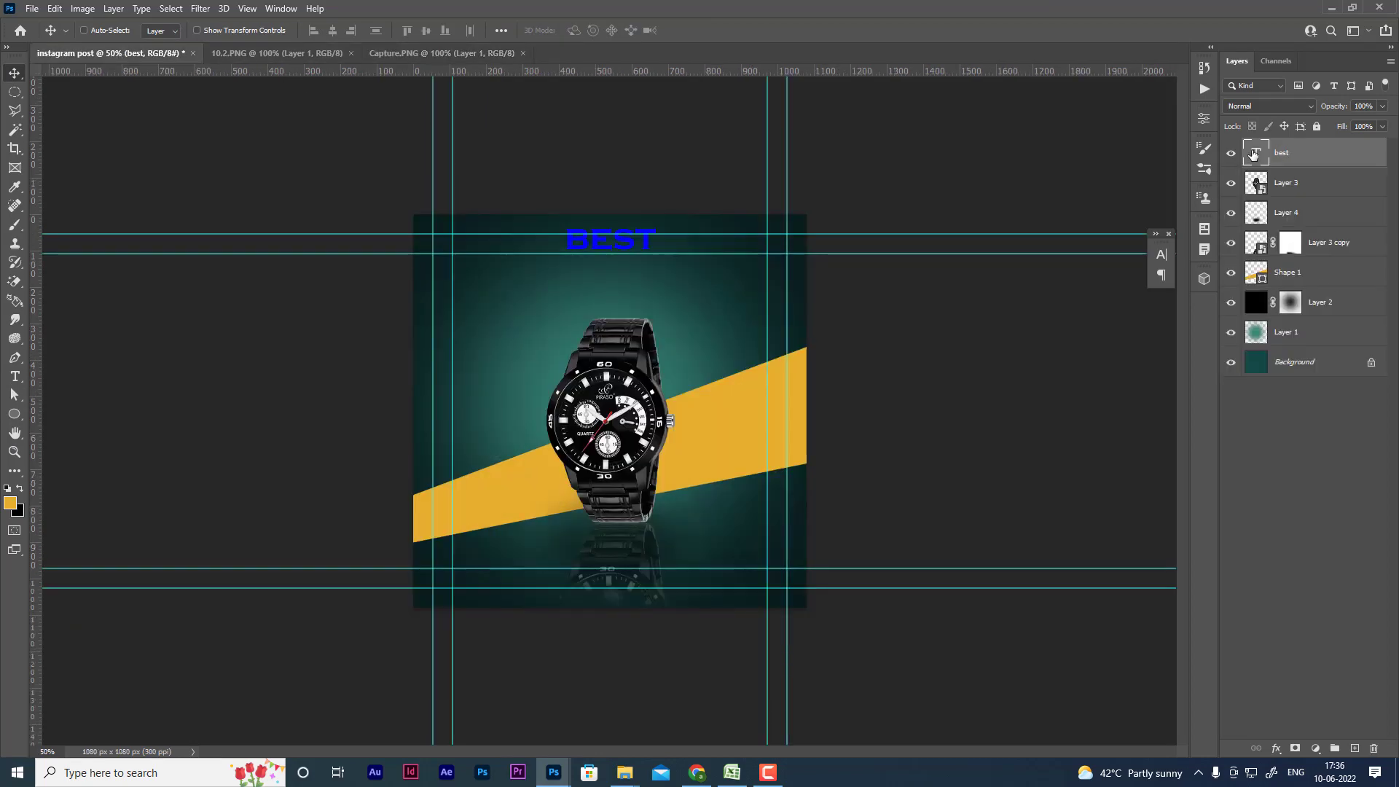
# Step: Recolour the BEST text to white (#ffffff) and shift it slightly left and down
pyautogui.doubleClick(1256, 153)
pyautogui.click(583, 31)
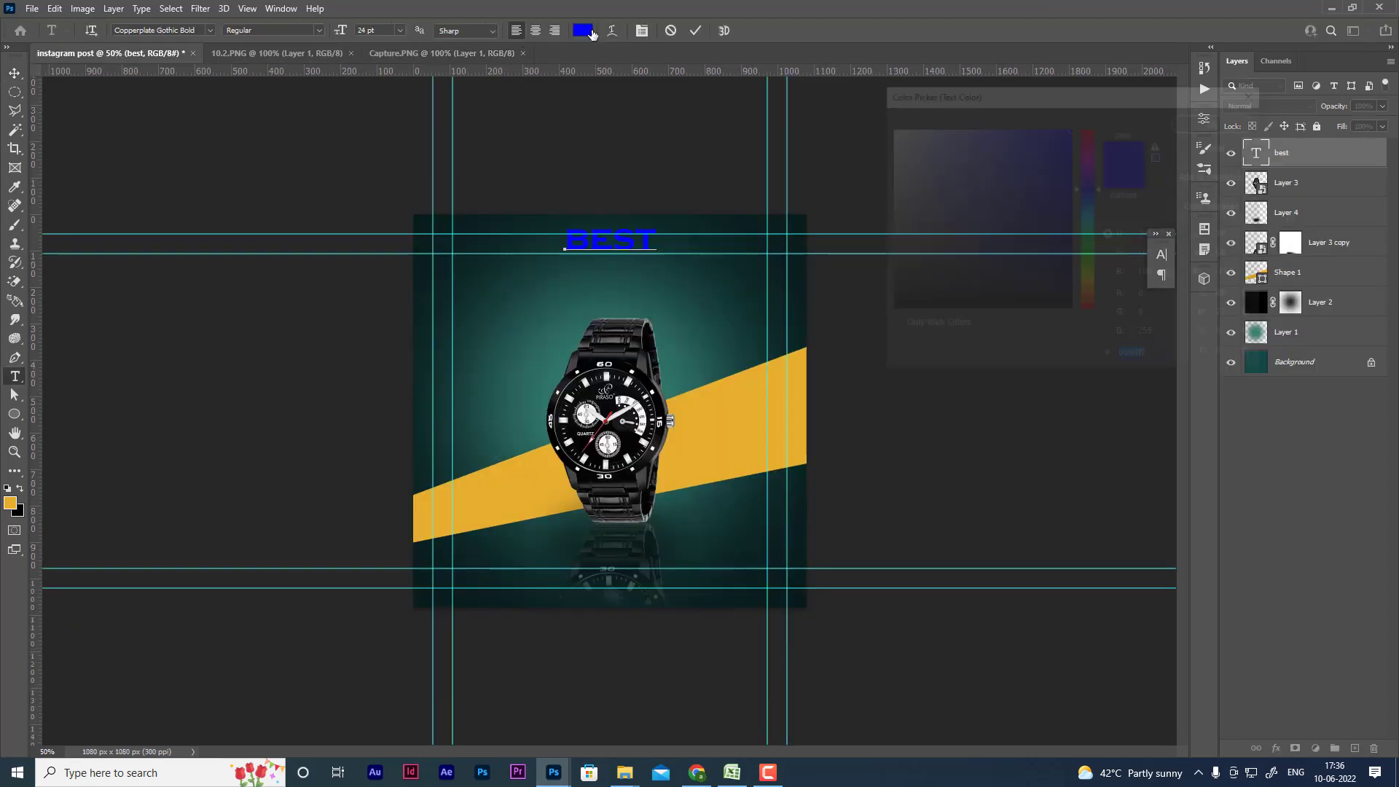
pyautogui.write('ffffff')
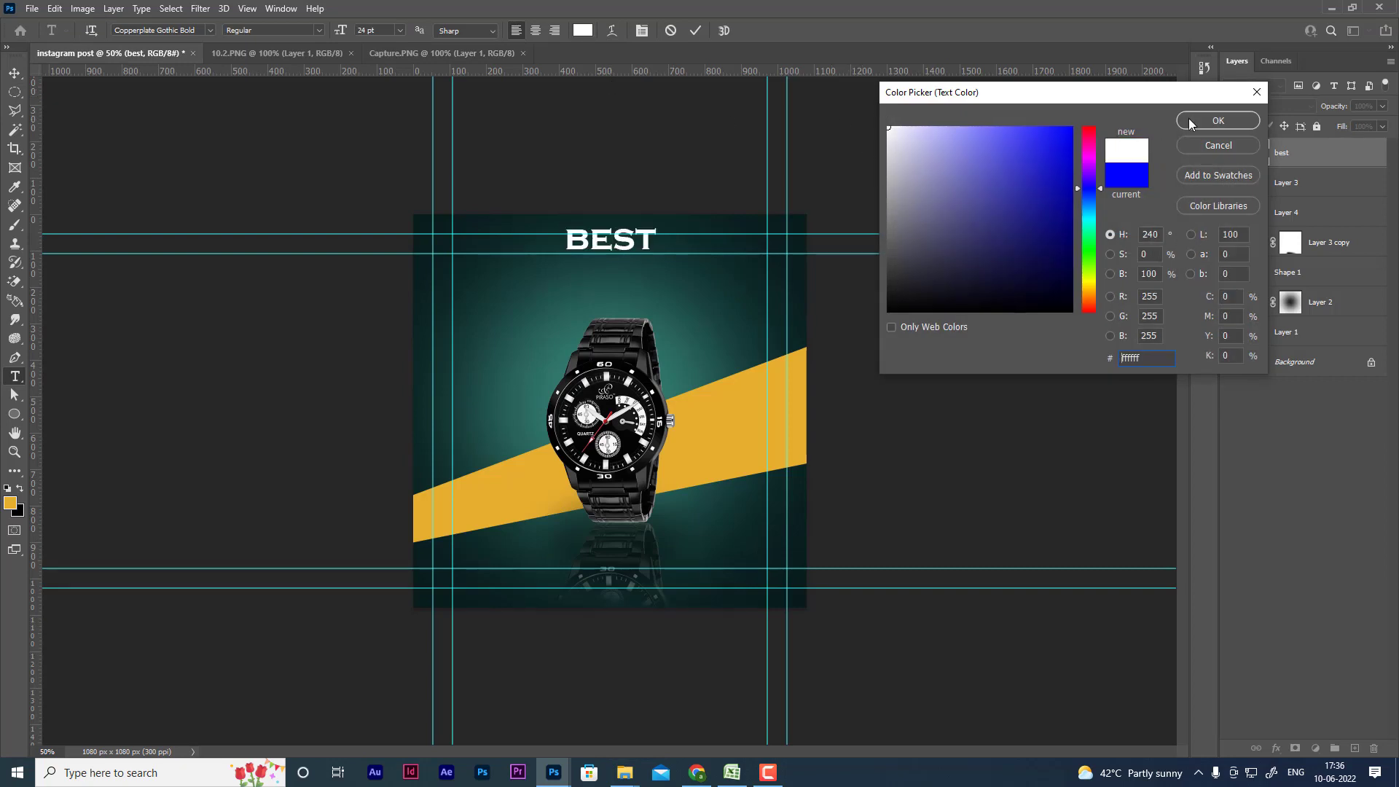
pyautogui.click(1204, 121)
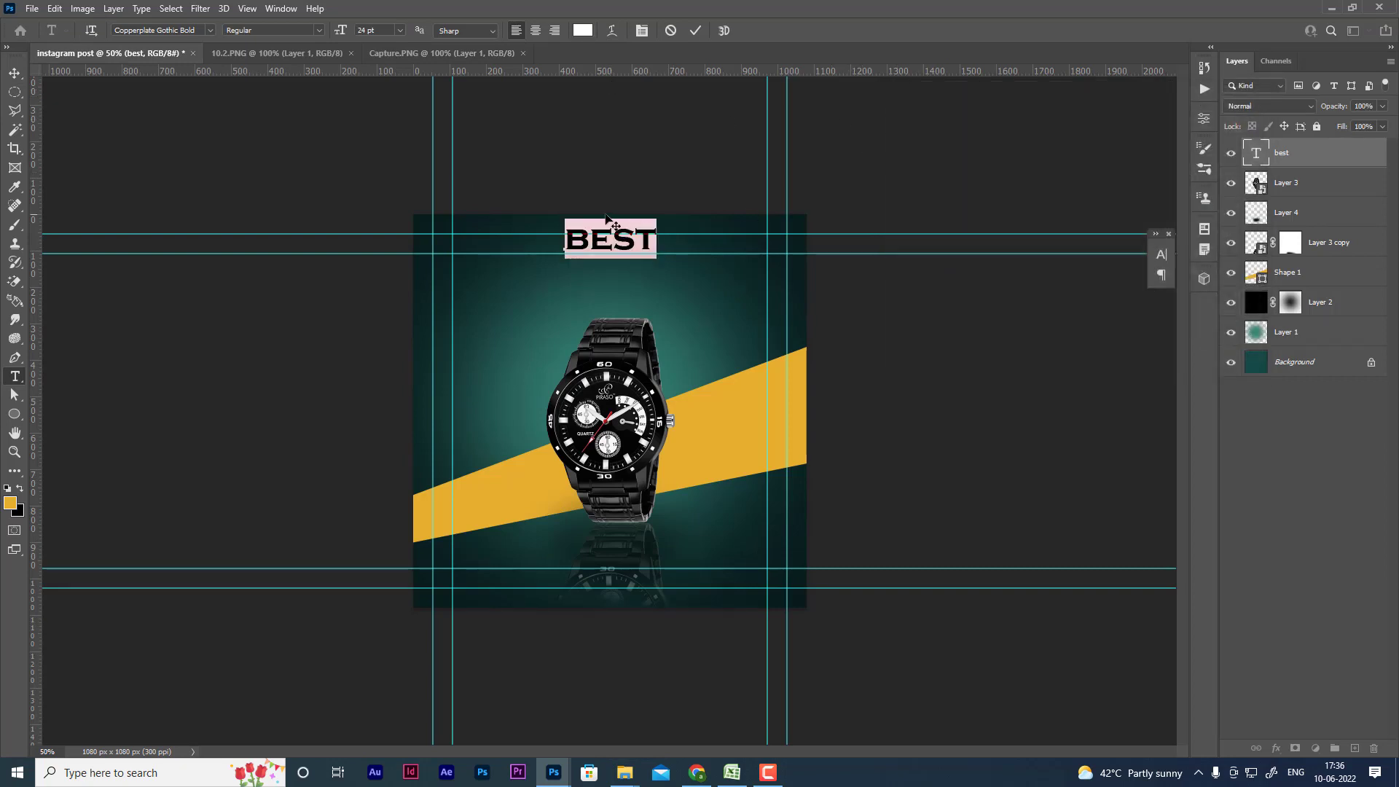
pyautogui.click(16, 74)
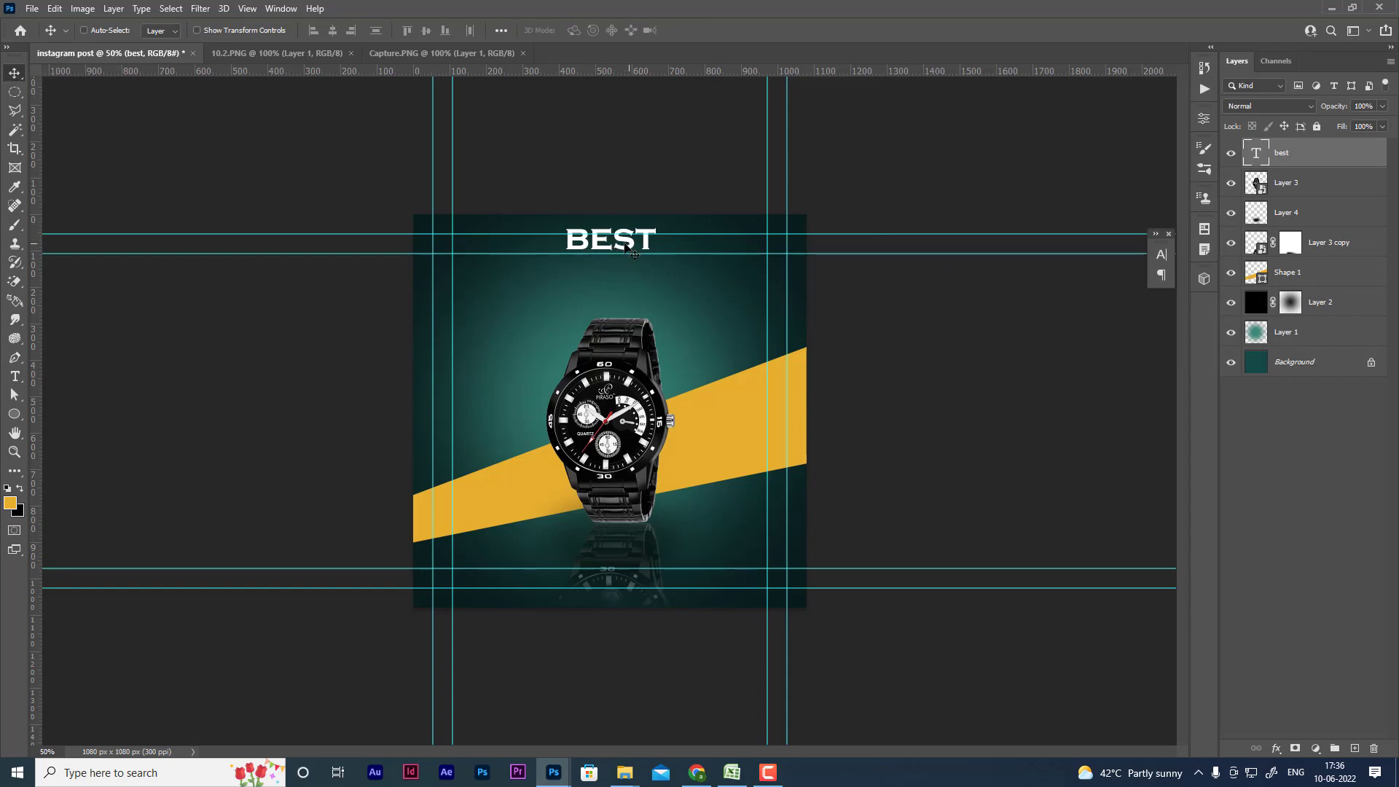
pyautogui.moveTo(605, 241)
pyautogui.mouseDown()
pyautogui.moveTo(589, 255)
pyautogui.moveTo(569, 246)
pyautogui.mouseUp()
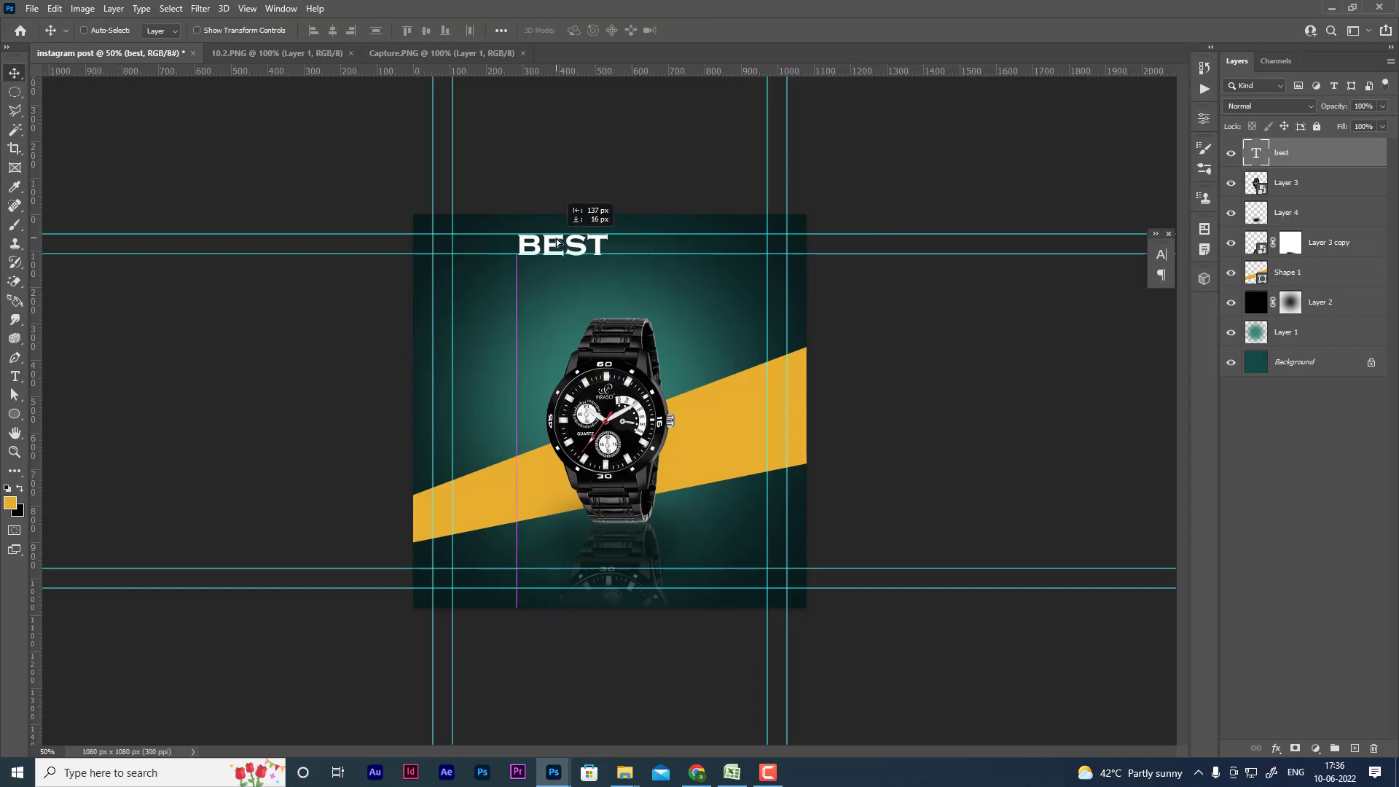
# Step: Extend the headline to 'BEST LUXURY', centre it above the watch and show the grid
pyautogui.doubleClick(1257, 152)
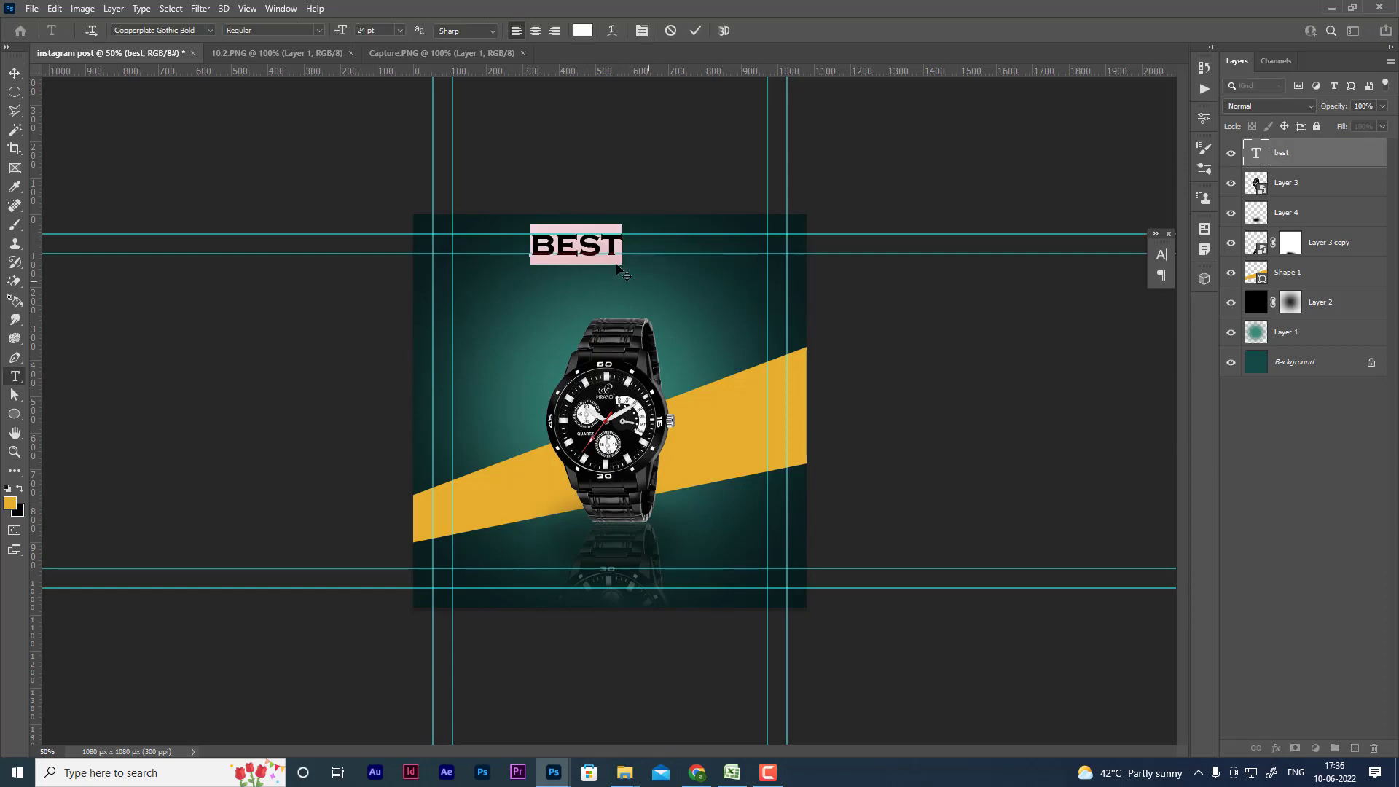
pyautogui.click(624, 243)
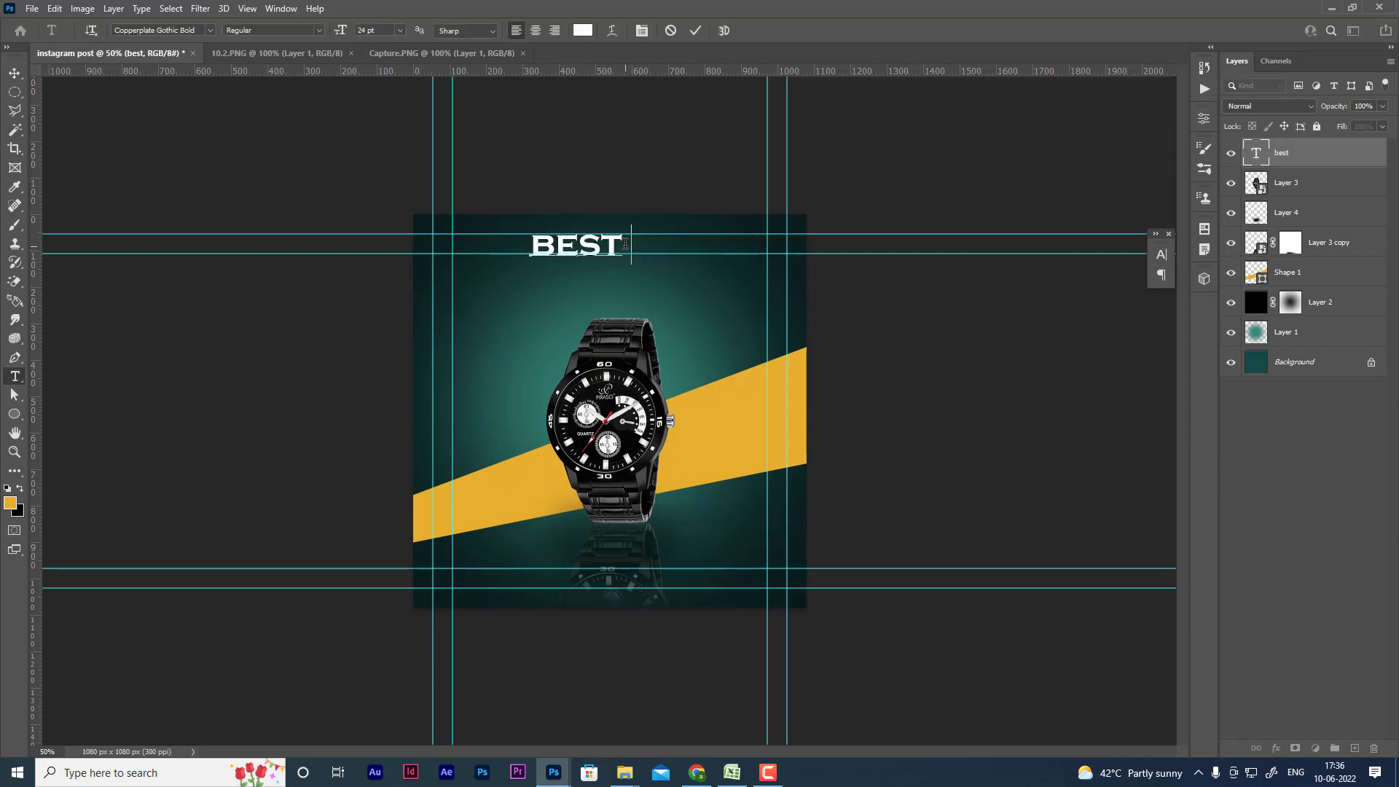
pyautogui.write('LUX')
pyautogui.write('URY')
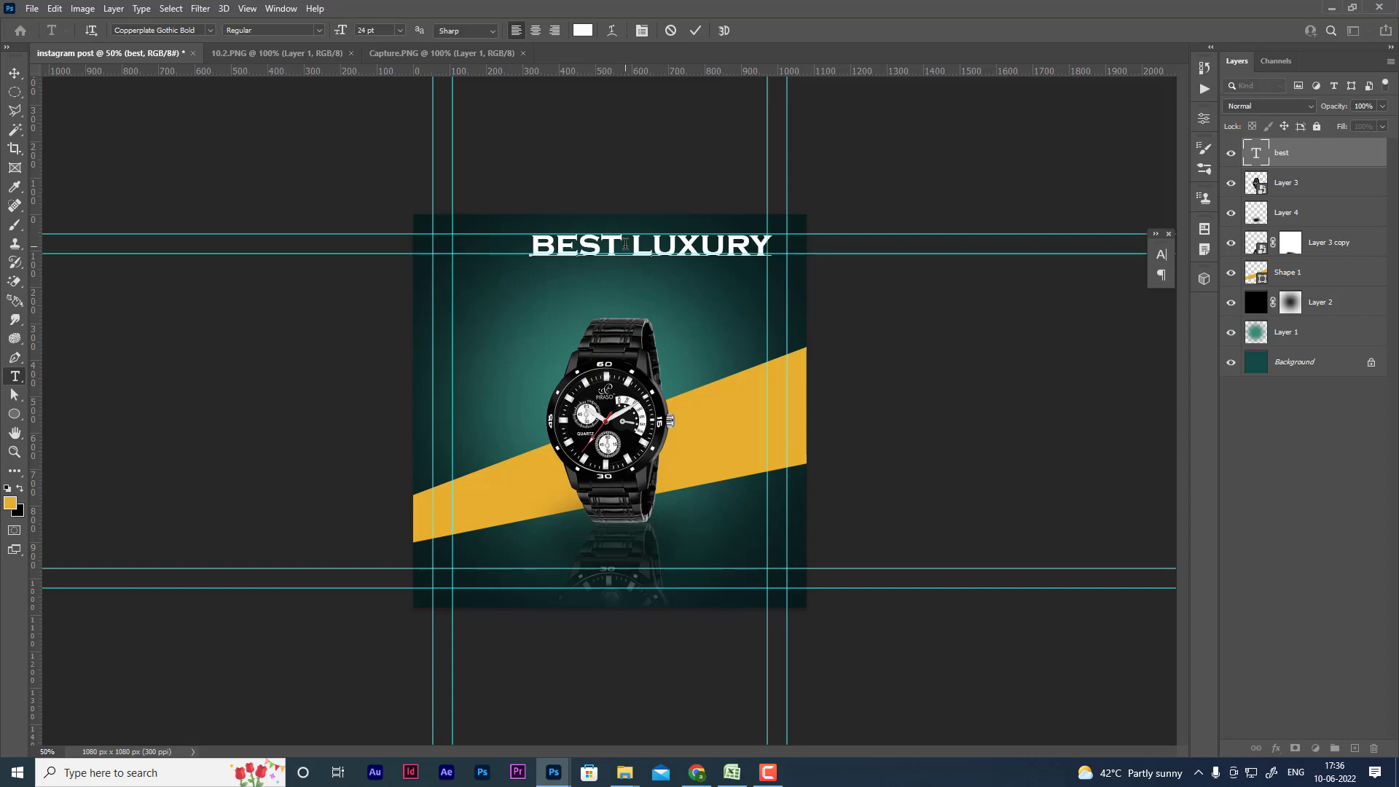
pyautogui.click(14, 74)
pyautogui.moveTo(670, 249); pyautogui.dragTo(633, 250)
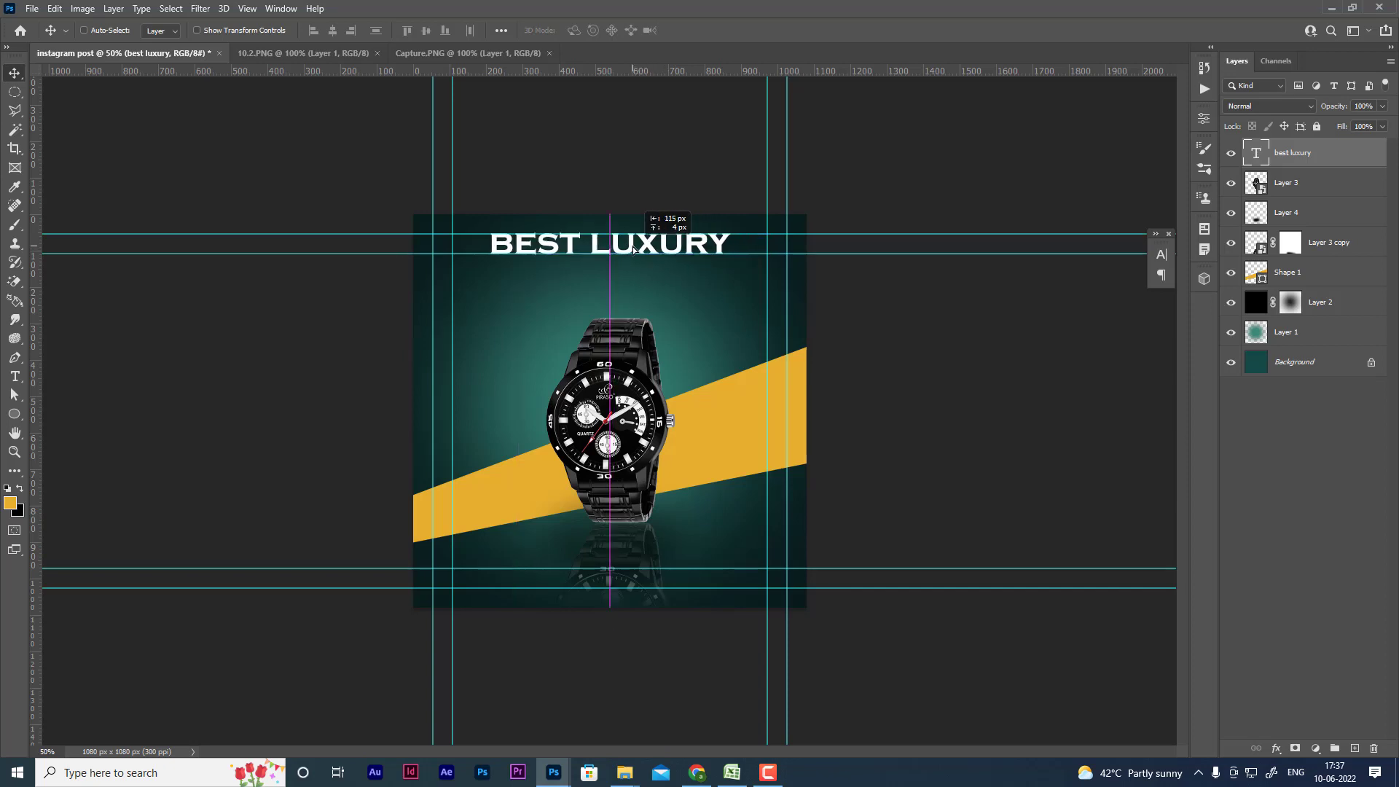
pyautogui.moveTo(633, 250); pyautogui.dragTo(637, 250)
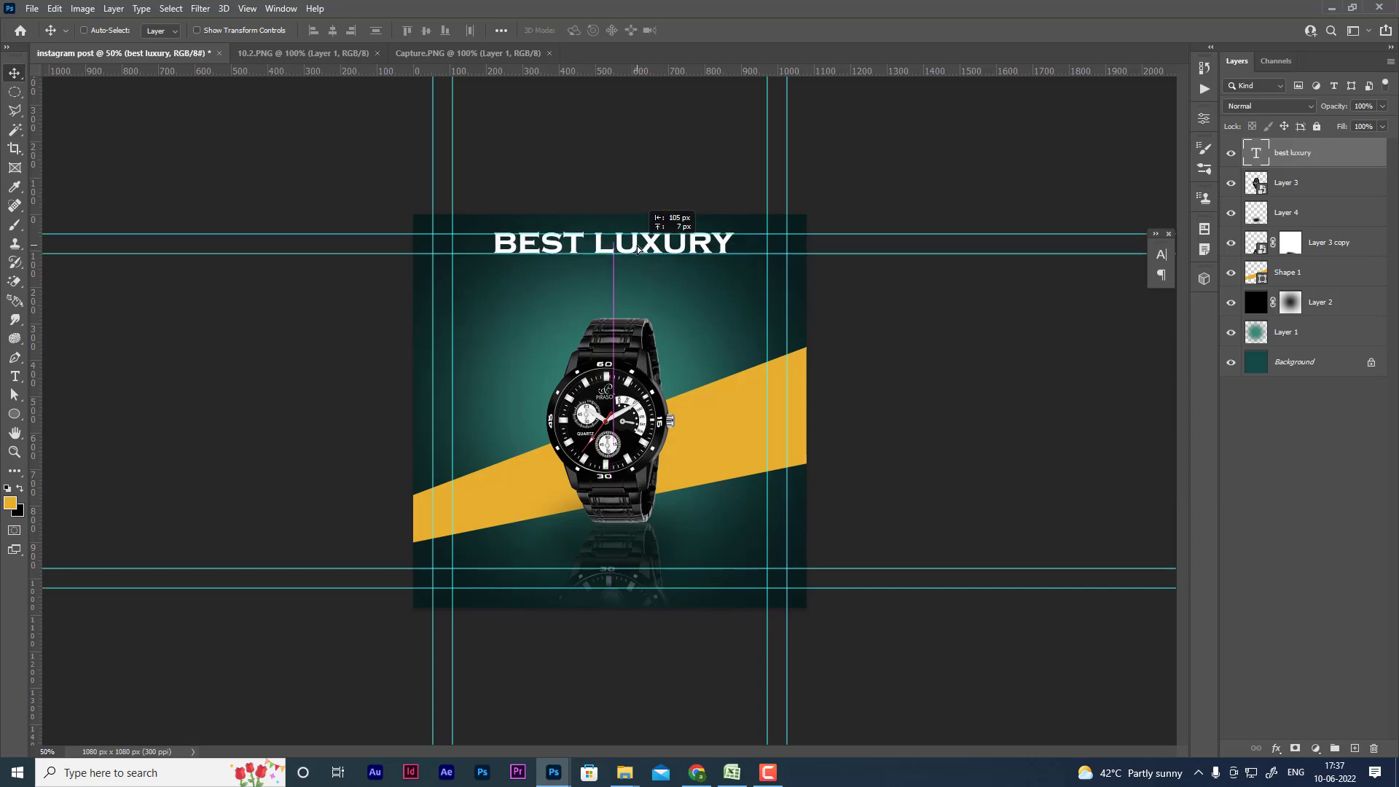
pyautogui.moveTo(637, 248); pyautogui.dragTo(639, 249)
pyautogui.hotkey('ctrl', "'")
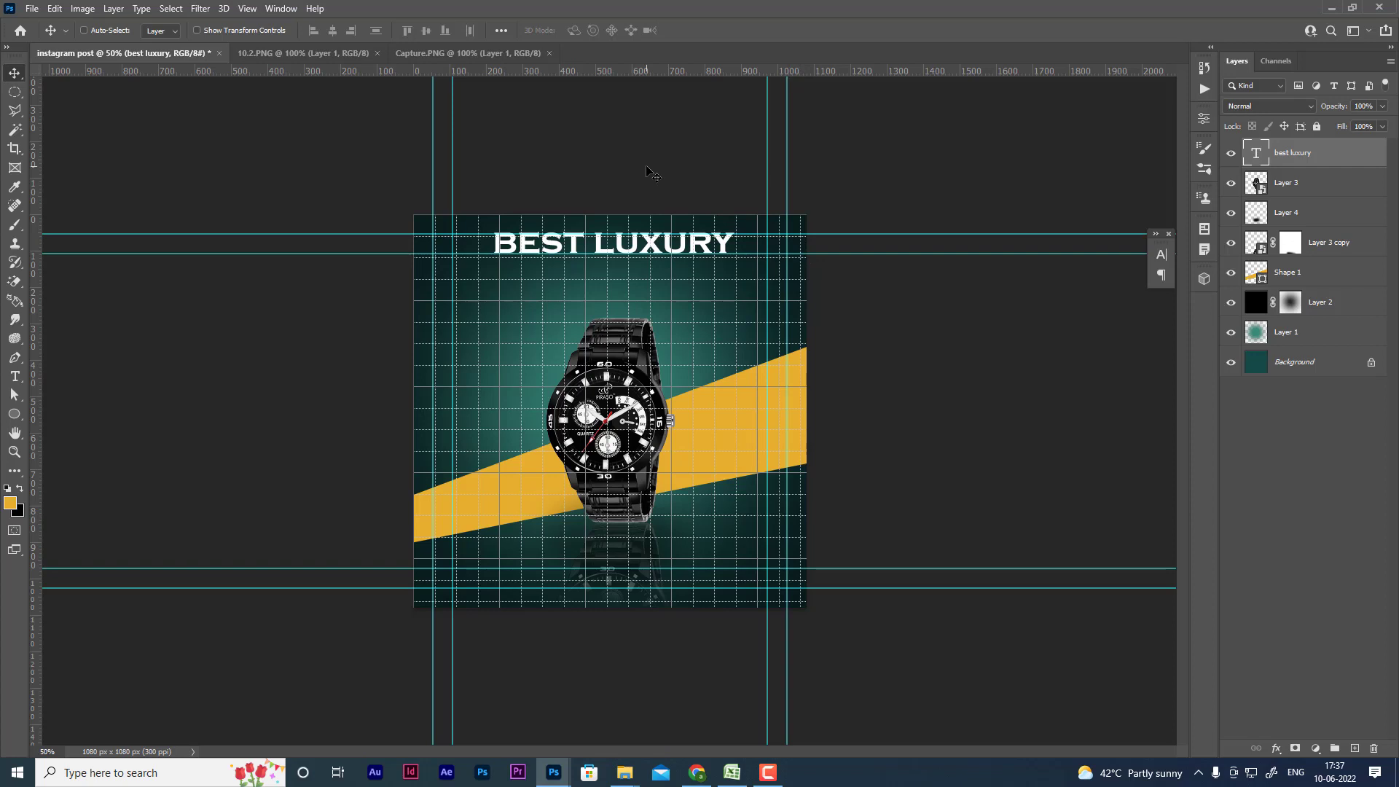
# Step: Hide the canvas grid and open the font list for the BEST LUXURY headline
pyautogui.hotkey('ctrl', "'")
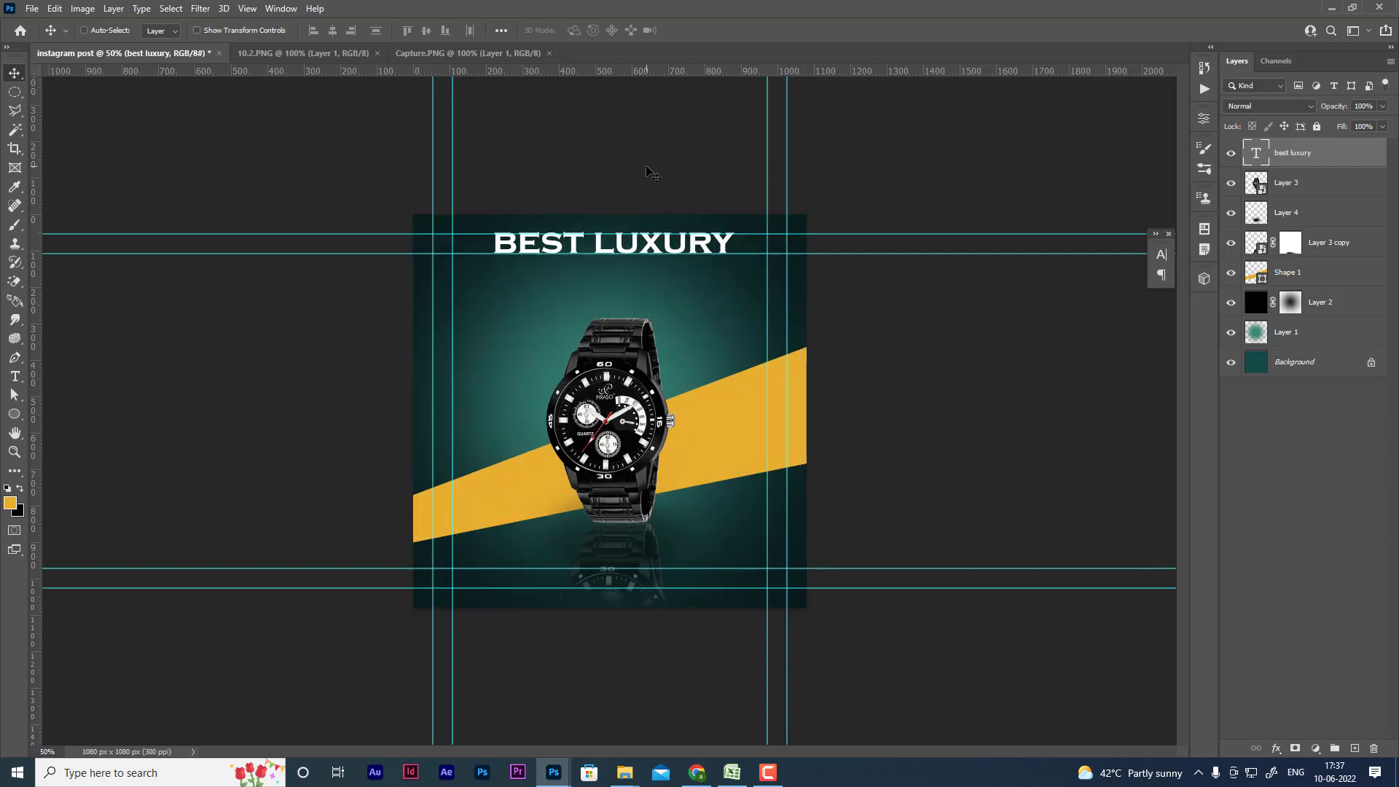
pyautogui.doubleClick(1257, 153)
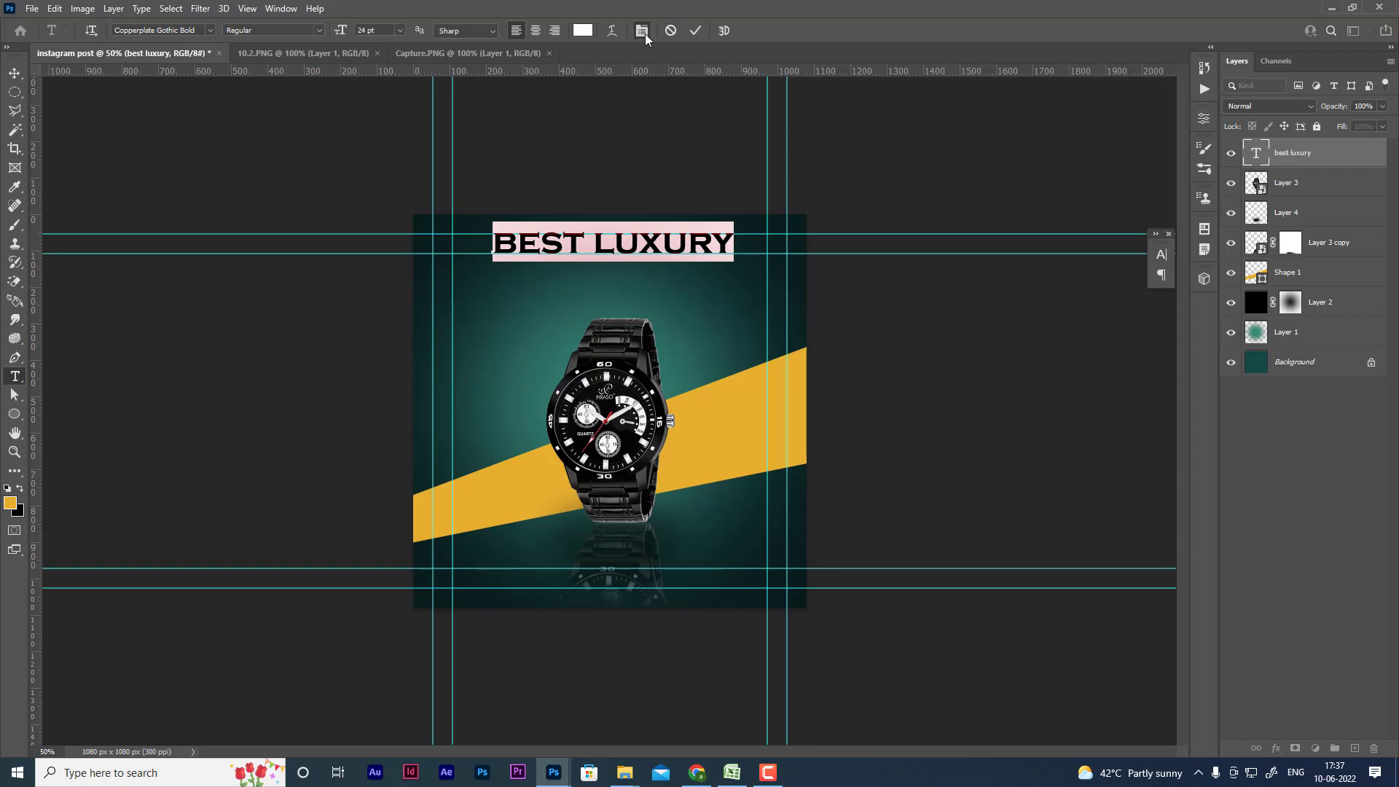
pyautogui.click(645, 33)
pyautogui.click(1076, 275)
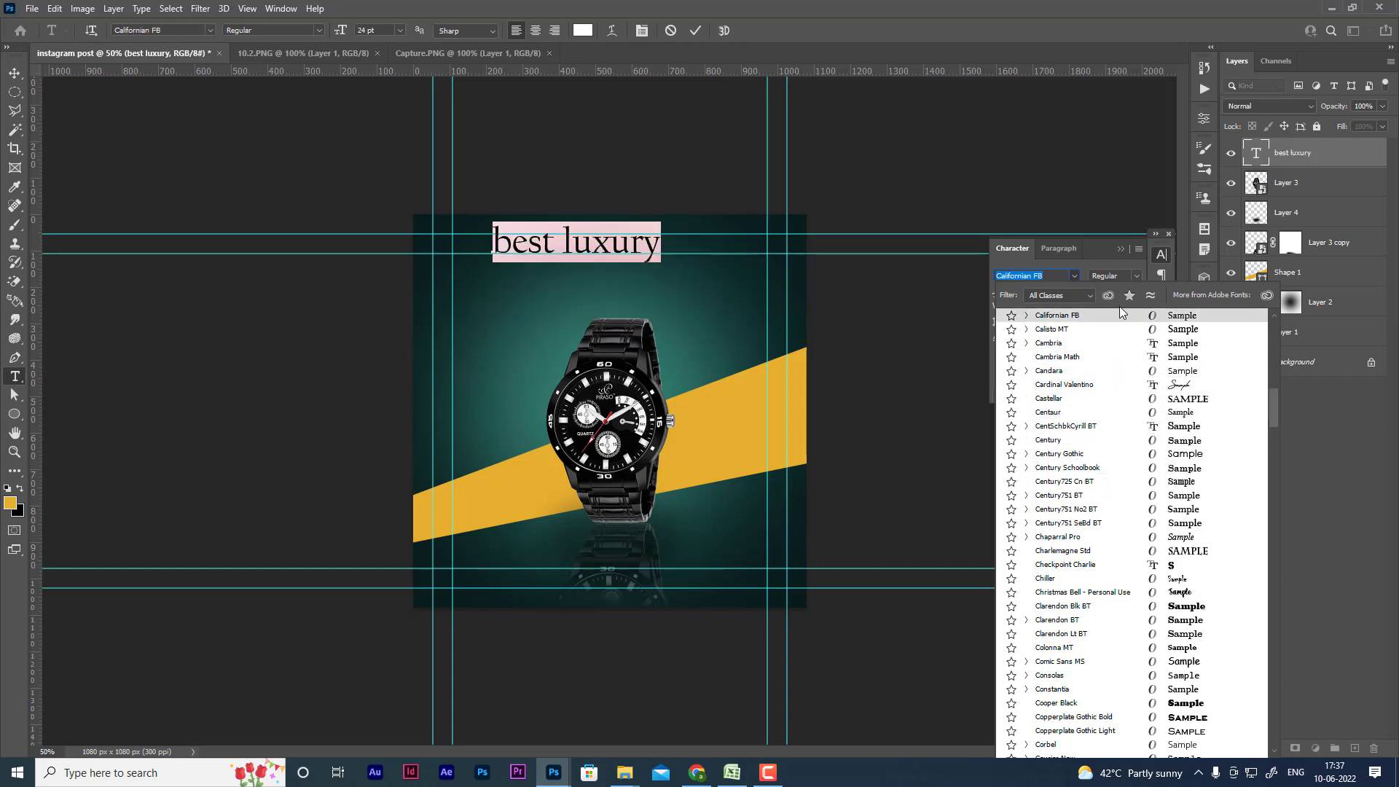
# Step: Try Humnst777 Blk BT on the headline, then undo back to Copperplate Gothic
pyautogui.scroll(2, 1121, 312)
pyautogui.scroll(2, 1134, 324)
pyautogui.scroll(2, 1144, 332)
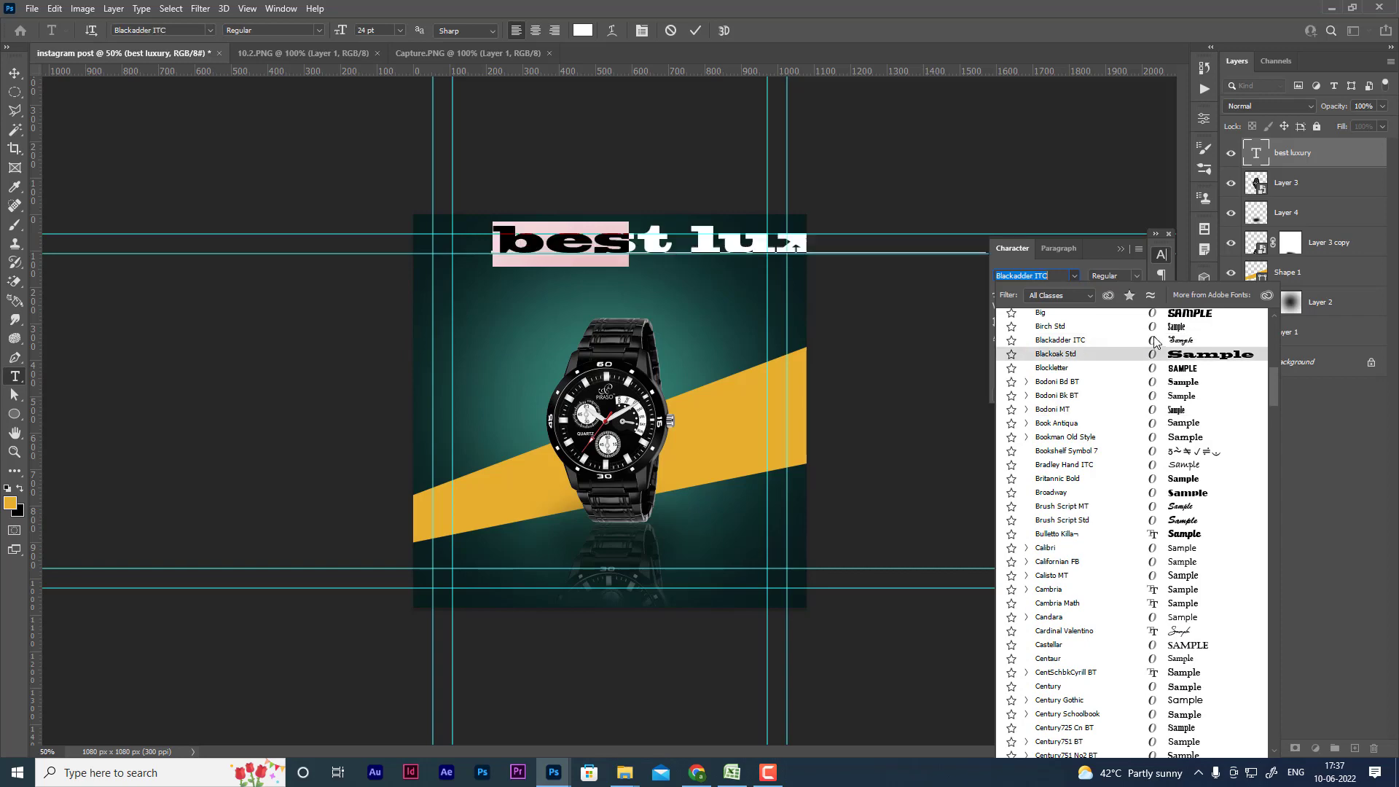
pyautogui.scroll(3, 1159, 336)
pyautogui.scroll(3, 1166, 328)
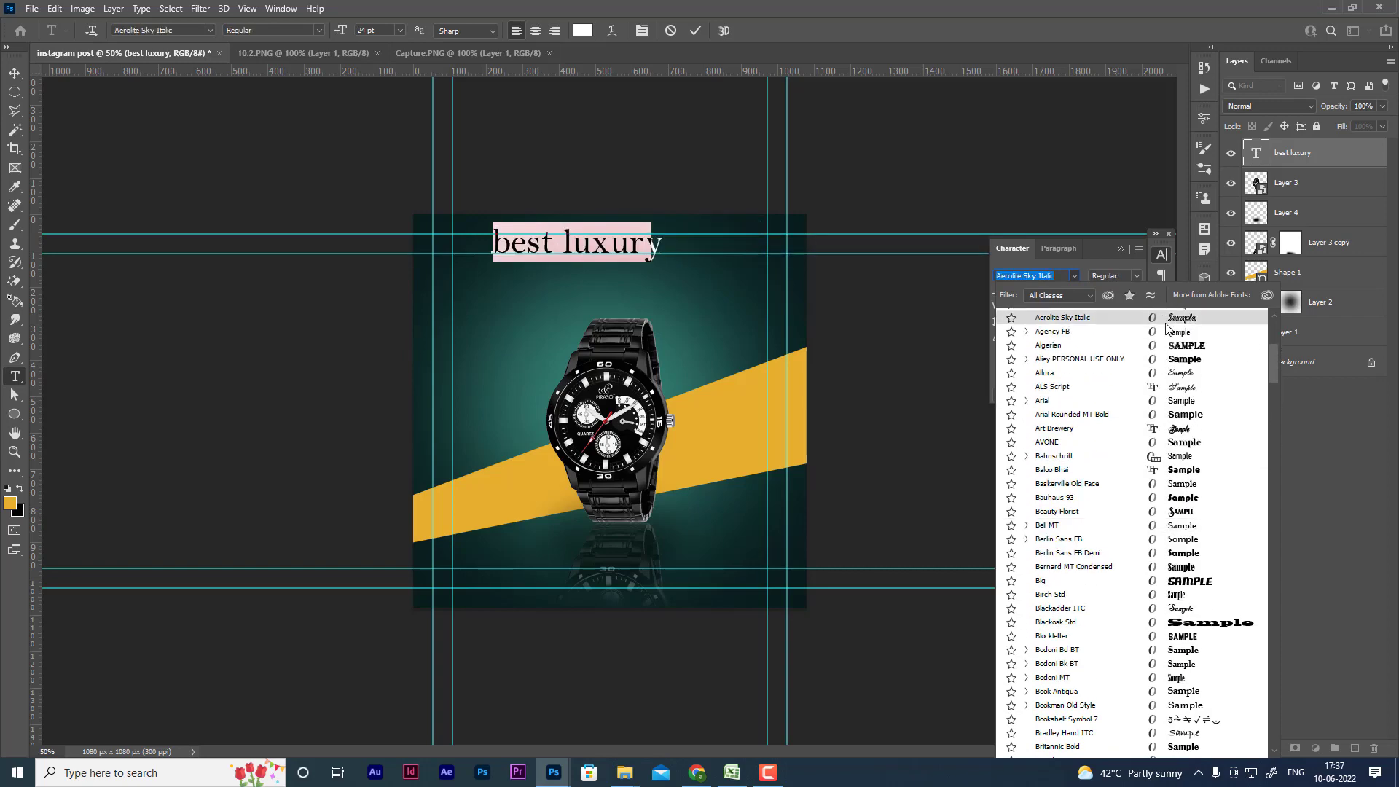
pyautogui.scroll(3, 1166, 328)
pyautogui.scroll(3, 1173, 335)
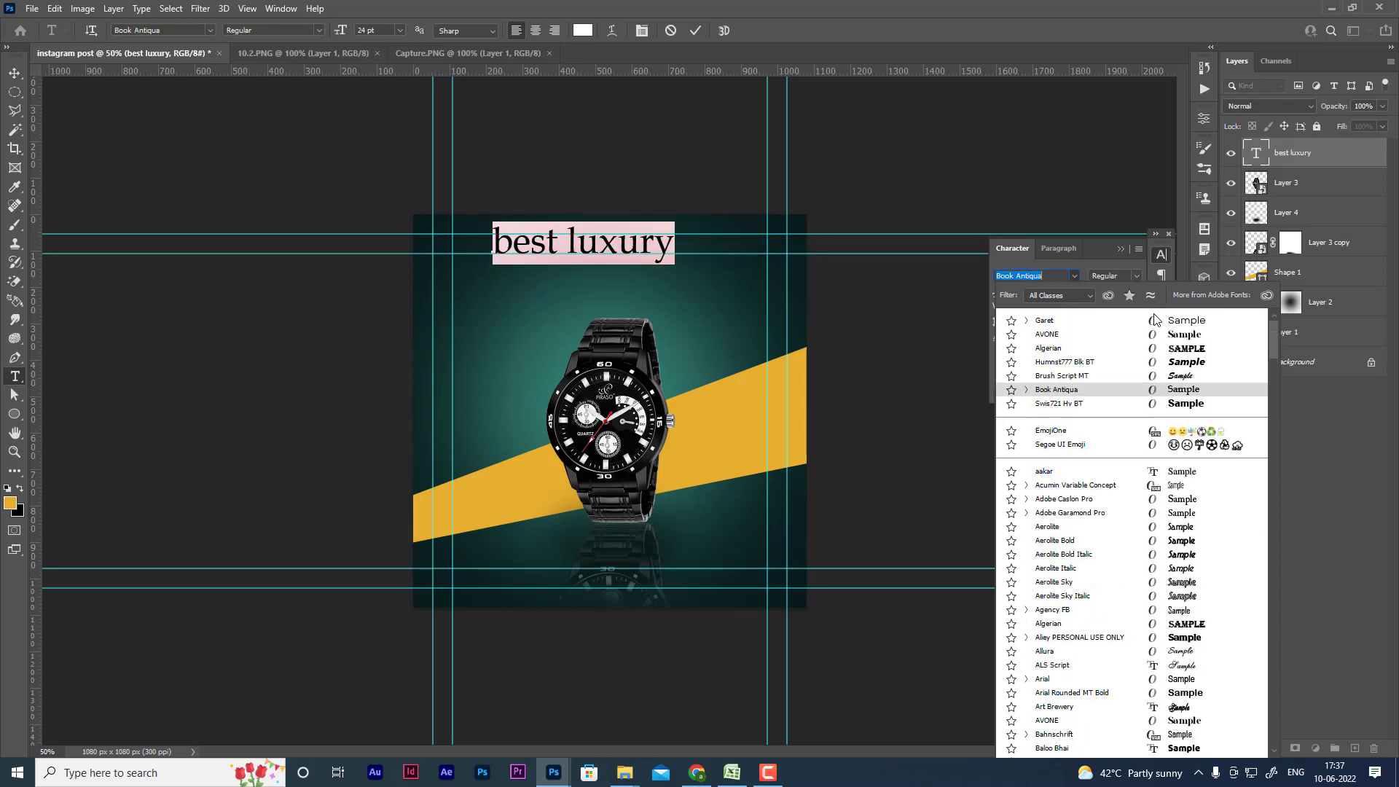
pyautogui.click(1181, 361)
pyautogui.hotkey('ctrl', 'Return')
pyautogui.press('v')
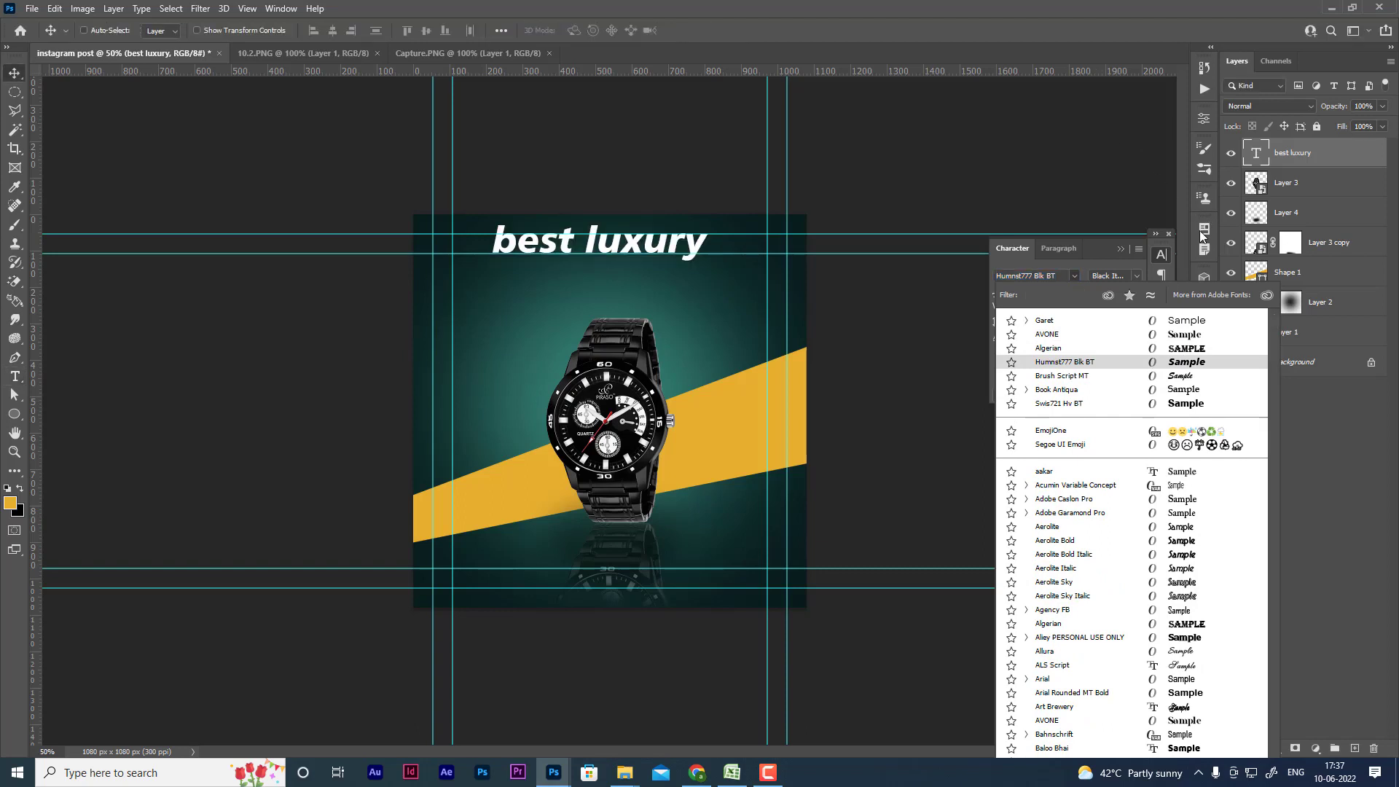
pyautogui.hotkey('ctrl', 'z')
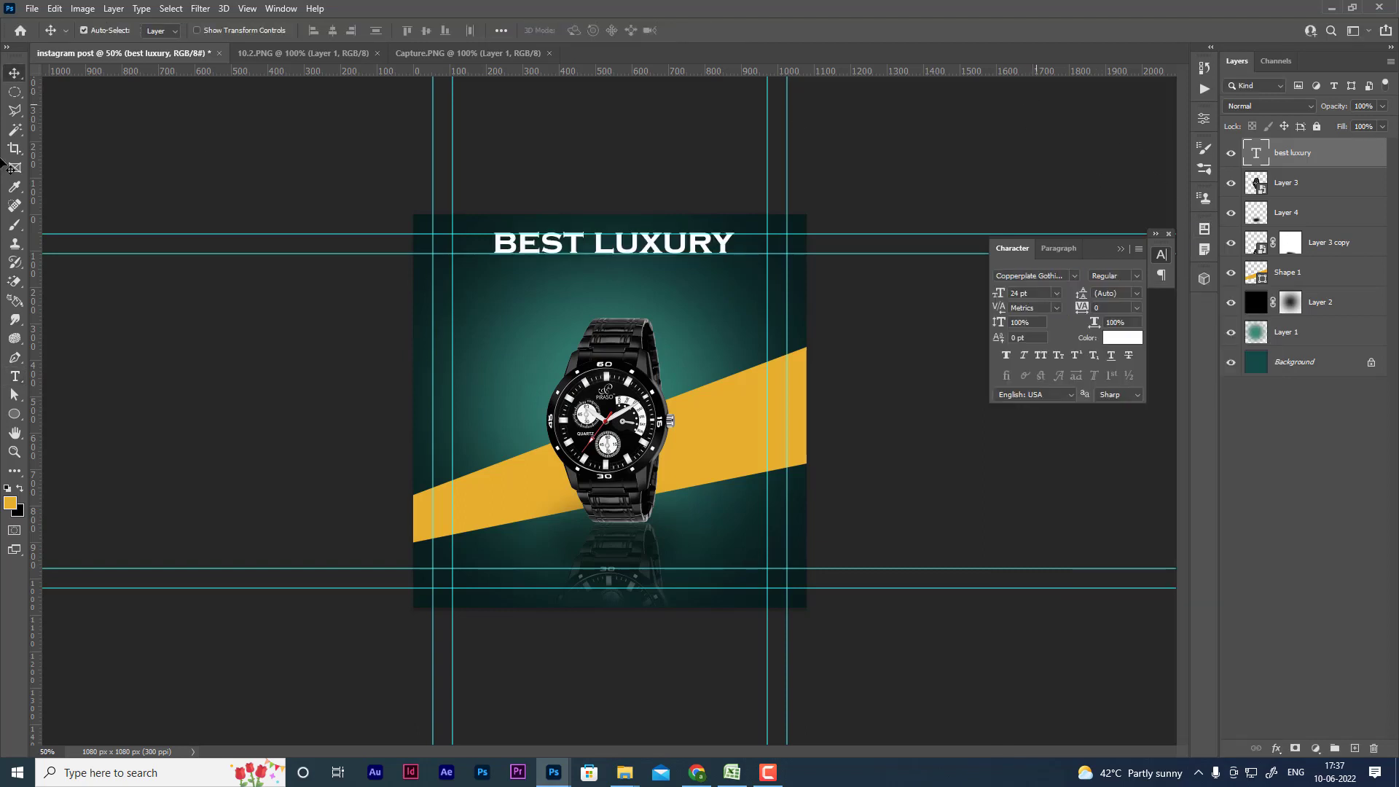
# Step: Check the Capture.PNG reference, then add a white 'WATCHES' line centred beneath BEST LUXURY
pyautogui.click(440, 54)
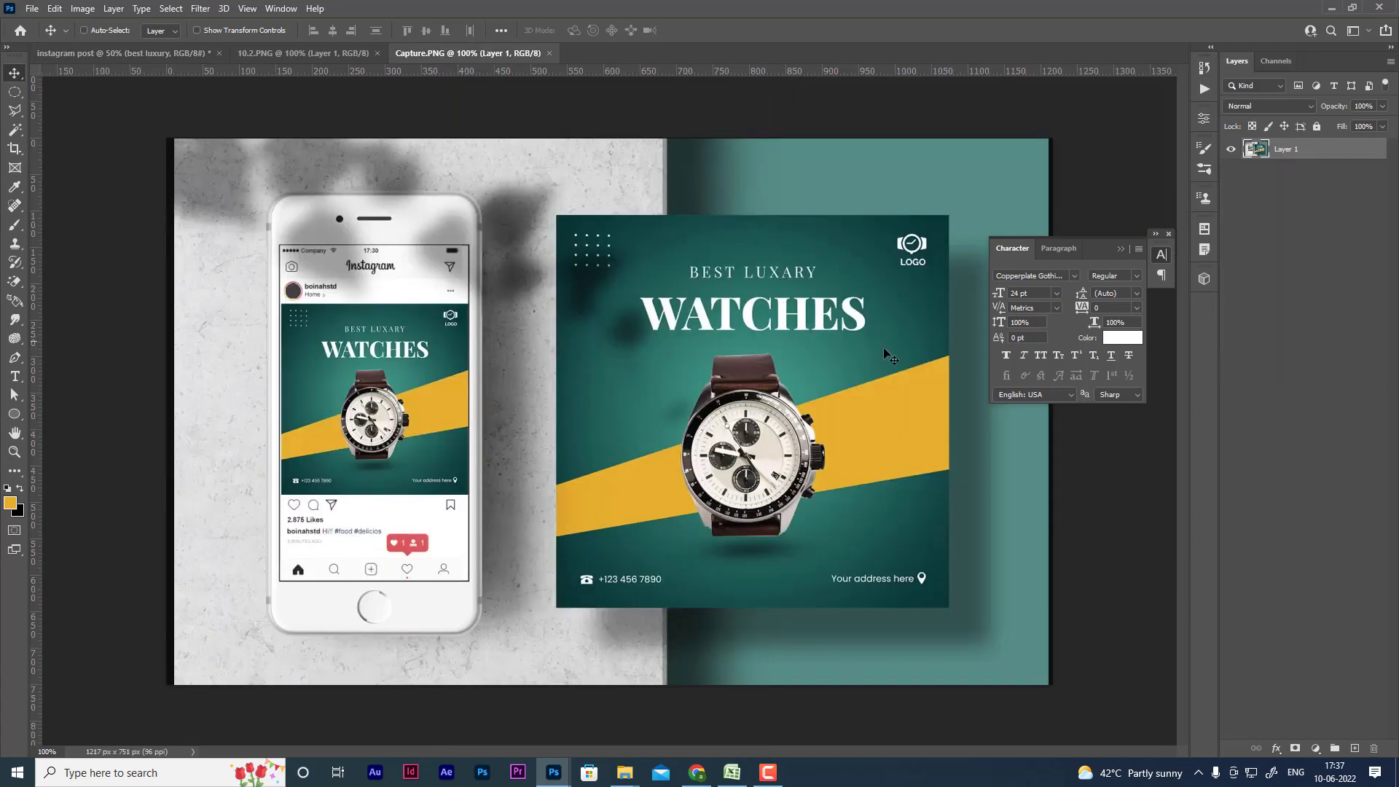
pyautogui.click(134, 54)
pyautogui.click(15, 376)
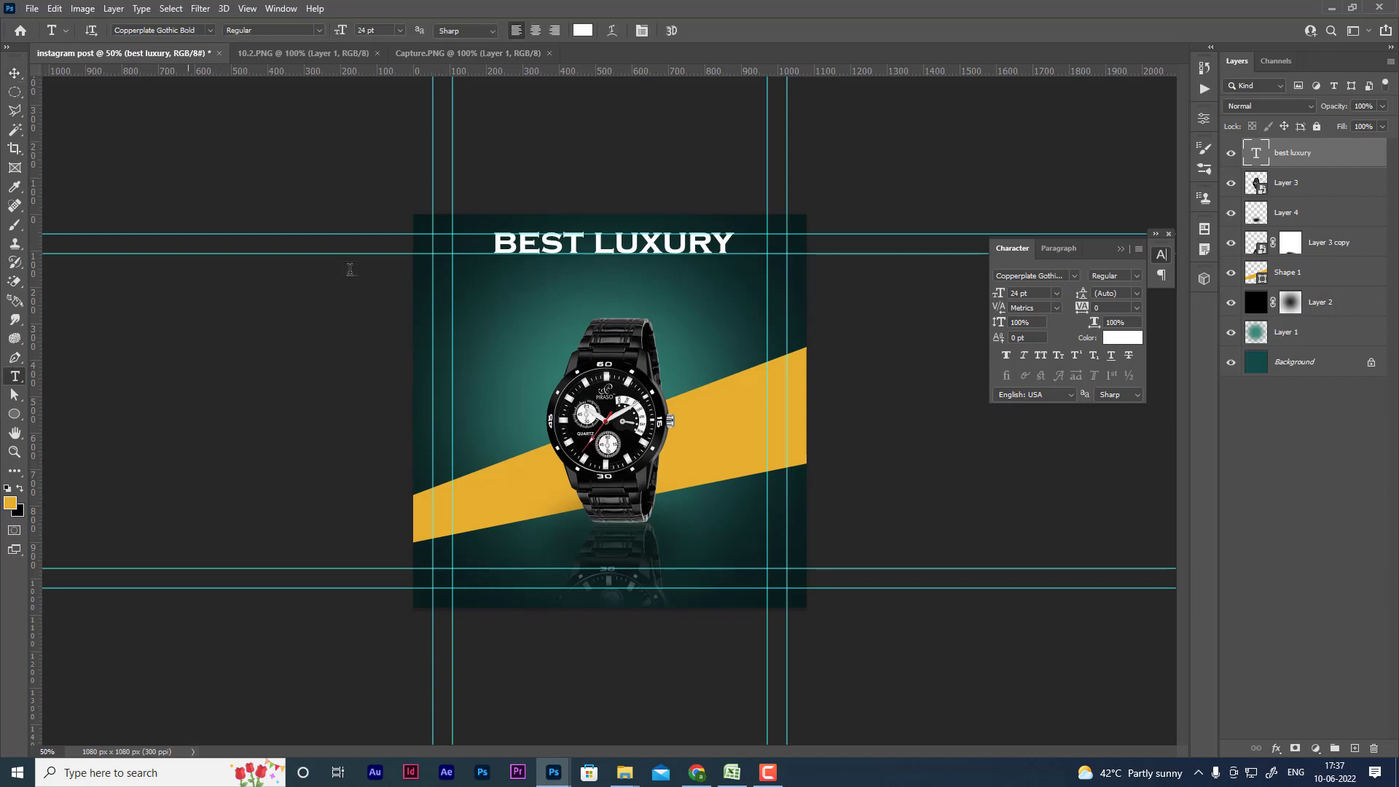
pyautogui.click(537, 283)
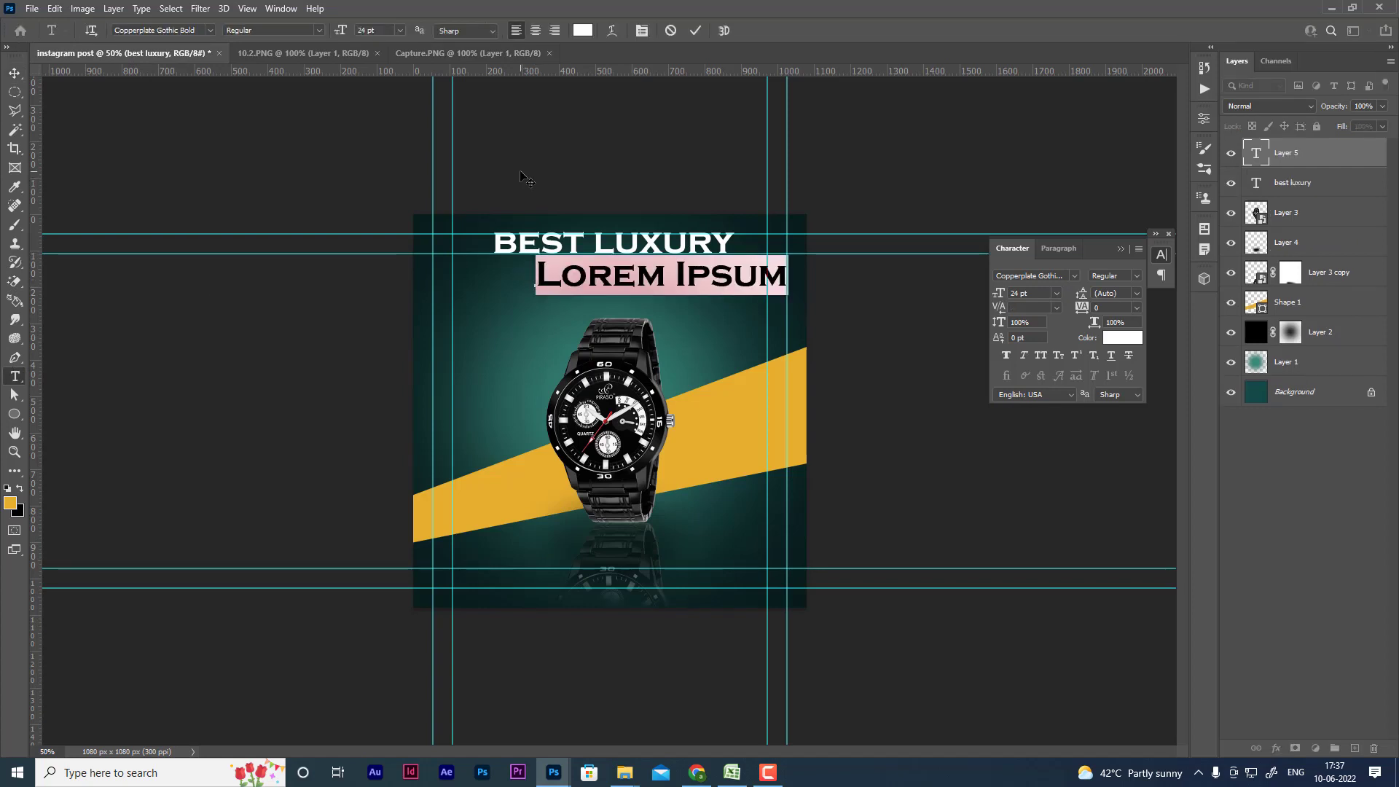
pyautogui.write('WATCHE')
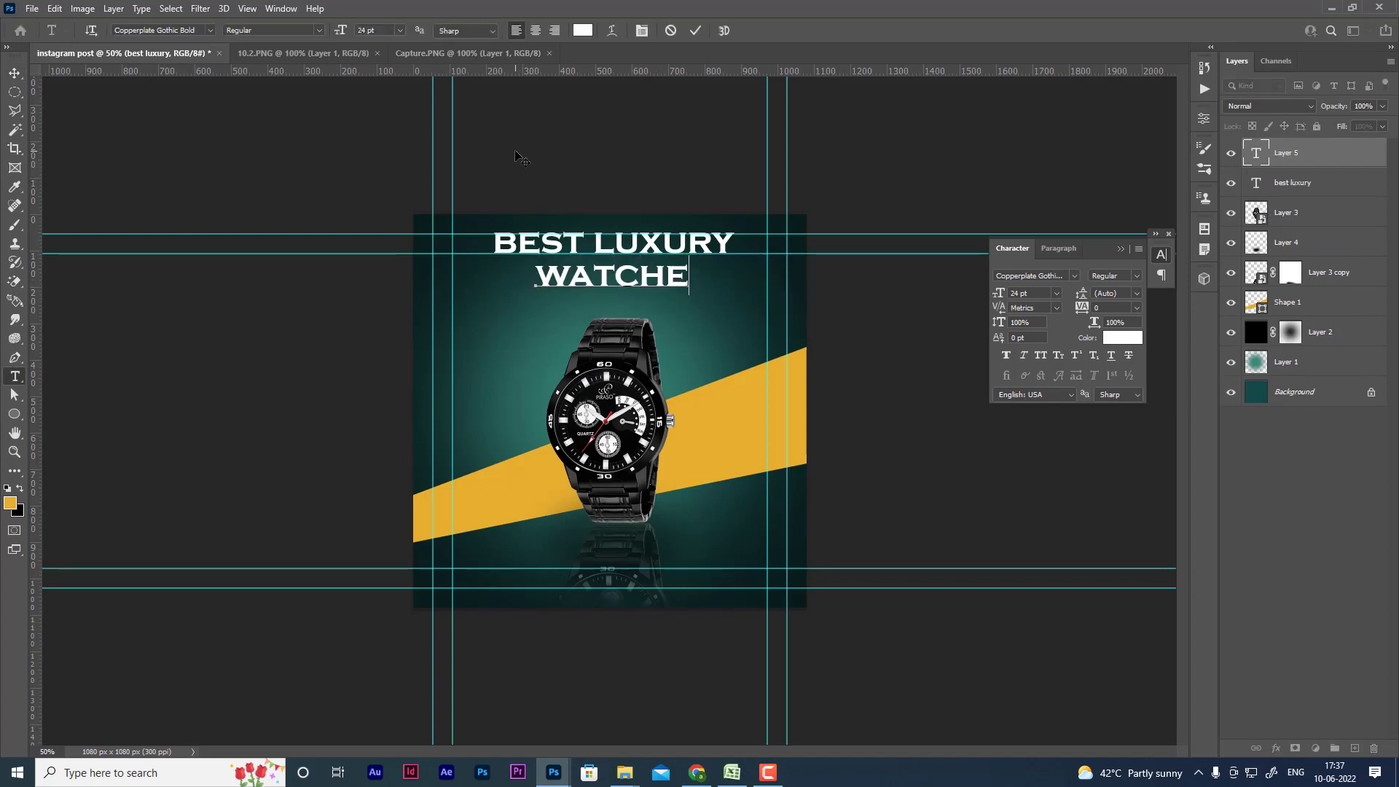
pyautogui.write('S')
pyautogui.click(15, 72)
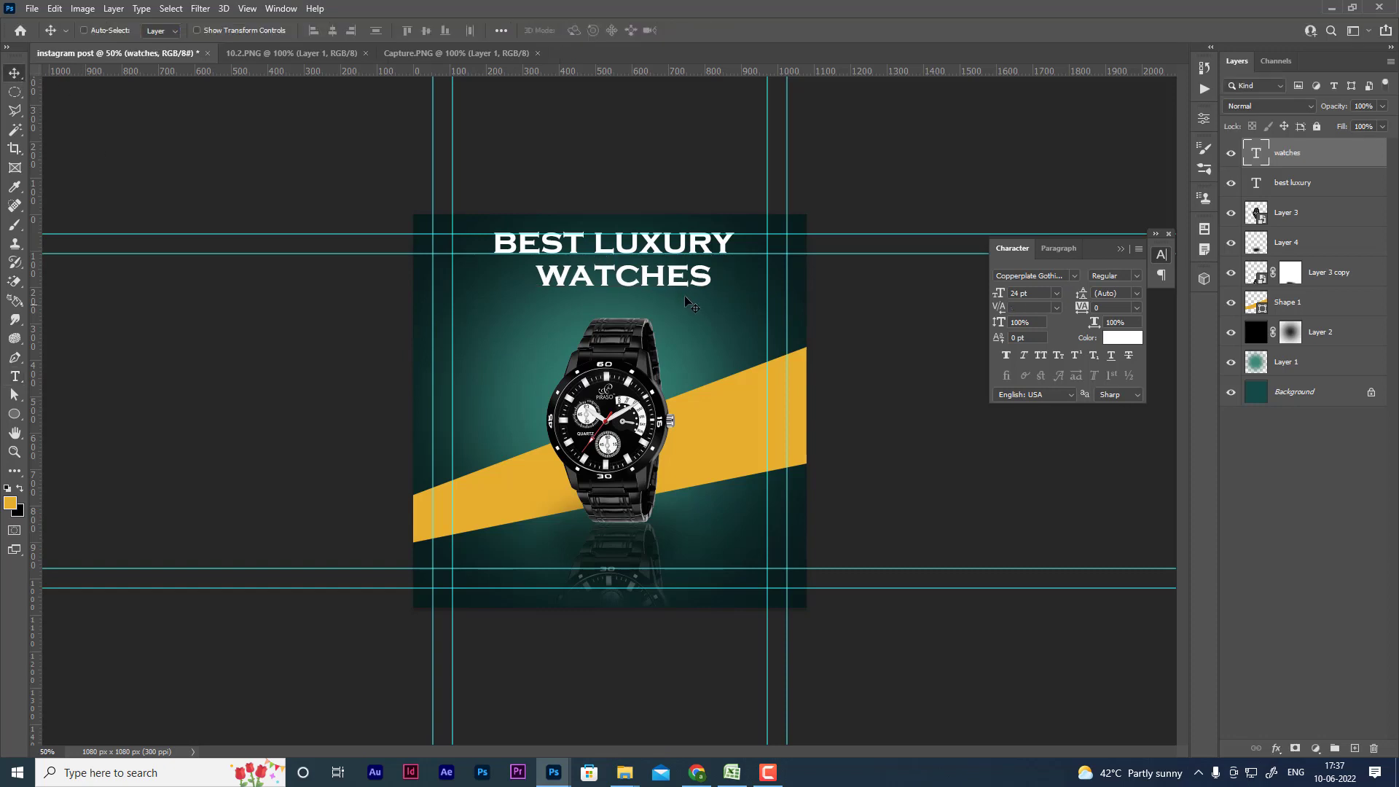
pyautogui.moveTo(670, 282); pyautogui.dragTo(661, 292)
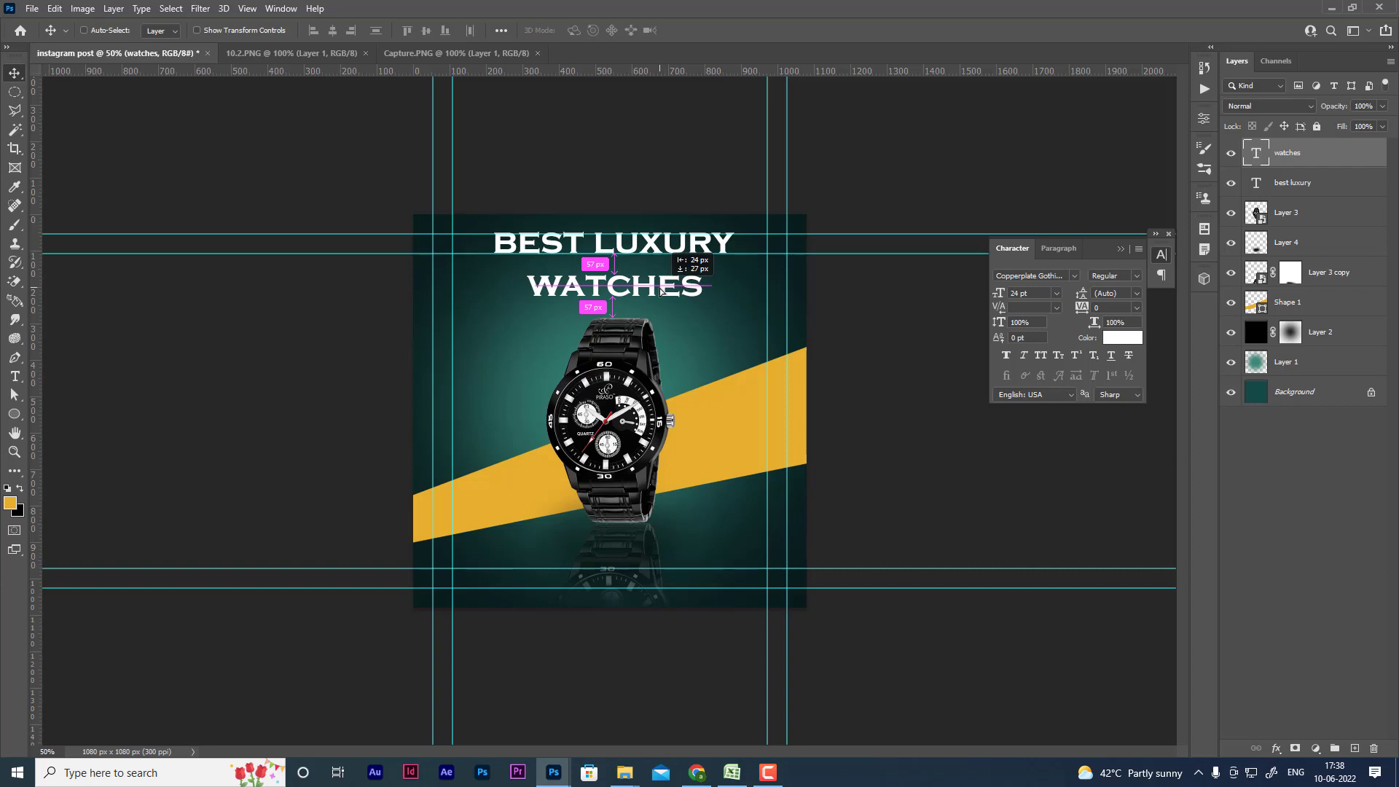
pyautogui.moveTo(661, 292); pyautogui.dragTo(655, 289)
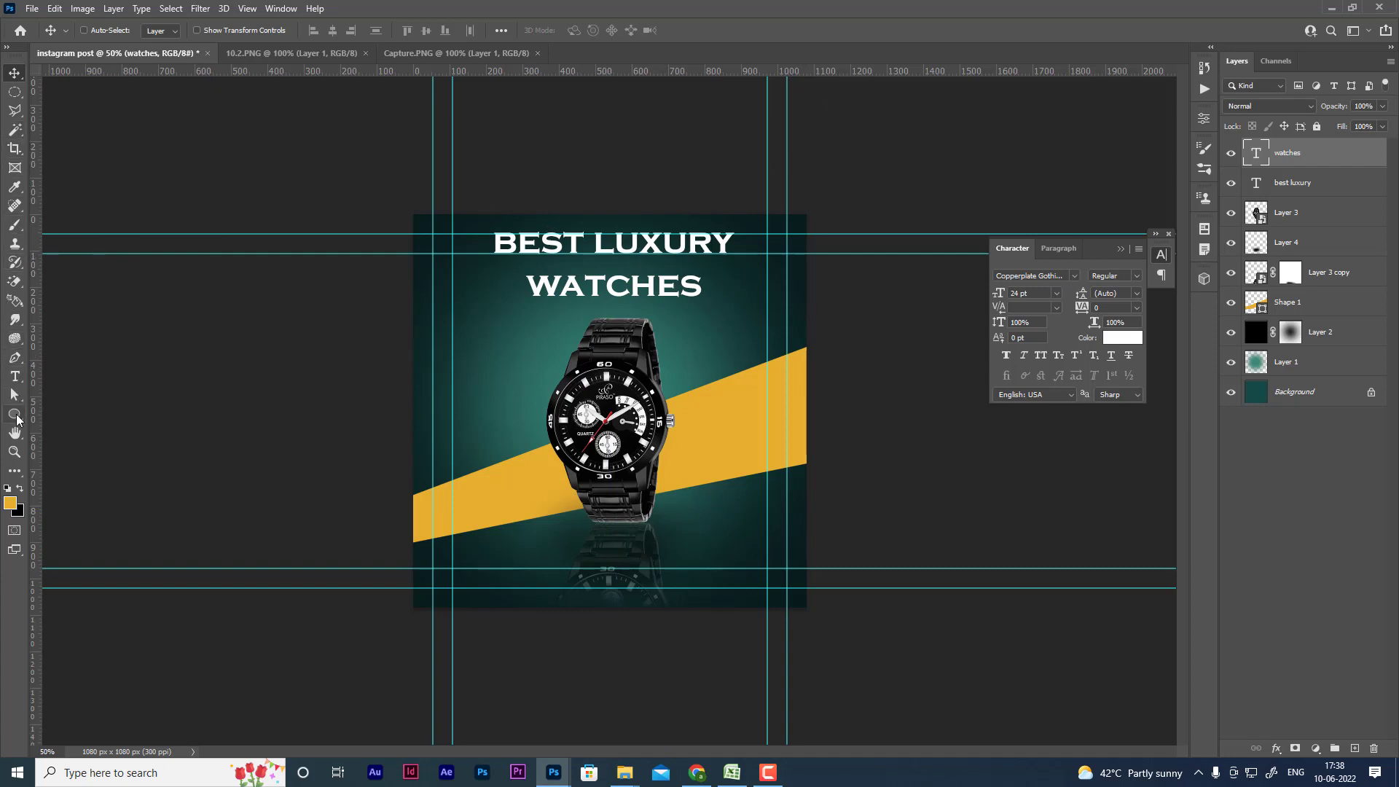
# Step: Toggle the yellow diagonal stripe (Shape 1) on and off, leaving it hidden
pyautogui.click(15, 415)
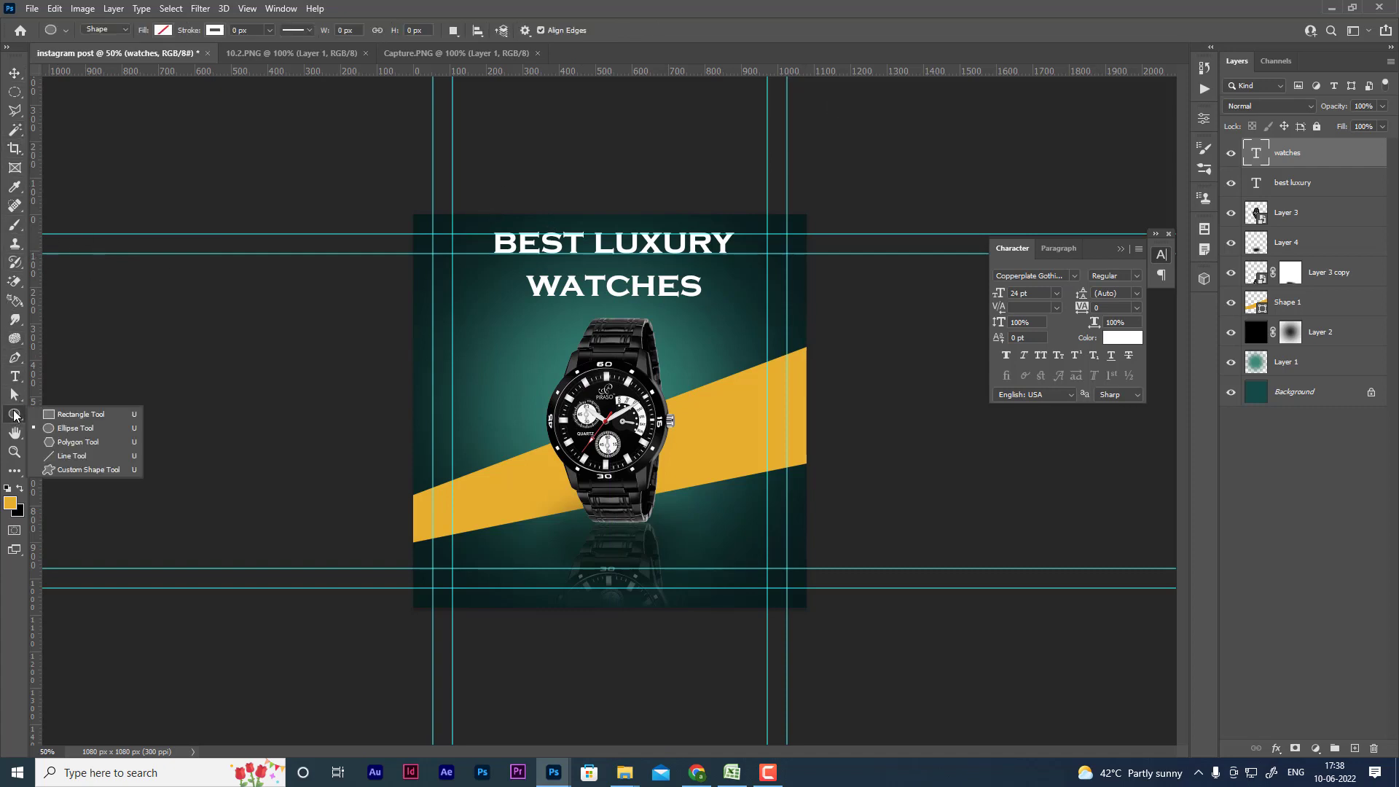
pyautogui.click(1232, 302)
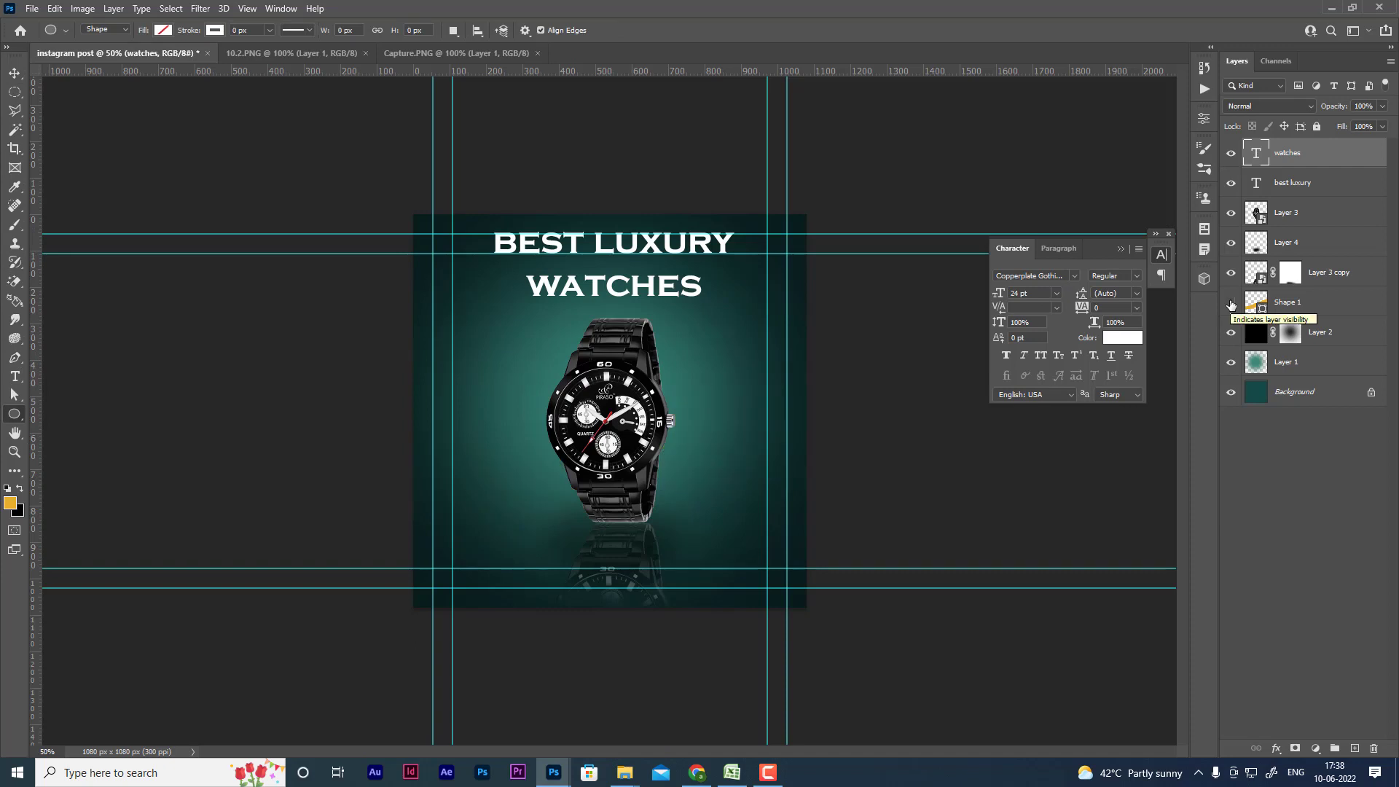
pyautogui.click(1232, 303)
pyautogui.click(1232, 302)
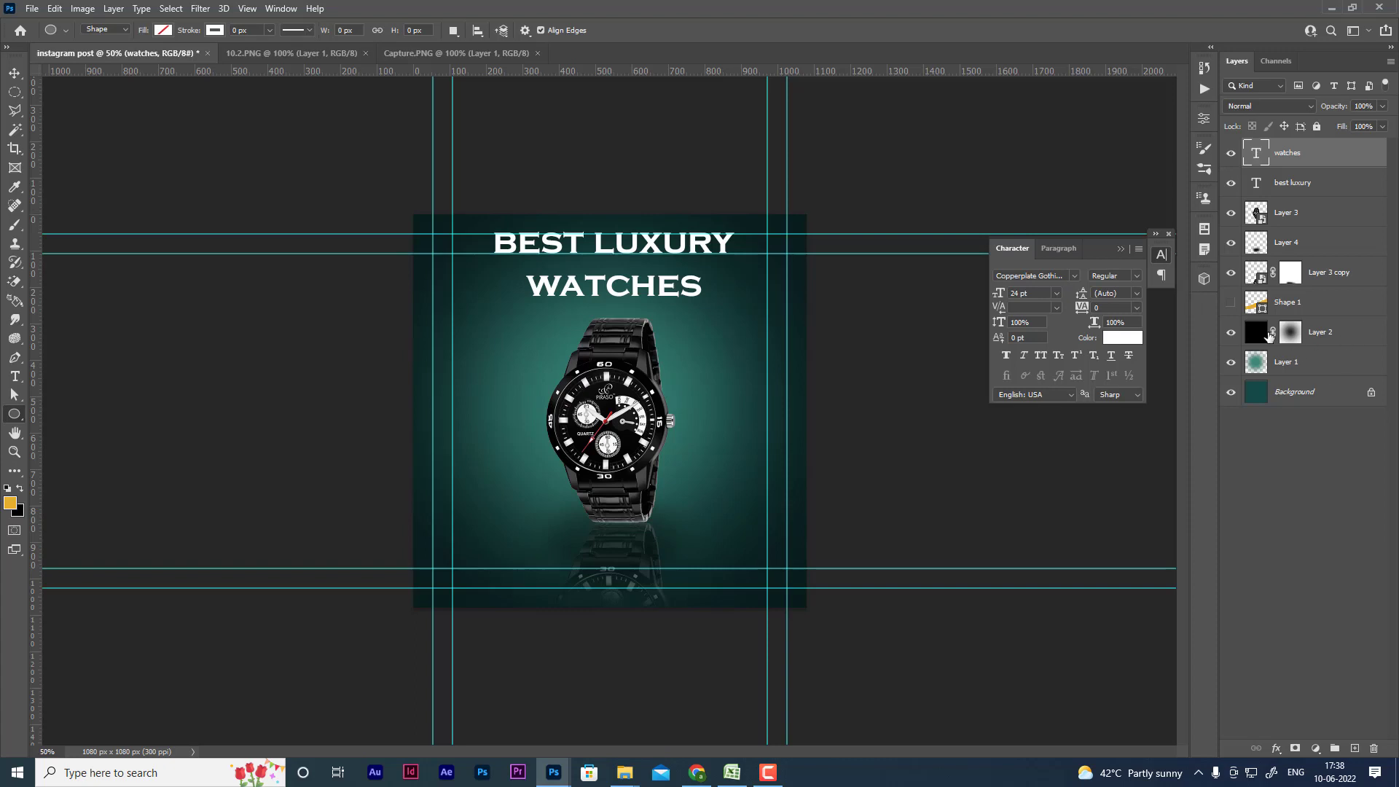
pyautogui.click(1231, 302)
pyautogui.click(1231, 302)
# Step: Compare against the Capture.PNG reference and make the Ellipse Tool active
pyautogui.click(466, 56)
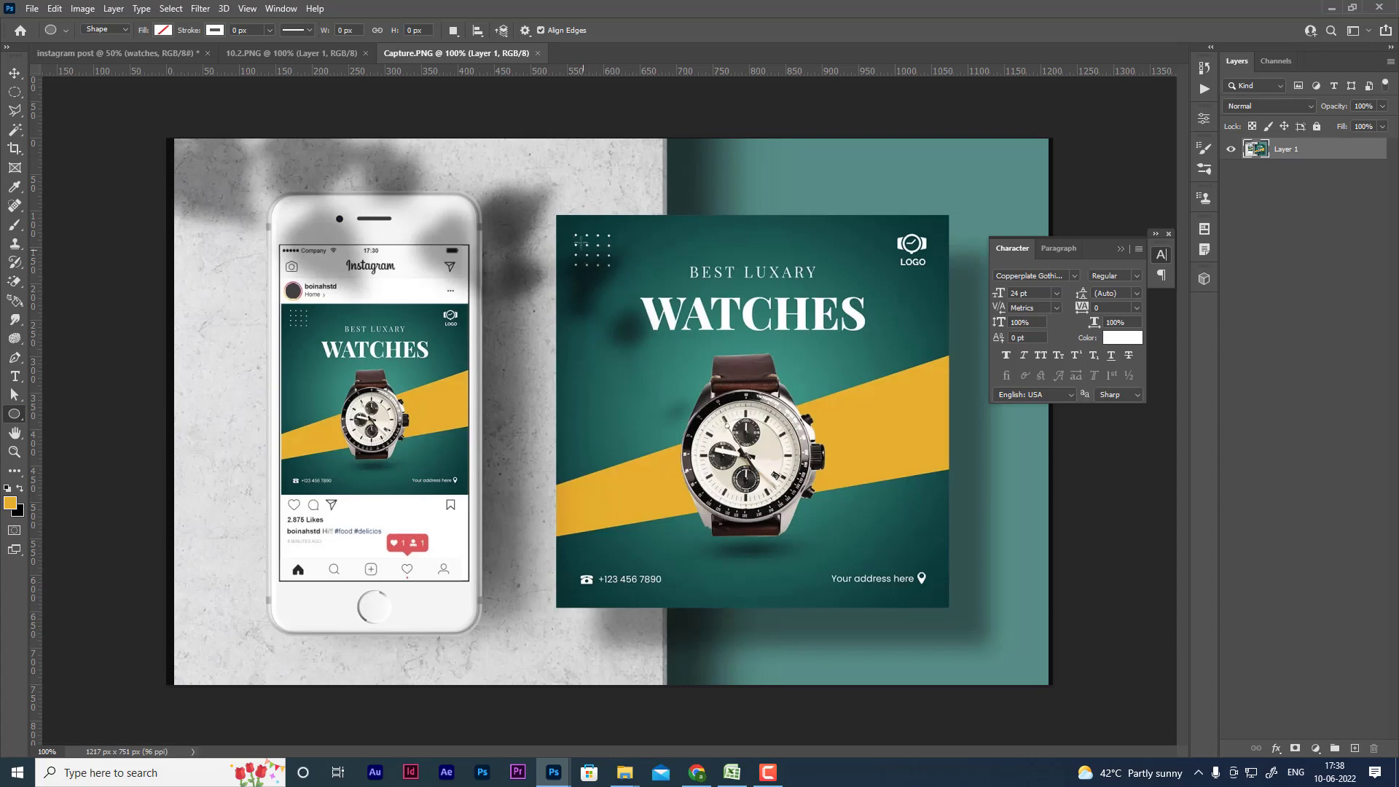
pyautogui.click(169, 53)
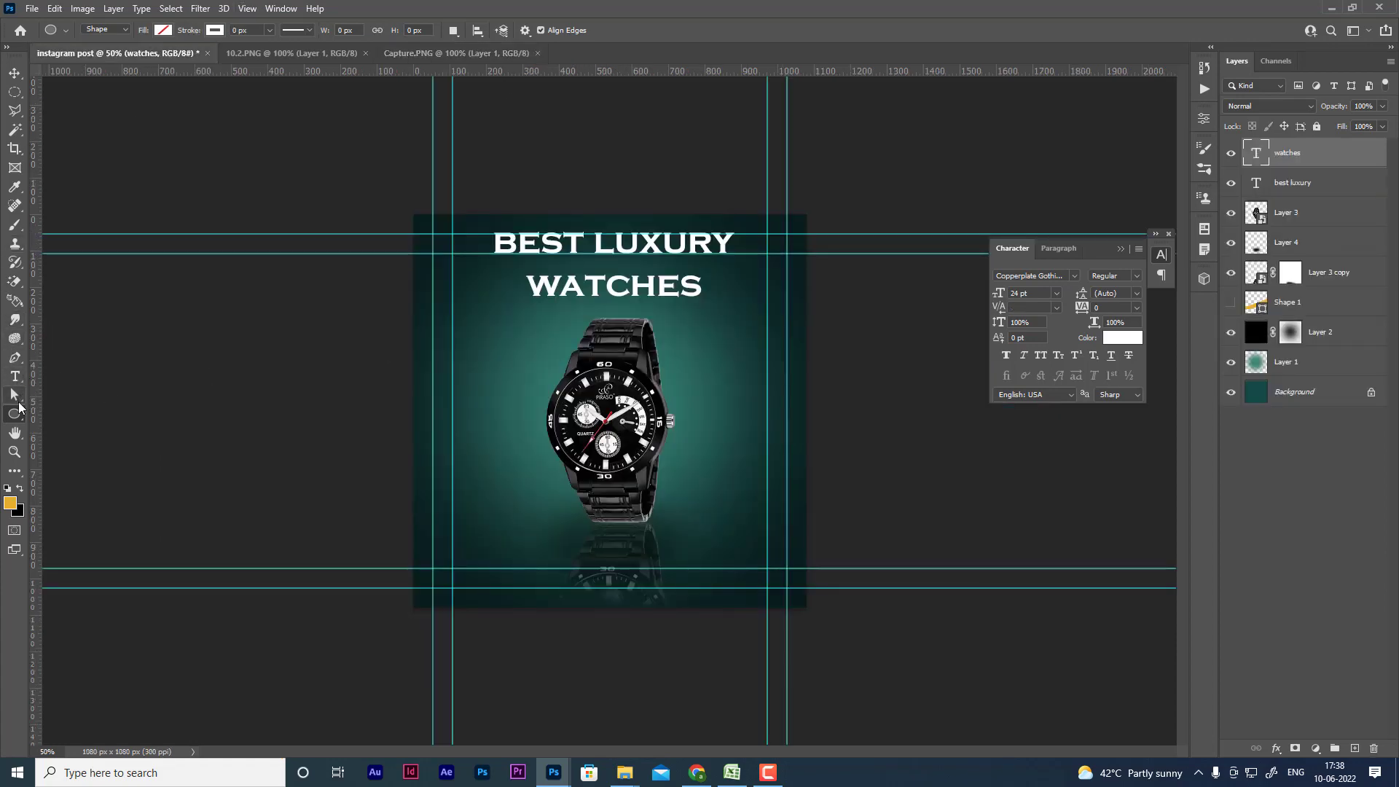
pyautogui.rightClick(18, 415)
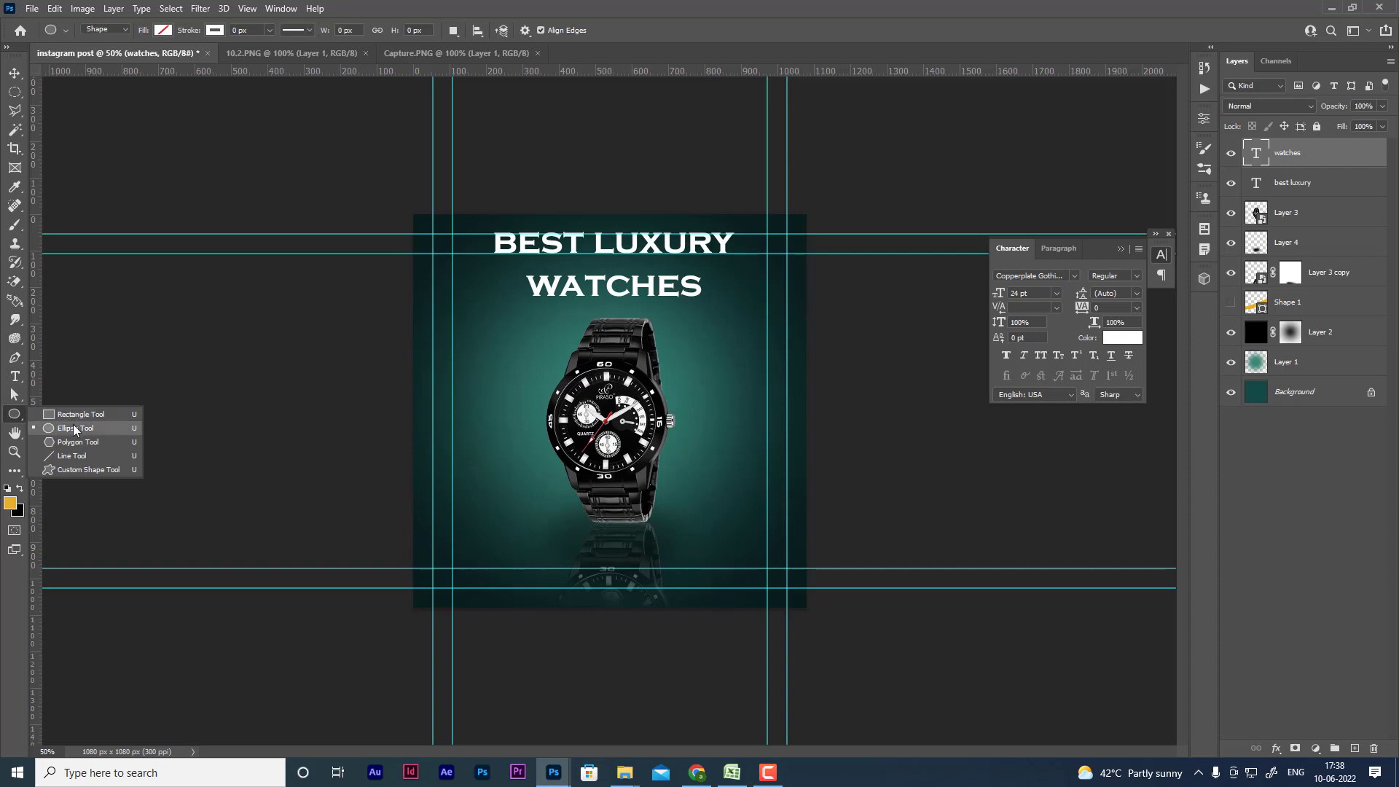
pyautogui.click(73, 428)
pyautogui.click(418, 53)
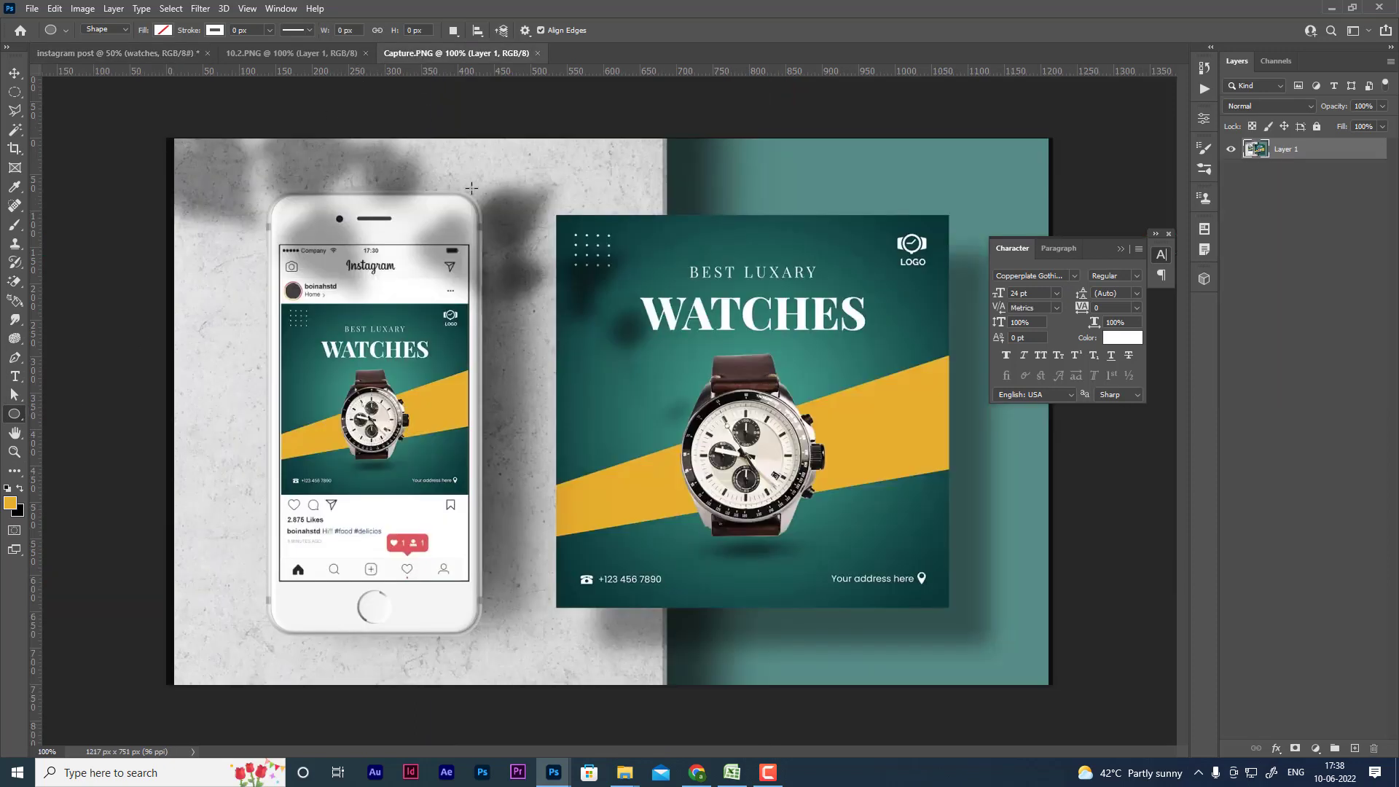
pyautogui.click(16, 75)
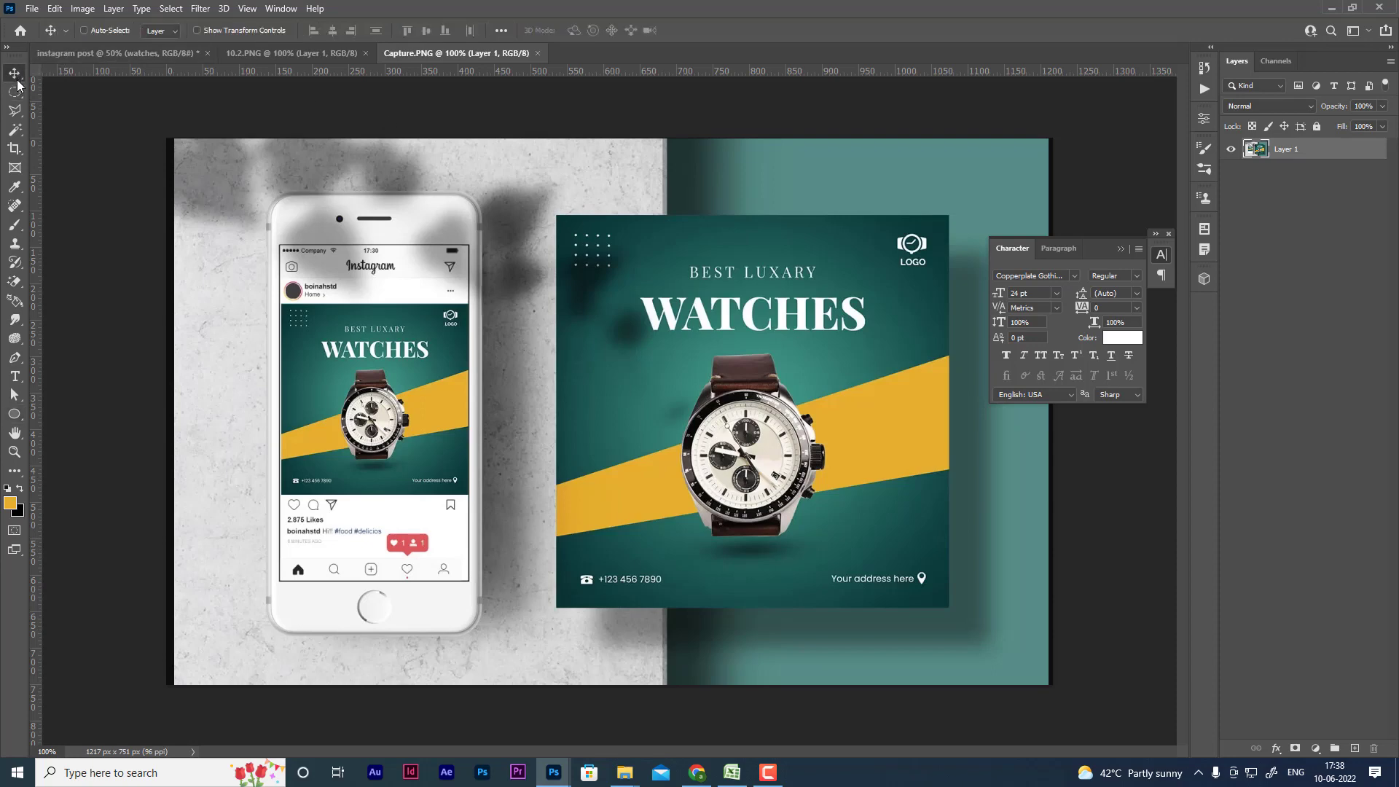
pyautogui.click(116, 54)
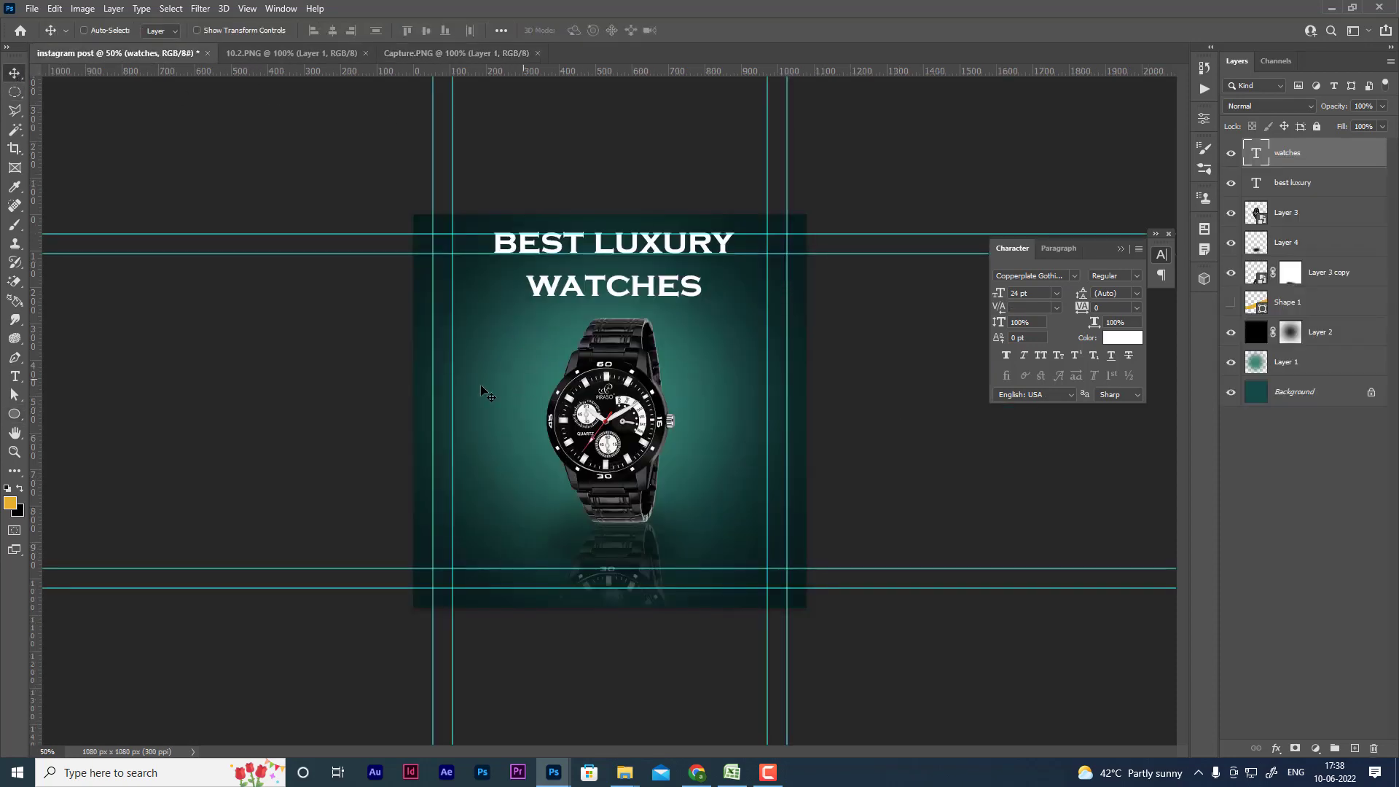
pyautogui.click(14, 413)
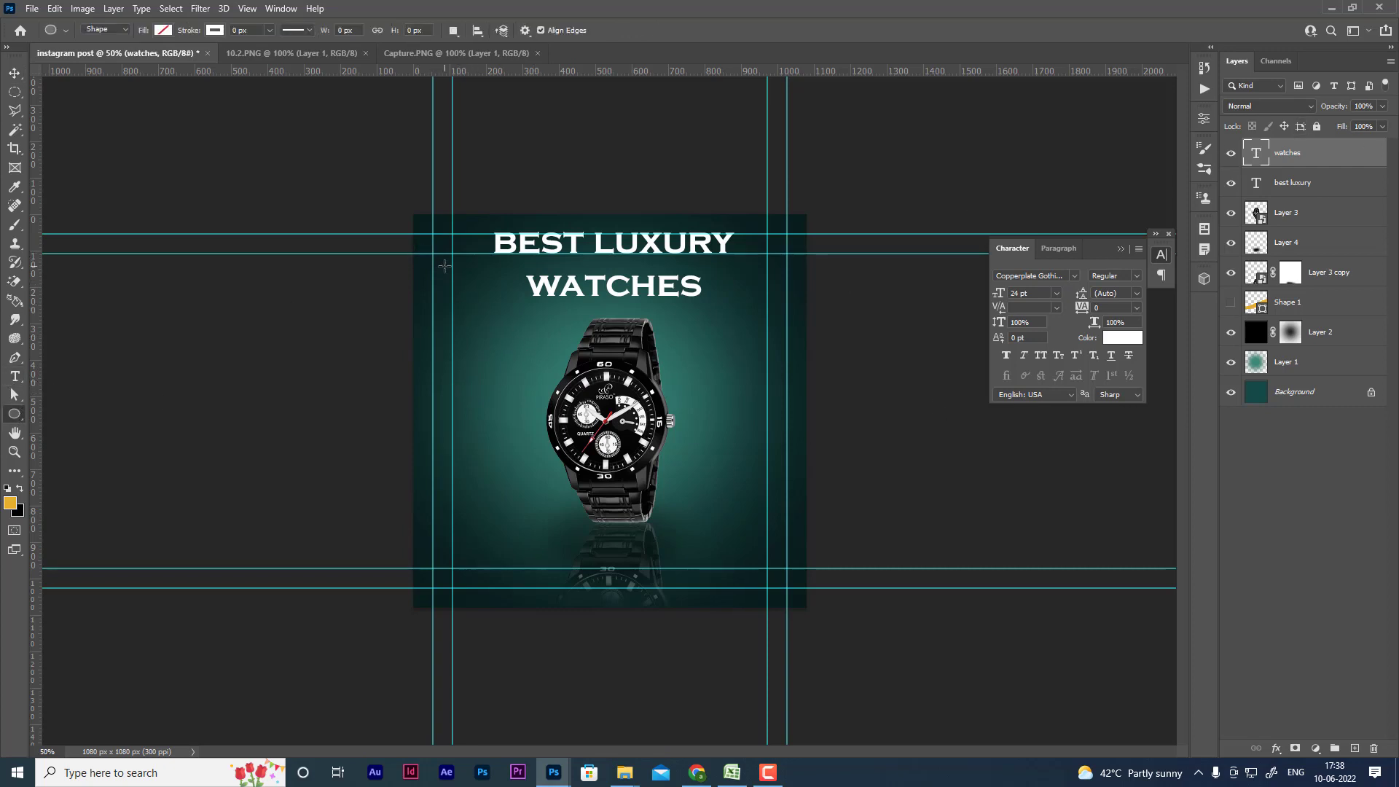
# Step: Drag the vertical and two horizontal ruler guides off the canvas
pyautogui.click(12, 76)
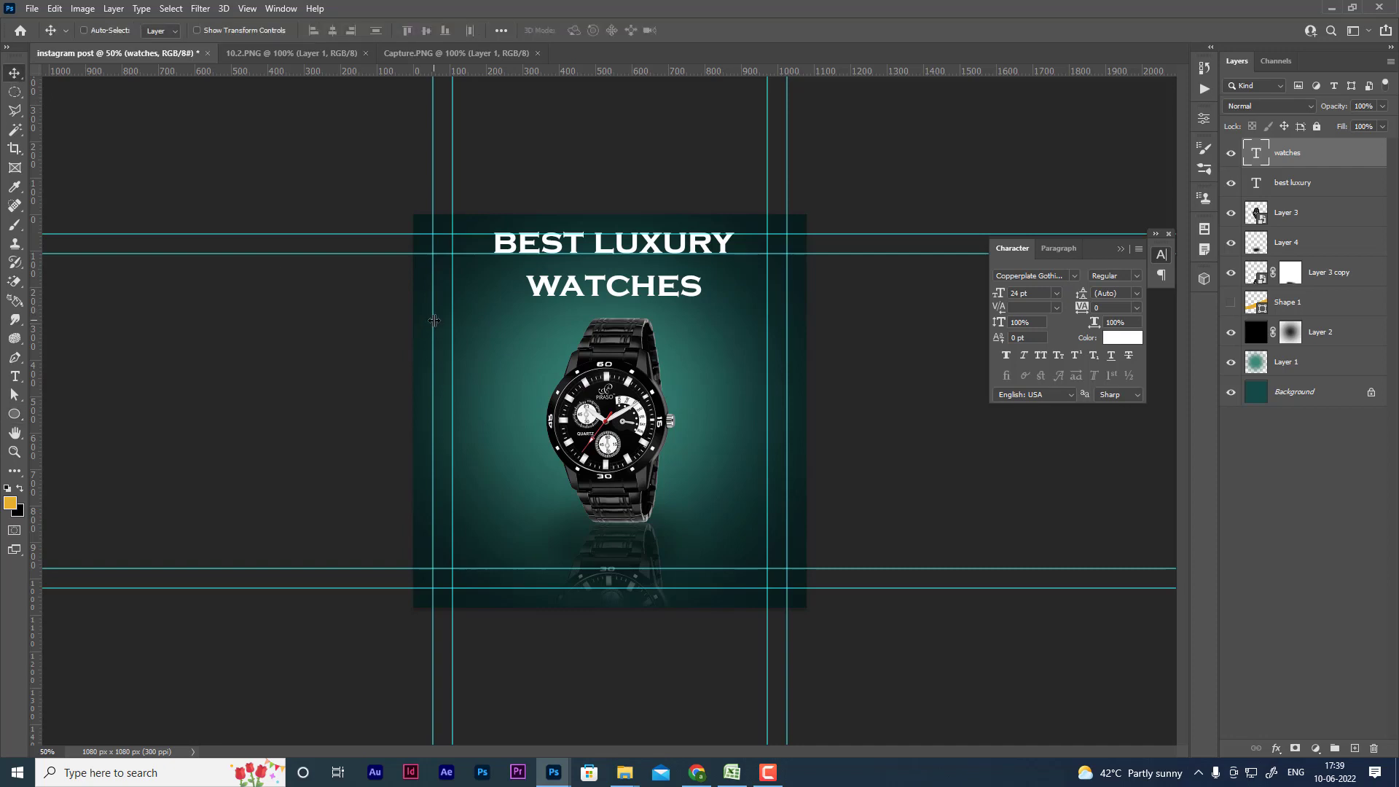
pyautogui.hotkey('ctrl', 'z')
pyautogui.moveTo(452, 335); pyautogui.dragTo(29, 320)
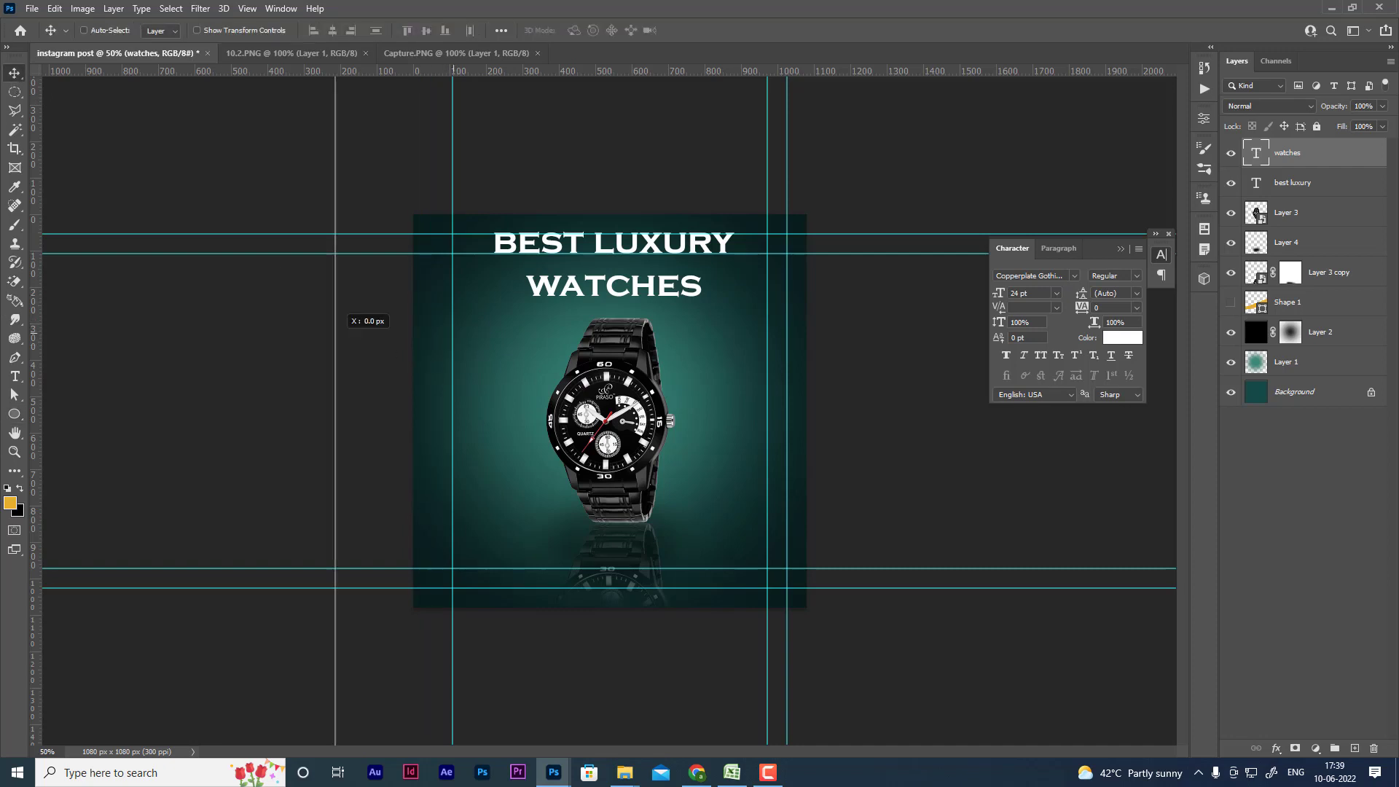
pyautogui.moveTo(478, 235); pyautogui.dragTo(539, 70)
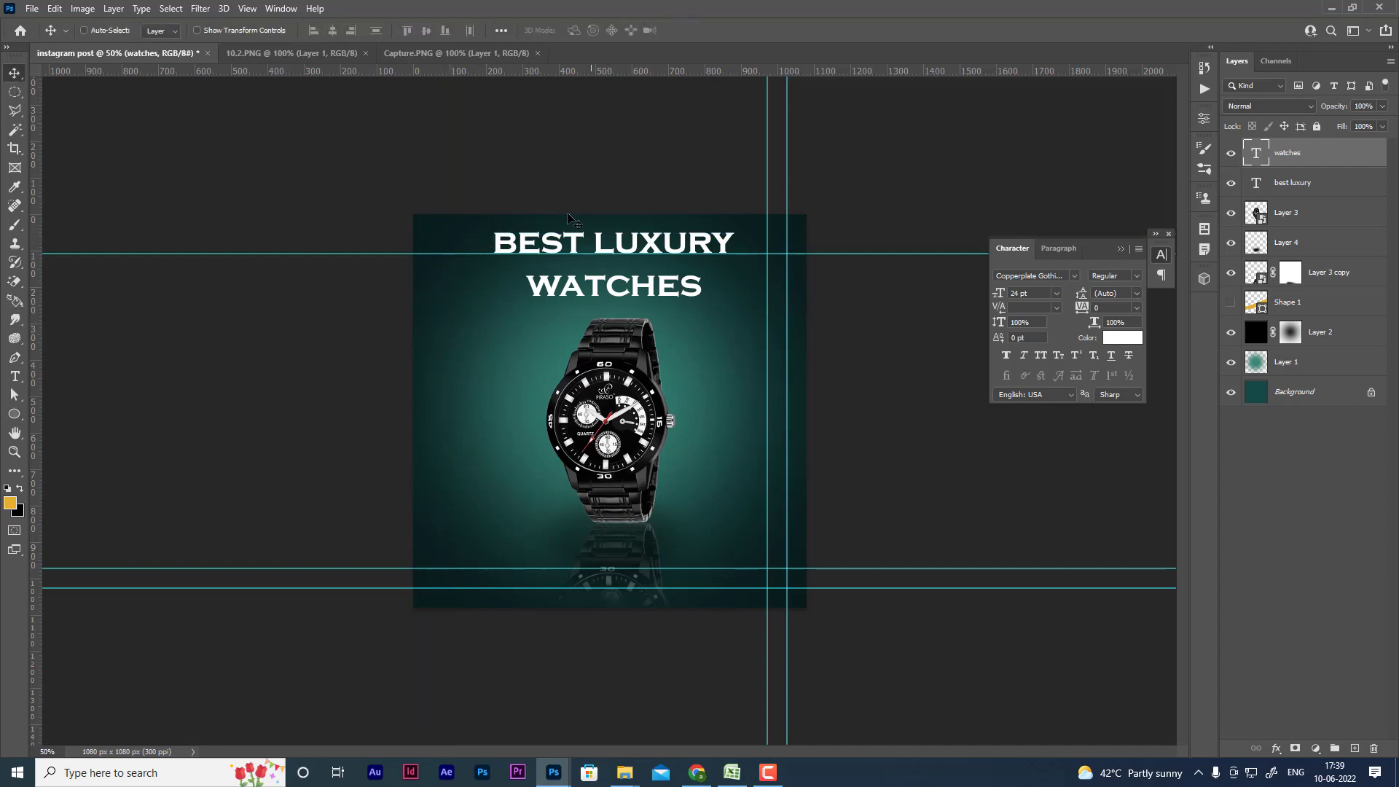
pyautogui.moveTo(476, 254); pyautogui.dragTo(671, 24)
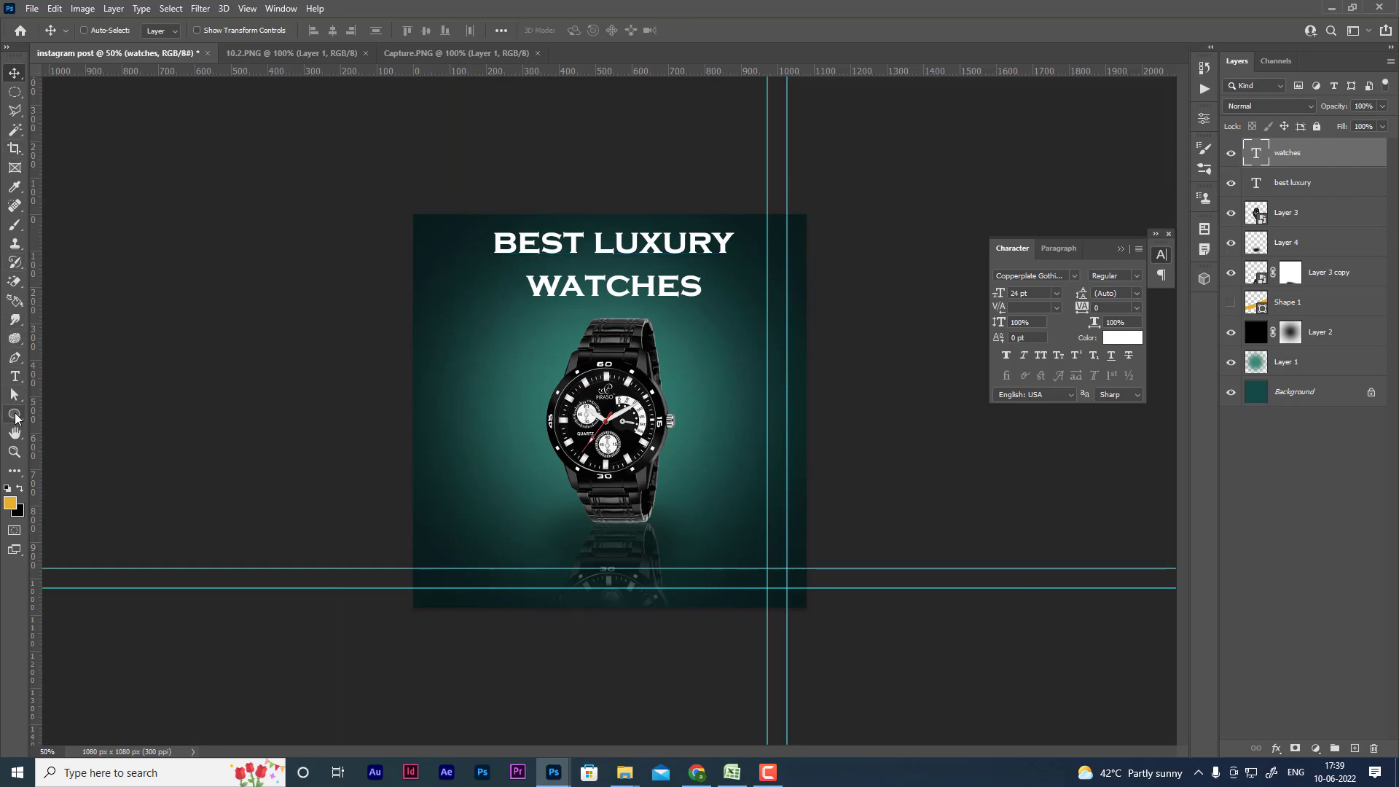
# Step: Draw an 18 px white circle and move it against the canvas's left edge
pyautogui.click(14, 414)
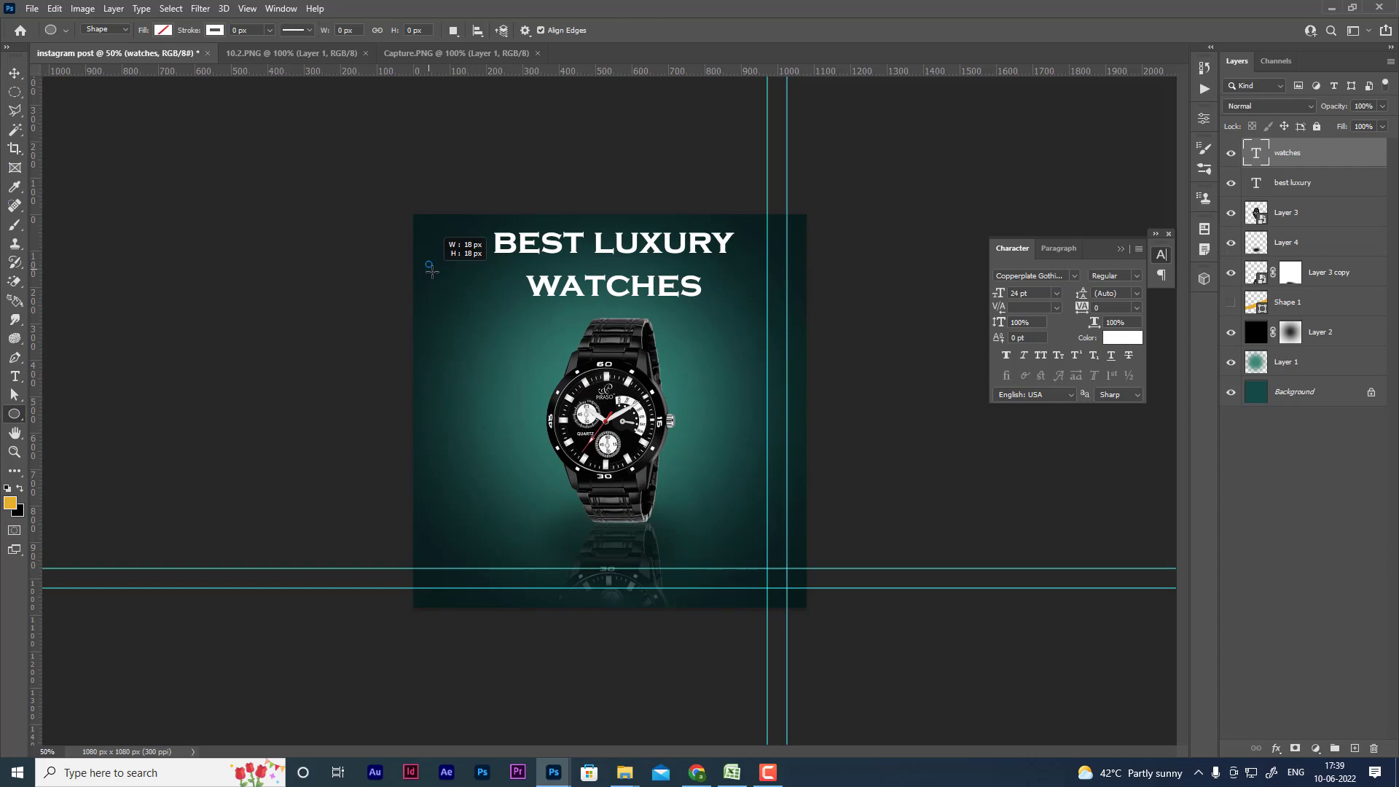
pyautogui.moveTo(426, 261); pyautogui.dragTo(432, 268)
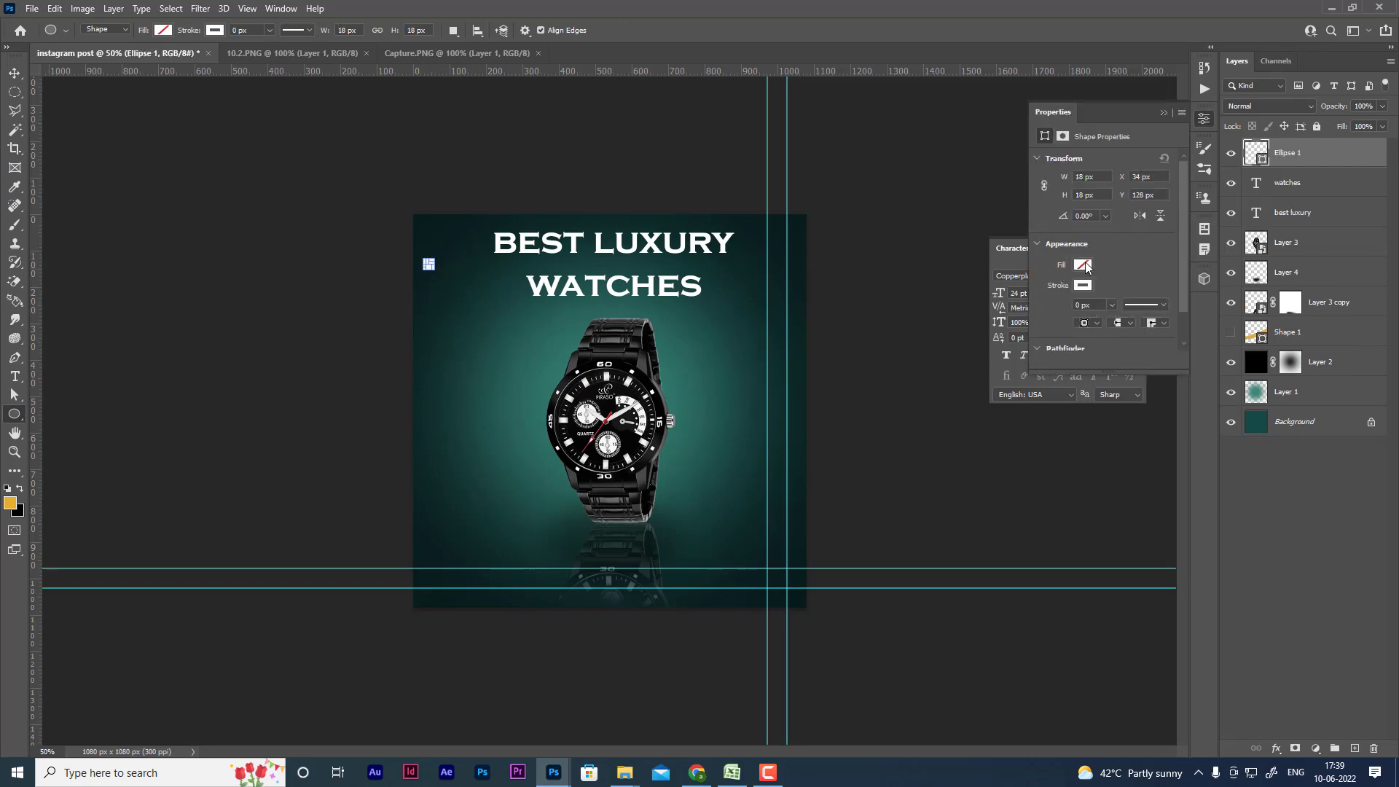
pyautogui.click(1084, 266)
pyautogui.click(1046, 343)
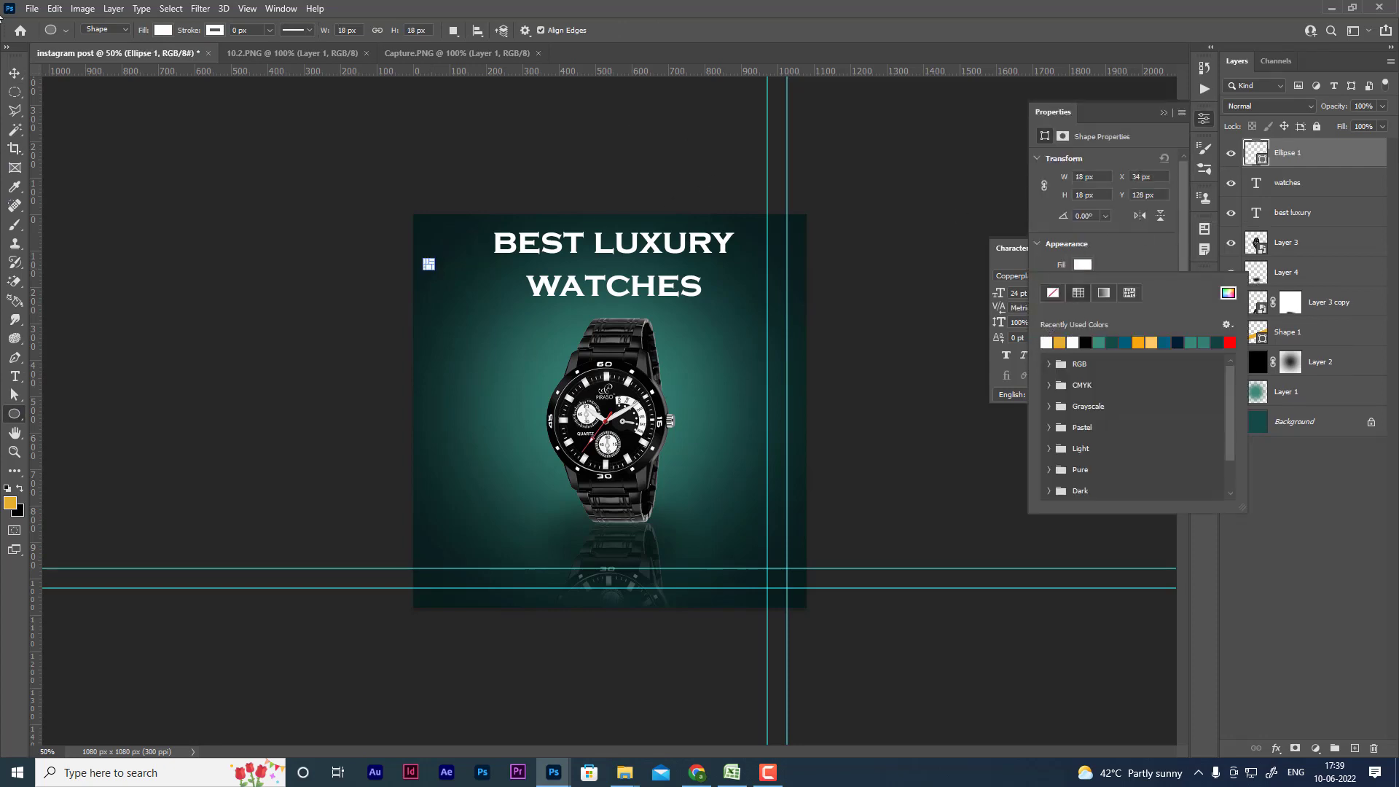
pyautogui.click(16, 70)
pyautogui.moveTo(140, 178); pyautogui.dragTo(128, 177)
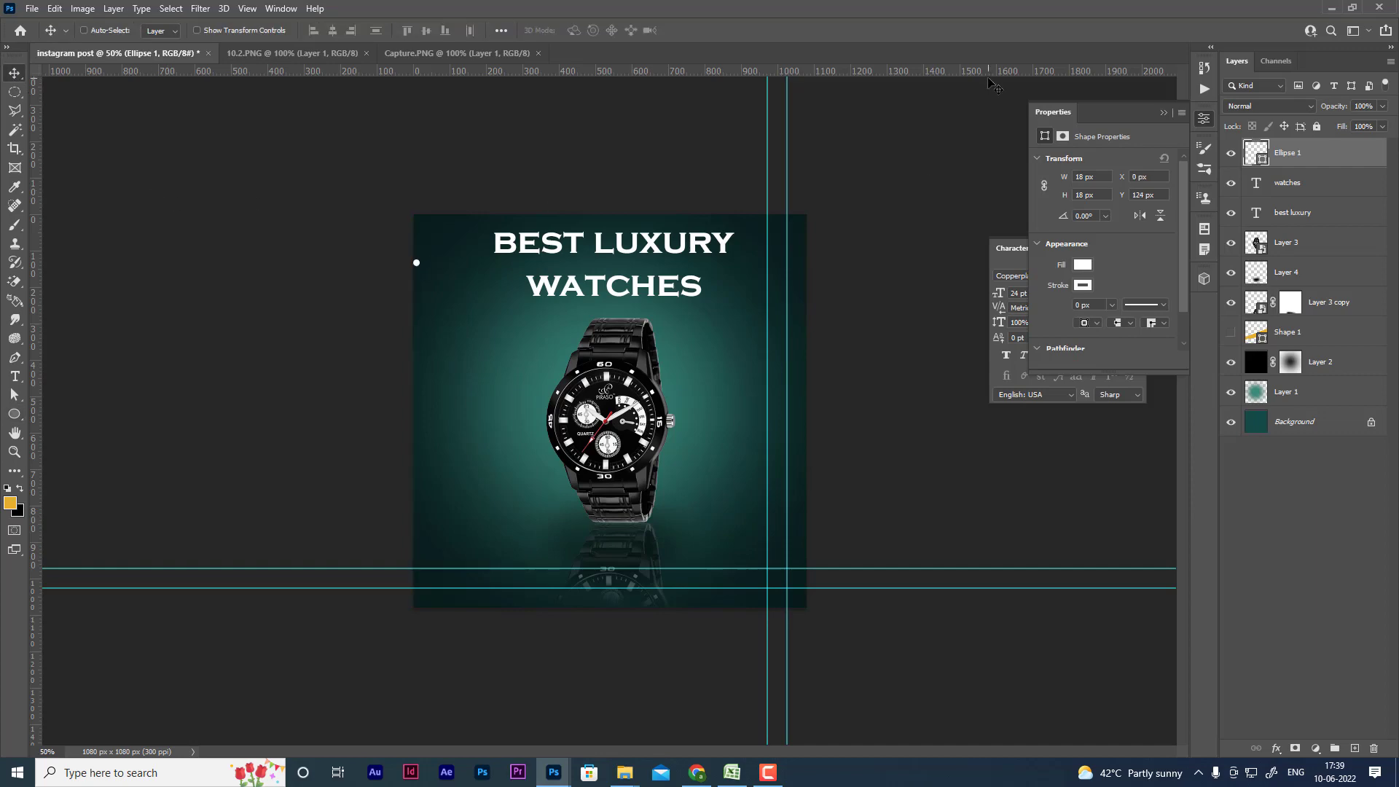
# Step: At 100% zoom, place the dot left of the headline and add a second dot beside it
pyautogui.hotkey('ctrl', '1')
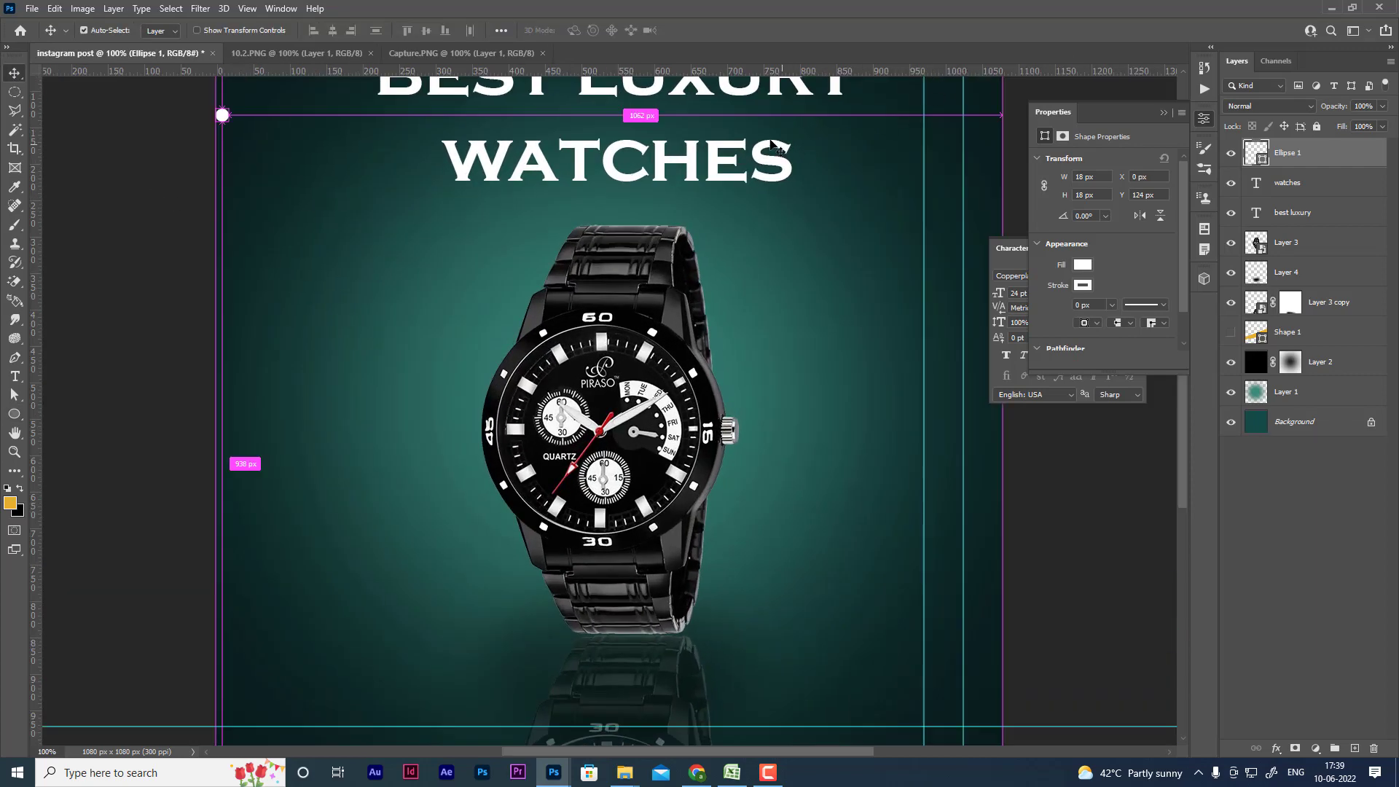
pyautogui.scroll(2, 758, 138)
pyautogui.scroll(2, 241, 222)
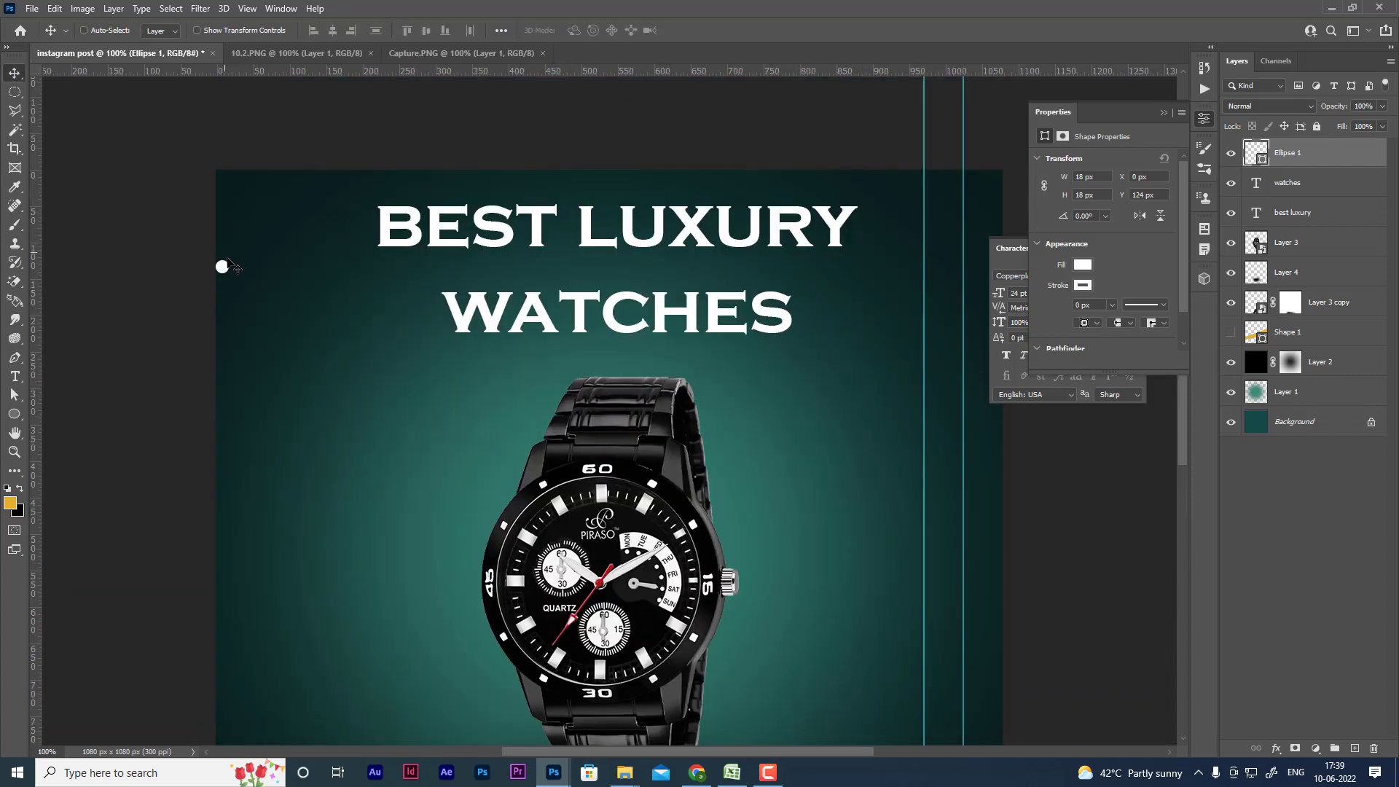
pyautogui.moveTo(228, 259); pyautogui.dragTo(260, 268)
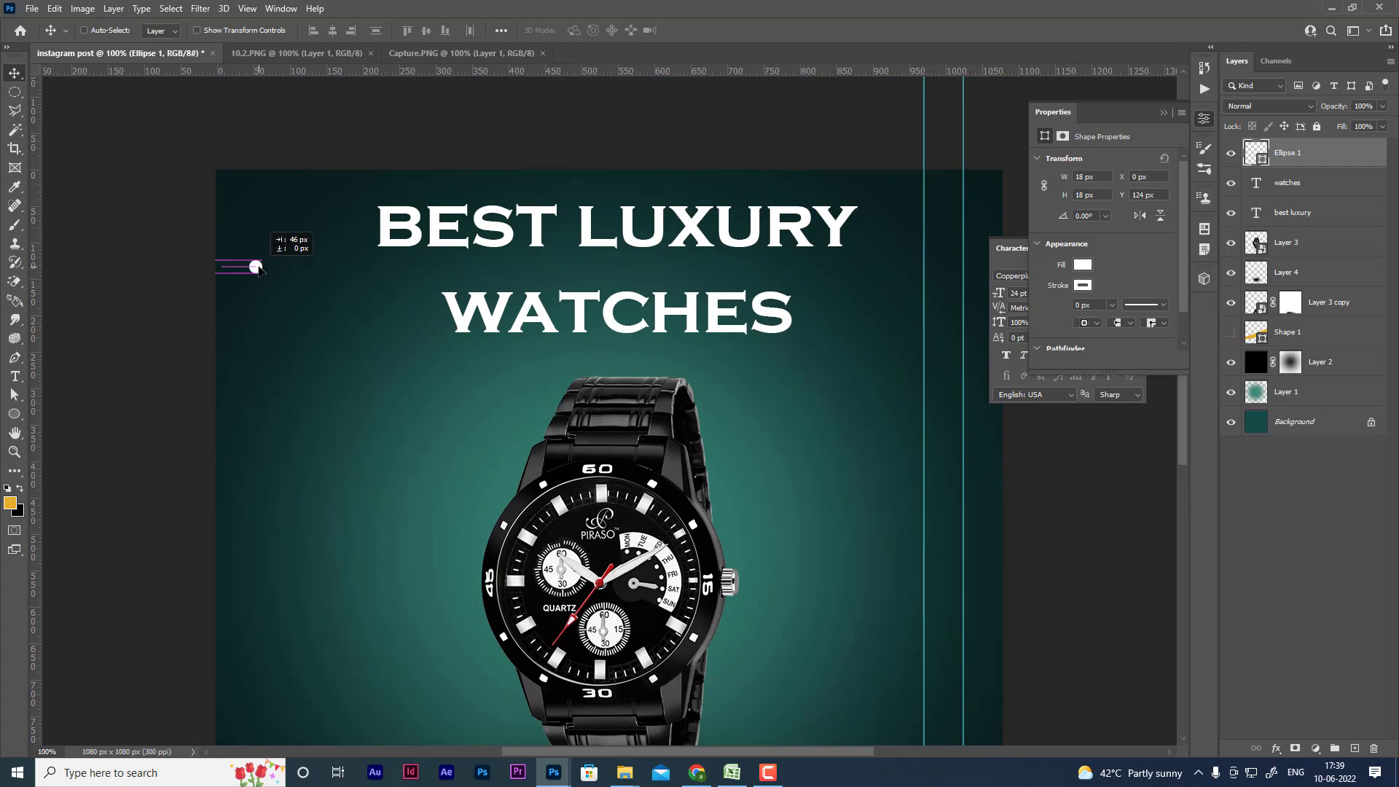
pyautogui.moveTo(259, 268); pyautogui.dragTo(261, 268)
pyautogui.hotkey('ctrl', 'v')
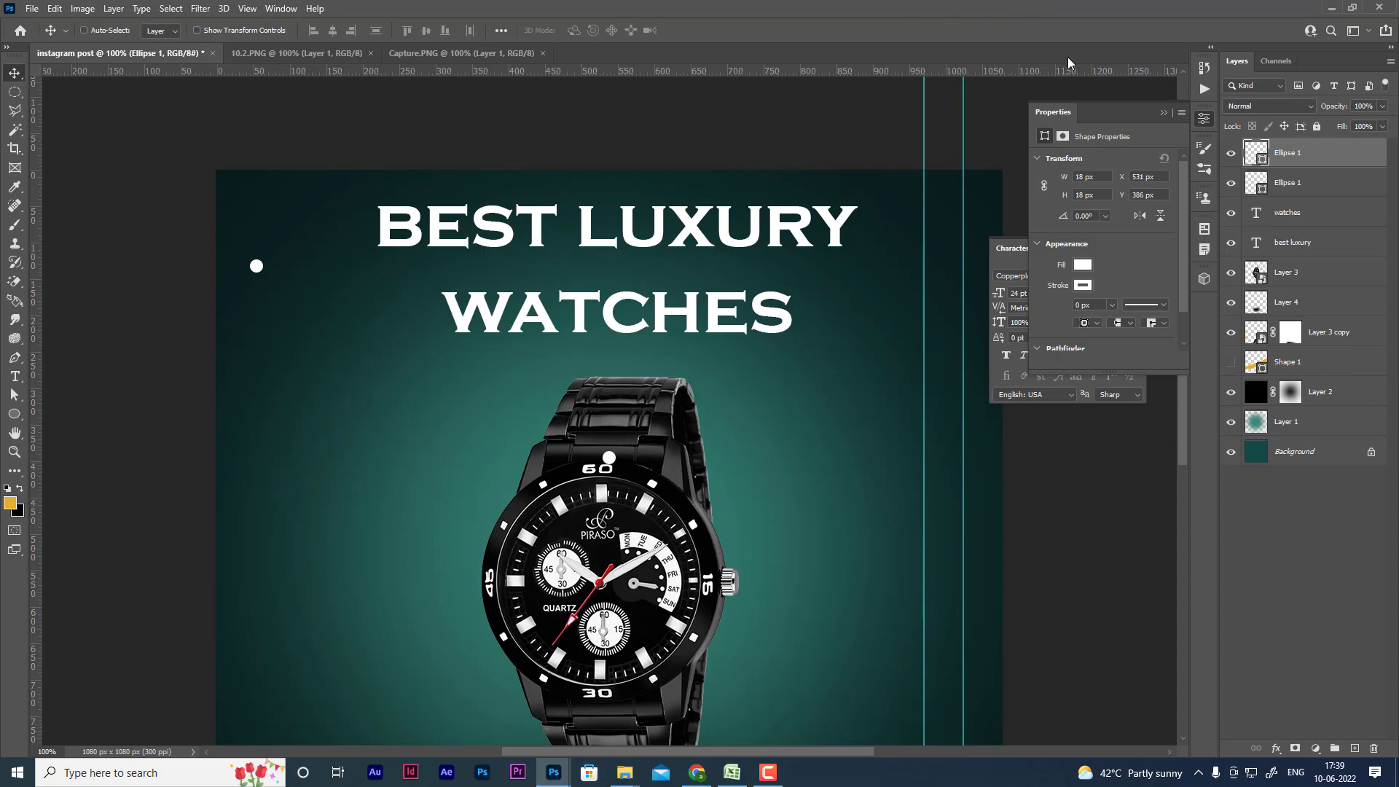
pyautogui.moveTo(269, 271); pyautogui.dragTo(272, 276)
pyautogui.moveTo(615, 465)
pyautogui.mouseDown()
pyautogui.moveTo(628, 468)
pyautogui.moveTo(290, 269)
pyautogui.mouseUp()
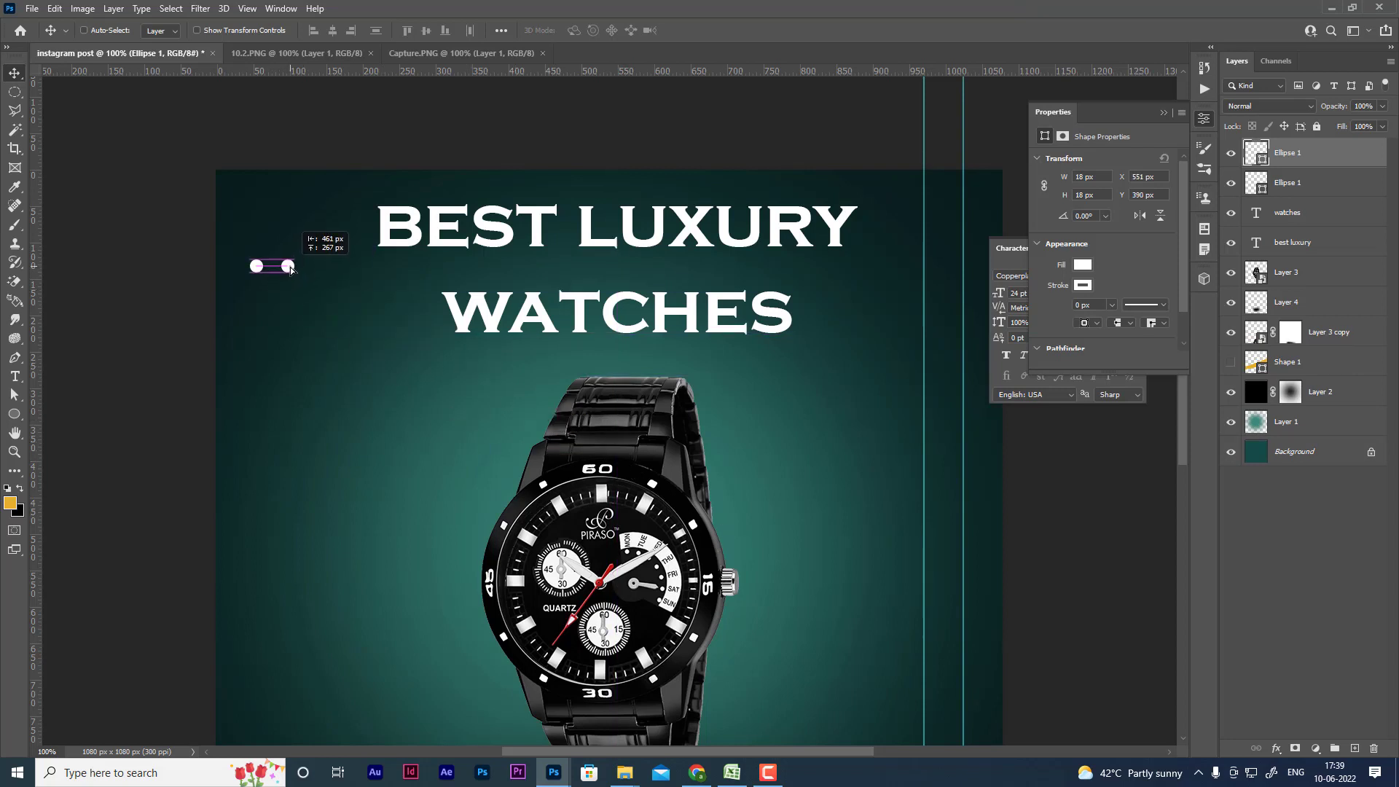
pyautogui.moveTo(290, 269); pyautogui.dragTo(289, 267)
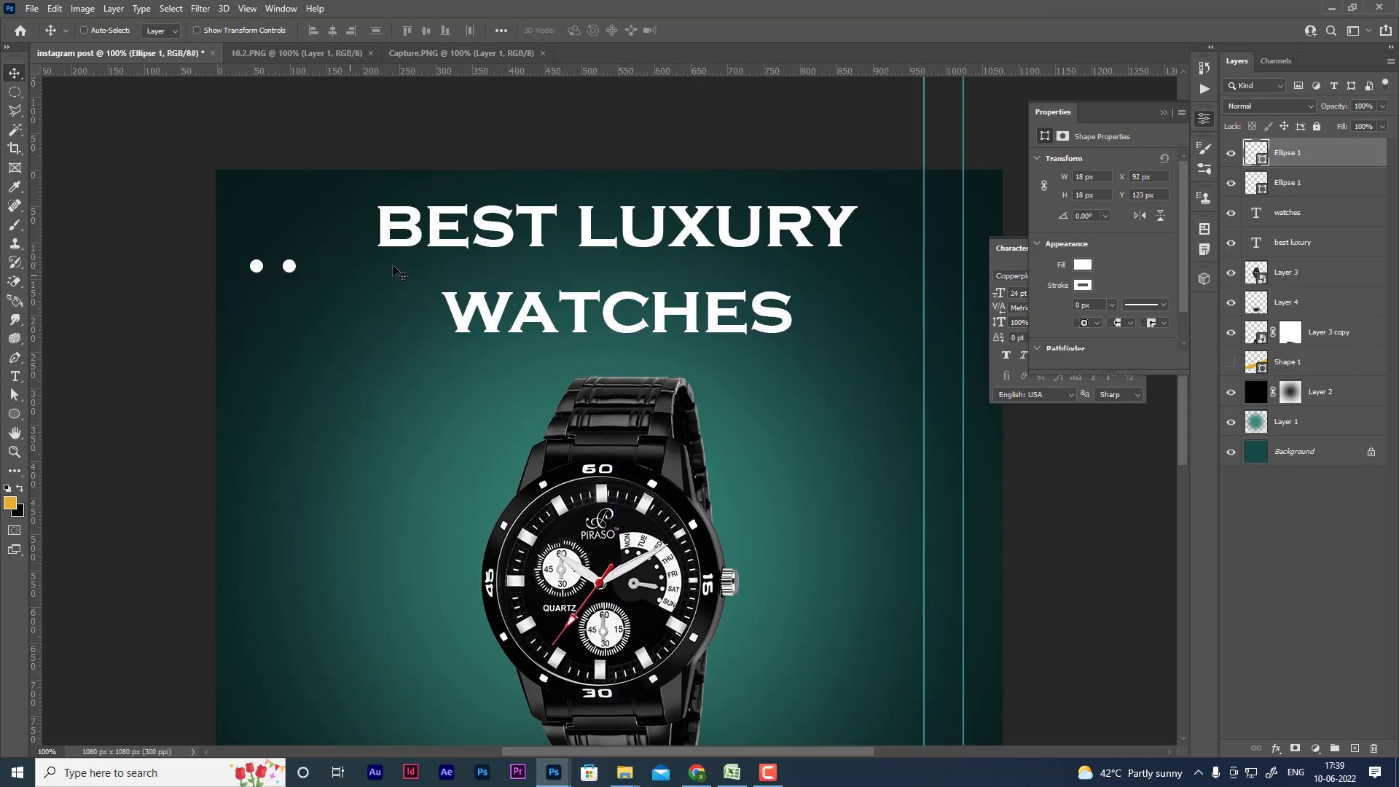
# Step: Duplicate the pair to make four dots in a row and group them as Group 1
pyautogui.keyDown('shift'); pyautogui.click(1303, 188); pyautogui.keyUp('shift')
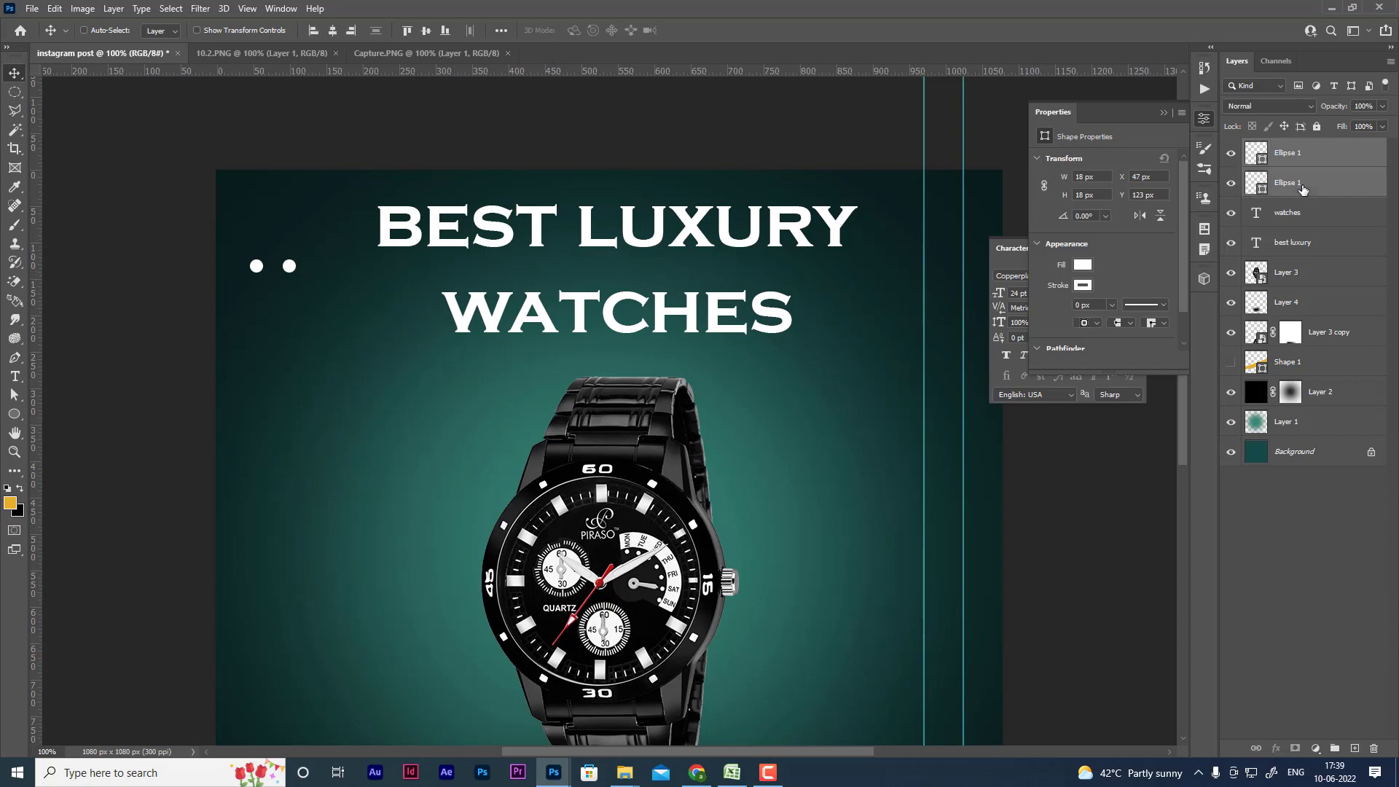
pyautogui.hotkey('ctrl', 'j')
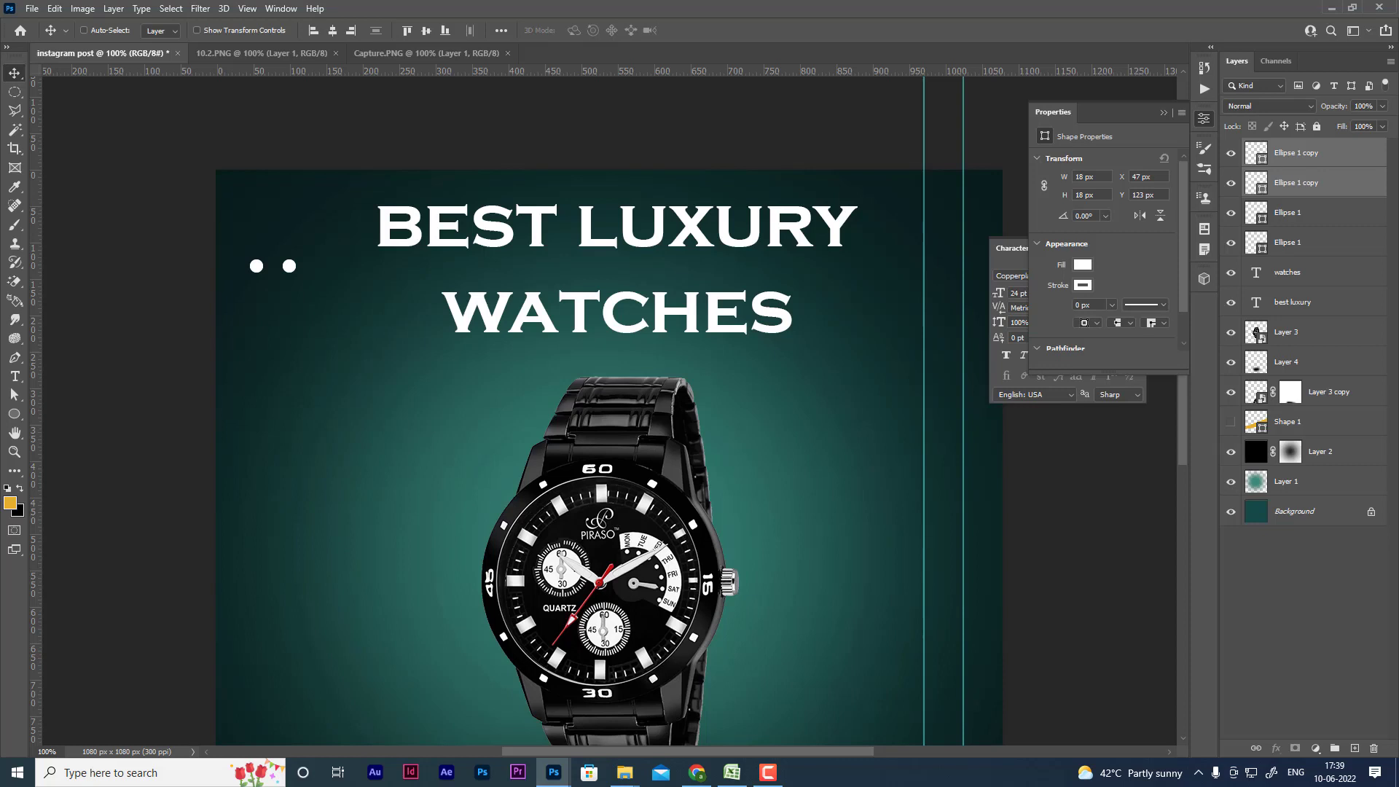
pyautogui.moveTo(295, 270); pyautogui.dragTo(354, 273)
pyautogui.keyDown('shift'); pyautogui.click(1302, 246); pyautogui.keyUp('shift')
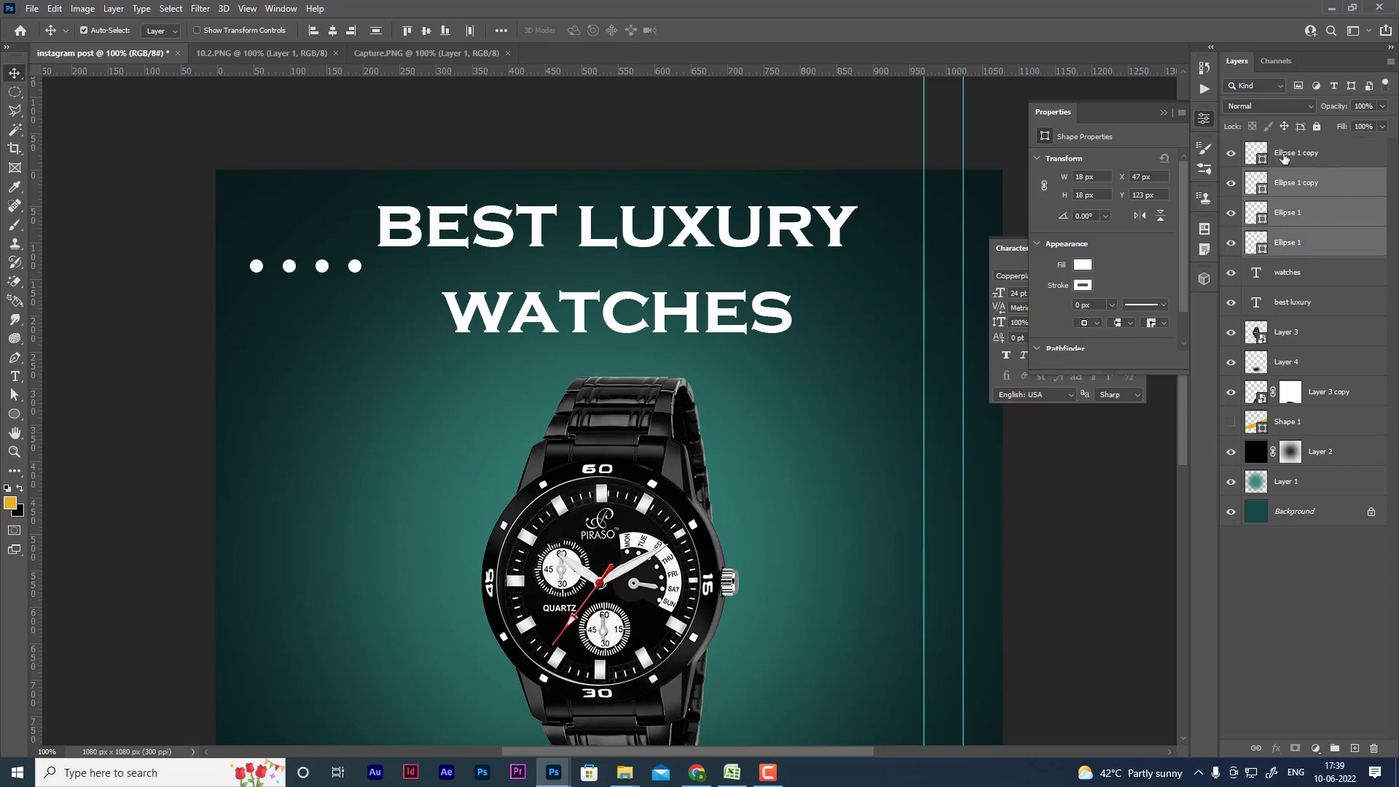
pyautogui.keyDown('ctrl'); pyautogui.click(1286, 155); pyautogui.keyUp('ctrl')
pyautogui.keyDown('shift'); pyautogui.click(1332, 252); pyautogui.keyUp('shift')
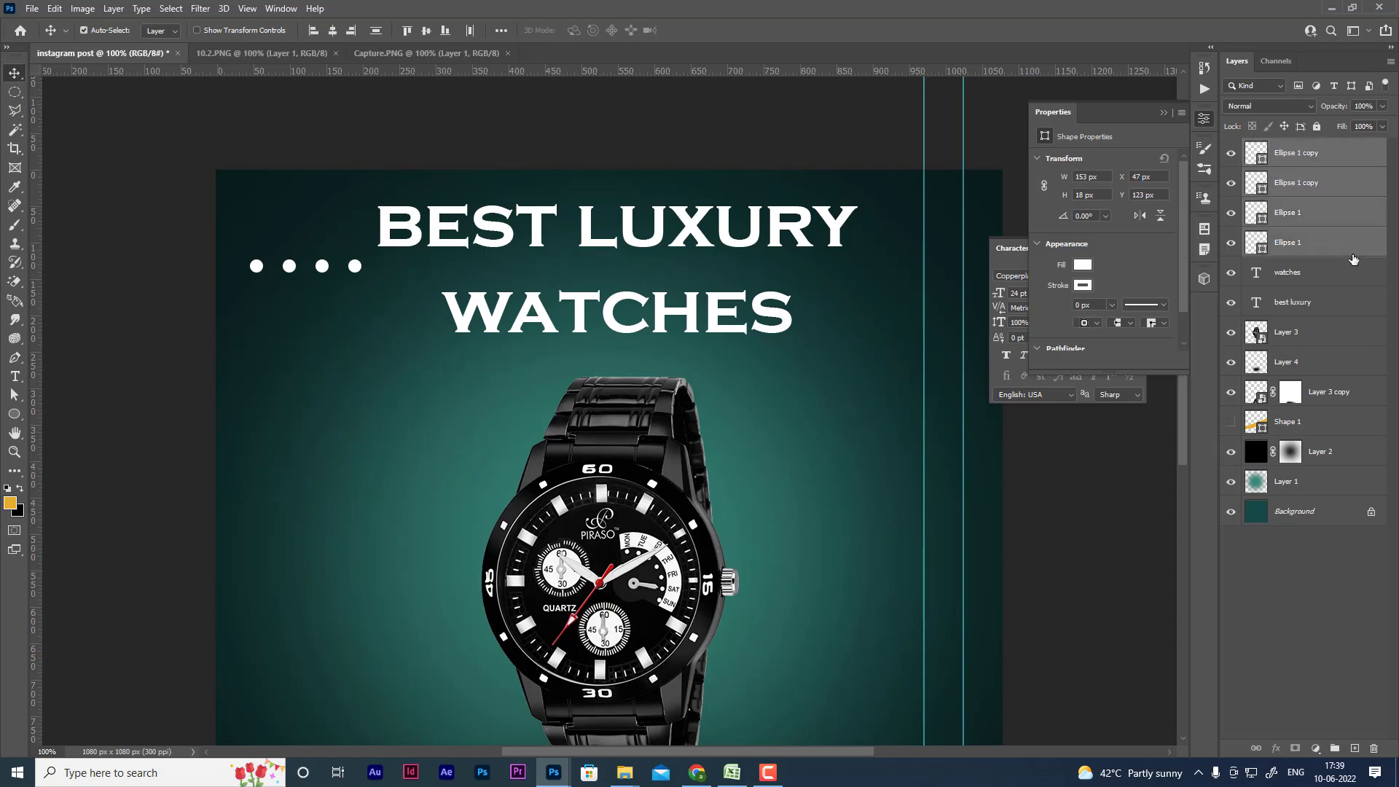
pyautogui.hotkey('ctrl', 'g')
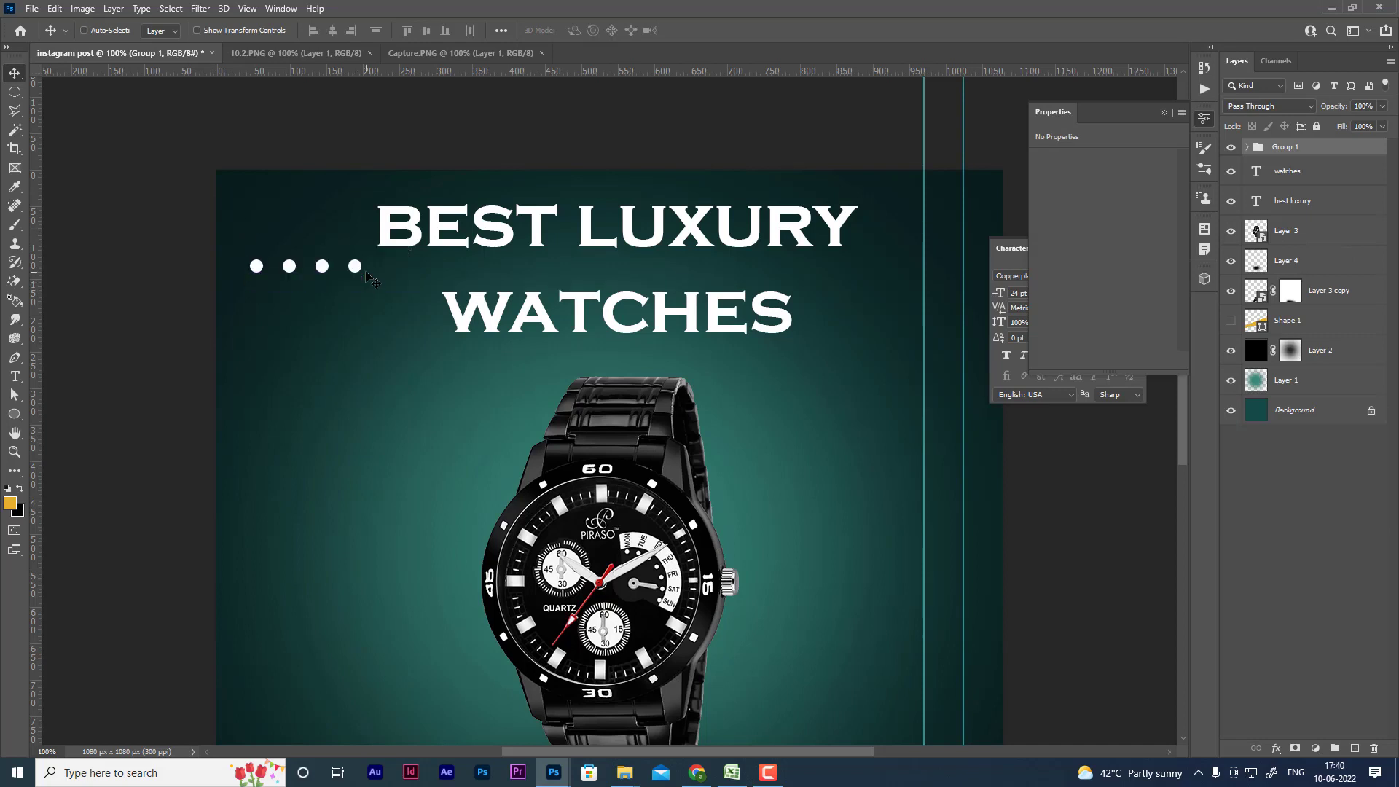
# Step: Copy the Group 1 dot row downward as Group 1 copy, copy 2 and copy 3
pyautogui.press('ctrl')
pyautogui.moveTo(365, 270); pyautogui.dragTo(354, 288)
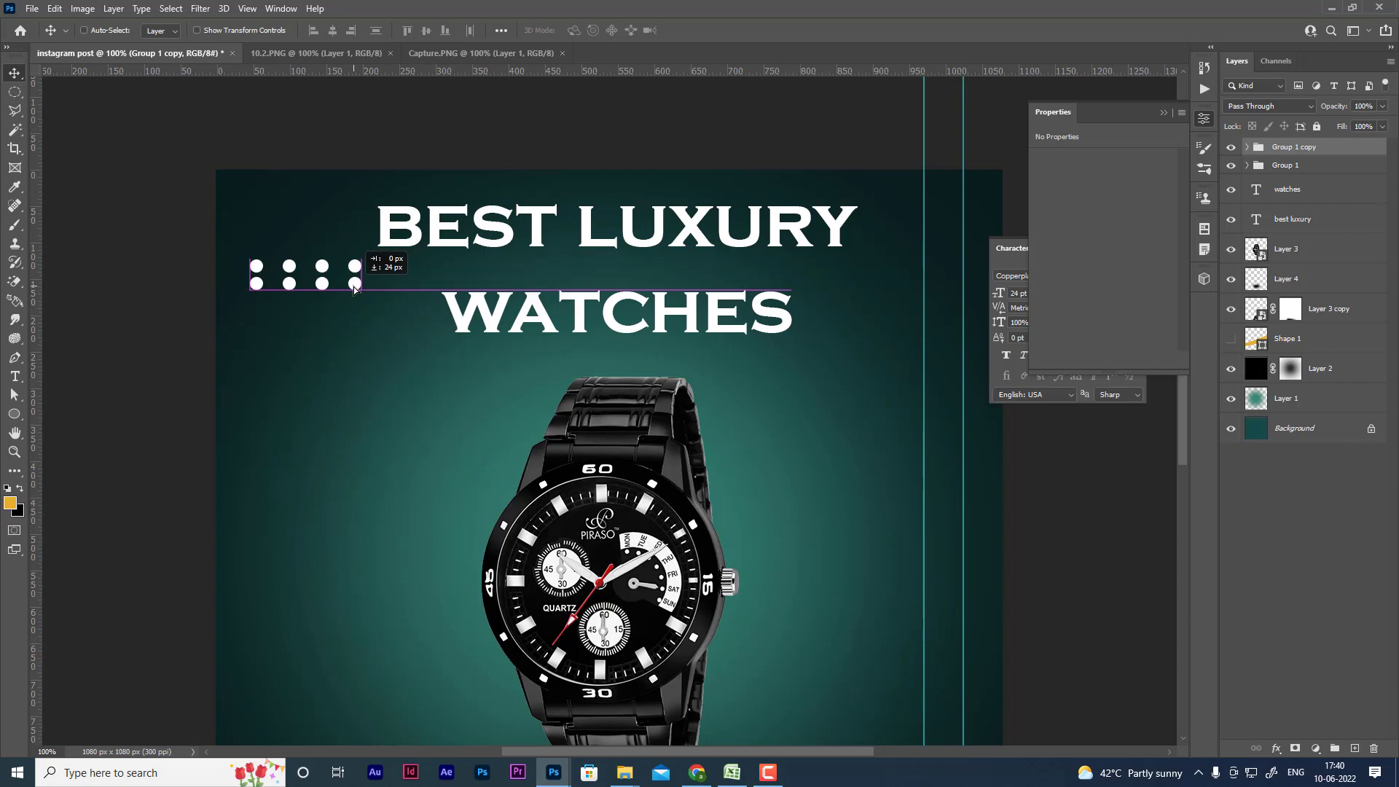
pyautogui.moveTo(354, 289); pyautogui.dragTo(354, 317)
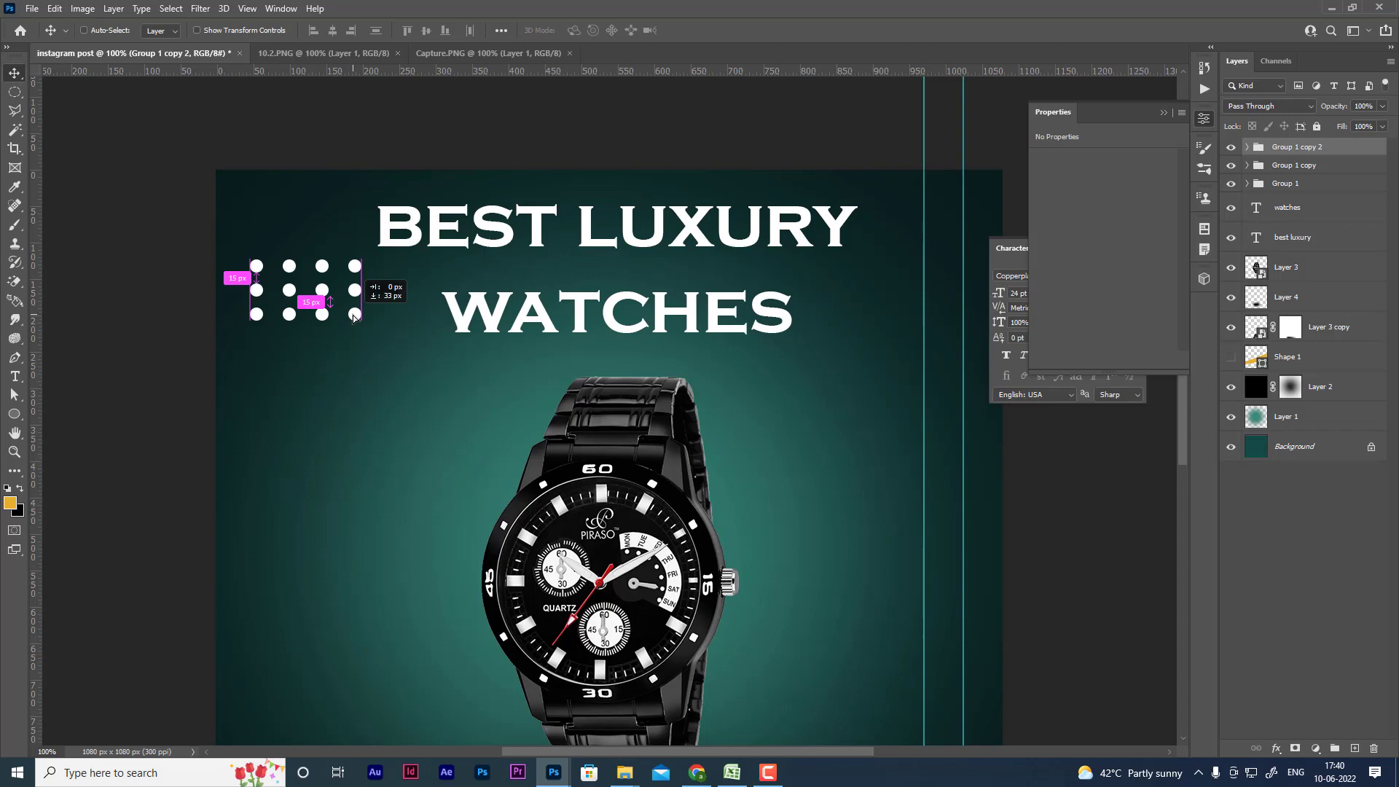
pyautogui.moveTo(355, 317); pyautogui.dragTo(355, 343)
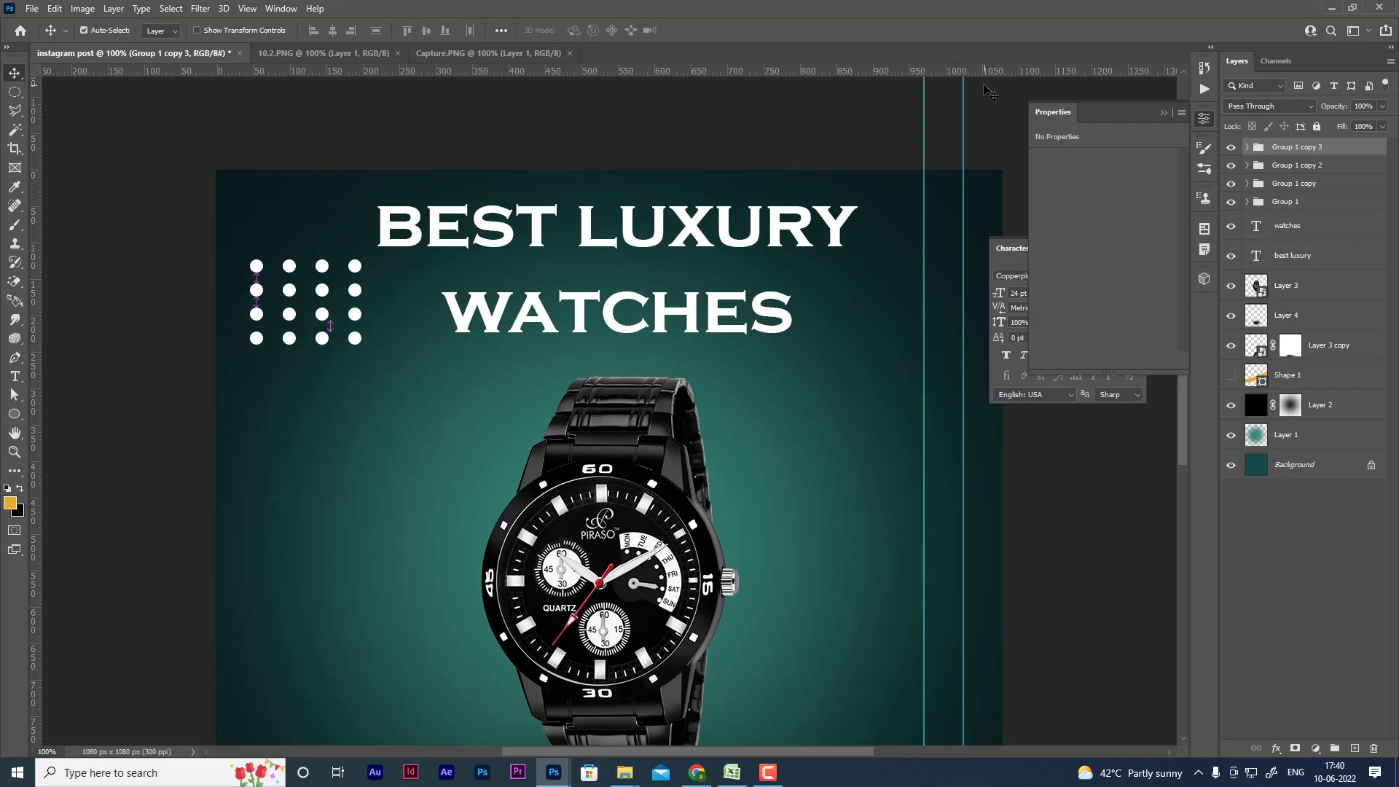
# Step: Select all four dot groups and scale them proportionally to 49%
pyautogui.hotkey('ctrl', '-')
pyautogui.hotkey('ctrl', '-')
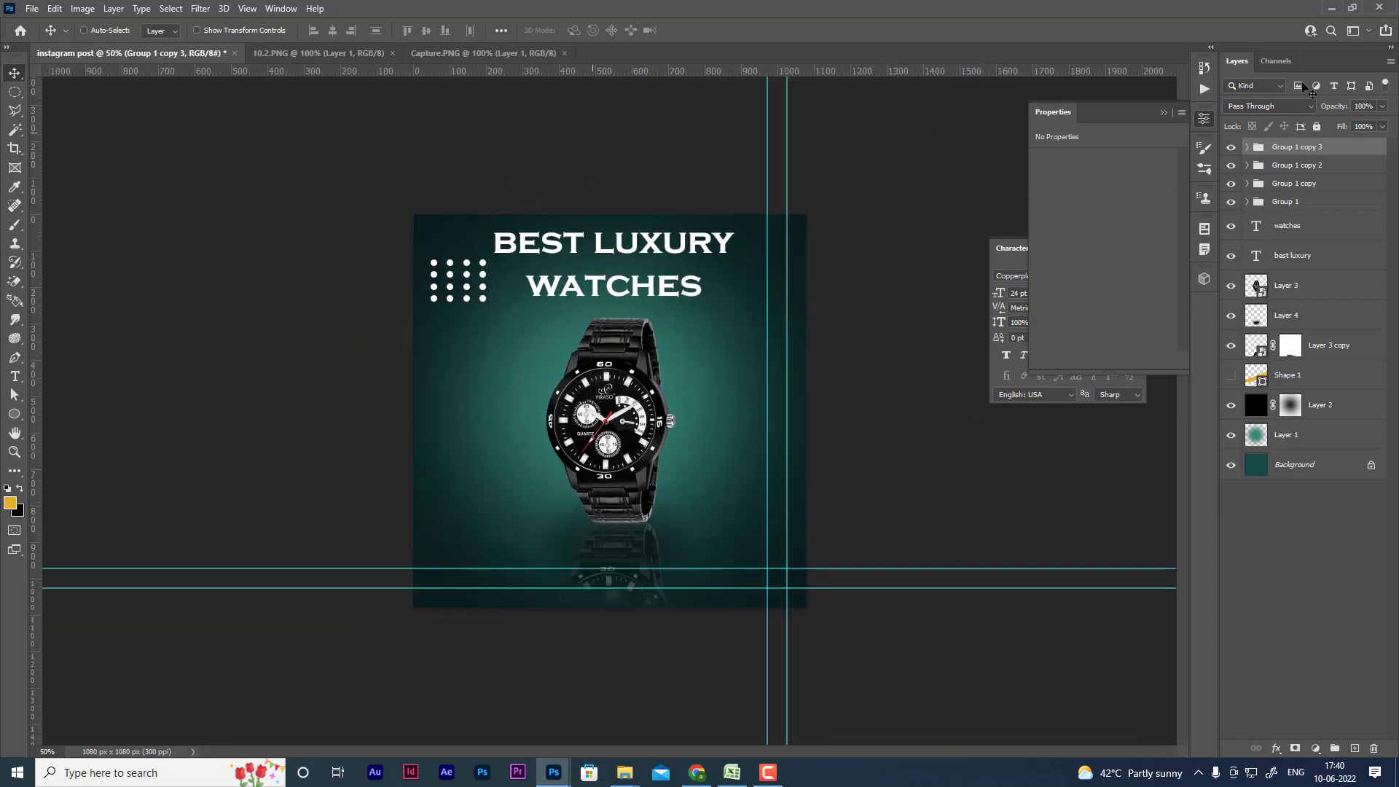
pyautogui.click(1289, 202)
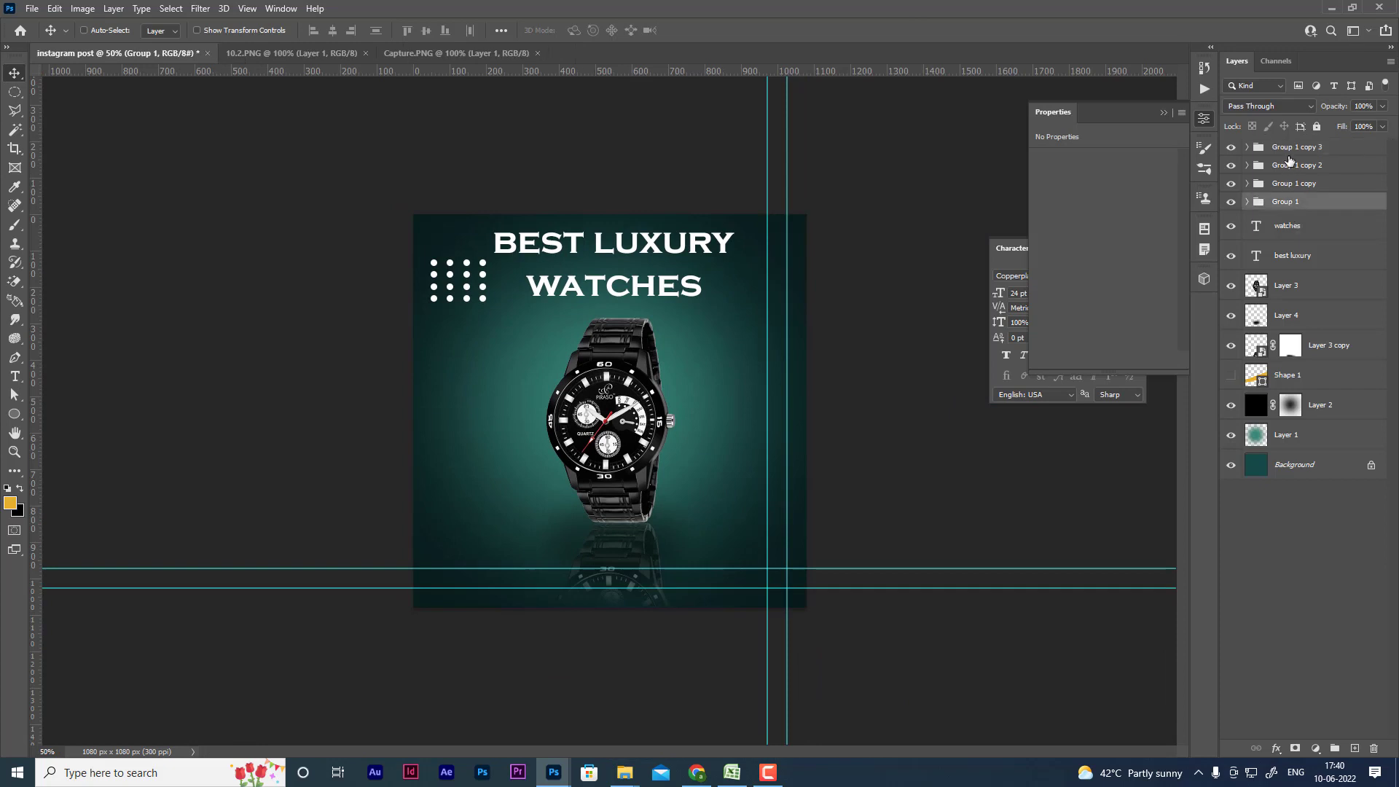
pyautogui.keyDown('shift'); pyautogui.click(1288, 150); pyautogui.keyUp('shift')
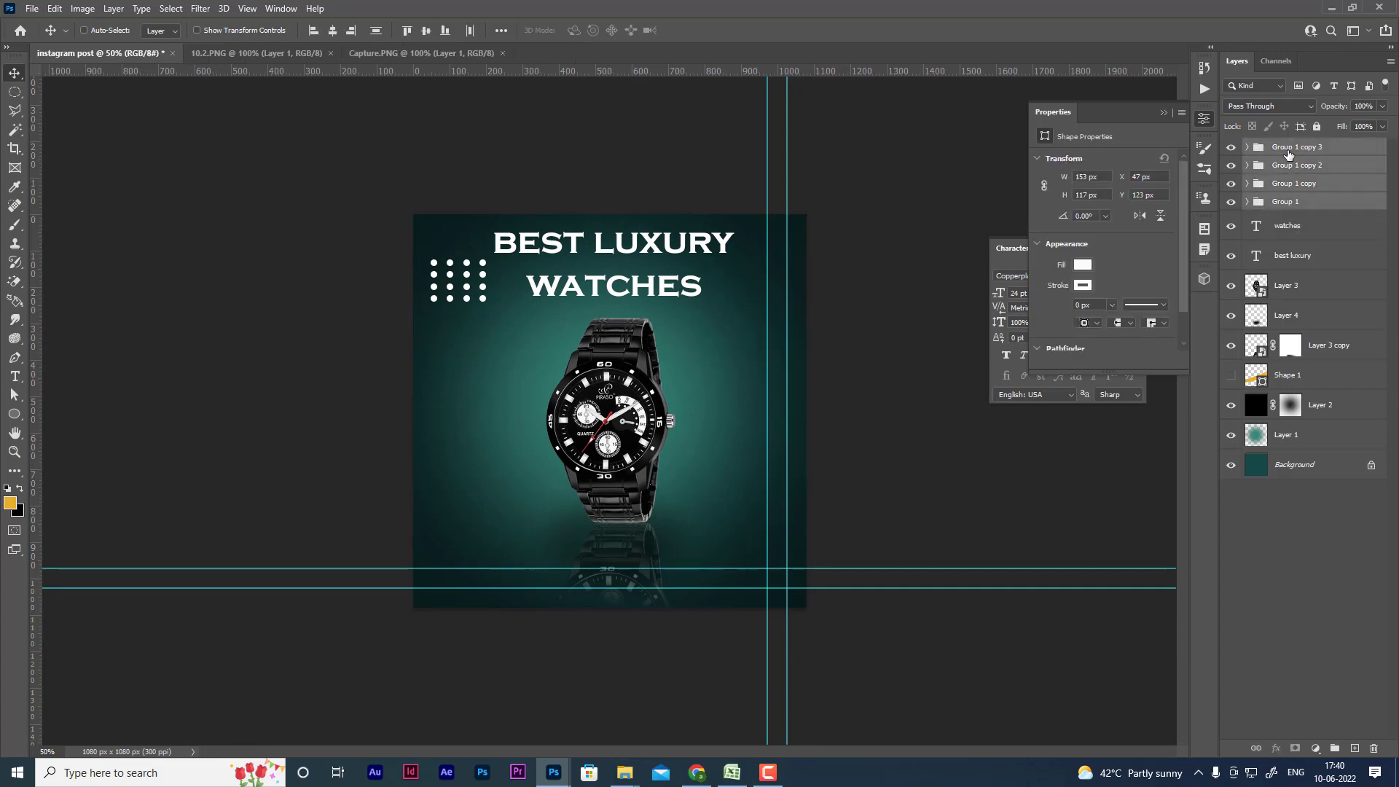
pyautogui.hotkey('ctrl', 't')
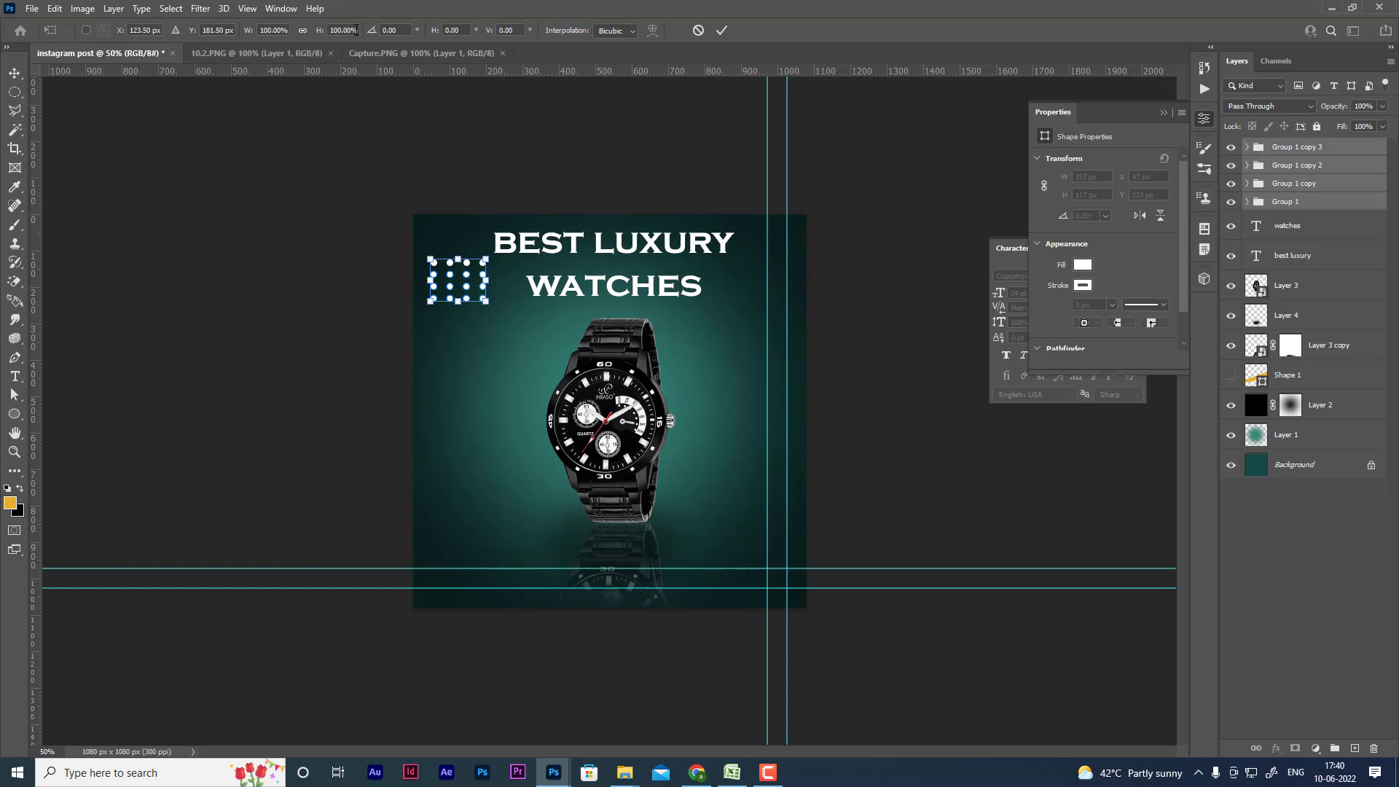
pyautogui.click(303, 31)
pyautogui.moveTo(317, 34); pyautogui.dragTo(278, 35)
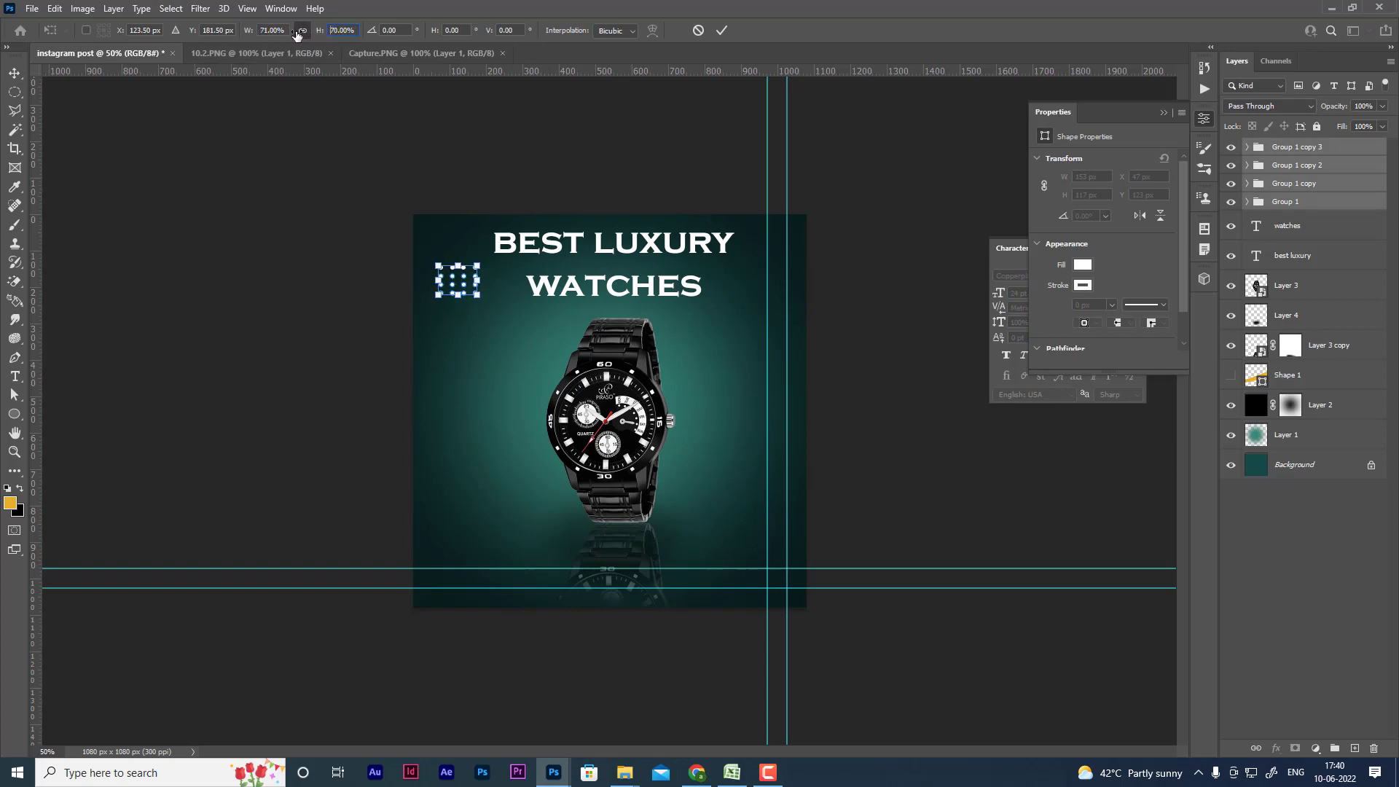
pyautogui.click(396, 151)
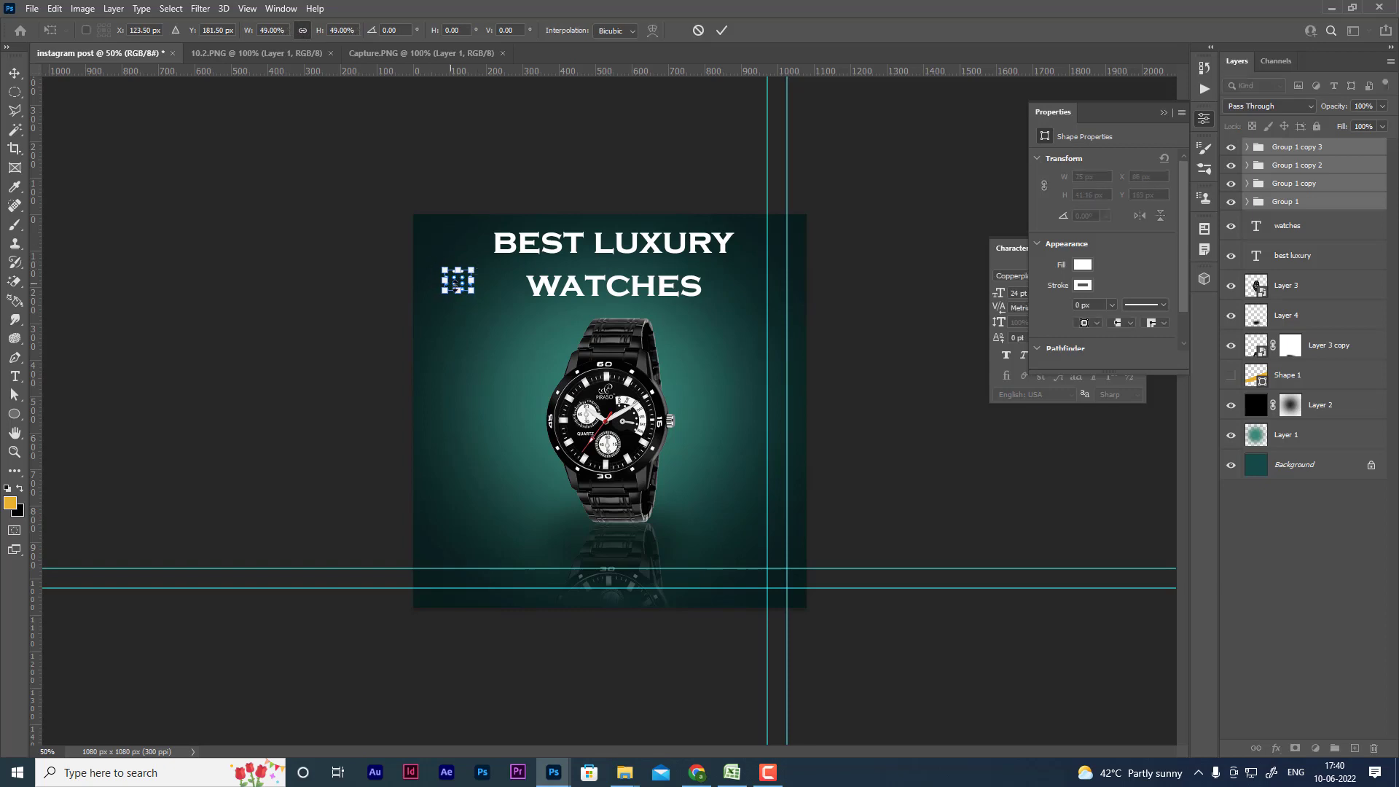
# Step: Move the scaled dot grid up beside BEST LUXURY and nudge it into place
pyautogui.moveTo(461, 283); pyautogui.dragTo(450, 255)
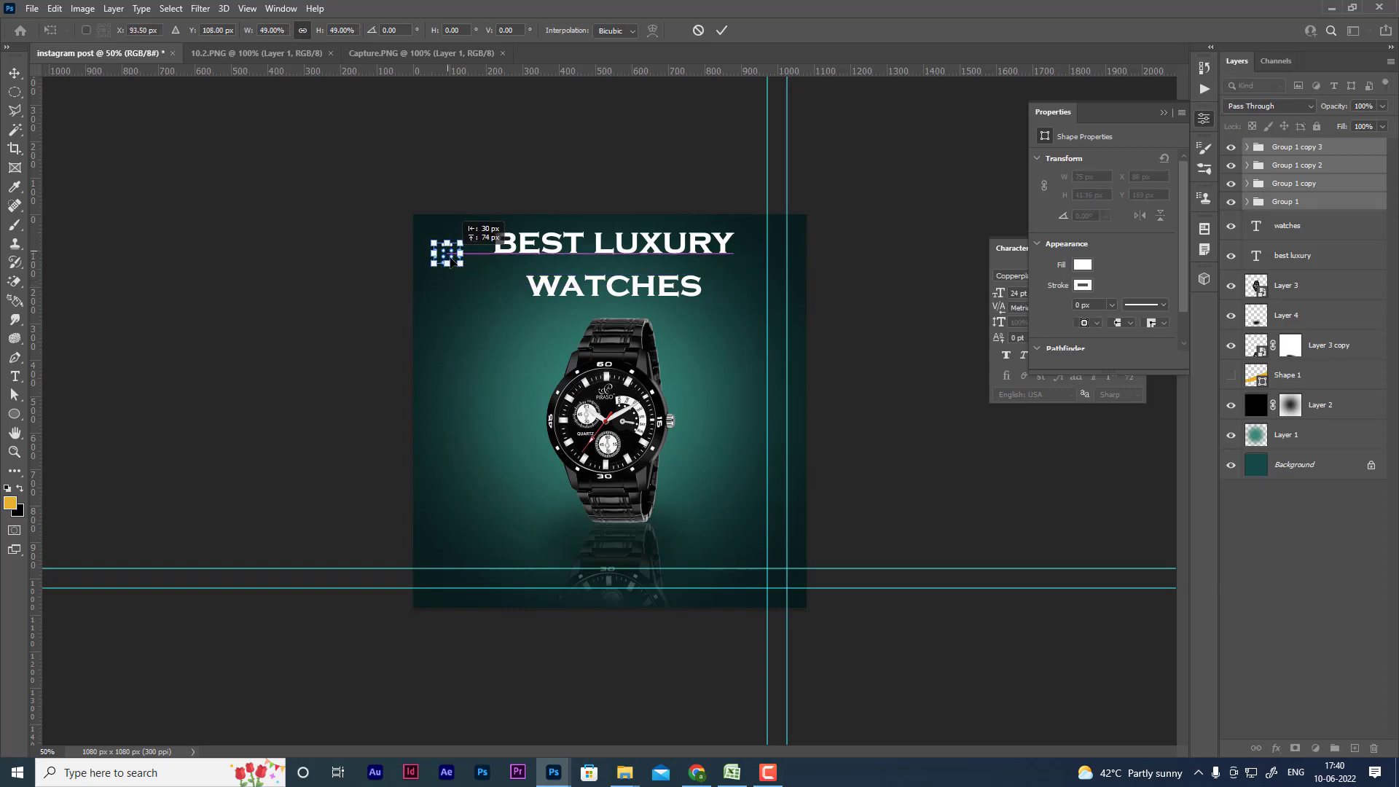
pyautogui.press('Return')
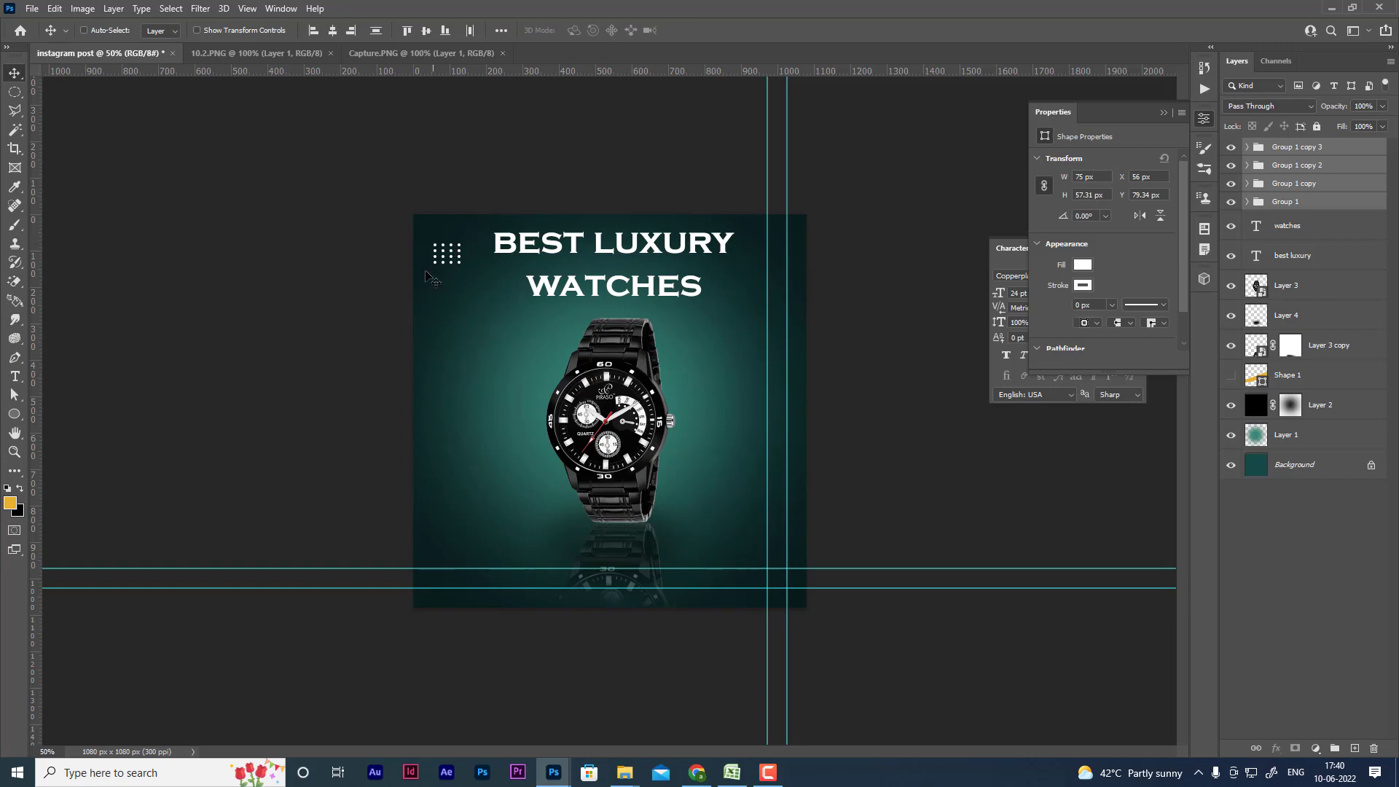
pyautogui.press('Right')
pyautogui.press('Right')
pyautogui.press('Right')
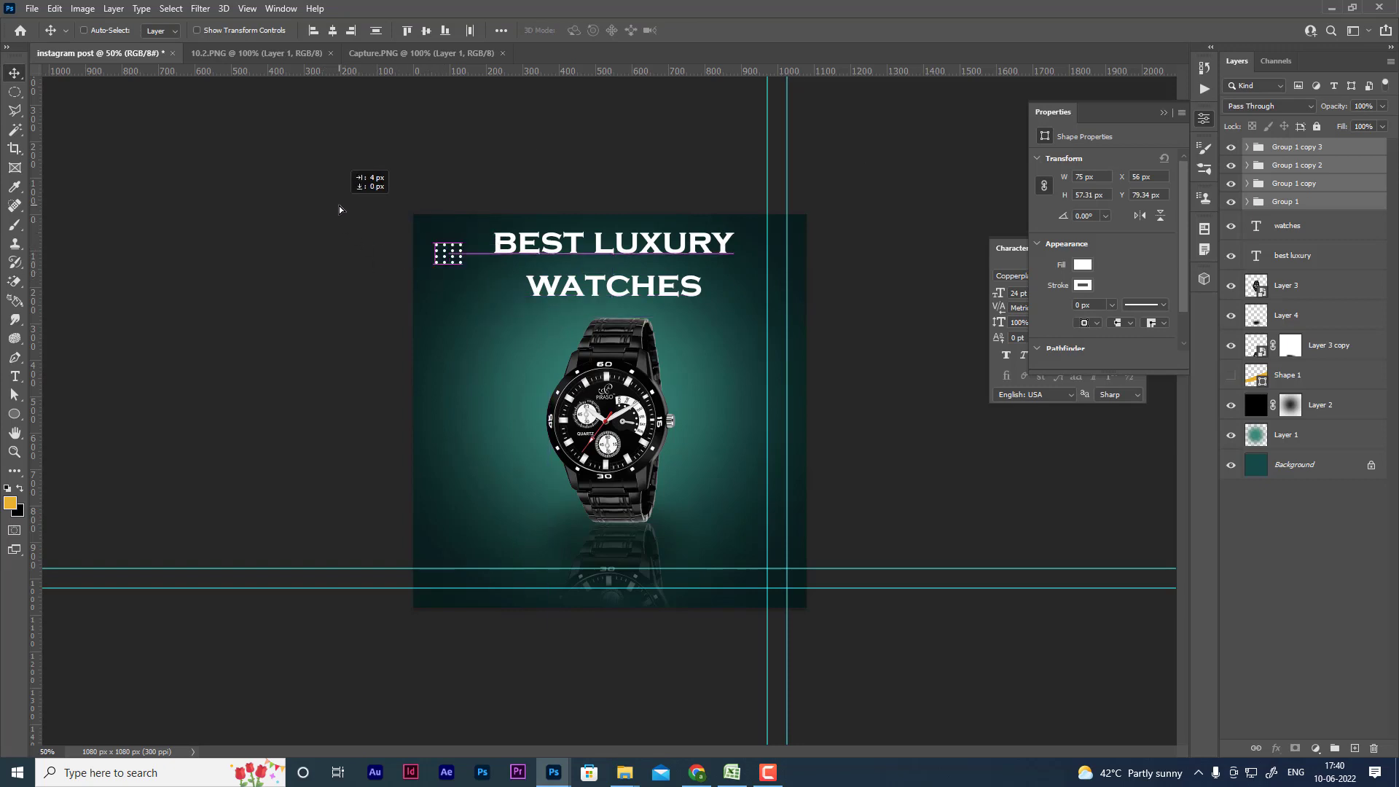
pyautogui.press('Left')
pyautogui.press('Left')
pyautogui.press('Left')
pyautogui.press('Up')
pyautogui.press('Up')
pyautogui.press('Up')
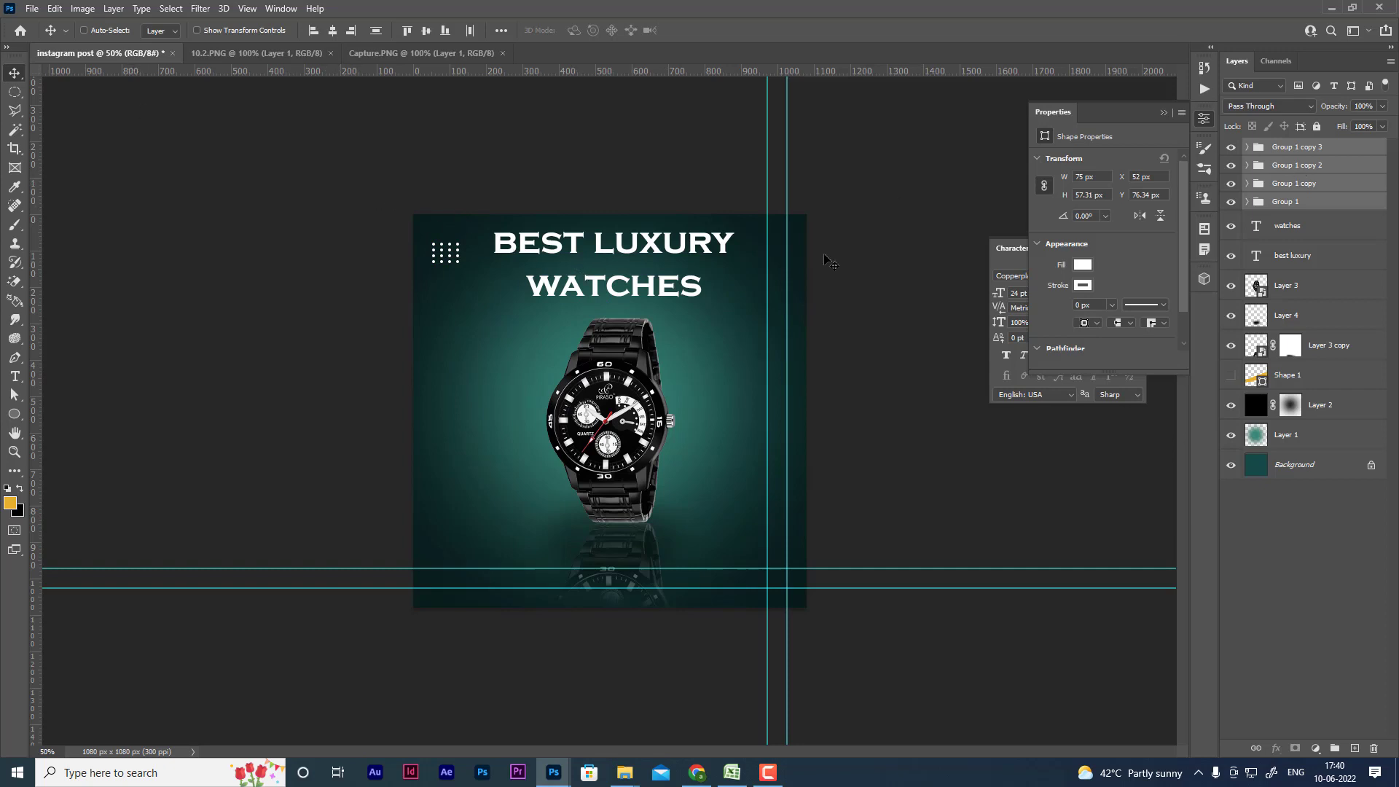
# Step: Copy the dot grid to the right of WATCHES, then nudge Group 1 through copy 3 toward BEST LUXURY
pyautogui.moveTo(477, 283)
pyautogui.mouseDown()
pyautogui.moveTo(779, 312)
pyautogui.moveTo(457, 307)
pyautogui.moveTo(762, 290)
pyautogui.mouseUp()
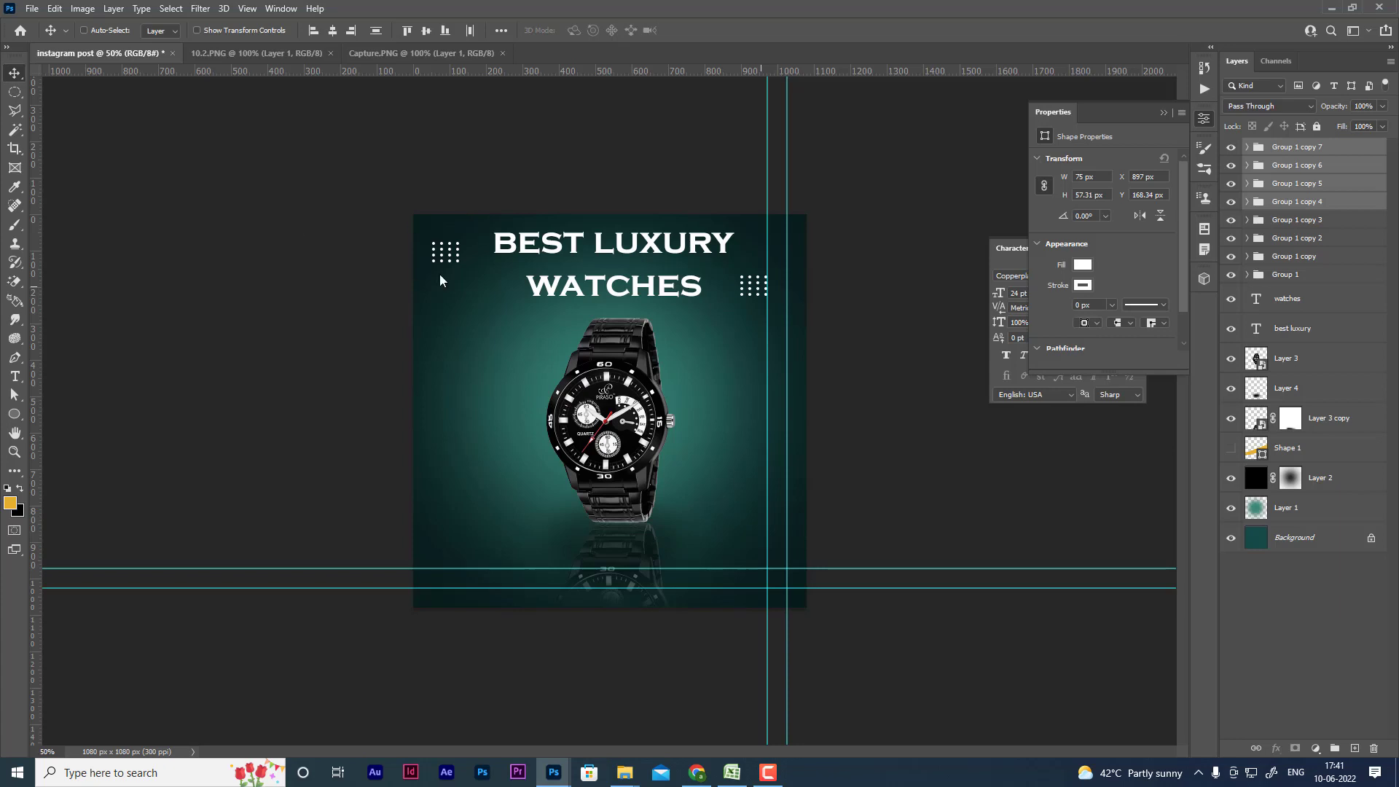
pyautogui.click(1314, 223)
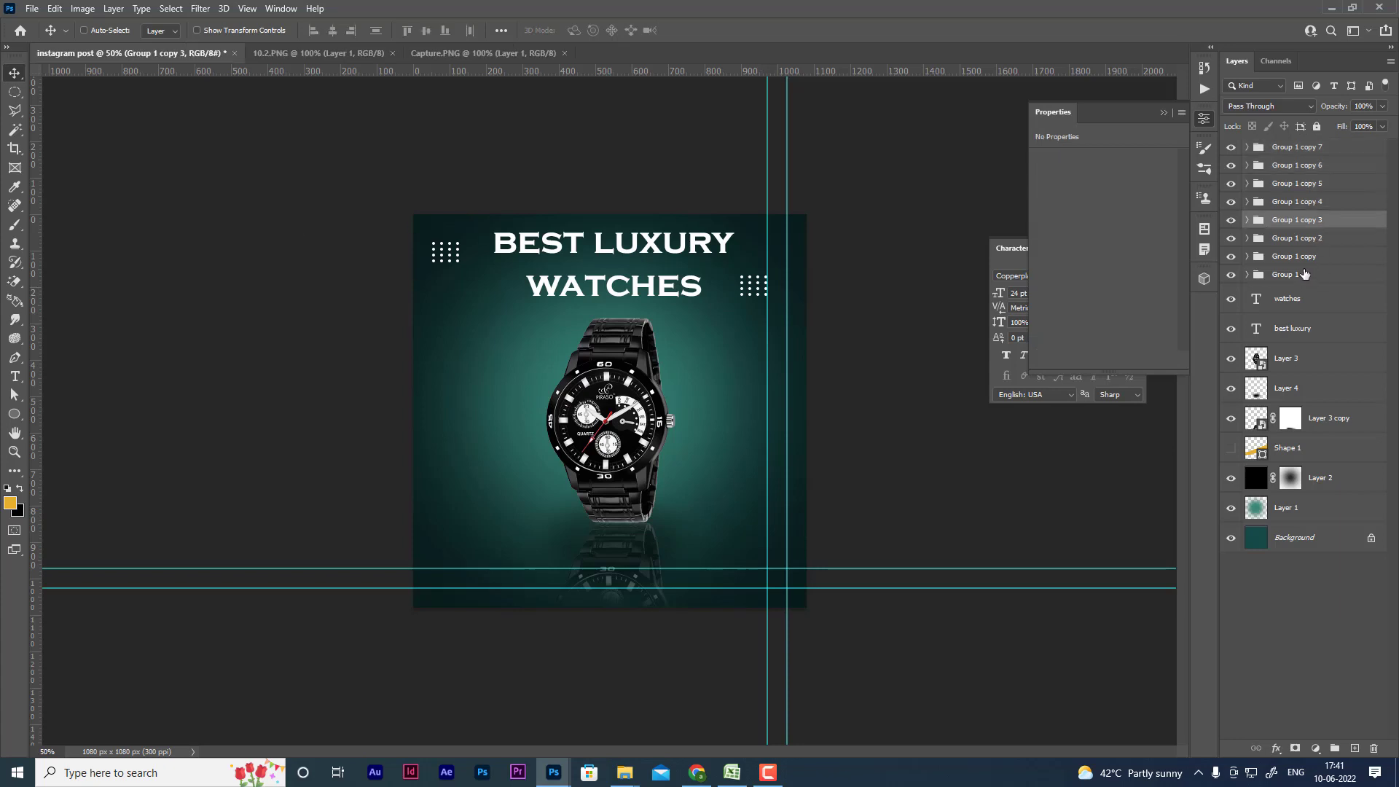
pyautogui.keyDown('shift'); pyautogui.click(1304, 274); pyautogui.keyUp('shift')
pyautogui.moveTo(446, 261); pyautogui.dragTo(461, 251)
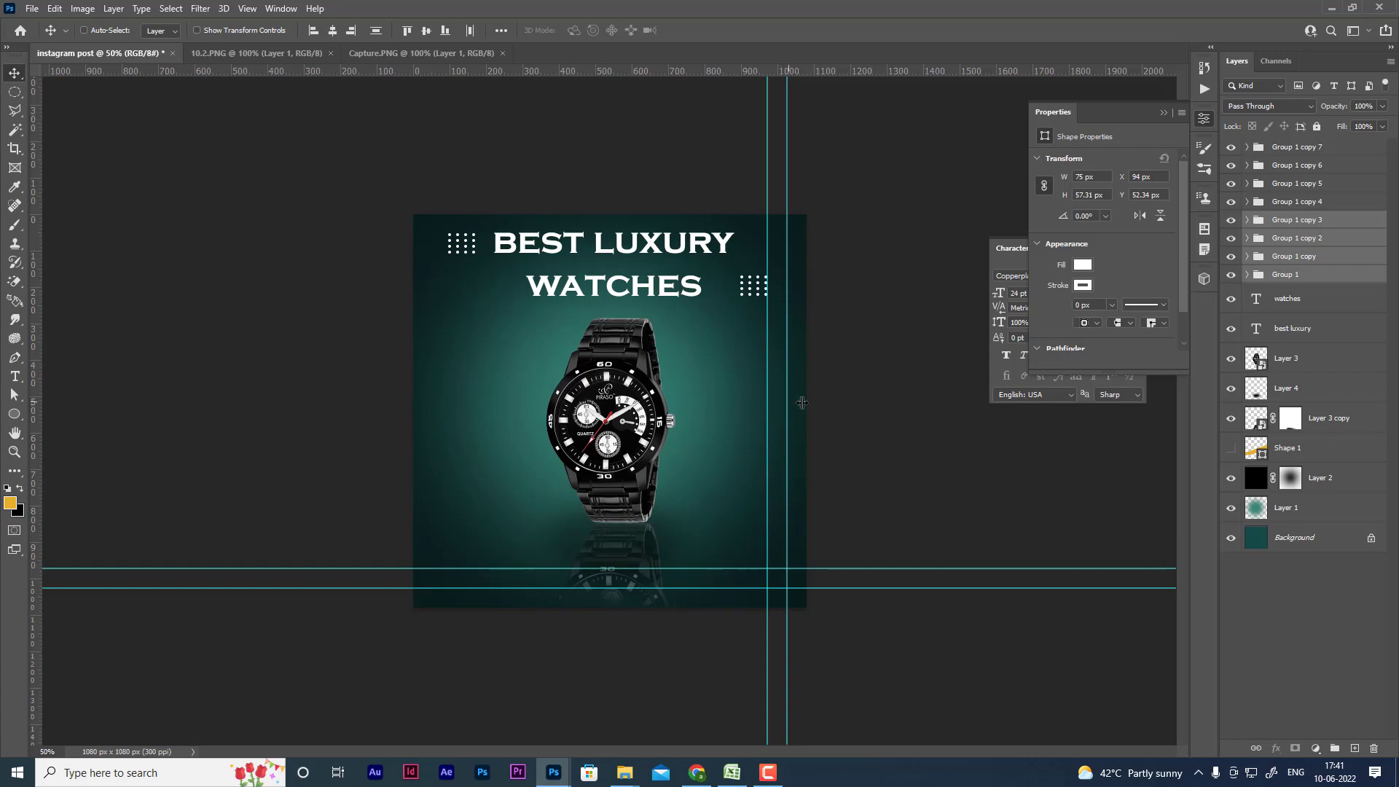
# Step: Drag all four remaining ruler guides off the canvas and return to the instagram post document
pyautogui.moveTo(787, 402); pyautogui.dragTo(1356, 327)
pyautogui.moveTo(703, 568); pyautogui.dragTo(734, 71)
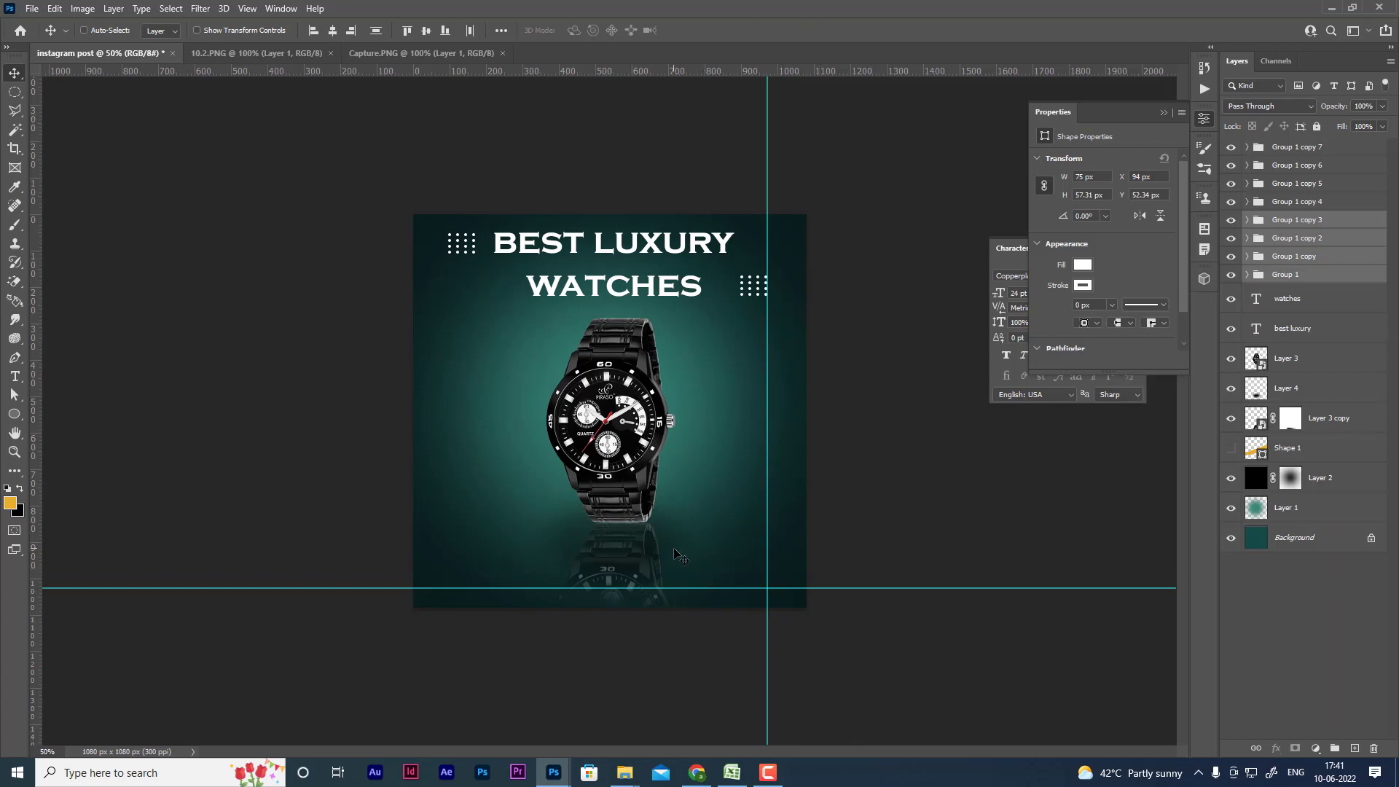
pyautogui.moveTo(683, 588); pyautogui.dragTo(758, 22)
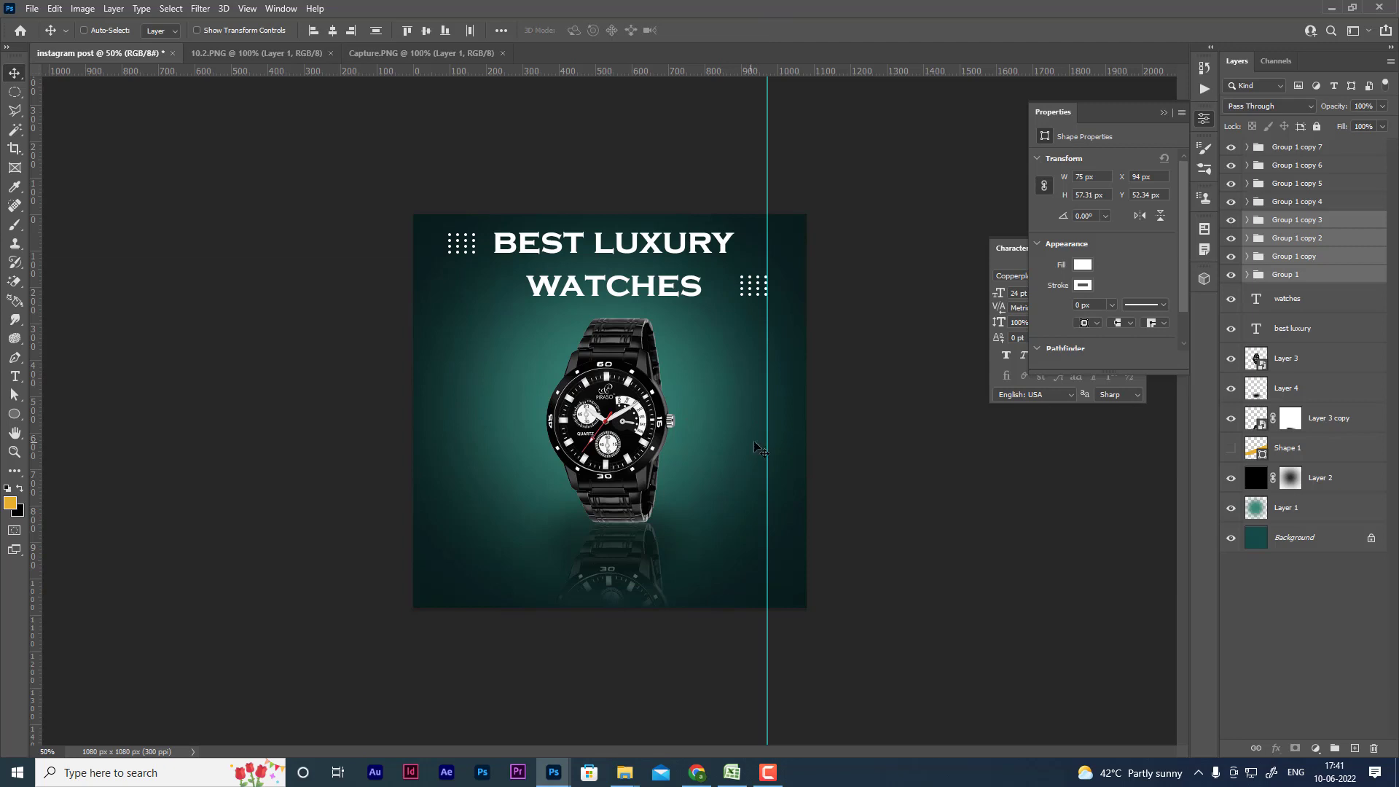
pyautogui.moveTo(770, 440); pyautogui.dragTo(1359, 424)
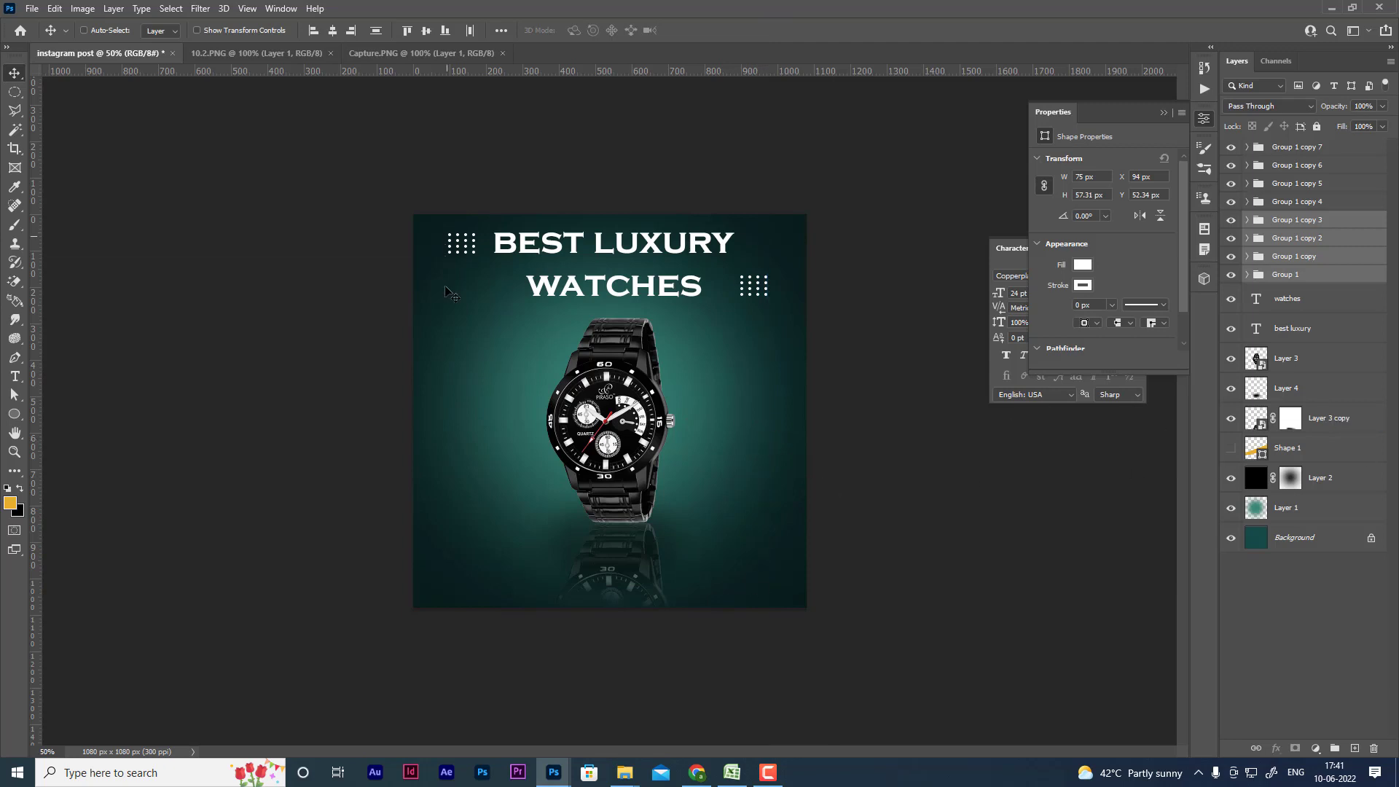
pyautogui.click(470, 53)
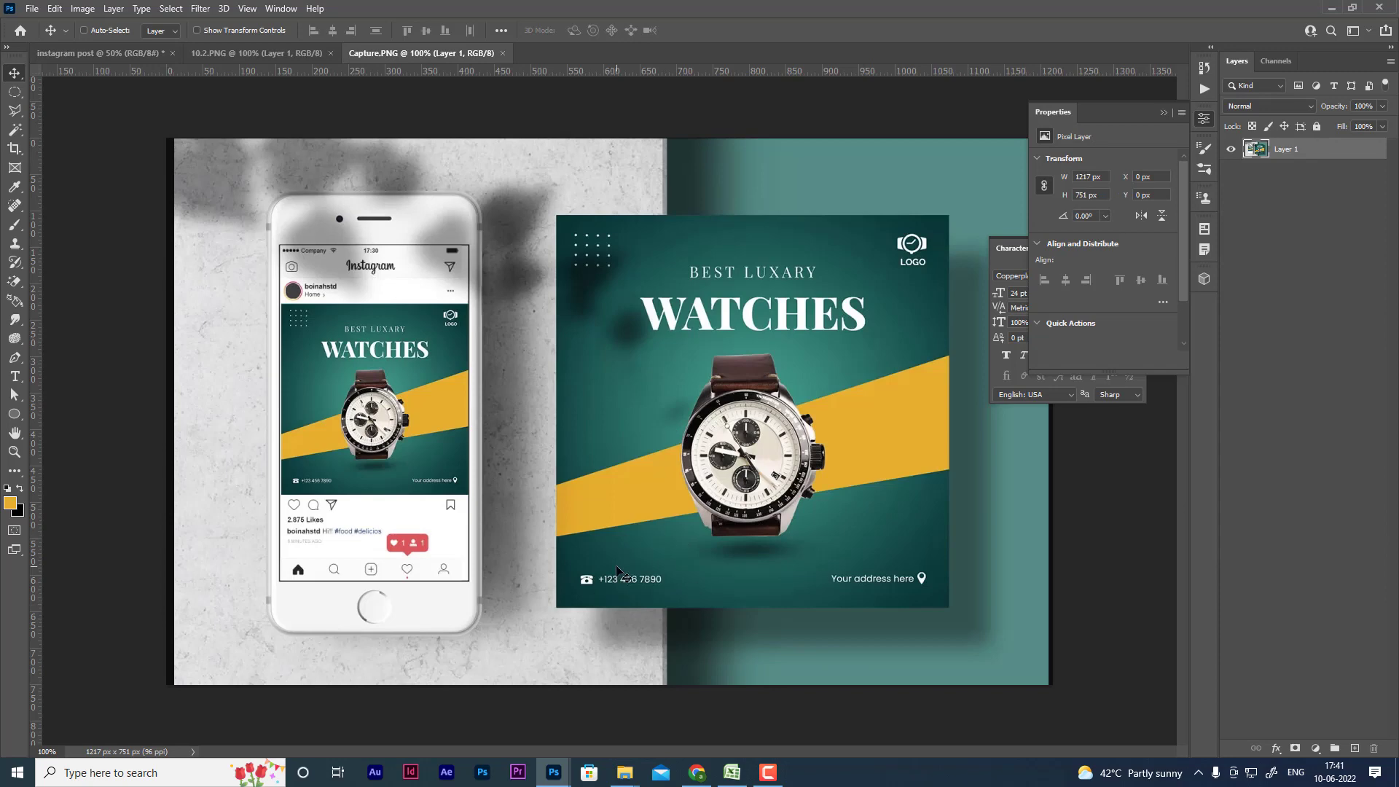
pyautogui.click(109, 53)
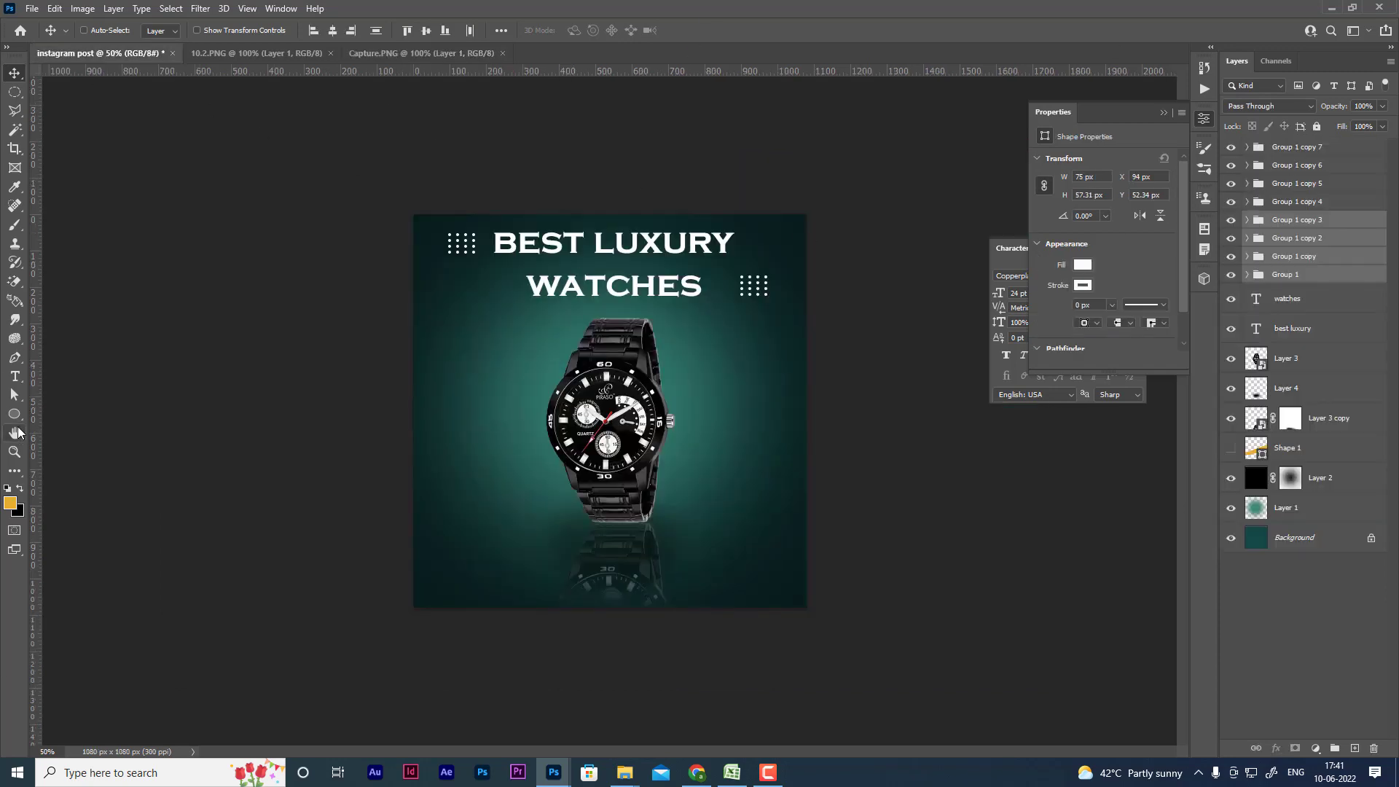
# Step: Draw the last shape from the Flowers custom-shape set near the canvas's top-right
pyautogui.click(21, 414)
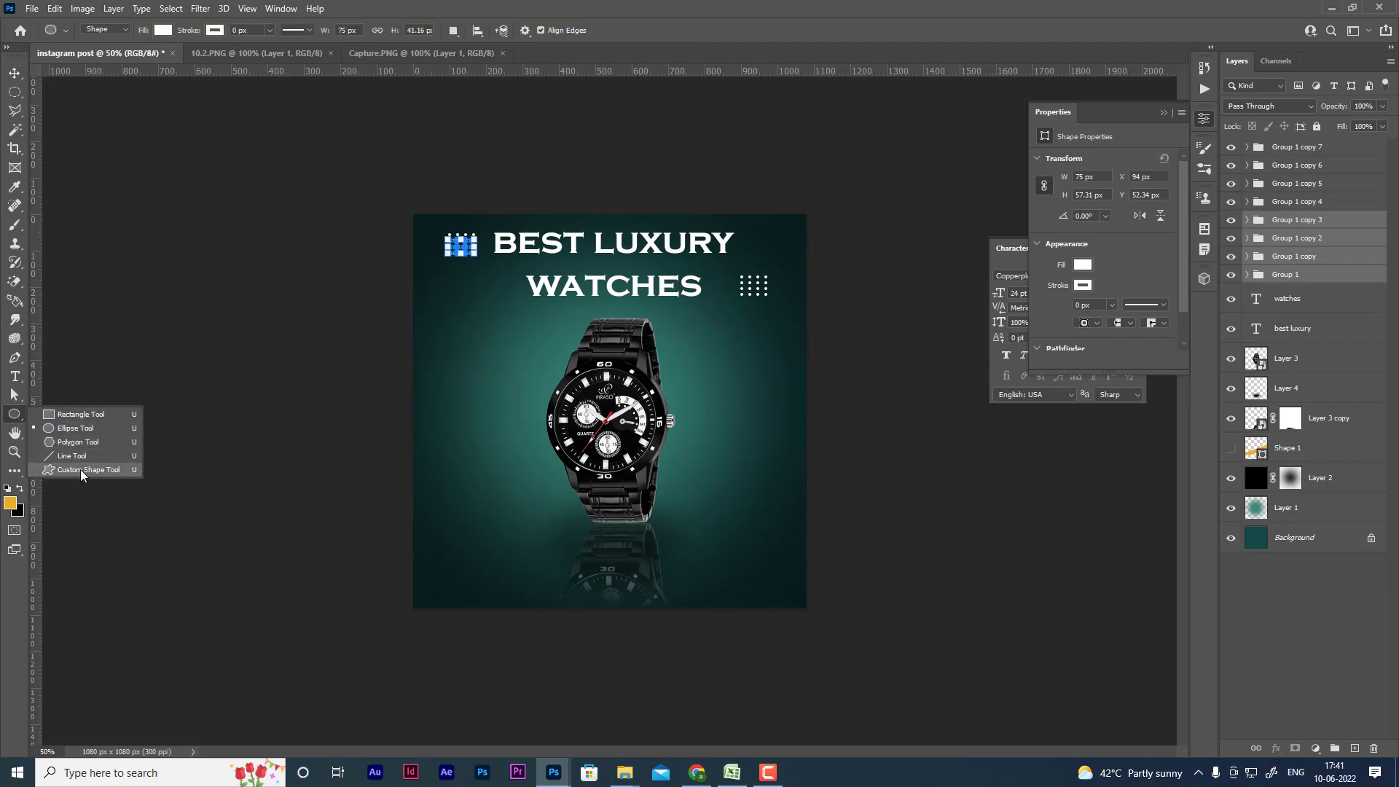
pyautogui.click(80, 469)
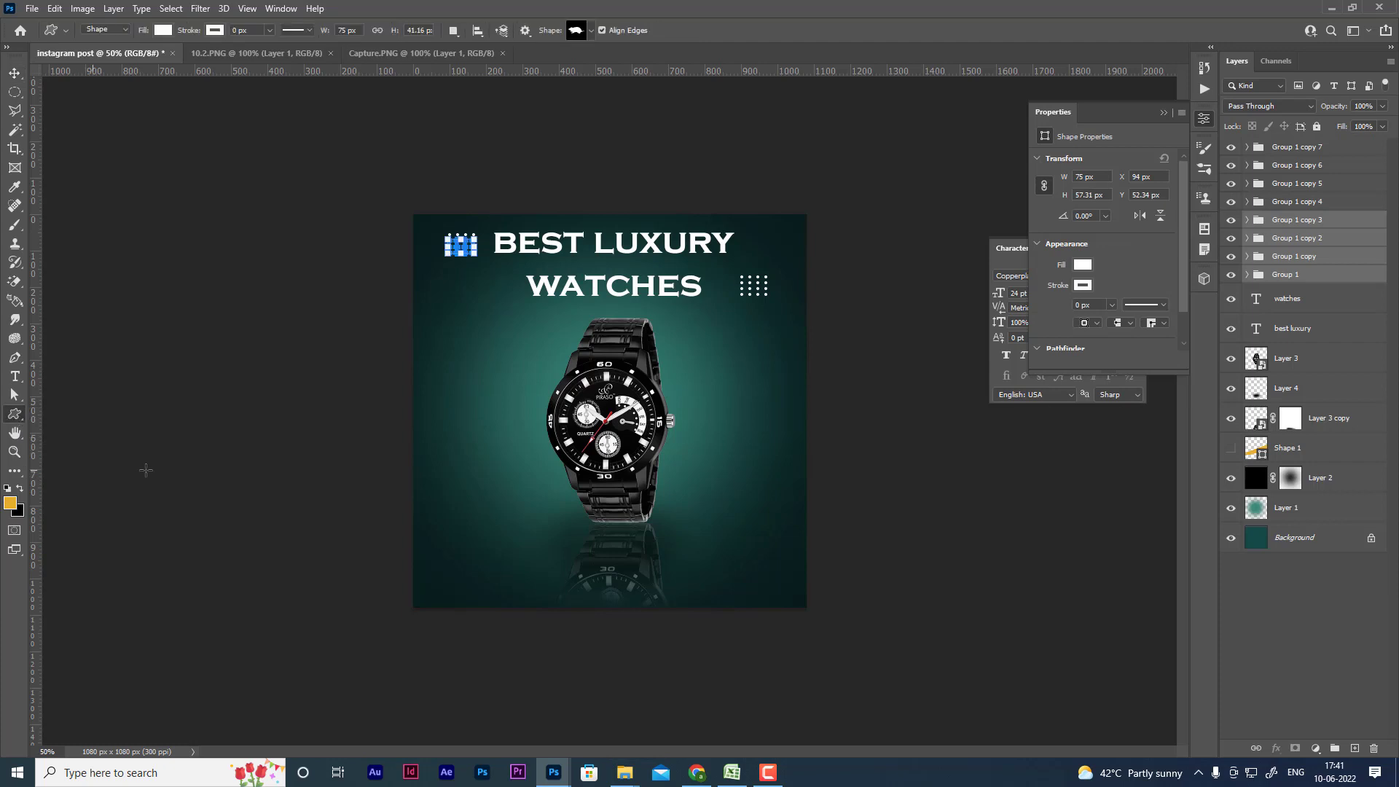
pyautogui.click(591, 30)
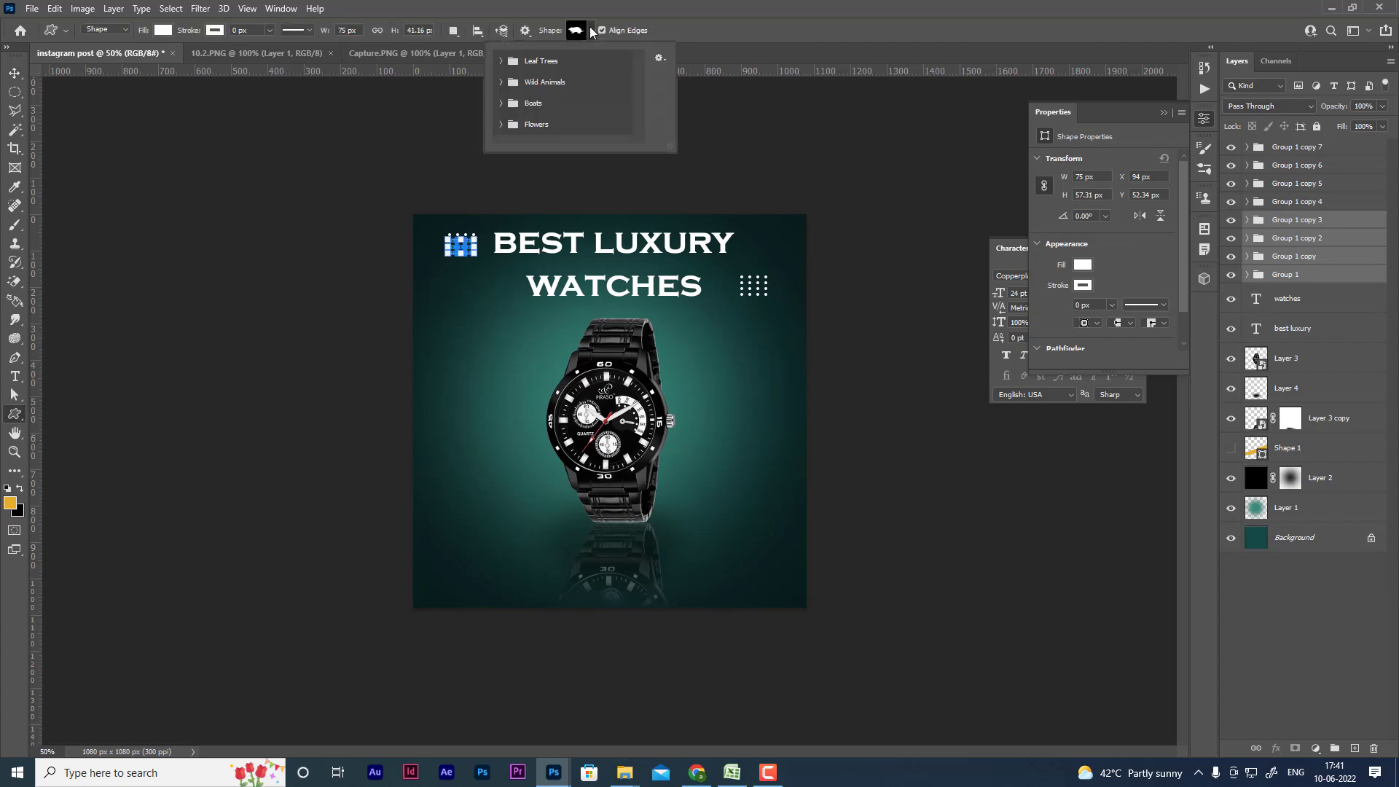
pyautogui.click(500, 125)
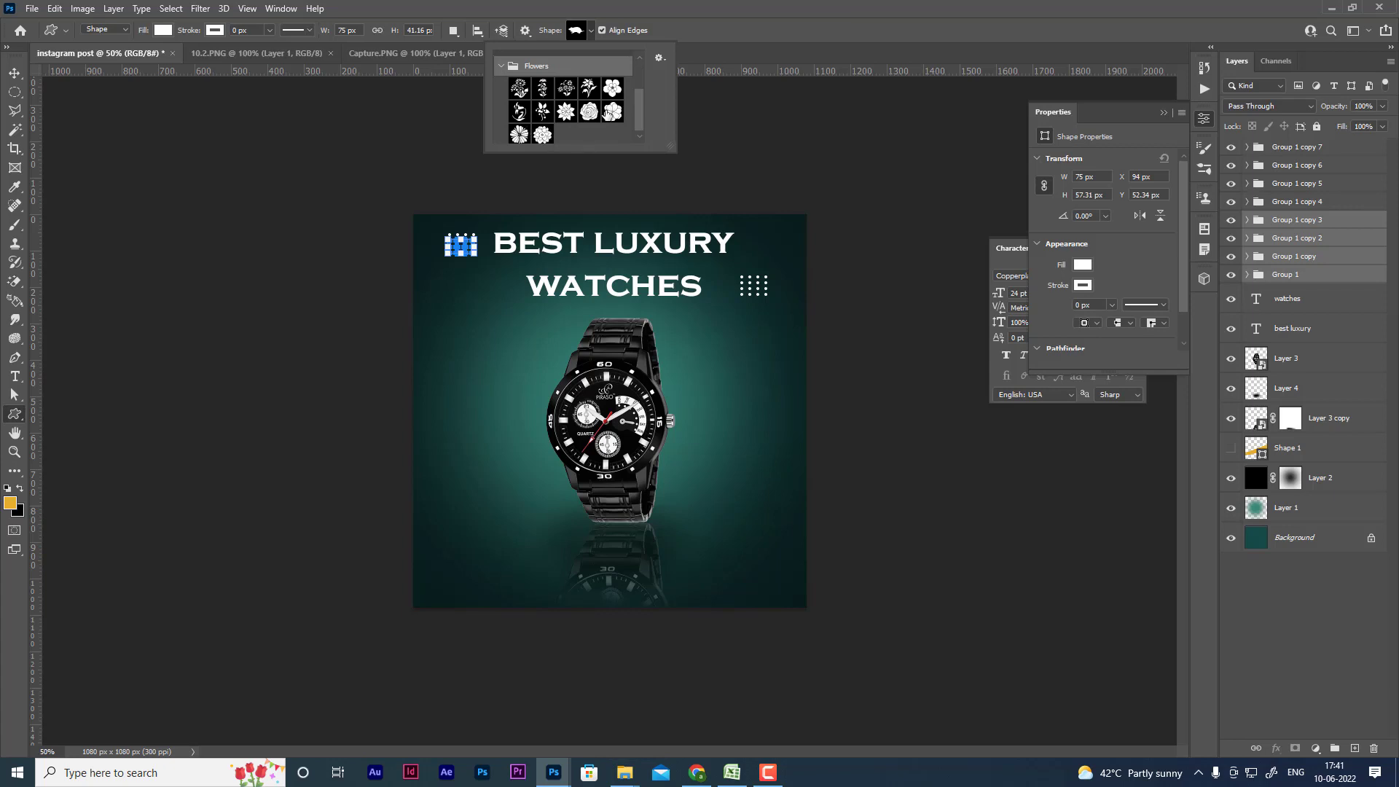
pyautogui.click(543, 135)
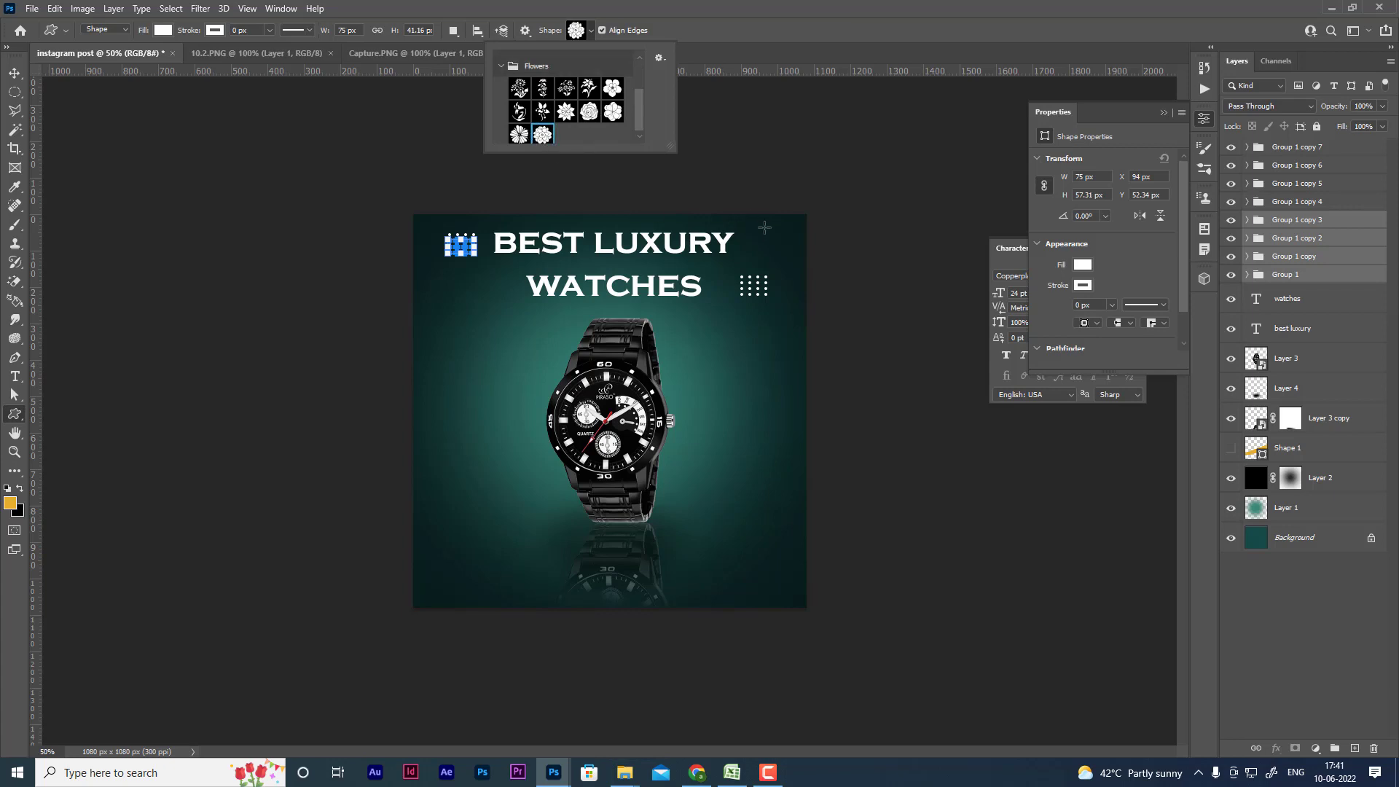
pyautogui.moveTo(756, 225); pyautogui.dragTo(774, 241)
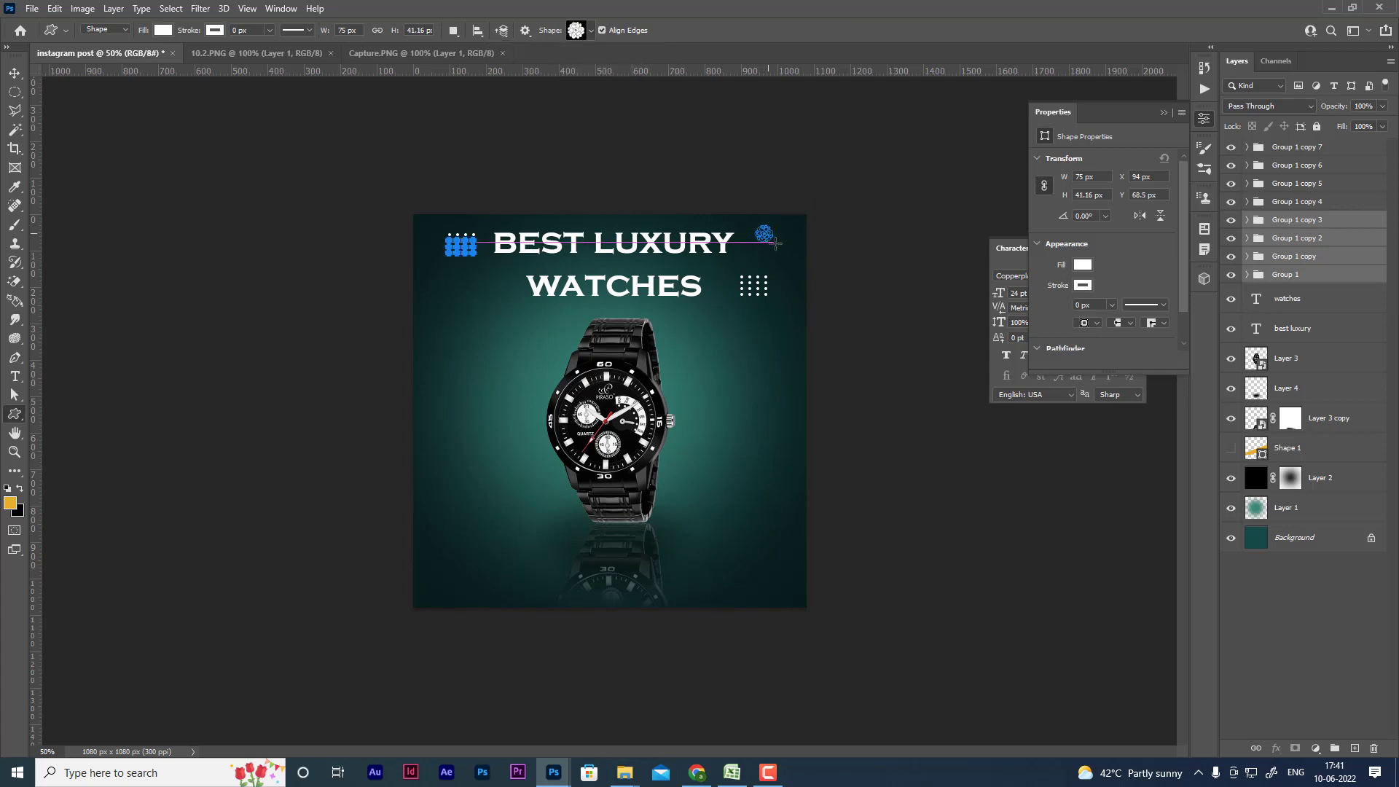
pyautogui.click(14, 72)
pyautogui.moveTo(766, 235); pyautogui.dragTo(773, 242)
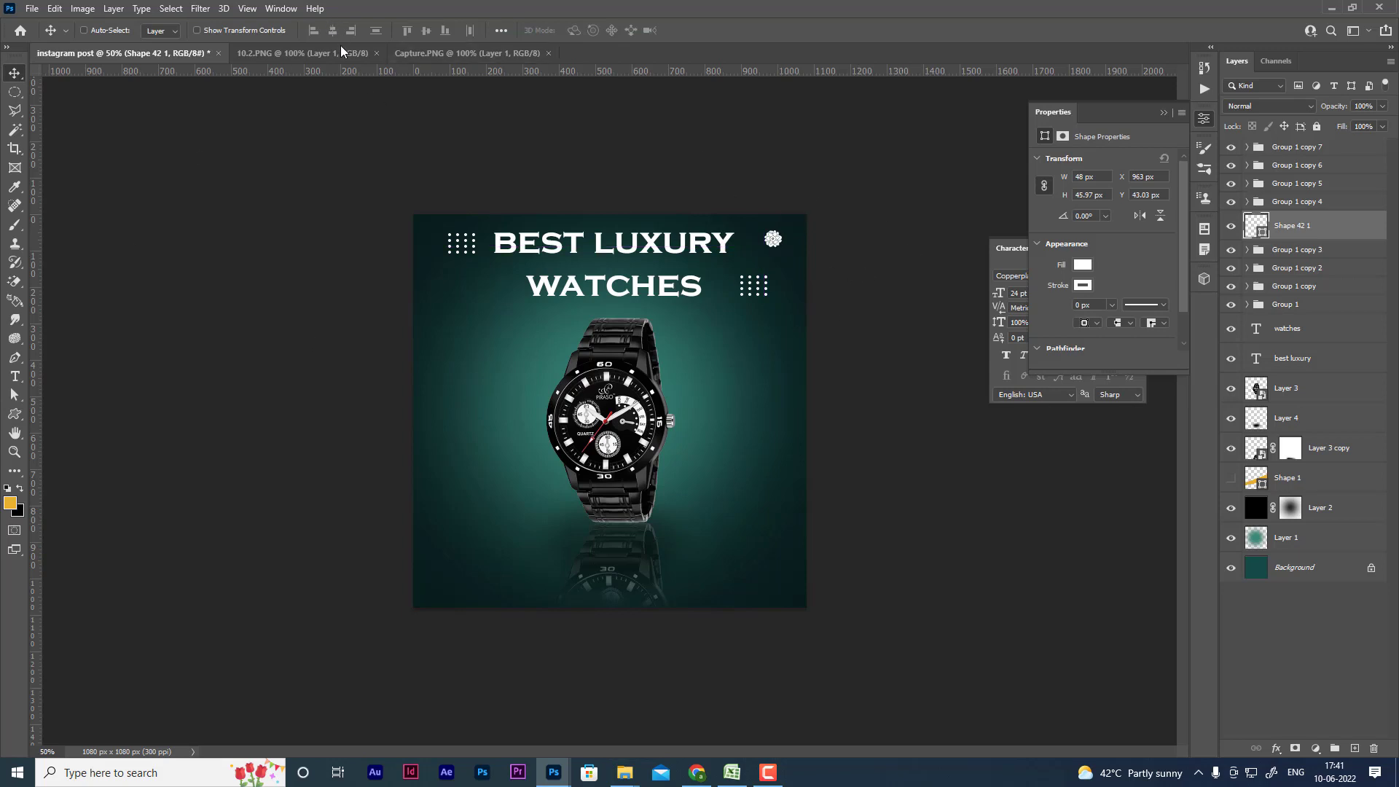
# Step: Try a white circle at the top-right beside WATCHES, then undo it
pyautogui.click(15, 413)
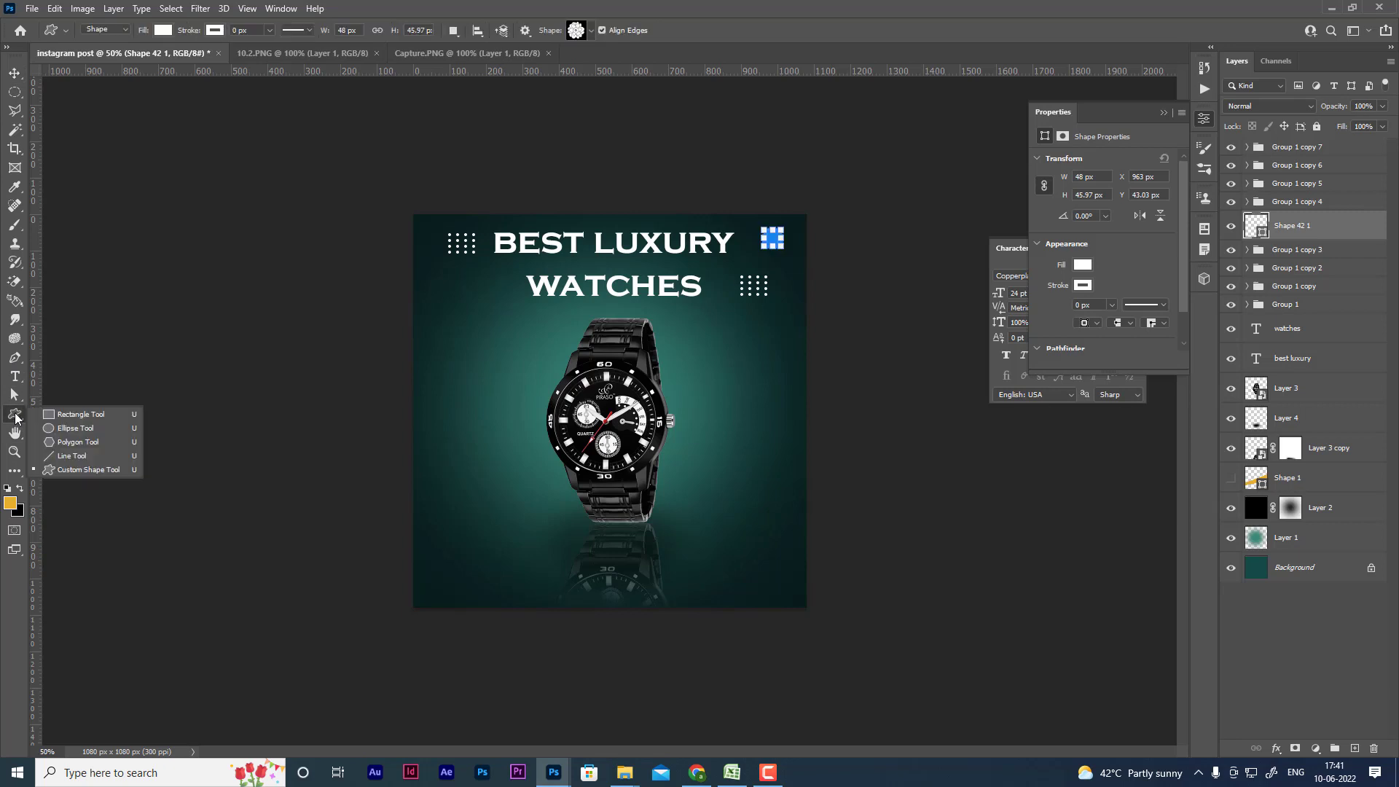
pyautogui.click(70, 428)
pyautogui.moveTo(744, 216); pyautogui.dragTo(812, 261)
pyautogui.click(16, 73)
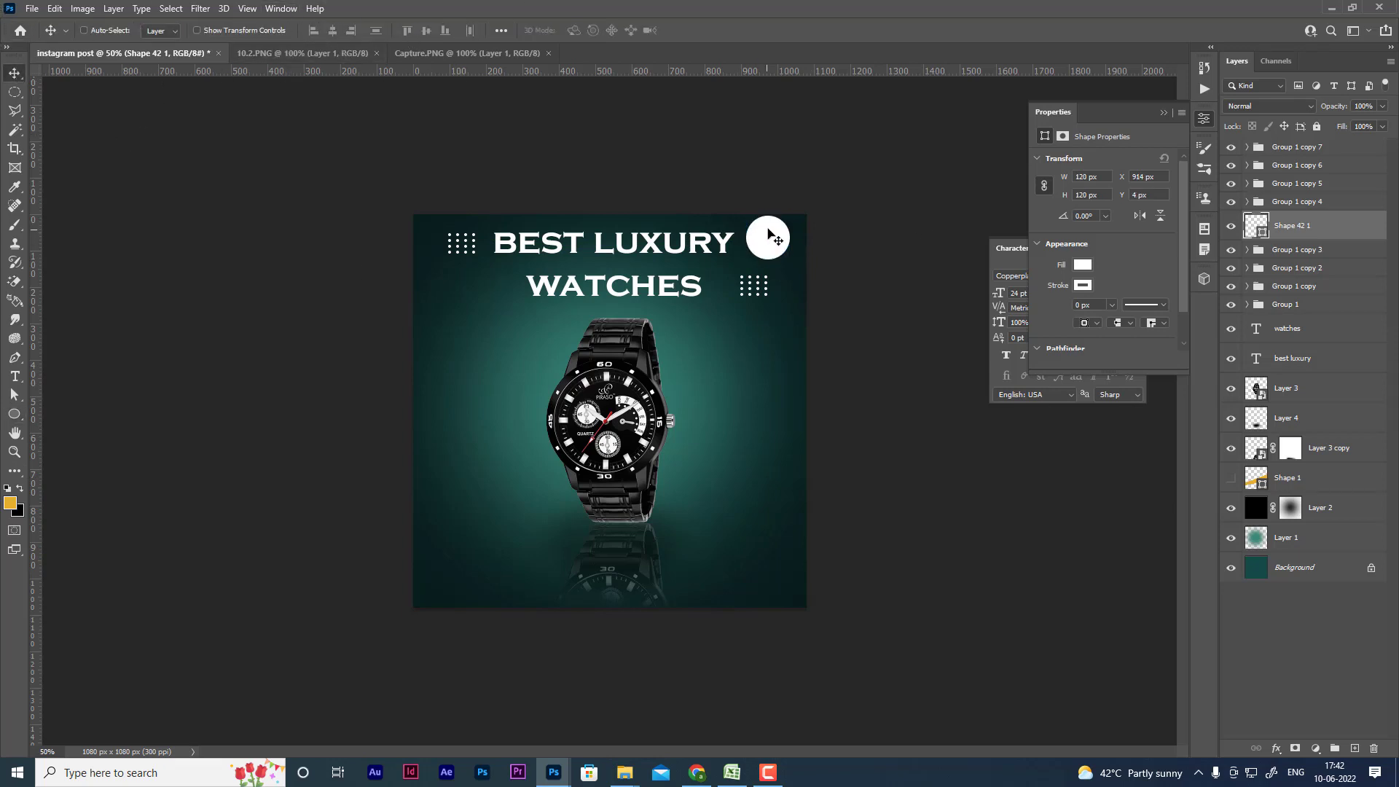
pyautogui.moveTo(791, 228); pyautogui.dragTo(741, 277)
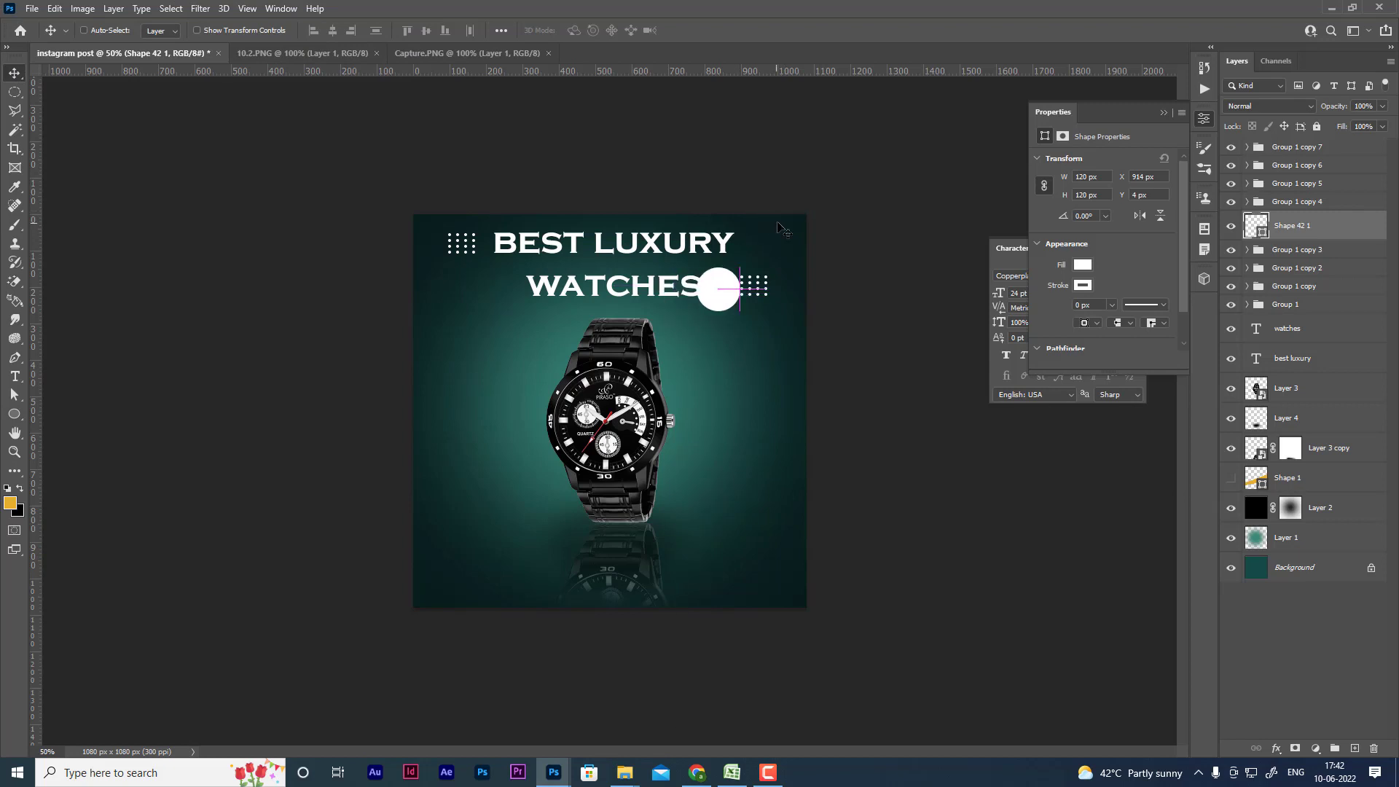
pyautogui.hotkey('ctrl', 'z')
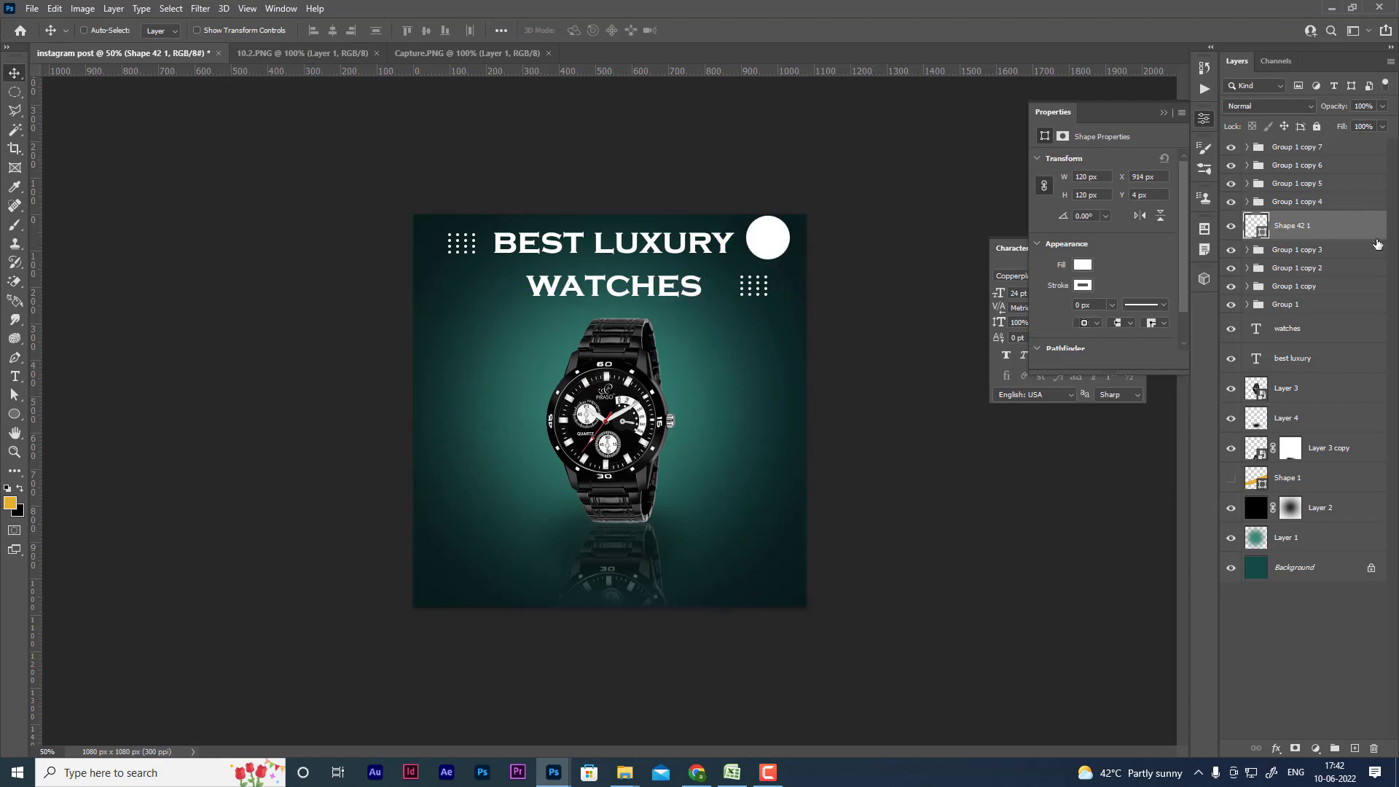
pyautogui.click(1231, 226)
pyautogui.click(1231, 226)
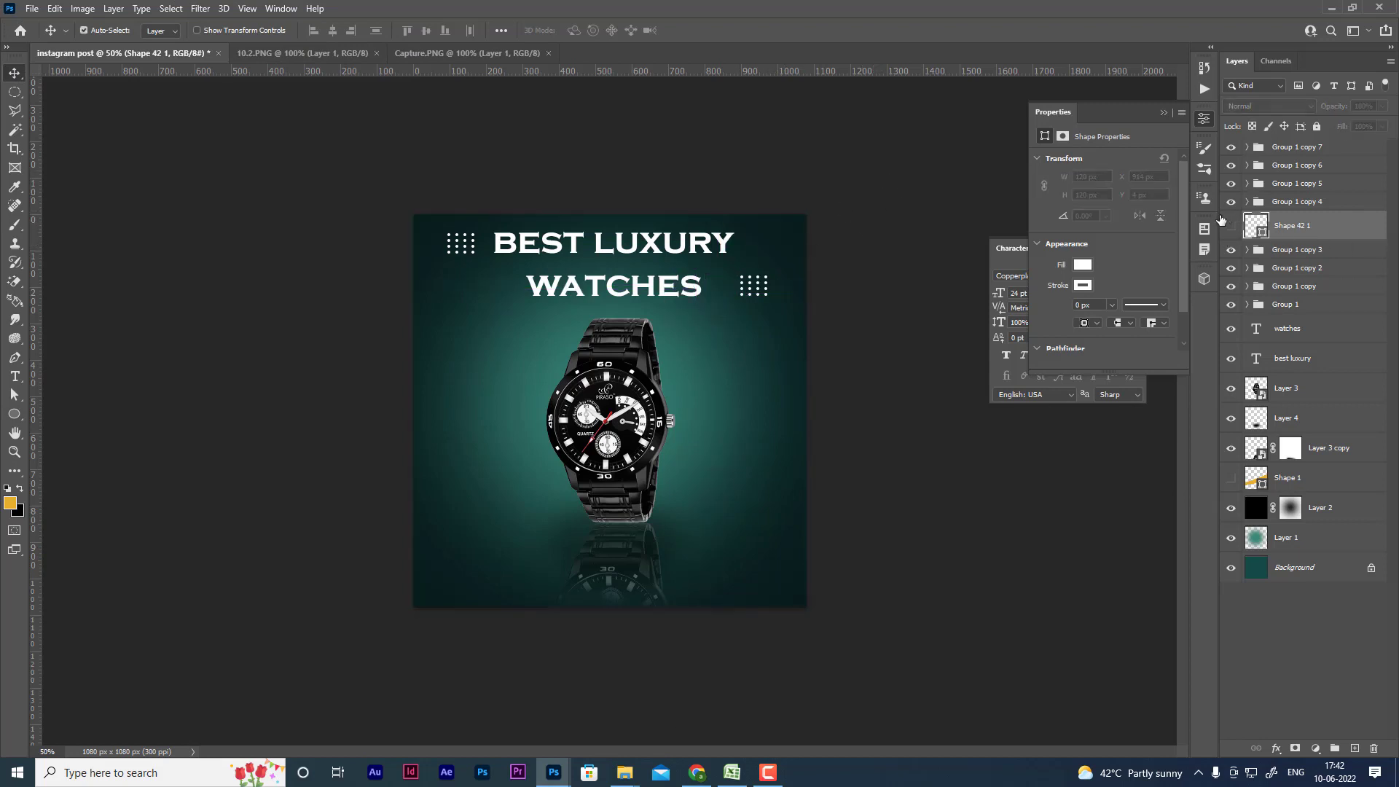
pyautogui.hotkey('ctrl', 'z')
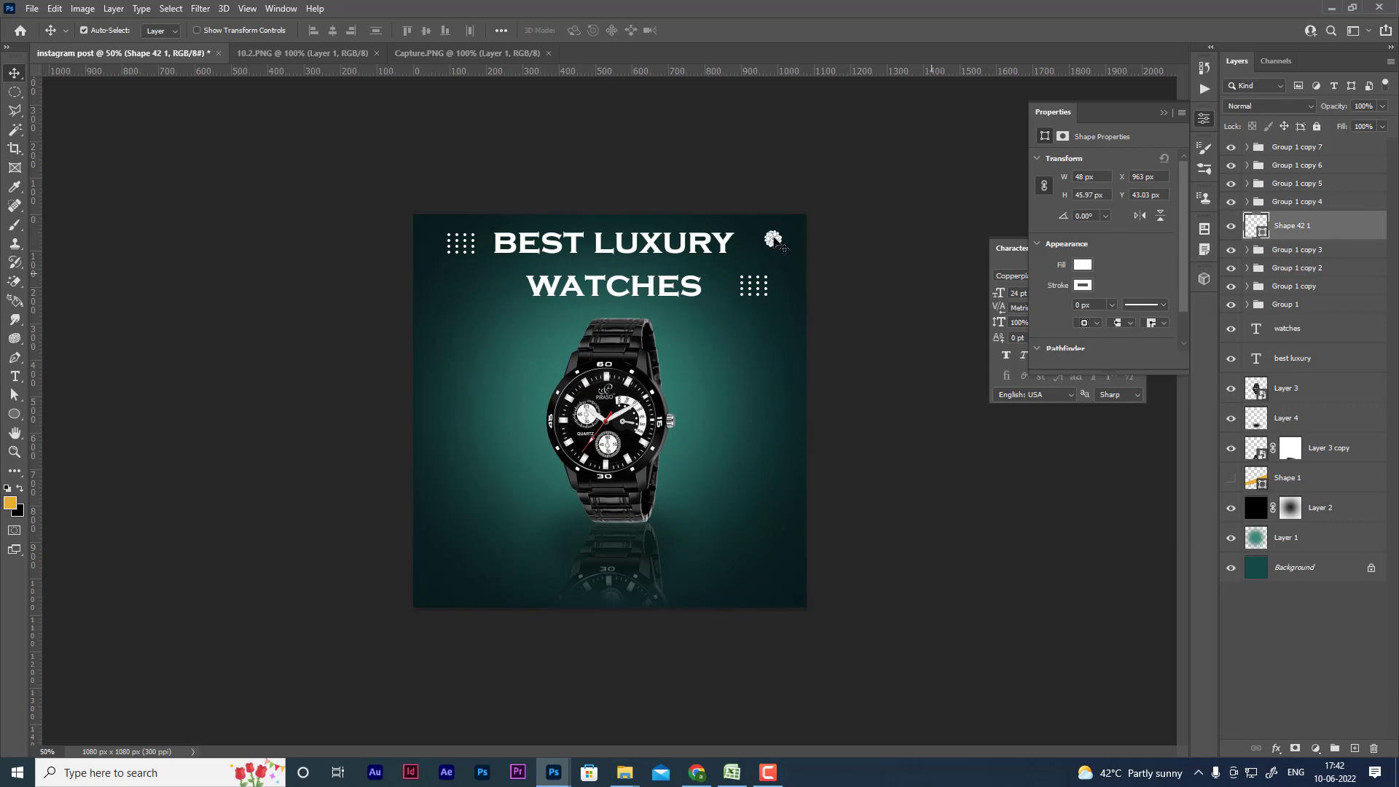
# Step: Scale the flower shape to about 186% and place it right of BEST LUXURY
pyautogui.moveTo(777, 238); pyautogui.dragTo(778, 236)
pyautogui.hotkey('ctrl', 't')
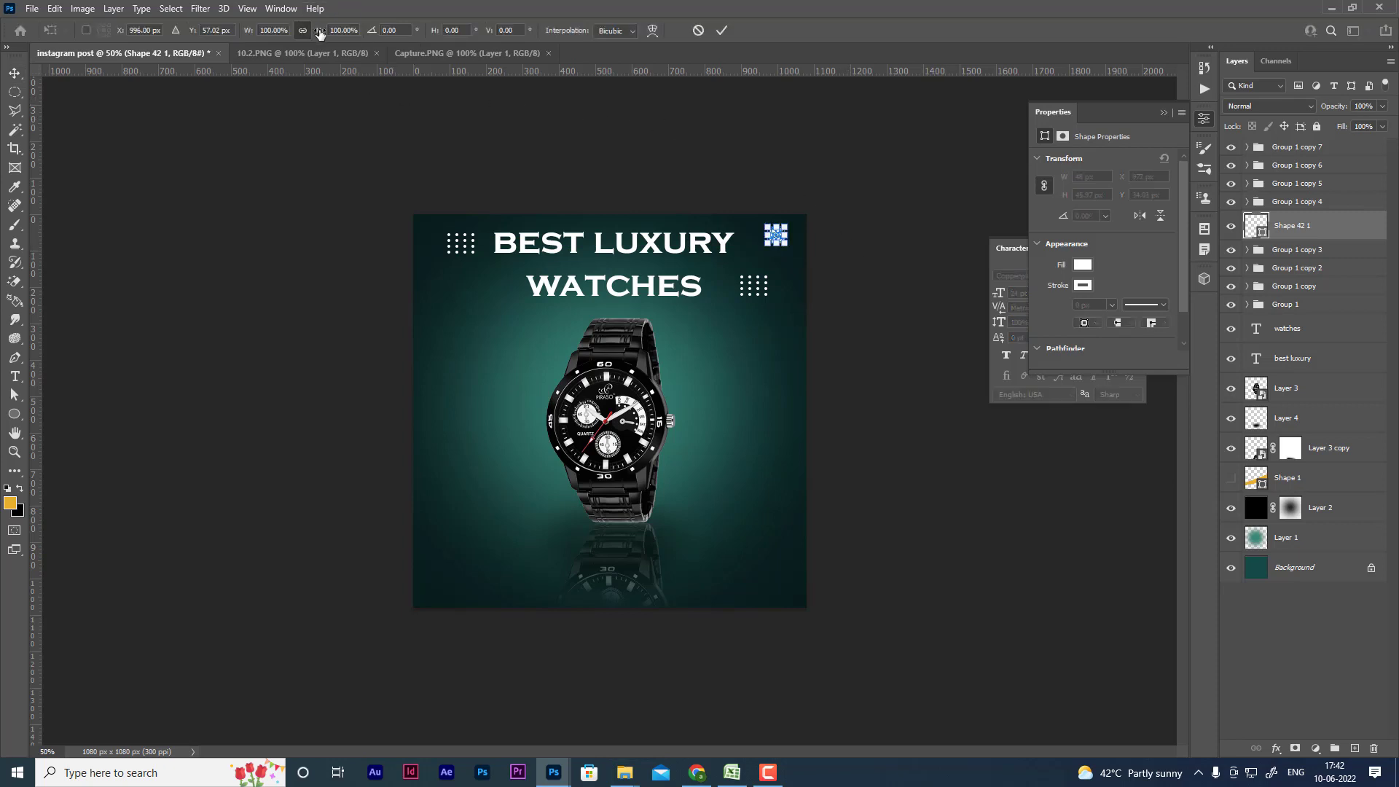
pyautogui.moveTo(320, 33); pyautogui.dragTo(385, 51)
pyautogui.moveTo(777, 238); pyautogui.dragTo(770, 245)
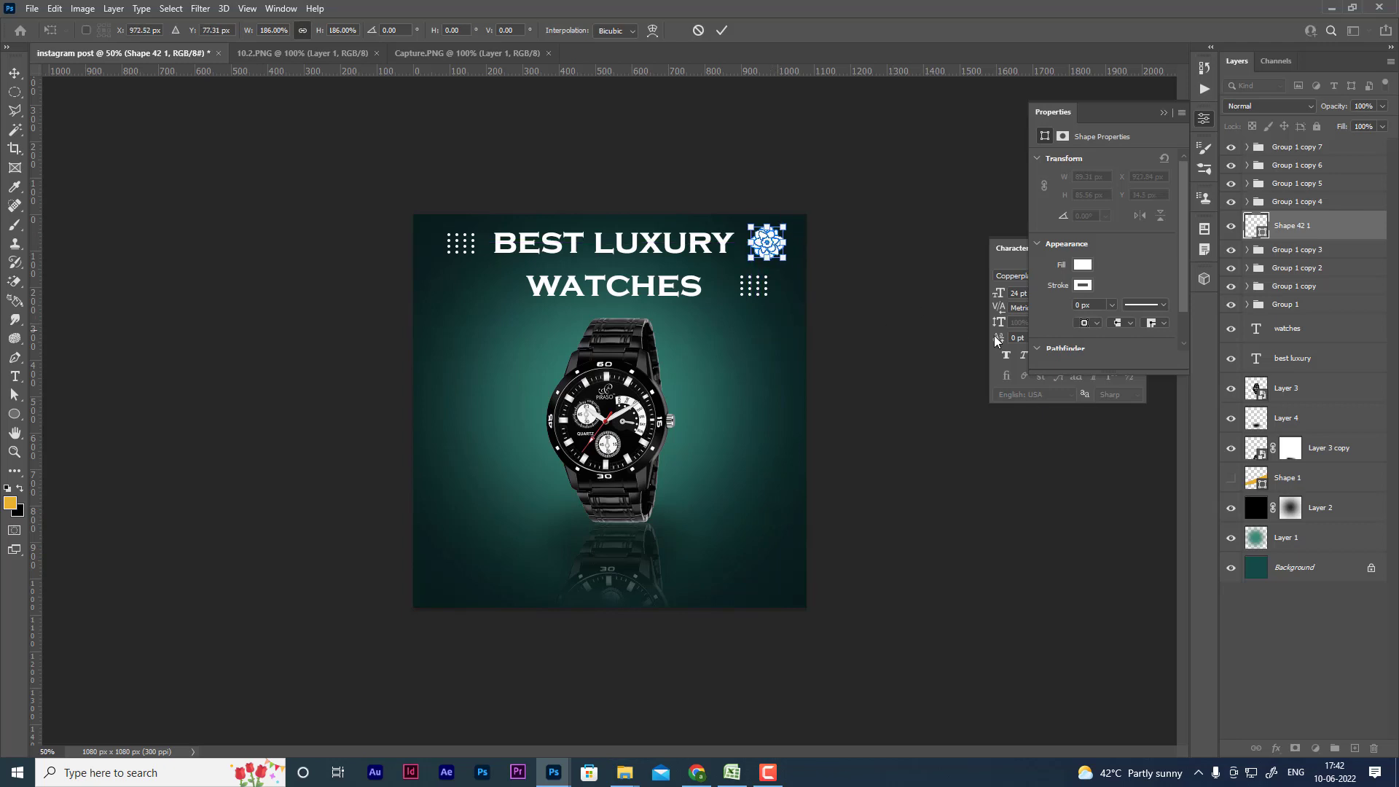
pyautogui.click(15, 73)
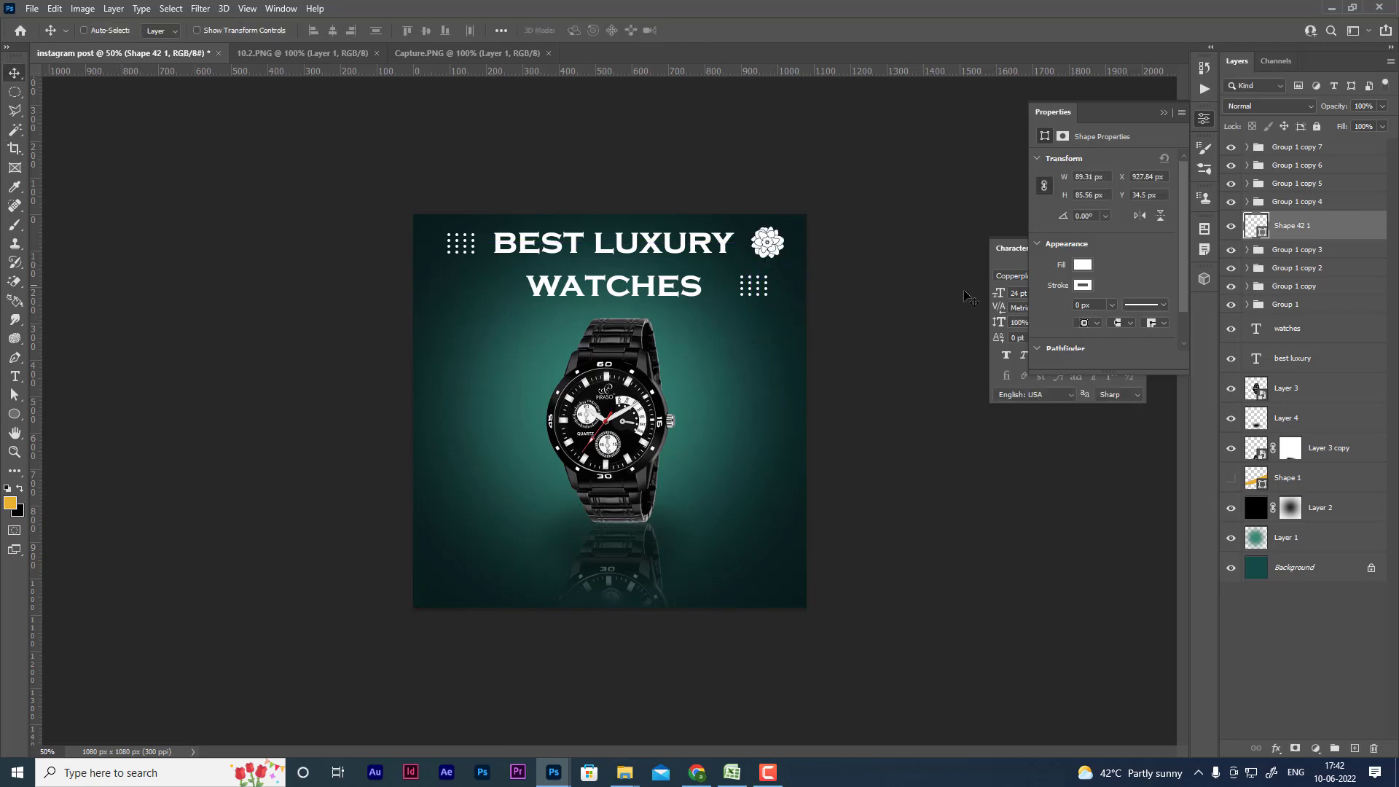
pyautogui.click(14, 376)
# Step: Add white 'LOGO' text under the flower icon, resize it to 10 pt, and centre it
pyautogui.click(748, 271)
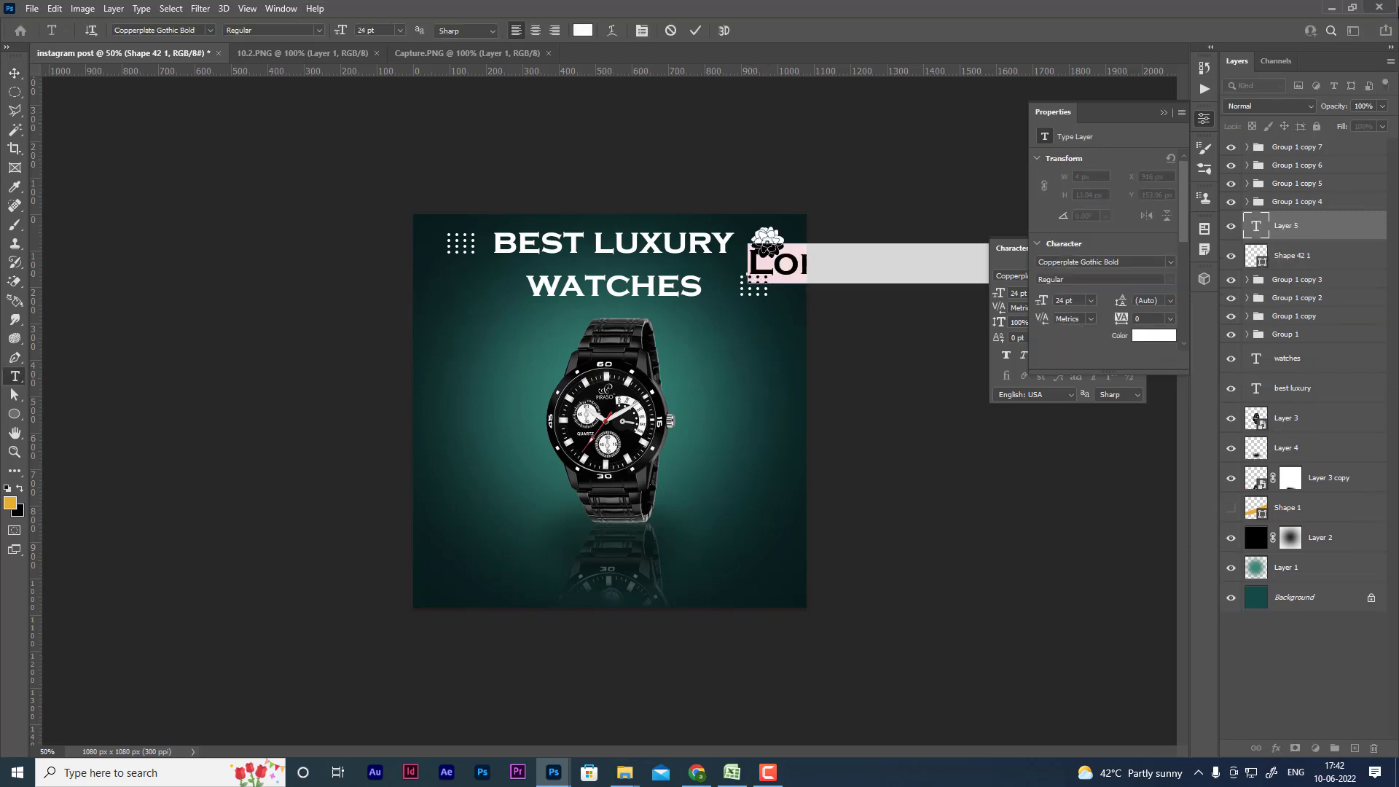
pyautogui.write('LOGO')
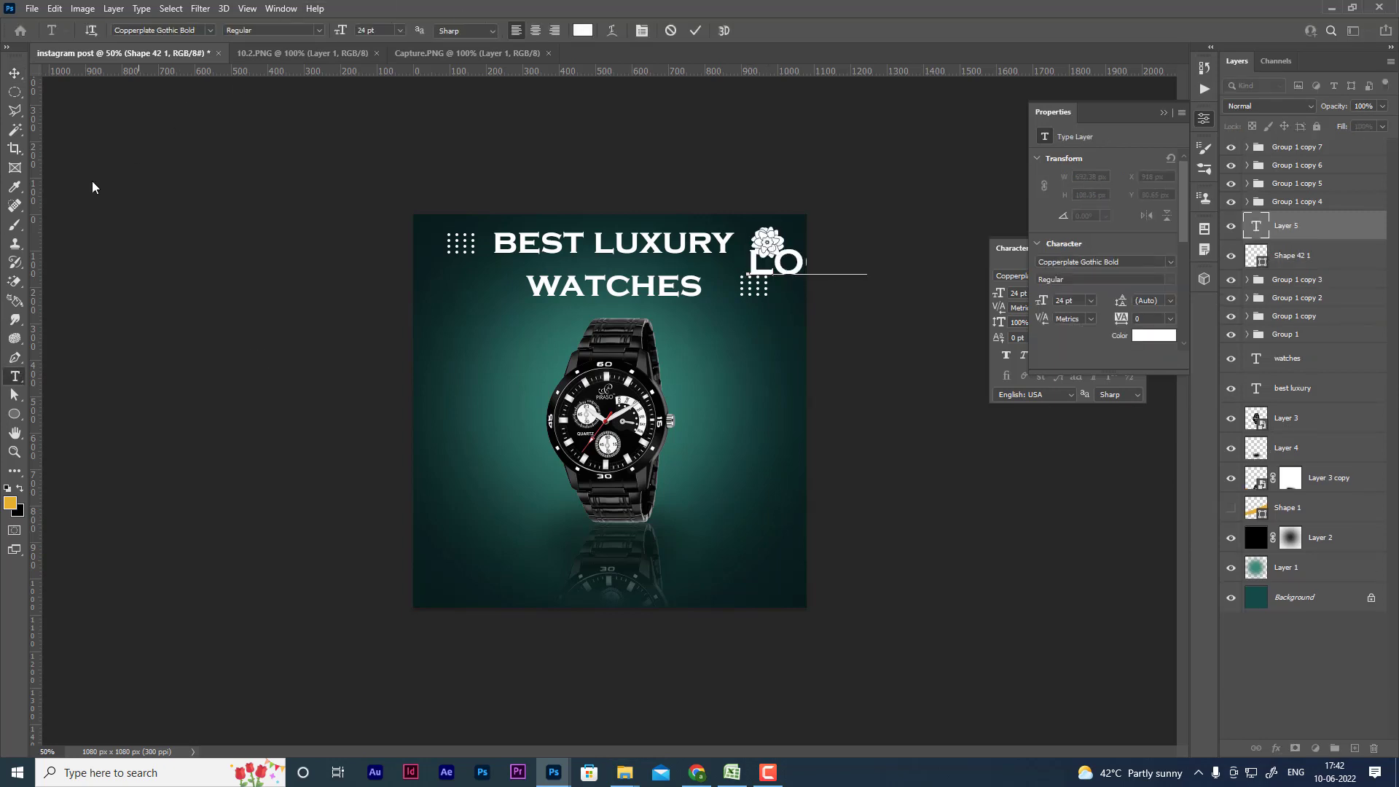
pyautogui.click(14, 74)
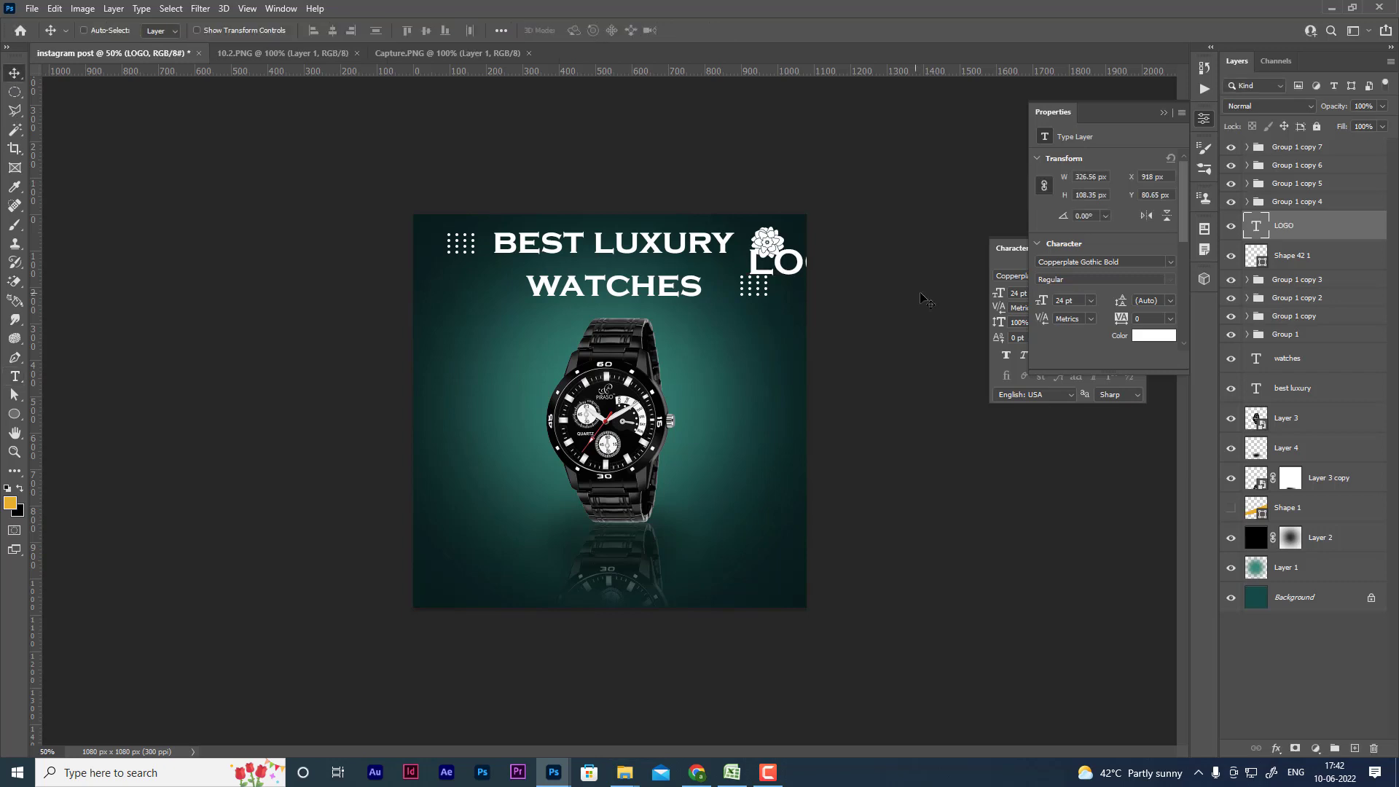
pyautogui.doubleClick(1257, 226)
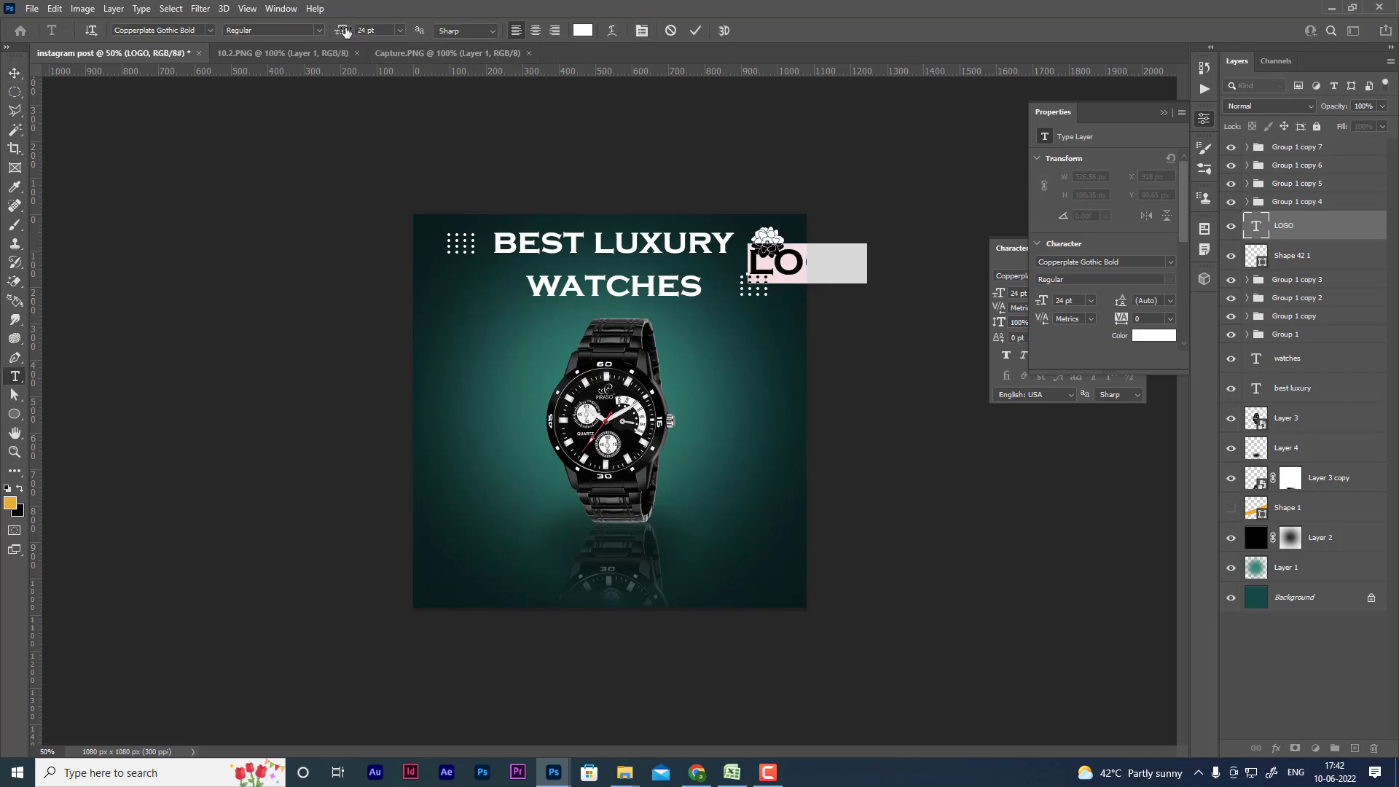
pyautogui.moveTo(346, 30); pyautogui.dragTo(332, 32)
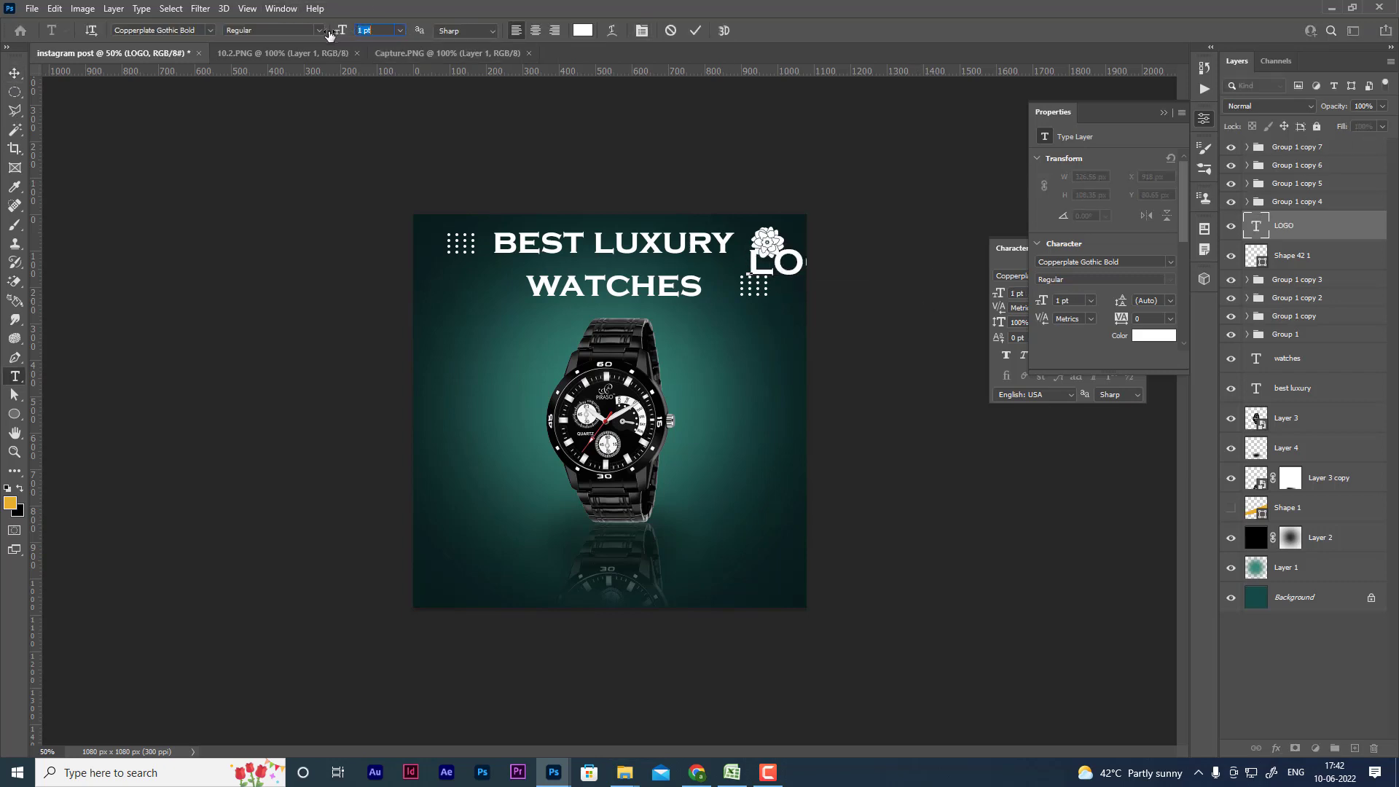
pyautogui.click(15, 74)
pyautogui.moveTo(781, 271); pyautogui.dragTo(777, 269)
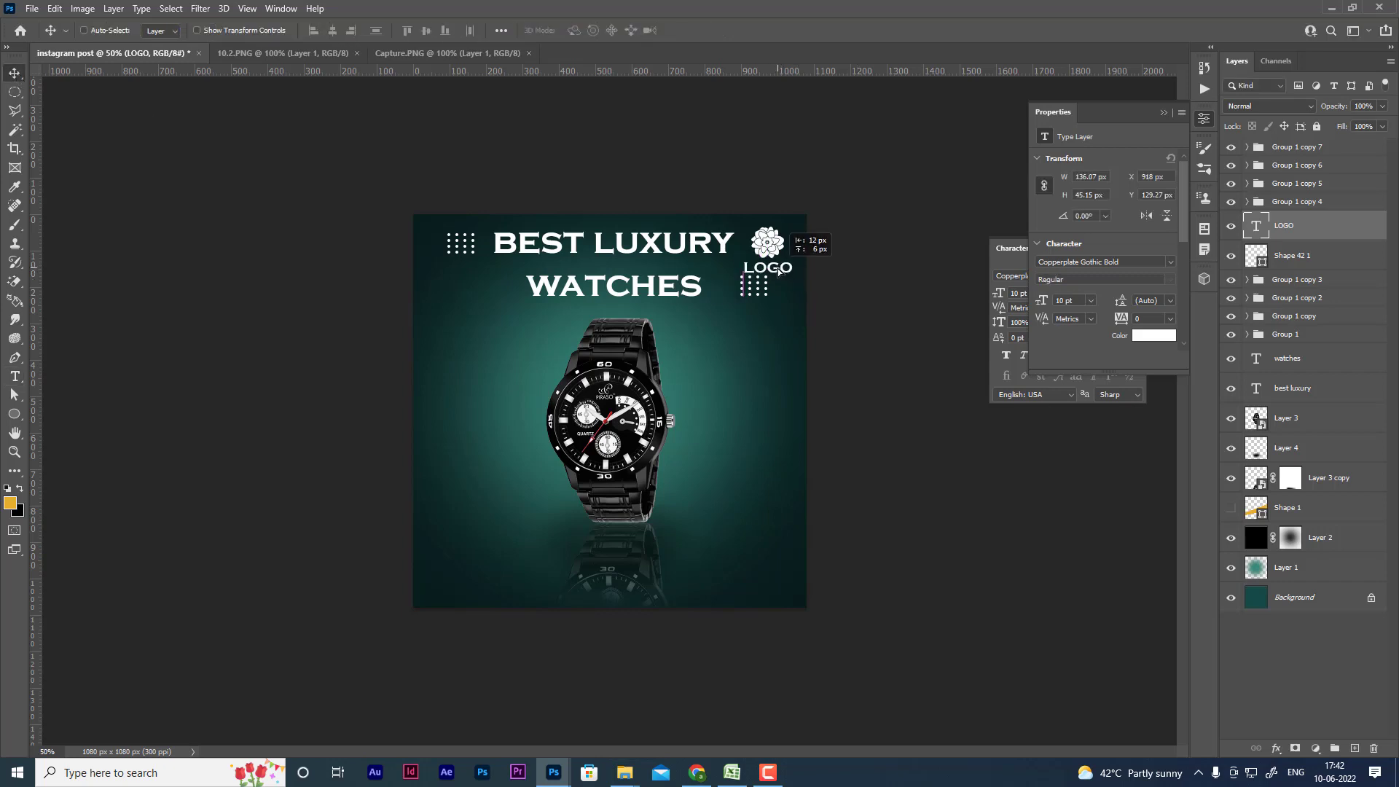
# Step: Select the dot-grid groups Group 1 copy 4–7 and drag a dot grid left of the watch
pyautogui.click(1284, 282)
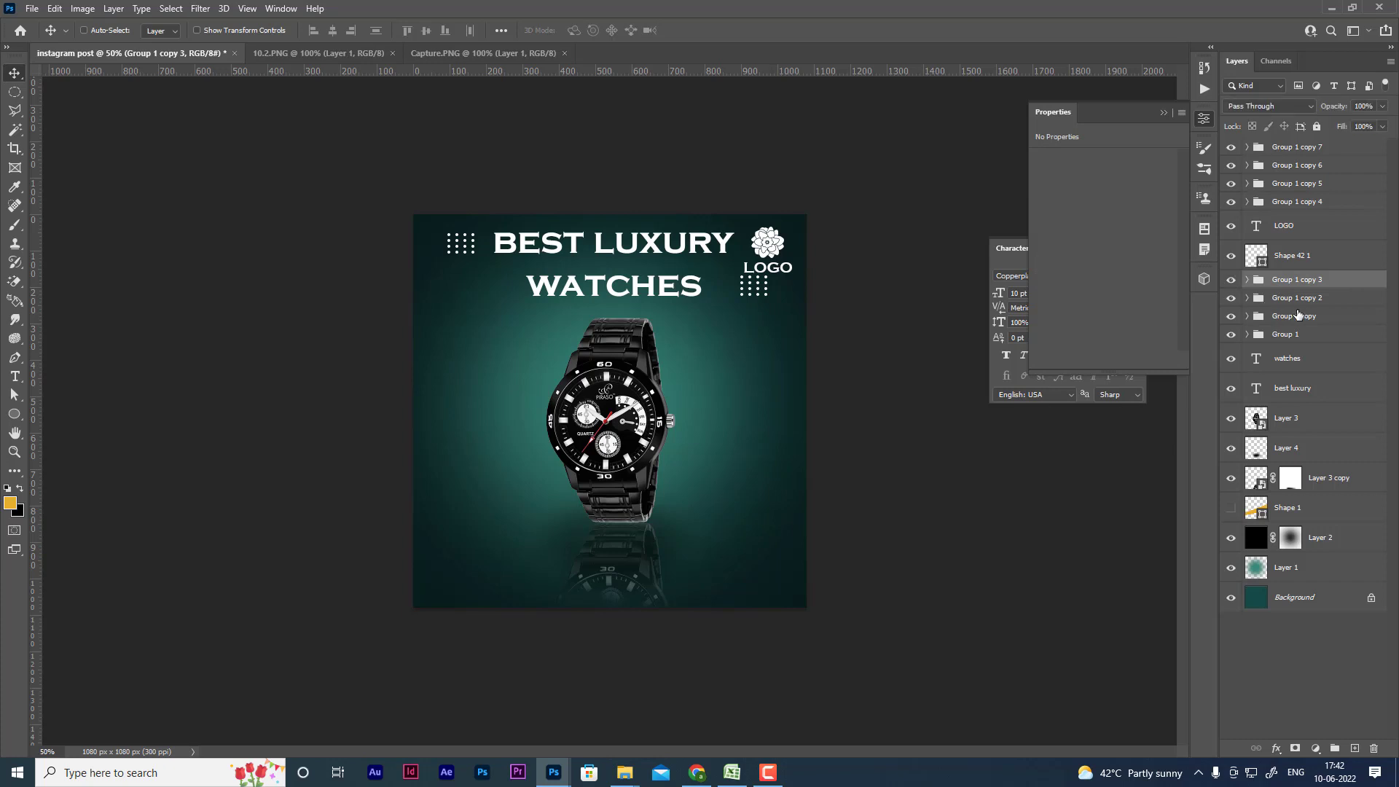
pyautogui.click(1295, 148)
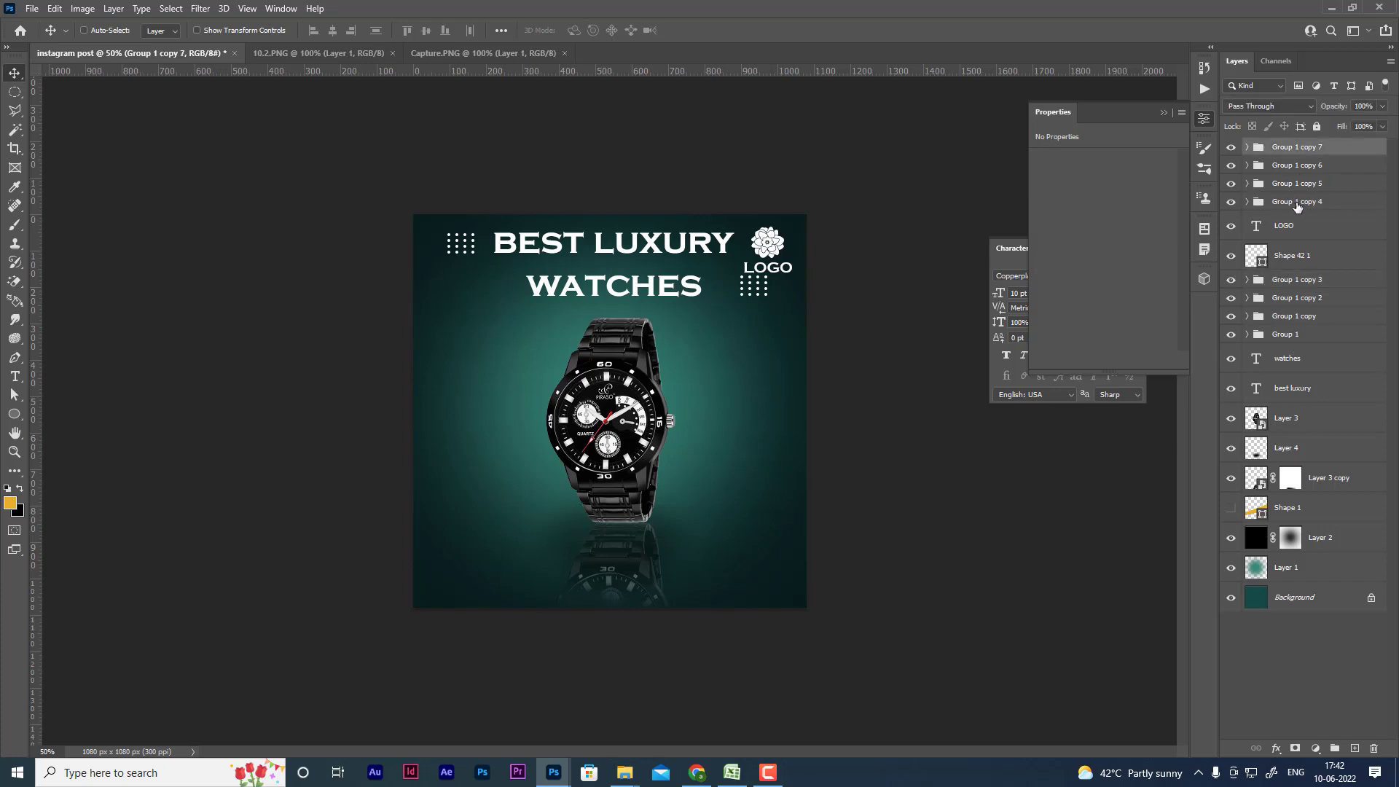
pyautogui.keyDown('shift'); pyautogui.click(1297, 203); pyautogui.keyUp('shift')
pyautogui.moveTo(762, 292)
pyautogui.mouseDown()
pyautogui.moveTo(736, 305)
pyautogui.moveTo(831, 290)
pyautogui.mouseUp()
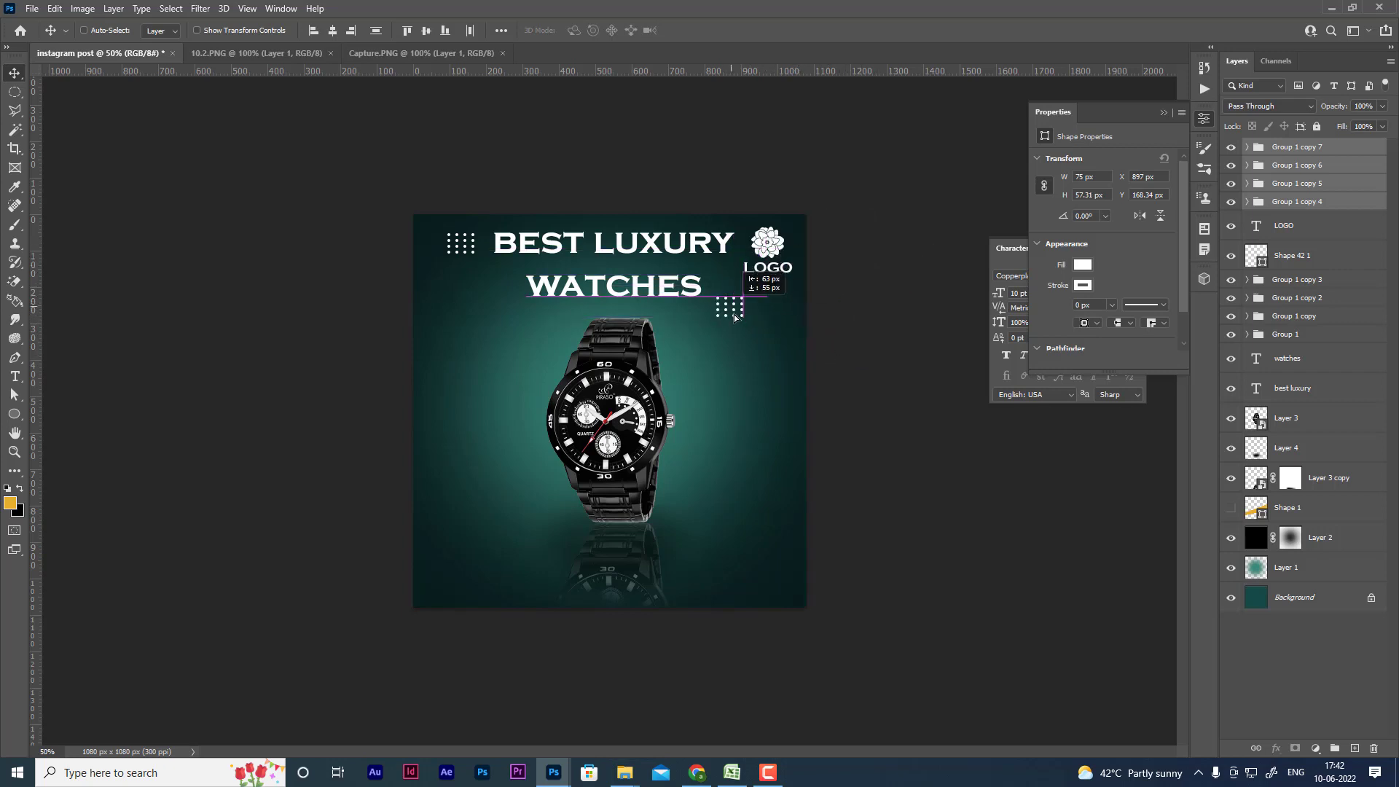
pyautogui.moveTo(472, 189)
pyautogui.mouseDown()
pyautogui.moveTo(459, 370)
pyautogui.moveTo(717, 275)
pyautogui.moveTo(724, 311)
pyautogui.moveTo(484, 360)
pyautogui.mouseUp()
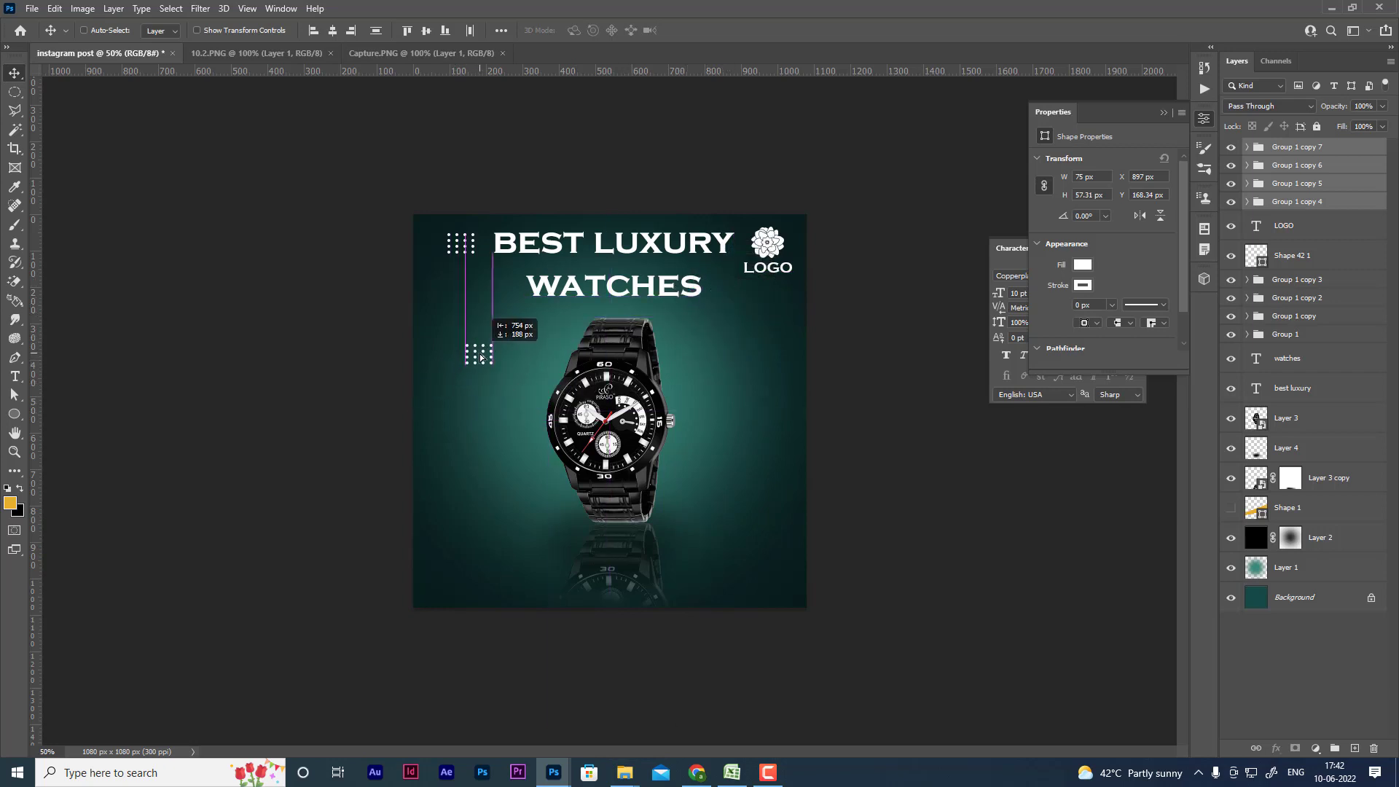
# Step: Lower the extra dot grids' opacity, hide them, and bring up the Capture.PNG reference
pyautogui.moveTo(1345, 112); pyautogui.dragTo(1297, 120)
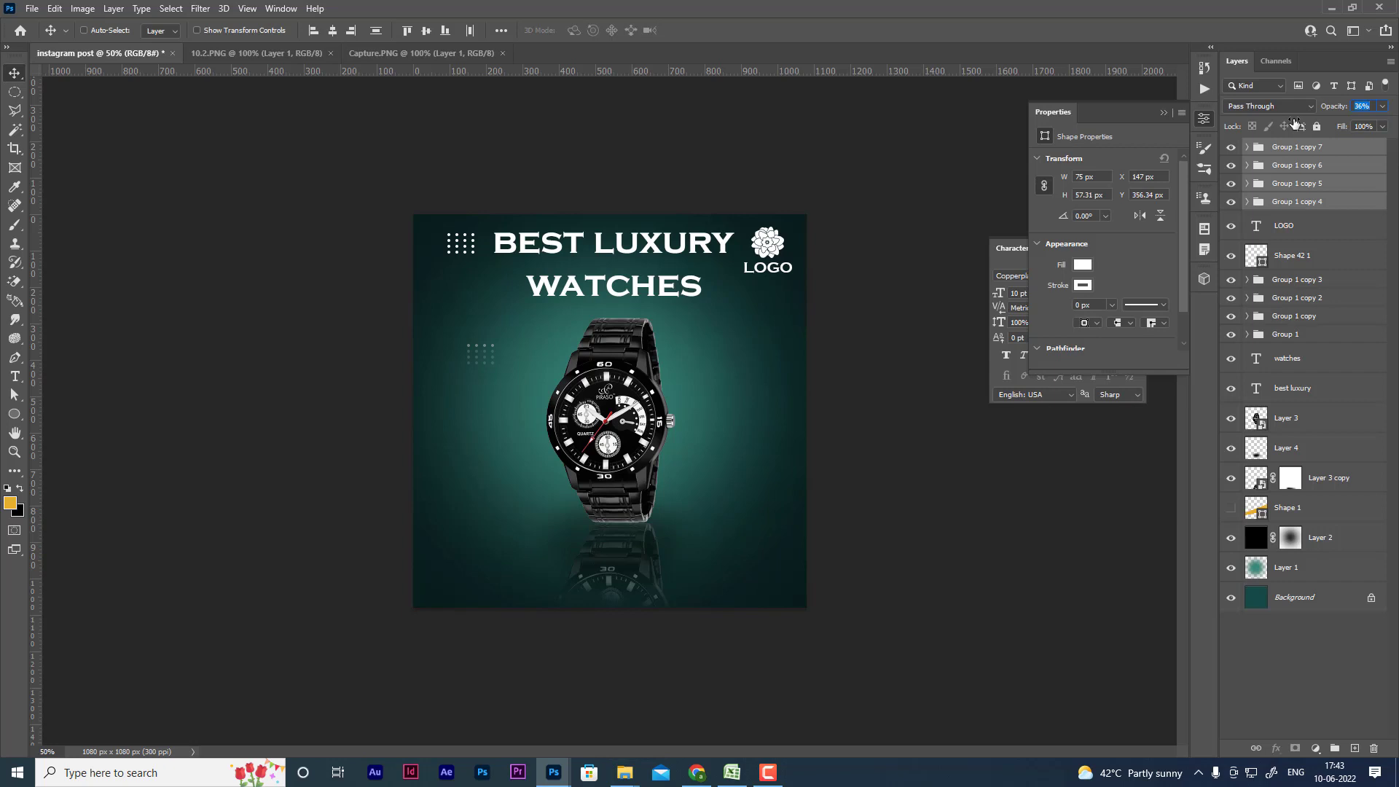
pyautogui.click(1184, 128)
pyautogui.moveTo(1232, 191); pyautogui.dragTo(1231, 203)
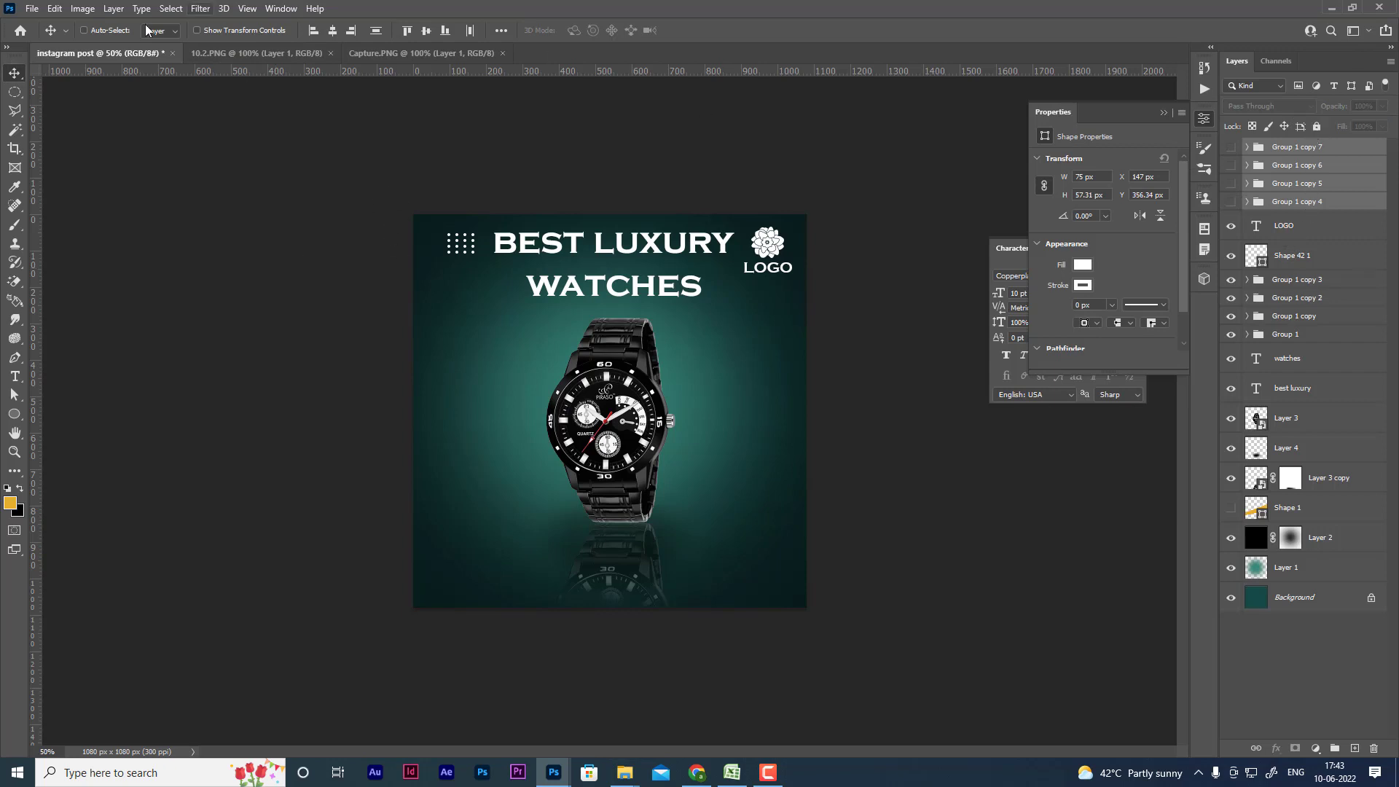
pyautogui.click(417, 54)
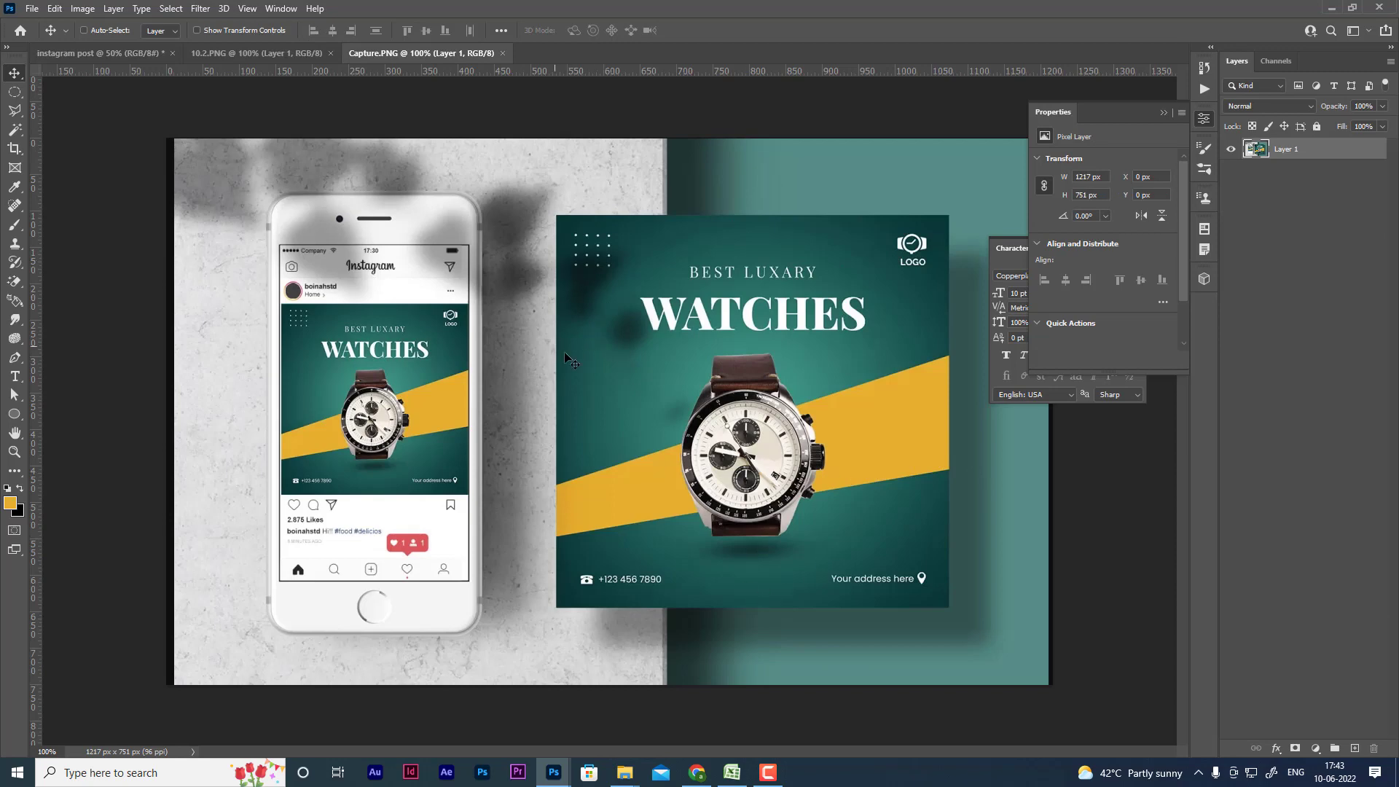
# Step: Draw a black-filled ellipse circle at the upper left of the watch ad
pyautogui.click(86, 53)
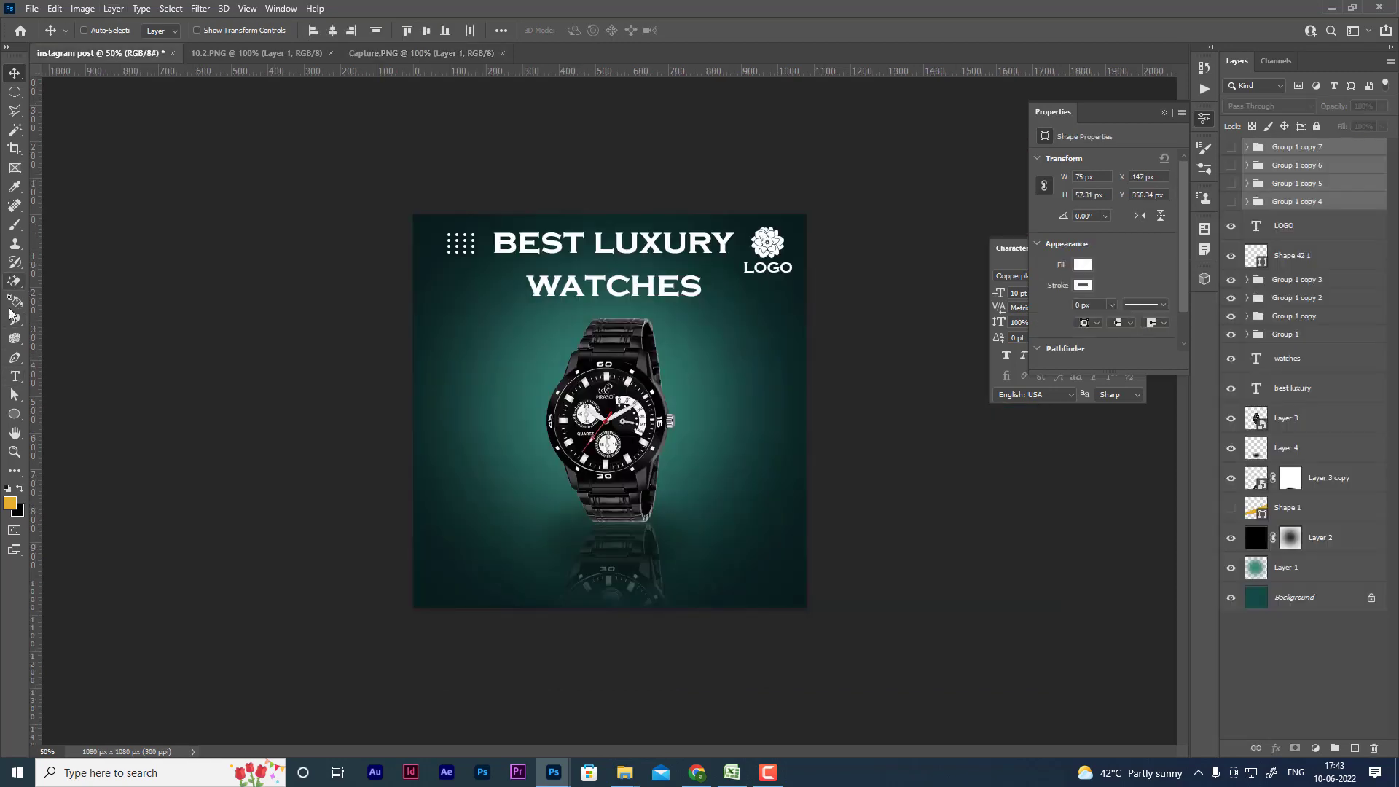
pyautogui.click(14, 414)
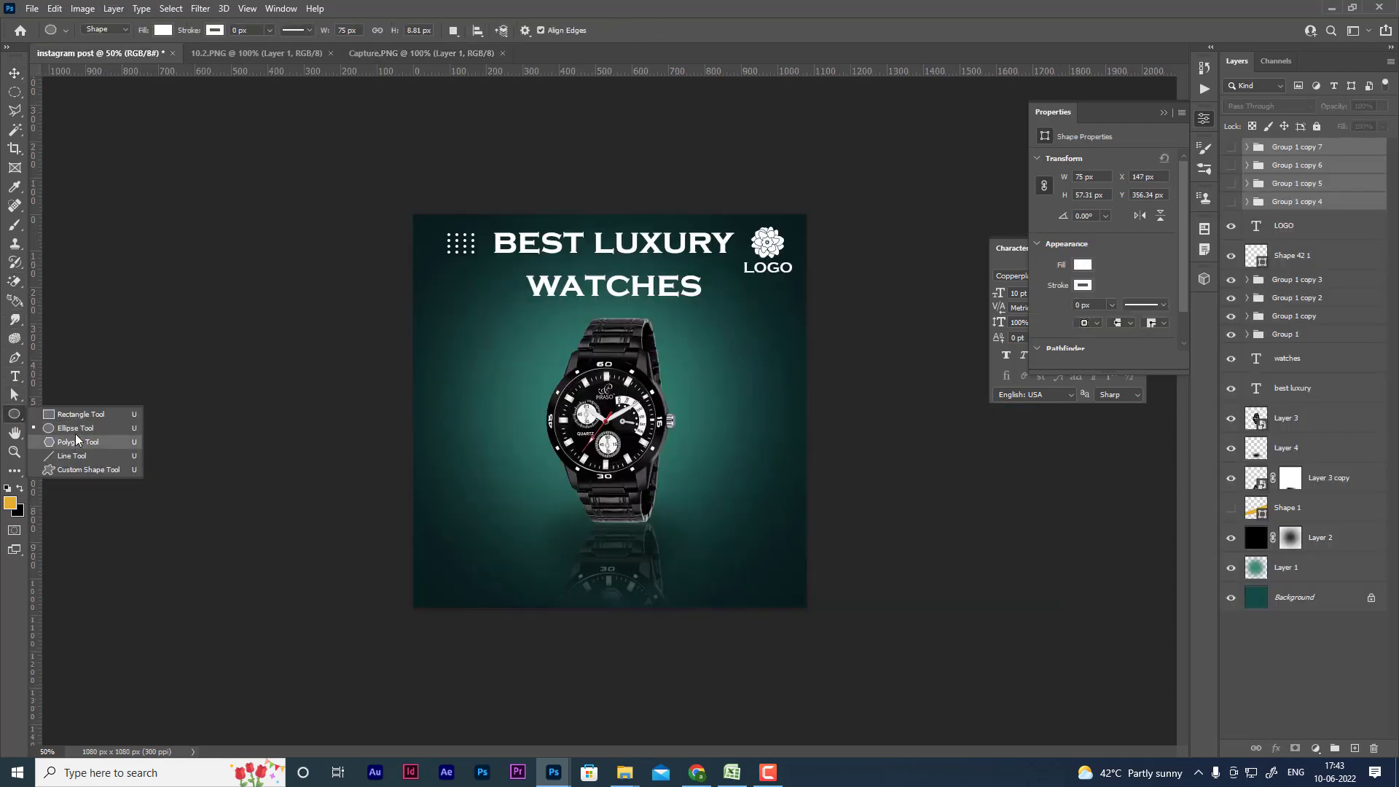
pyautogui.click(72, 428)
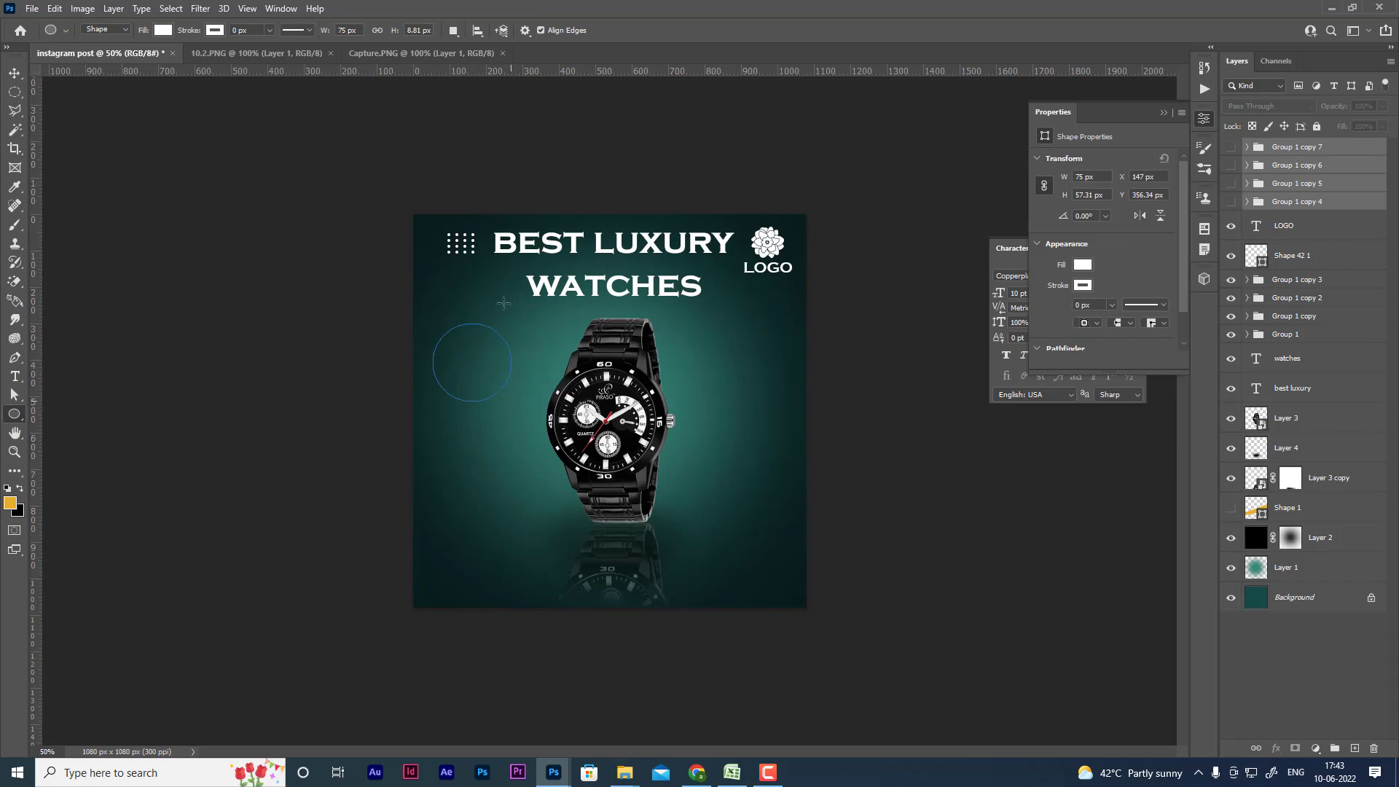
pyautogui.moveTo(433, 325); pyautogui.dragTo(511, 402)
pyautogui.click(164, 31)
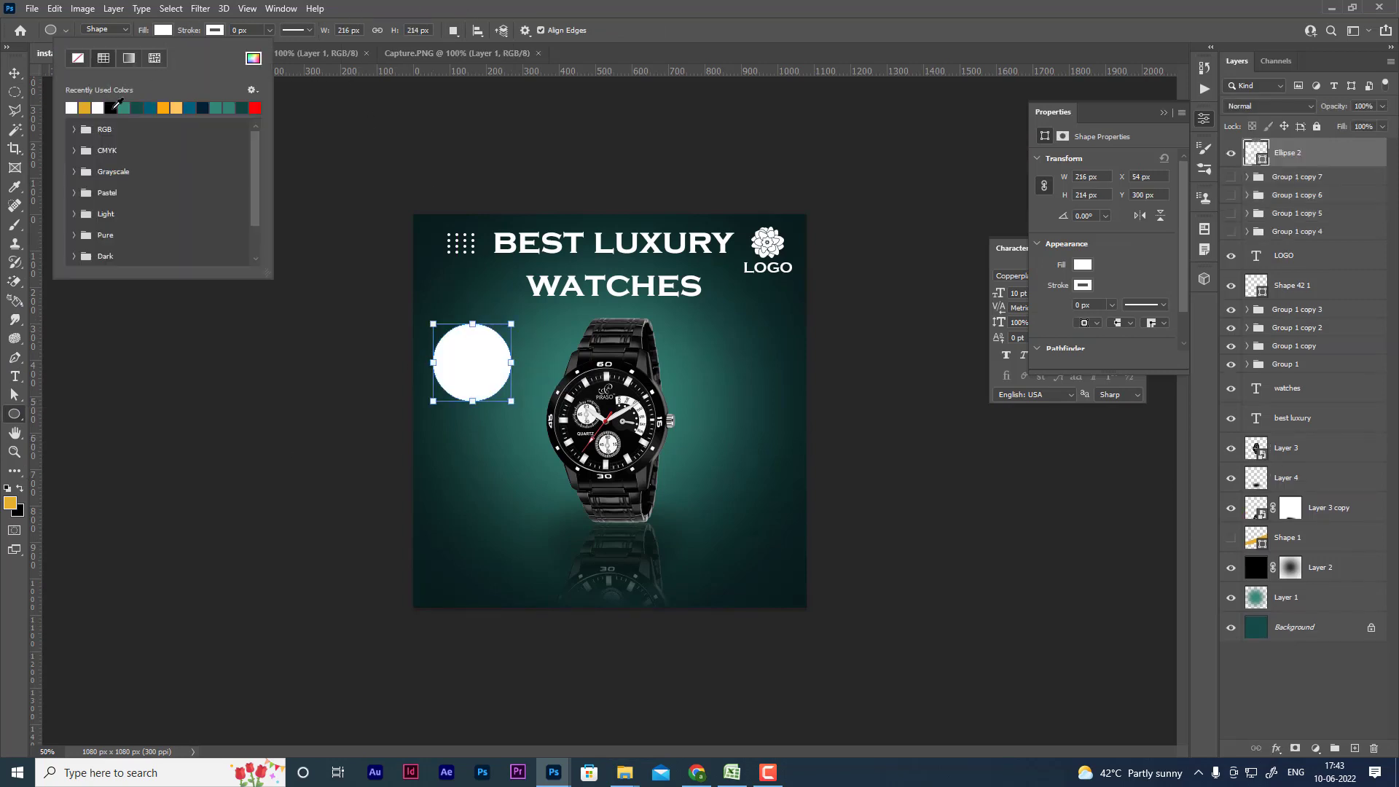
pyautogui.click(111, 108)
pyautogui.click(15, 73)
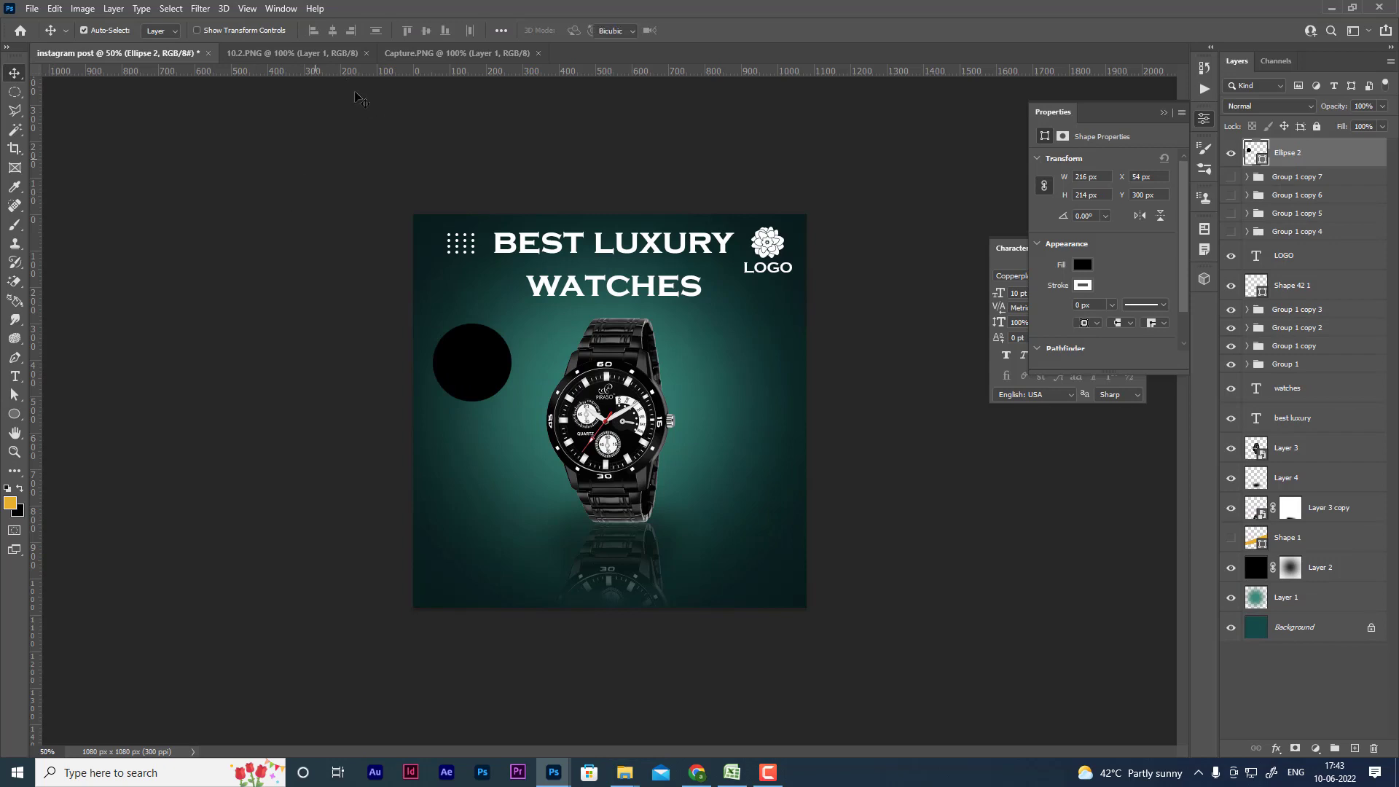
# Step: Scale the circle down and apply a 55.3 px Gaussian Blur as a smart object
pyautogui.hotkey('ctrl', 't')
pyautogui.moveTo(319, 31); pyautogui.dragTo(296, 66)
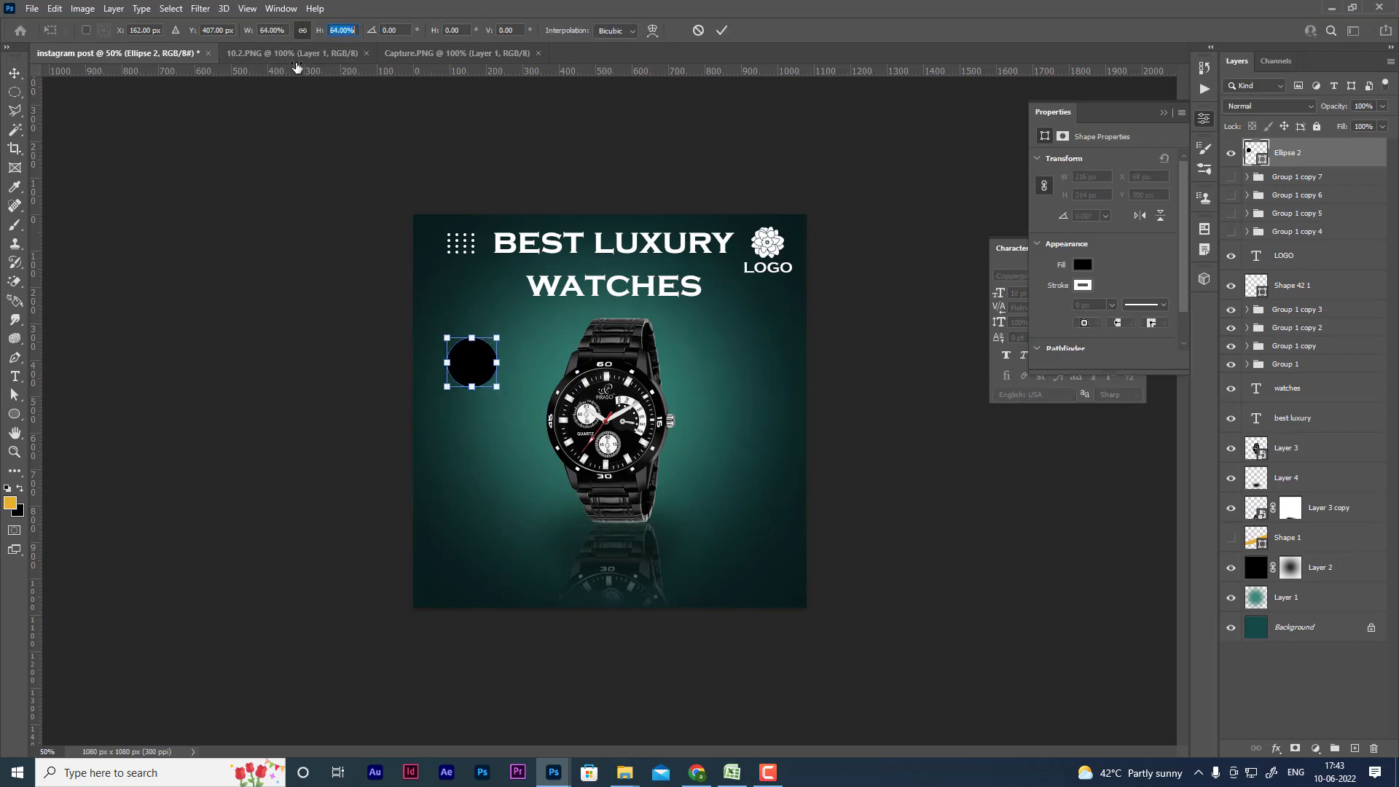
pyautogui.press('Escape')
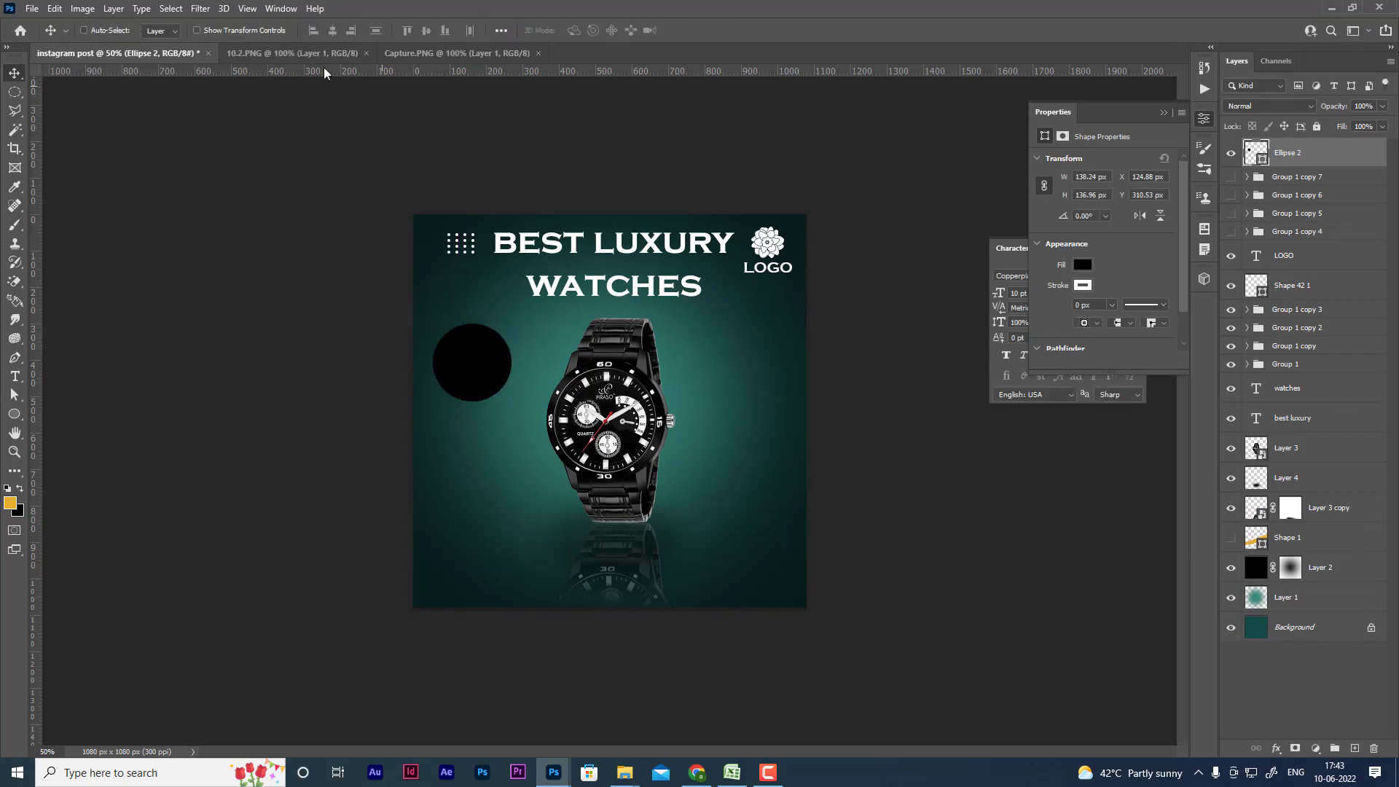
pyautogui.click(200, 9)
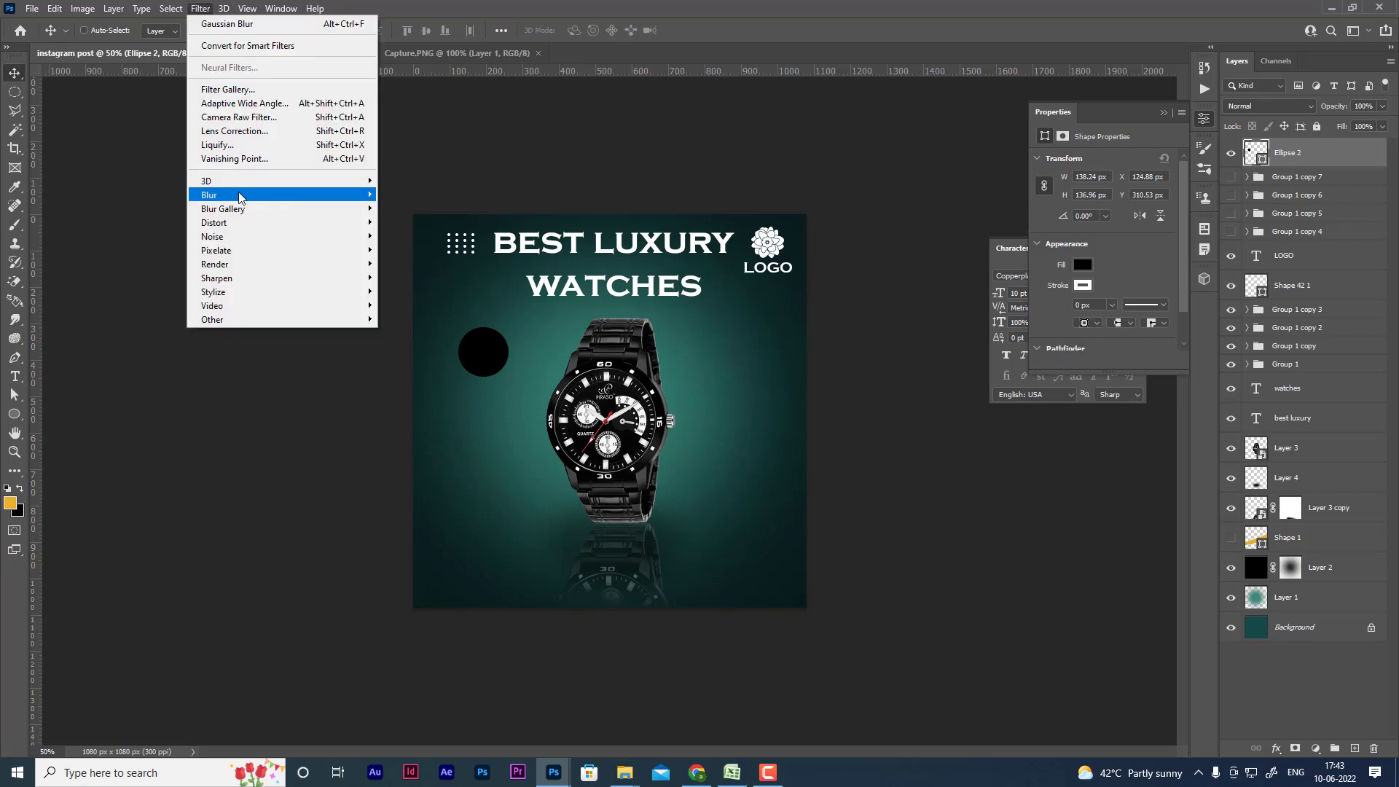
pyautogui.click(413, 250)
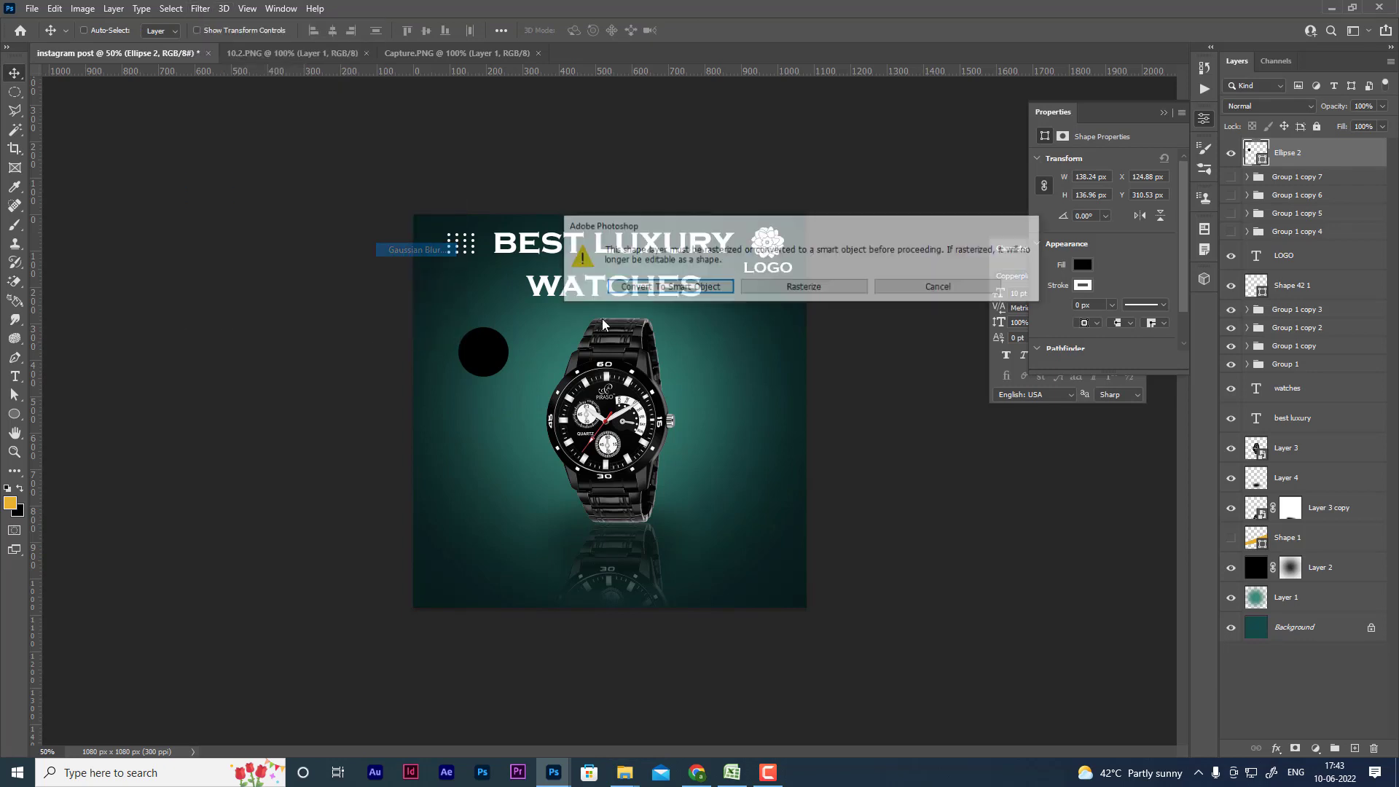
pyautogui.click(668, 290)
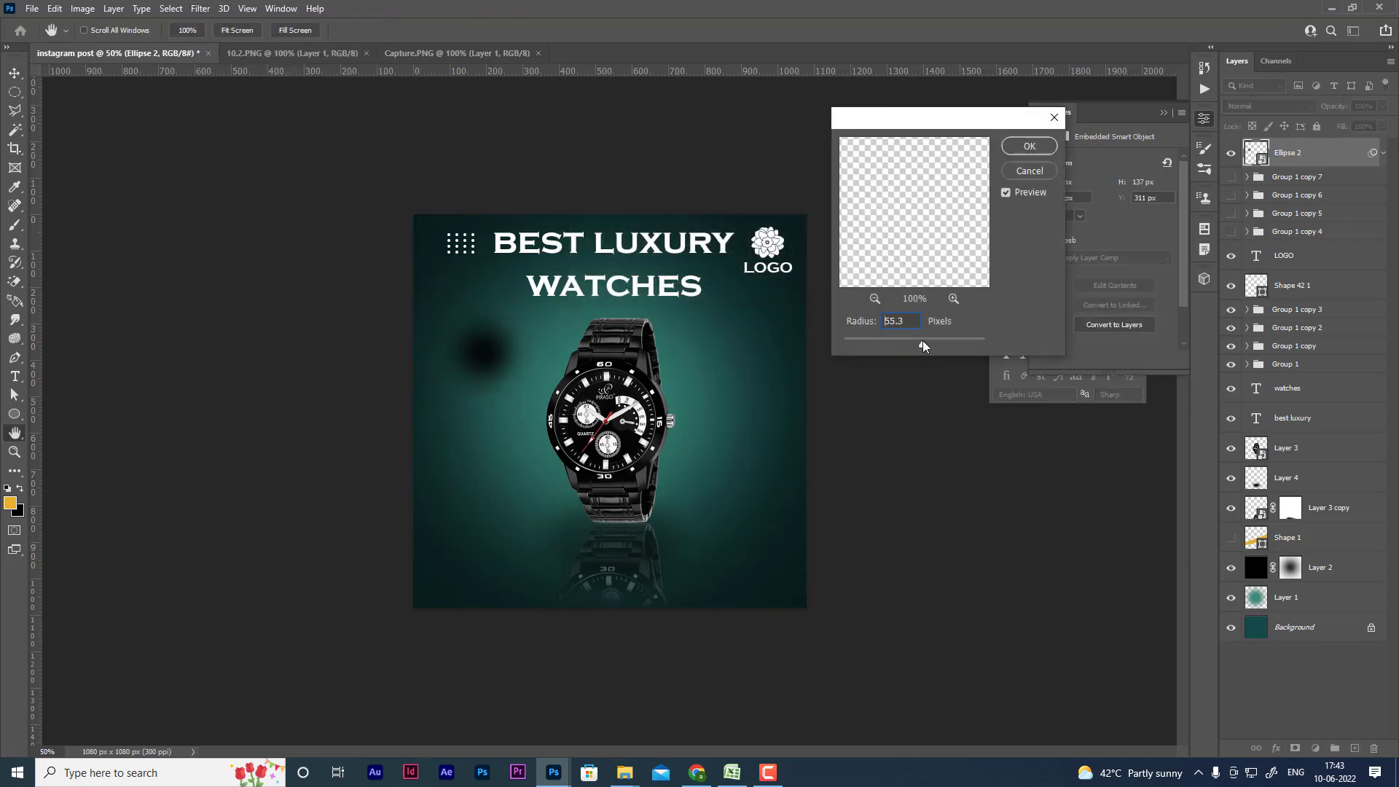
pyautogui.click(1030, 146)
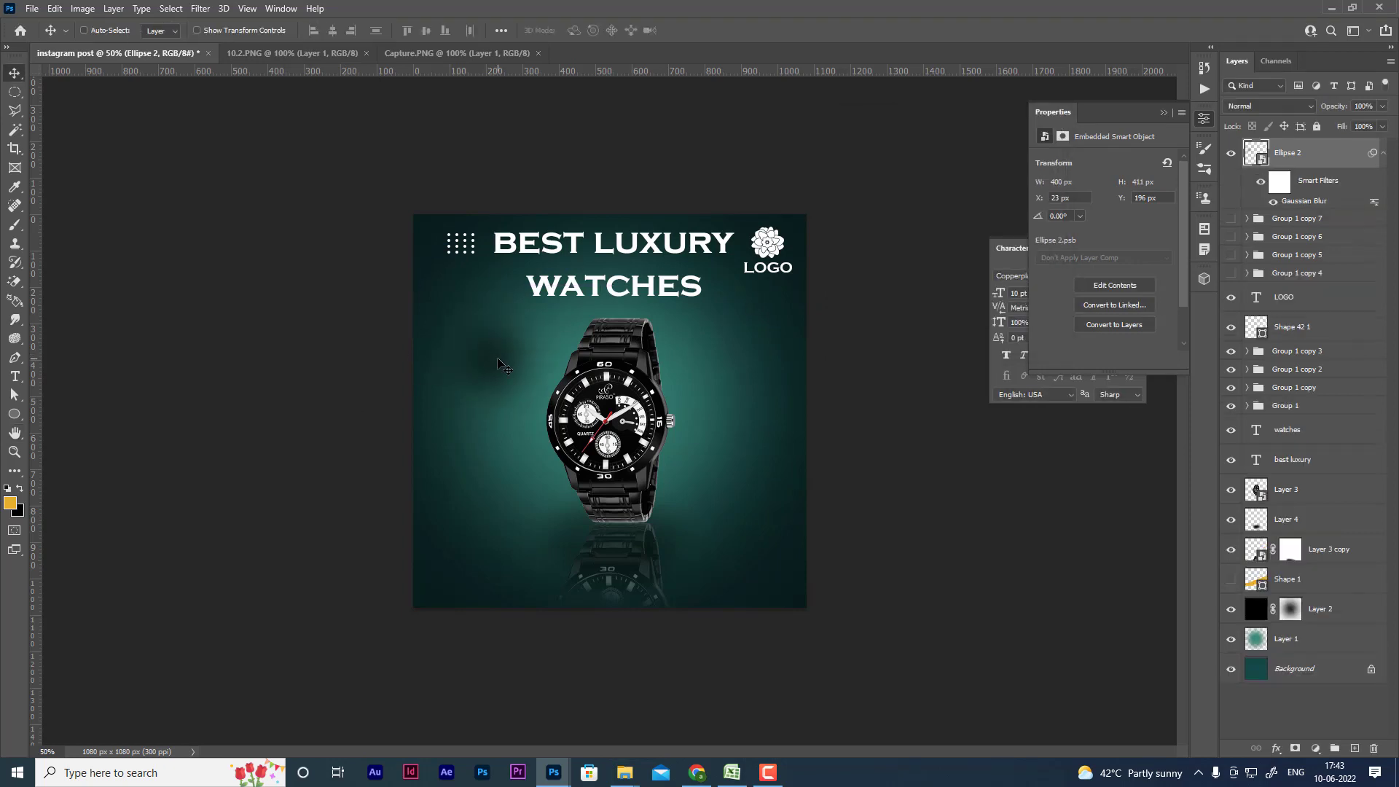
# Step: Move the blurred circle up-left and duplicate it as Ellipse 2 copy
pyautogui.moveTo(498, 358); pyautogui.dragTo(479, 332)
pyautogui.moveTo(471, 320); pyautogui.dragTo(471, 321)
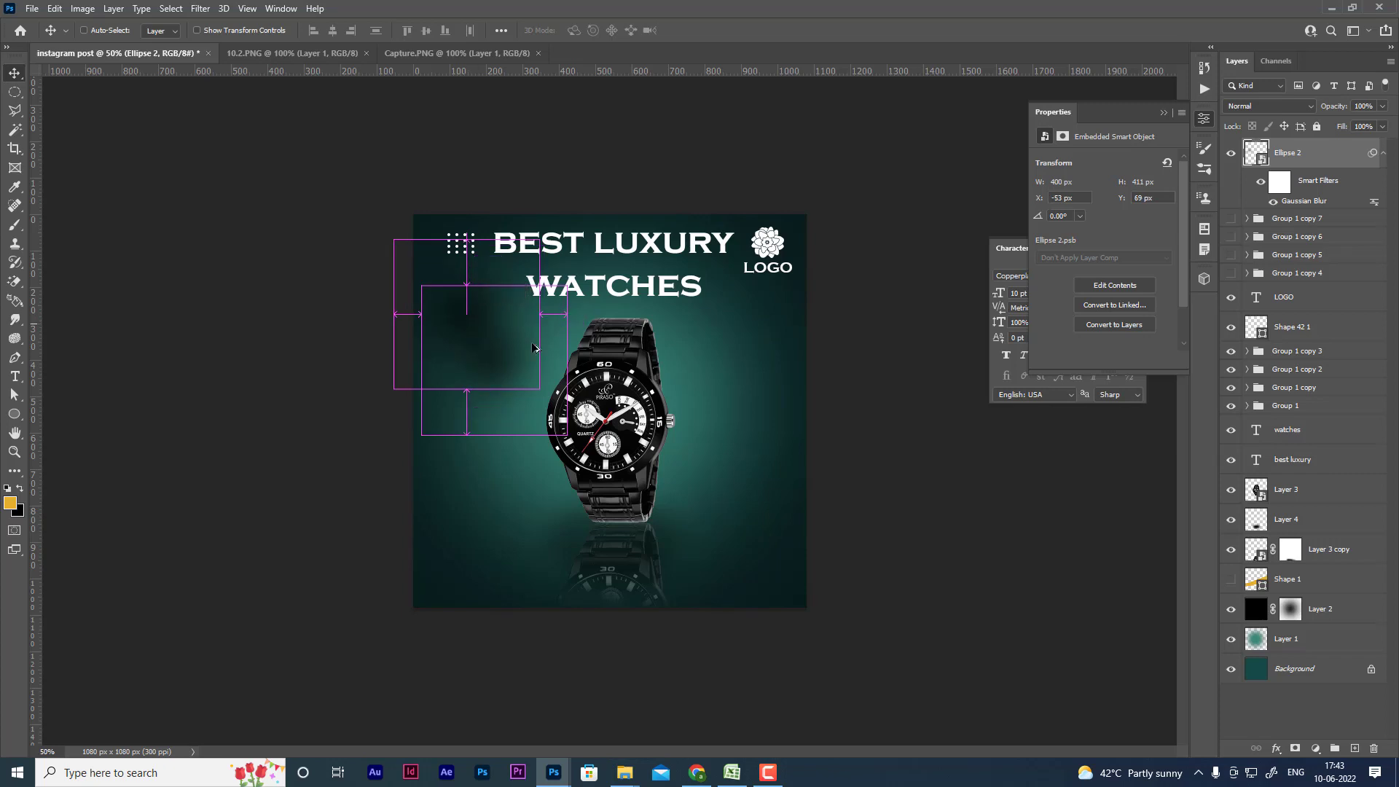
pyautogui.moveTo(1331, 108); pyautogui.dragTo(1271, 130)
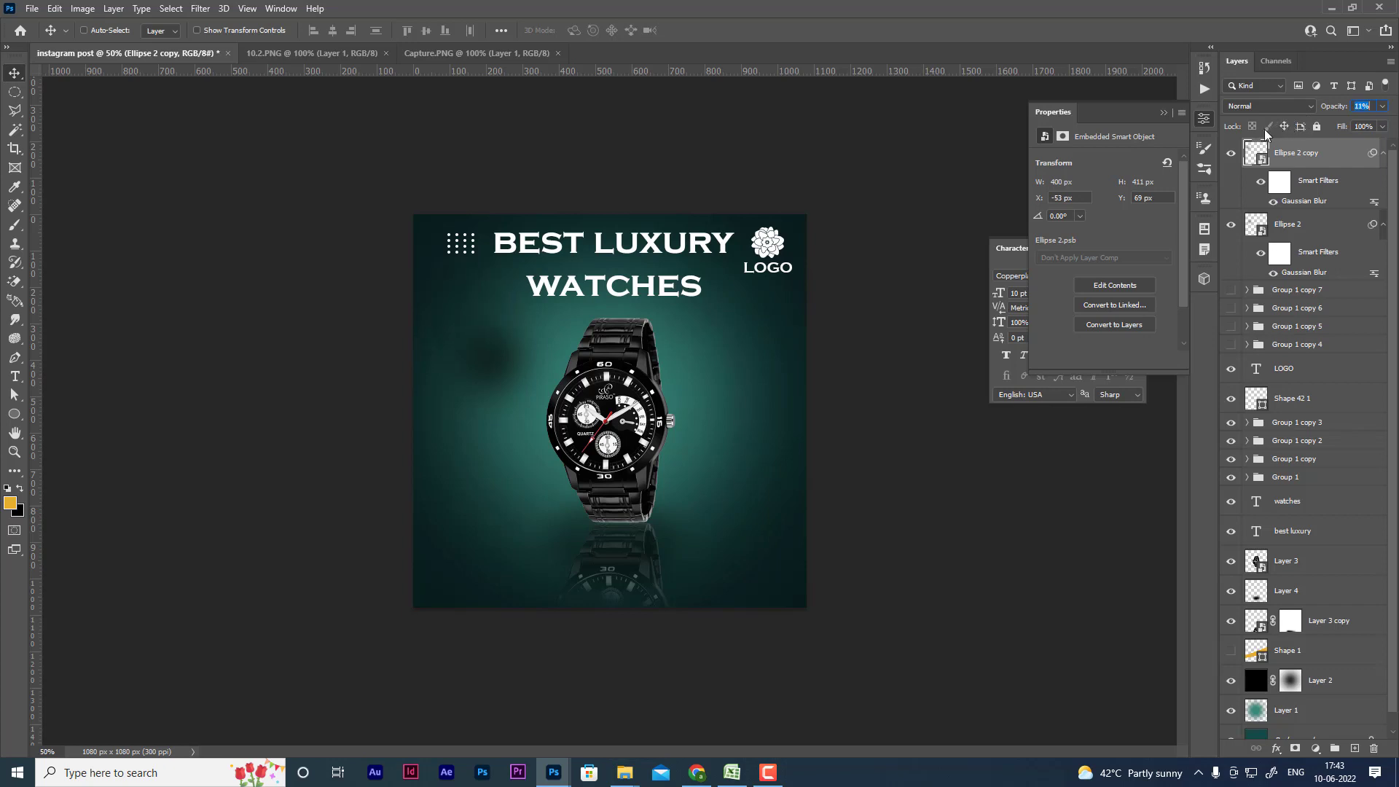
# Step: Lower the original blurred circle's opacity, then hide both blurred circle layers
pyautogui.click(1301, 227)
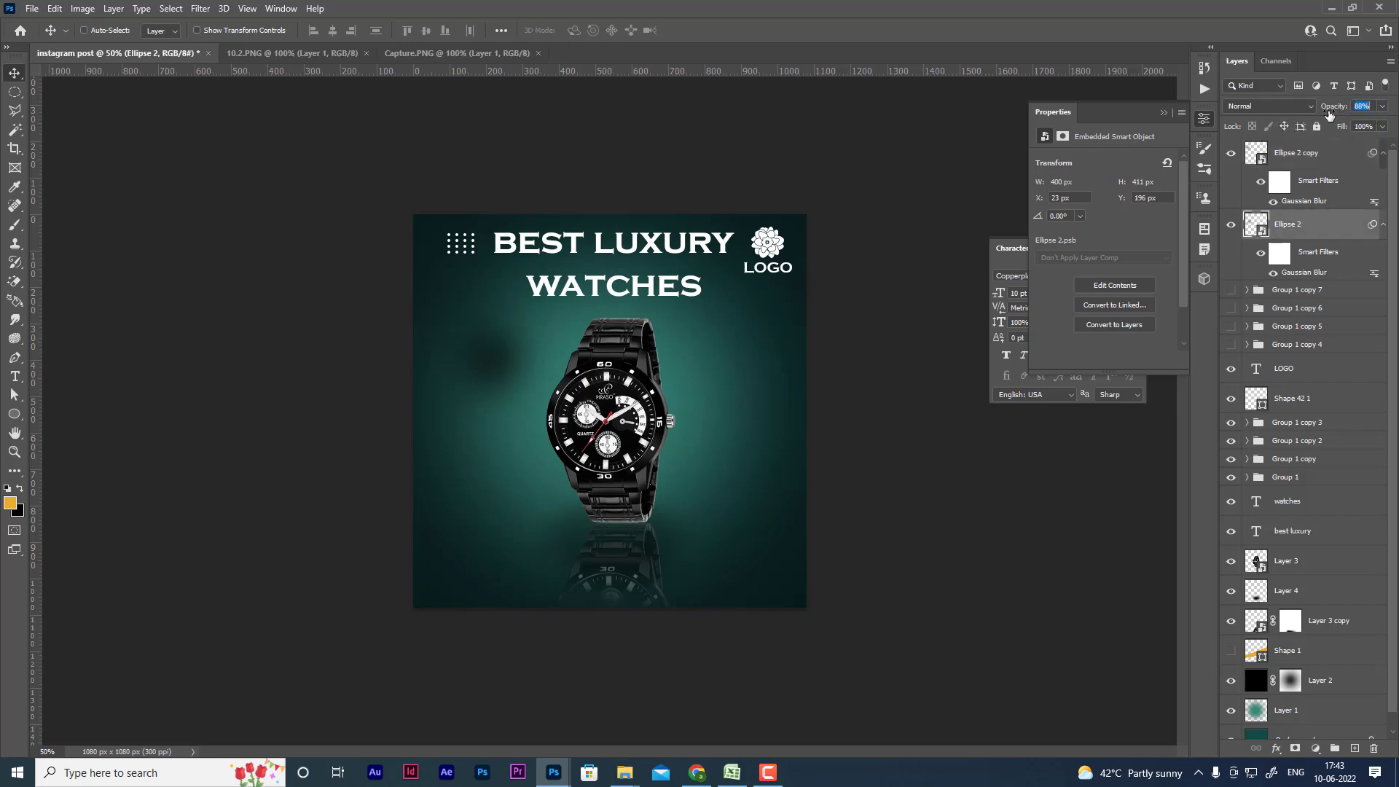
pyautogui.moveTo(1330, 114); pyautogui.dragTo(1314, 112)
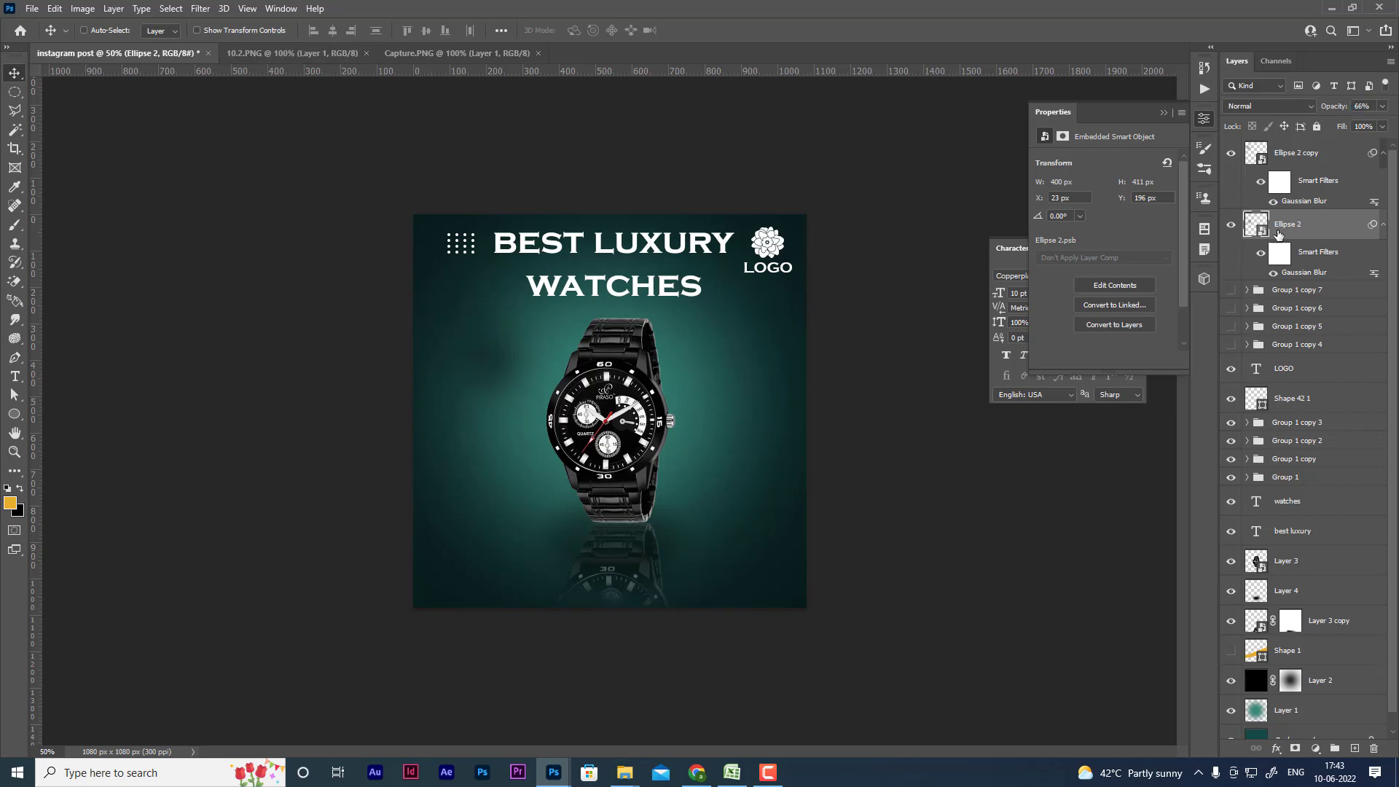
pyautogui.click(1231, 225)
pyautogui.click(1232, 154)
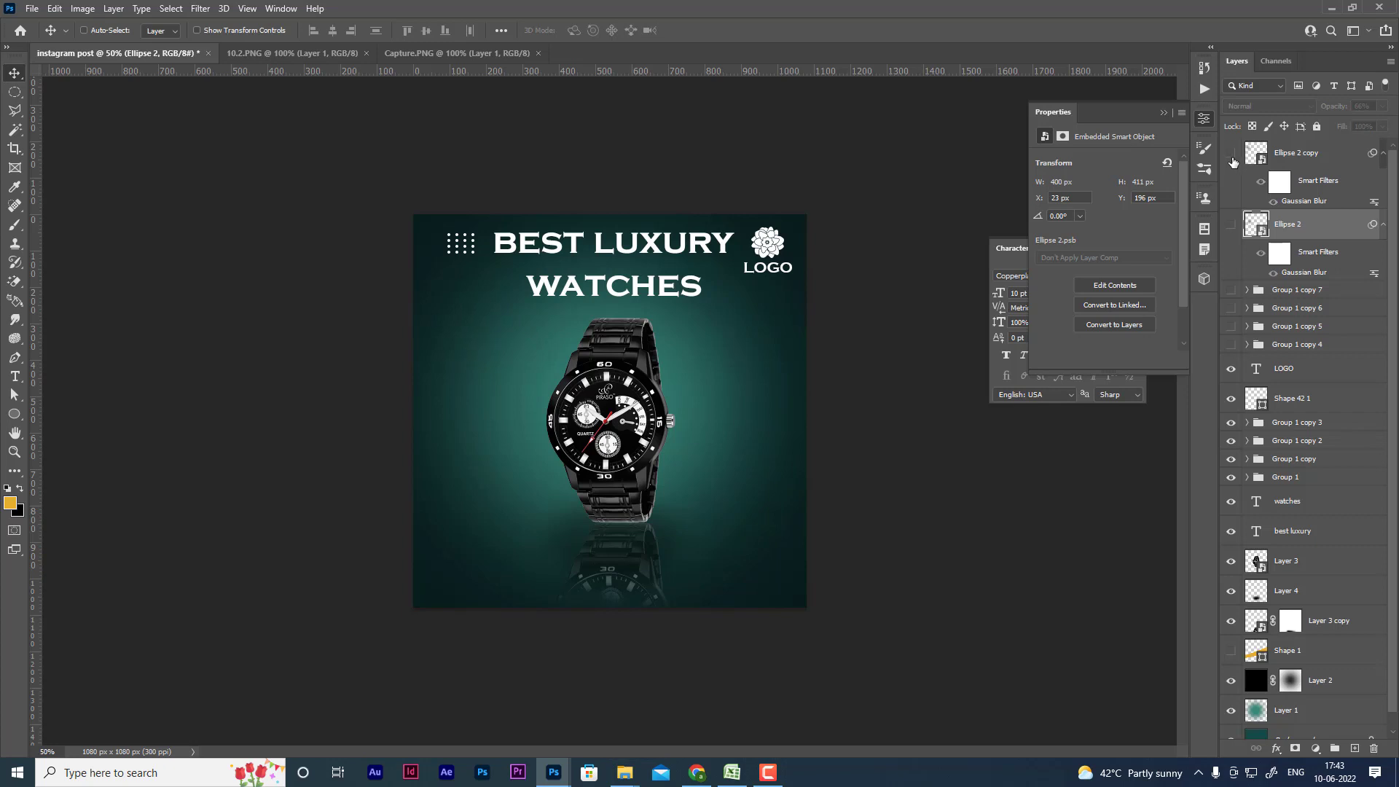
# Step: Check the Capture.PNG reference, then type a phone number line at the ad's bottom-left corner
pyautogui.click(456, 54)
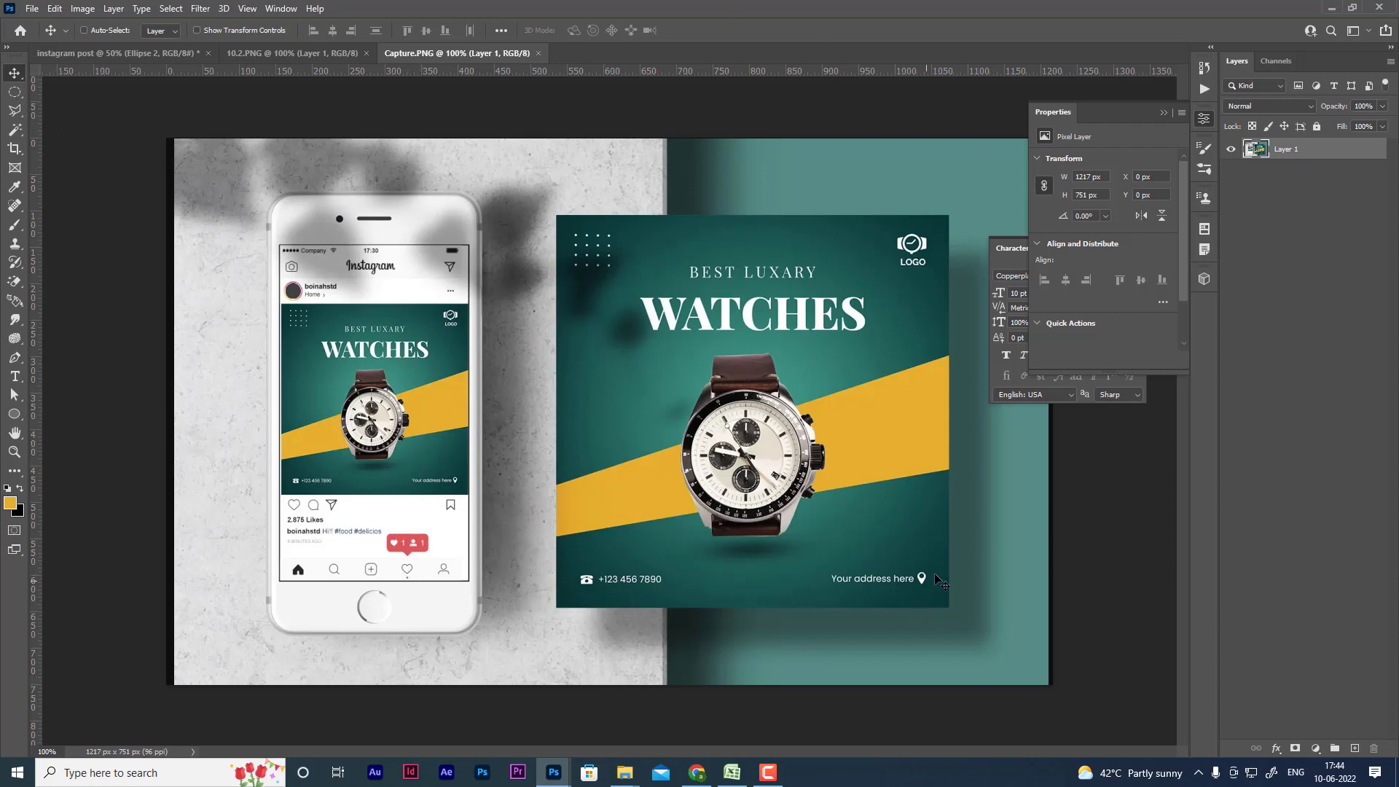
pyautogui.click(107, 54)
pyautogui.click(14, 377)
pyautogui.click(444, 579)
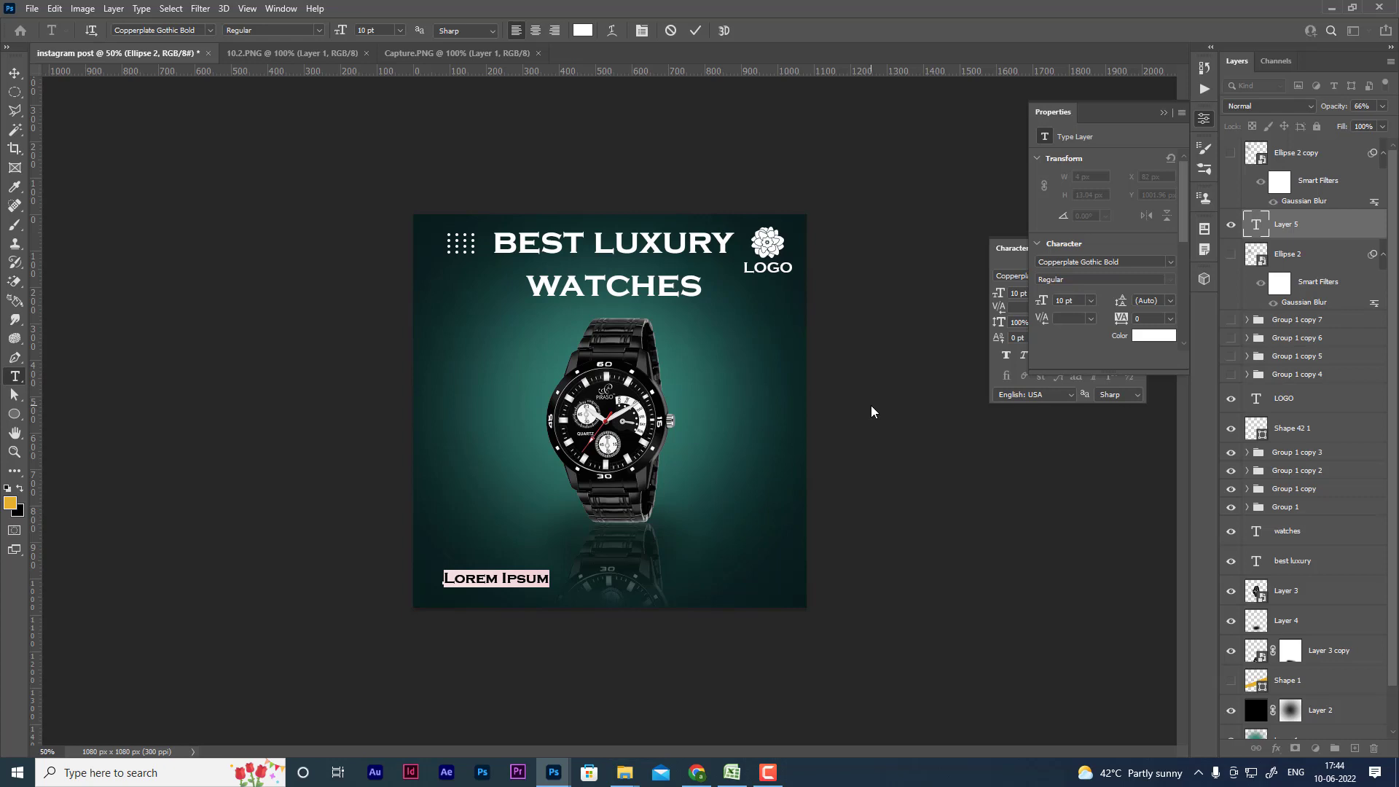
pyautogui.press('BackSpace')
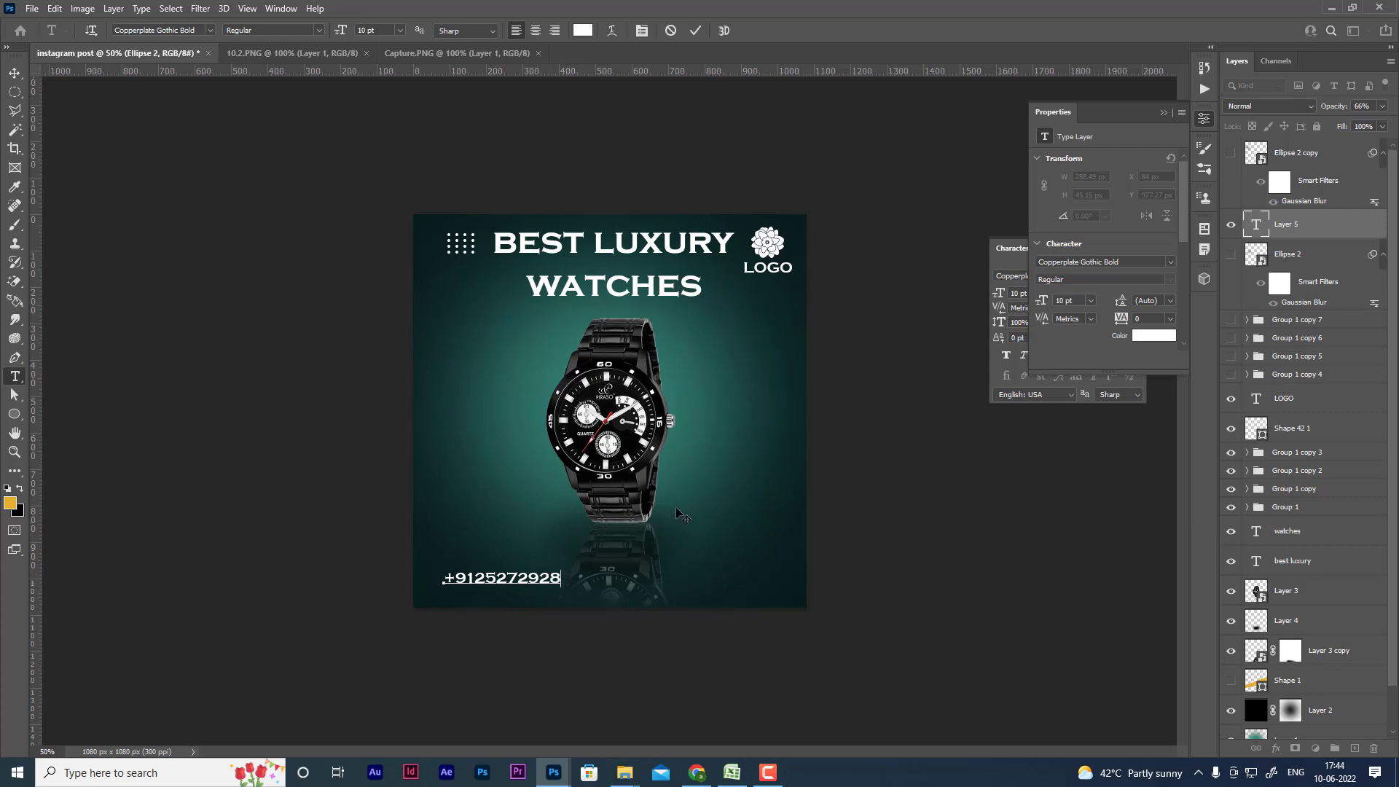
pyautogui.write('10')
pyautogui.click(15, 73)
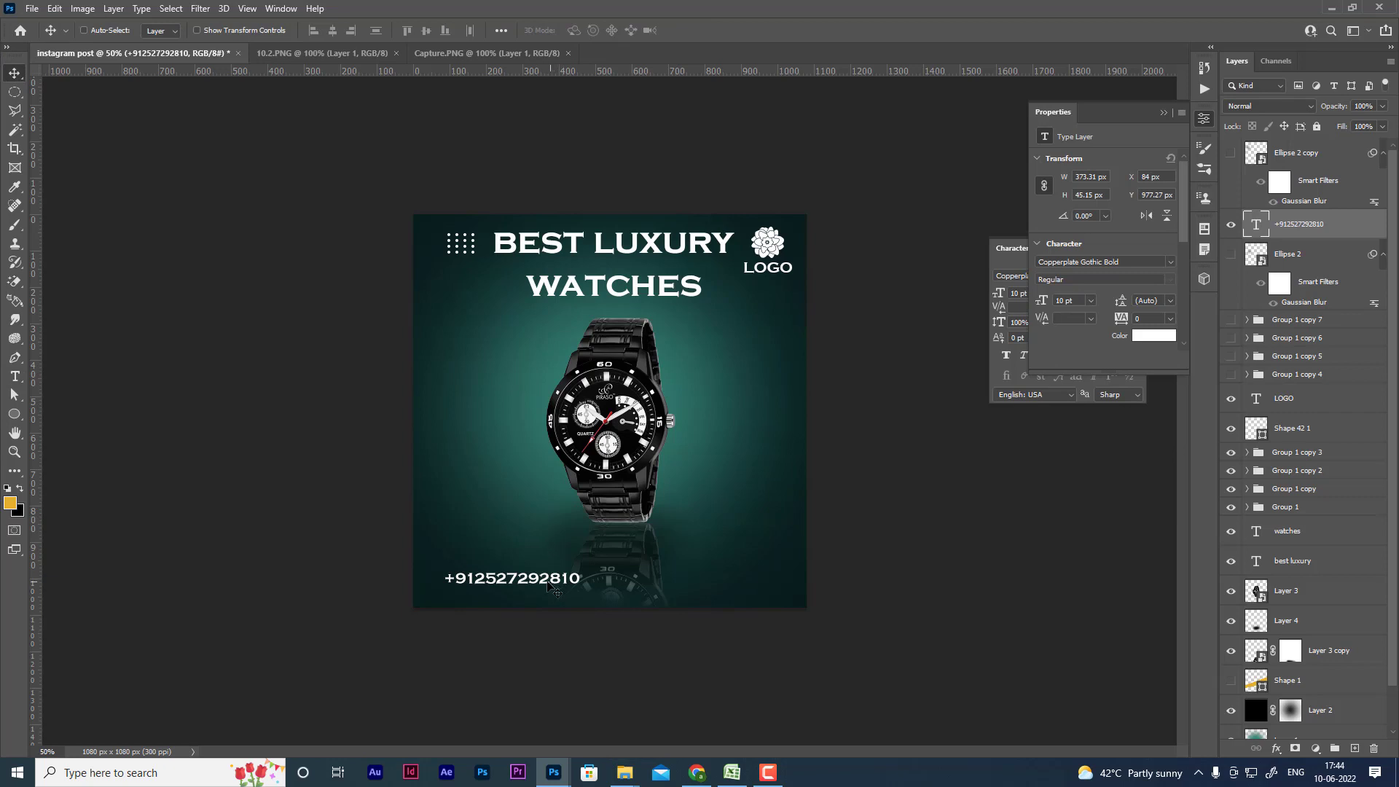
# Step: Shrink the phone number text to 6 pt and nudge it into place bottom left
pyautogui.moveTo(551, 579); pyautogui.dragTo(537, 578)
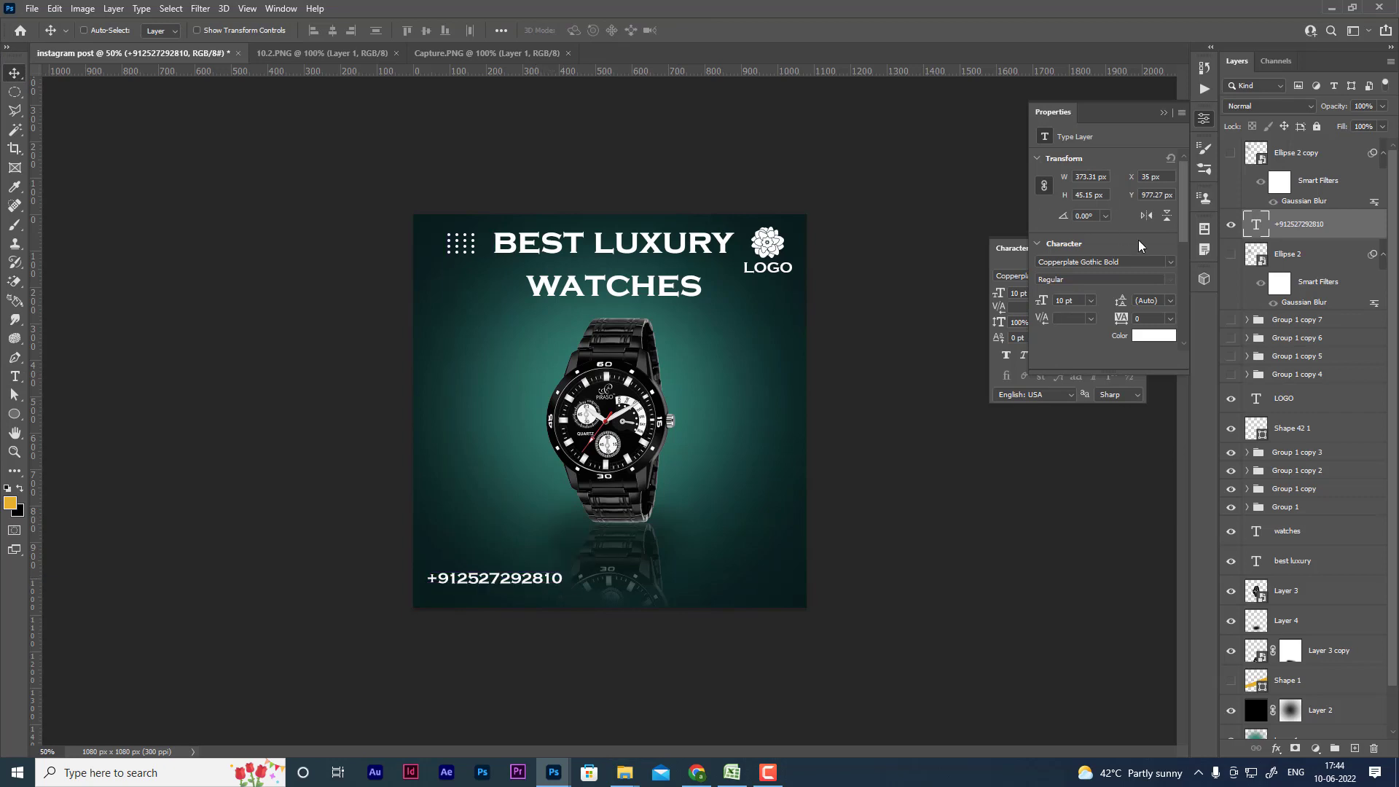
pyautogui.doubleClick(1257, 225)
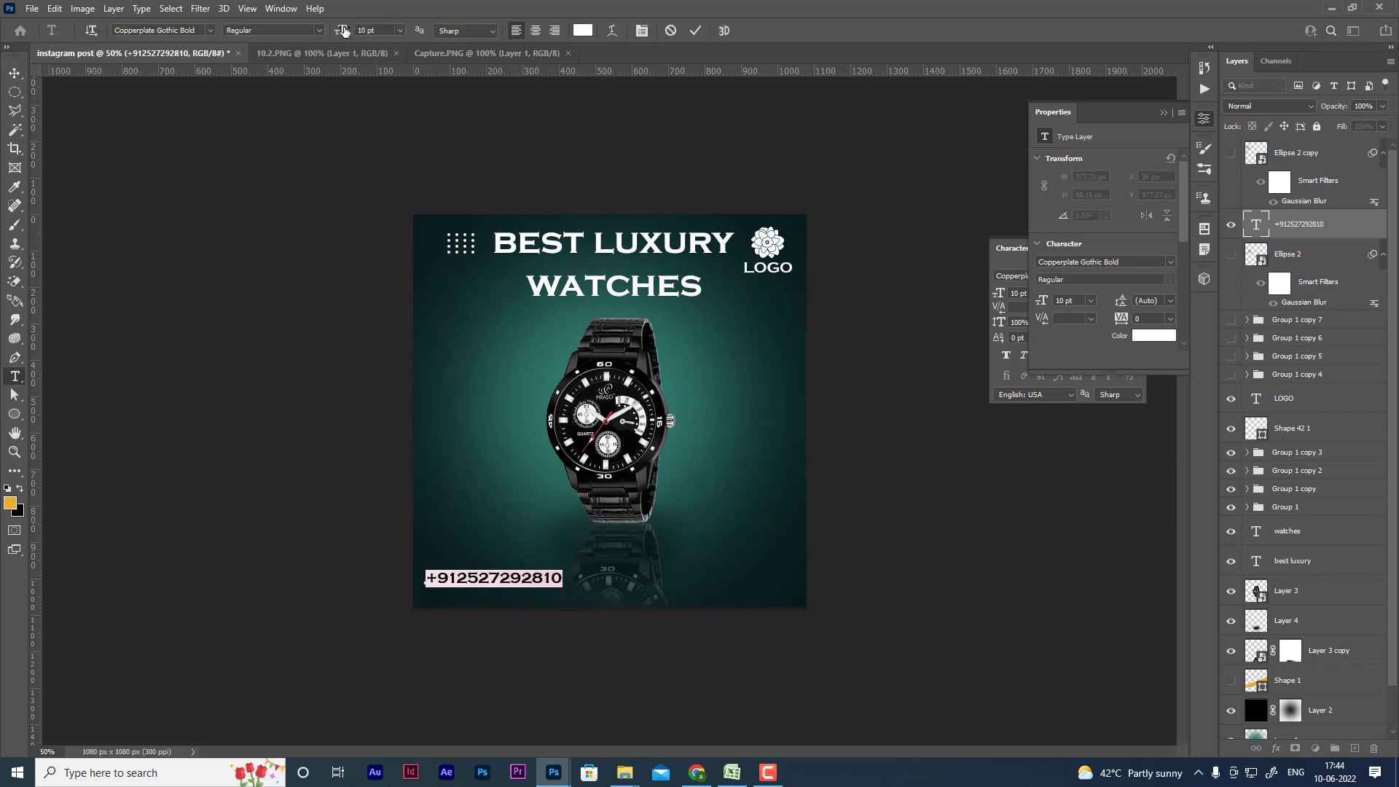
pyautogui.moveTo(345, 30); pyautogui.dragTo(339, 31)
pyautogui.click(14, 73)
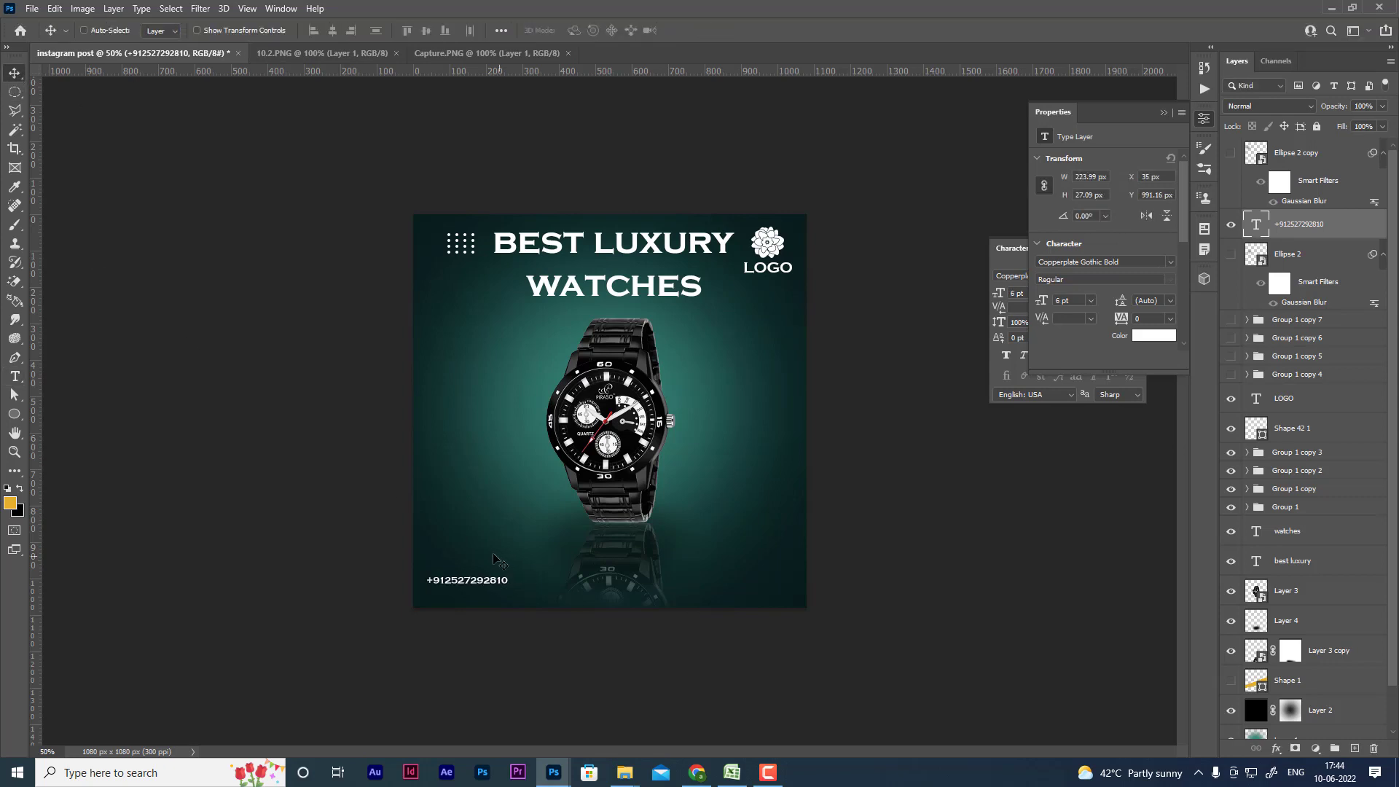
pyautogui.moveTo(490, 585); pyautogui.dragTo(499, 586)
# Step: Add the YOUR ADDRESS HERE text bottom right at 5 pt, level with the phone number
pyautogui.click(14, 376)
pyautogui.click(700, 580)
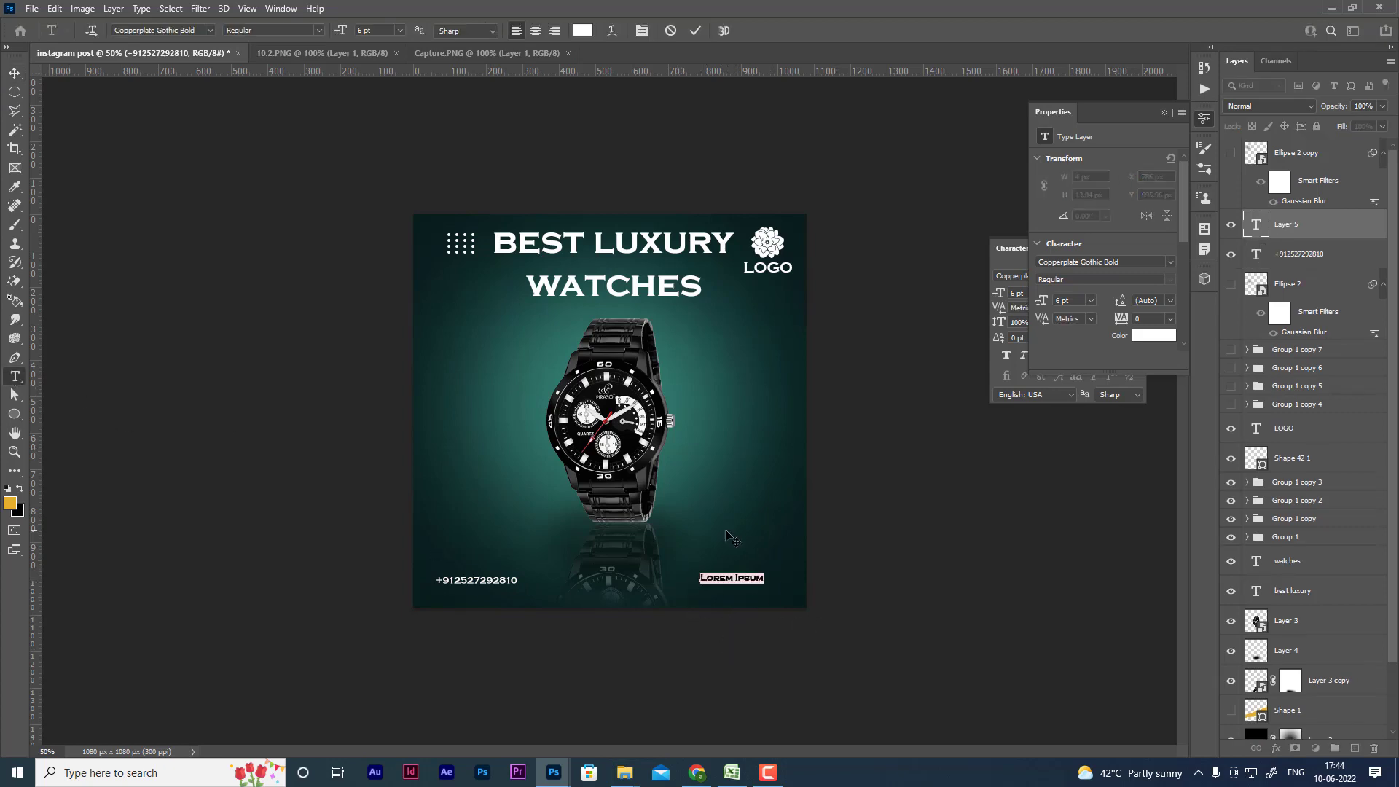
pyautogui.write('YOUR A')
pyautogui.write('DD')
pyautogui.write('RESS H')
pyautogui.write('ER')
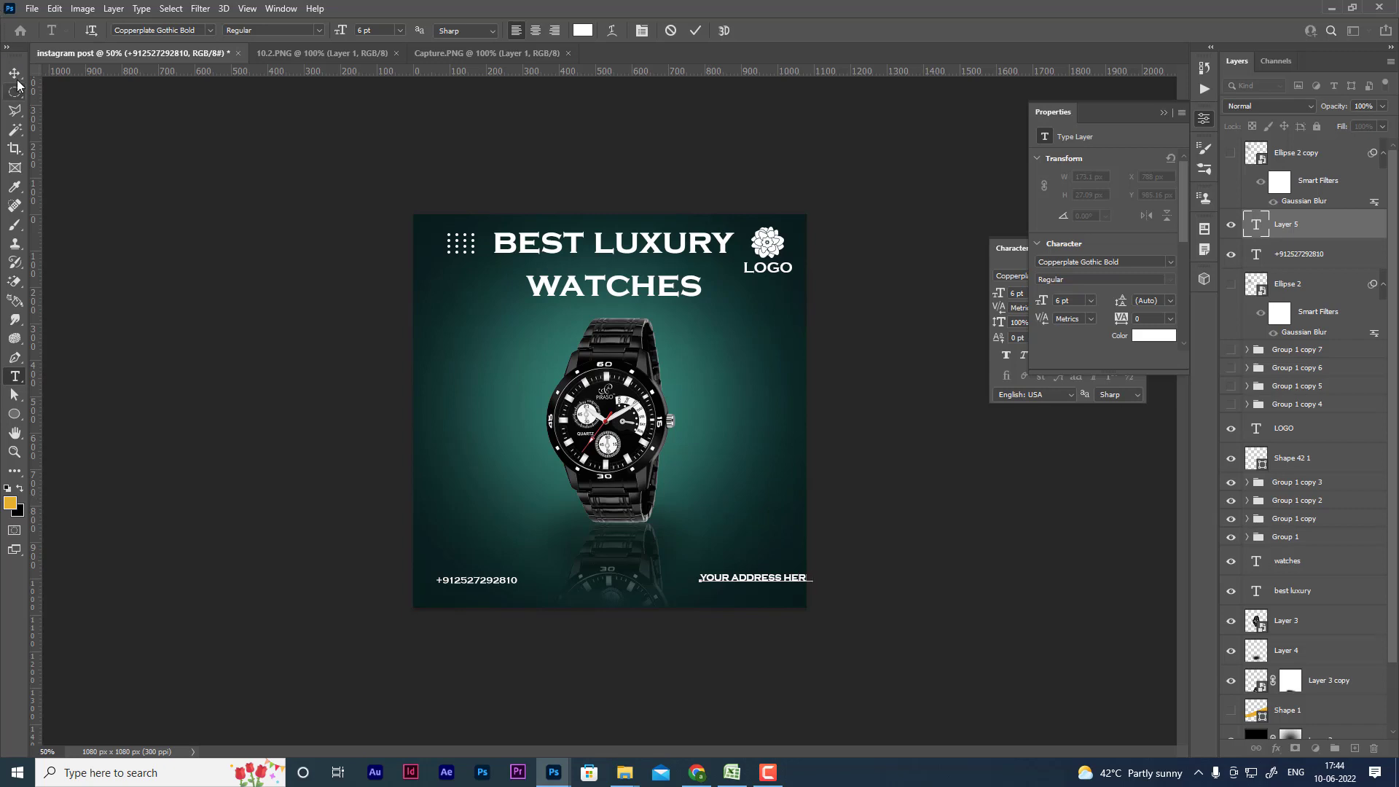
pyautogui.click(14, 73)
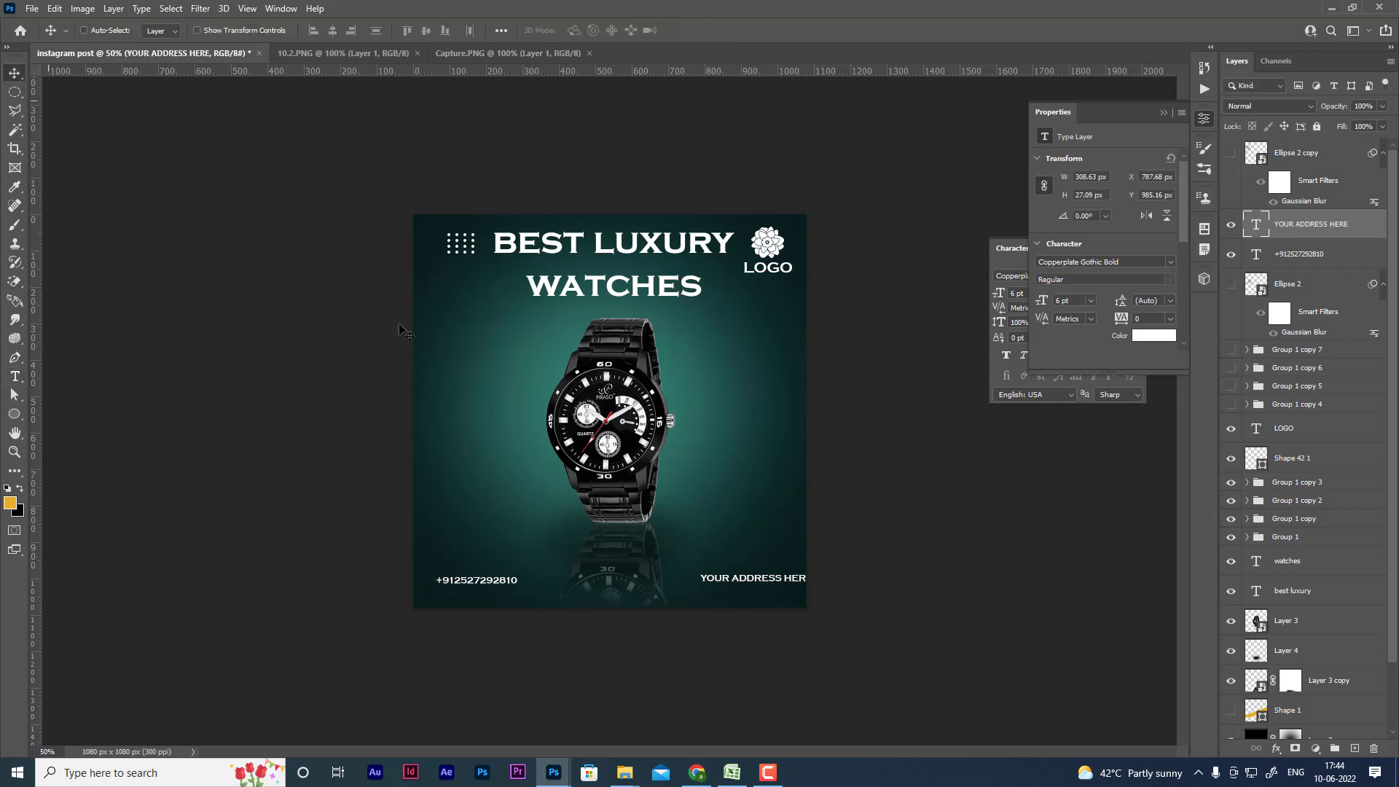
pyautogui.doubleClick(1257, 225)
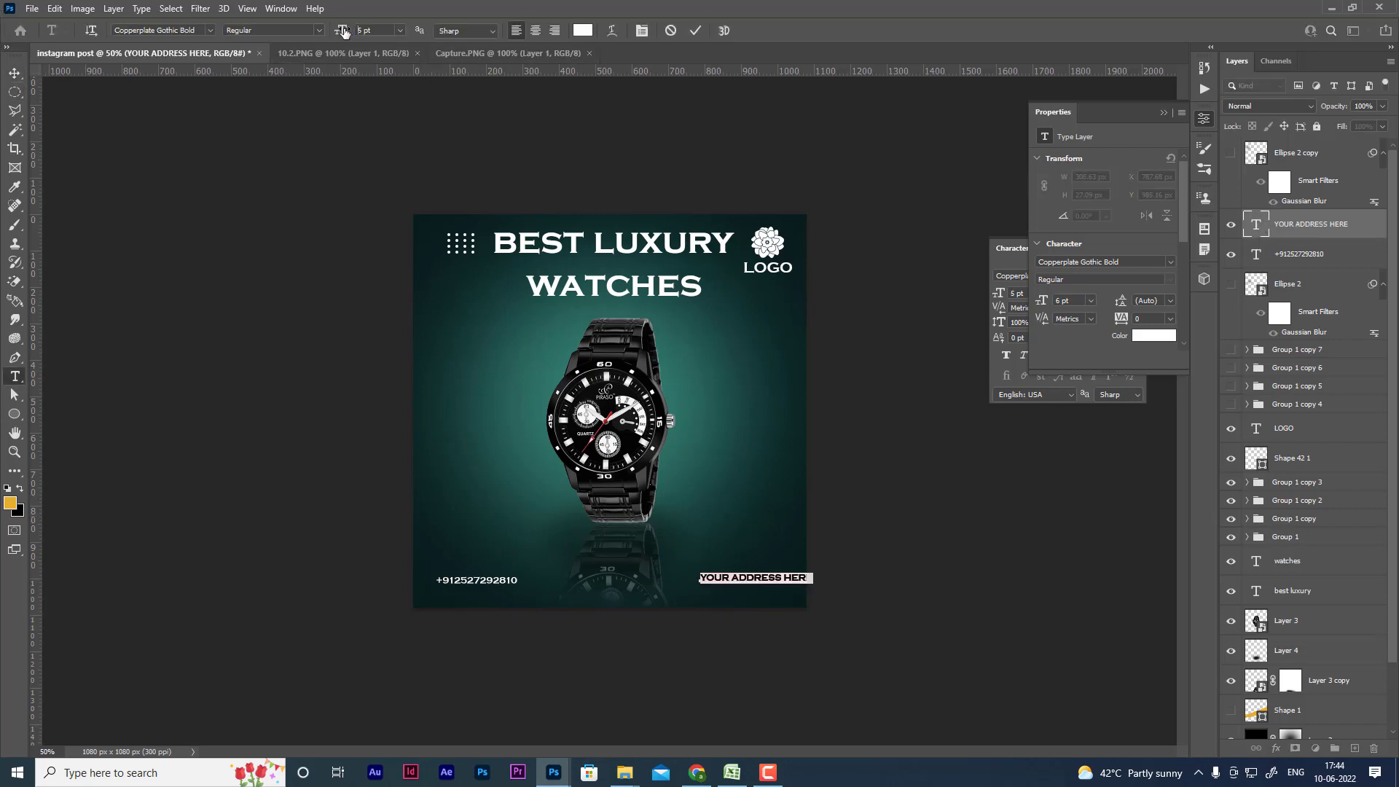
pyautogui.press('Return')
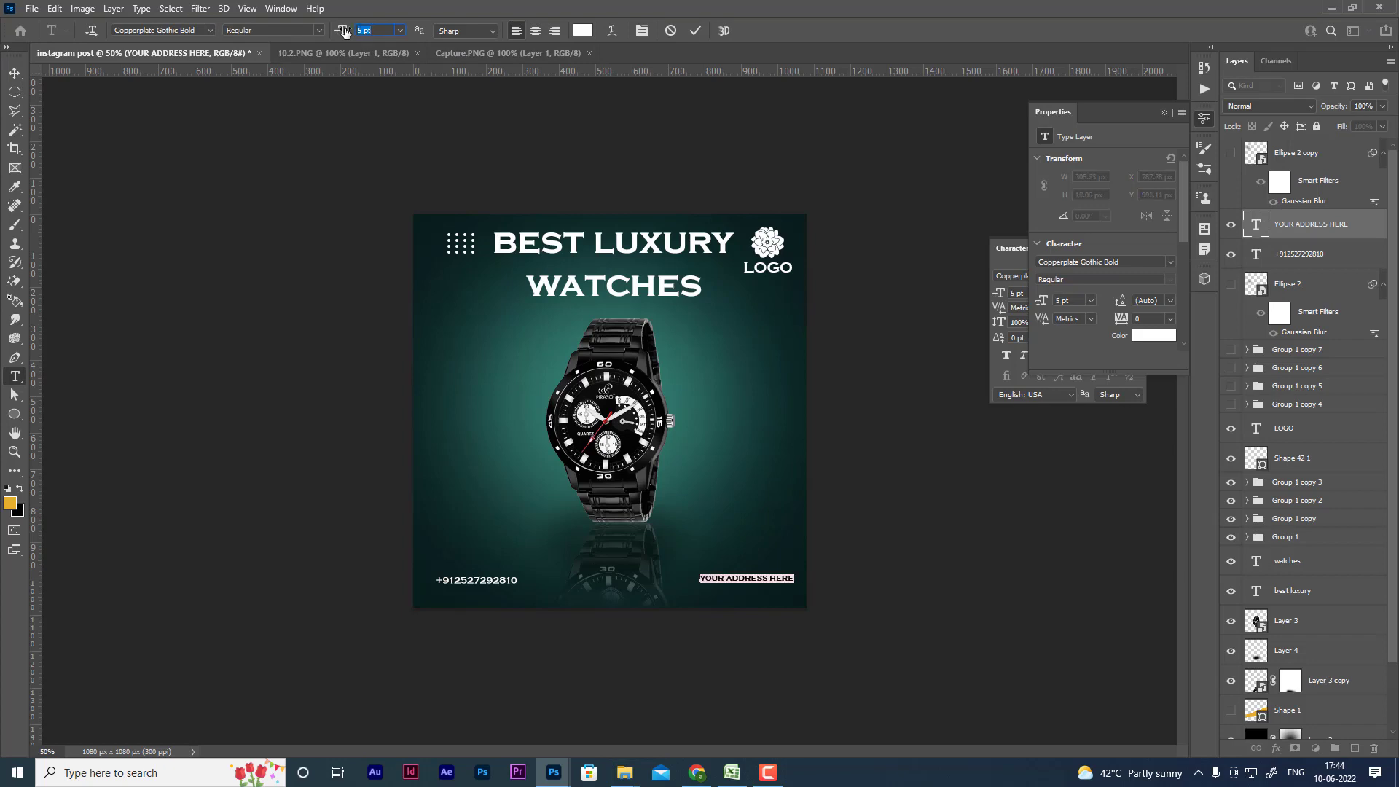
pyautogui.click(14, 73)
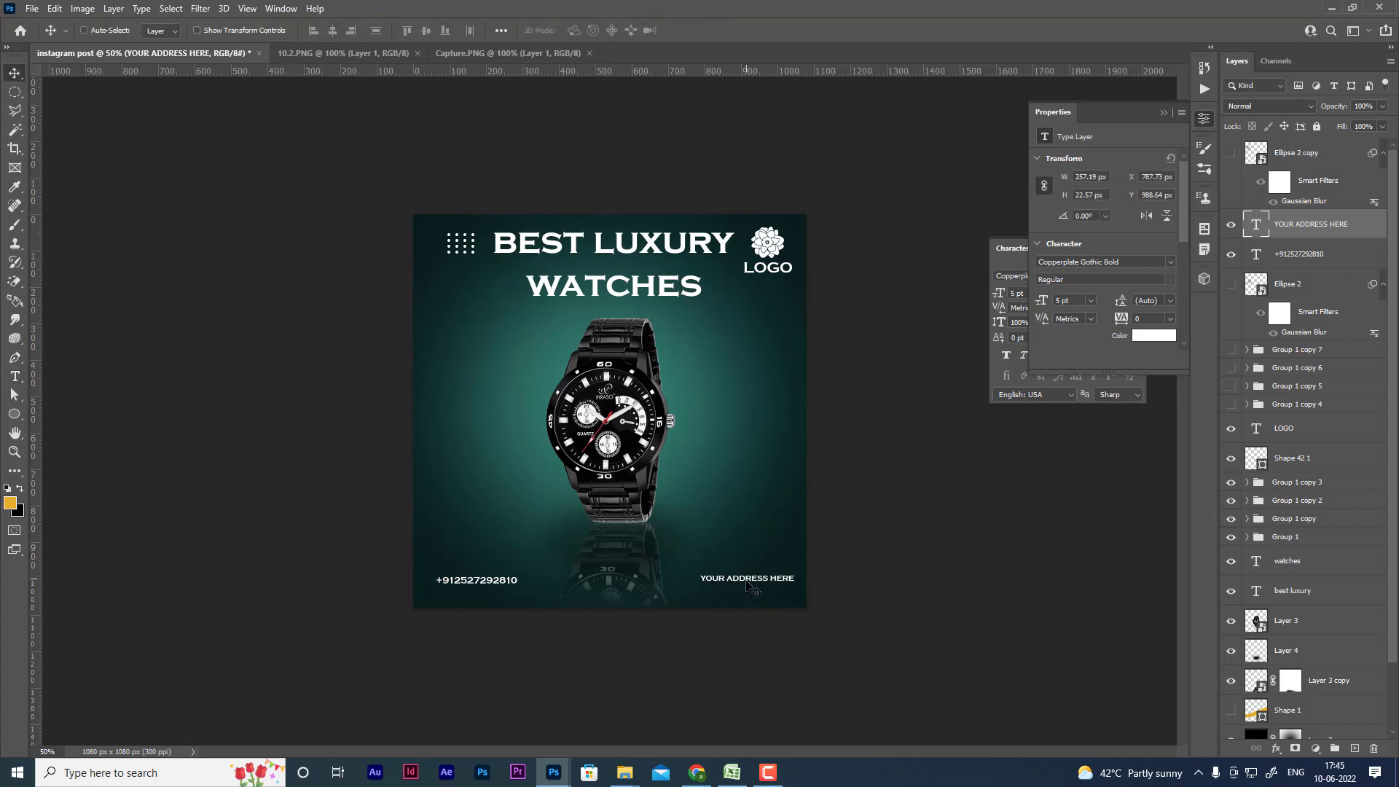
pyautogui.moveTo(746, 581); pyautogui.dragTo(745, 584)
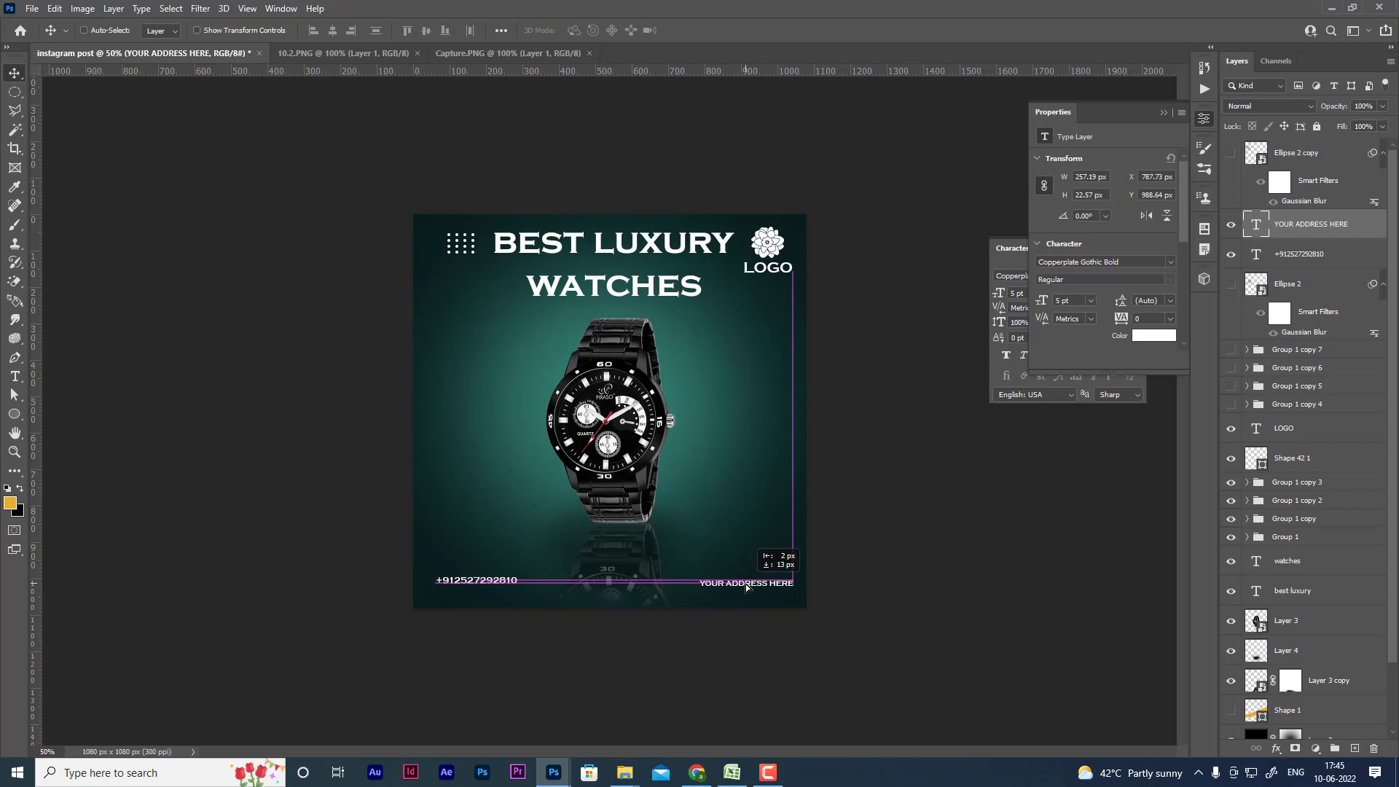
pyautogui.moveTo(745, 584); pyautogui.dragTo(746, 583)
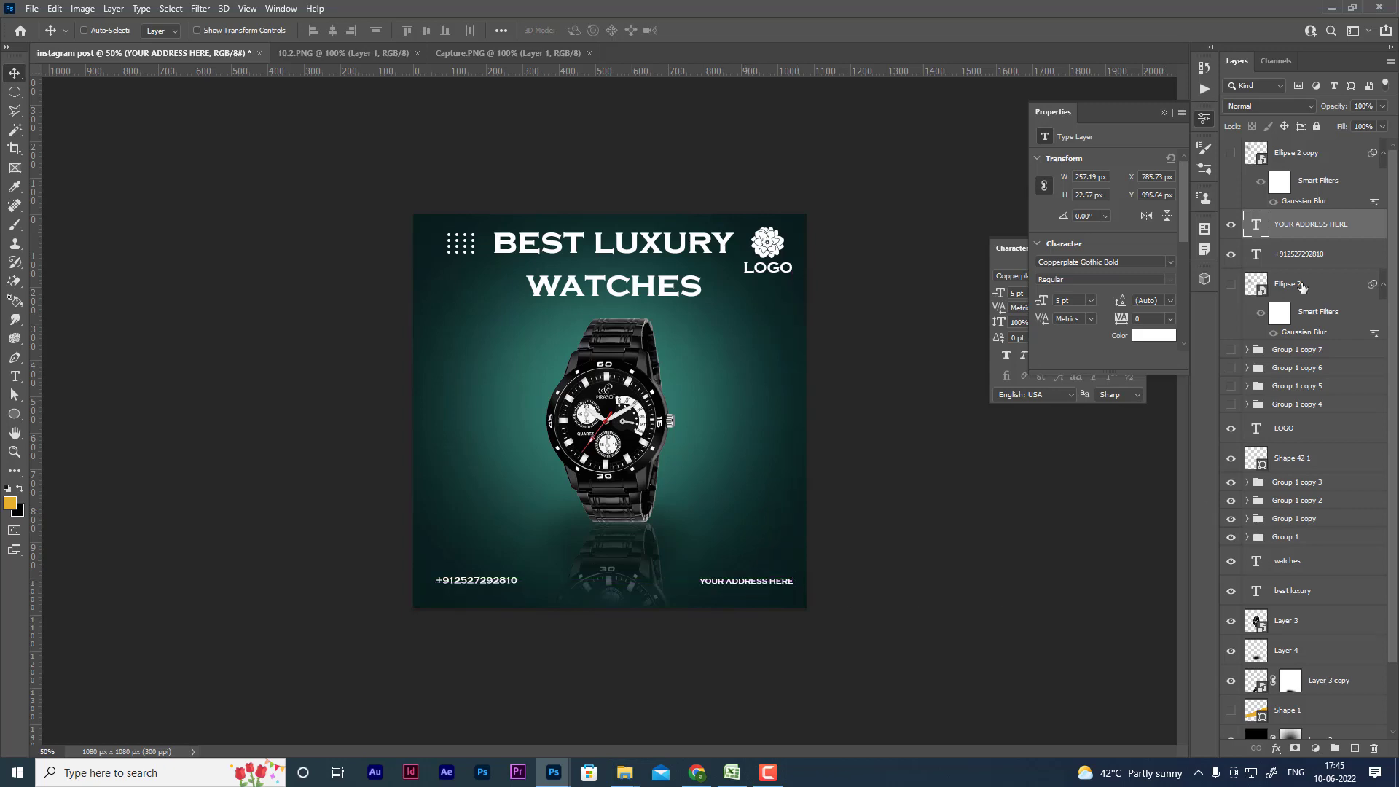
# Step: Enlarge the address text to 6 pt and nudge it left inside the canvas
pyautogui.doubleClick(1254, 226)
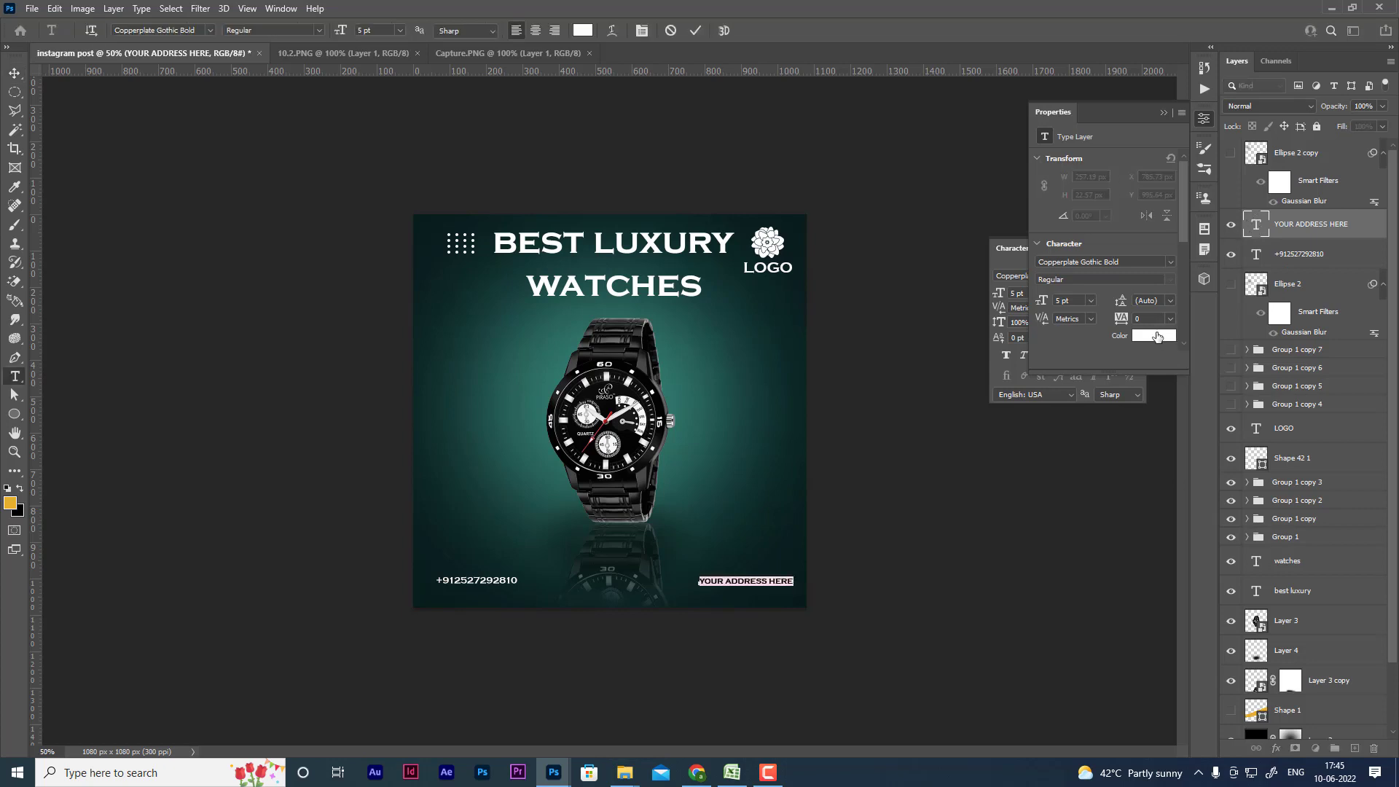
pyautogui.doubleClick(1257, 254)
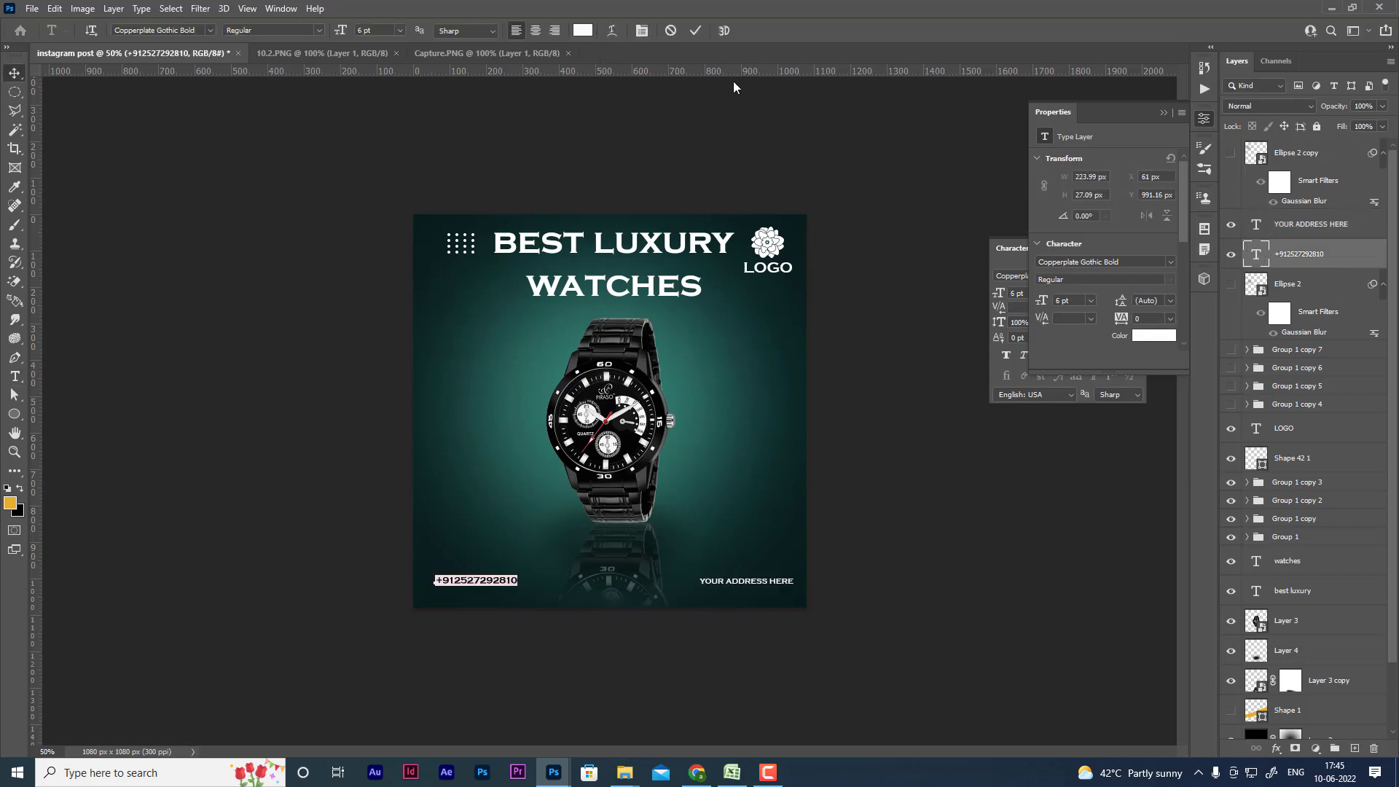
pyautogui.doubleClick(1256, 224)
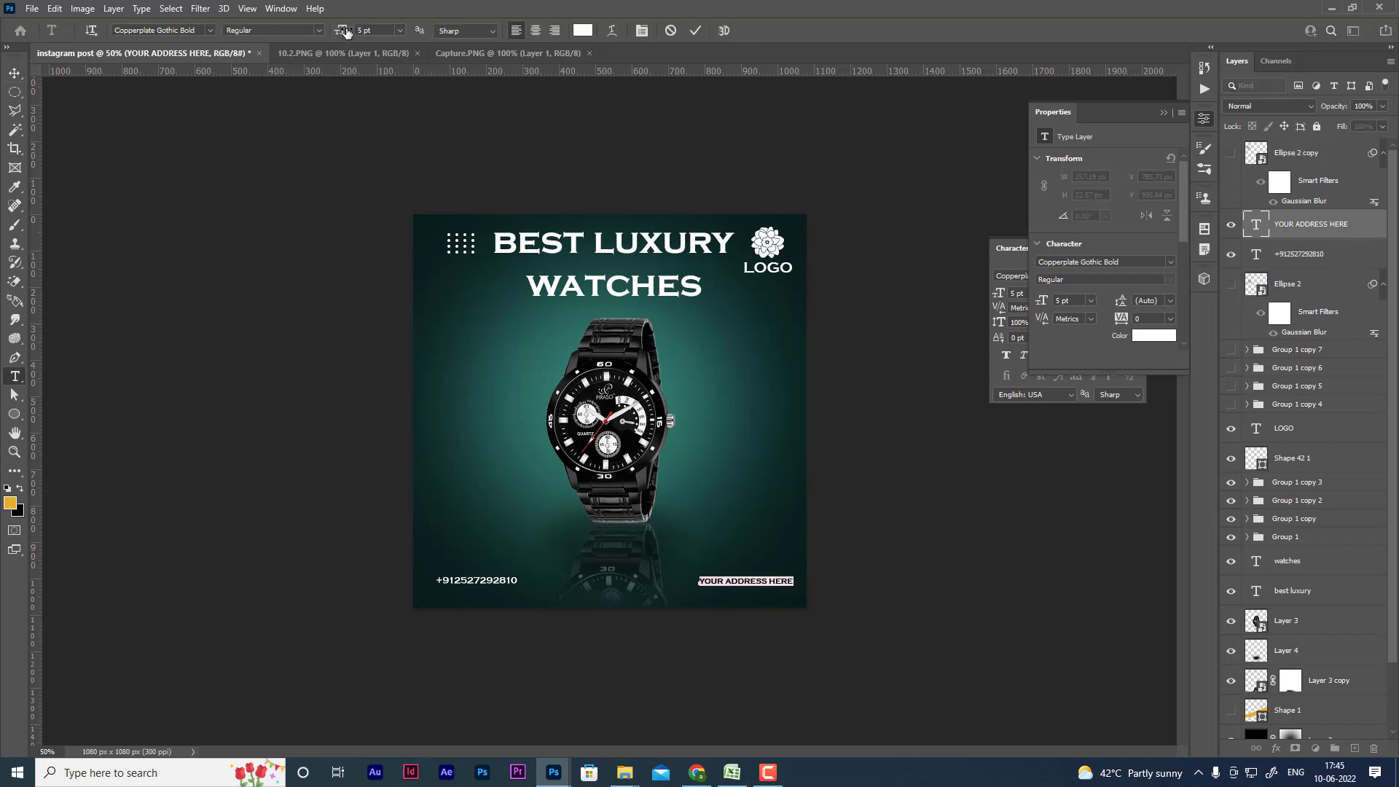
pyautogui.press('BackSpace')
pyautogui.write('6')
pyautogui.press('Return')
pyautogui.click(14, 73)
pyautogui.moveTo(776, 584); pyautogui.dragTo(762, 584)
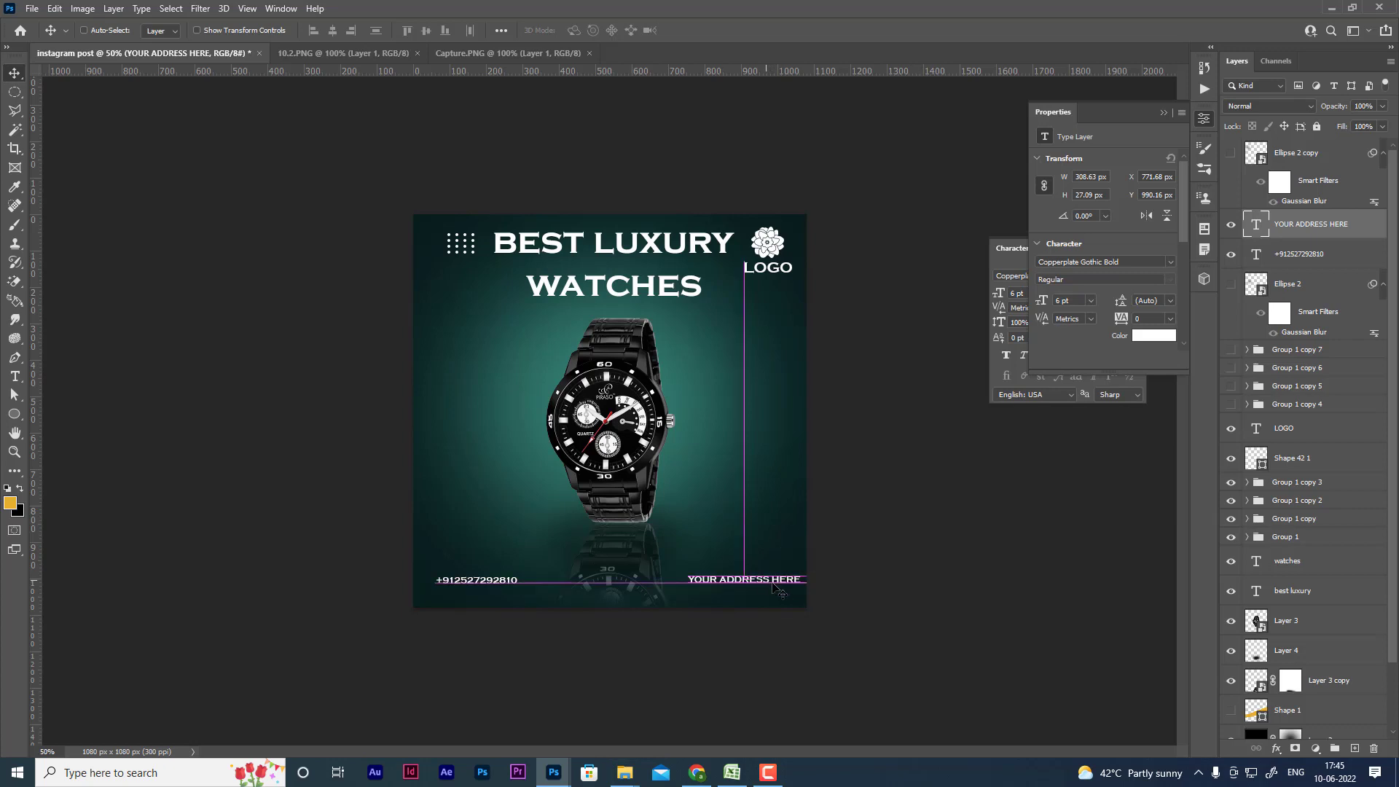
# Step: Crop Capture.PNG from the right and left to the 523 × 751 px phone mockup
pyautogui.click(474, 55)
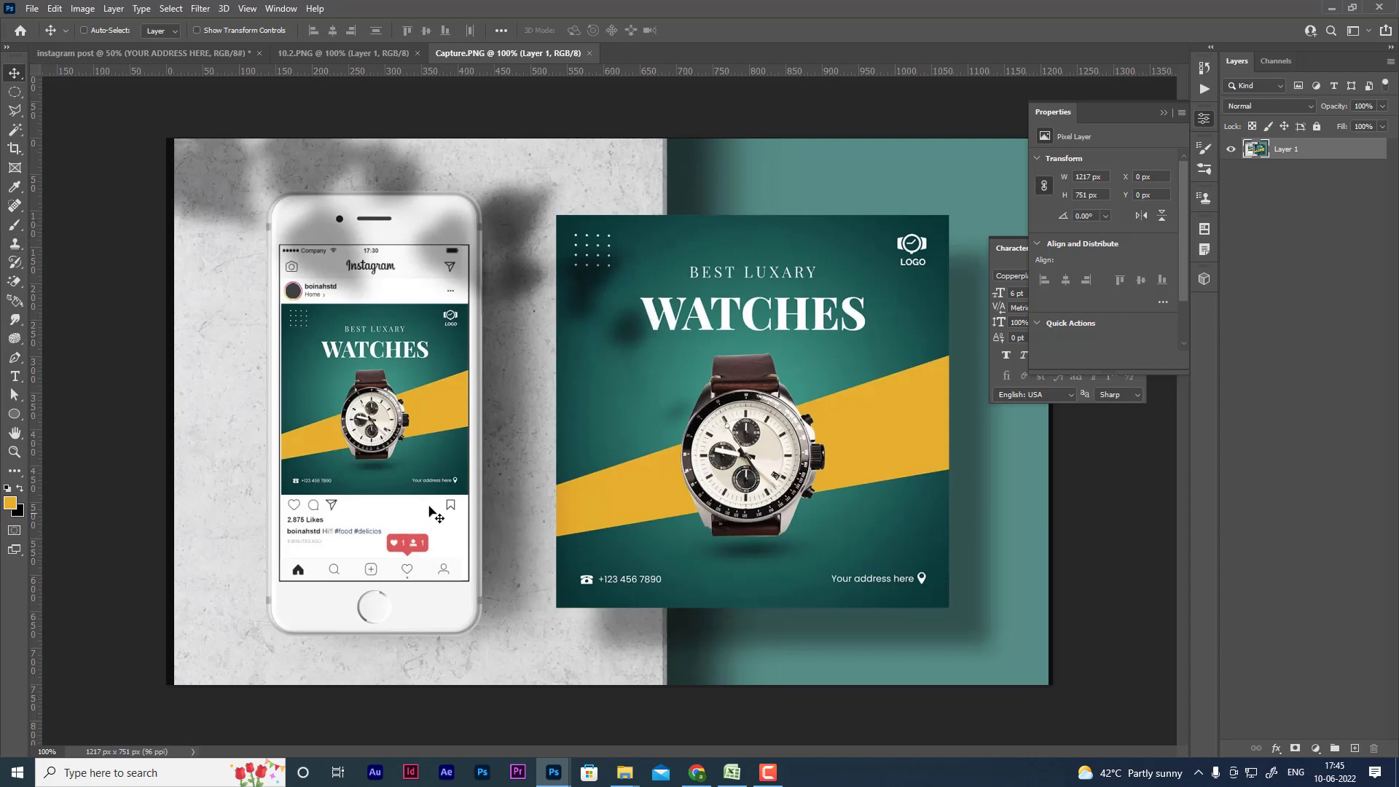
pyautogui.press('c')
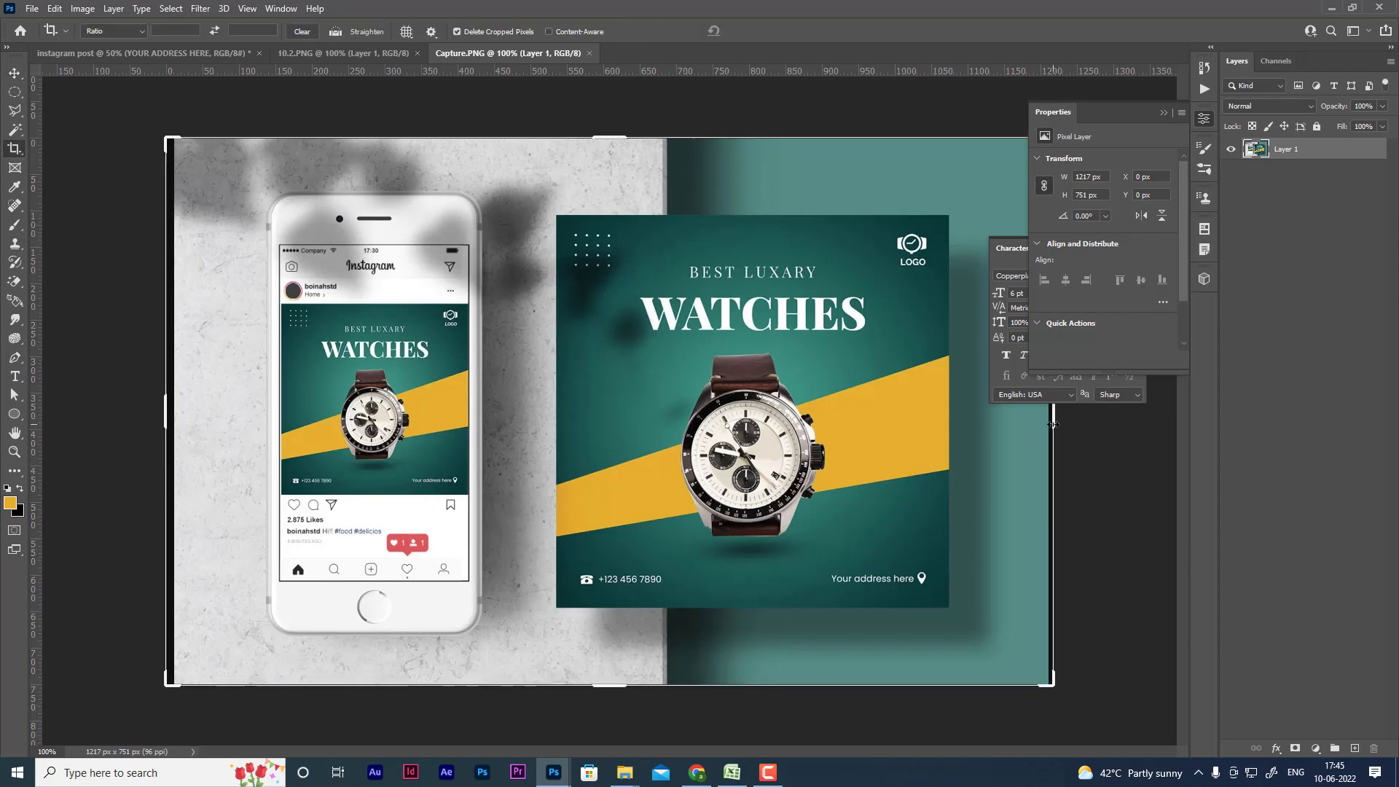
pyautogui.moveTo(1053, 424); pyautogui.dragTo(805, 364)
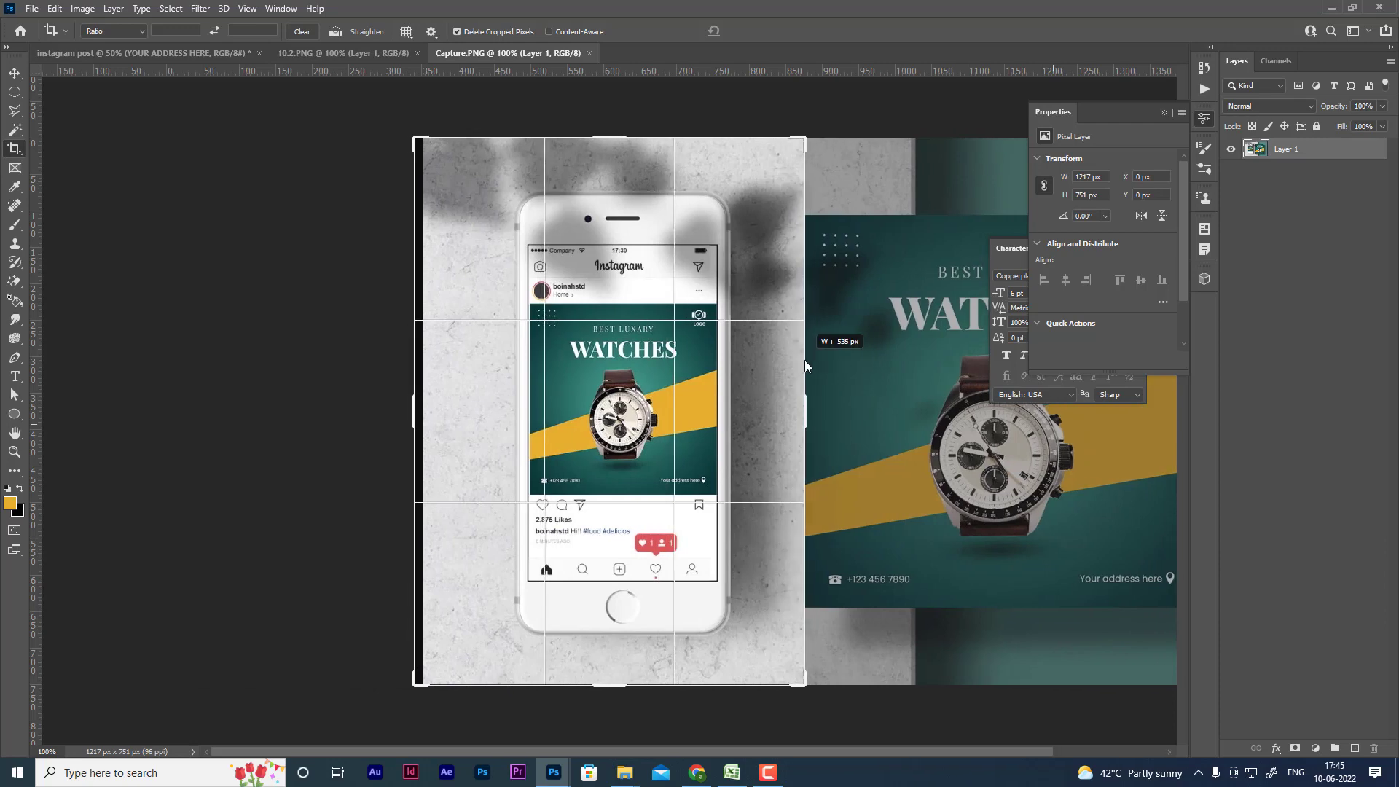
pyautogui.press('Return')
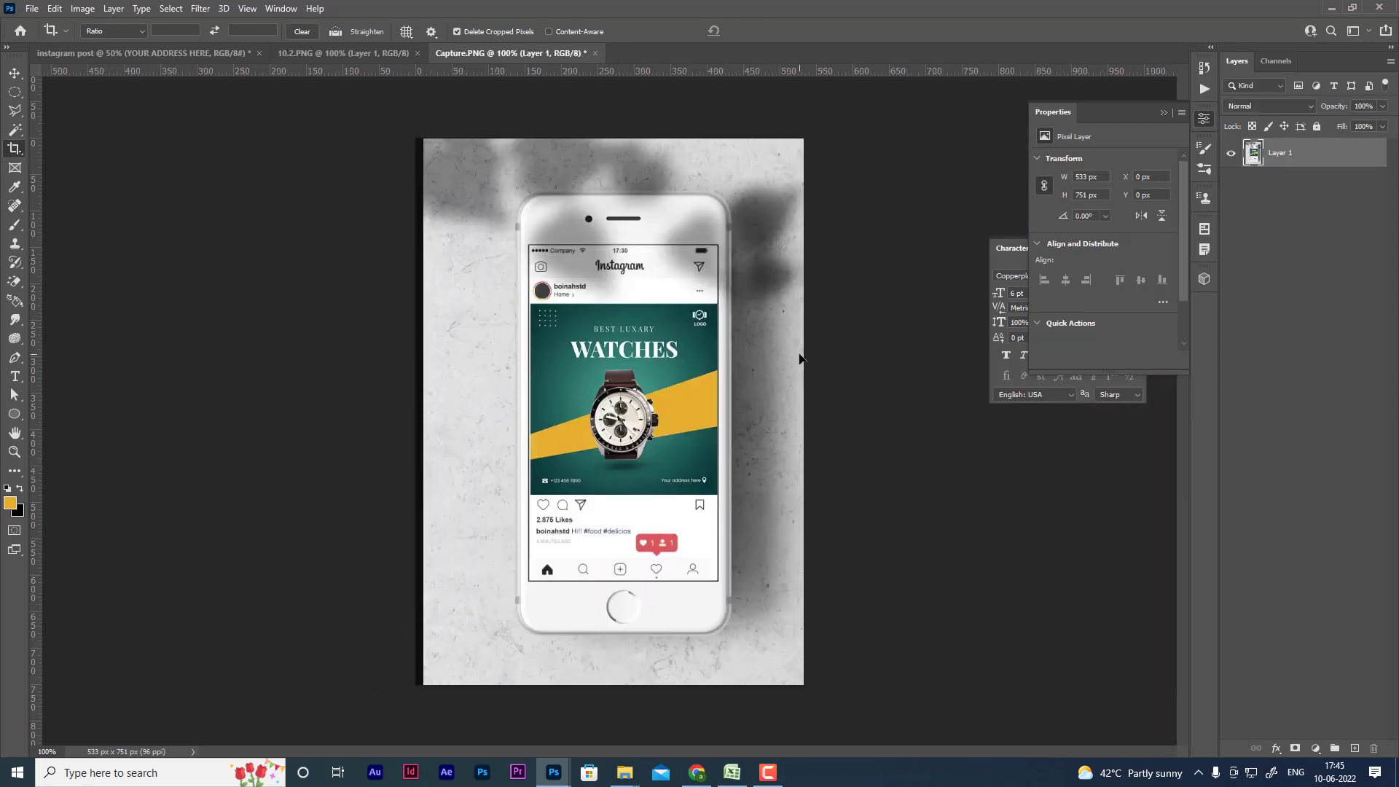
pyautogui.click(430, 392)
pyautogui.moveTo(415, 412); pyautogui.dragTo(415, 393)
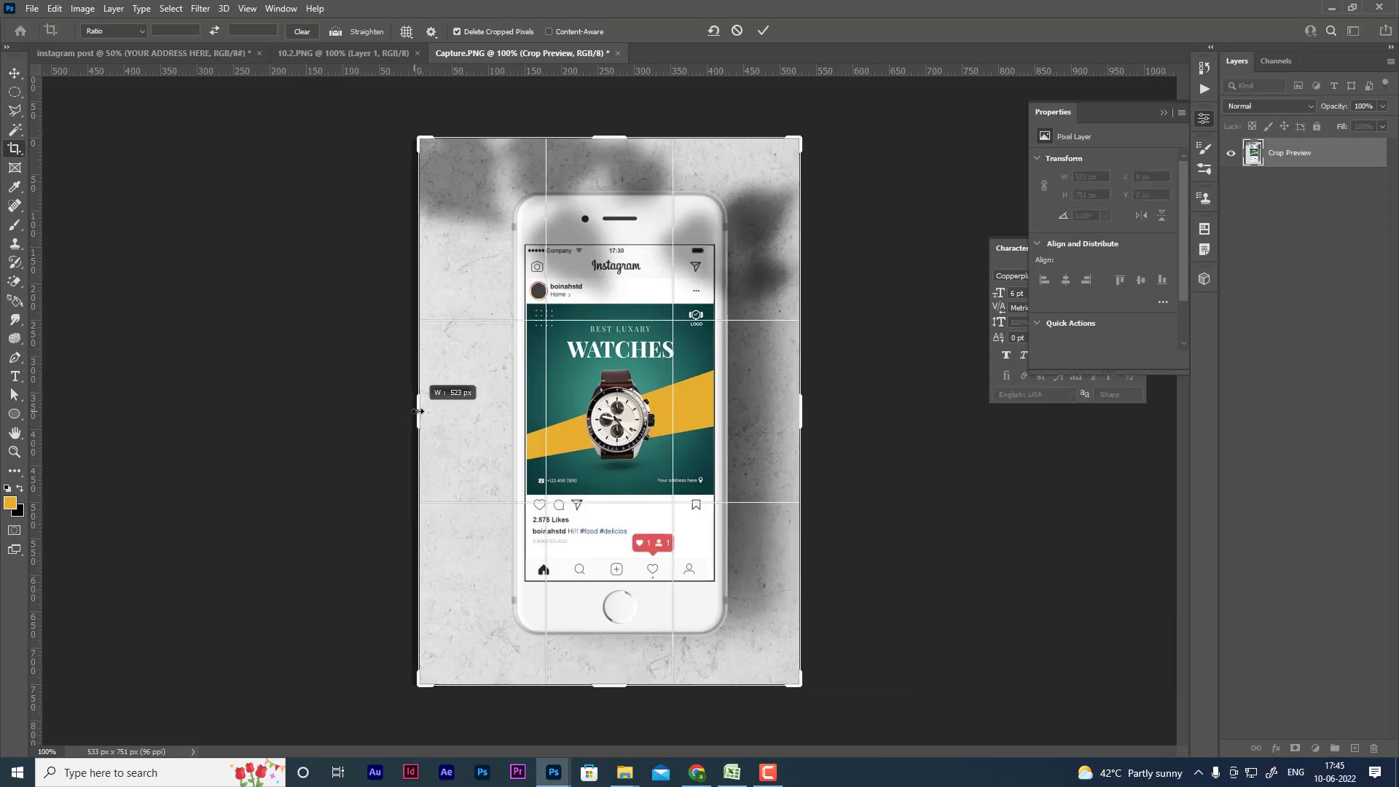
pyautogui.press('Return')
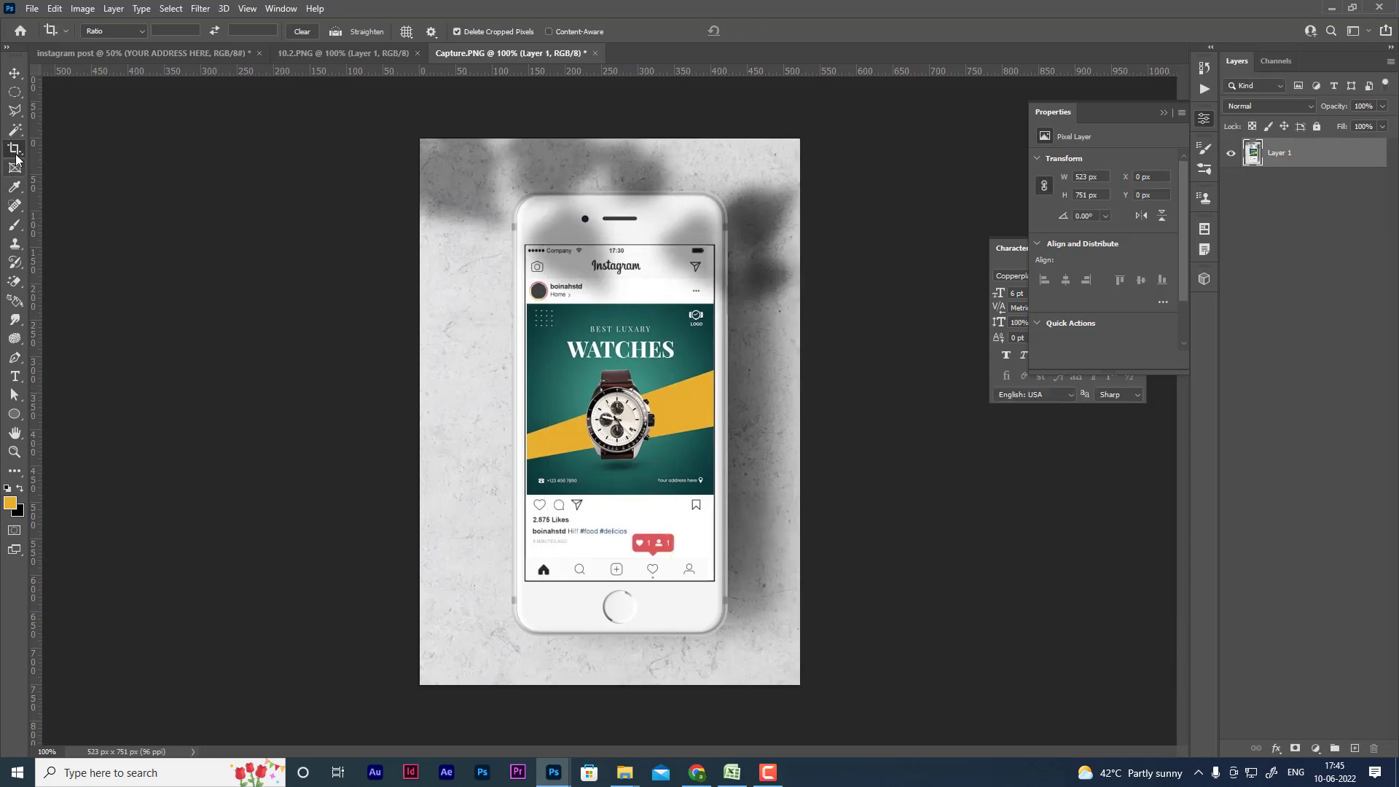
# Step: Polygonal-lasso the phone screen's four post-area corners and mask that area out on Layer 1
pyautogui.click(16, 114)
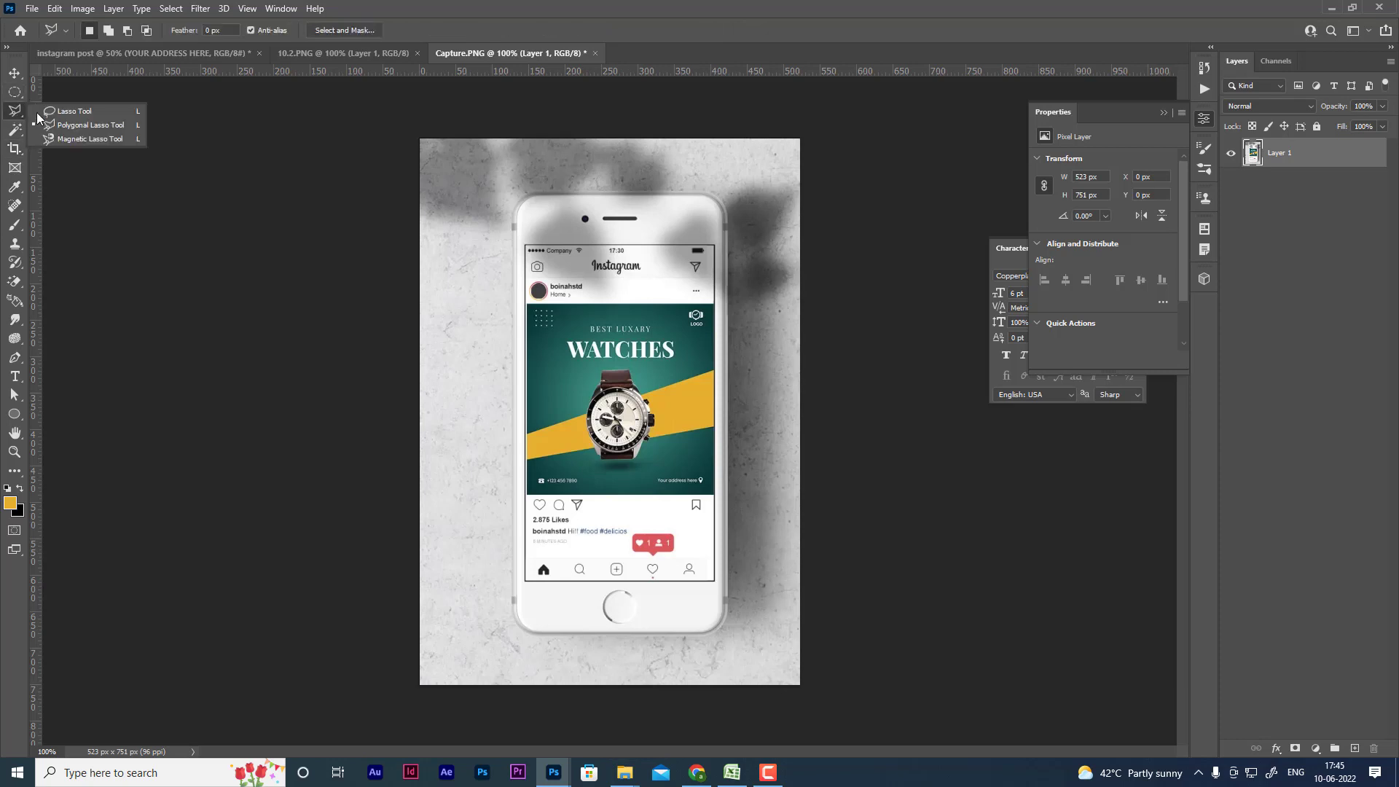
pyautogui.click(58, 125)
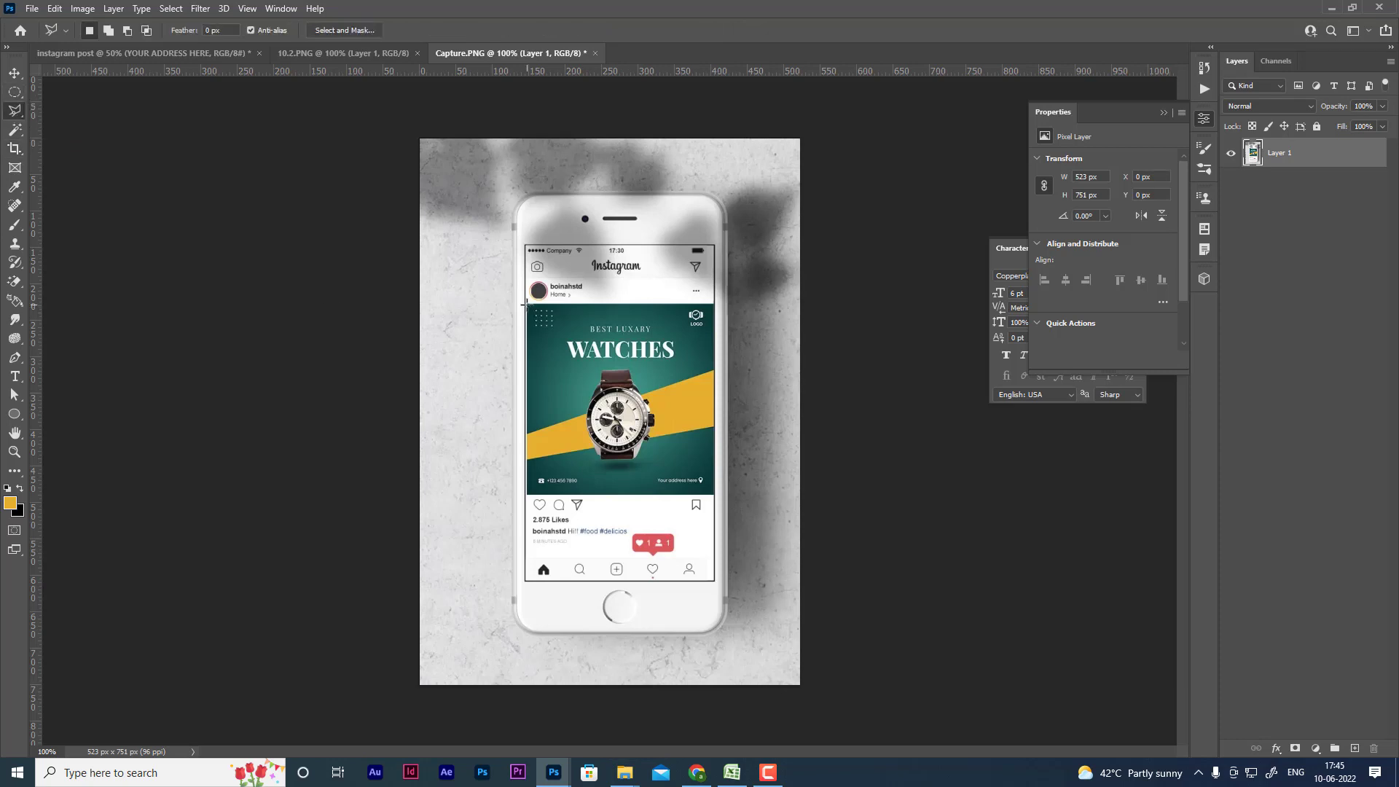
pyautogui.rightClick(25, 117)
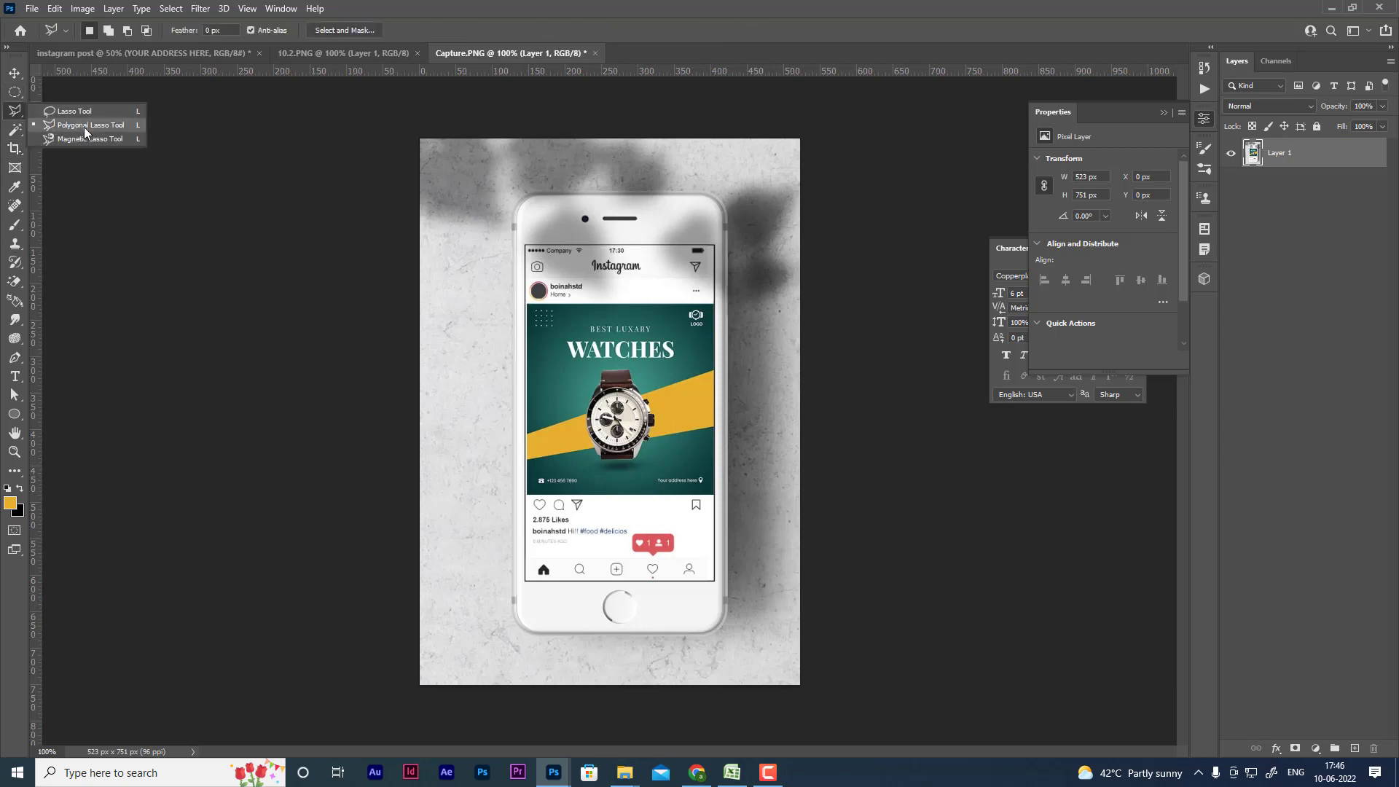
pyautogui.click(83, 127)
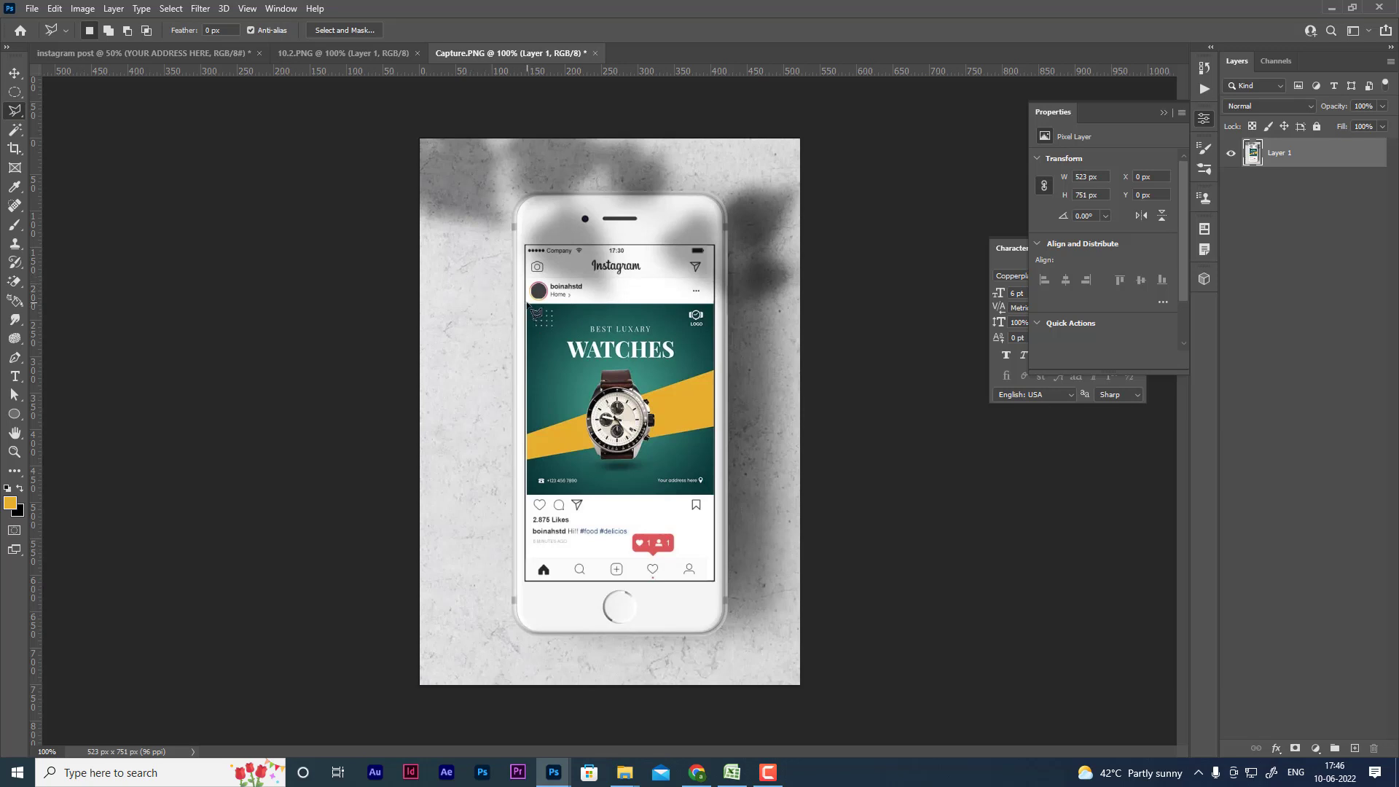
pyautogui.click(528, 496)
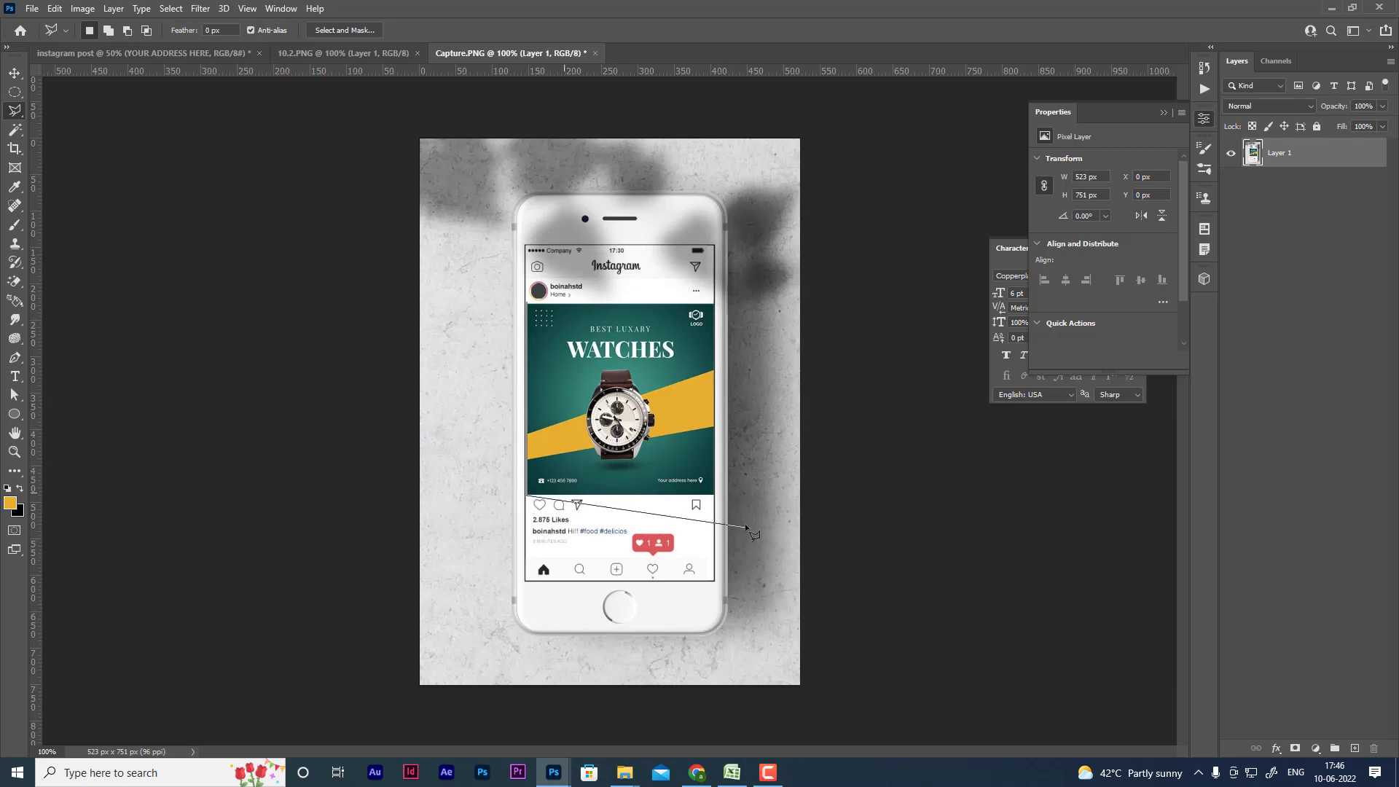
pyautogui.click(714, 495)
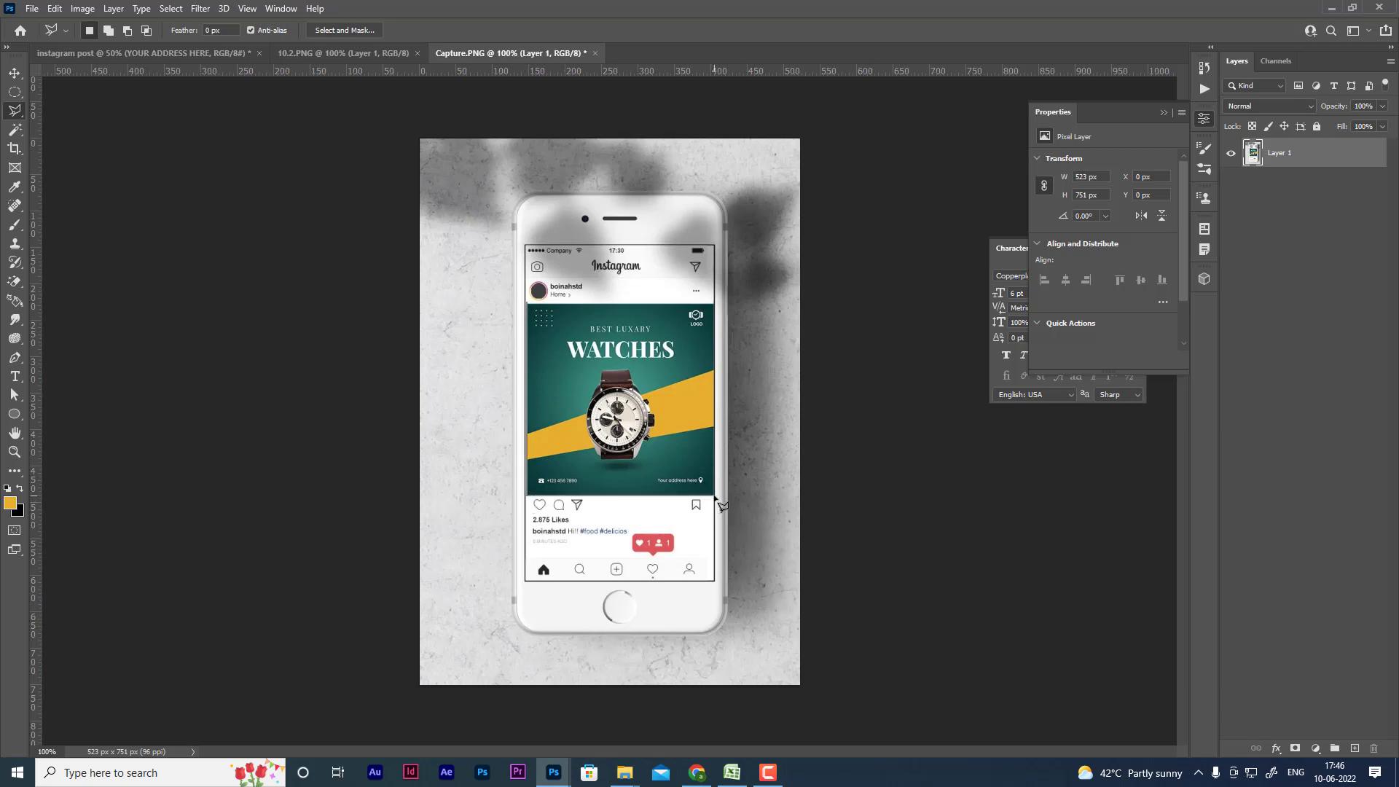
pyautogui.click(715, 303)
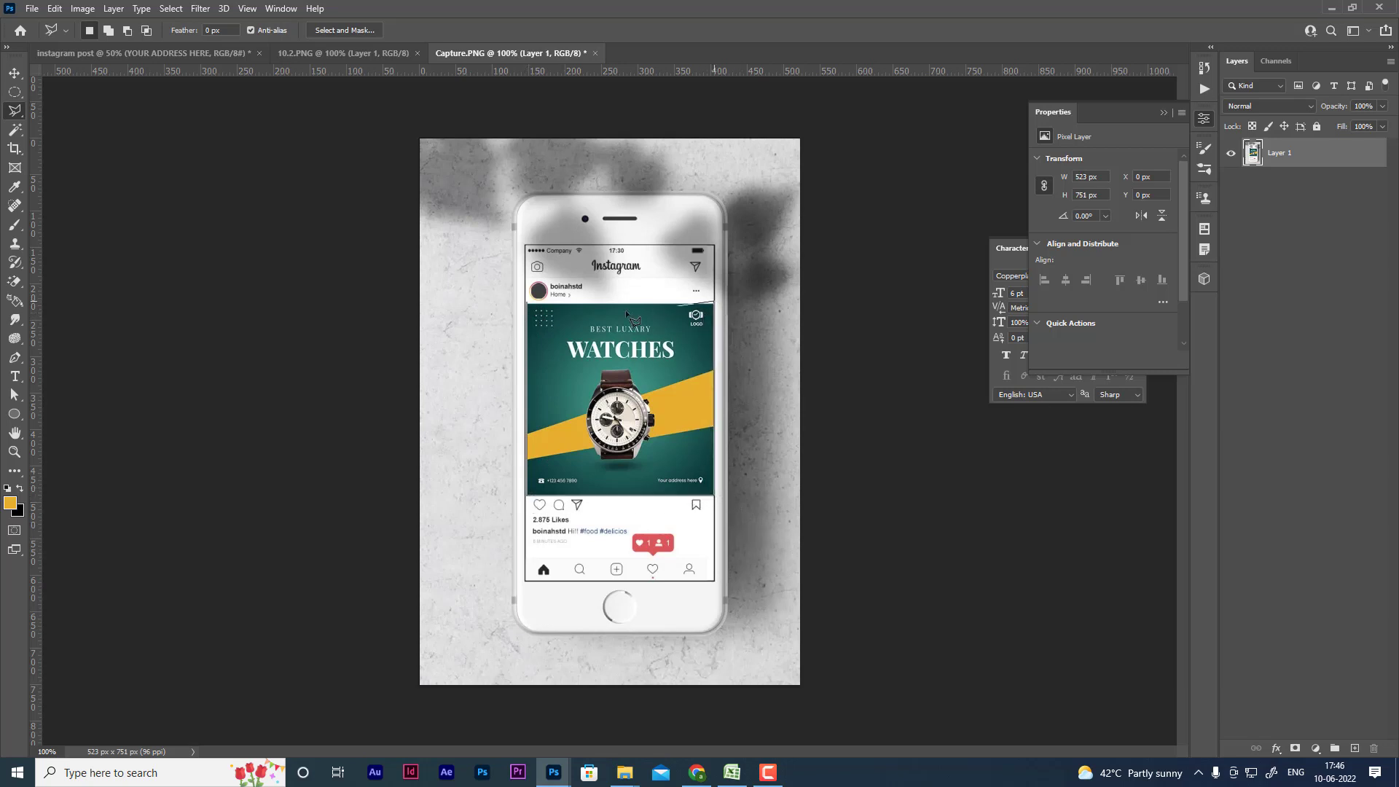
pyautogui.doubleClick(530, 305)
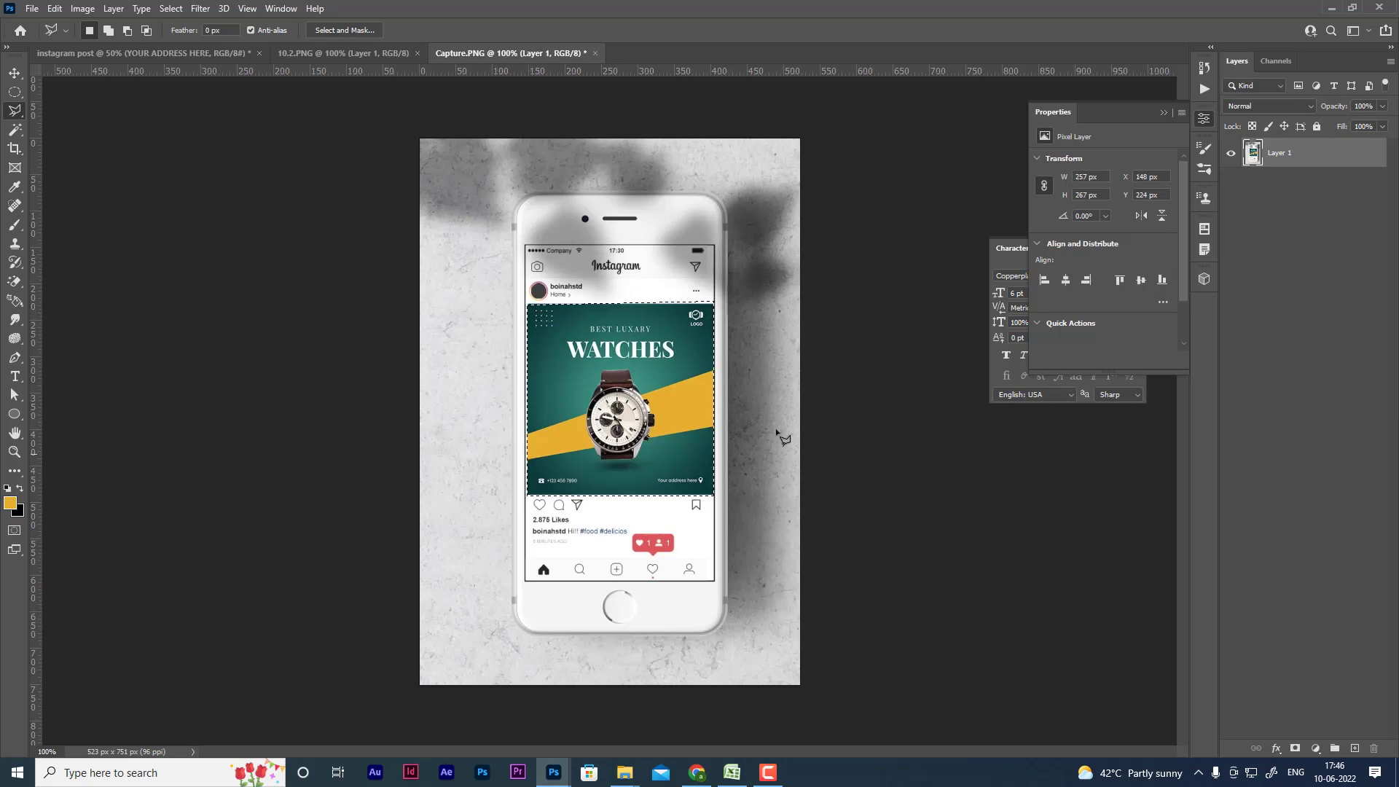
pyautogui.keyDown('alt'); pyautogui.click(1295, 748); pyautogui.keyUp('alt')
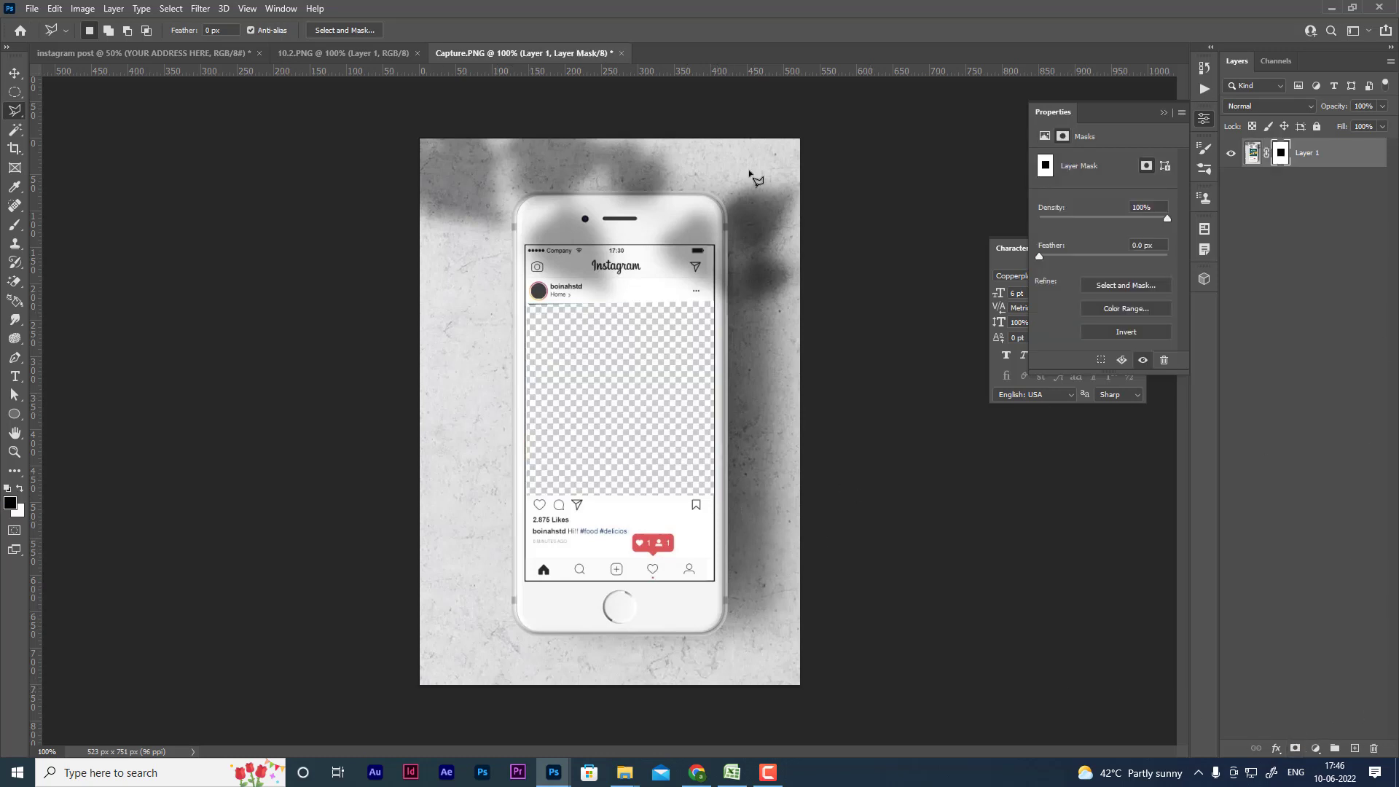
# Step: In the instagram post, unlock Background, select every layer, and group them with Ctrl+G
pyautogui.click(132, 54)
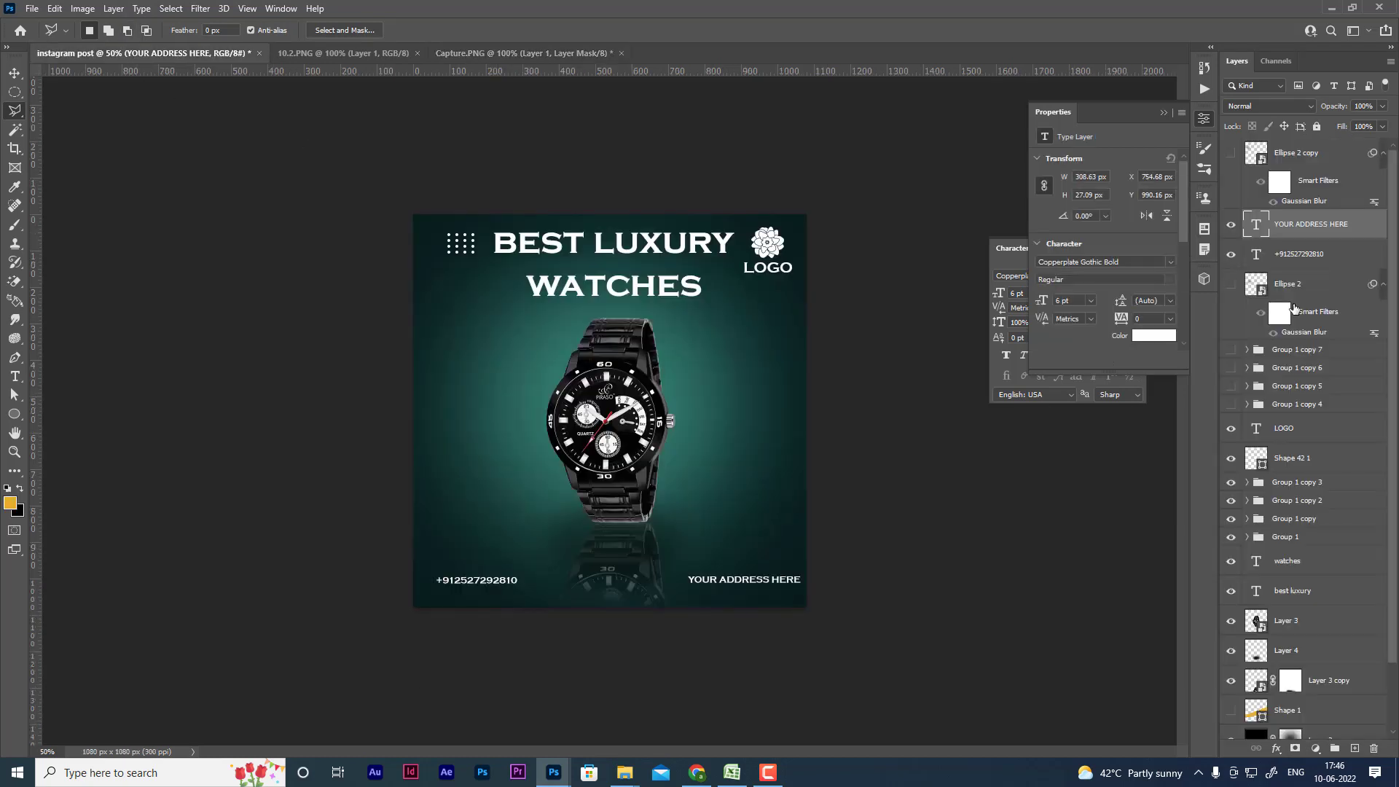
pyautogui.scroll(-1, 1316, 220)
pyautogui.scroll(1, 1316, 220)
pyautogui.scroll(-2, 1314, 244)
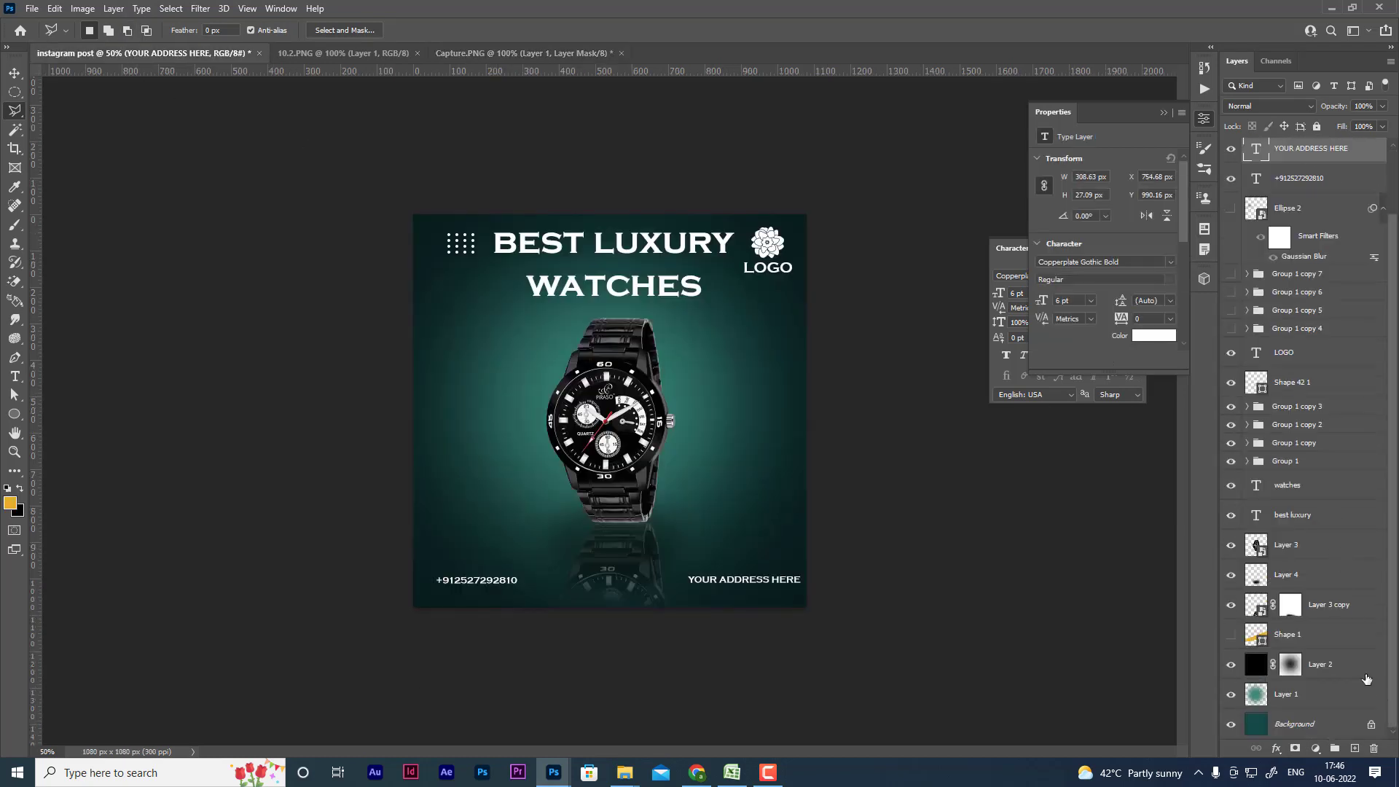
pyautogui.doubleClick(1301, 721)
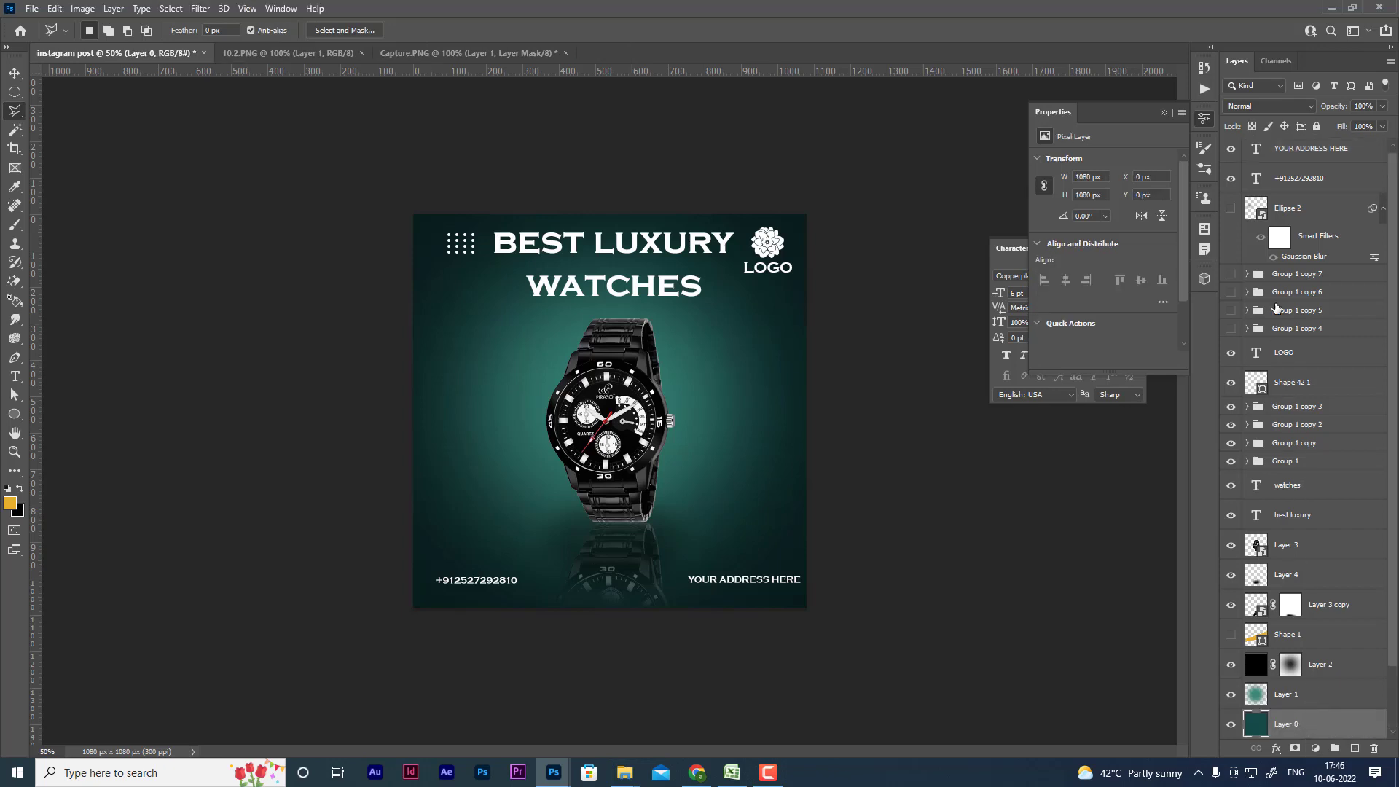
pyautogui.scroll(2, 1297, 182)
pyautogui.click(1288, 154)
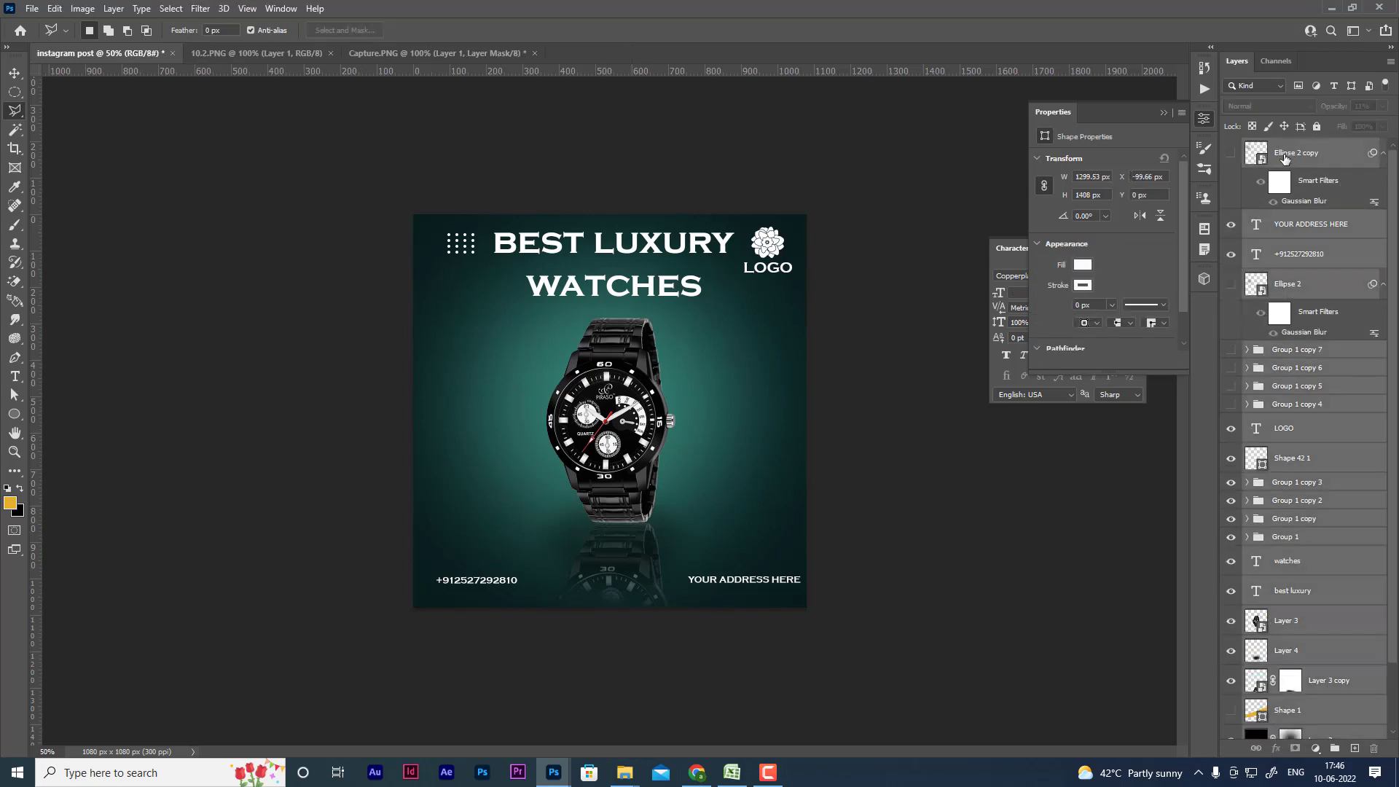
pyautogui.hotkey('ctrl', 'g')
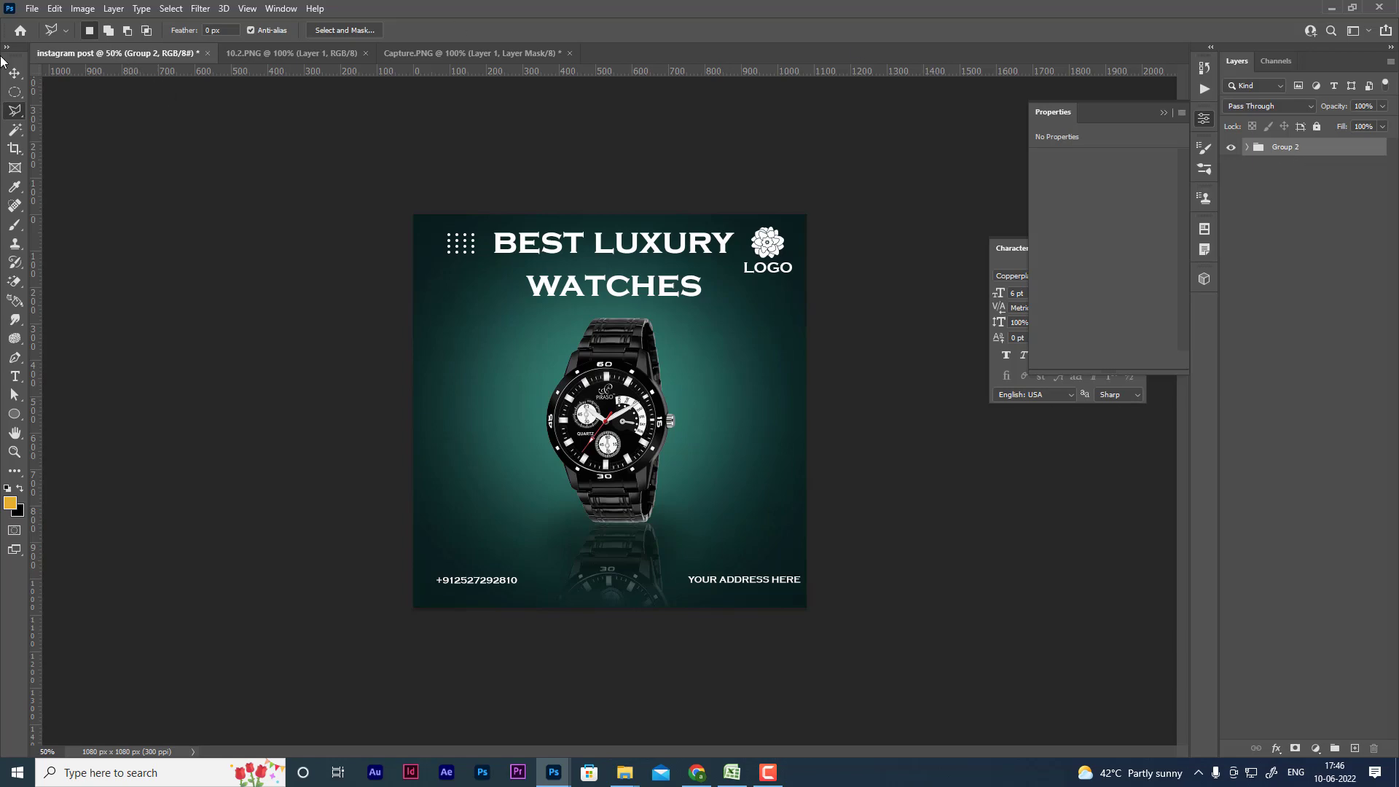
# Step: Float the watch post window and drag Group 2 into the Capture.PNG mockup
pyautogui.click(15, 73)
pyautogui.moveTo(117, 54)
pyautogui.mouseDown()
pyautogui.moveTo(524, 138)
pyautogui.moveTo(594, 130)
pyautogui.mouseUp()
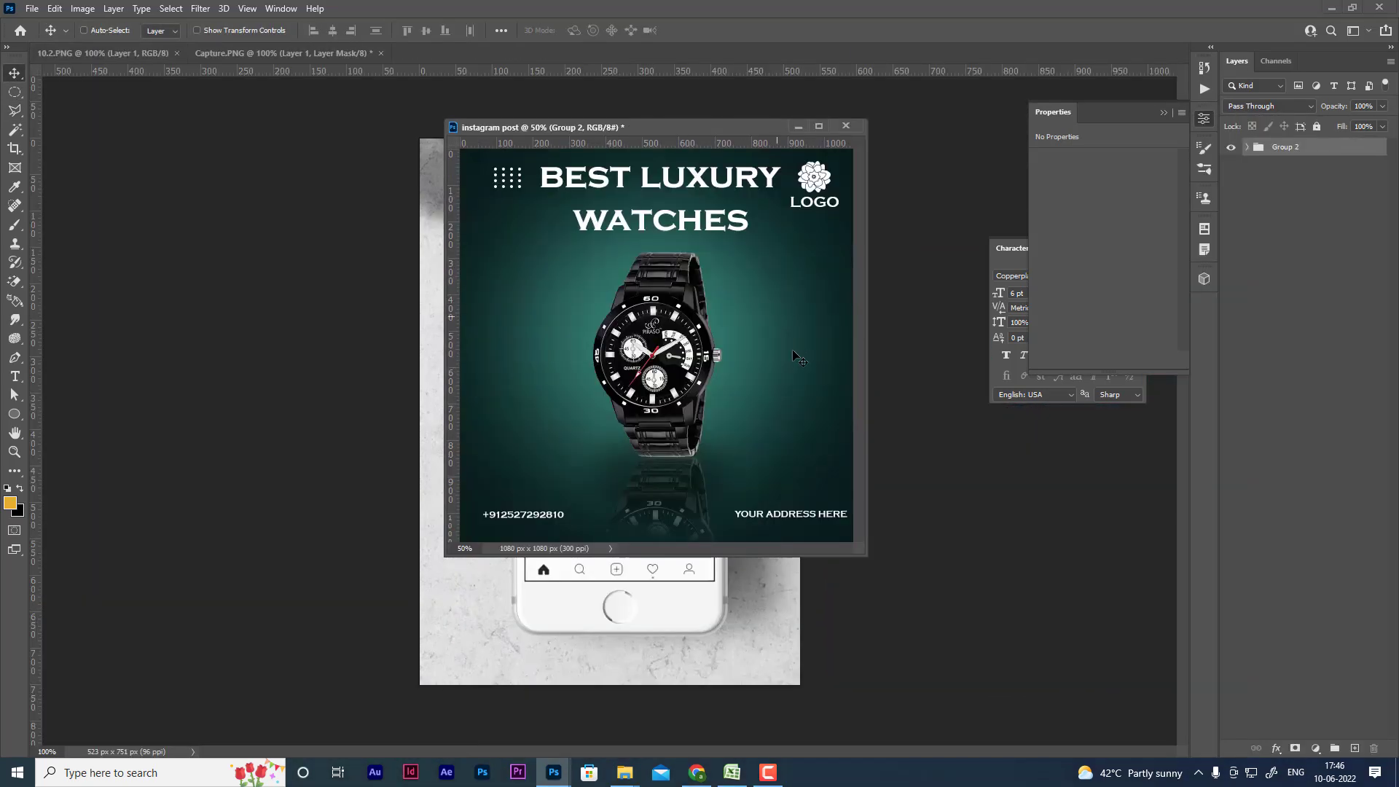
pyautogui.moveTo(737, 319); pyautogui.dragTo(706, 326)
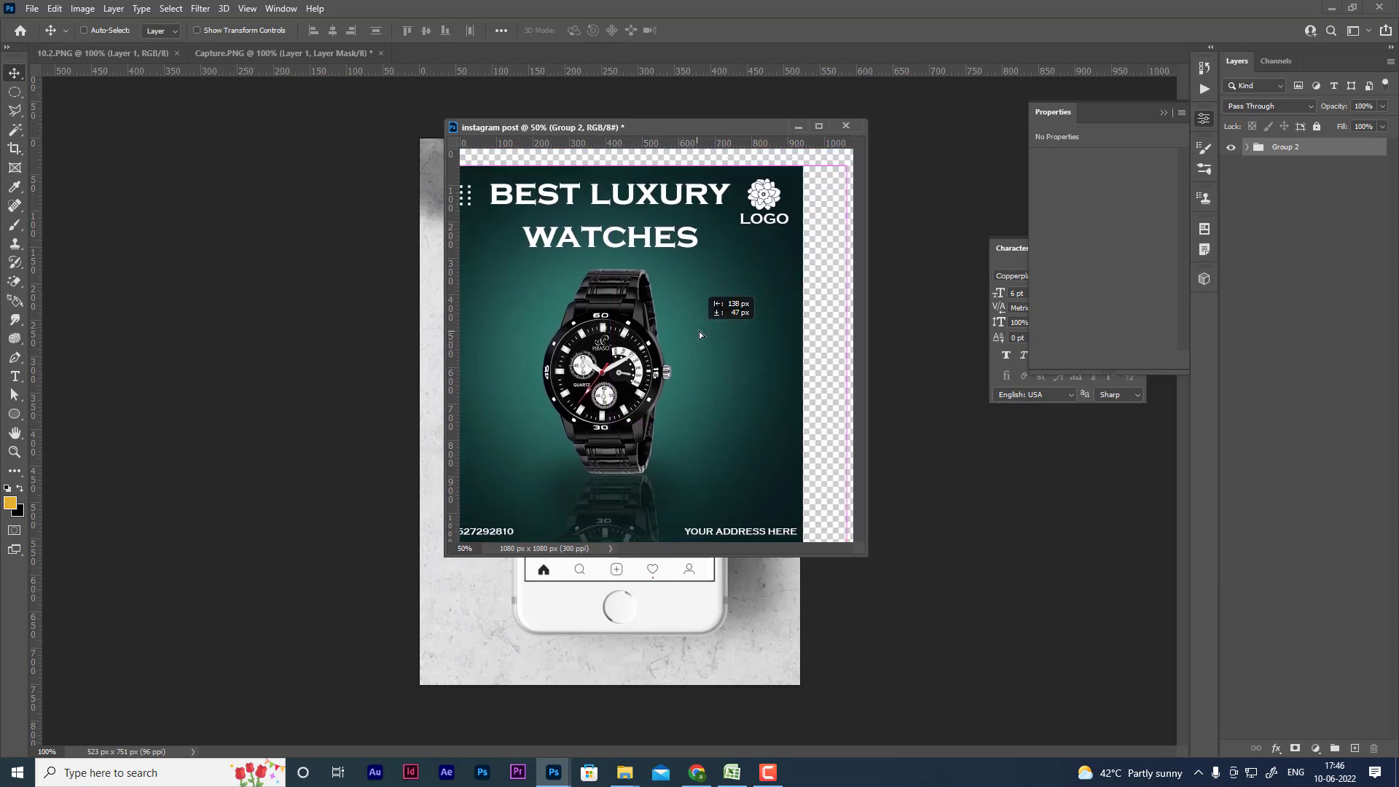
pyautogui.hotkey('ctrl', 'z')
pyautogui.moveTo(657, 125); pyautogui.dragTo(218, 43)
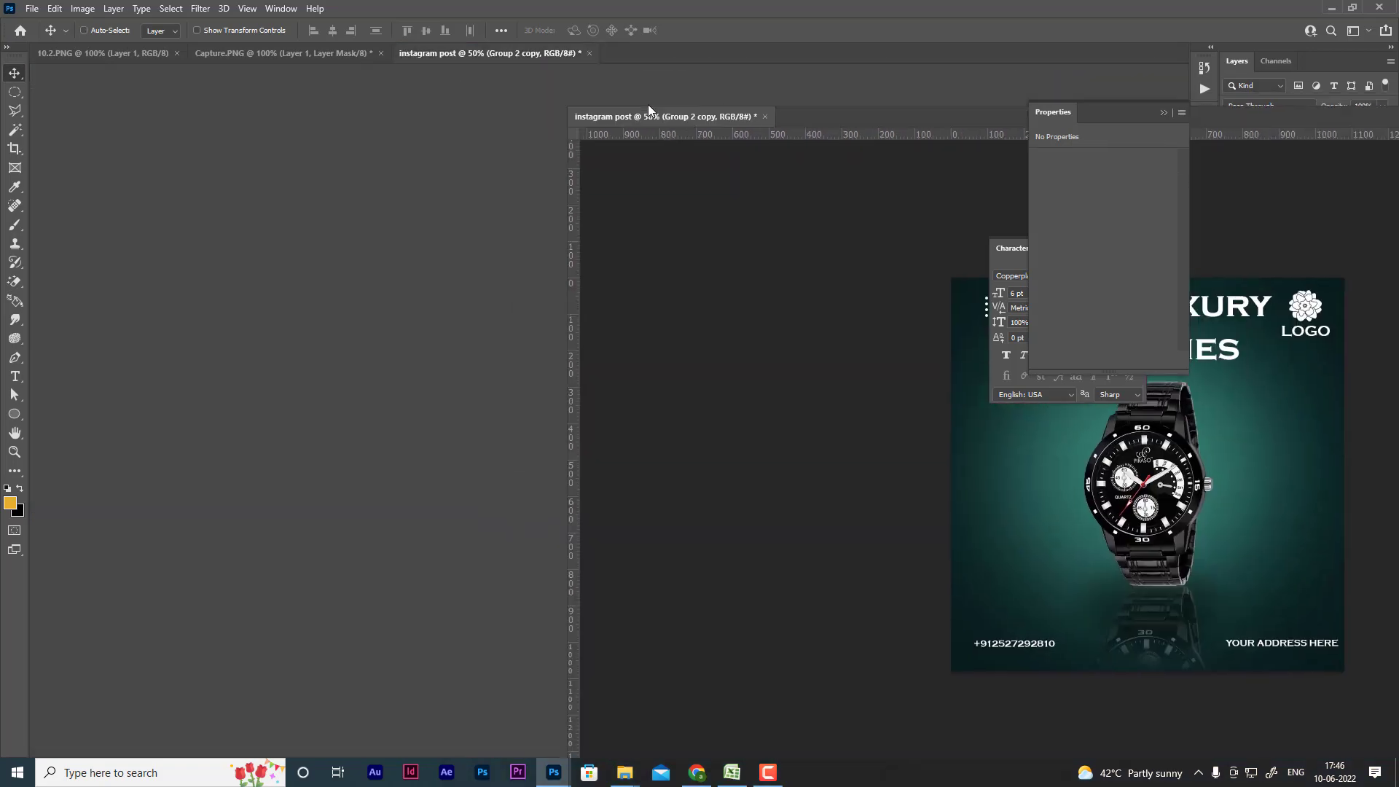
pyautogui.moveTo(466, 59); pyautogui.dragTo(663, 95)
pyautogui.moveTo(807, 348); pyautogui.dragTo(558, 481)
# Step: Convert the Group 2 copy layer to a smart object and begin scaling it down
pyautogui.click(941, 95)
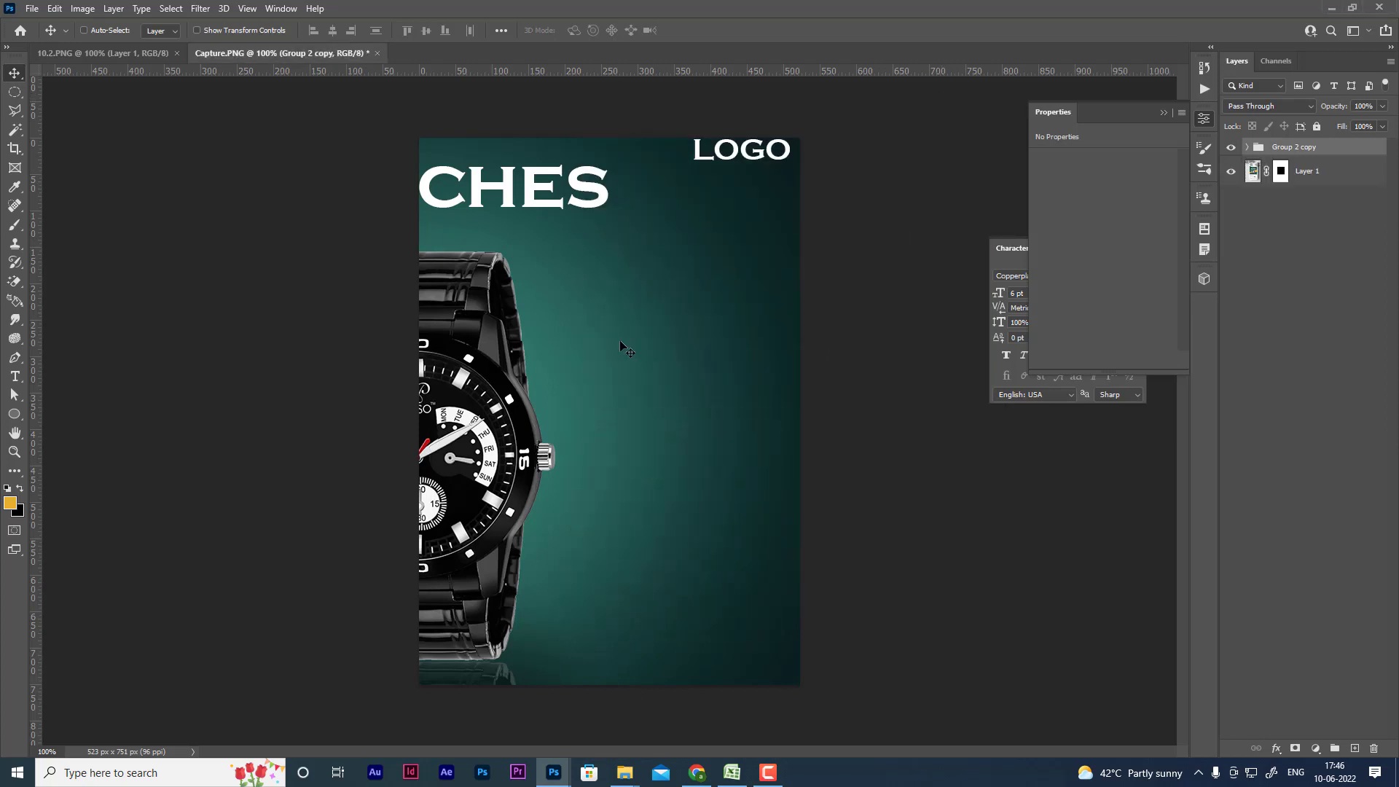
pyautogui.rightClick(1341, 152)
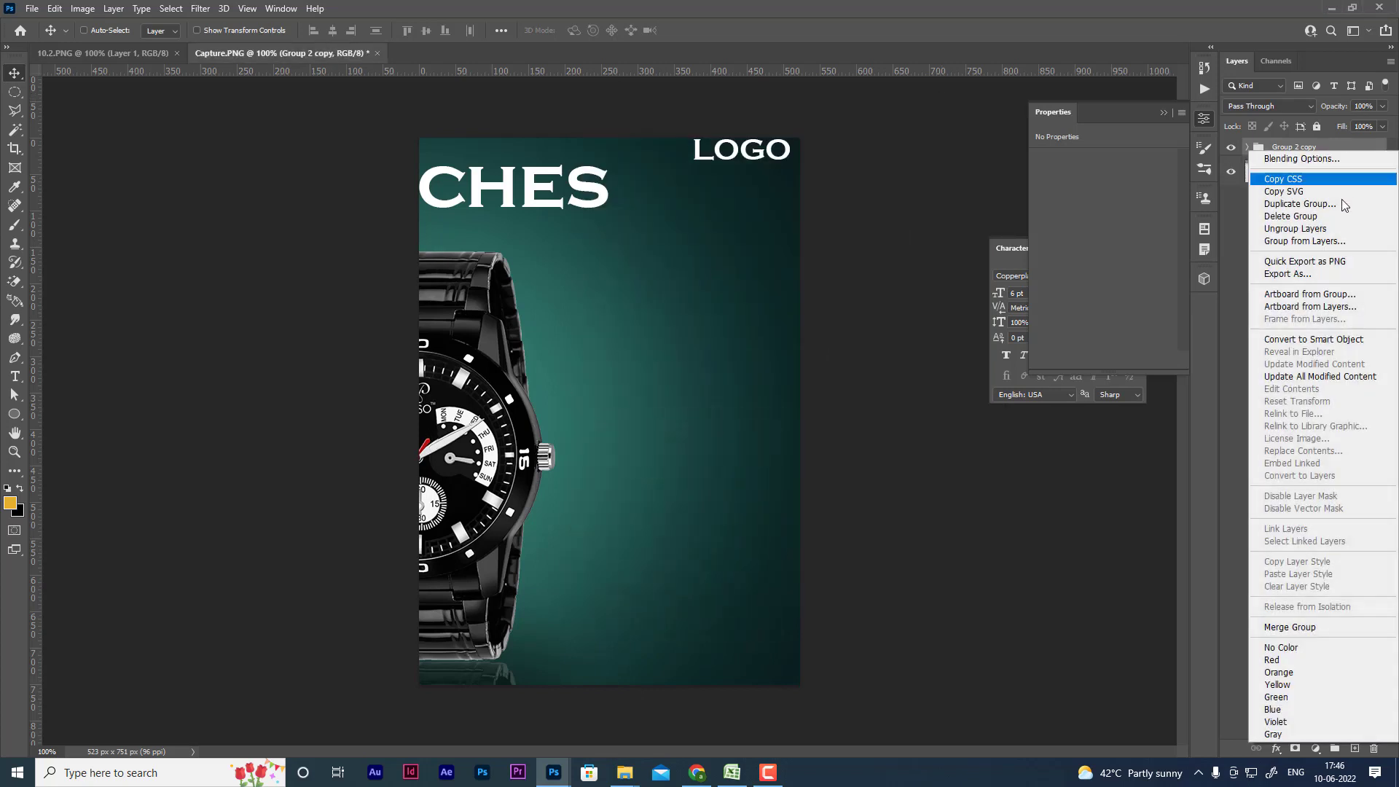
pyautogui.click(1303, 340)
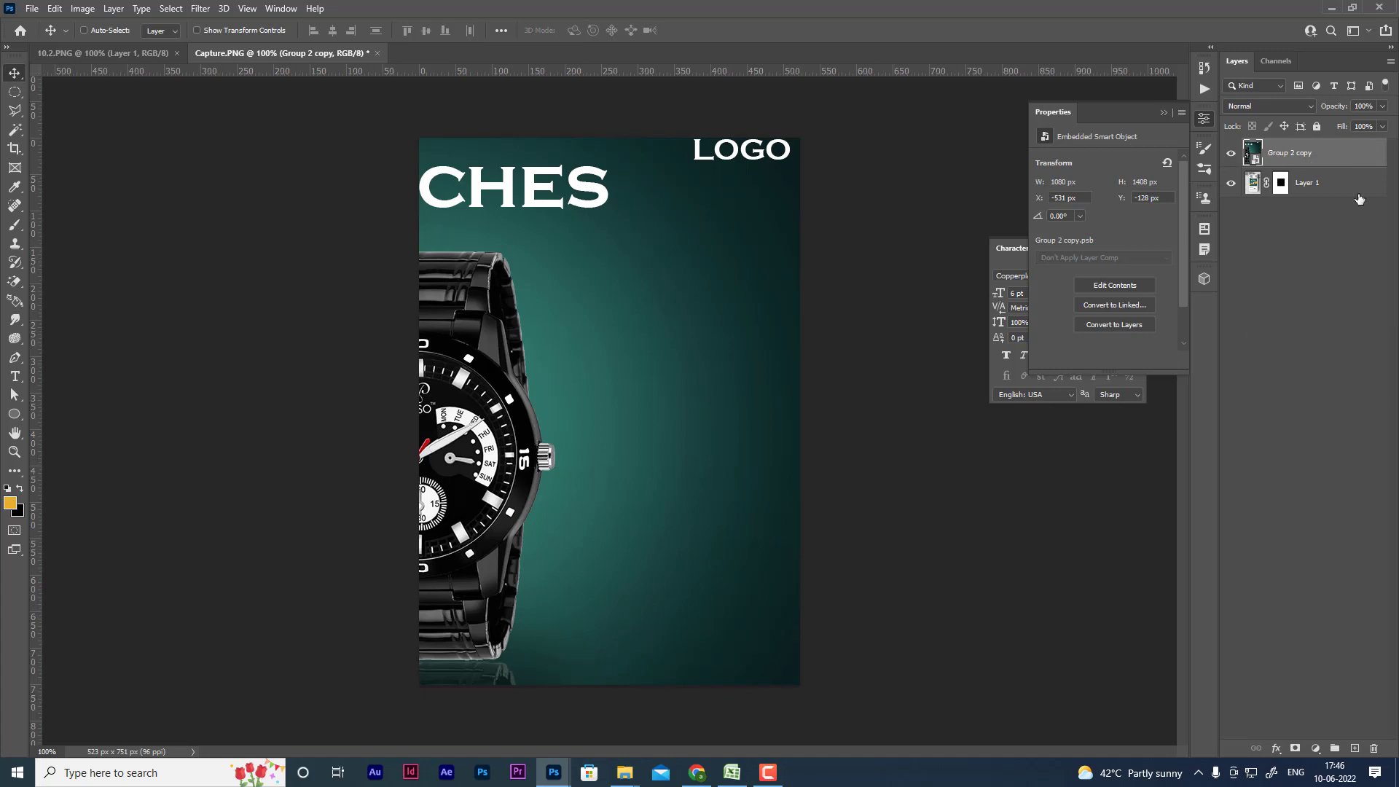
pyautogui.hotkey('ctrl', 't')
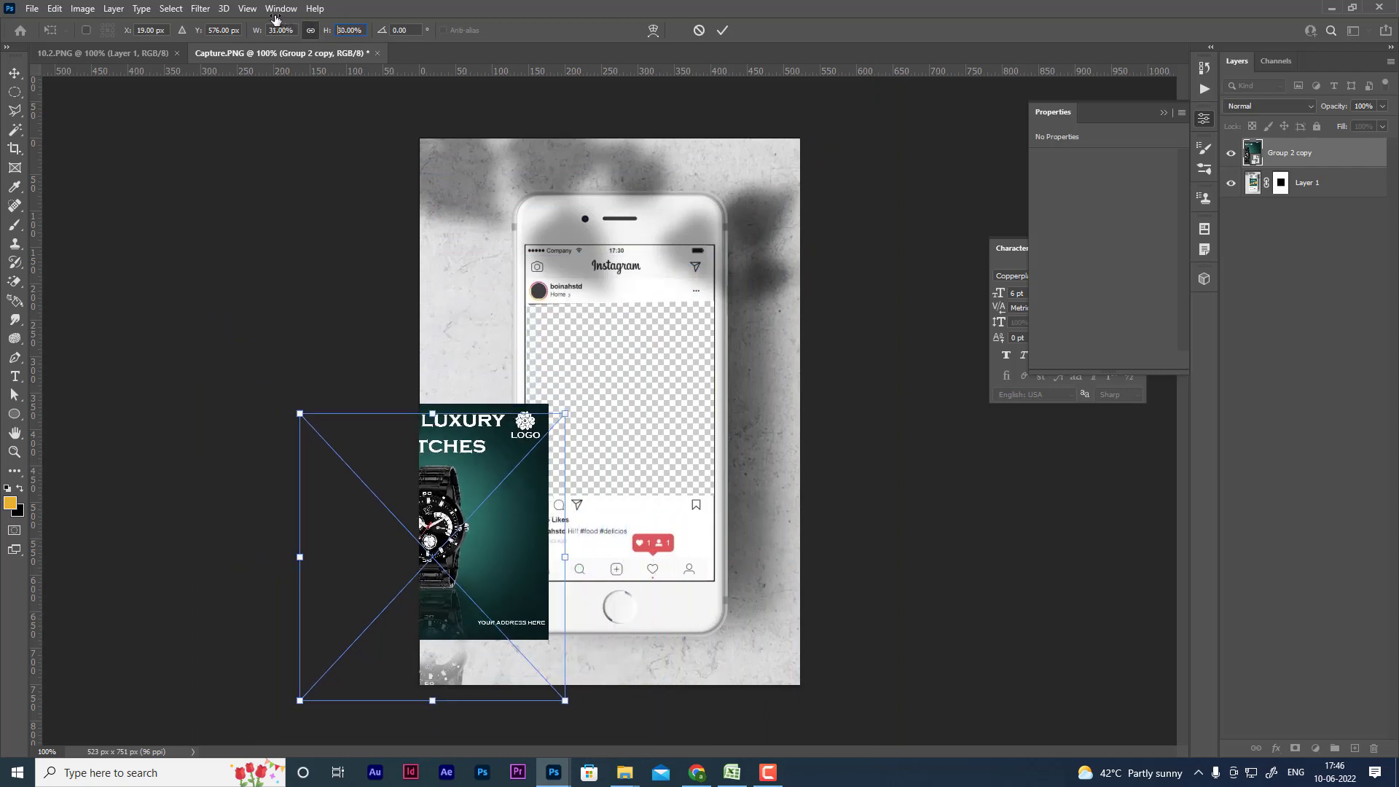
# Step: Scale the watch post to 25%, align it over the phone screen, and move it beneath the phone layer
pyautogui.moveTo(328, 34); pyautogui.dragTo(276, 34)
pyautogui.moveTo(463, 460); pyautogui.dragTo(662, 337)
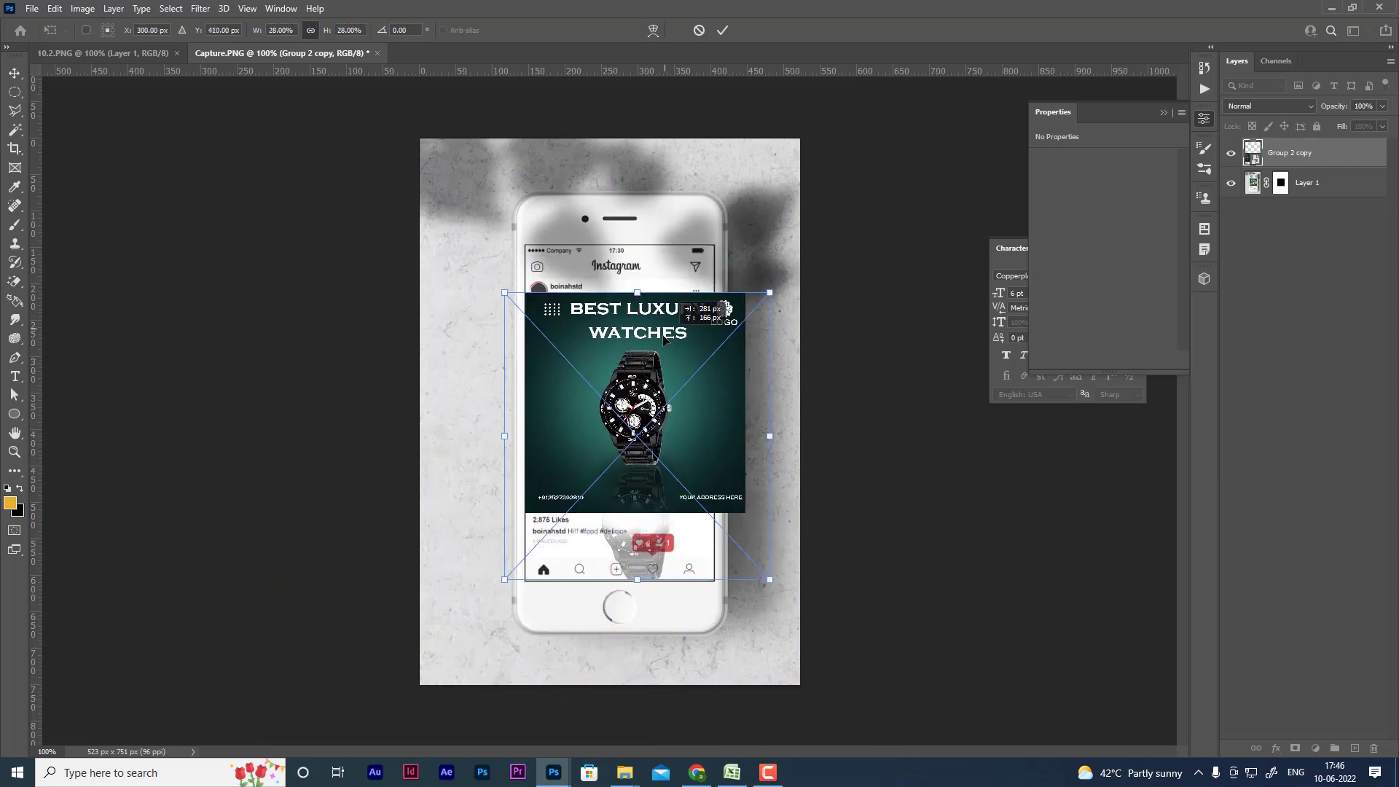
pyautogui.moveTo(325, 31); pyautogui.dragTo(311, 31)
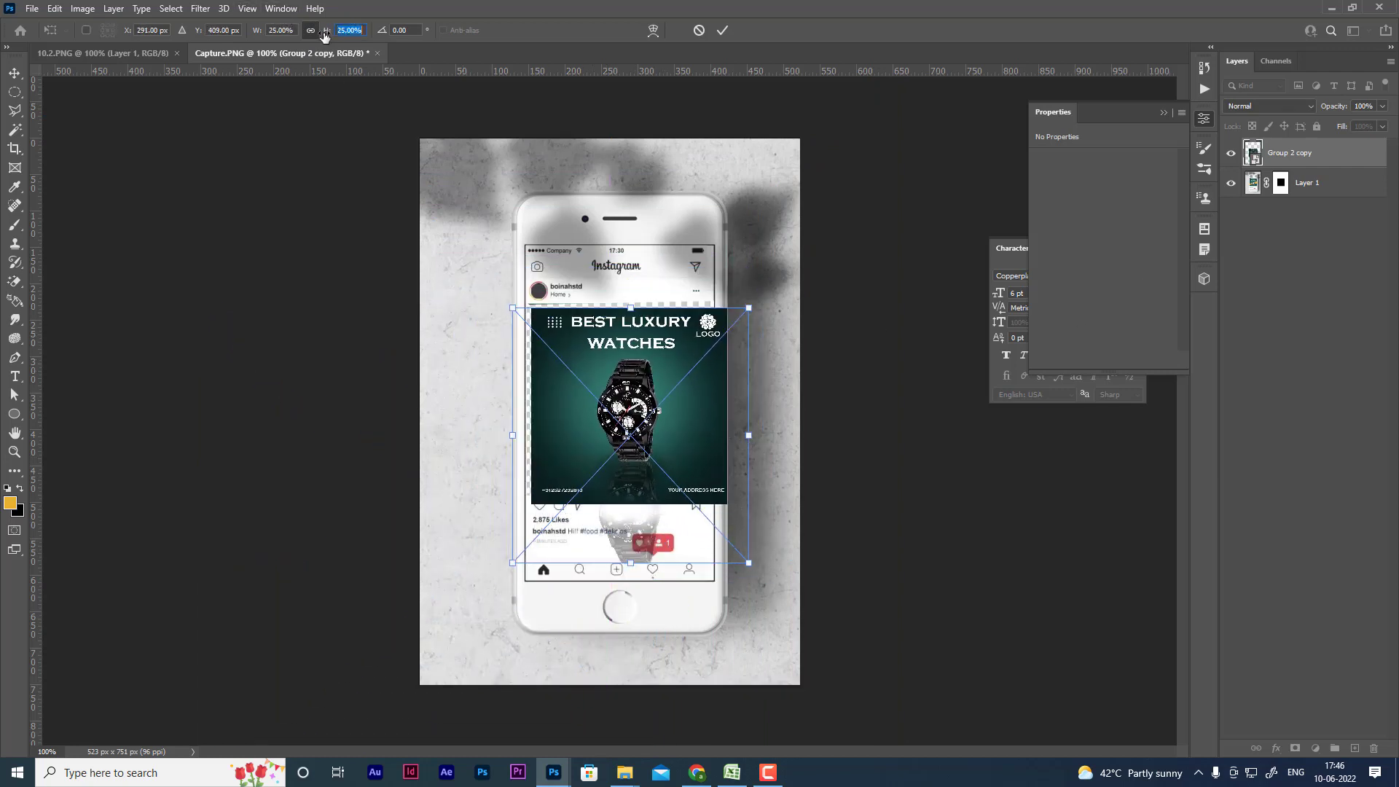
pyautogui.moveTo(664, 386); pyautogui.dragTo(655, 379)
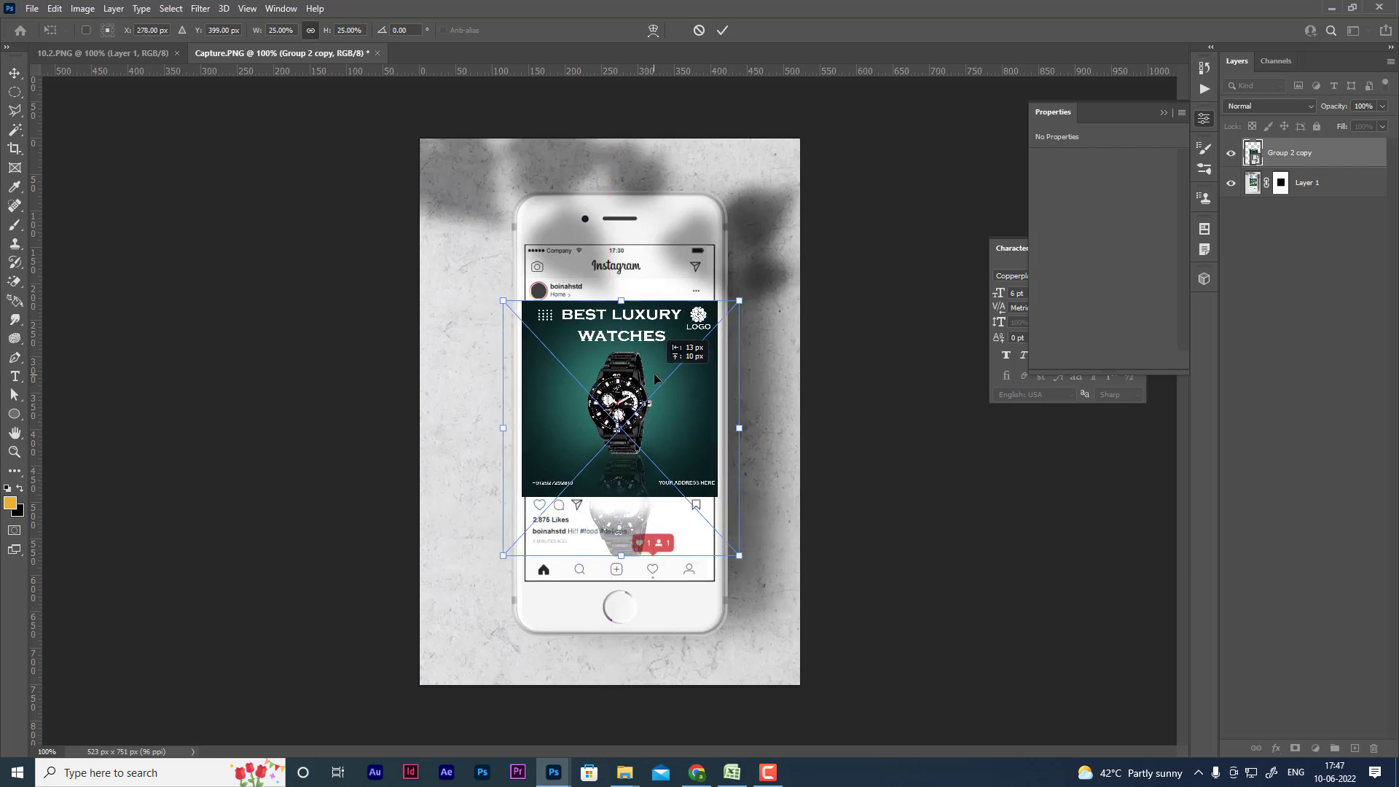
pyautogui.hotkey('ctrl', '[')
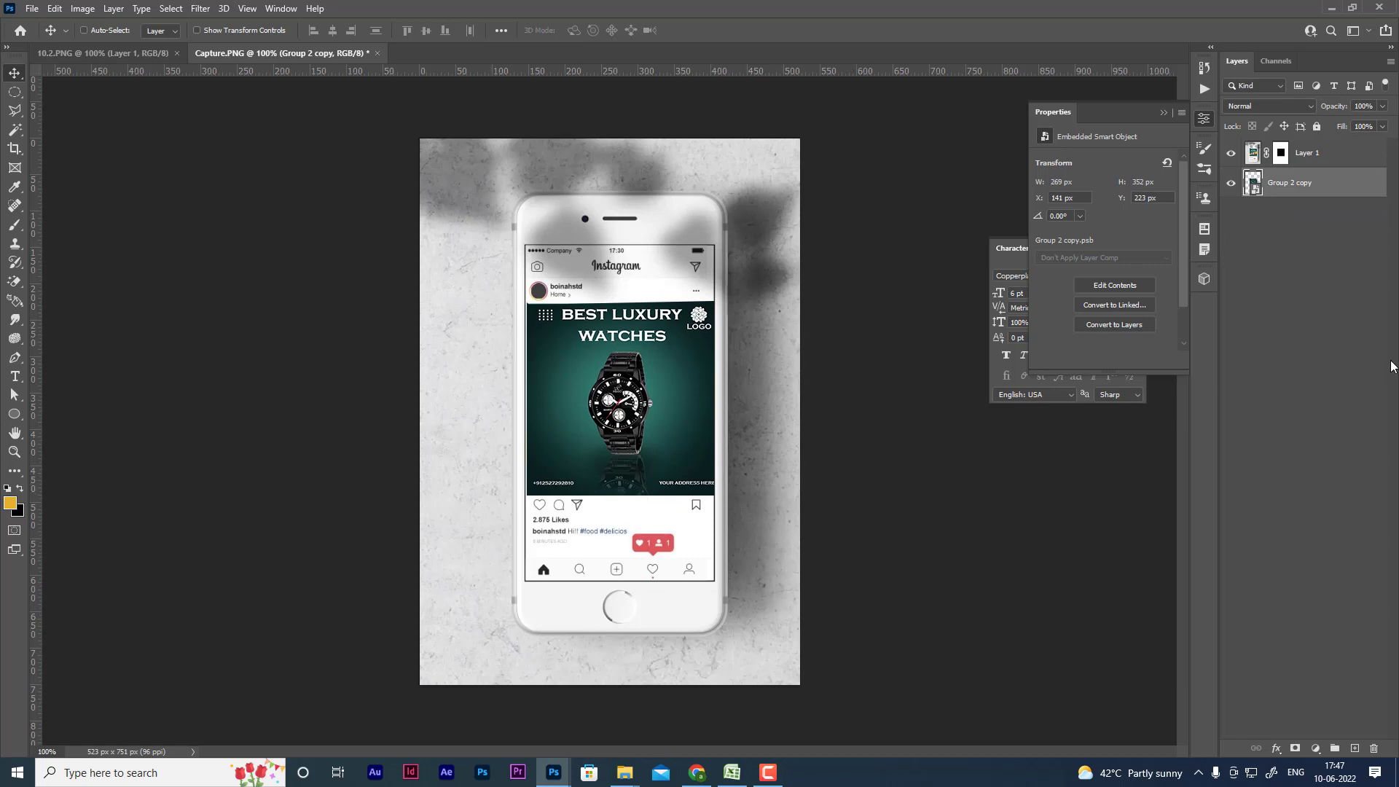
# Step: Rescale the watch post with linked width and height to about 26.44% inside the phone screen
pyautogui.hotkey('ctrl', 't')
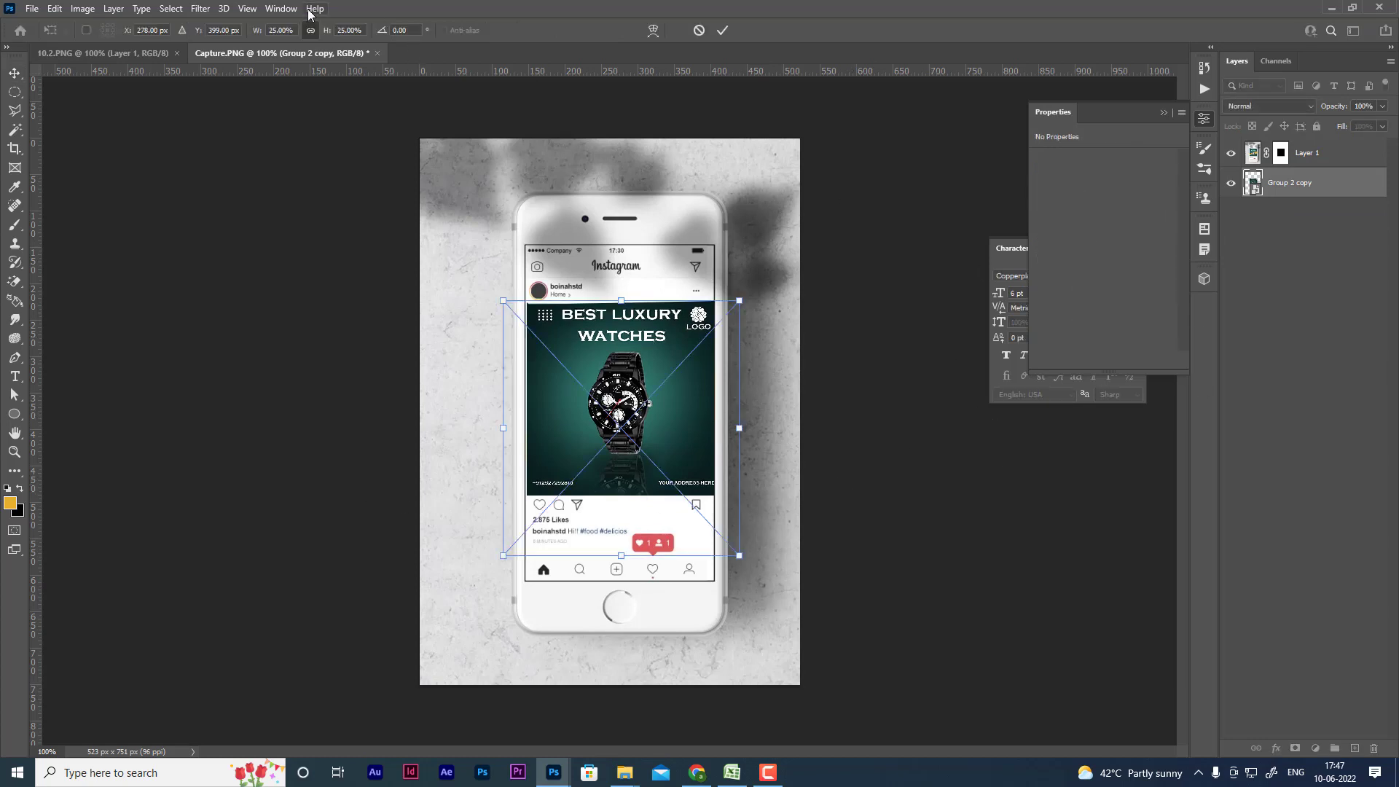
pyautogui.moveTo(326, 34); pyautogui.dragTo(318, 34)
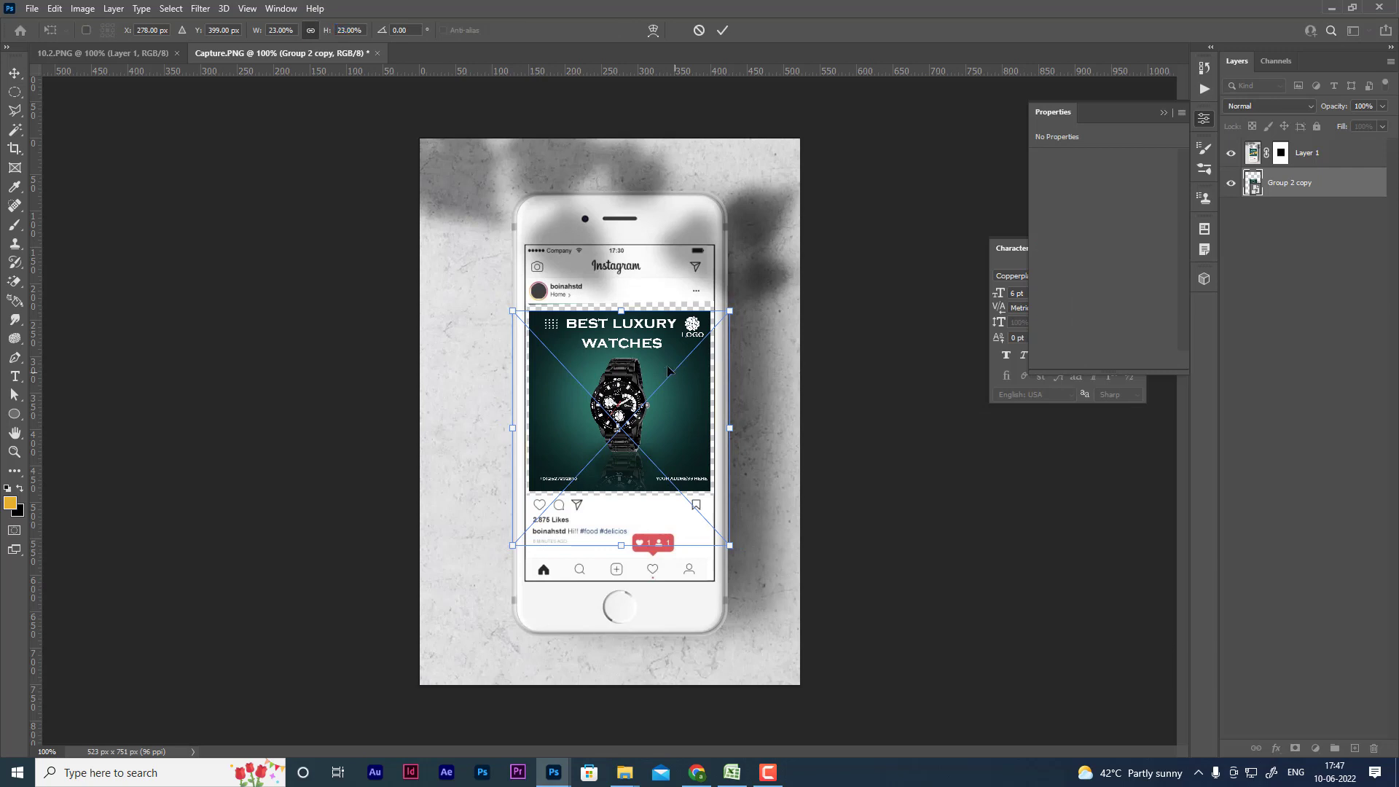
pyautogui.moveTo(649, 324); pyautogui.dragTo(650, 314)
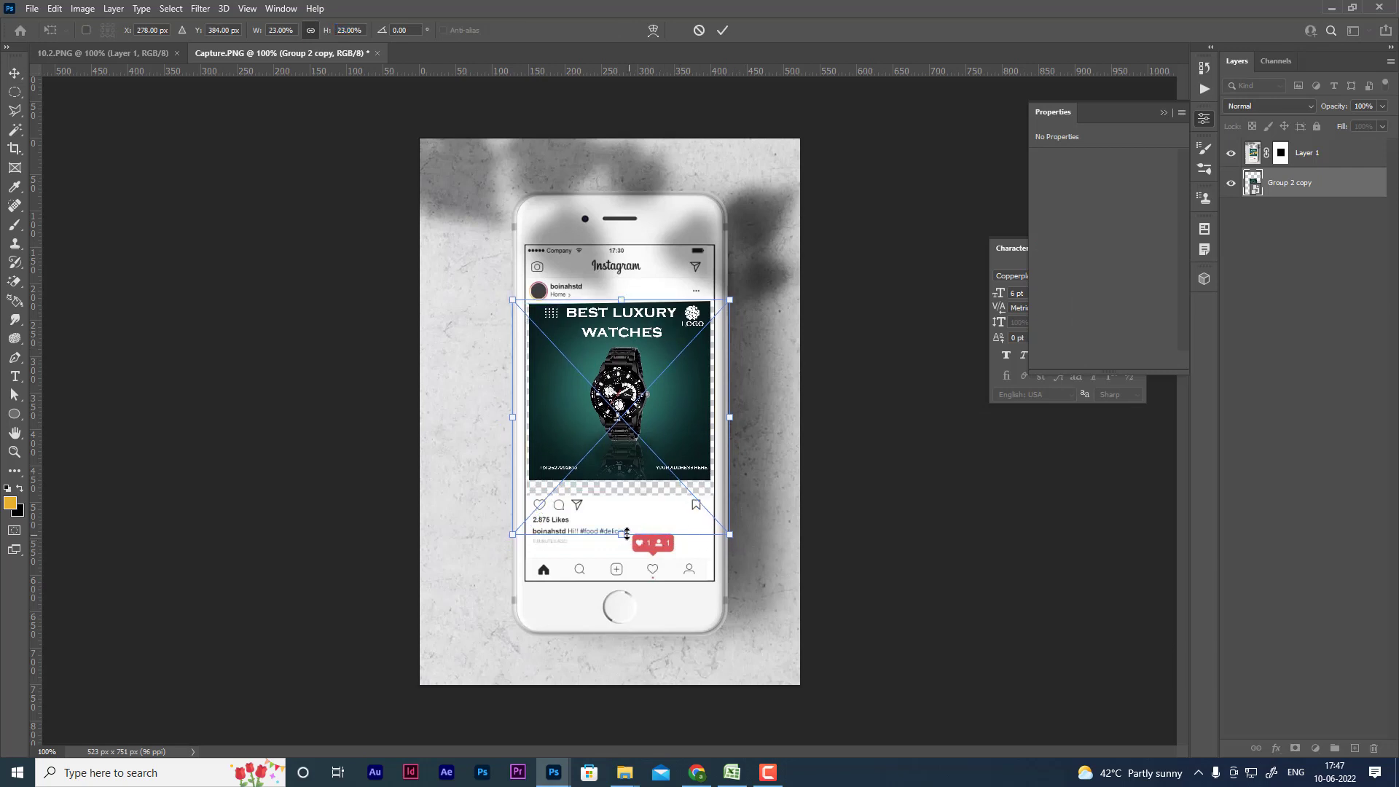
pyautogui.moveTo(623, 532); pyautogui.dragTo(623, 538)
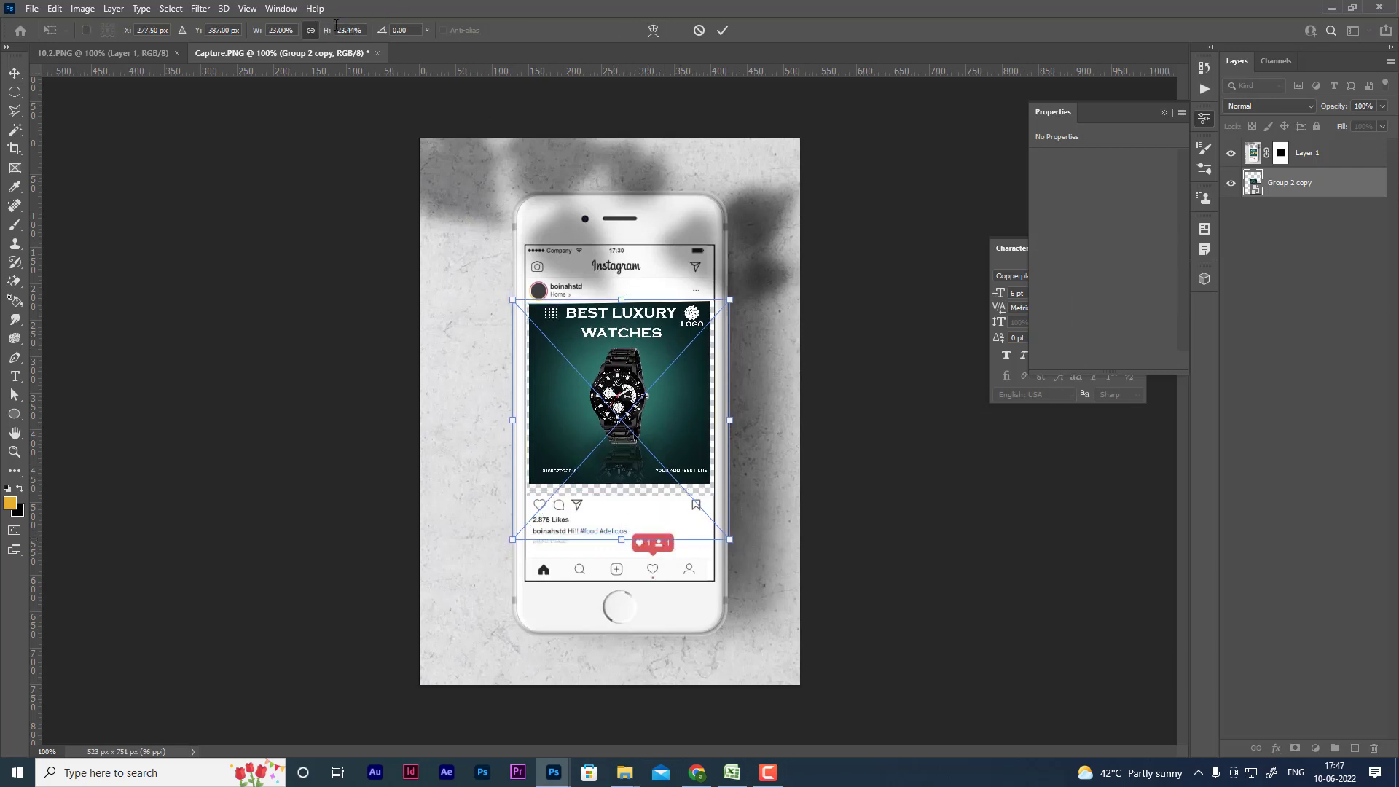
pyautogui.moveTo(327, 32); pyautogui.dragTo(330, 32)
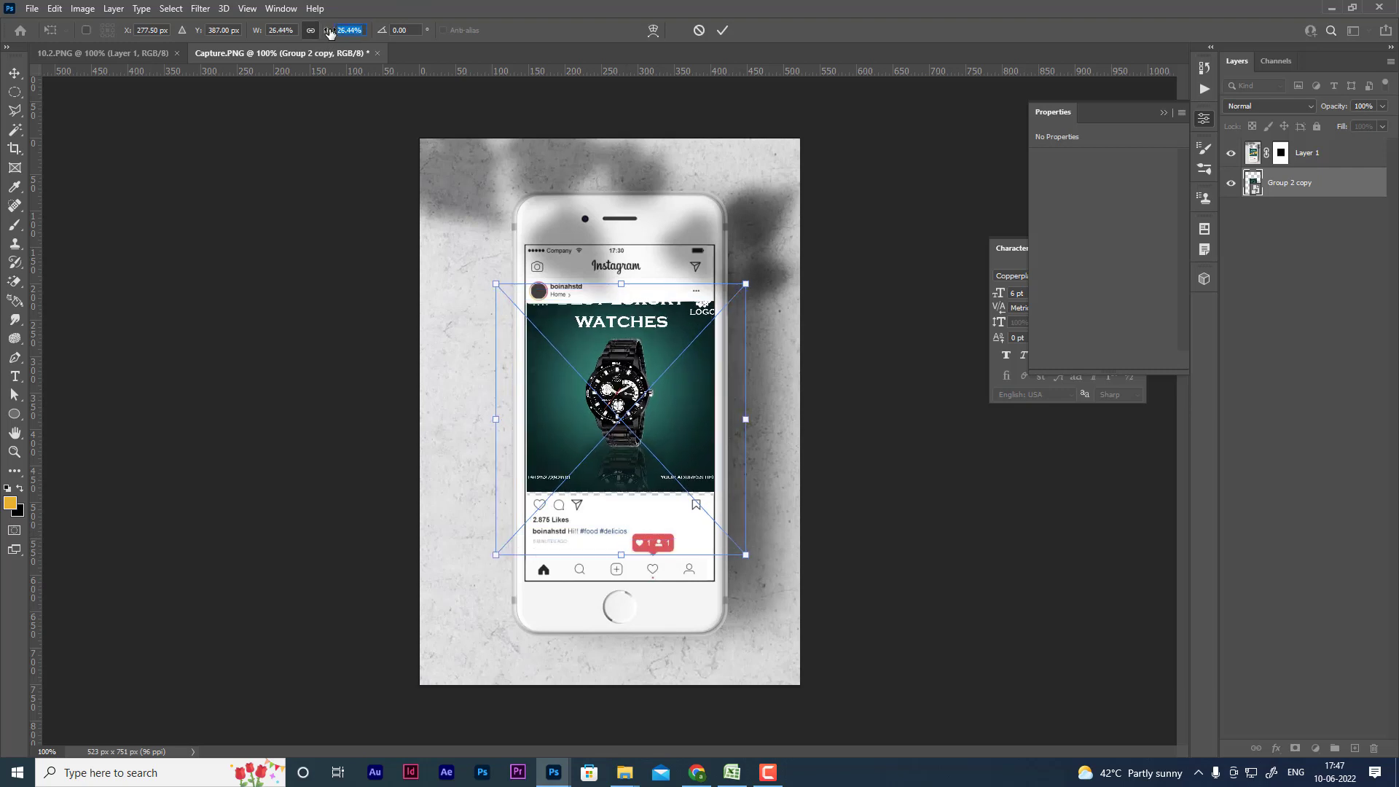
pyautogui.moveTo(642, 328); pyautogui.dragTo(644, 353)
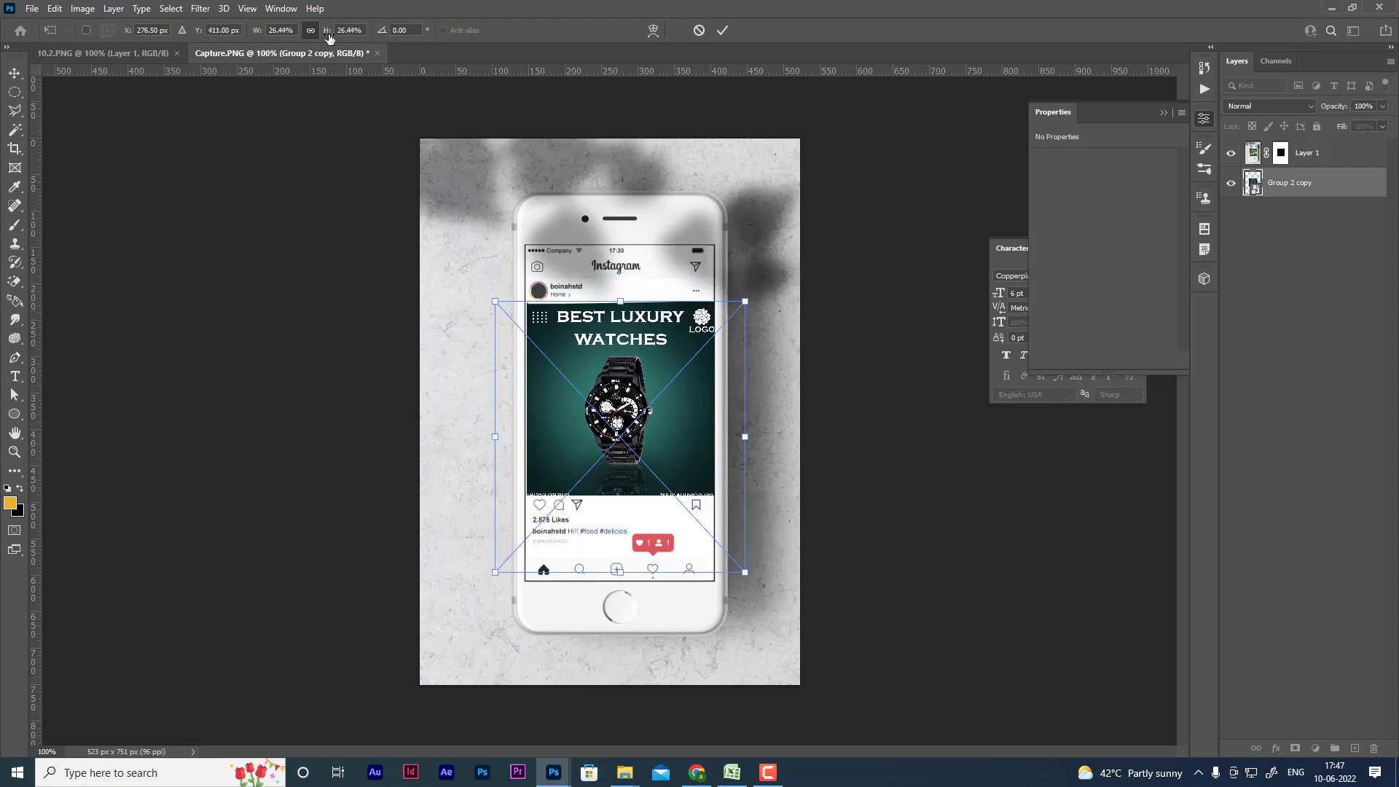
pyautogui.moveTo(328, 33); pyautogui.dragTo(324, 35)
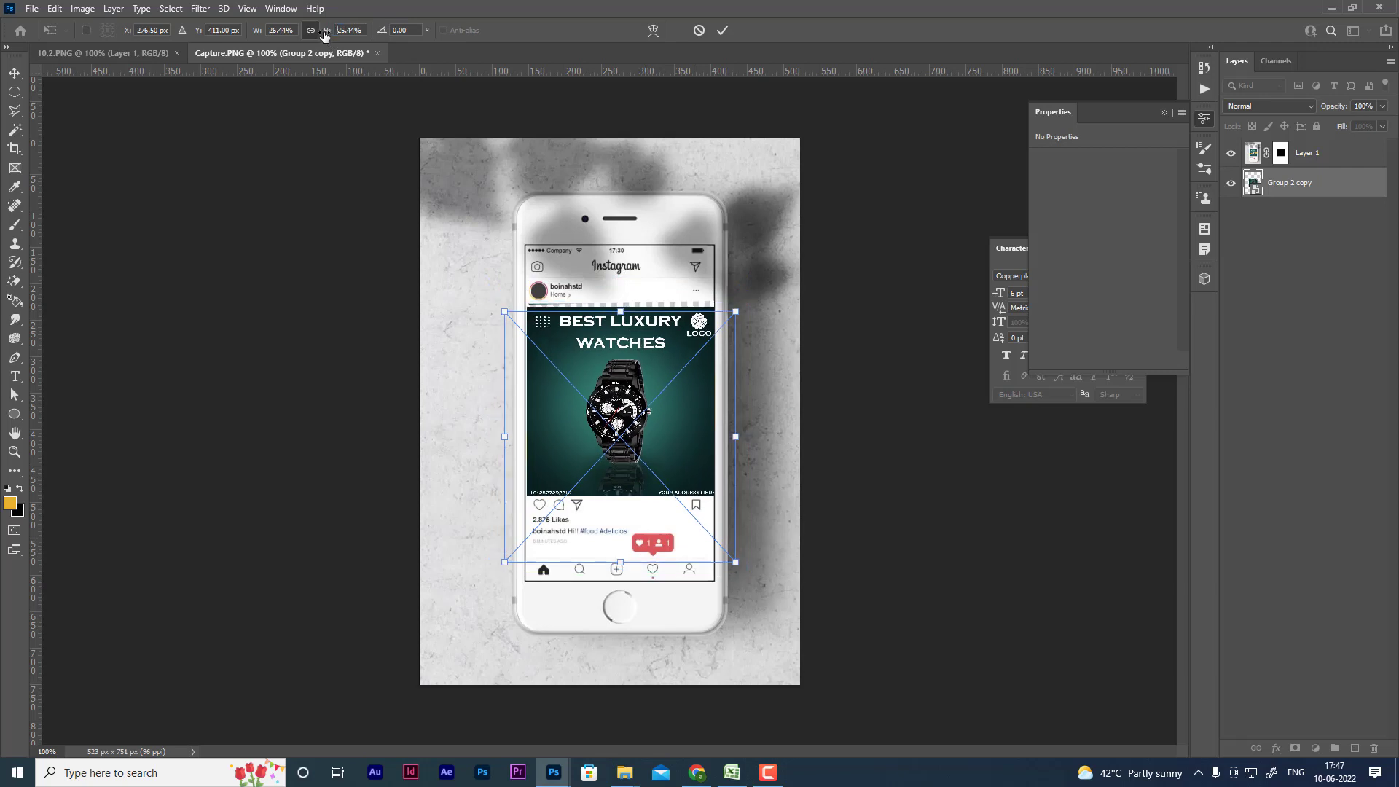
pyautogui.click(311, 30)
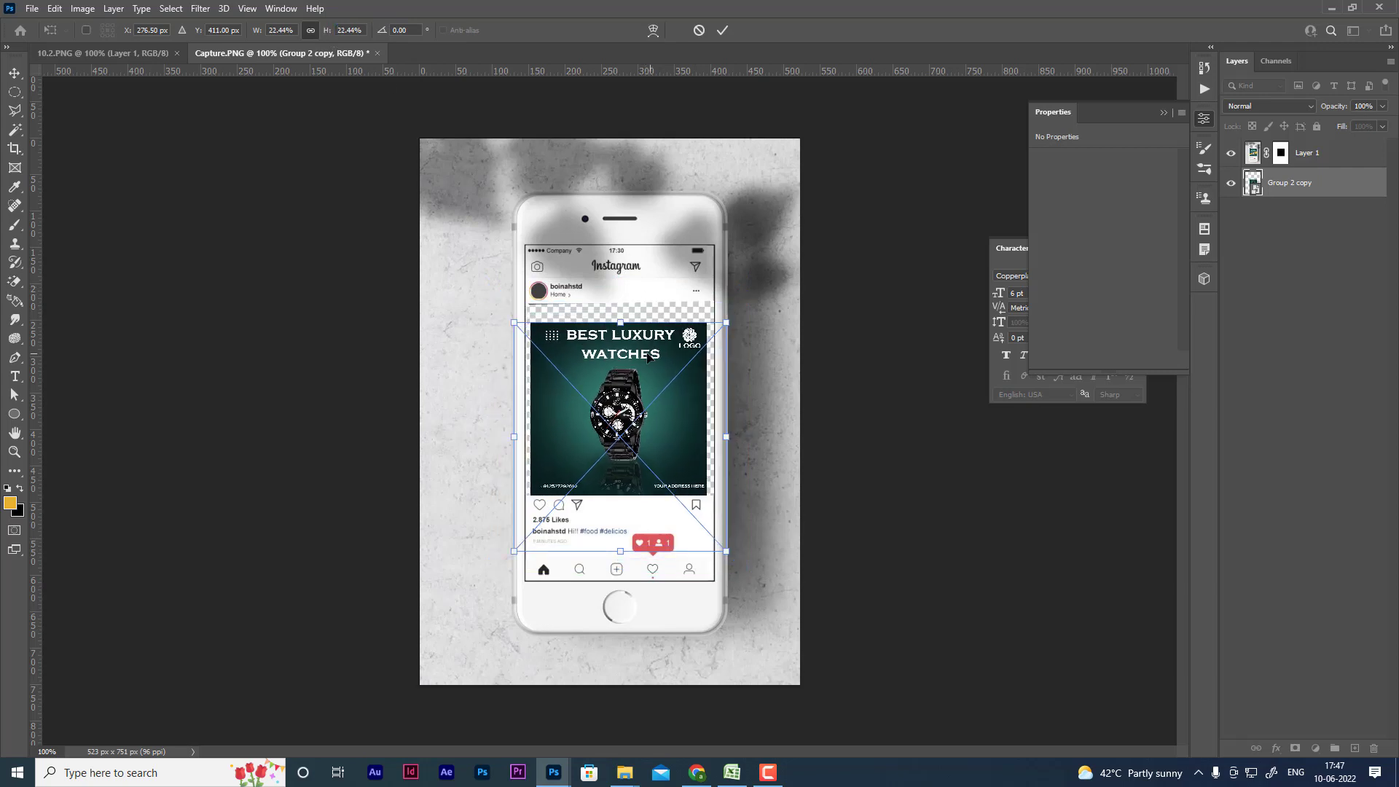
pyautogui.moveTo(647, 356); pyautogui.dragTo(646, 340)
pyautogui.moveTo(517, 307); pyautogui.dragTo(514, 305)
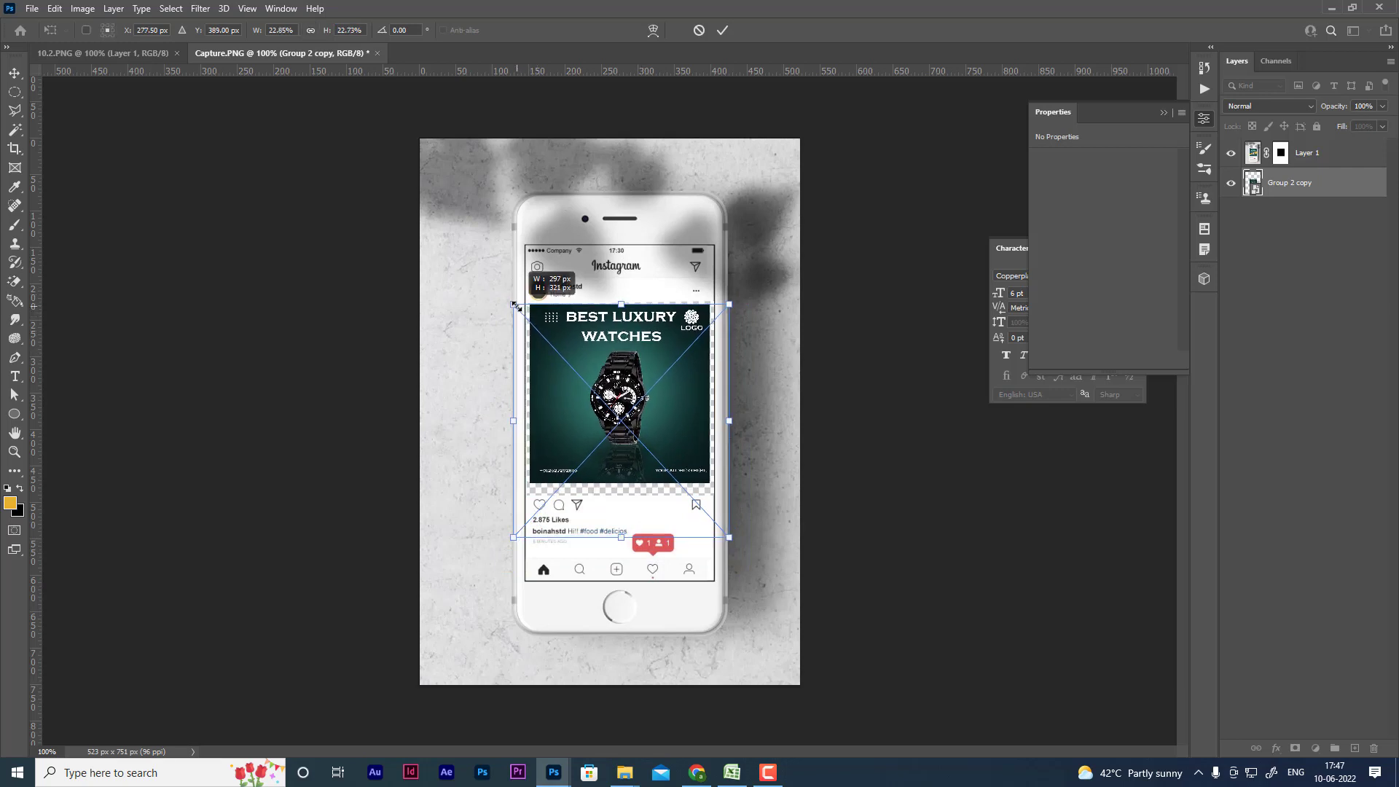
pyautogui.hotkey('ctrl', 'z')
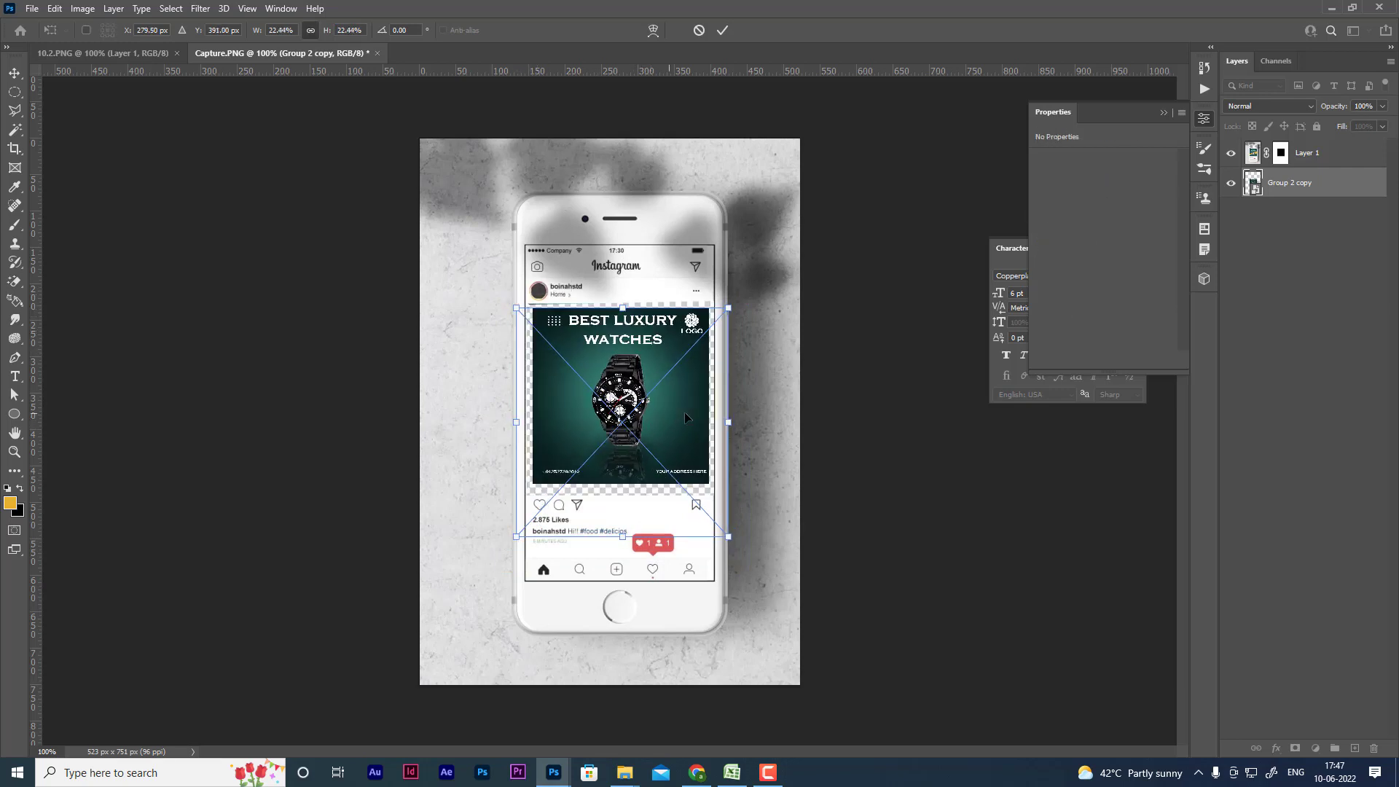
pyautogui.moveTo(513, 445); pyautogui.dragTo(510, 422)
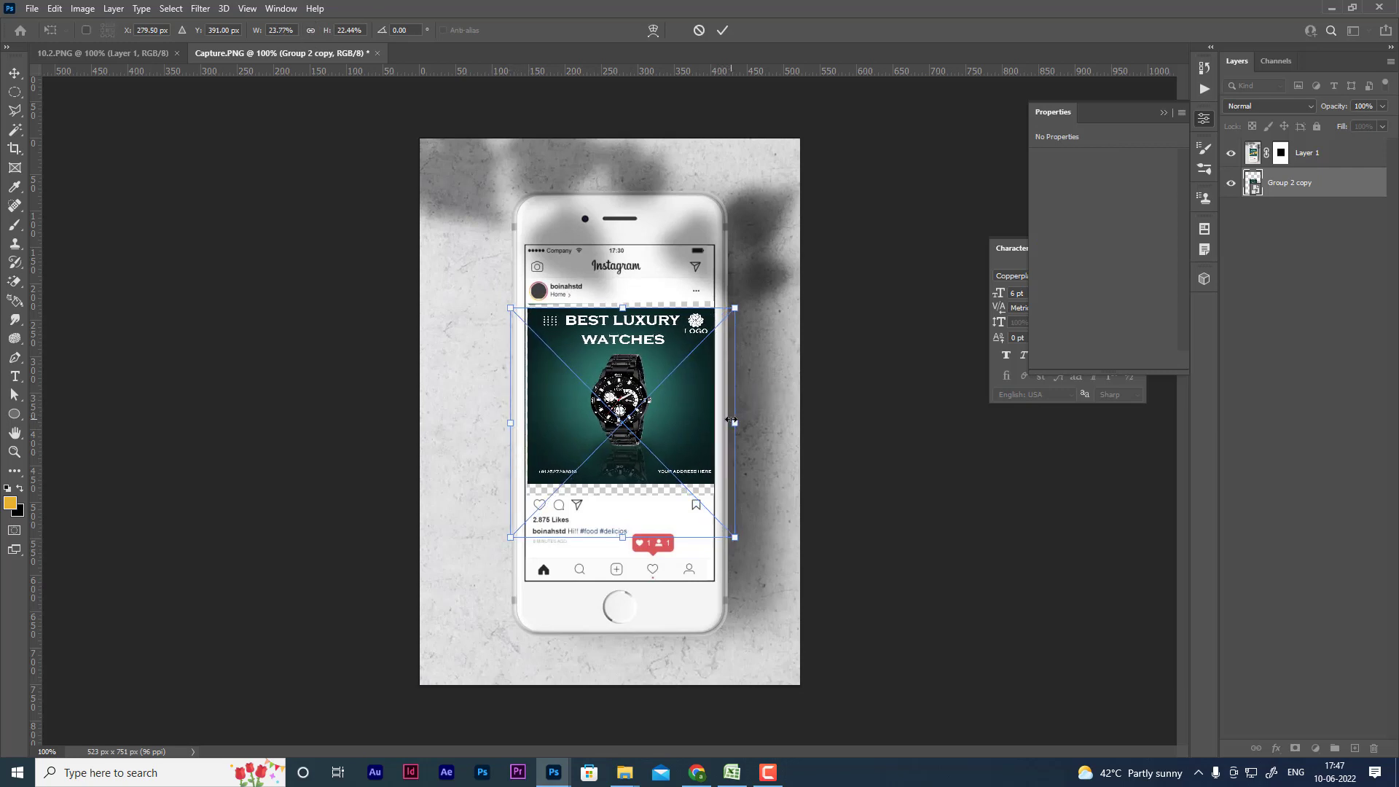
pyautogui.moveTo(730, 308)
pyautogui.mouseDown()
pyautogui.moveTo(746, 284)
pyautogui.moveTo(730, 311)
pyautogui.mouseUp()
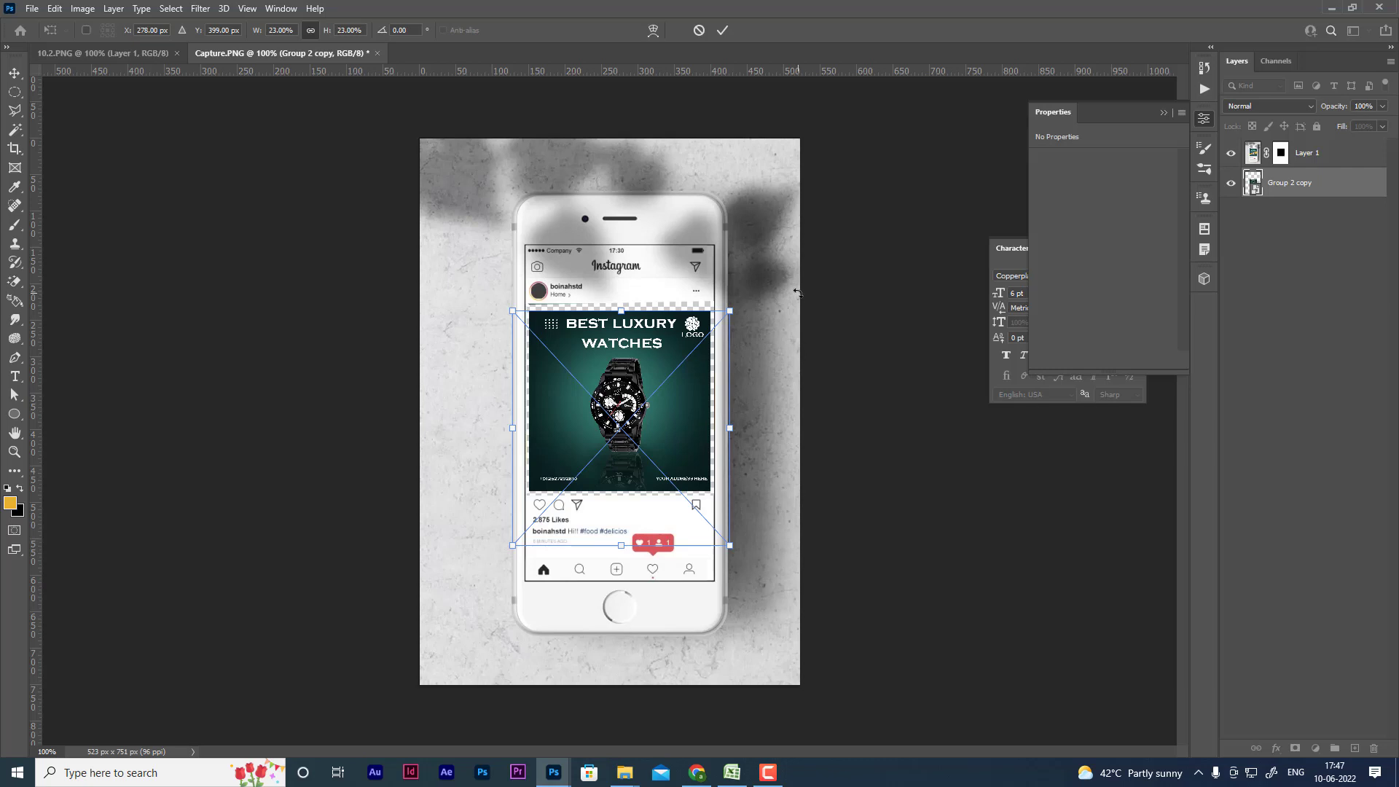
# Step: Nudge the post into position, settle it at 24% scale, and apply the transform
pyautogui.press('Up')
pyautogui.press('Up')
pyautogui.press('Up')
pyautogui.press('Left')
pyautogui.press('Left')
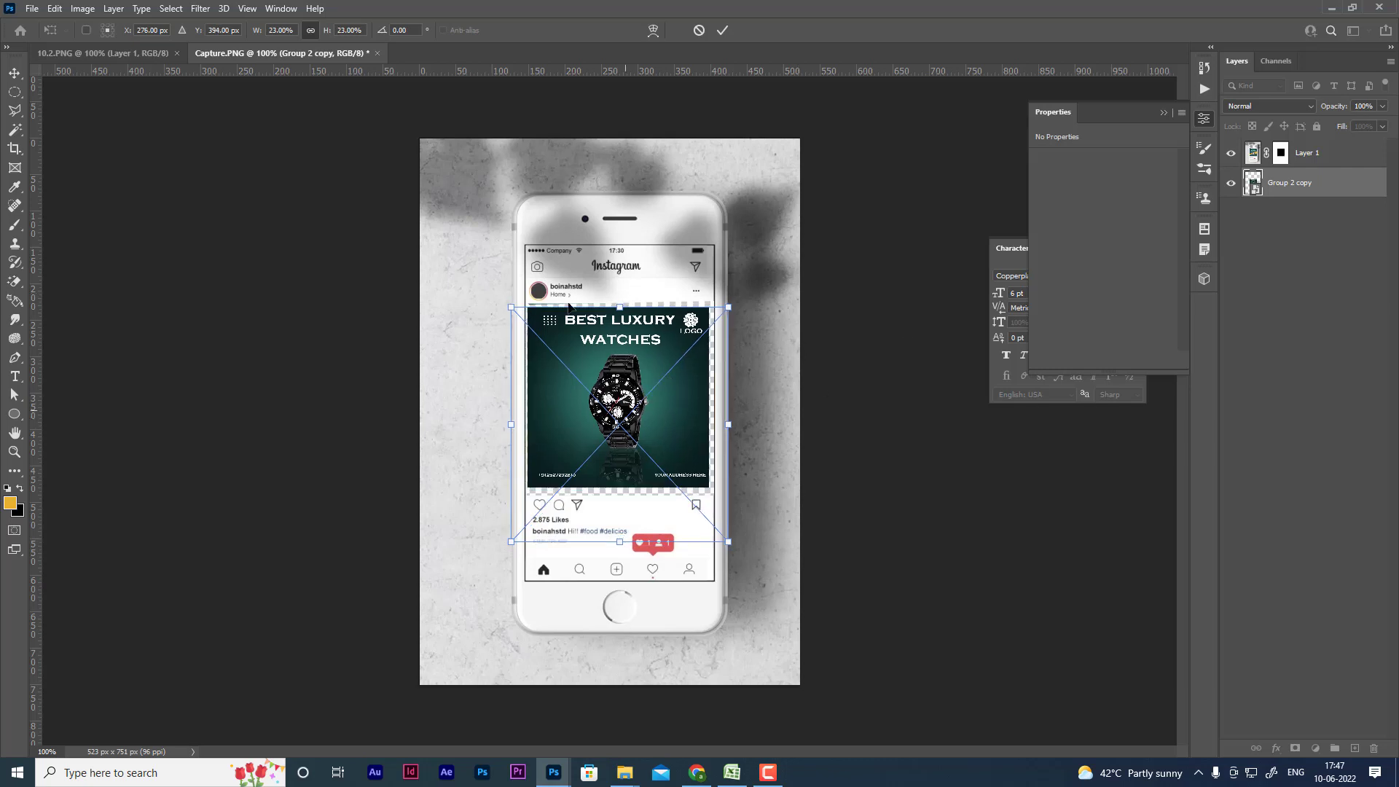
pyautogui.moveTo(325, 34); pyautogui.dragTo(328, 35)
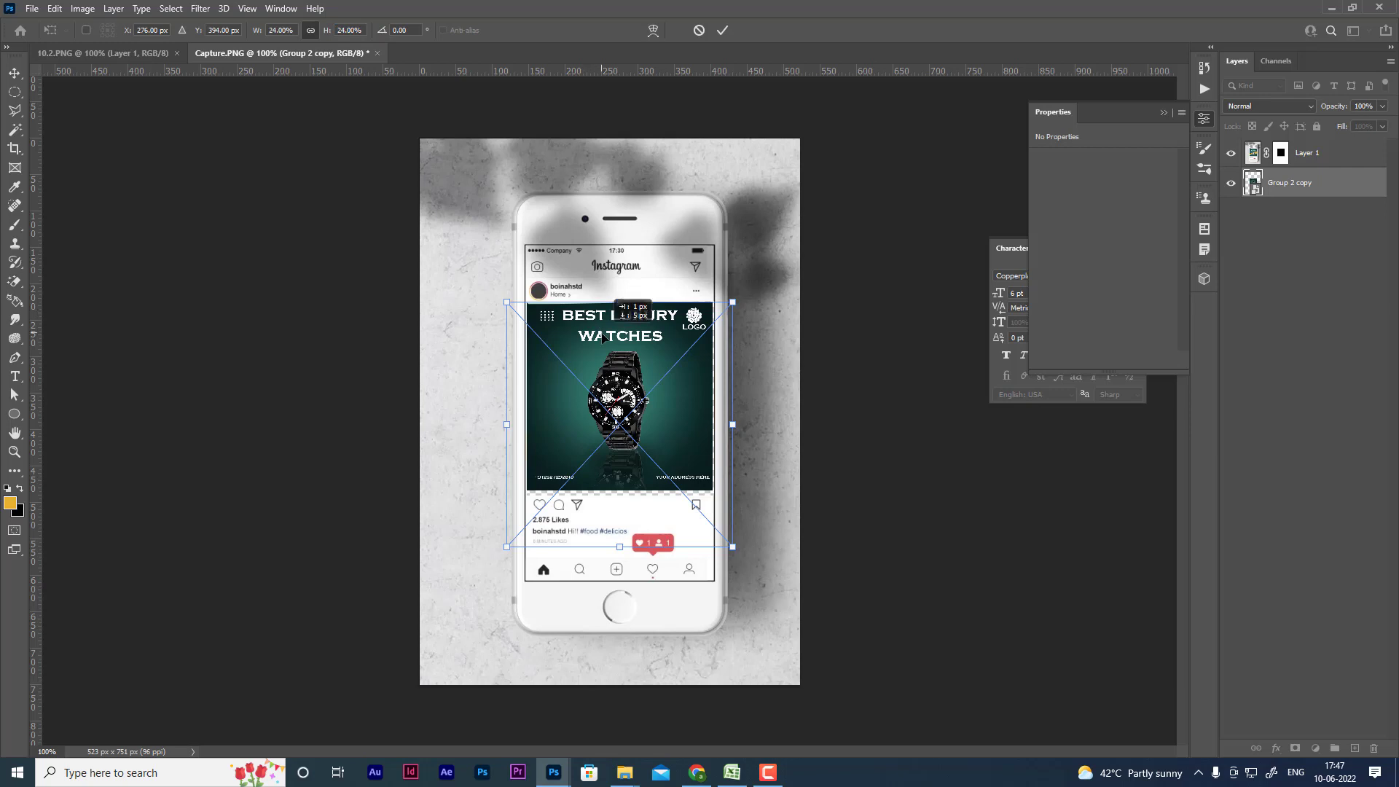
pyautogui.press('Down')
pyautogui.press('Down')
pyautogui.press('Down')
pyautogui.press('Right')
pyautogui.moveTo(326, 33); pyautogui.dragTo(326, 33)
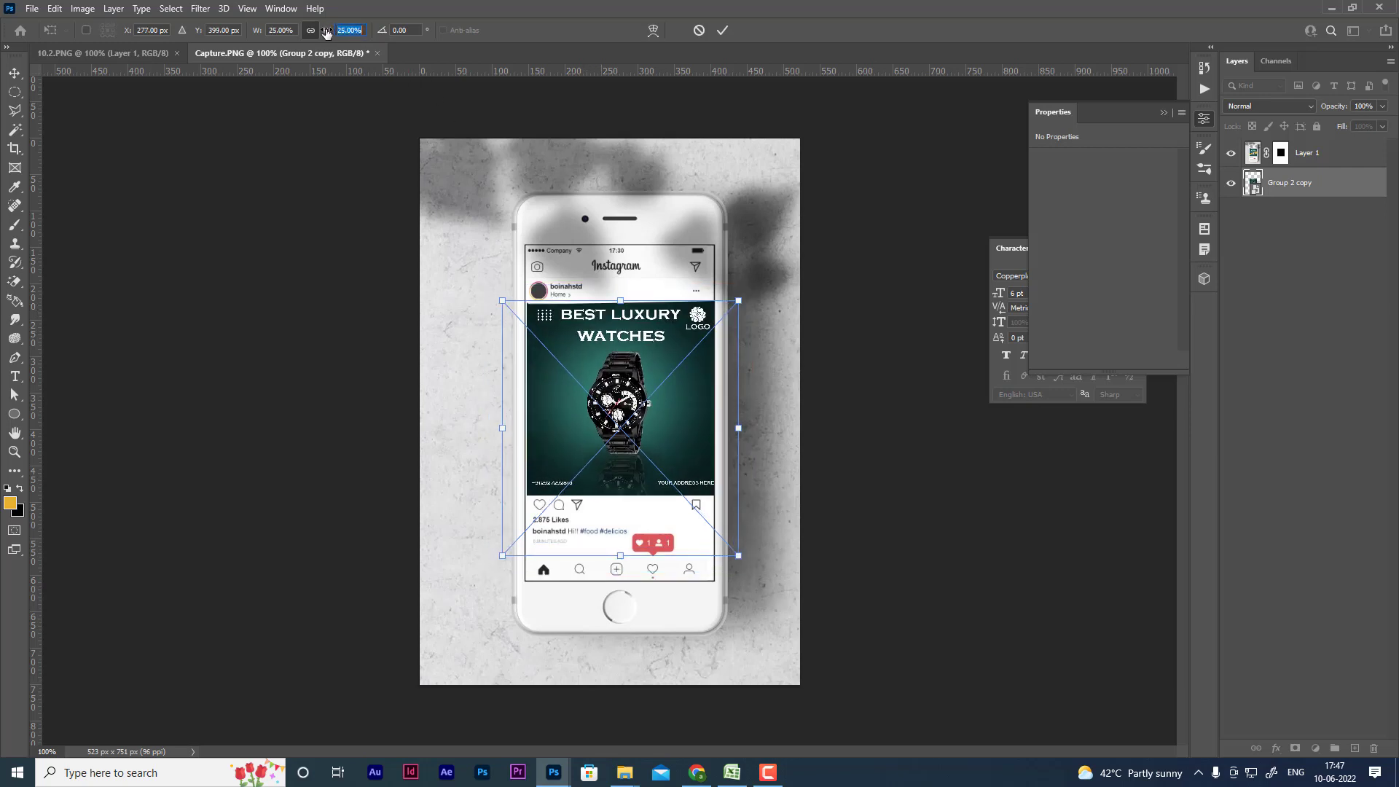
pyautogui.click(335, 33)
pyautogui.moveTo(326, 33); pyautogui.dragTo(323, 33)
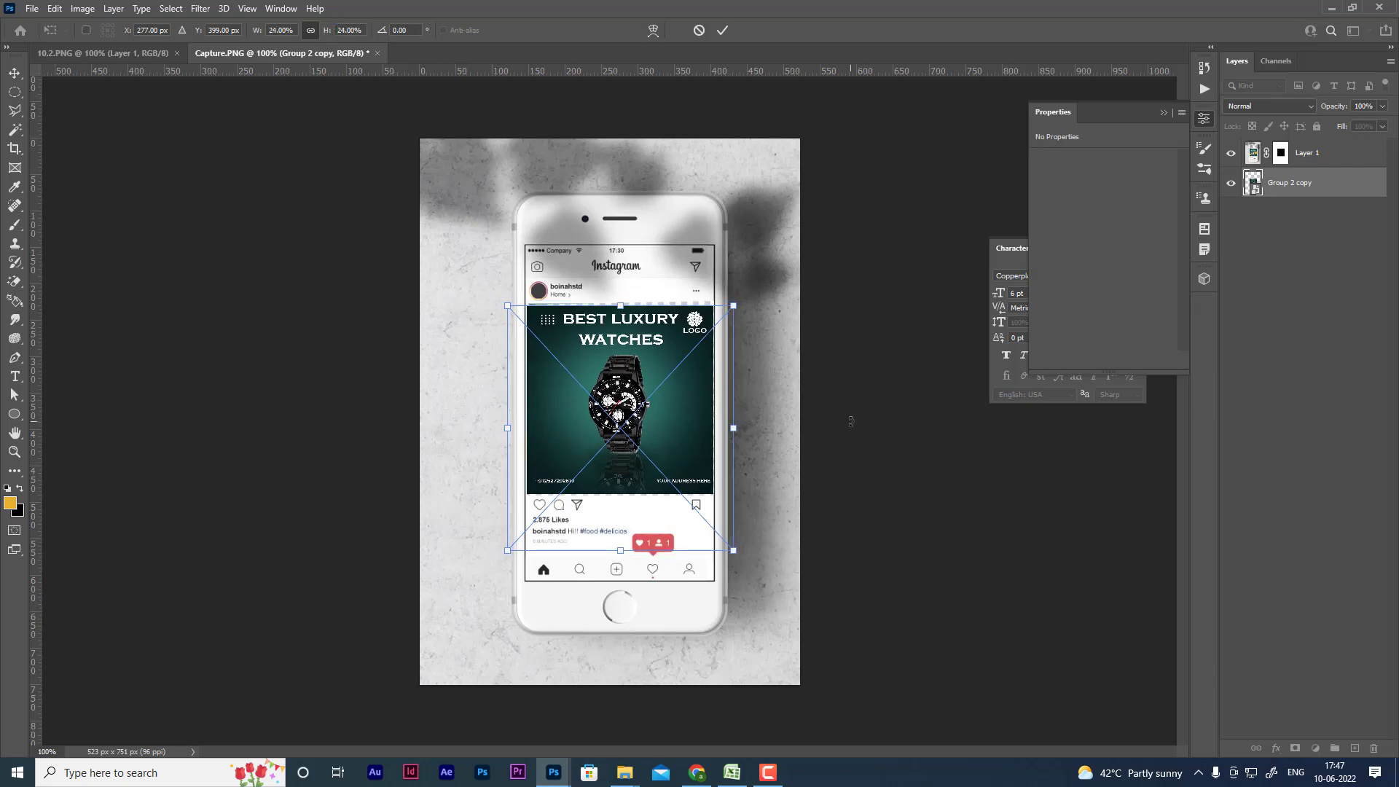
pyautogui.press('Up')
pyautogui.press('Up')
pyautogui.press('Up')
pyautogui.press('Up')
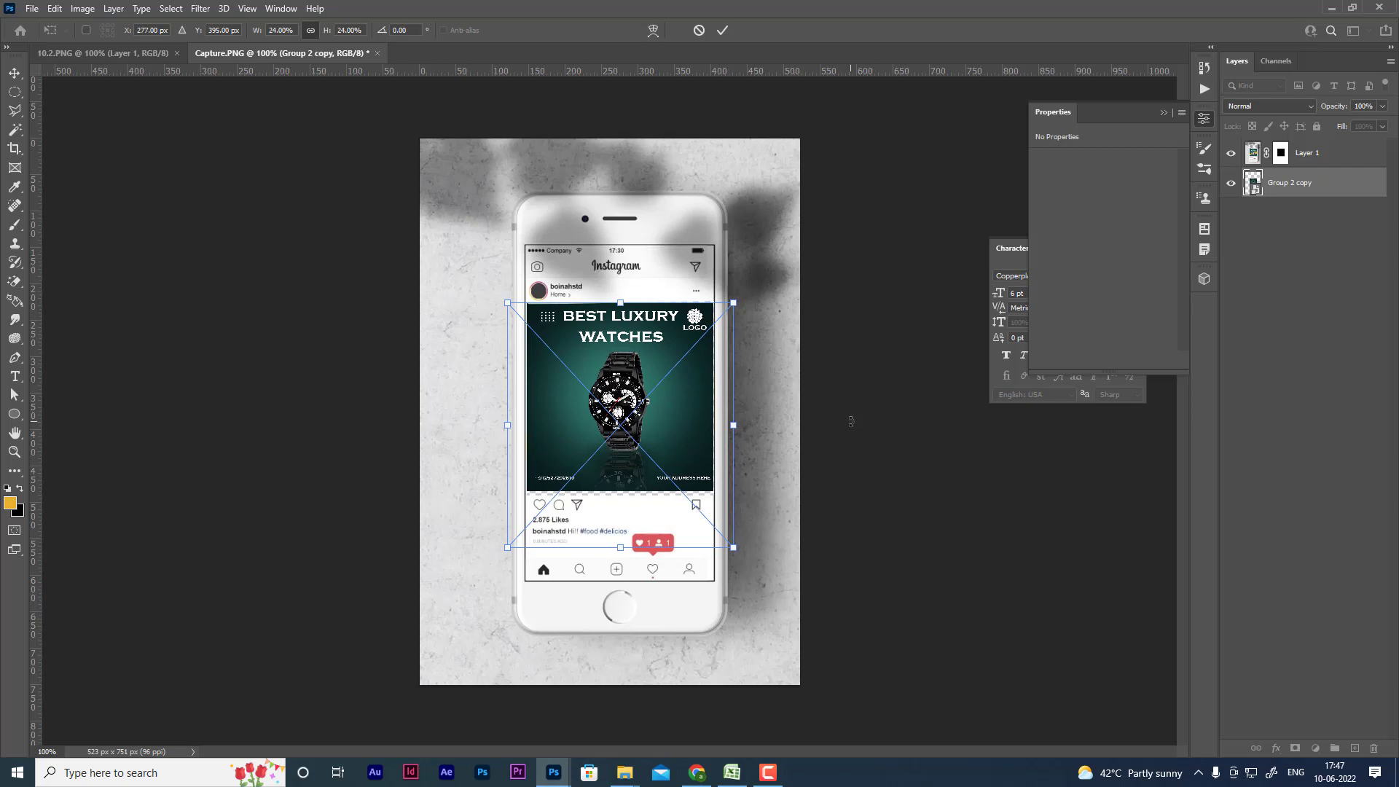
pyautogui.press('Return')
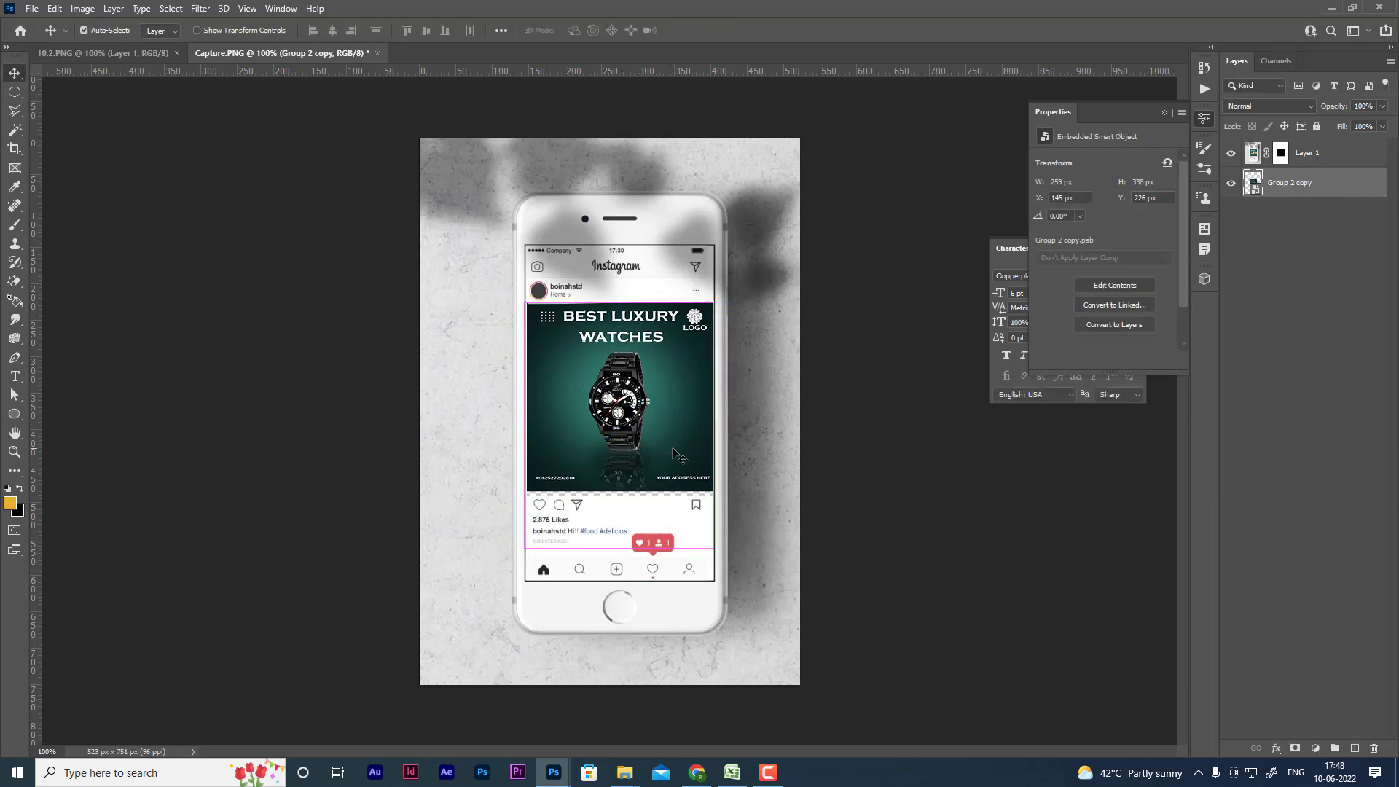
# Step: Stretch the post slightly taller to 346 px and apply the transform
pyautogui.hotkey('ctrl', 't')
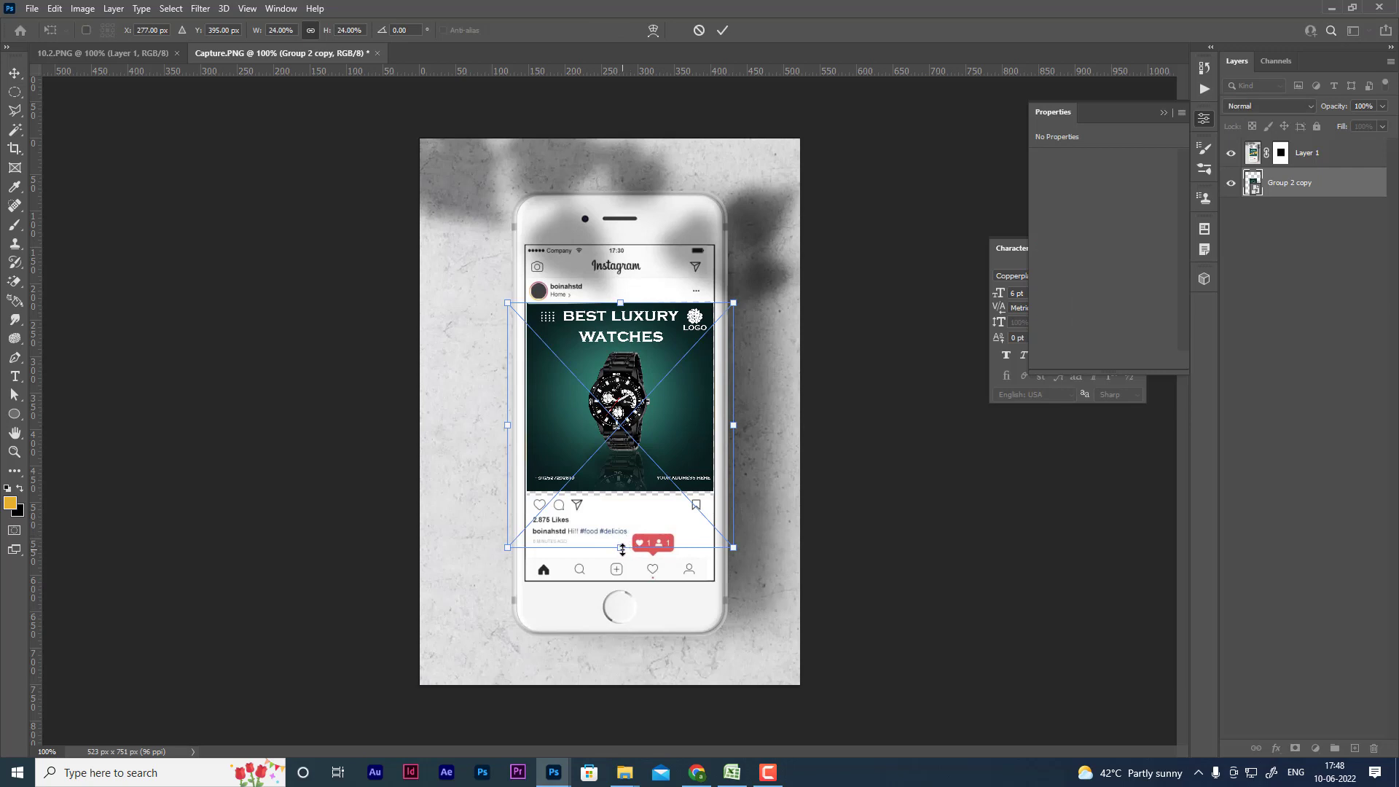
pyautogui.moveTo(622, 549); pyautogui.dragTo(623, 554)
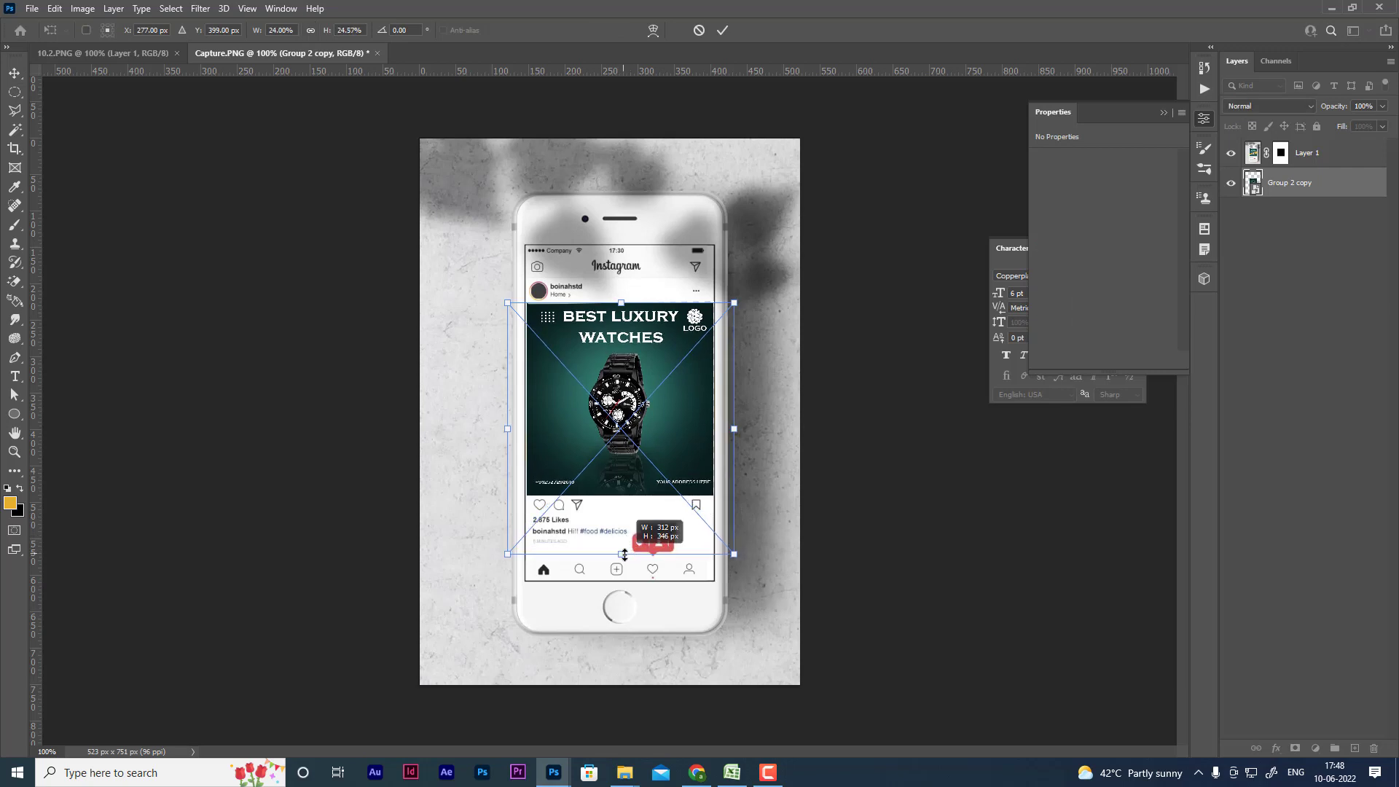
pyautogui.press('Return')
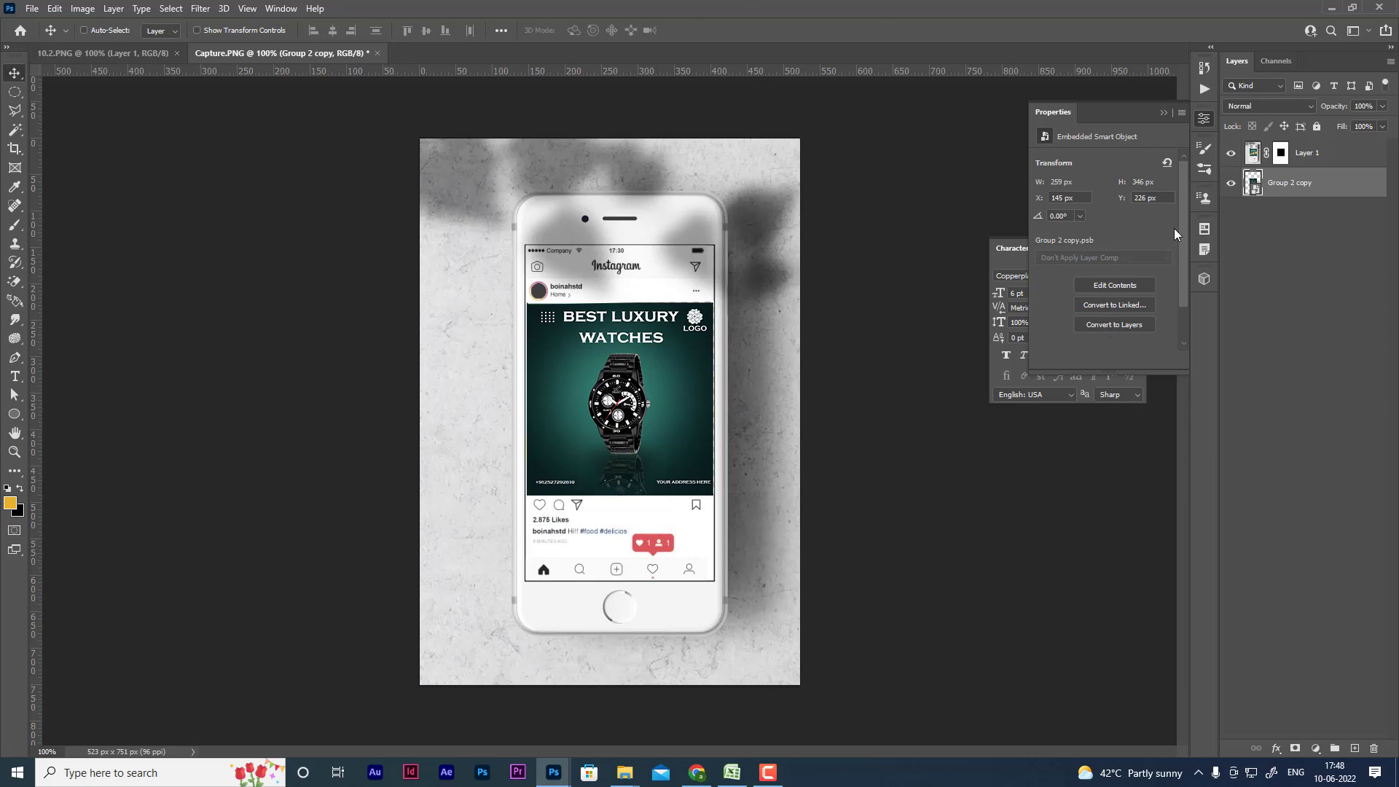
# Step: Save the phone mockup as the Photoshop file 'instagram mobile' with Maximize Compatibility
pyautogui.click(72, 55)
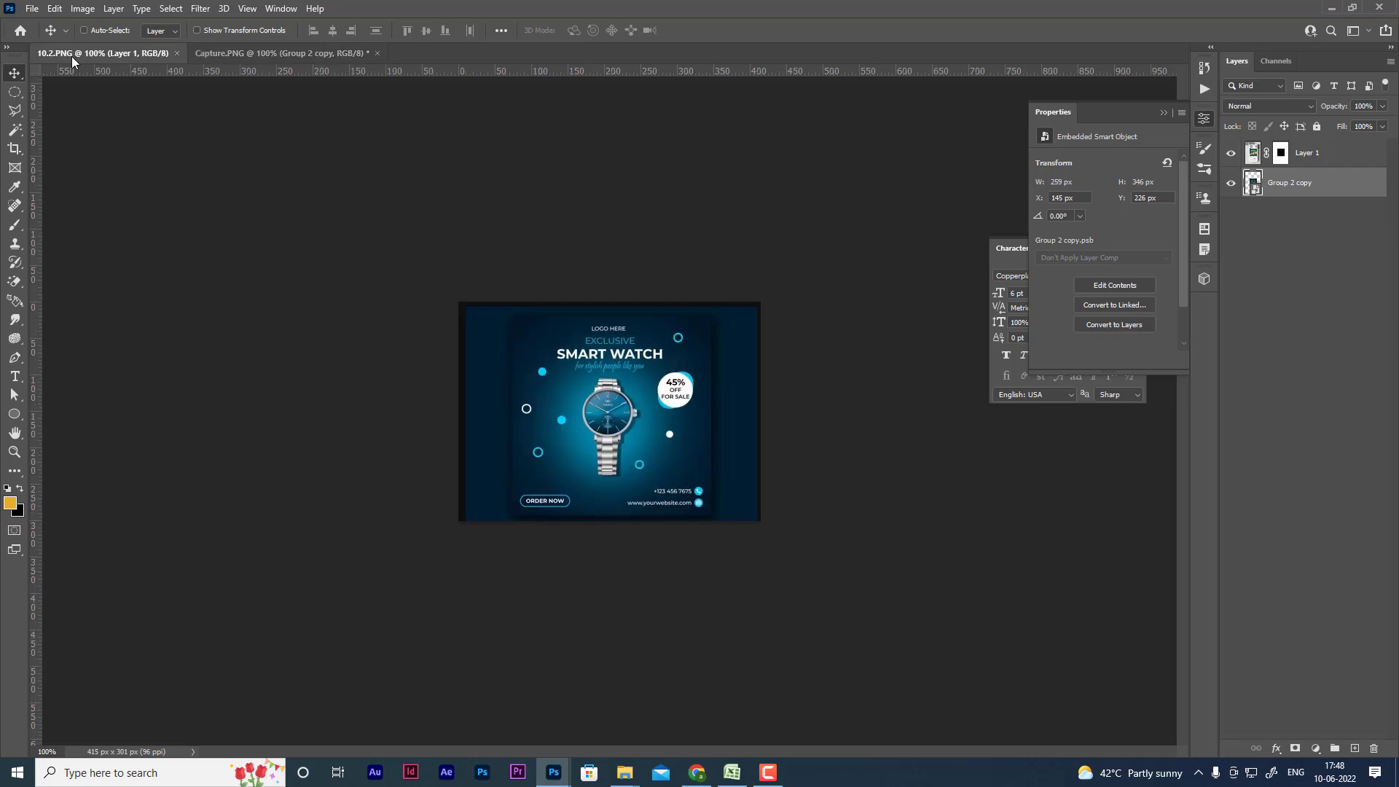
pyautogui.click(218, 53)
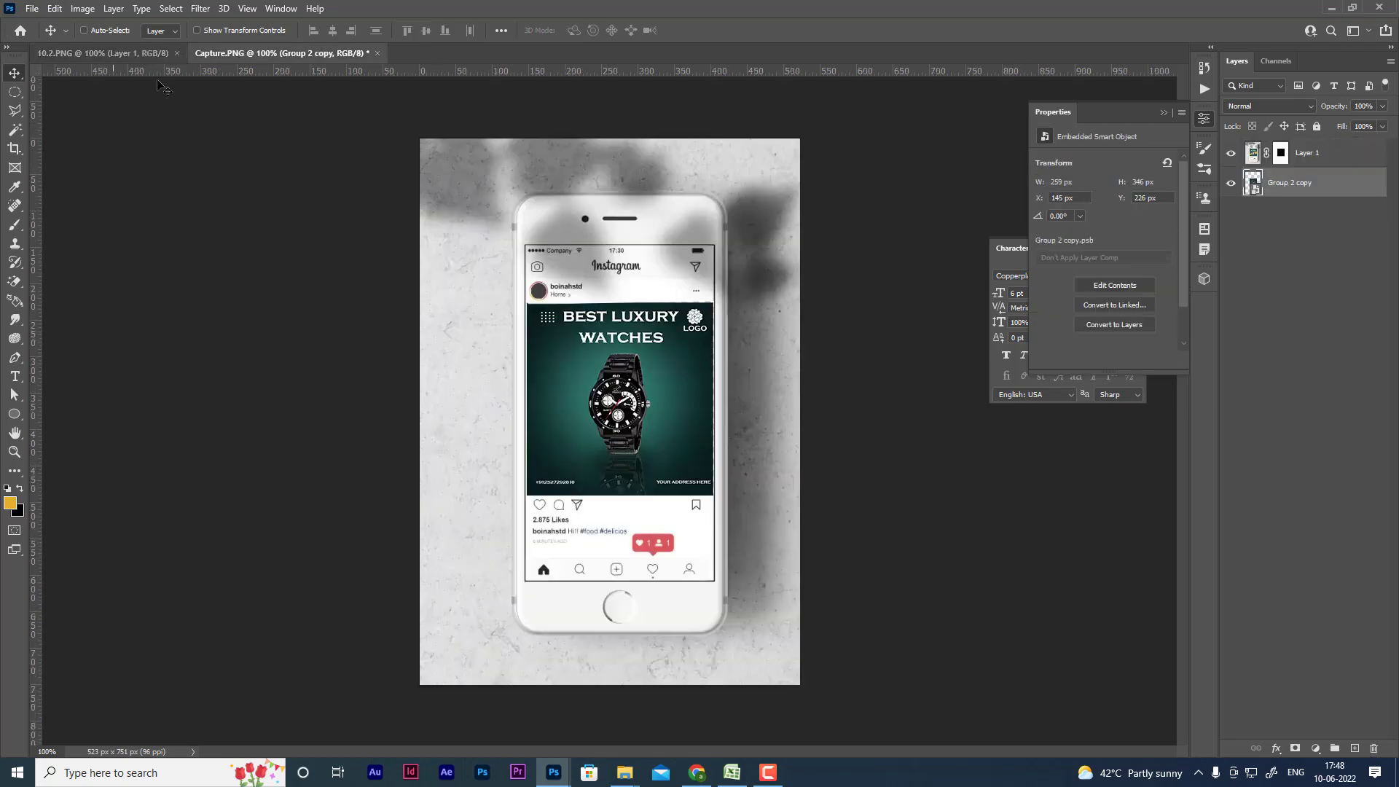
pyautogui.click(33, 8)
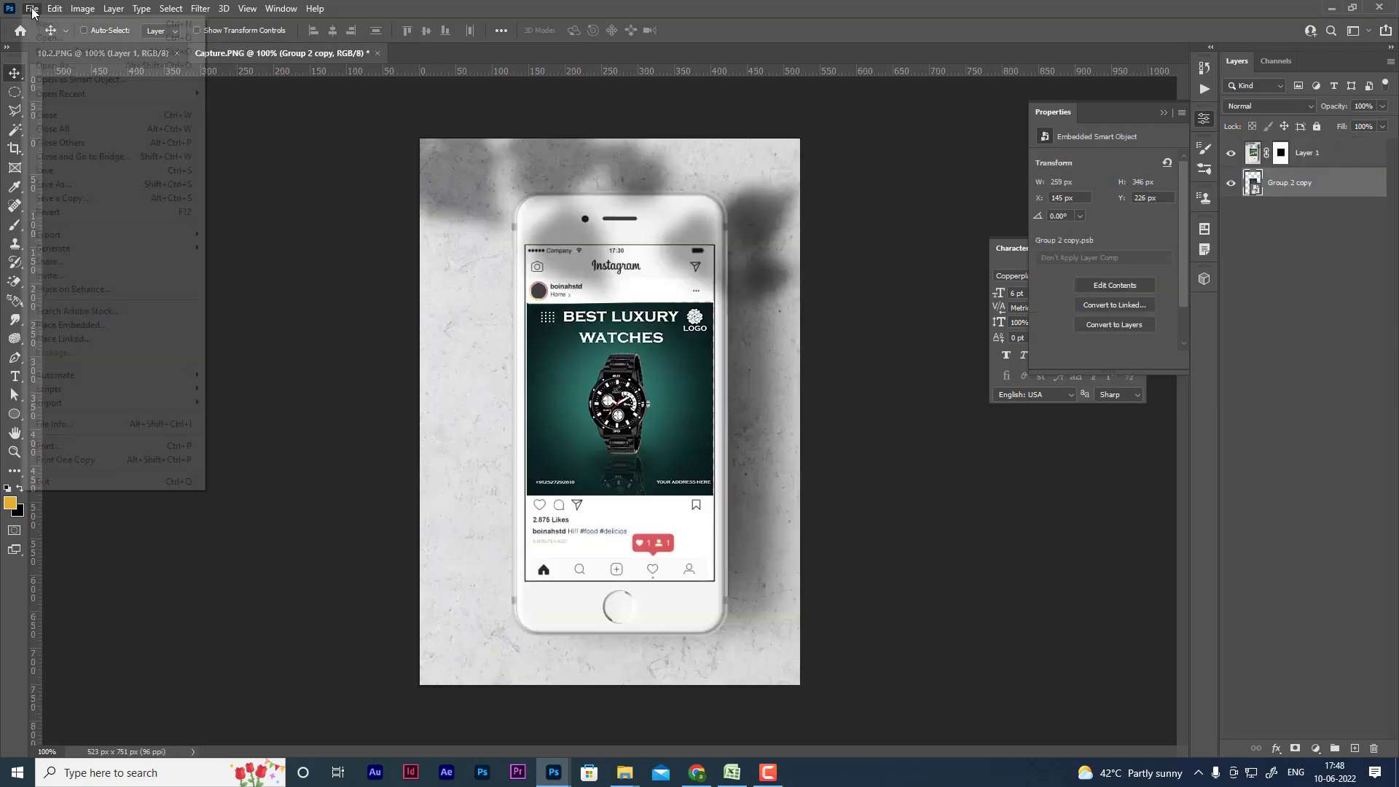
pyautogui.click(52, 185)
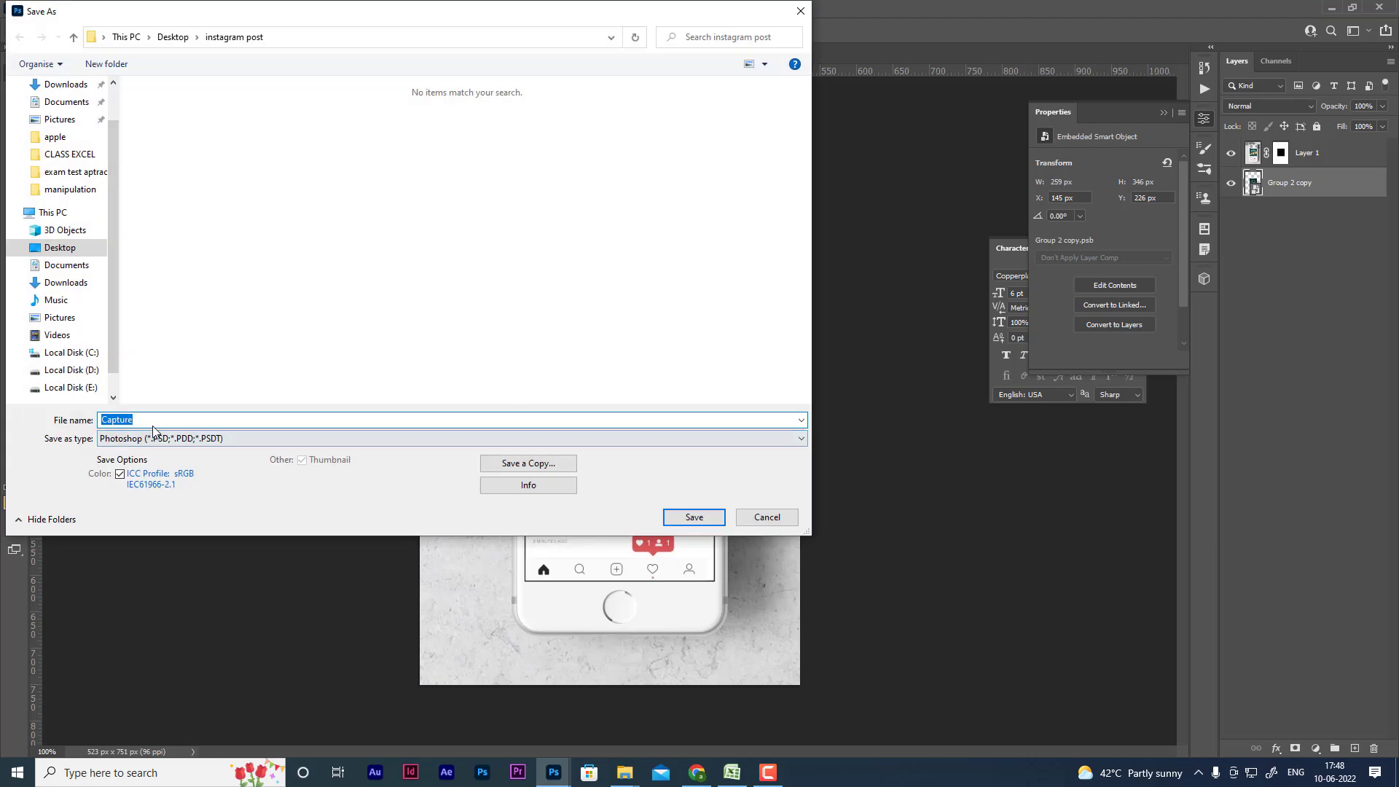
pyautogui.write('instagram mobile')
pyautogui.press('Return')
pyautogui.click(860, 217)
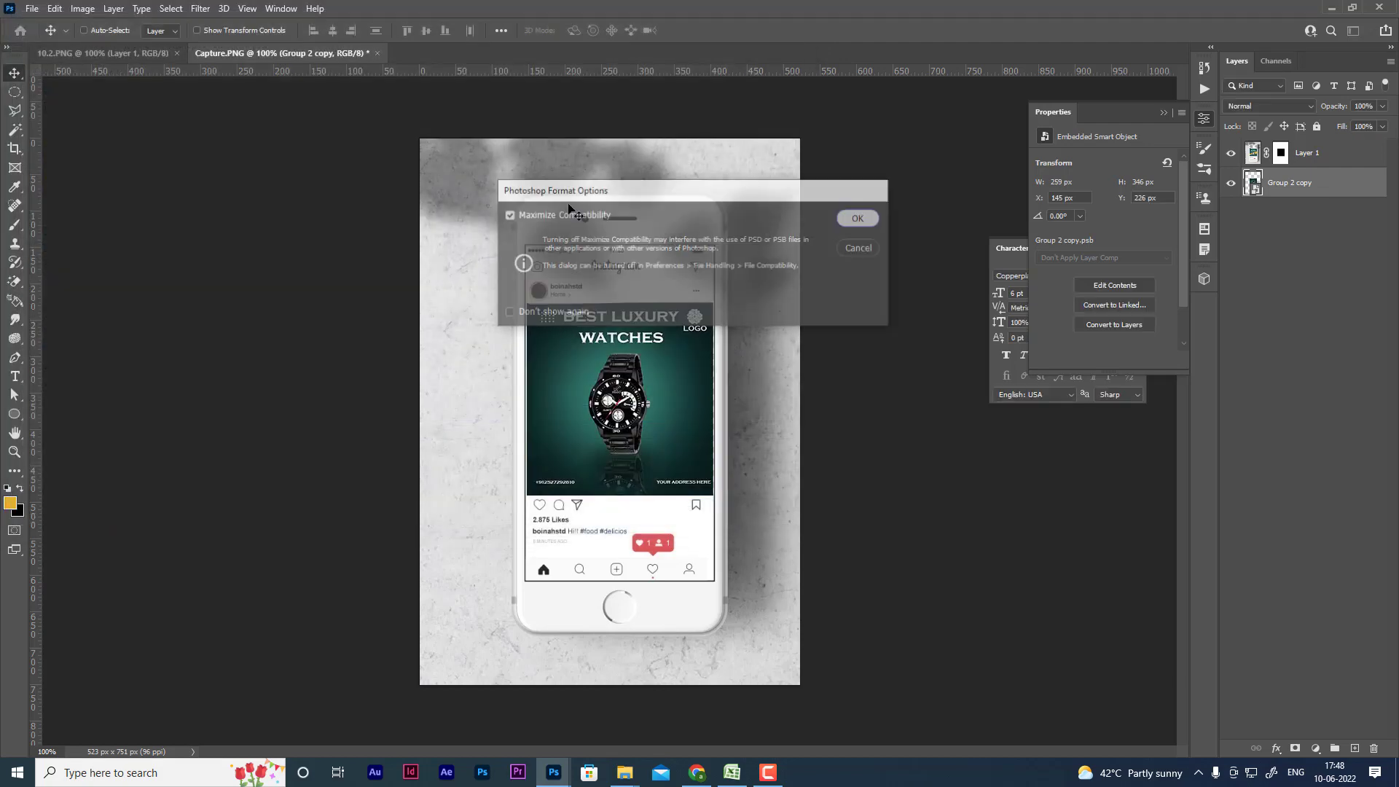
pyautogui.click(102, 53)
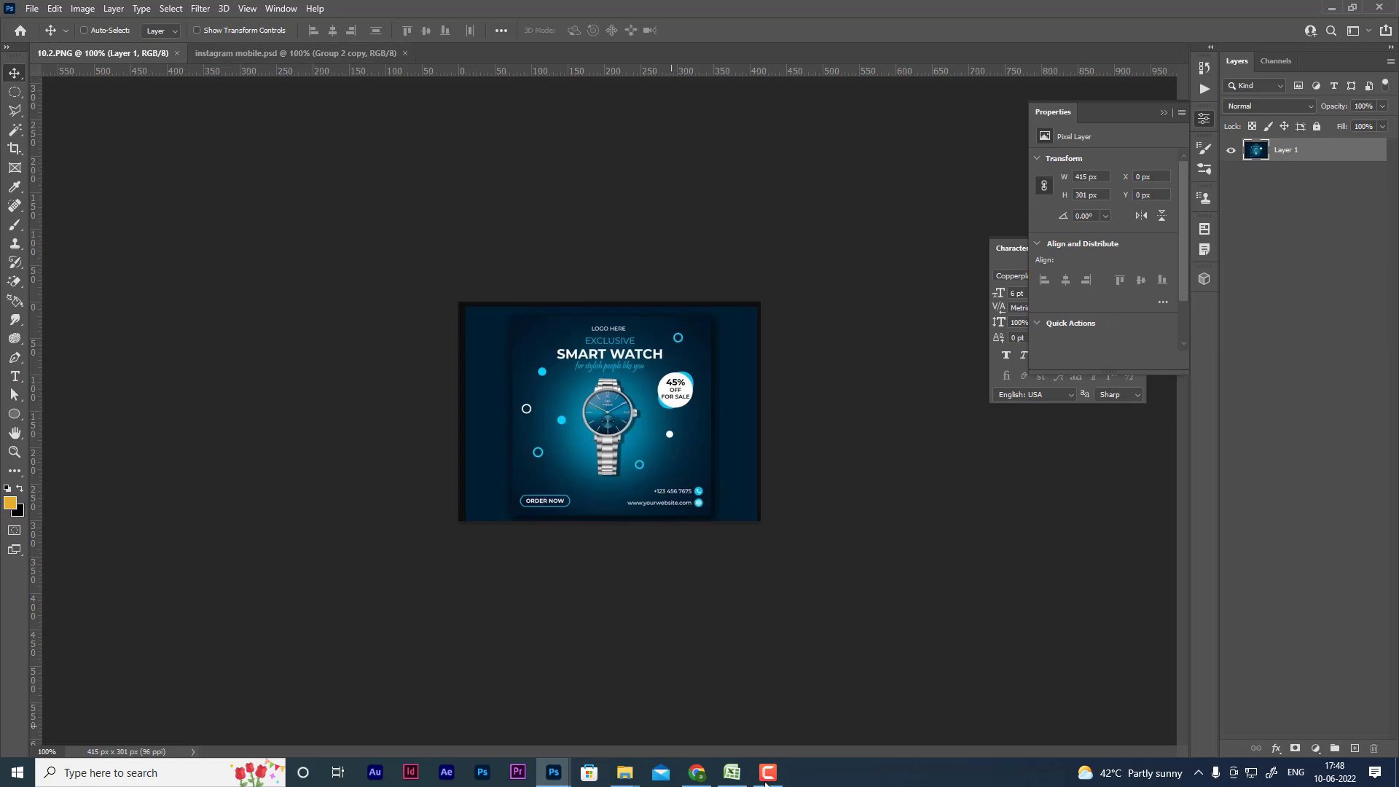
# Step: Dock the watch ad window as a tab and save it as 'instagram post.psd' with maximized compatibility
pyautogui.moveTo(553, 772)
pyautogui.click(677, 715)
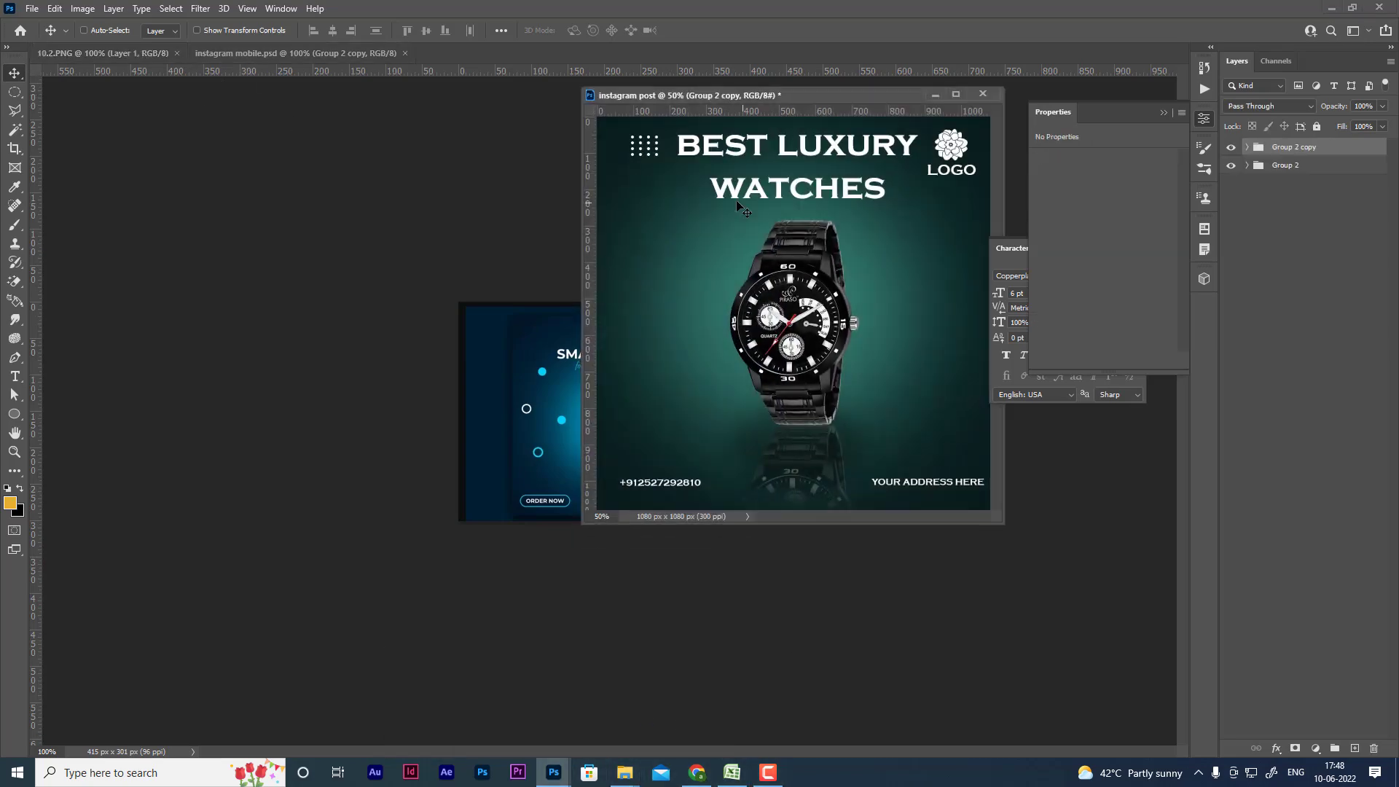
pyautogui.moveTo(790, 89); pyautogui.dragTo(556, 51)
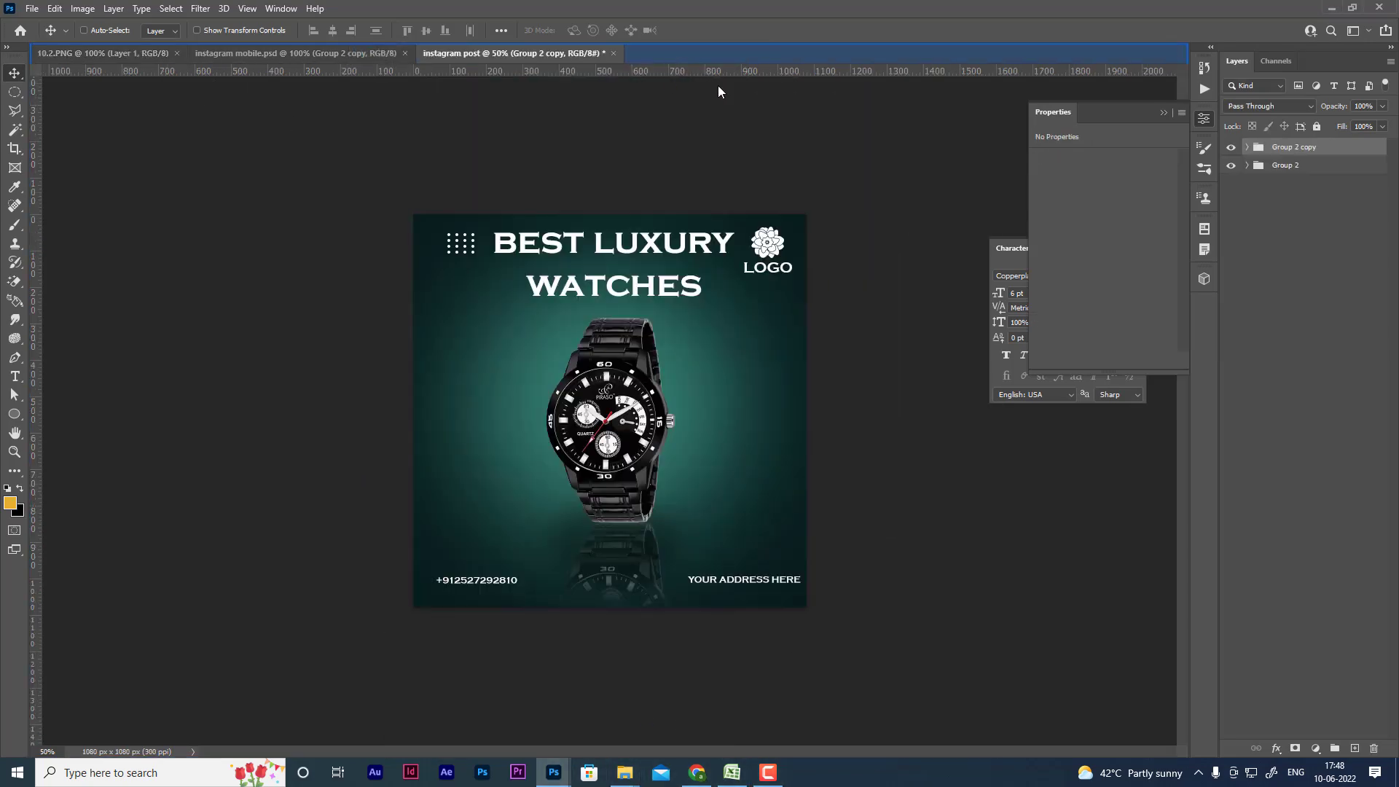
pyautogui.click(32, 8)
pyautogui.click(75, 185)
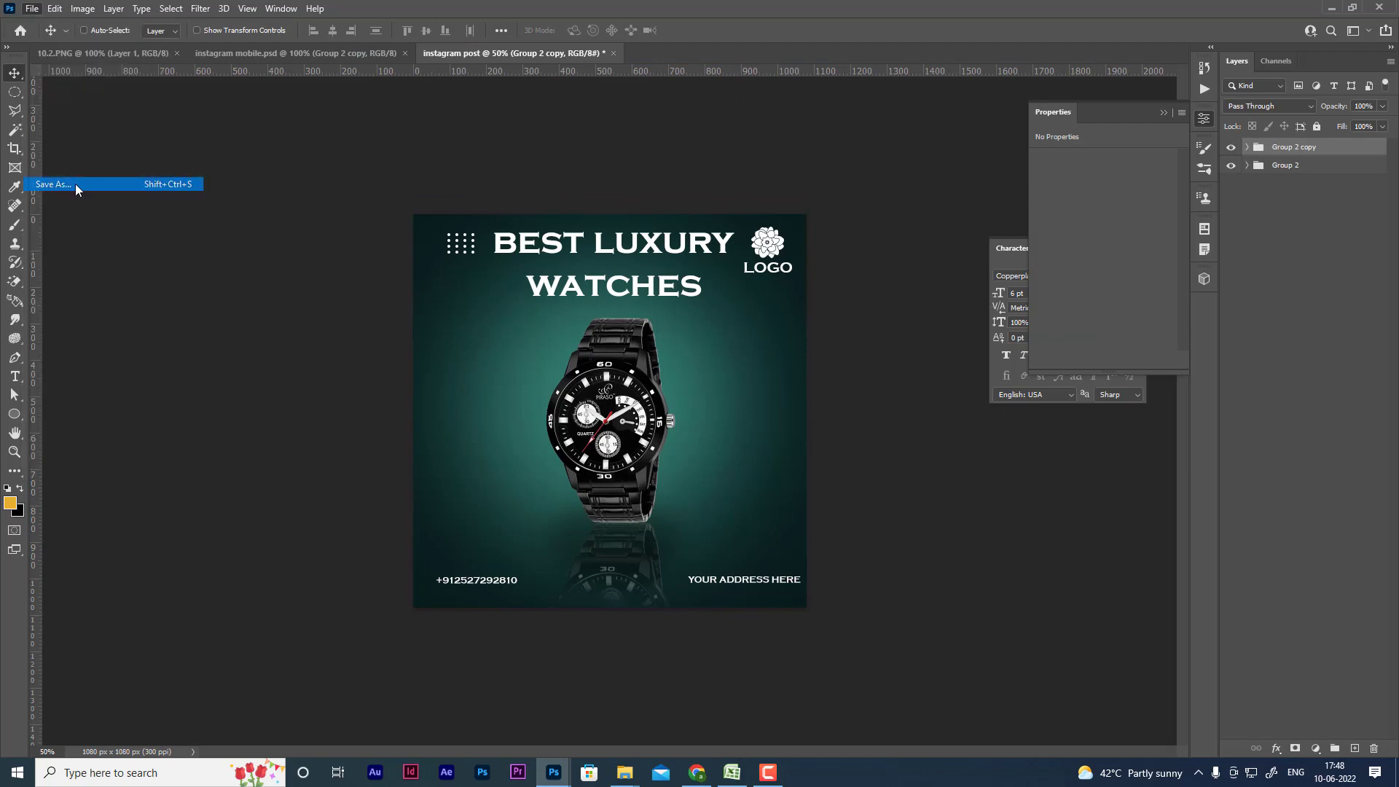
pyautogui.press('BackSpace')
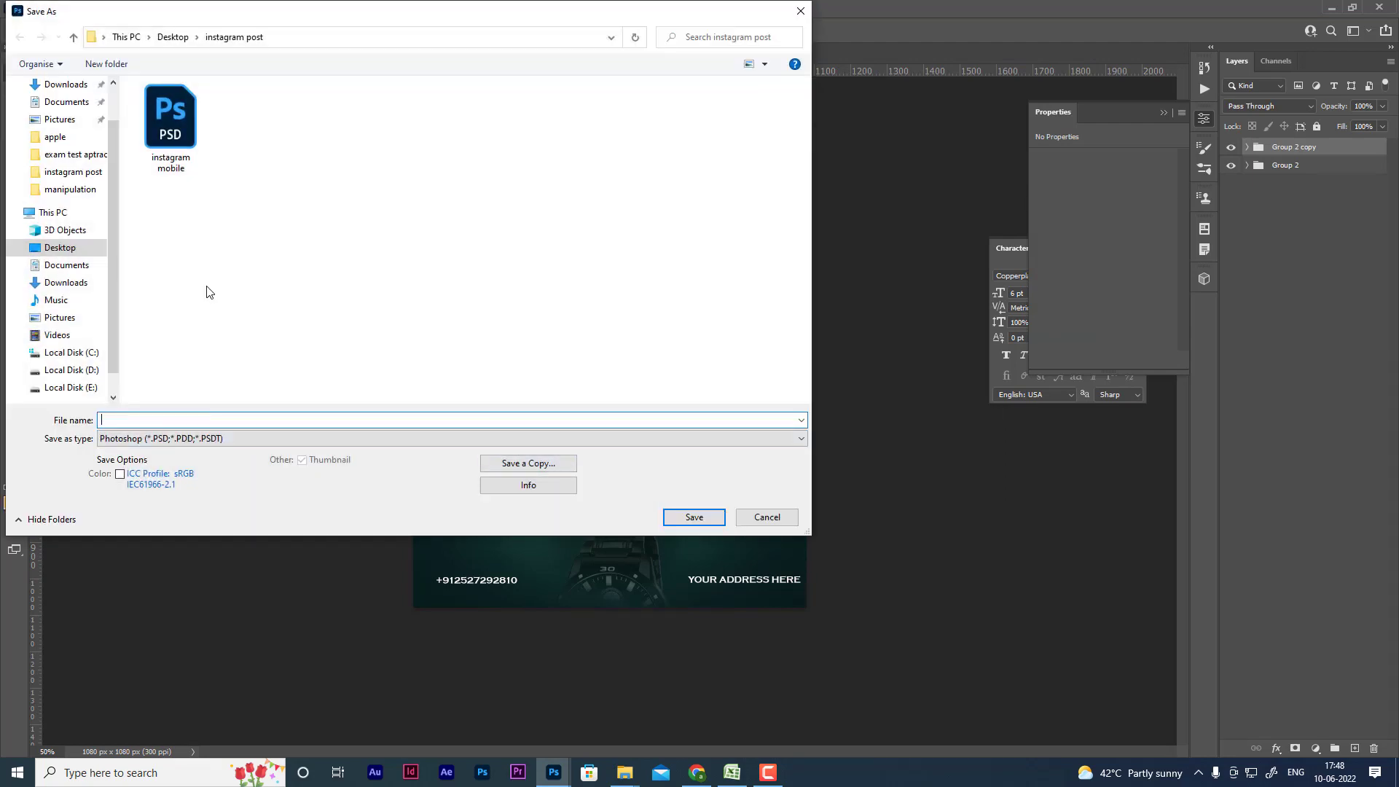
pyautogui.write('inst')
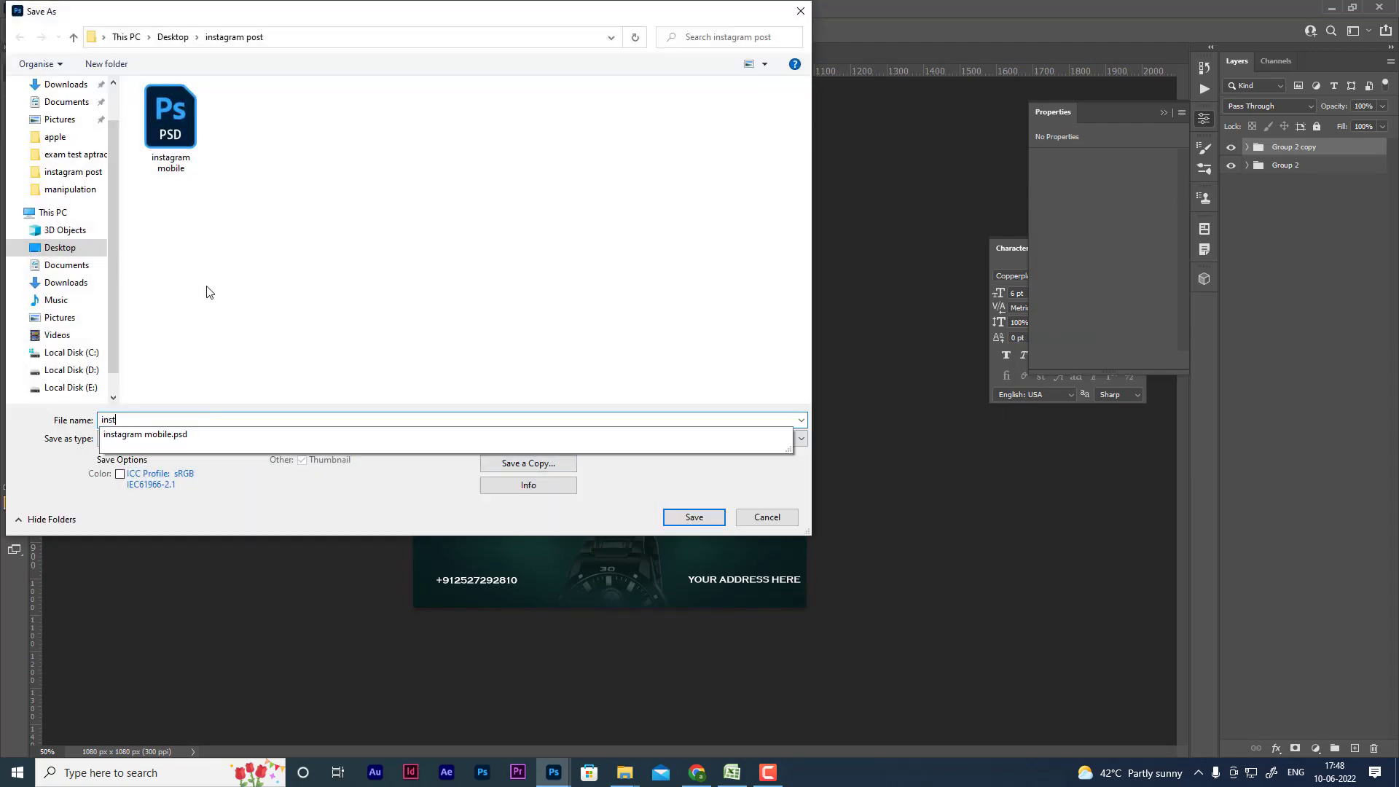
pyautogui.write('m ')
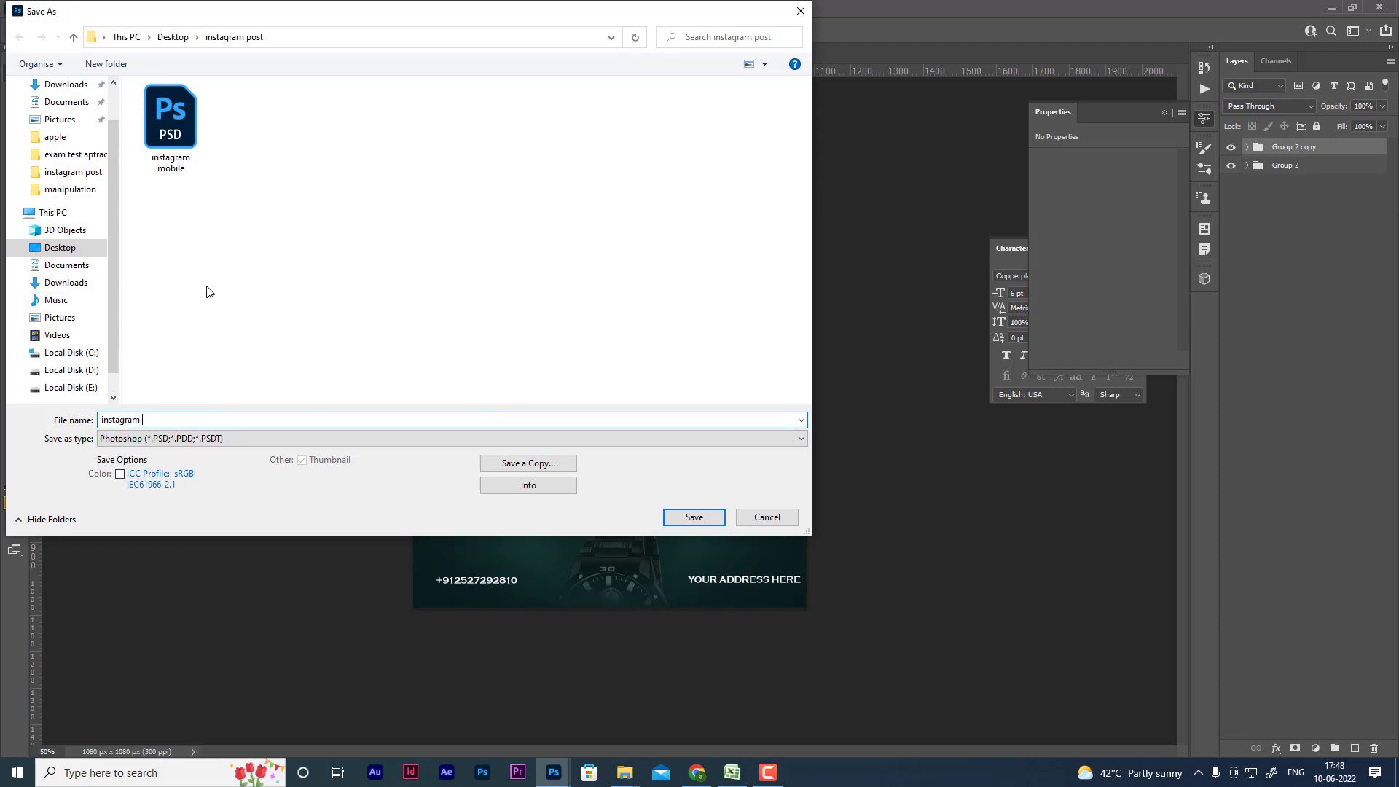
pyautogui.write('t')
pyautogui.press('Return')
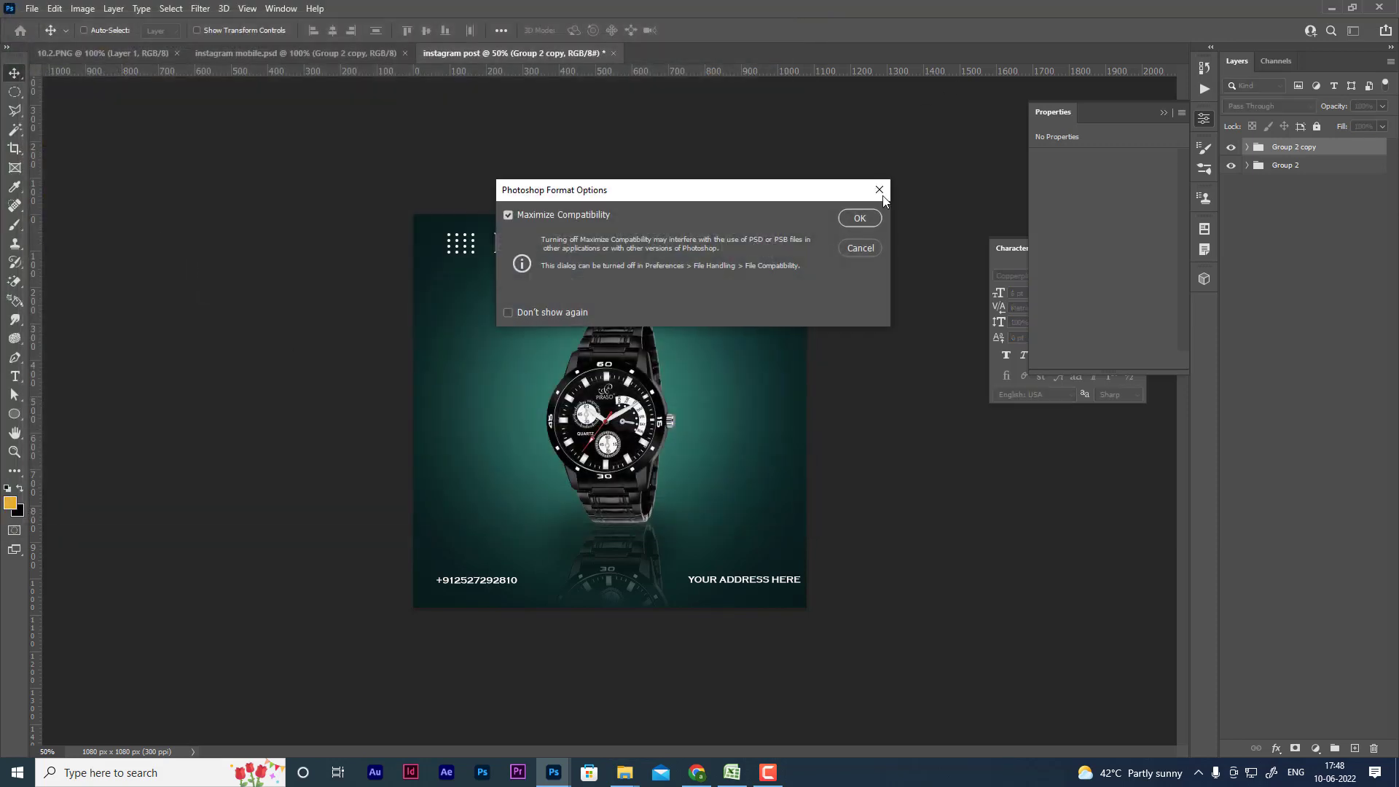
pyautogui.click(857, 221)
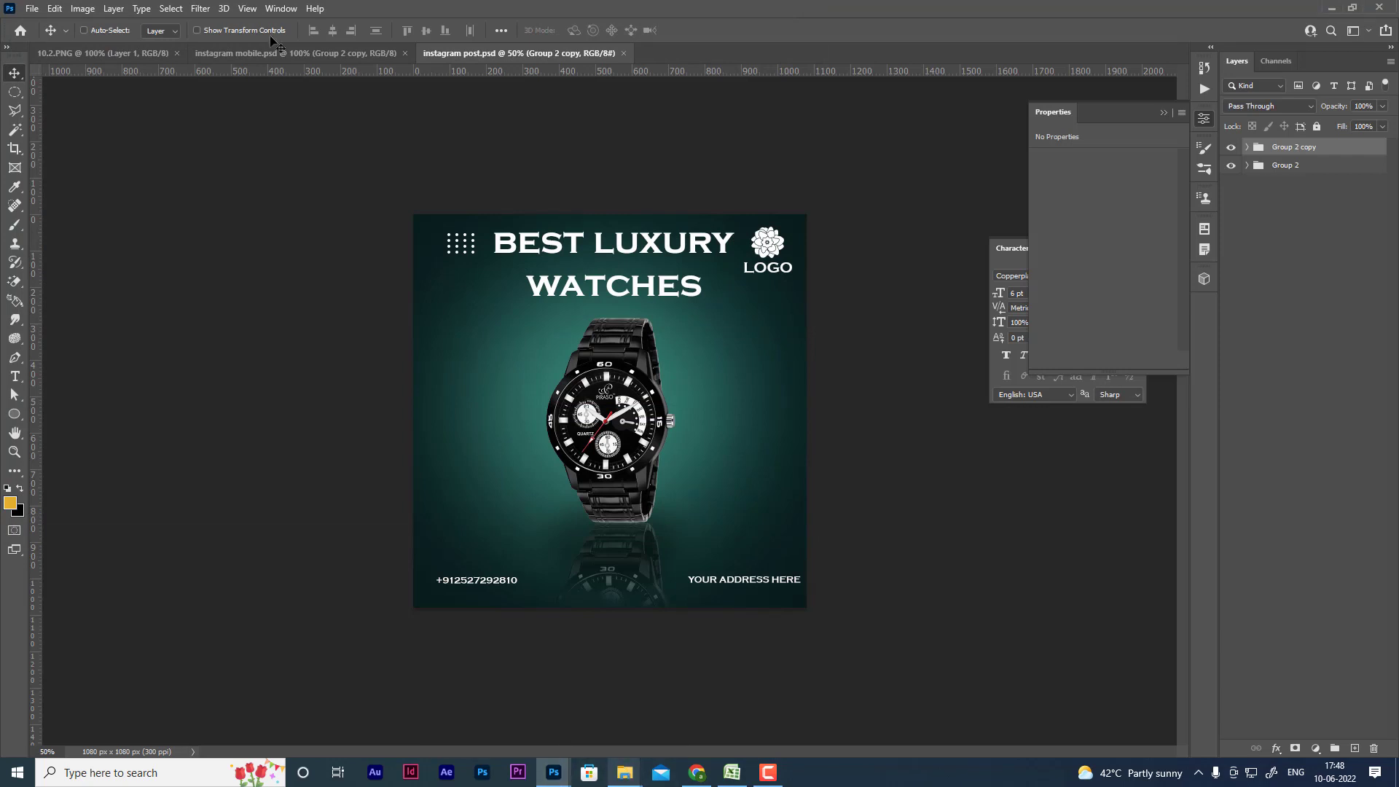
# Step: Open Capture.PNG and sample its teal background as the foreground colour
pyautogui.click(32, 8)
pyautogui.click(48, 37)
pyautogui.click(32, 8)
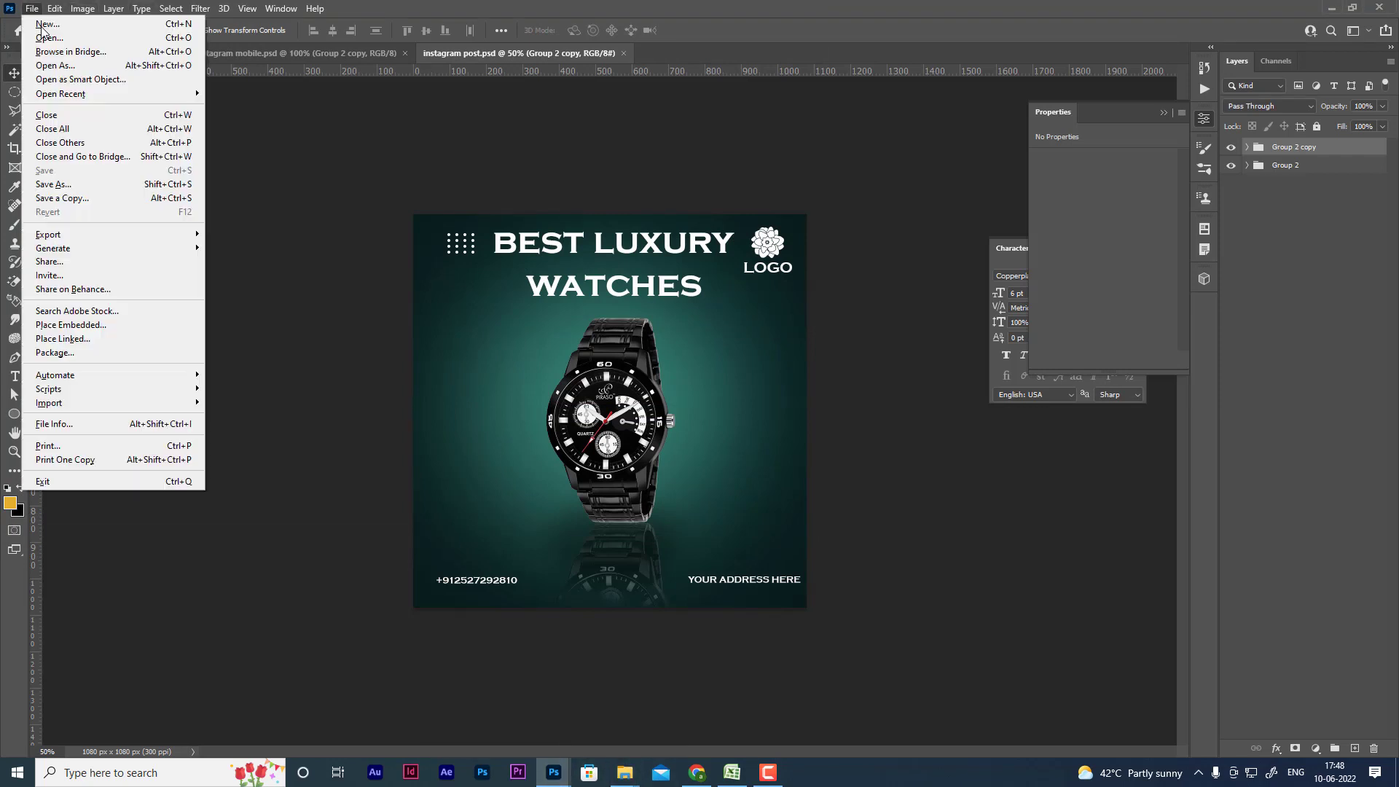
pyautogui.click(50, 38)
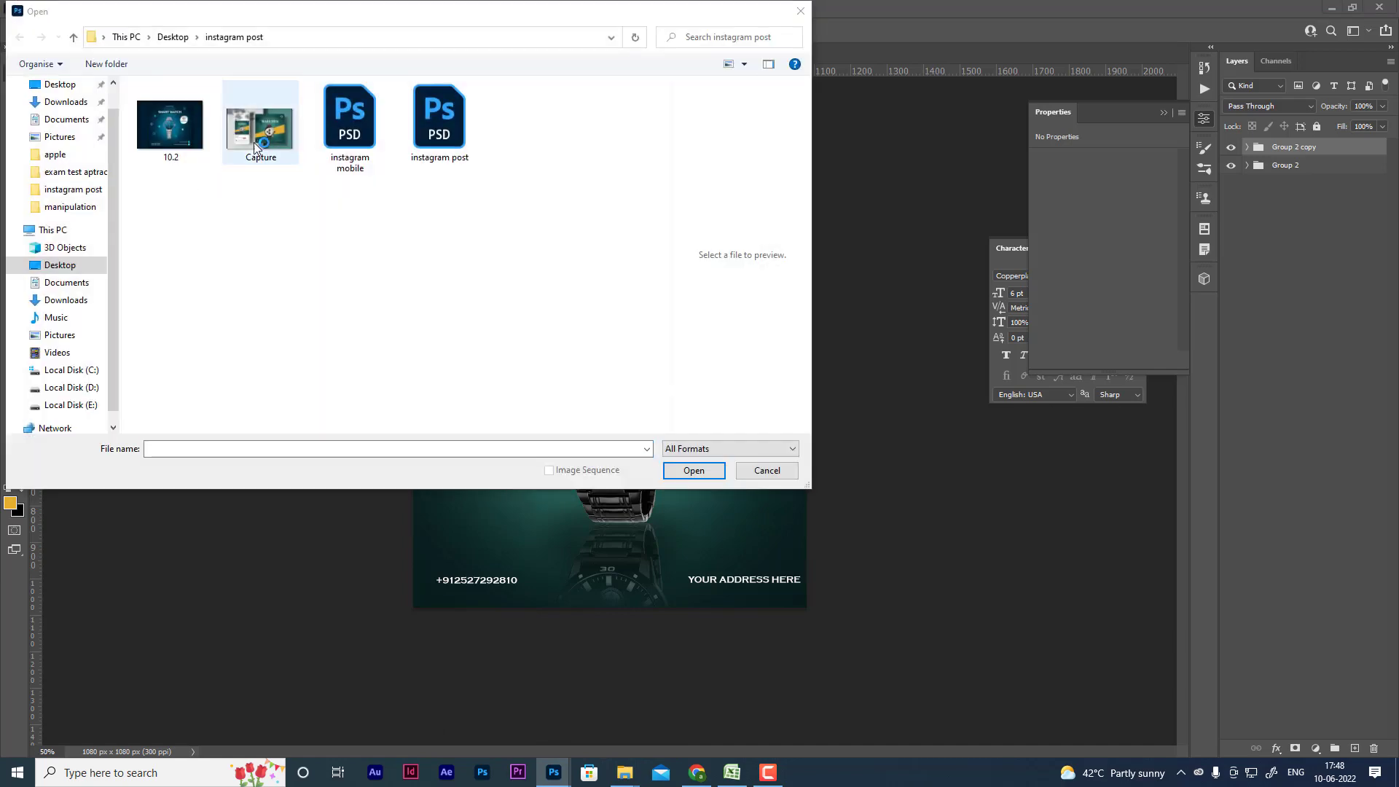
pyautogui.doubleClick(253, 142)
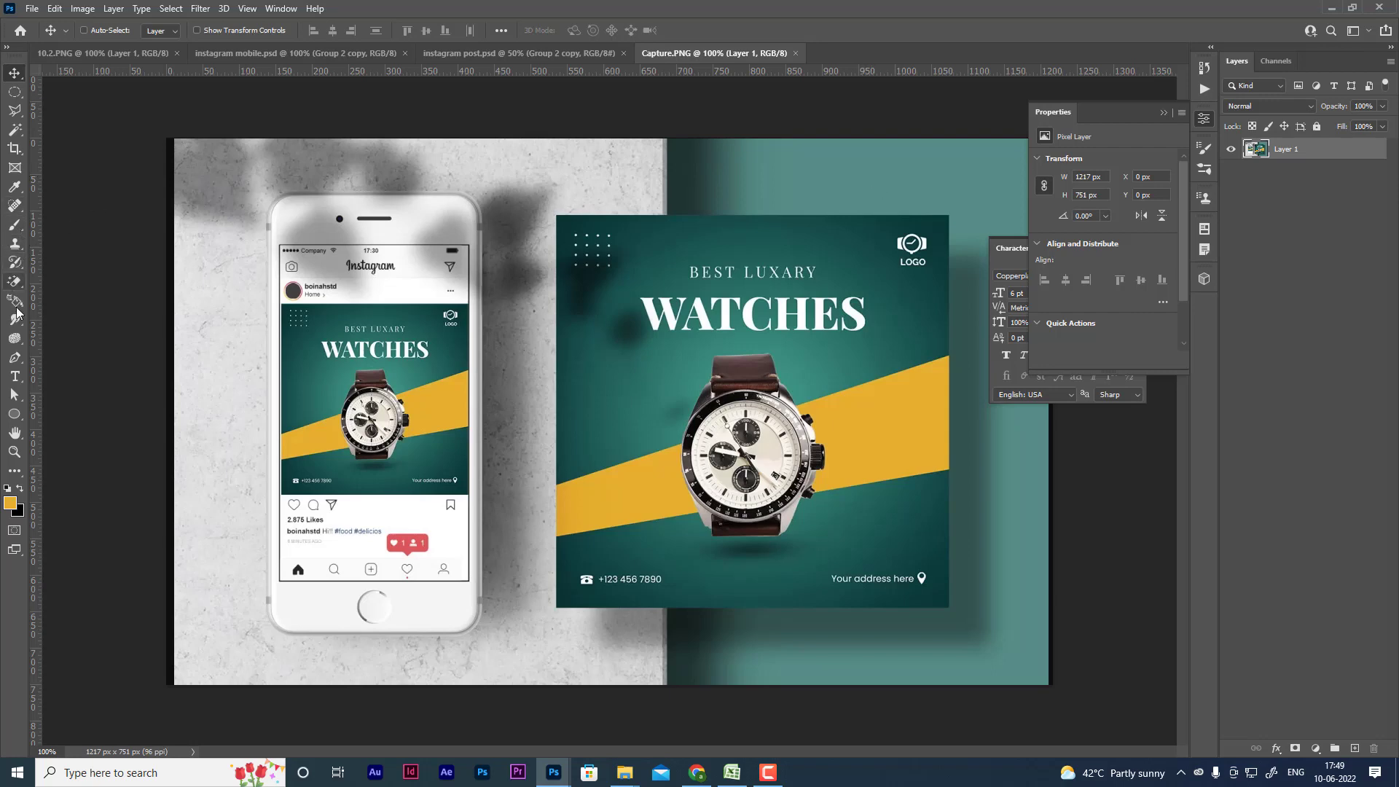
pyautogui.click(13, 191)
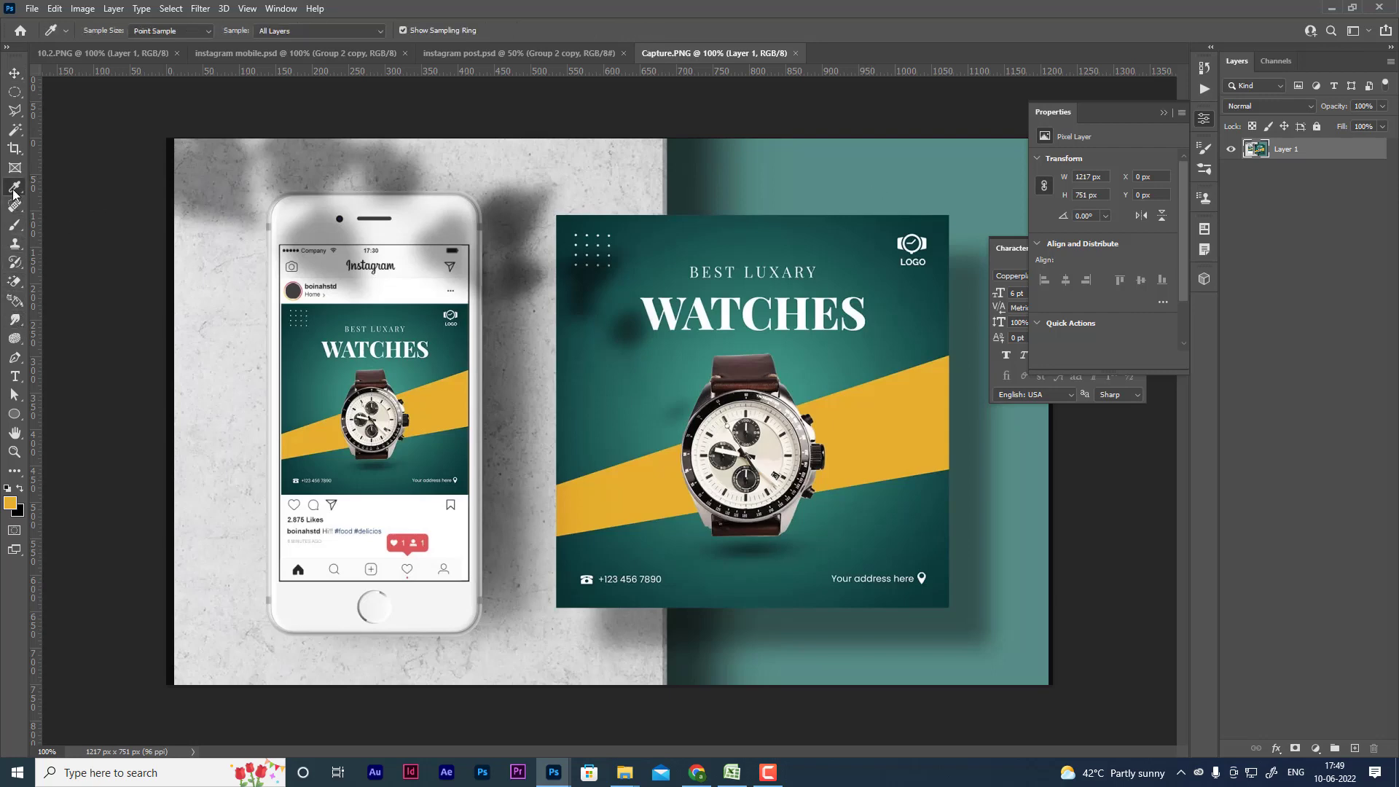
pyautogui.click(788, 175)
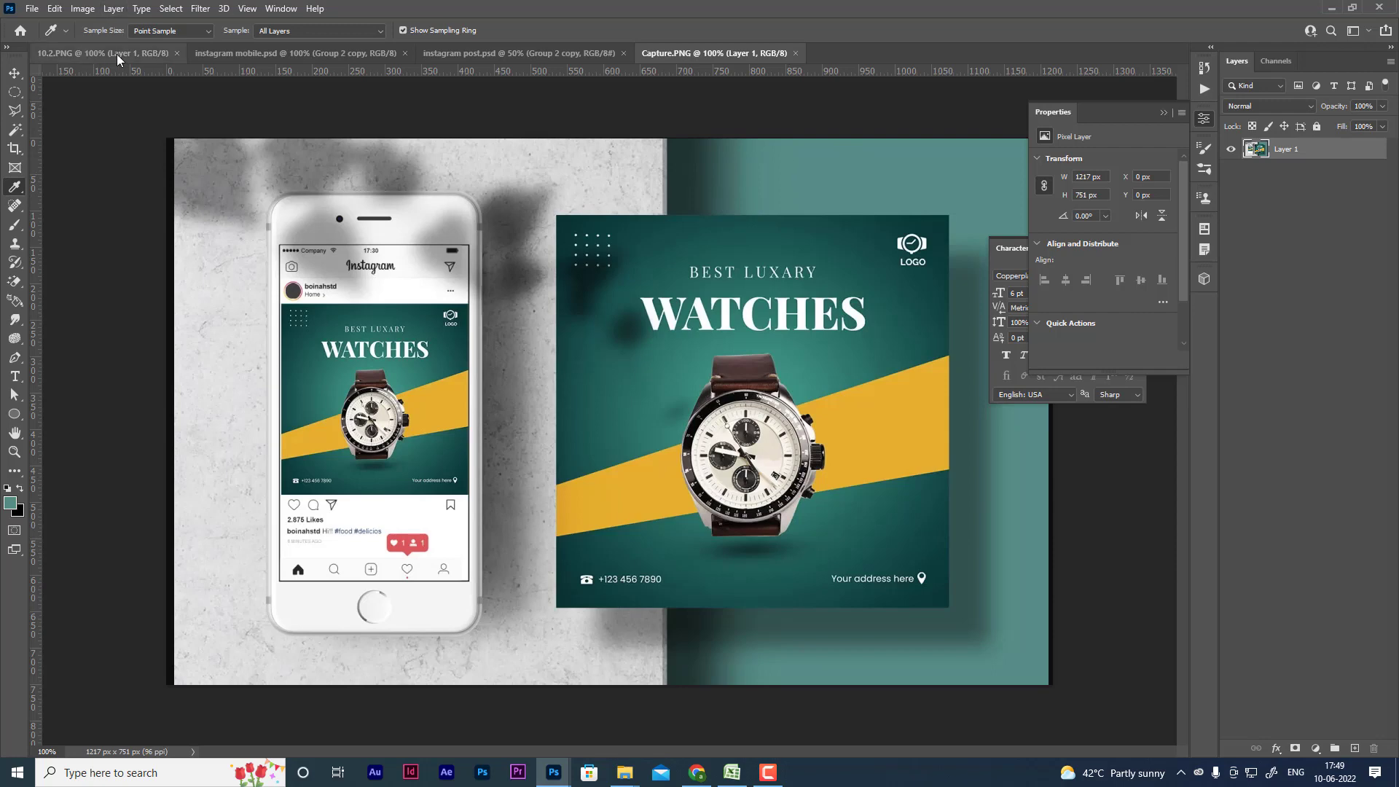
# Step: Create a 1920x1080 HDTV 1080p document and fill it with the teal colour
pyautogui.click(32, 8)
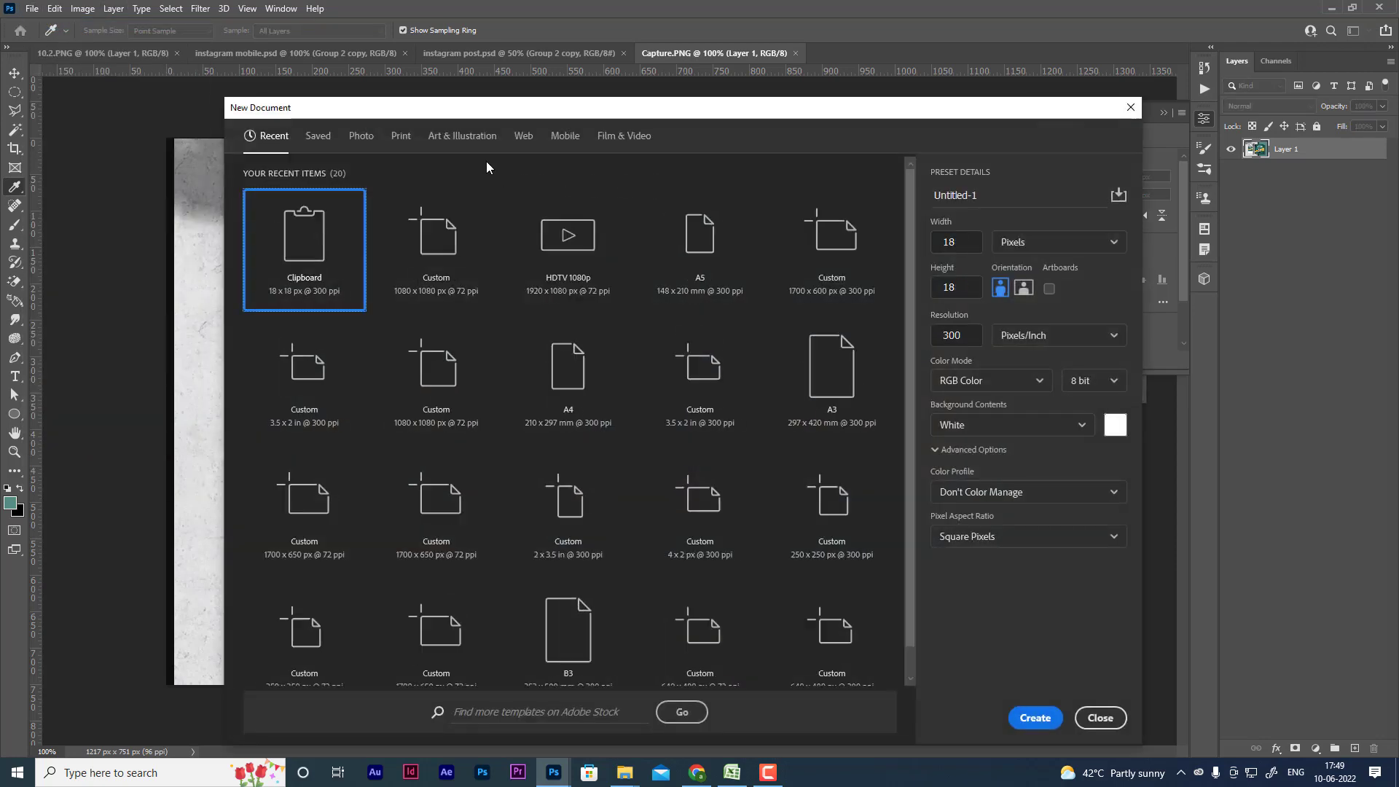
pyautogui.click(624, 137)
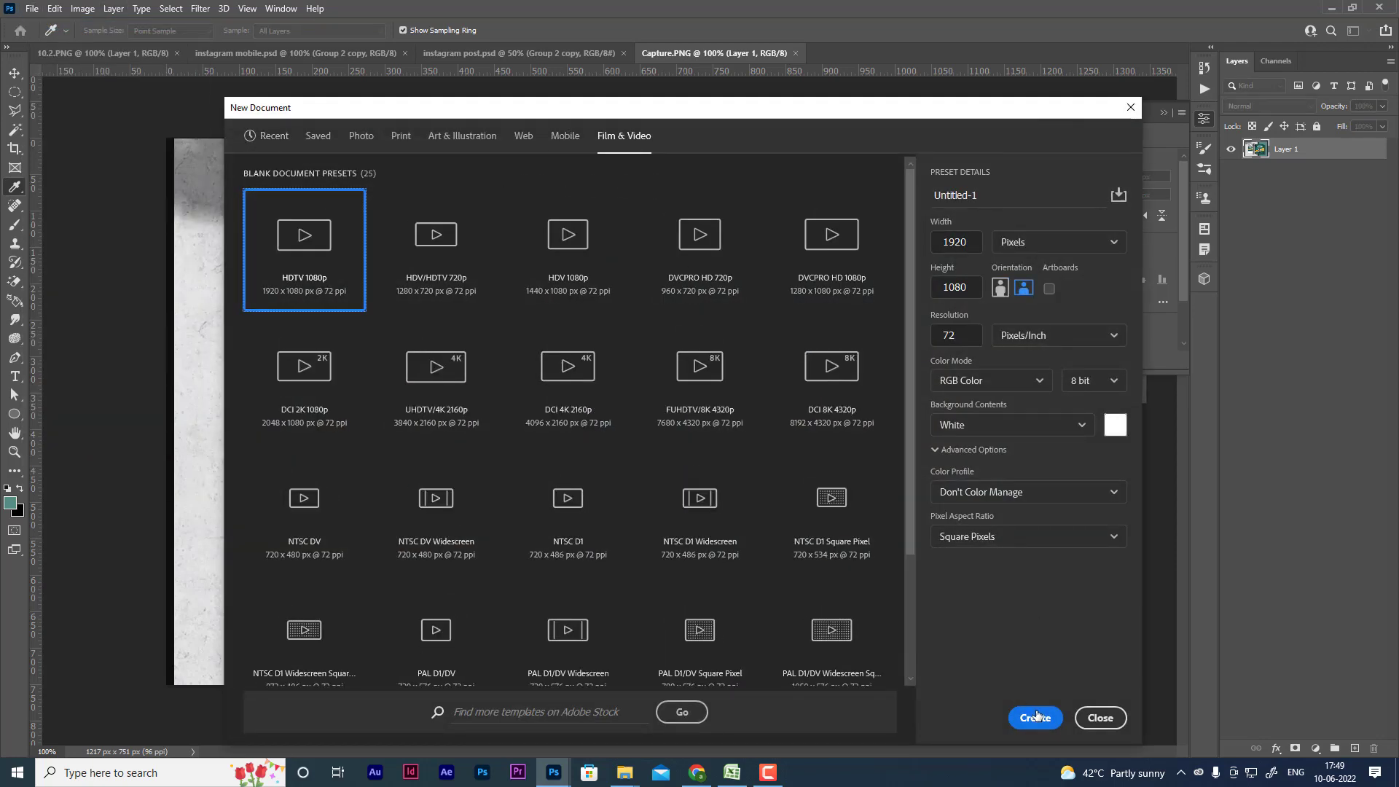
pyautogui.click(1035, 718)
pyautogui.hotkey('alt', 'BackSpace')
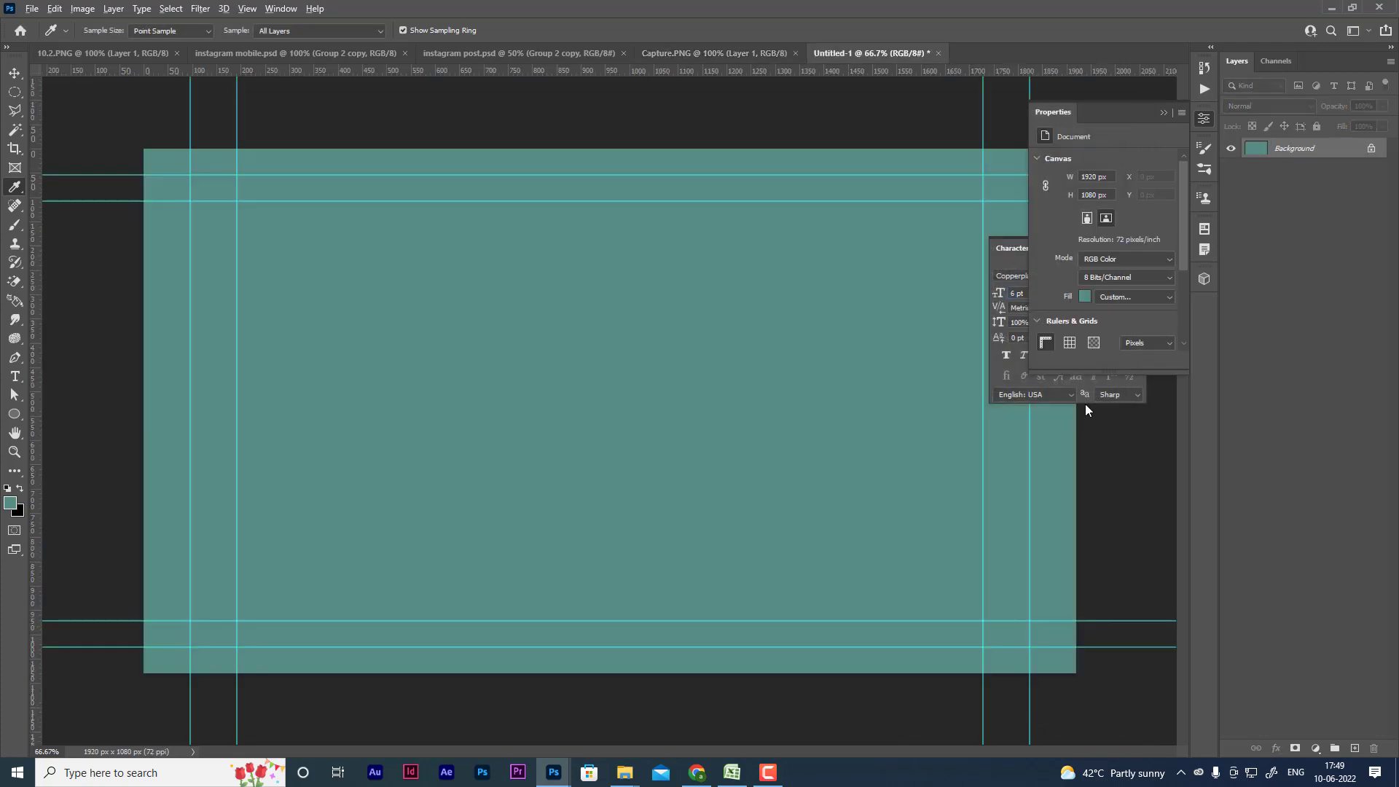
pyautogui.click(14, 73)
# Step: Copy both instagram mobile mockup layers onto the teal Untitled-1 canvas
pyautogui.click(111, 54)
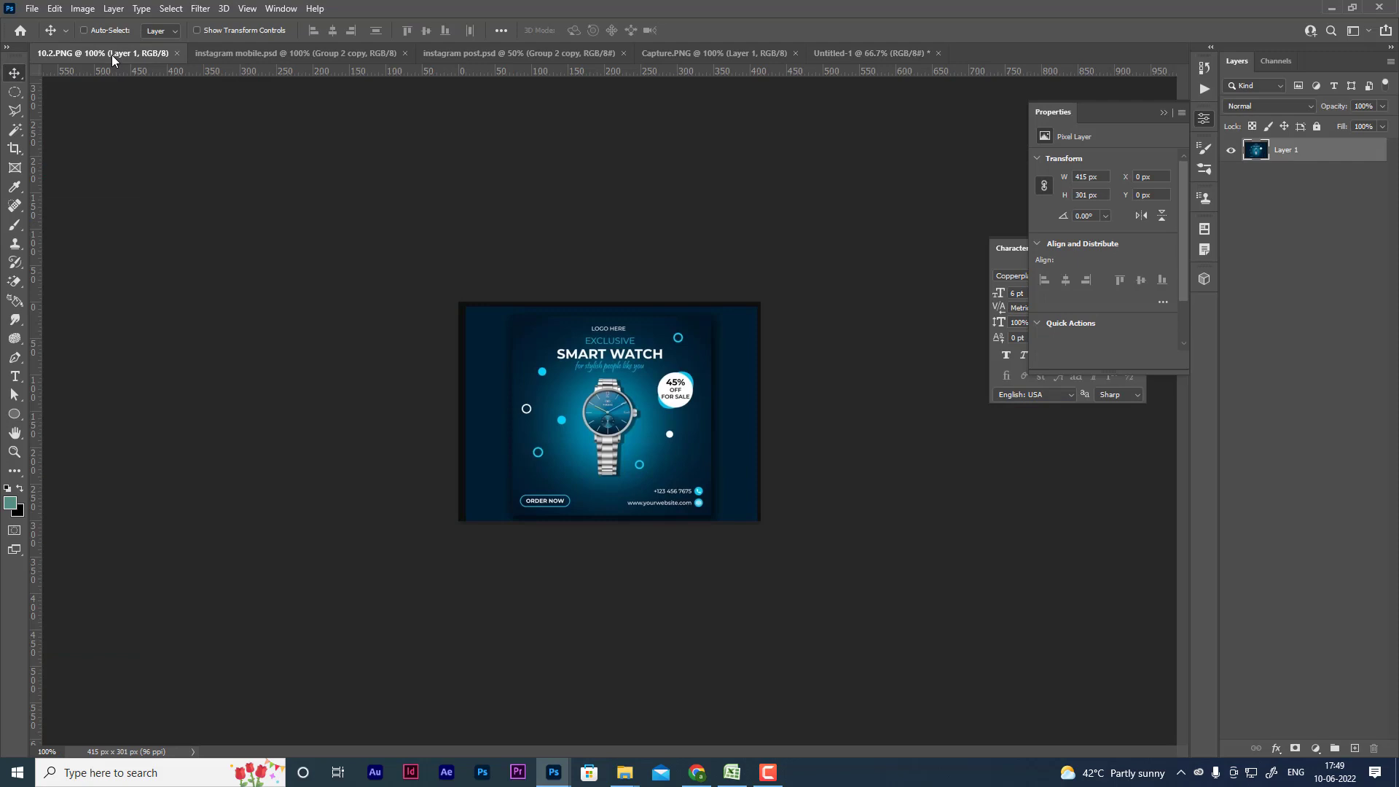
pyautogui.click(277, 55)
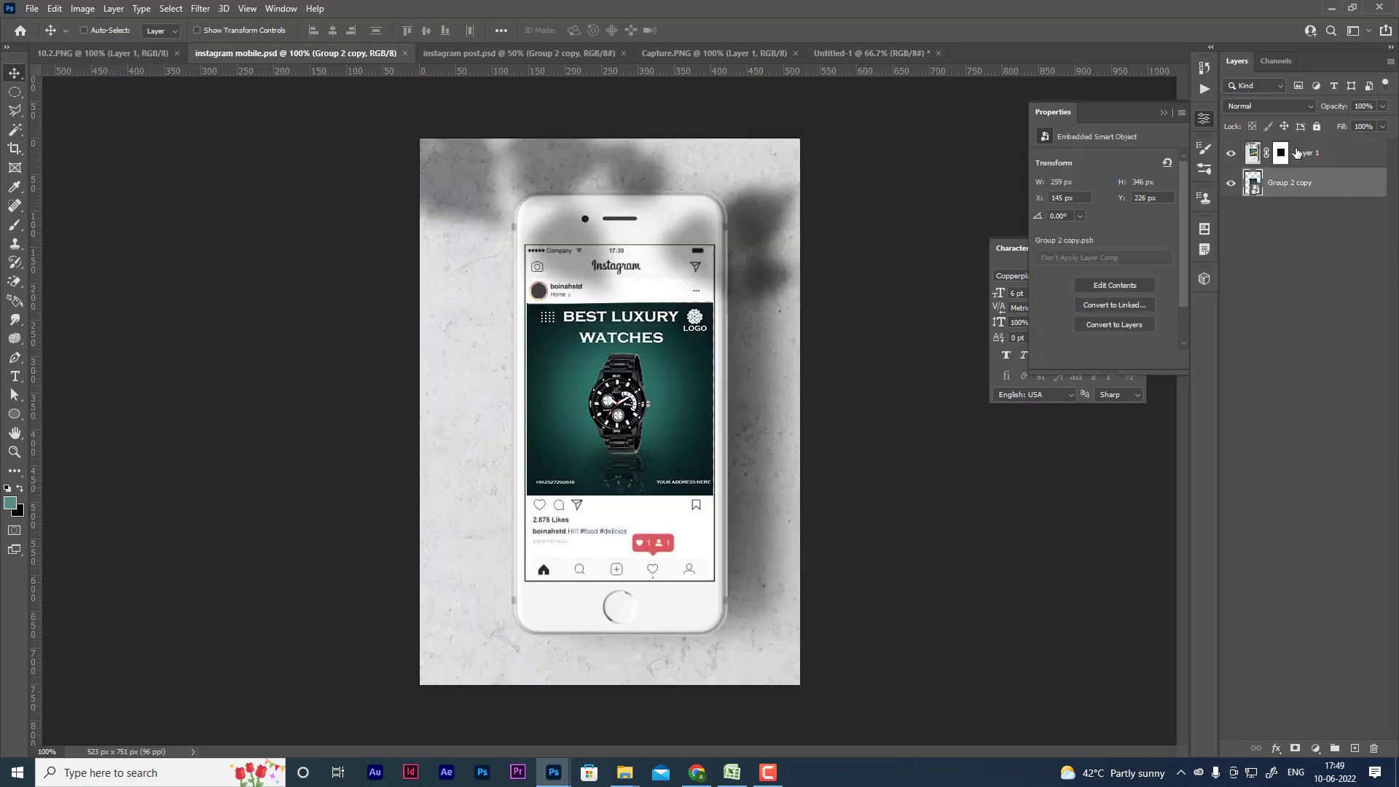
pyautogui.keyDown('shift'); pyautogui.click(1313, 162); pyautogui.keyUp('shift')
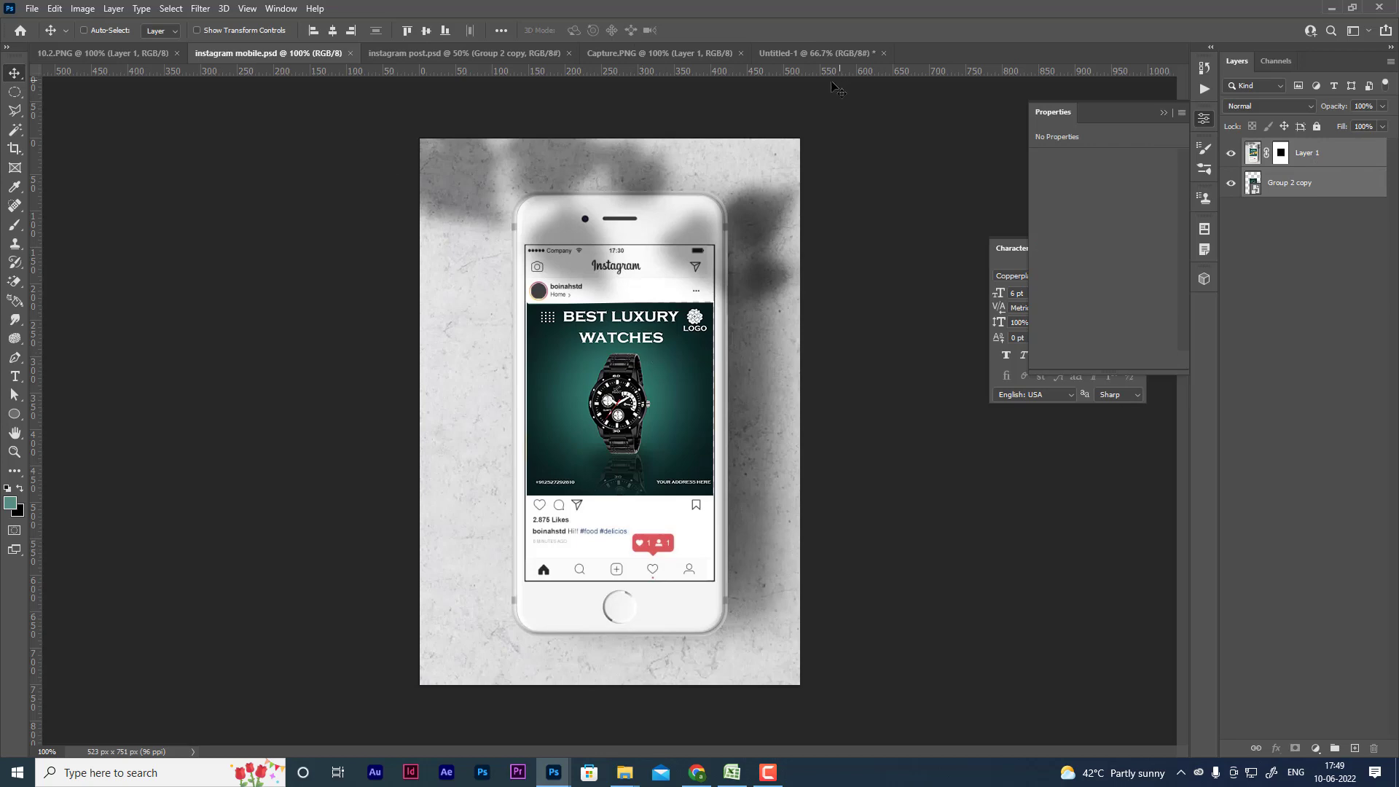
pyautogui.moveTo(257, 56); pyautogui.dragTo(645, 129)
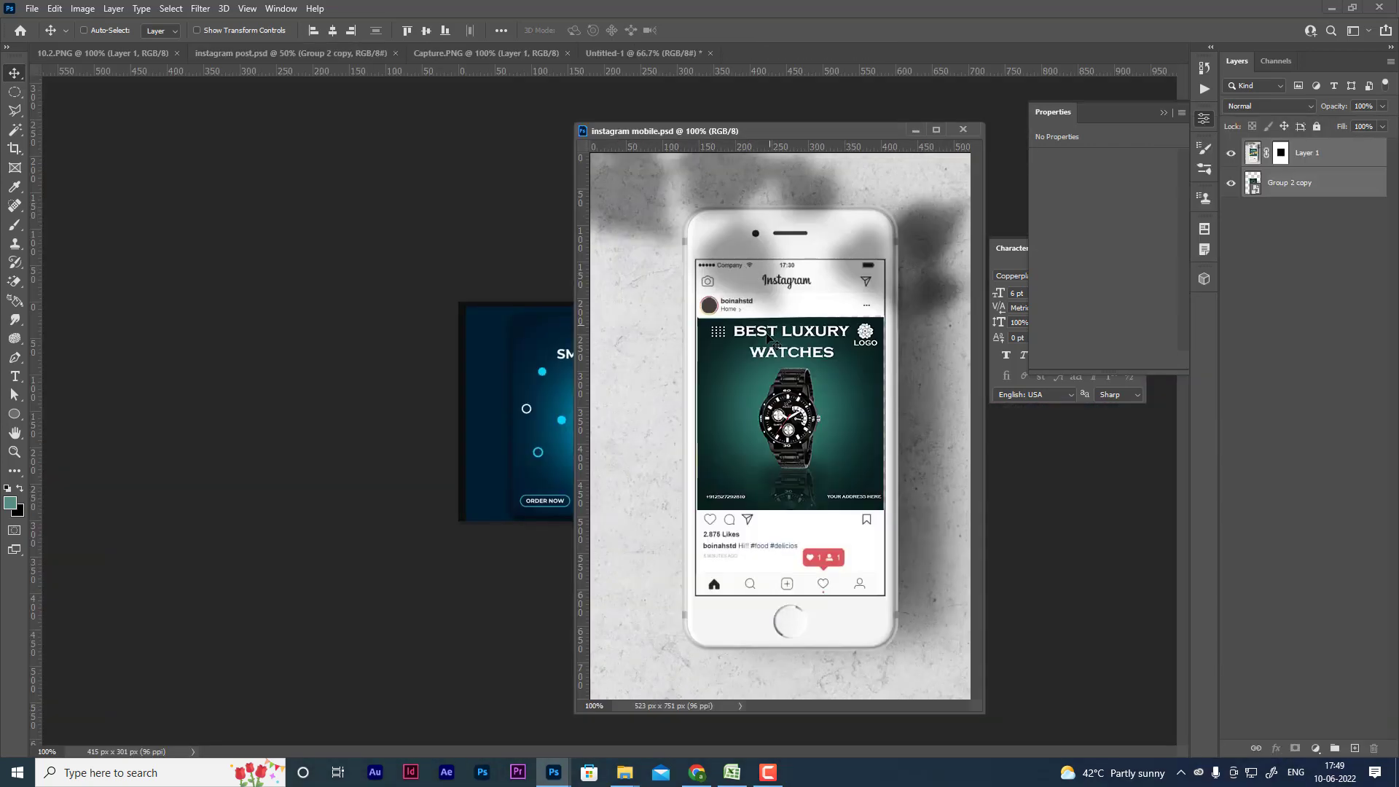
pyautogui.click(548, 48)
pyautogui.click(619, 54)
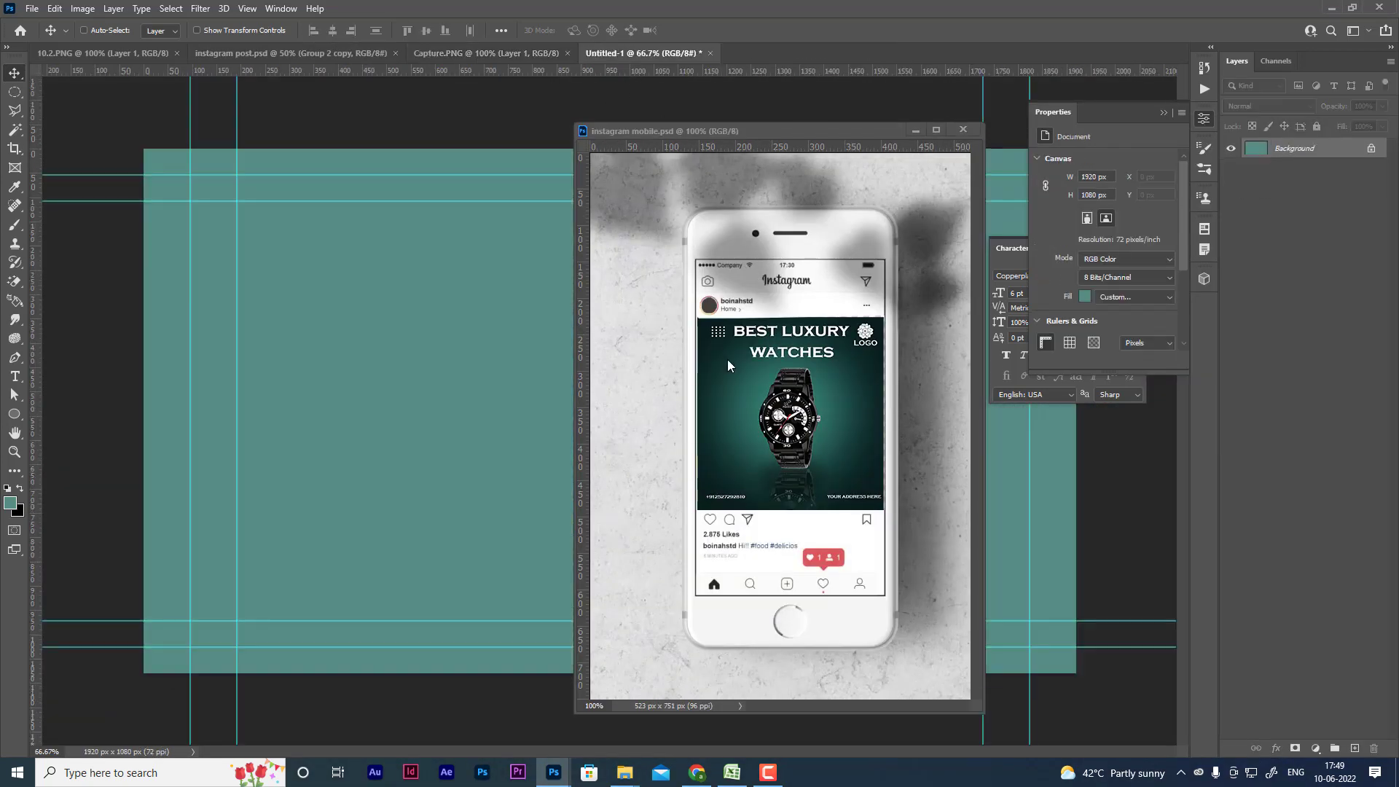
pyautogui.click(795, 356)
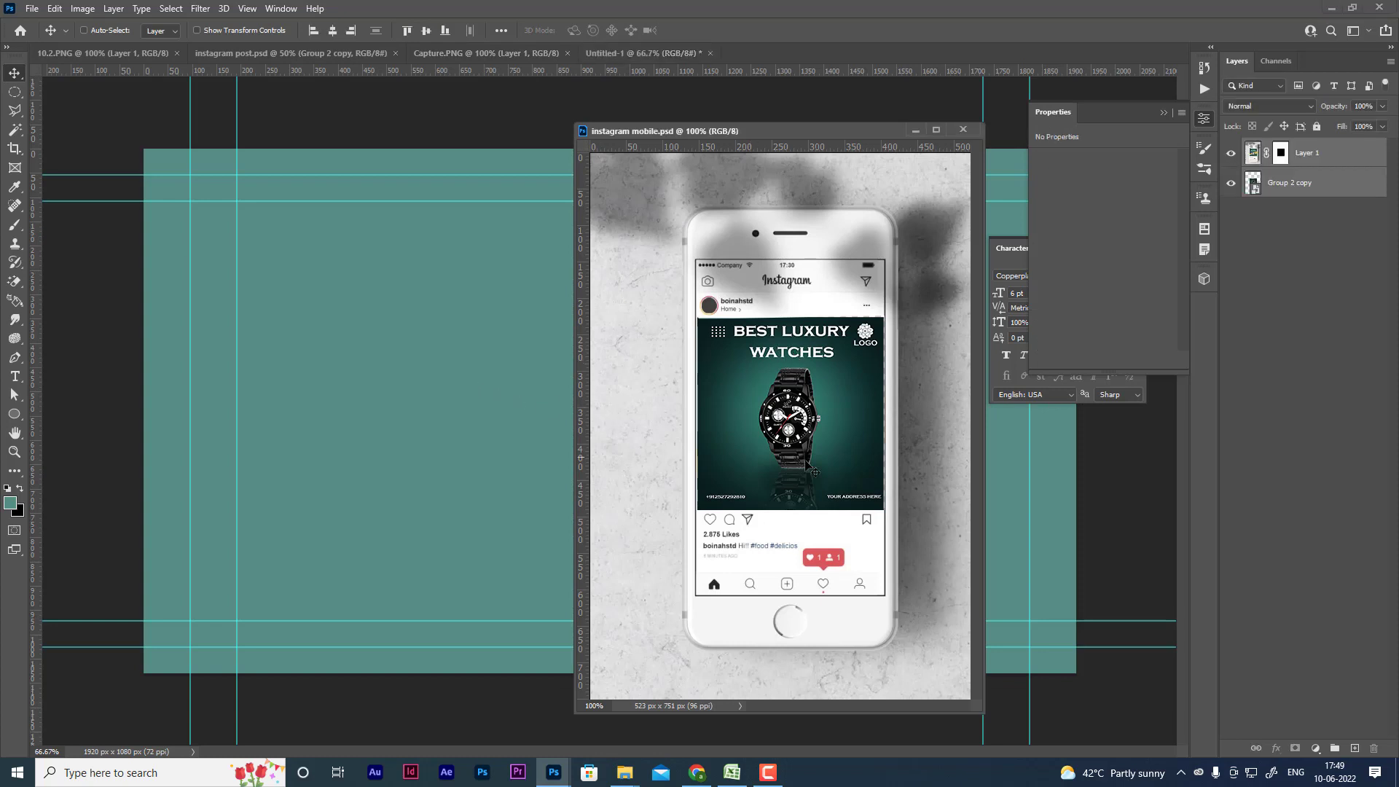
pyautogui.moveTo(812, 470)
pyautogui.mouseDown()
pyautogui.moveTo(500, 438)
pyautogui.moveTo(394, 401)
pyautogui.mouseUp()
pyautogui.click(915, 129)
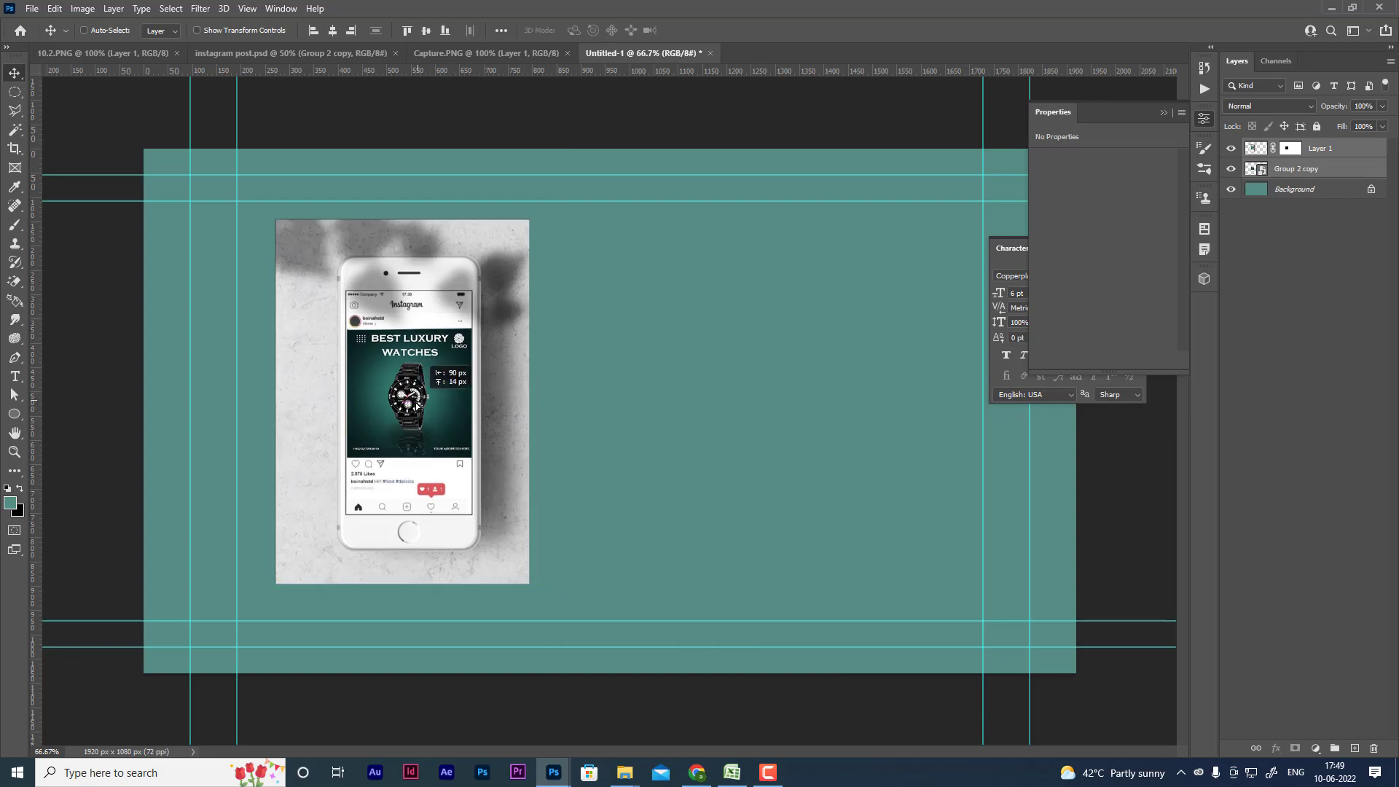
# Step: Convert the mockup into one smart object and scale it to 152% on the canvas's left
pyautogui.rightClick(1345, 152)
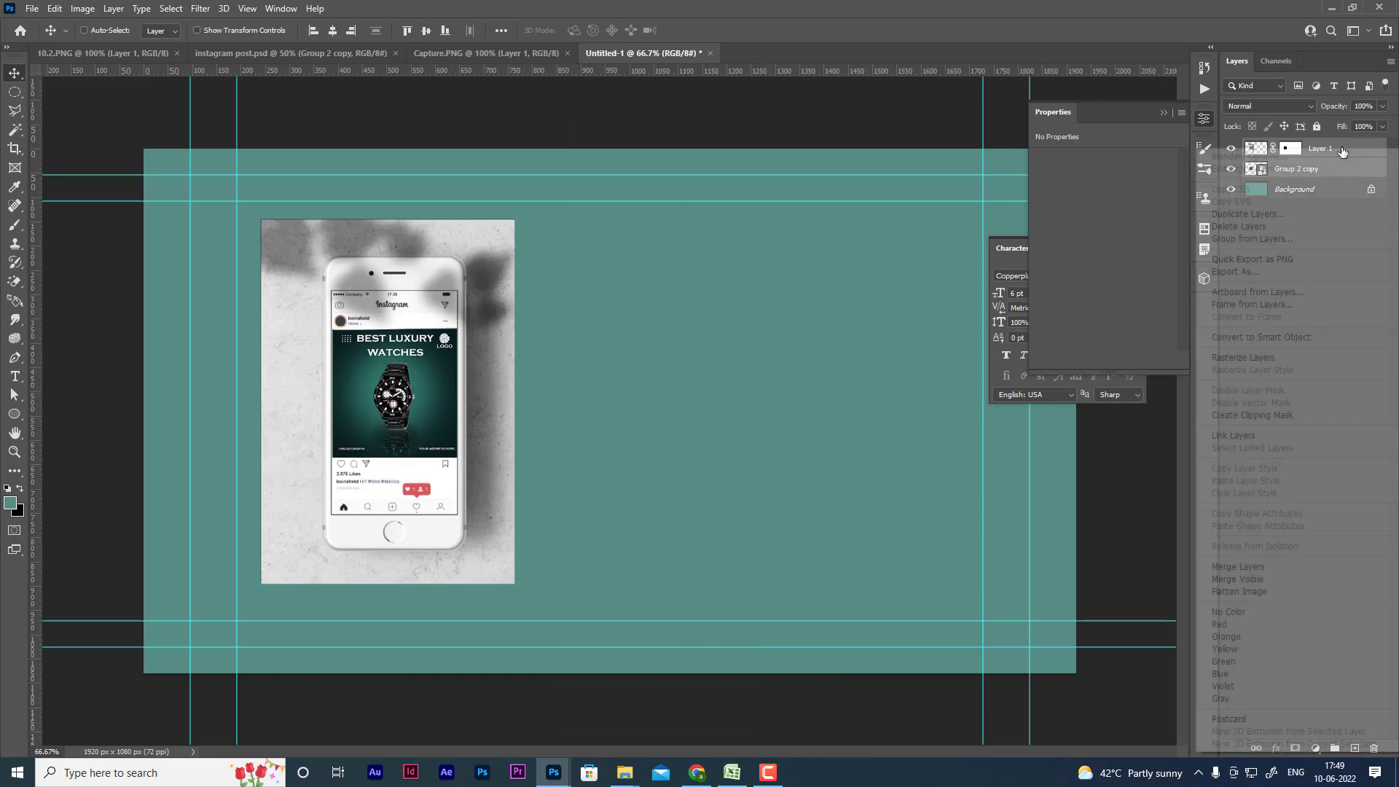
pyautogui.click(1267, 337)
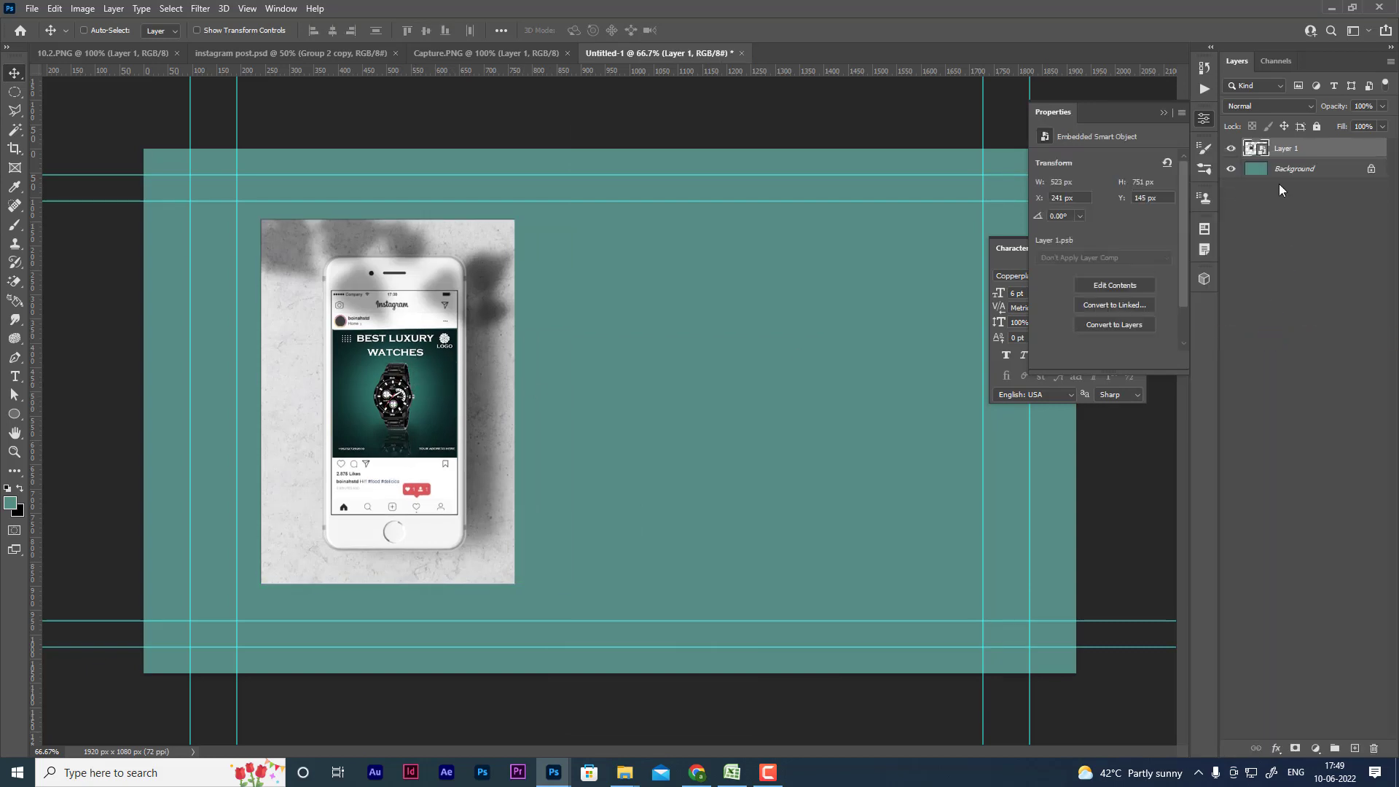
pyautogui.hotkey('ctrl', 't')
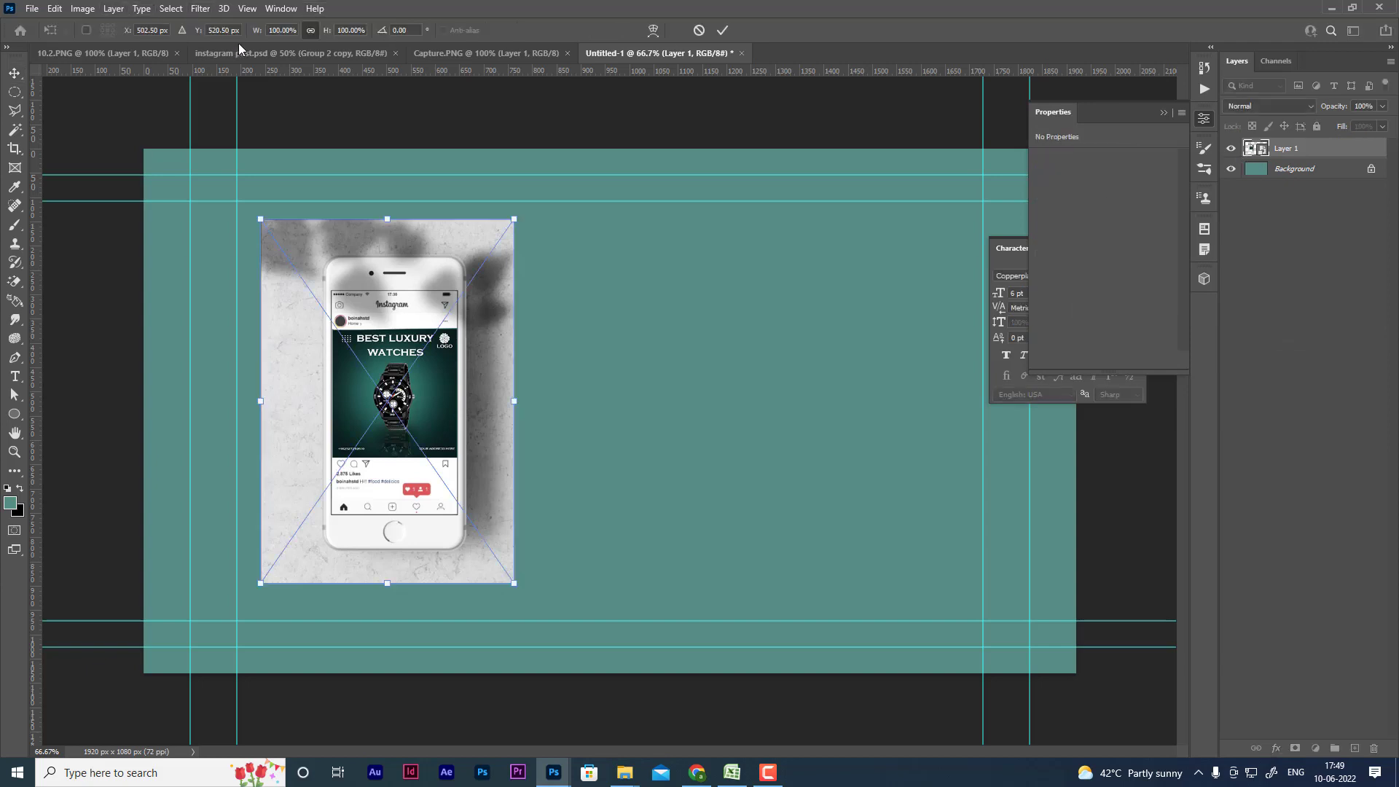
pyautogui.moveTo(326, 32); pyautogui.dragTo(357, 32)
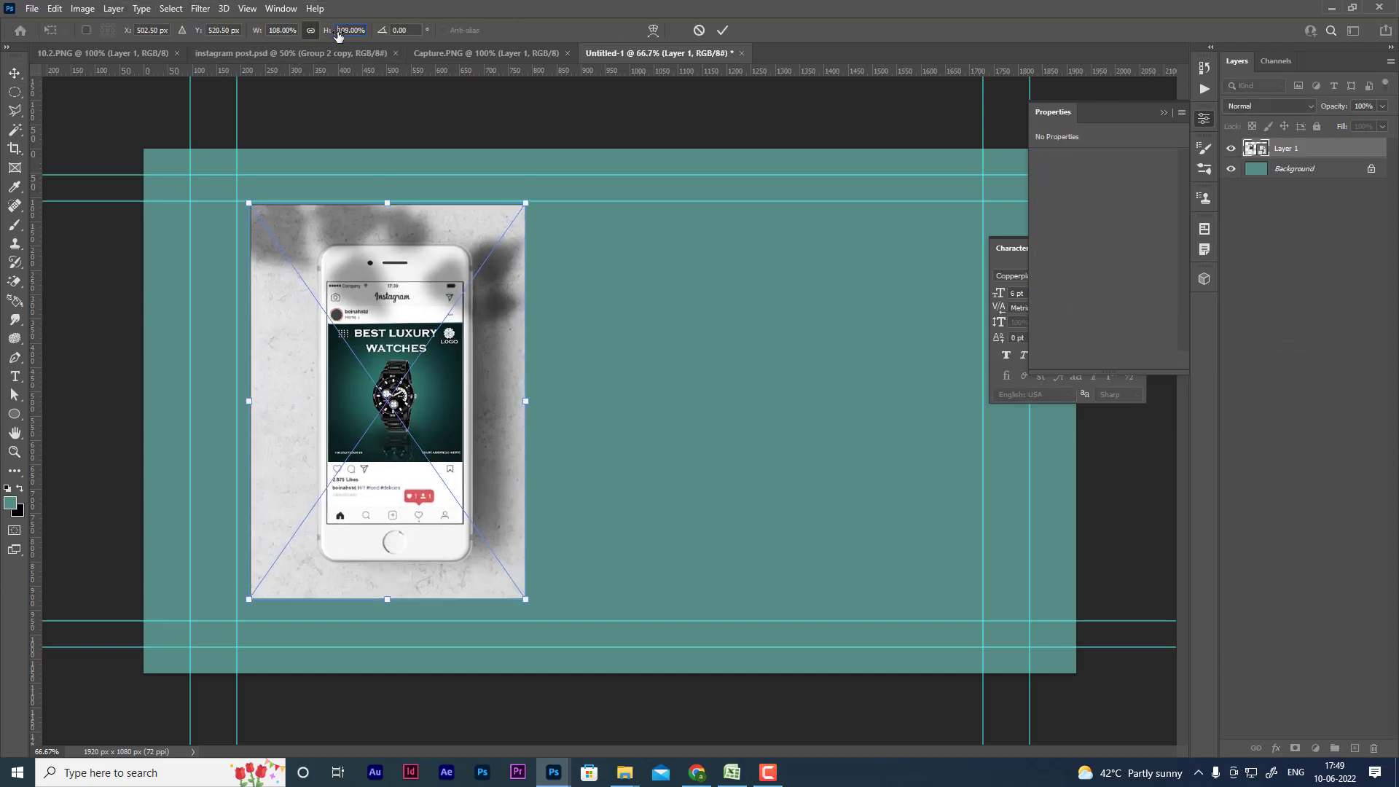
pyautogui.moveTo(446, 353); pyautogui.dragTo(385, 361)
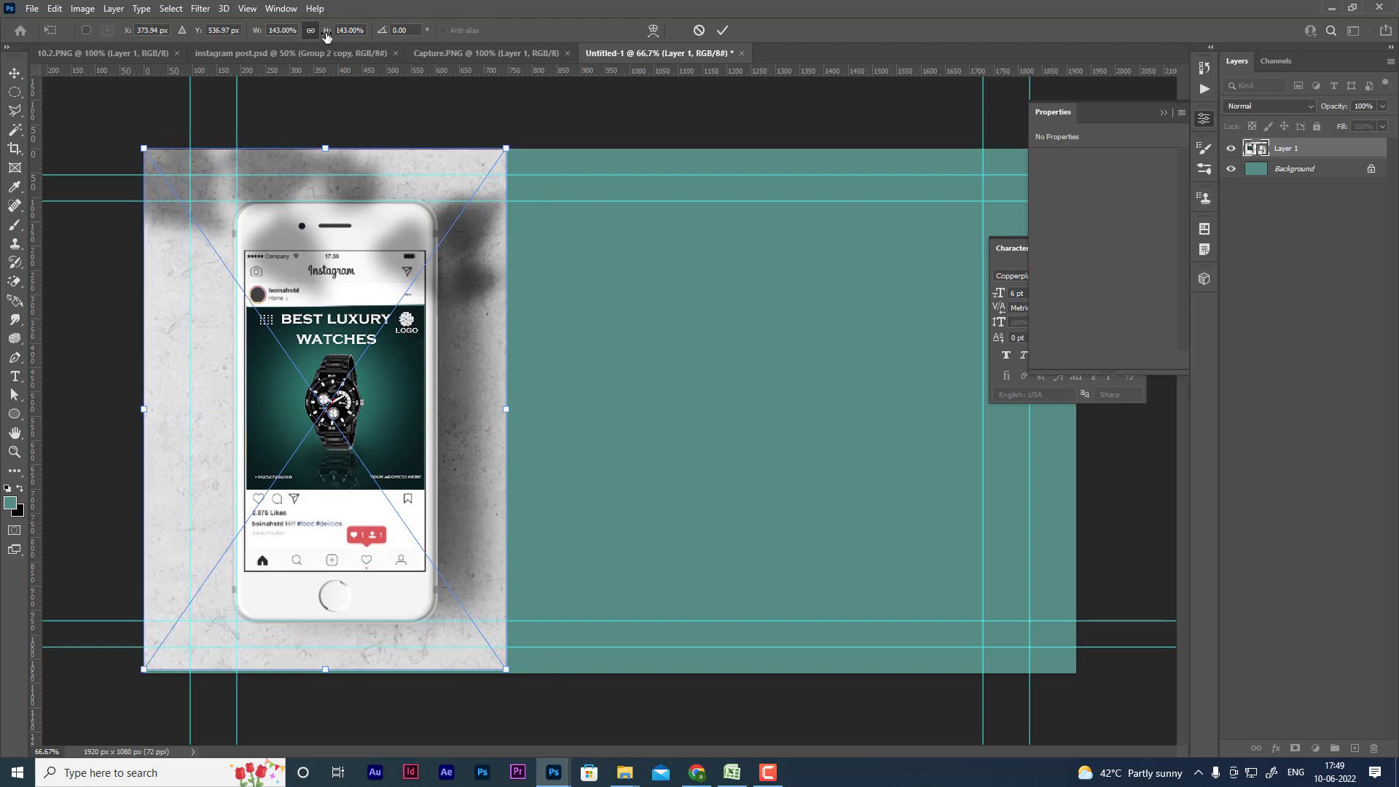
pyautogui.moveTo(326, 35); pyautogui.dragTo(321, 28)
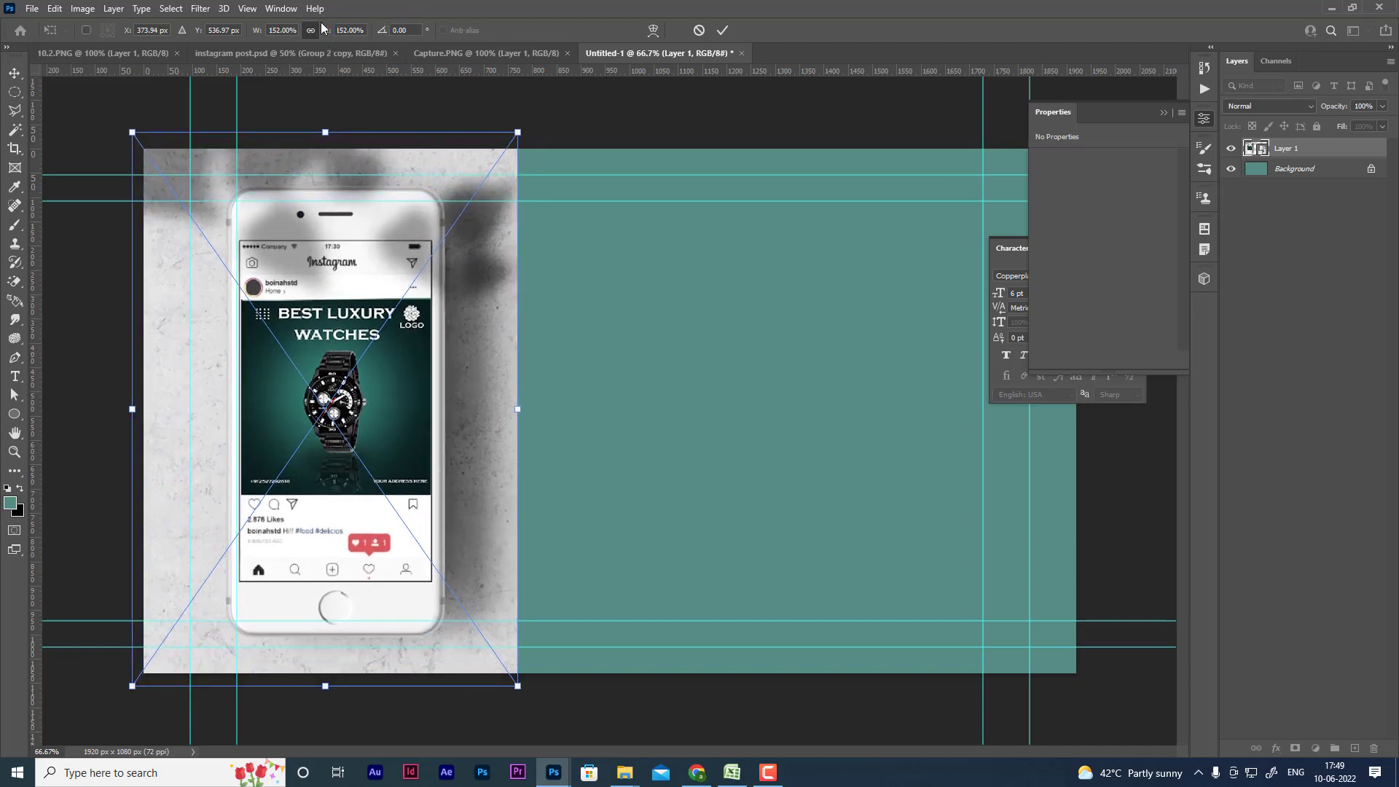
pyautogui.press('Return')
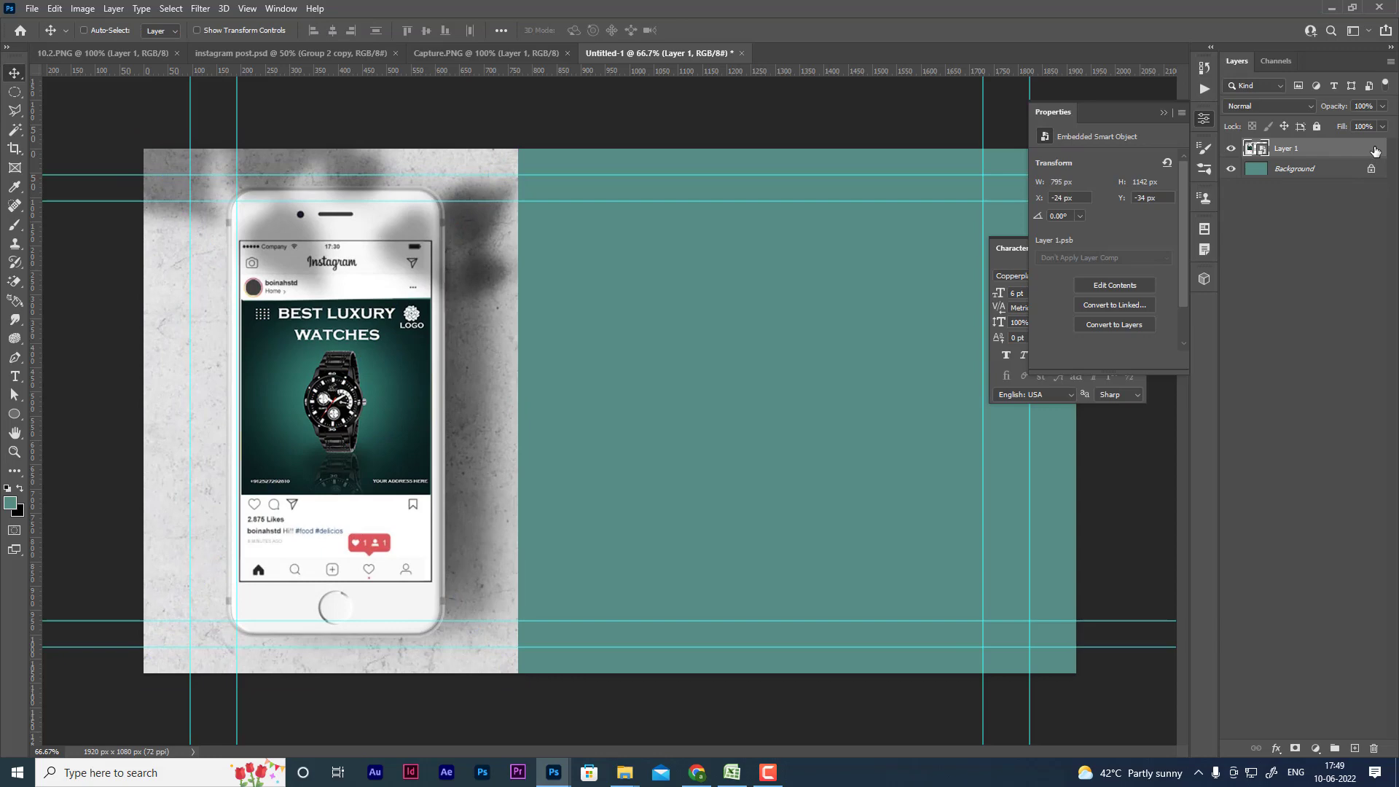
# Step: Enable a drop shadow on the phone mockup and adjust its opacity, blend mode and distance
pyautogui.doubleClick(1375, 151)
pyautogui.click(813, 340)
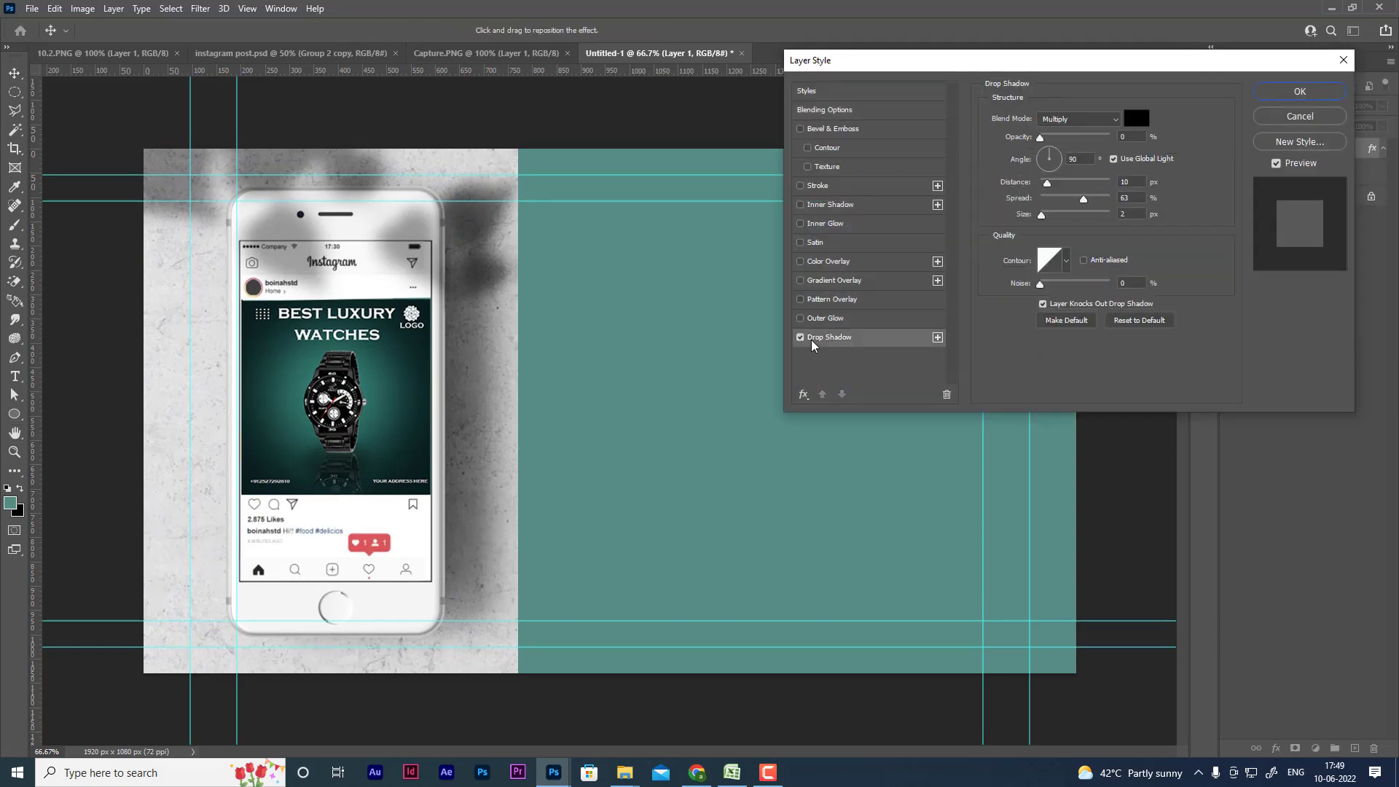
pyautogui.moveTo(1045, 140)
pyautogui.mouseDown()
pyautogui.moveTo(1119, 139)
pyautogui.moveTo(1082, 139)
pyautogui.mouseUp()
pyautogui.click(1075, 120)
pyautogui.click(1057, 116)
pyautogui.moveTo(1053, 184)
pyautogui.mouseDown()
pyautogui.moveTo(1111, 199)
pyautogui.moveTo(1062, 216)
pyautogui.moveTo(1040, 185)
pyautogui.mouseUp()
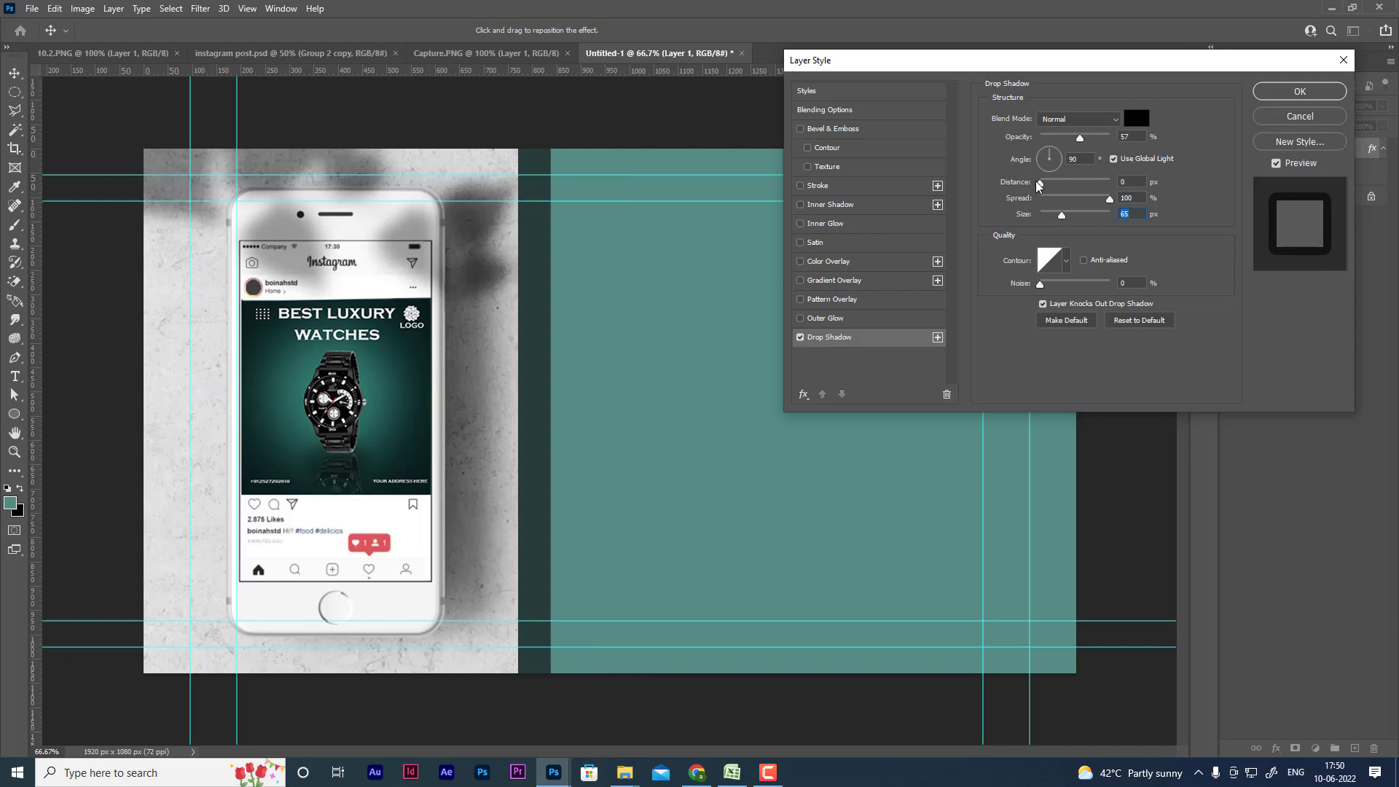
pyautogui.moveTo(1080, 138)
pyautogui.mouseDown()
pyautogui.moveTo(1044, 139)
pyautogui.moveTo(1113, 181)
pyautogui.moveTo(1058, 183)
pyautogui.mouseUp()
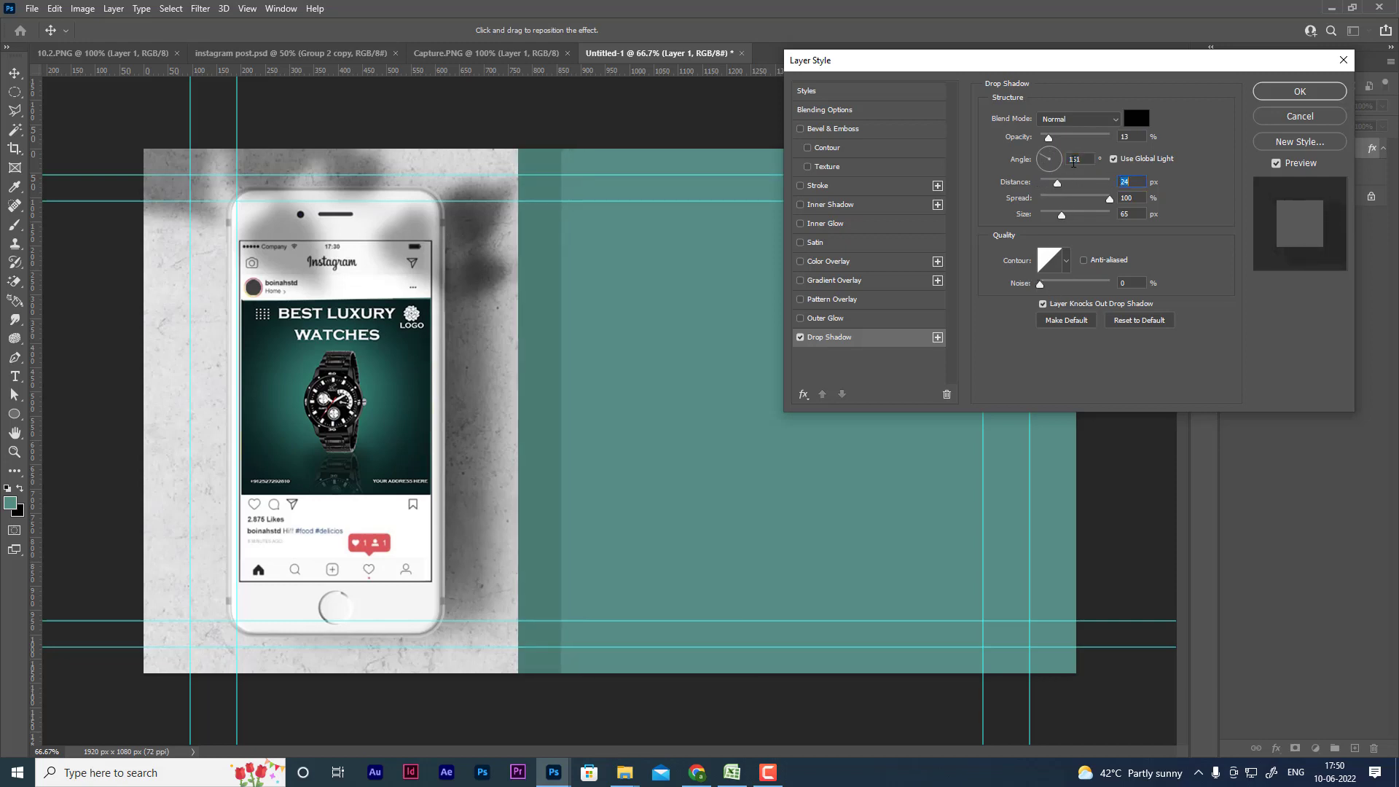
# Step: Finish the shadow as Multiply at about a 49° angle and apply it
pyautogui.click(1053, 159)
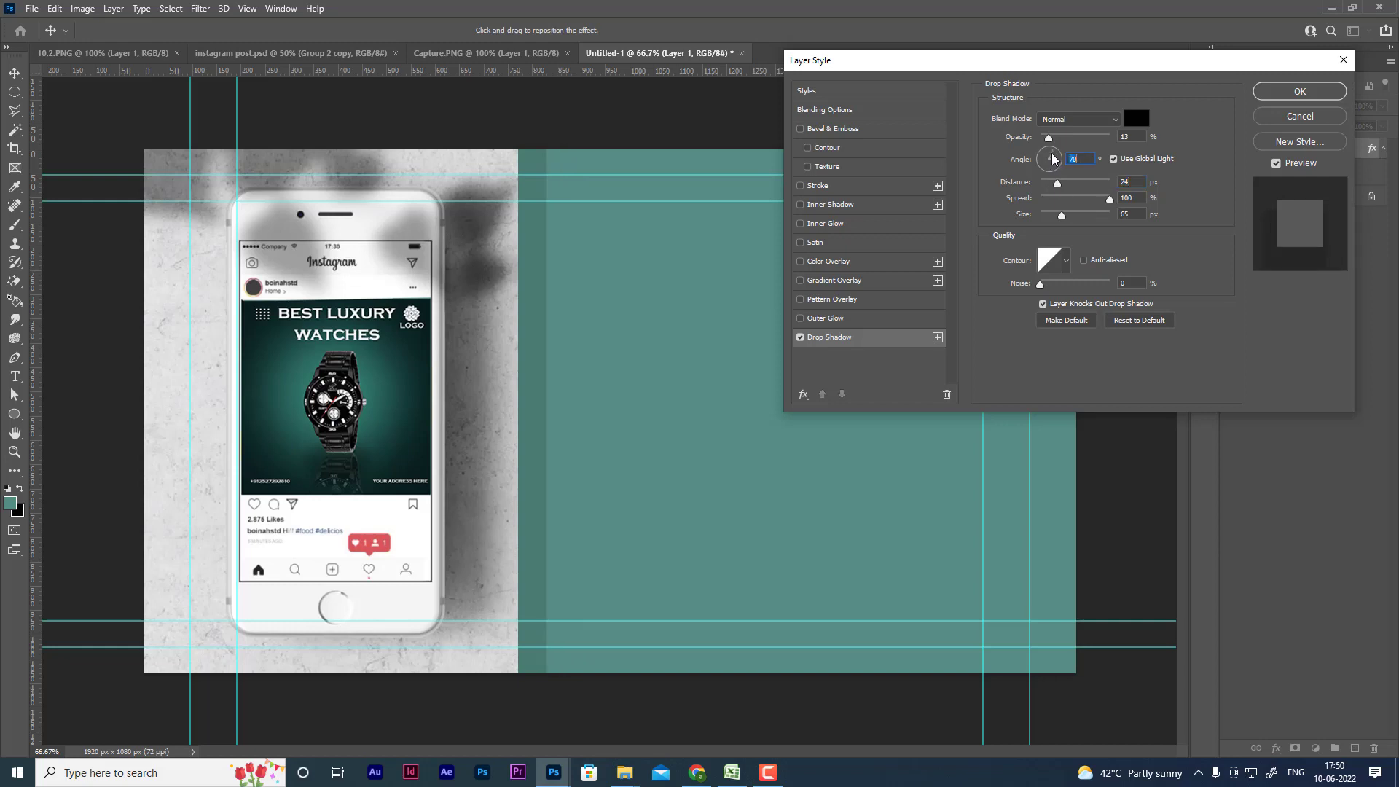
pyautogui.moveTo(1052, 159); pyautogui.dragTo(1052, 175)
pyautogui.moveTo(1046, 174)
pyautogui.mouseDown()
pyautogui.moveTo(1035, 158)
pyautogui.moveTo(1051, 160)
pyautogui.moveTo(1056, 138)
pyautogui.mouseUp()
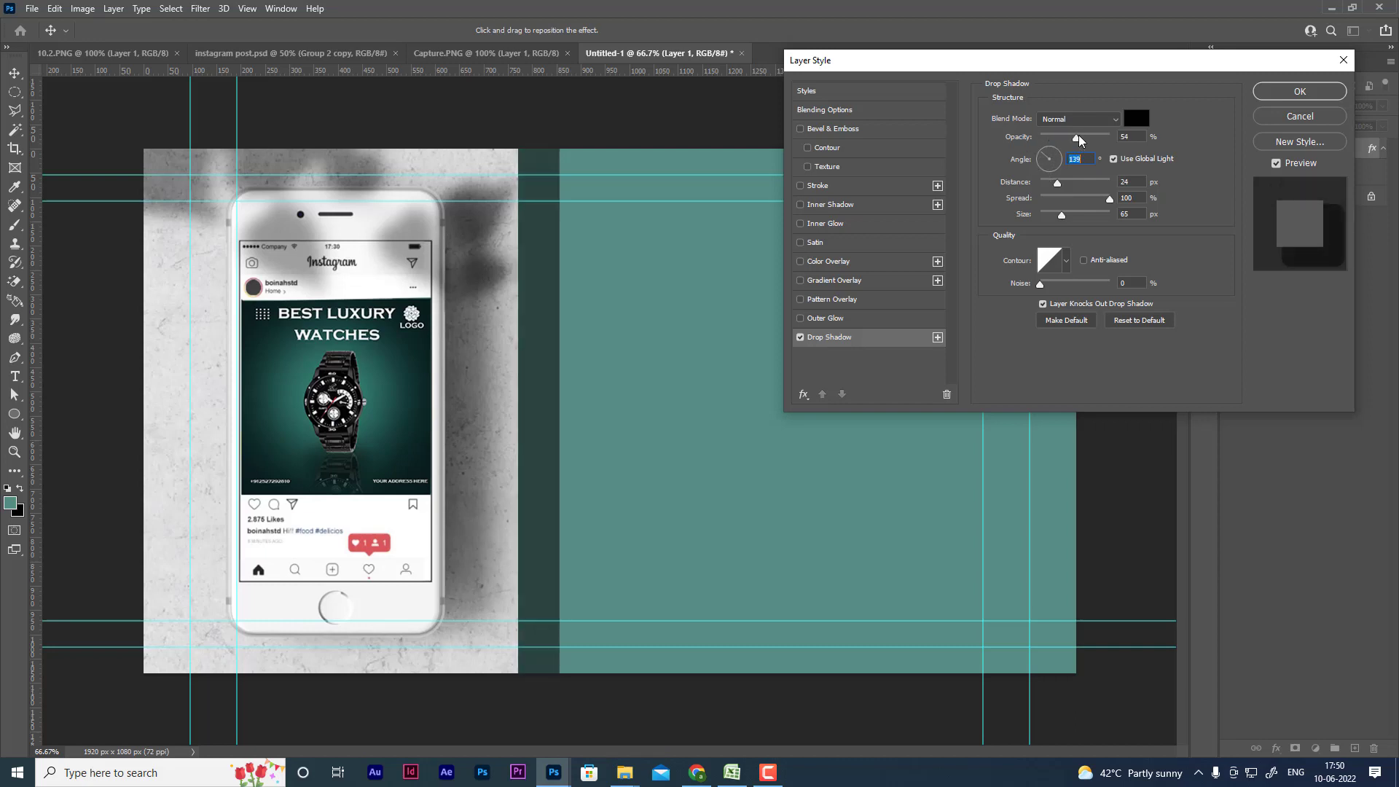
pyautogui.click(1072, 124)
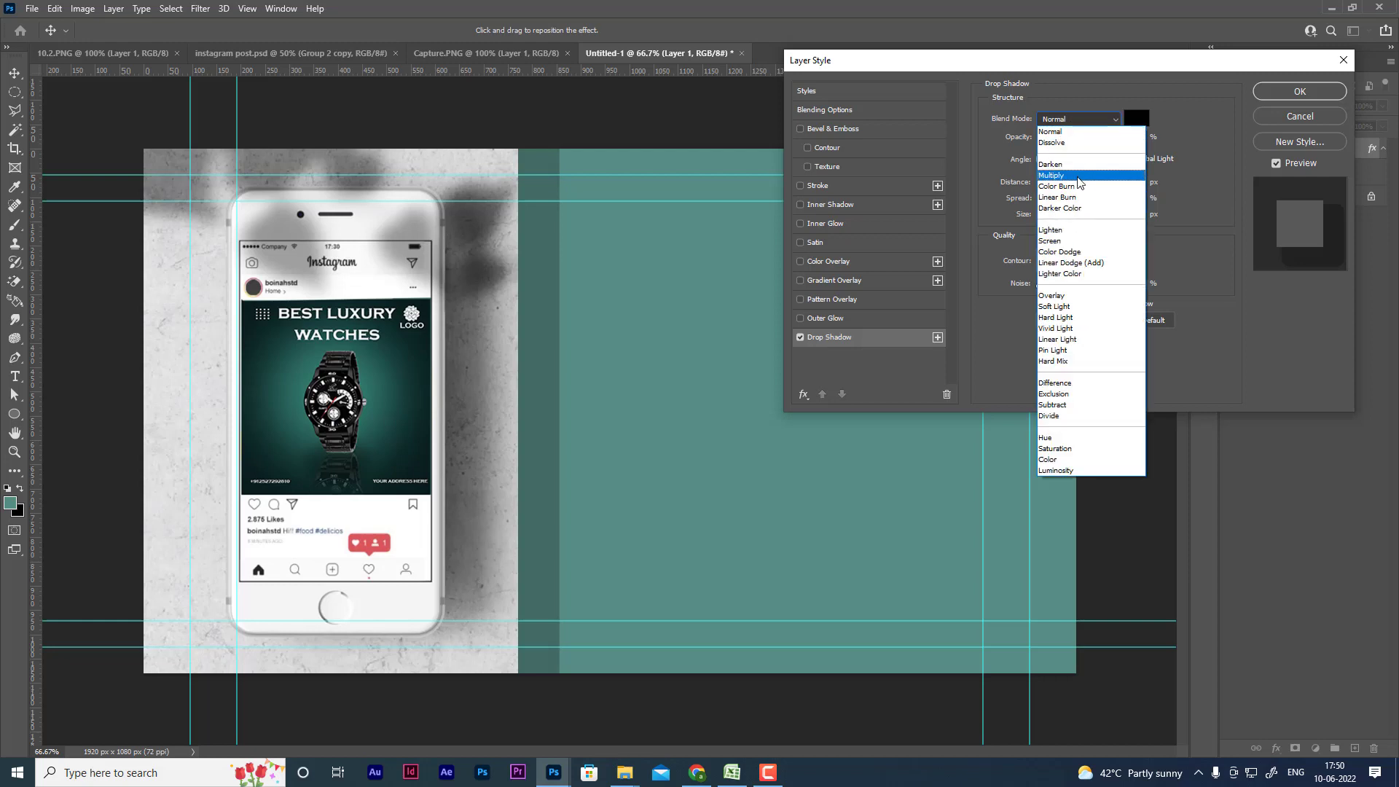
pyautogui.click(1050, 175)
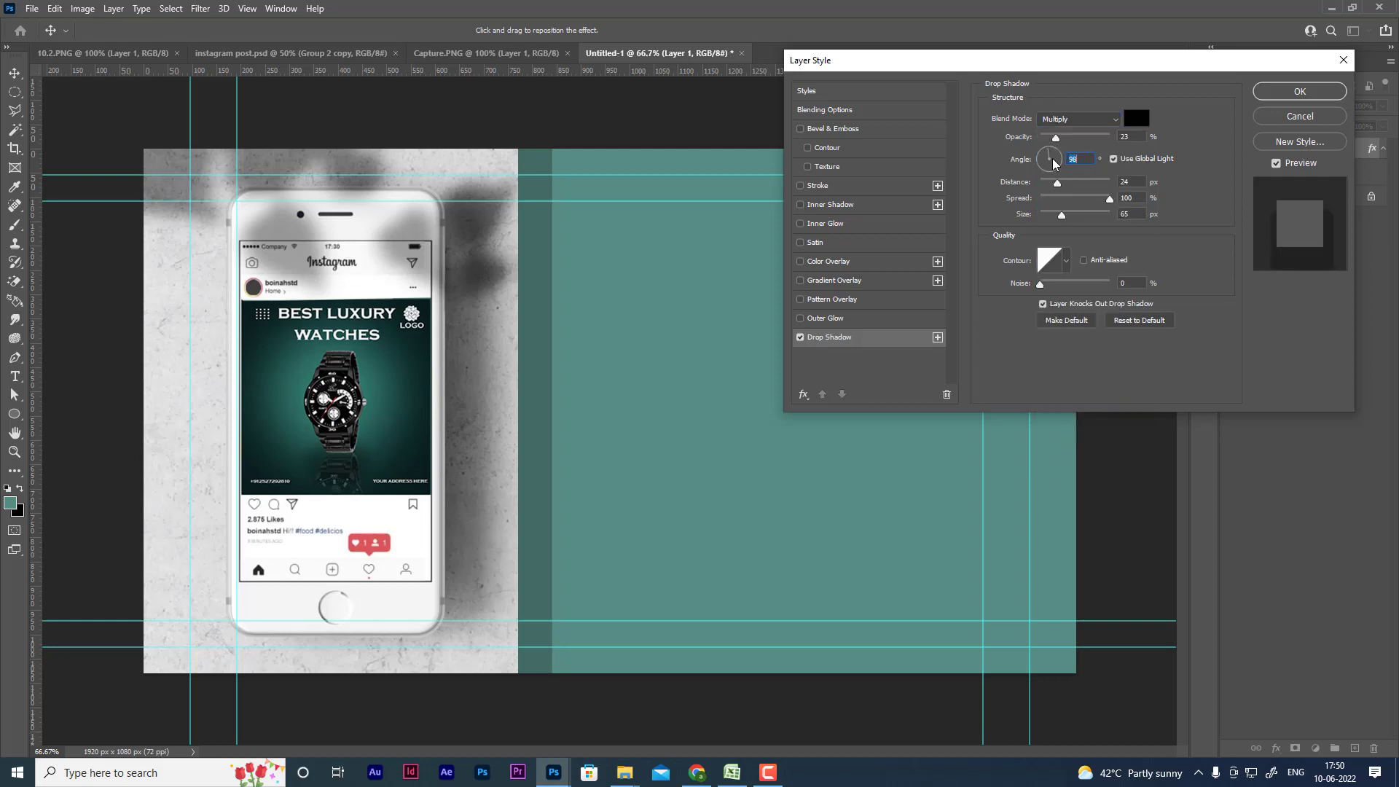
pyautogui.moveTo(1052, 160); pyautogui.dragTo(1058, 152)
pyautogui.click(1301, 92)
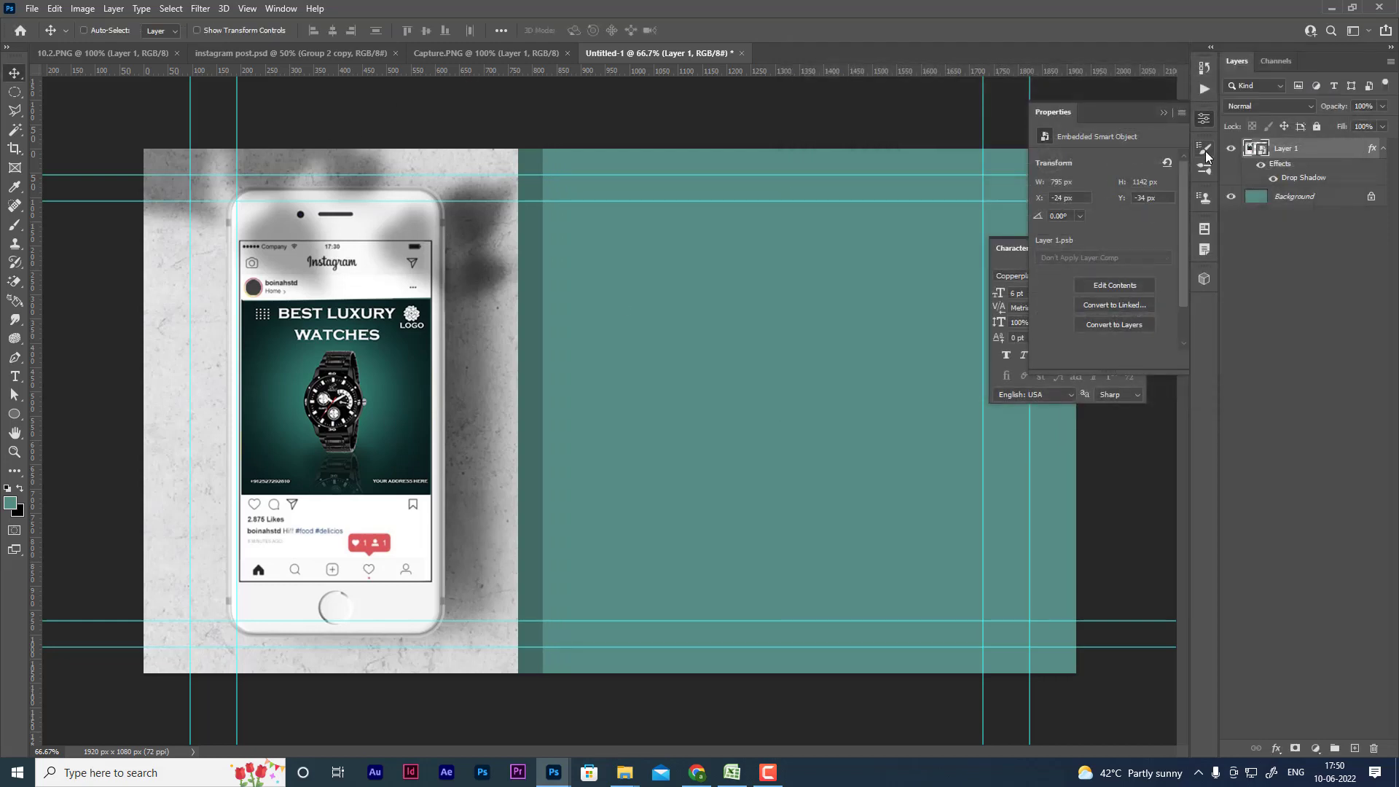
# Step: Hide the mockup's shadow effect and place a black rectangle layer beneath the phone mockup
pyautogui.click(1263, 165)
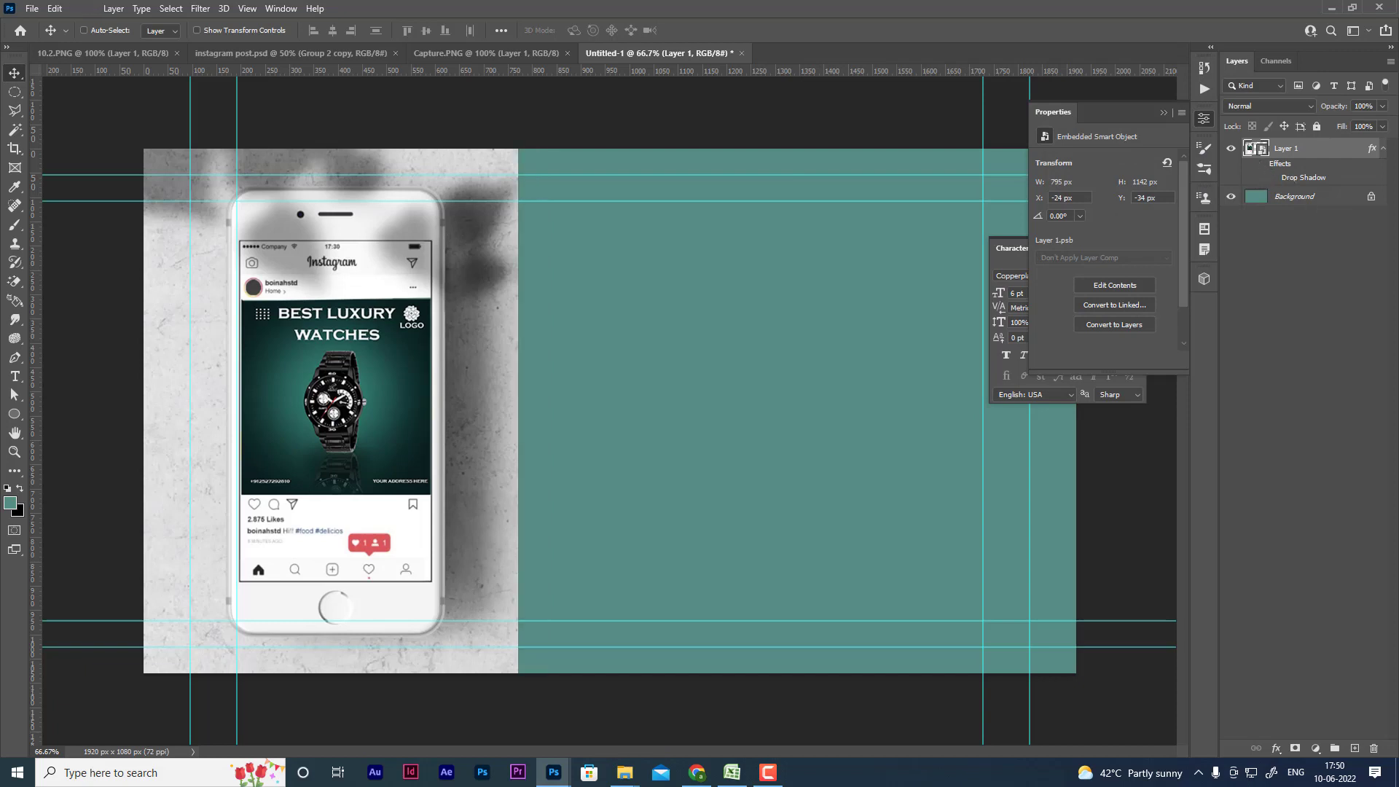
pyautogui.rightClick(14, 92)
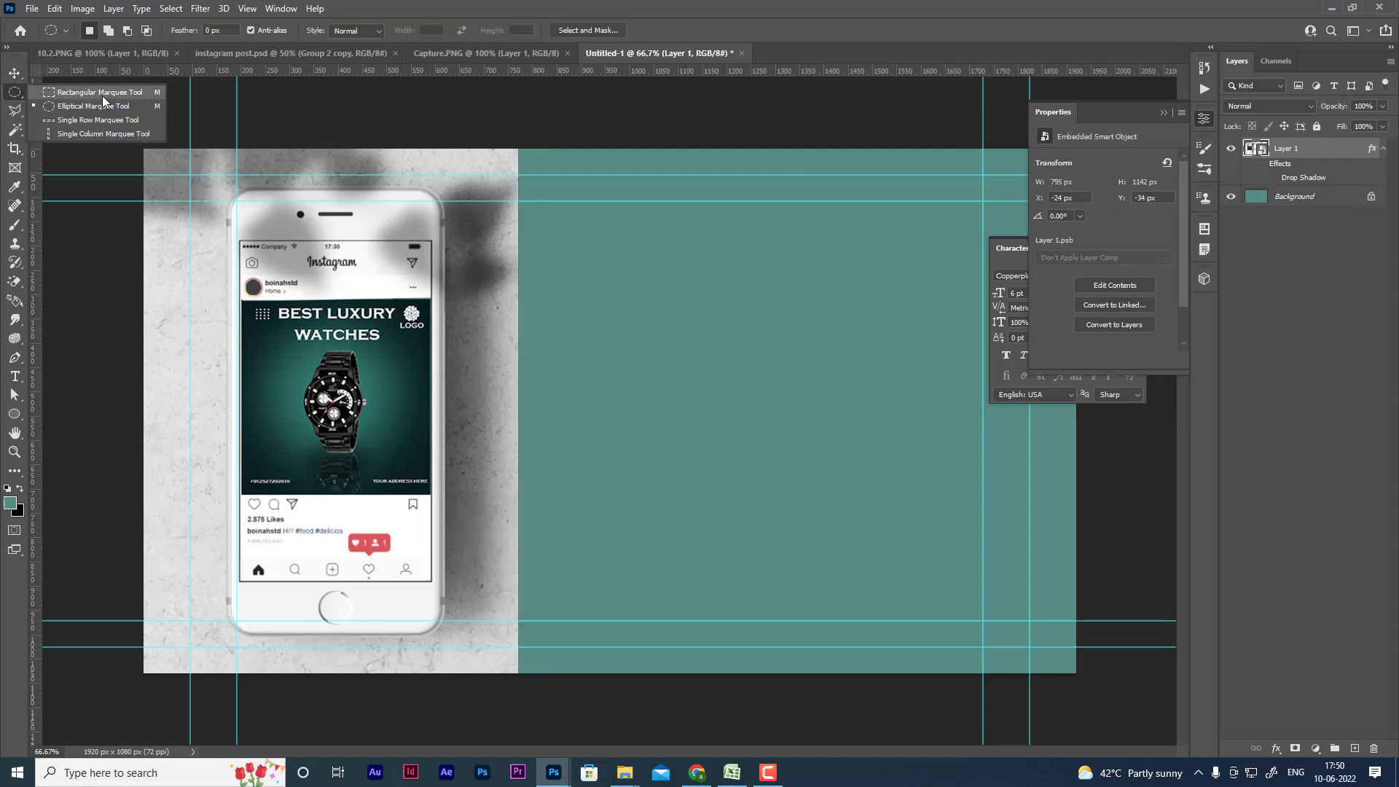
pyautogui.click(66, 91)
pyautogui.moveTo(176, 150)
pyautogui.mouseDown()
pyautogui.moveTo(547, 587)
pyautogui.moveTo(507, 671)
pyautogui.mouseUp()
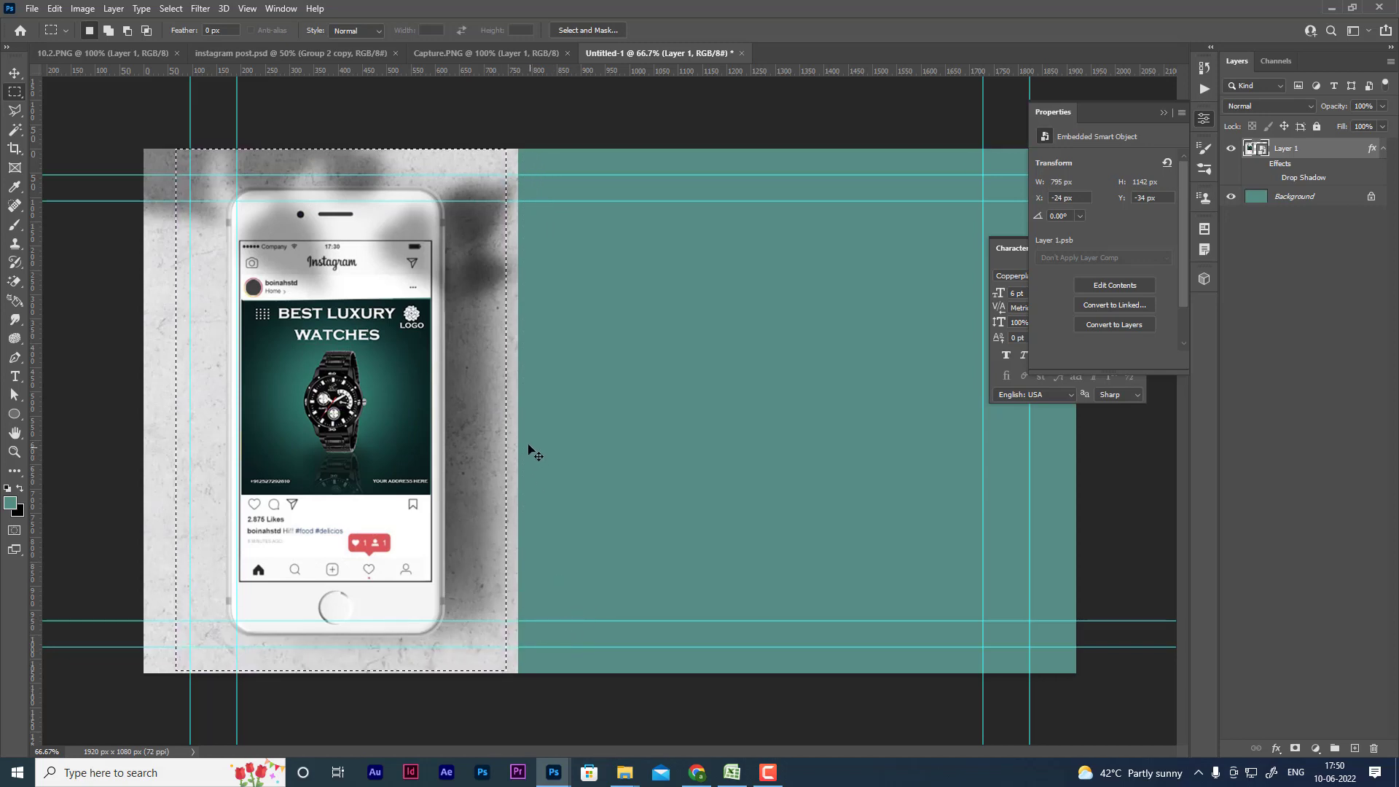
pyautogui.click(1355, 748)
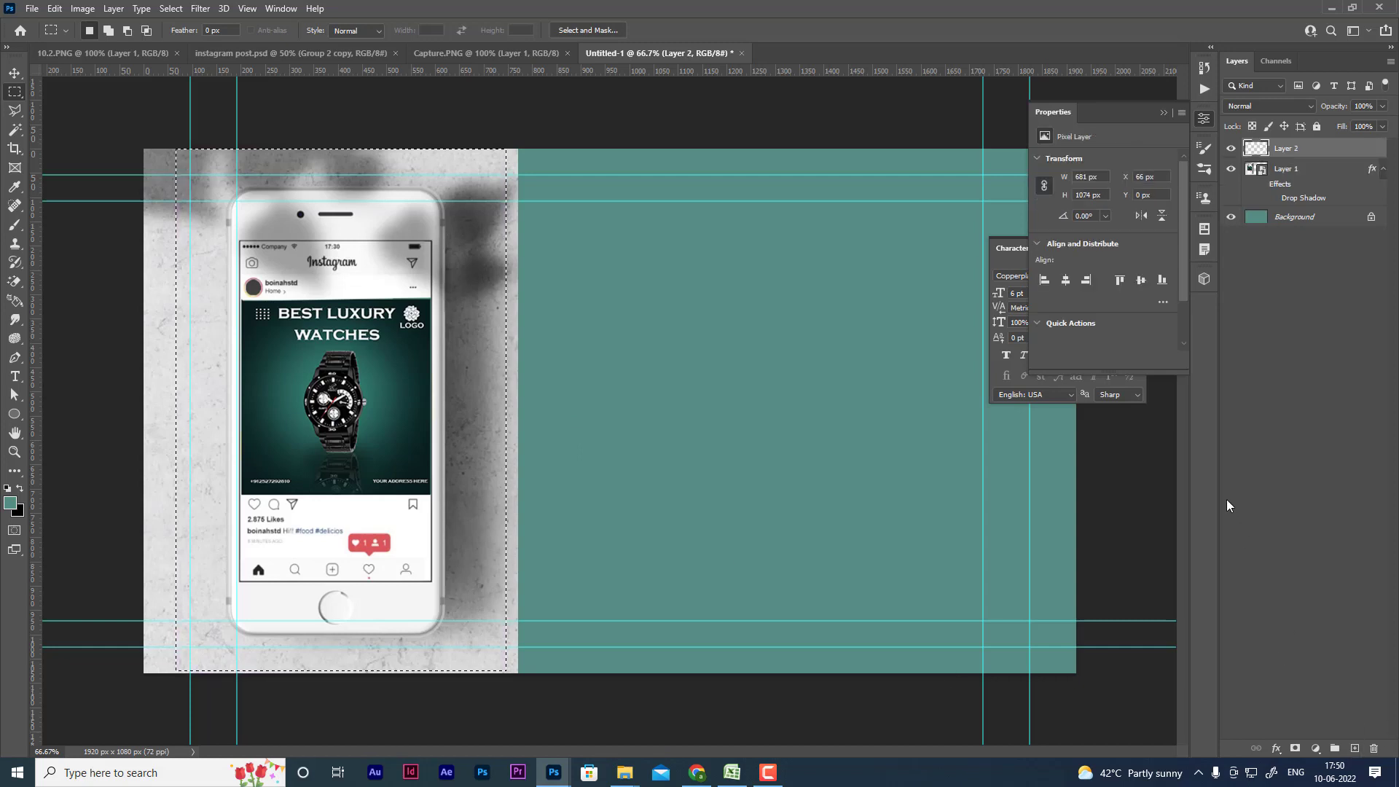
pyautogui.hotkey('ctrl', 'BackSpace')
pyautogui.hotkey('ctrl', 'd')
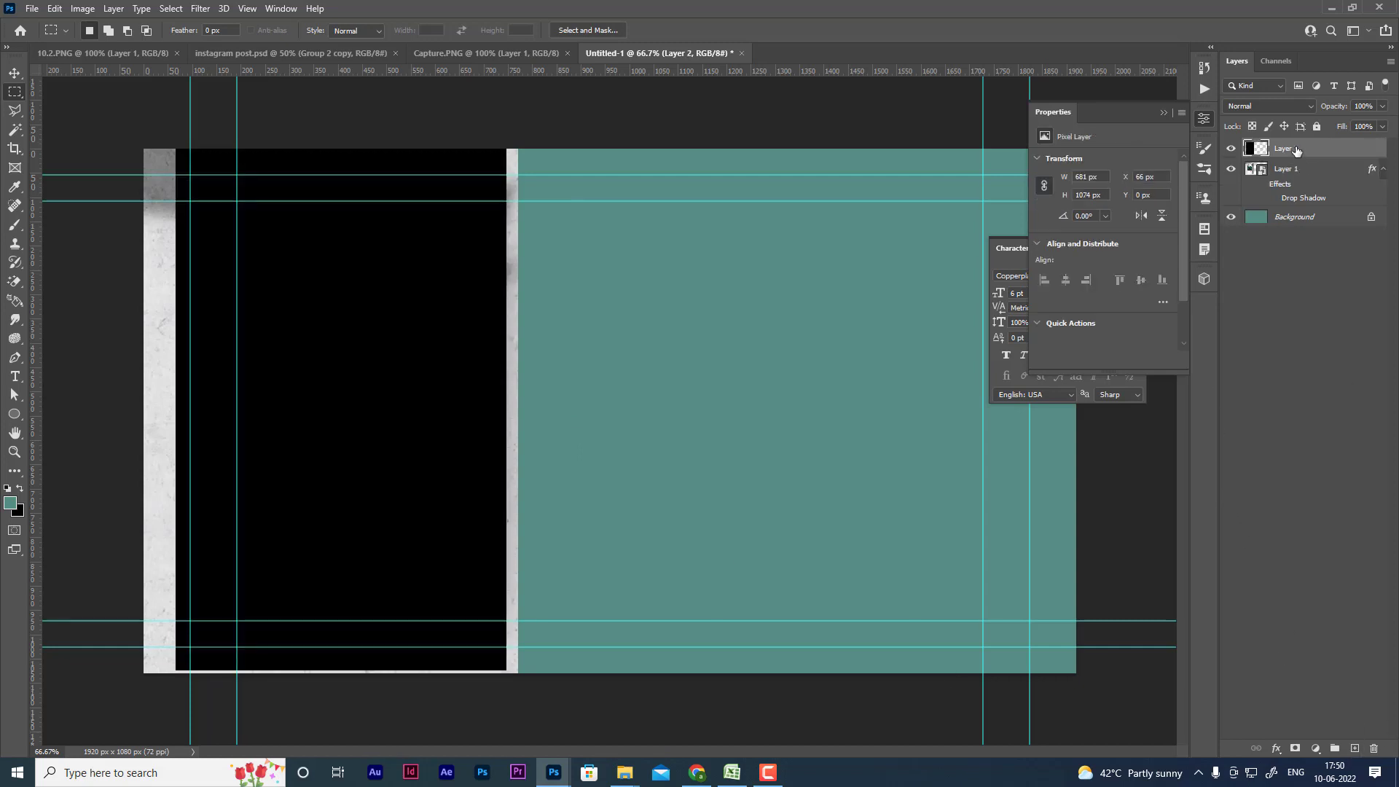
pyautogui.moveTo(1296, 150); pyautogui.dragTo(1246, 207)
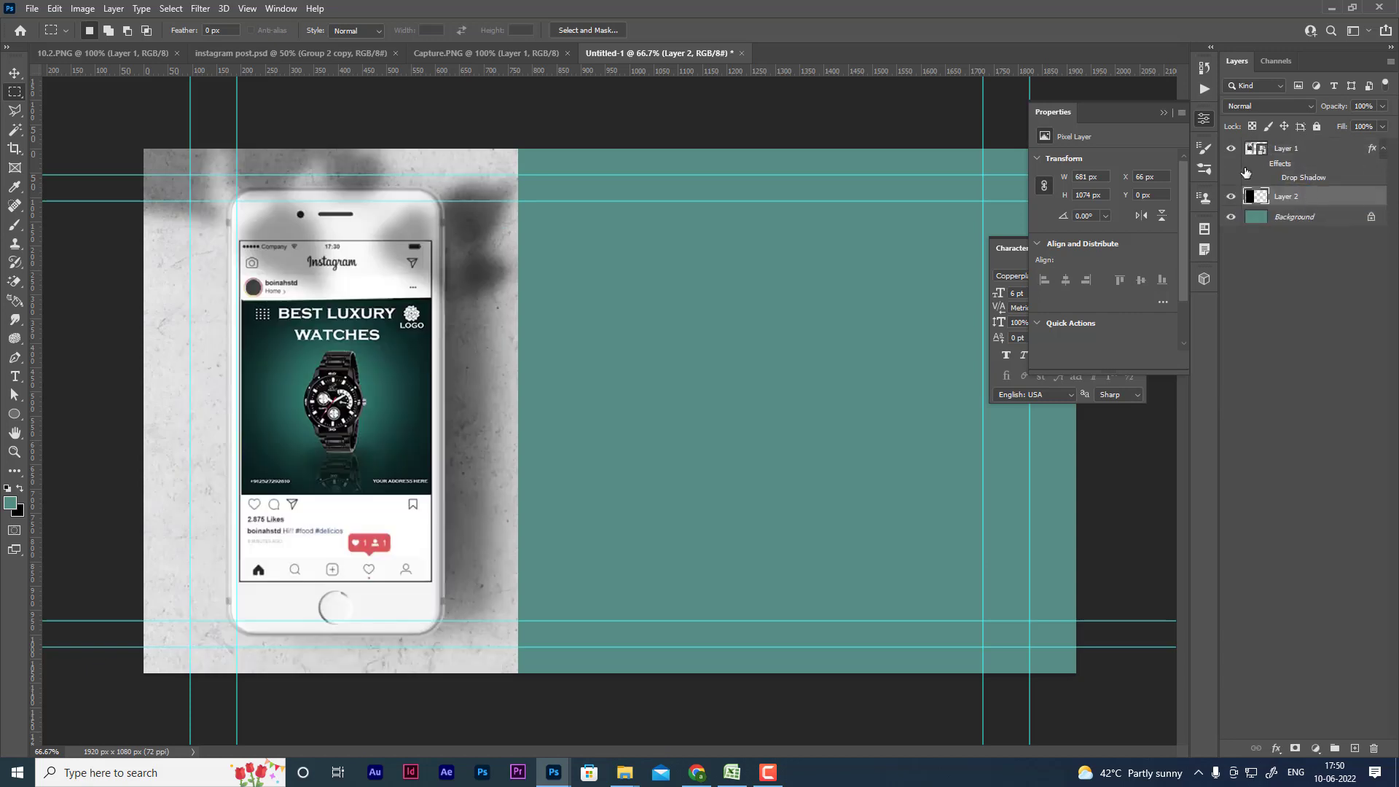
# Step: Apply Gaussian Blur to the black rectangle and nudge it slightly right
pyautogui.click(1285, 166)
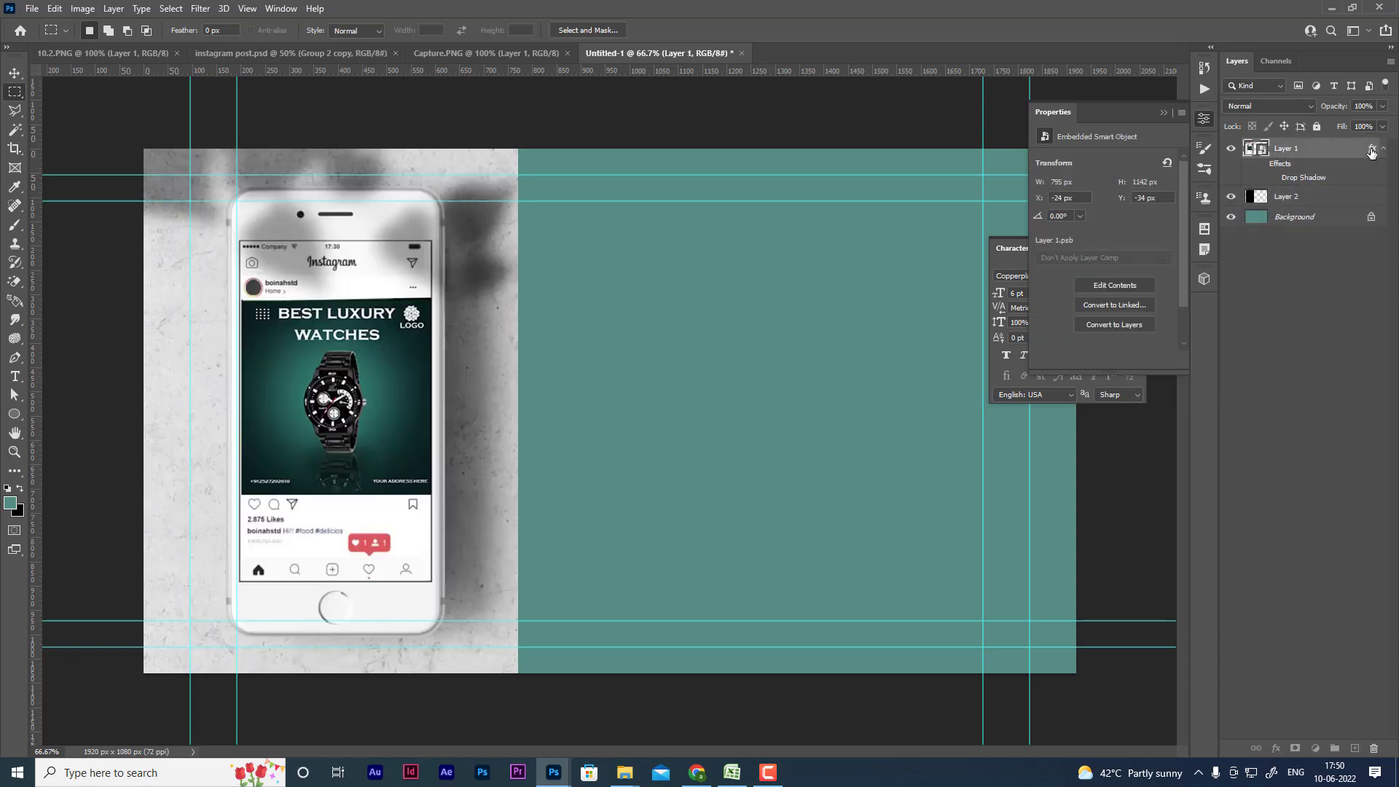
pyautogui.click(1281, 202)
pyautogui.click(201, 9)
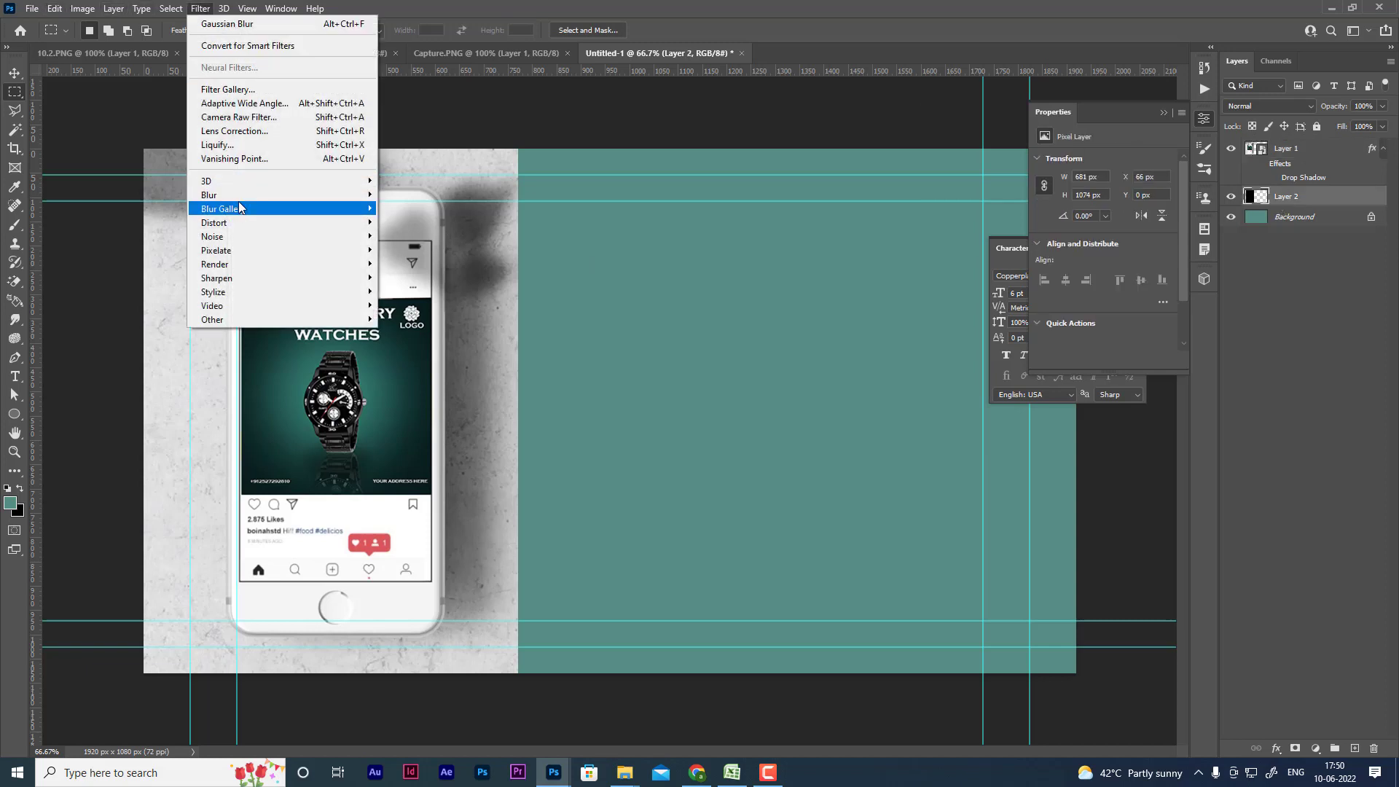
pyautogui.click(427, 252)
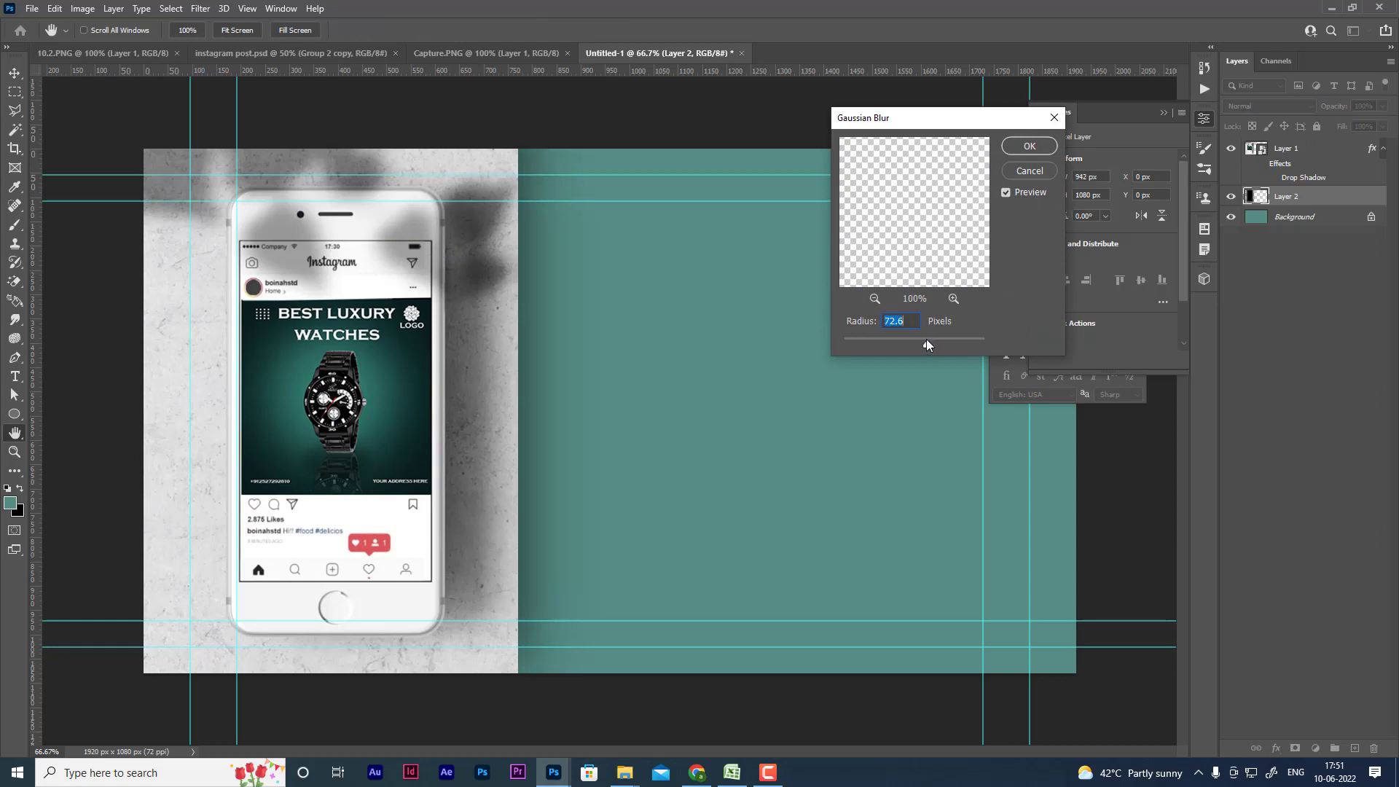
pyautogui.click(1027, 146)
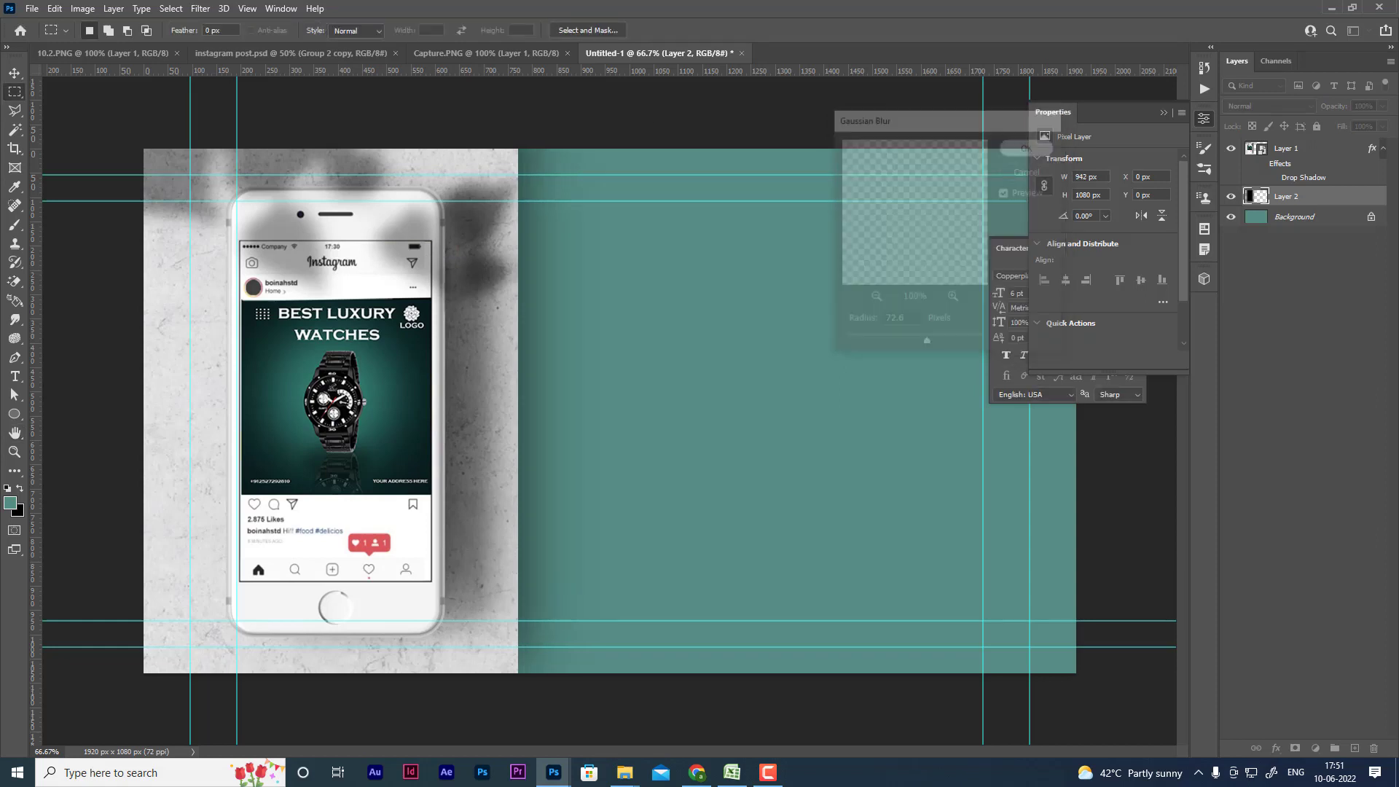
pyautogui.click(15, 73)
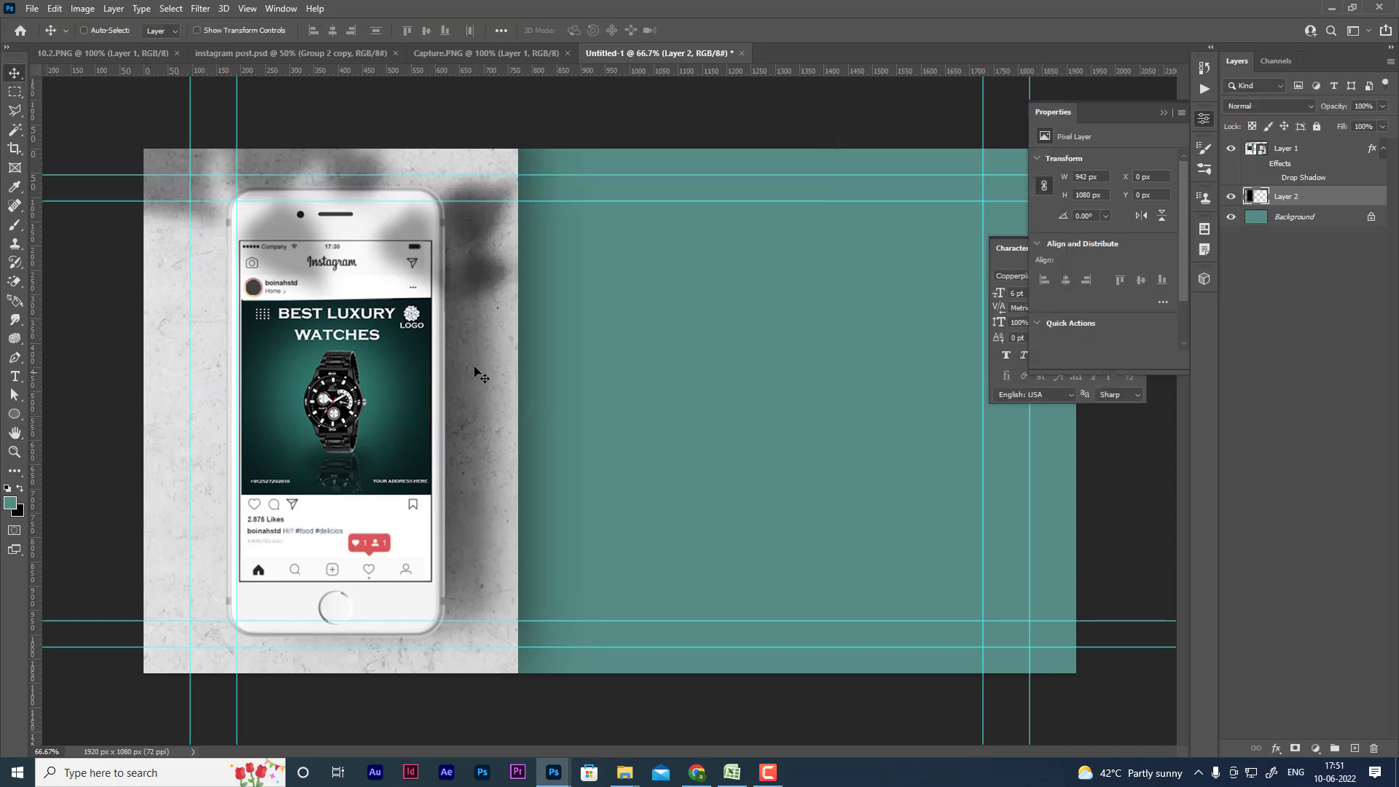
pyautogui.moveTo(489, 385)
pyautogui.mouseDown()
pyautogui.moveTo(505, 391)
pyautogui.moveTo(495, 383)
pyautogui.mouseUp()
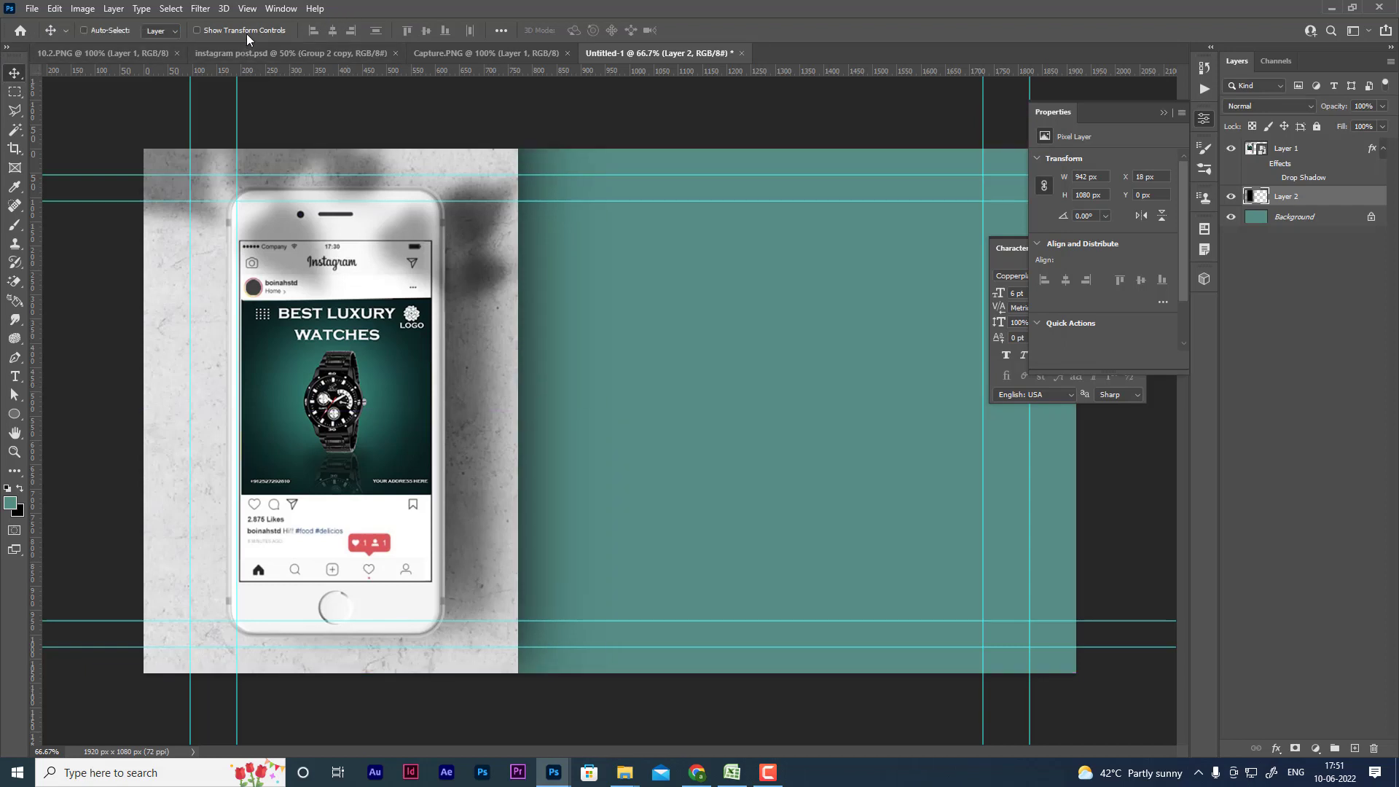
pyautogui.click(251, 54)
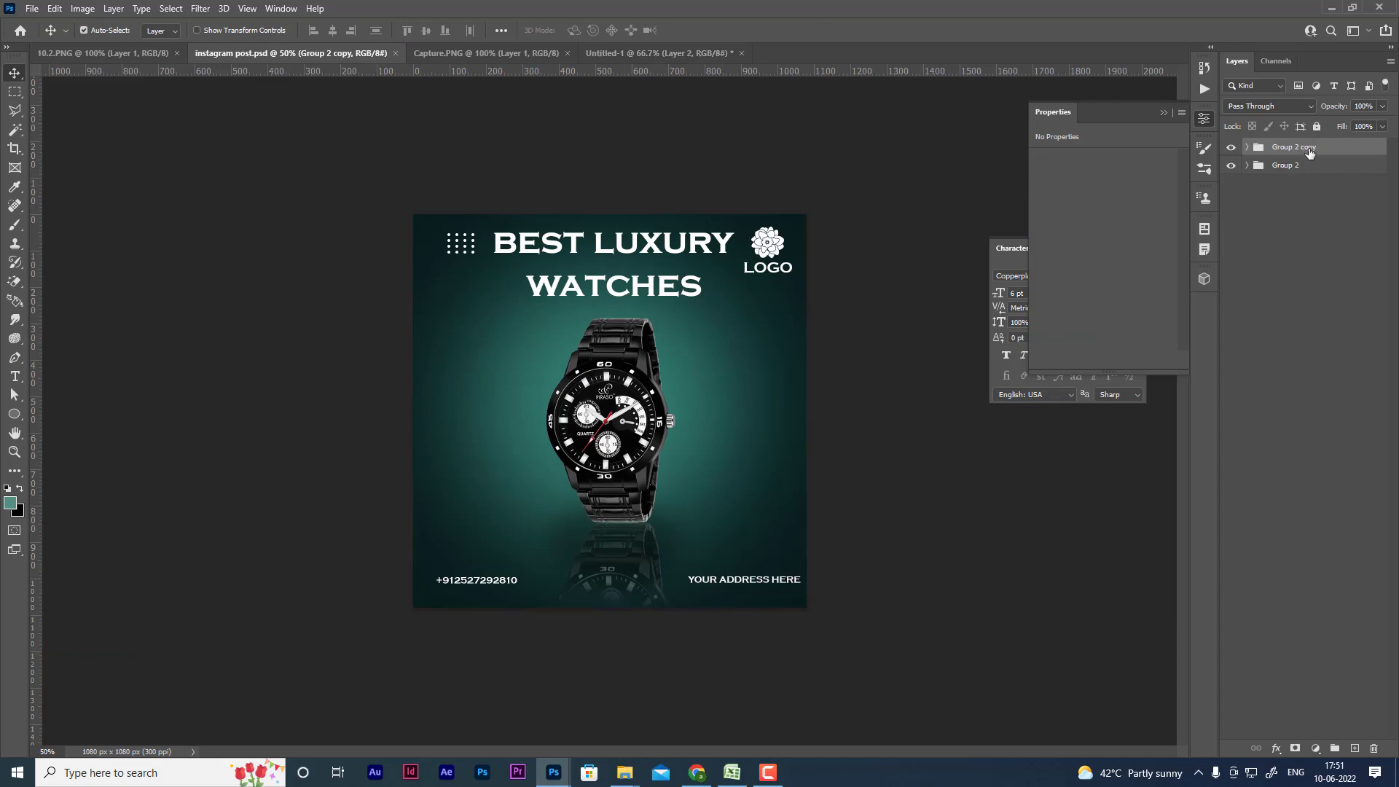
# Step: Copy Group 2 copy above the phone layer, scale it to 78% and place it beside the phone
pyautogui.click(642, 52)
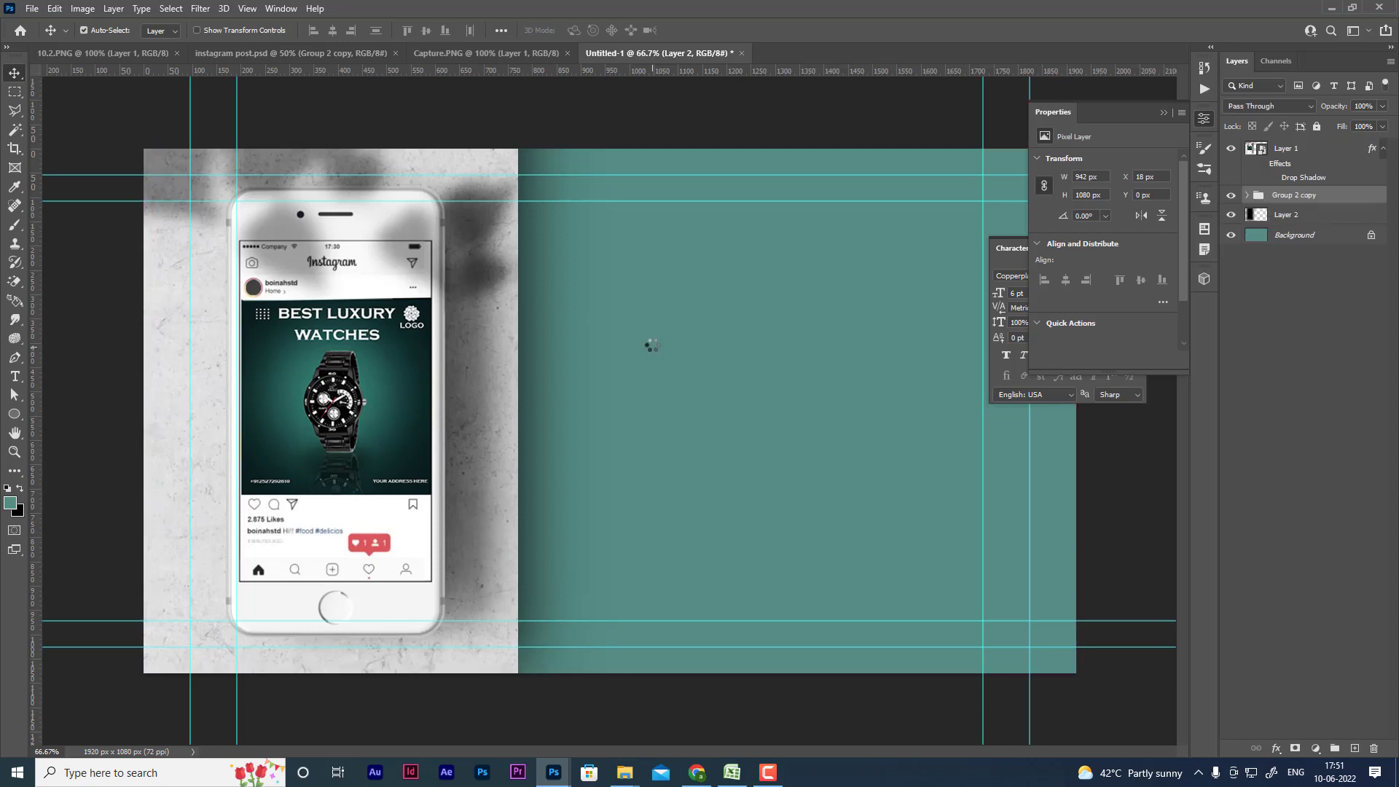
pyautogui.moveTo(655, 354); pyautogui.dragTo(648, 346)
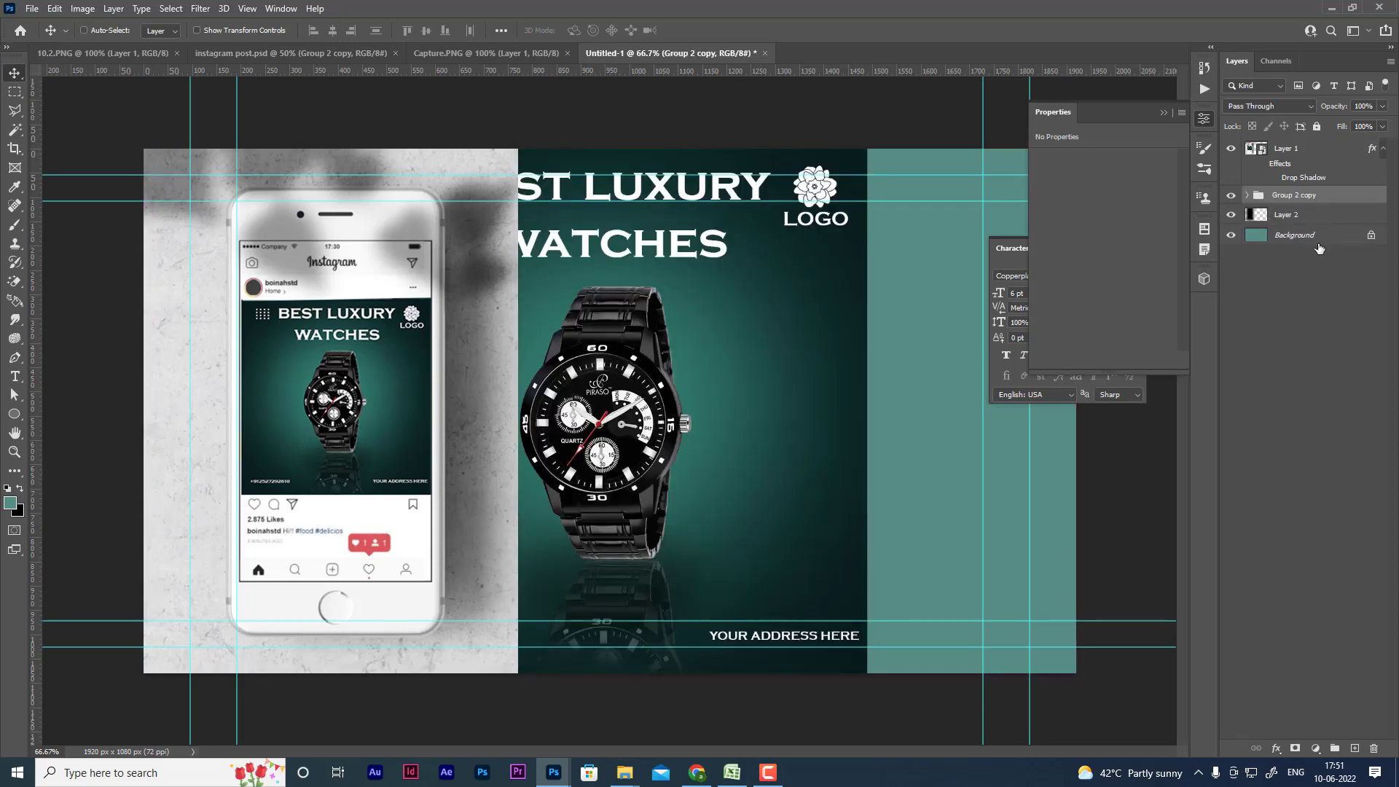
pyautogui.moveTo(1305, 197); pyautogui.dragTo(1293, 146)
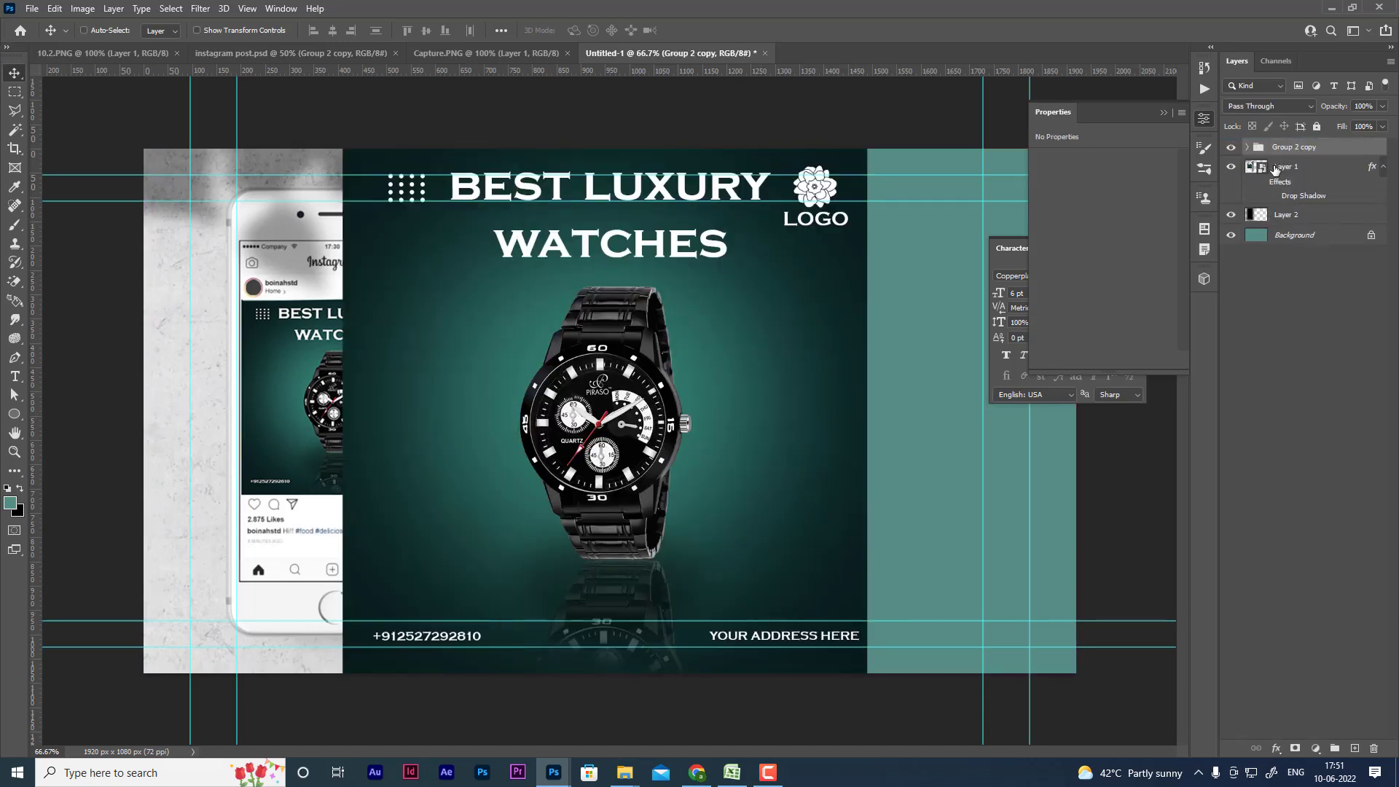
pyautogui.moveTo(637, 442); pyautogui.dragTo(826, 421)
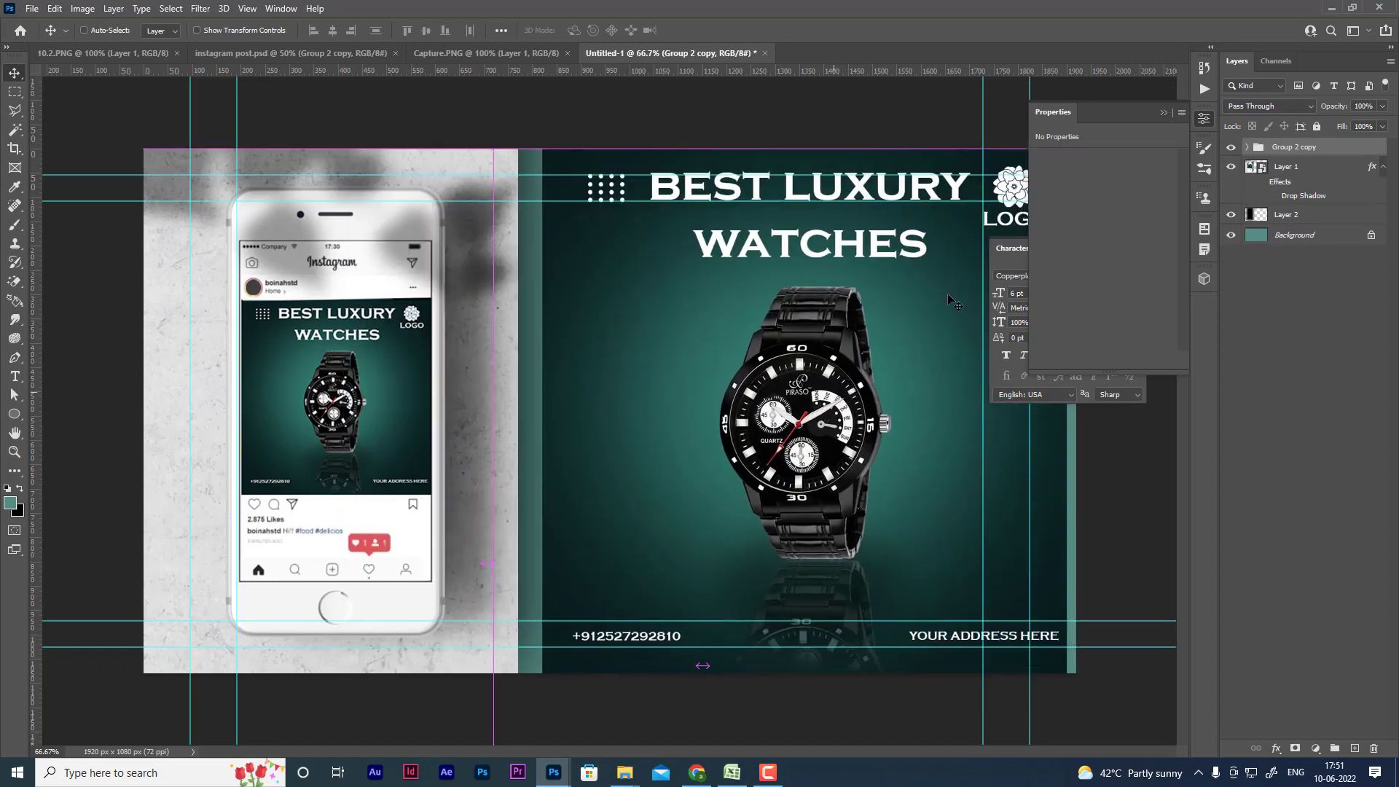
pyautogui.click(1164, 114)
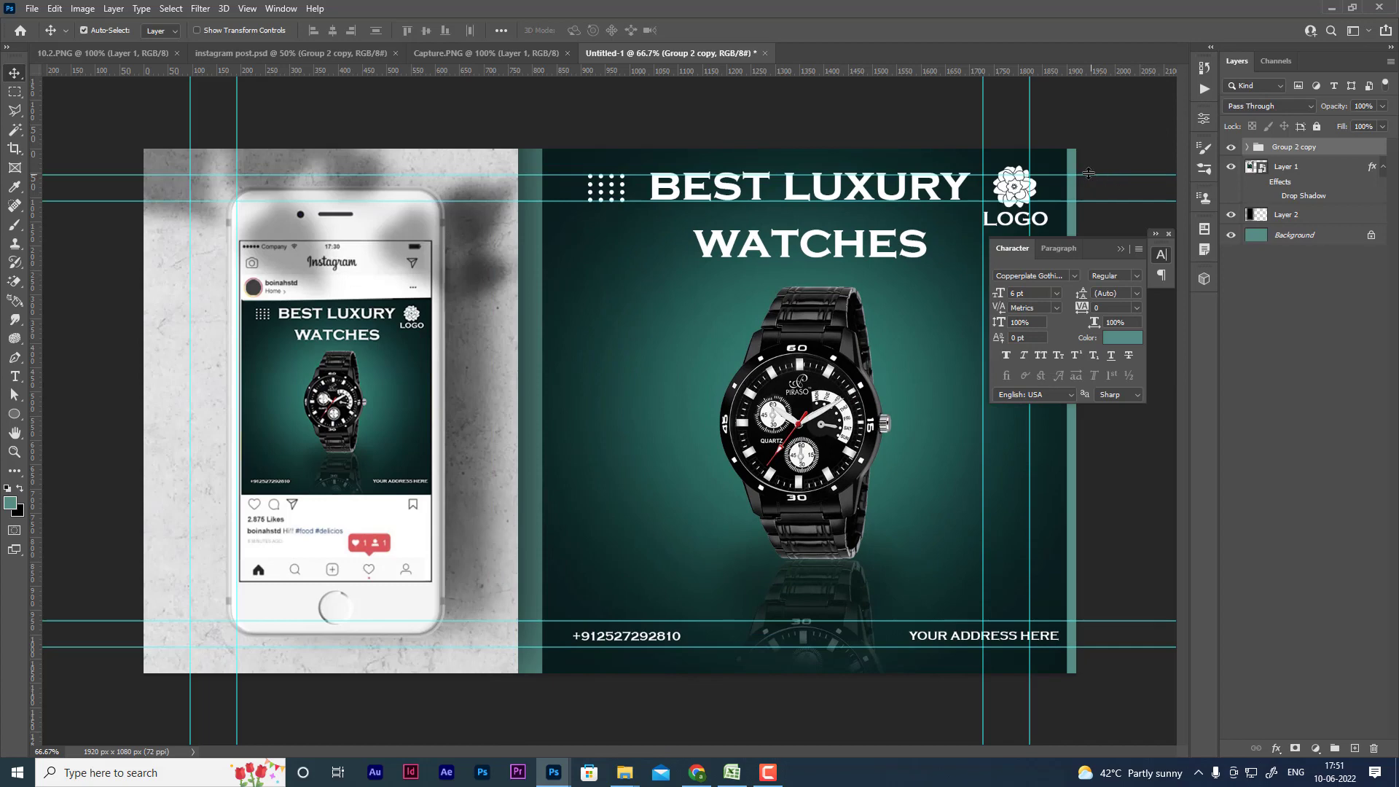
pyautogui.hotkey('ctrl', 't')
pyautogui.click(729, 324)
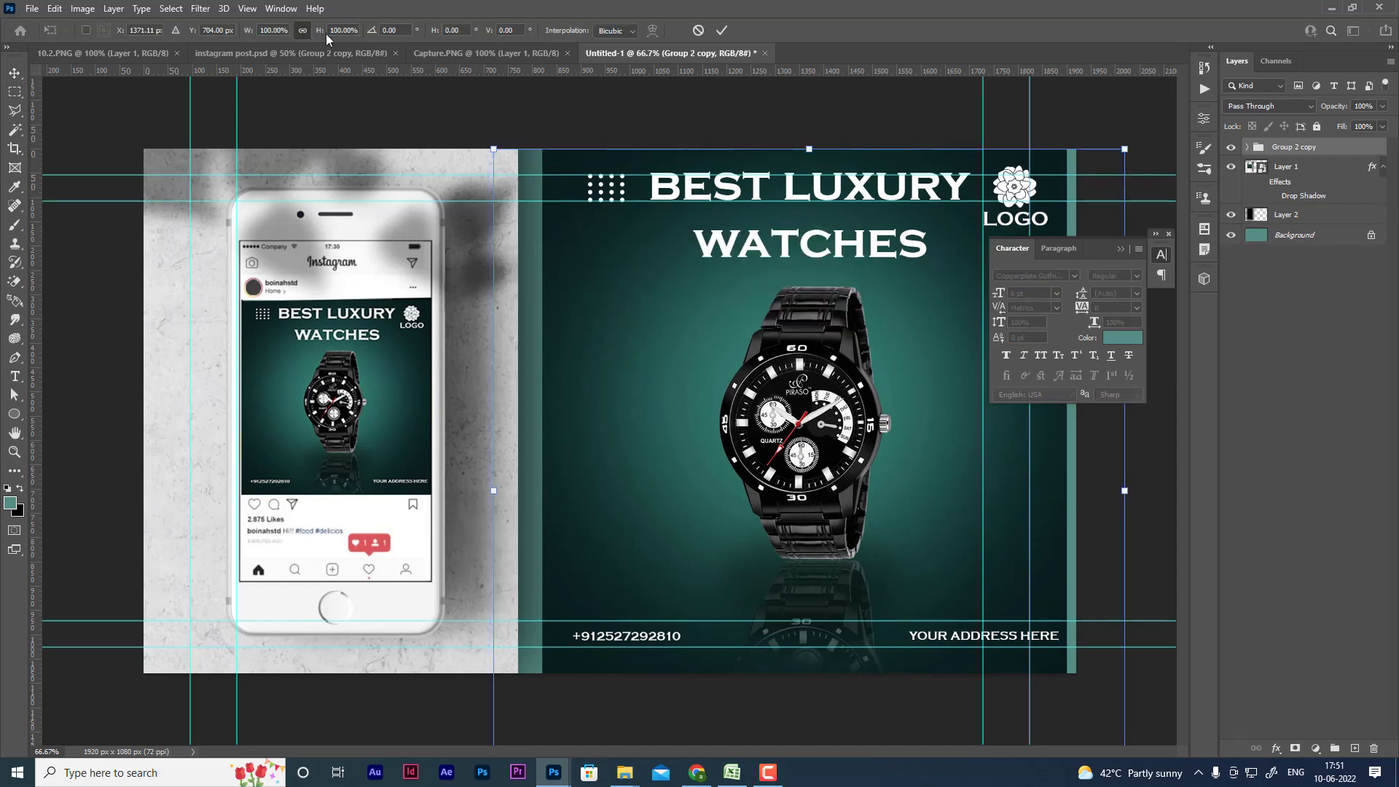
pyautogui.scroll(-20, 327, 38)
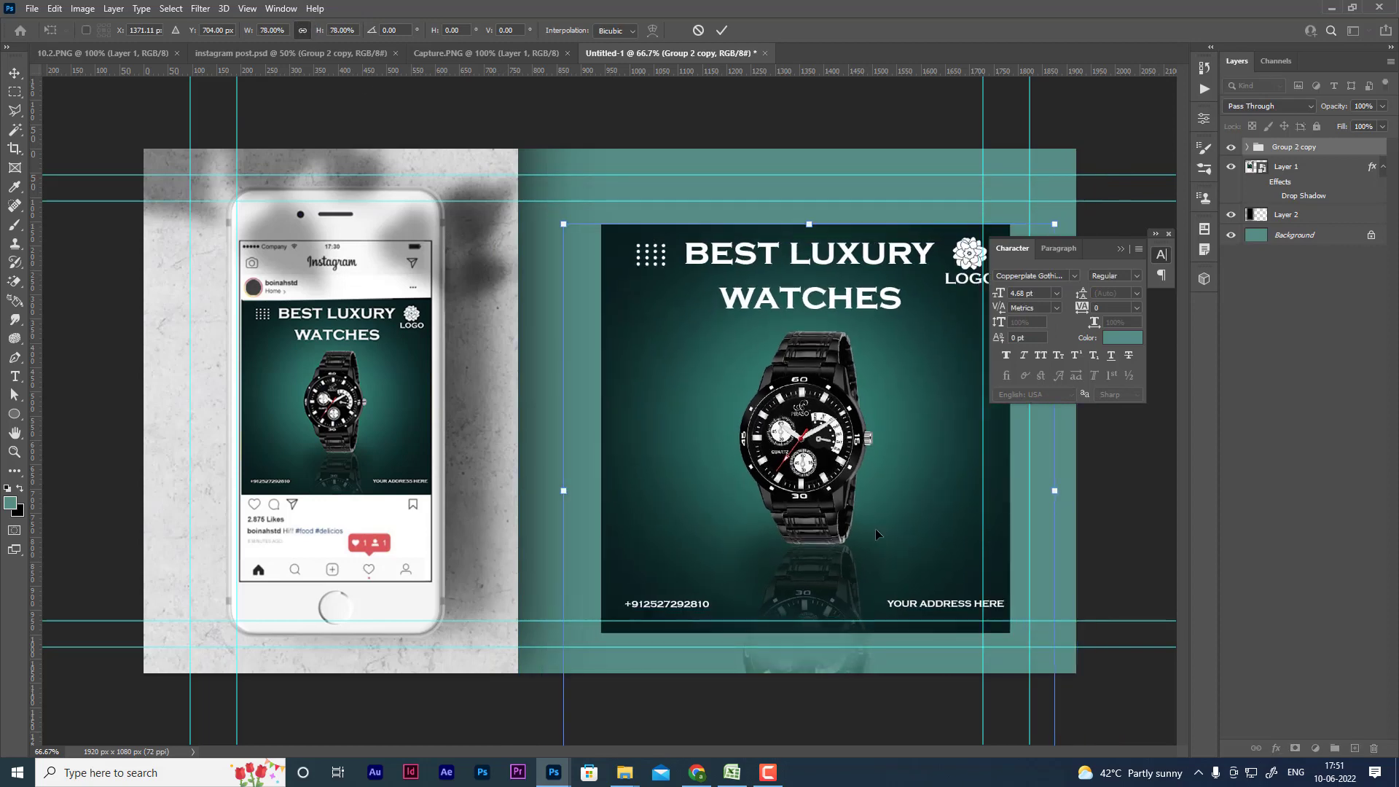
pyautogui.moveTo(869, 458); pyautogui.dragTo(815, 471)
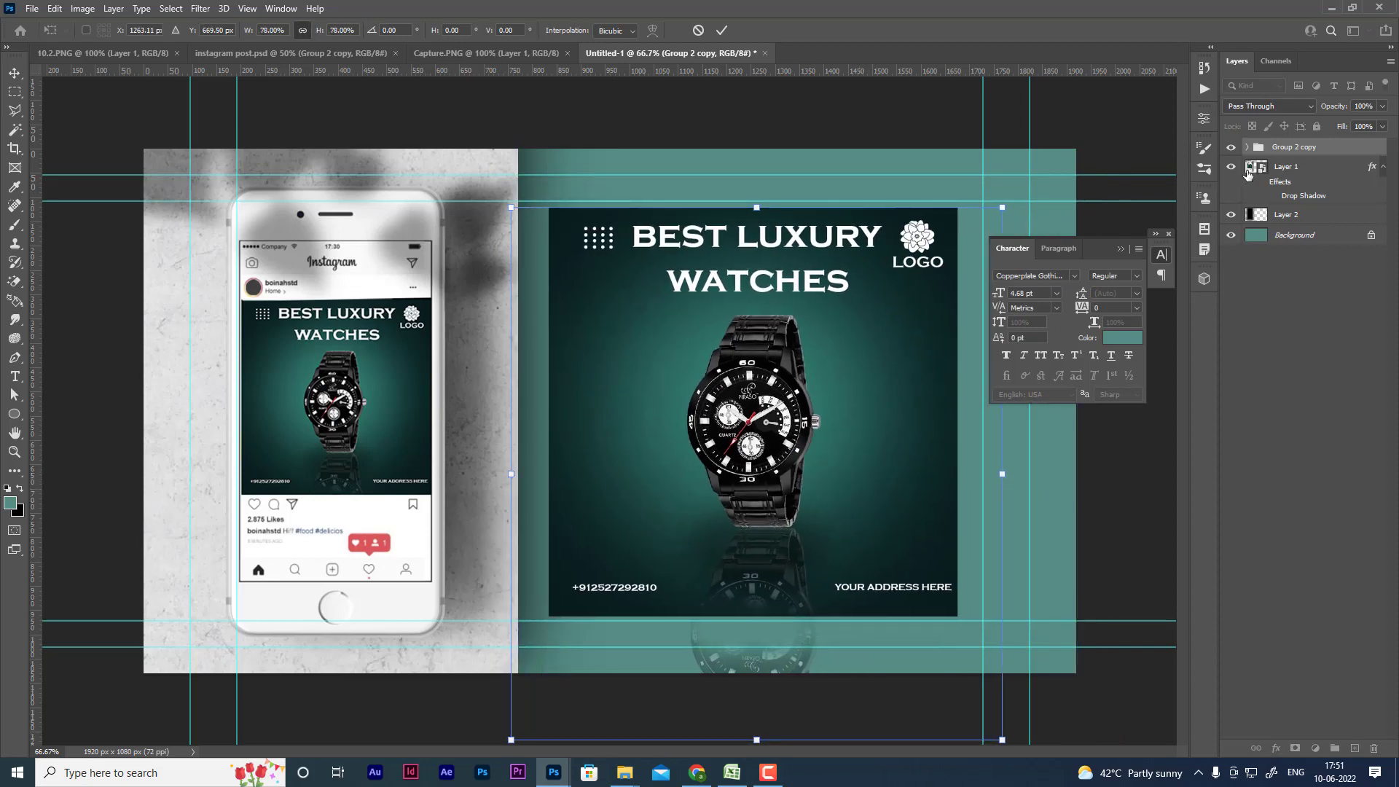
pyautogui.moveTo(805, 405); pyautogui.dragTo(755, 403)
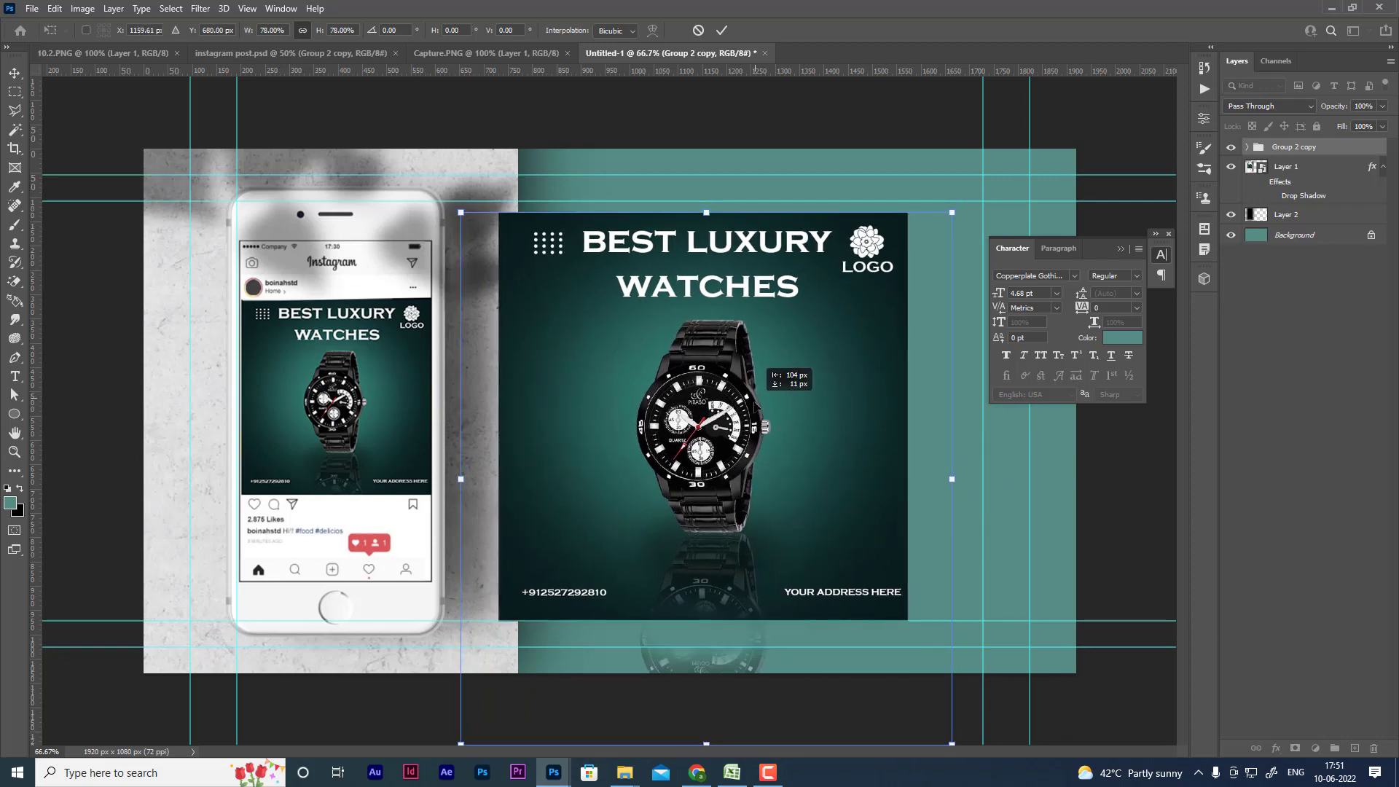
pyautogui.press('Return')
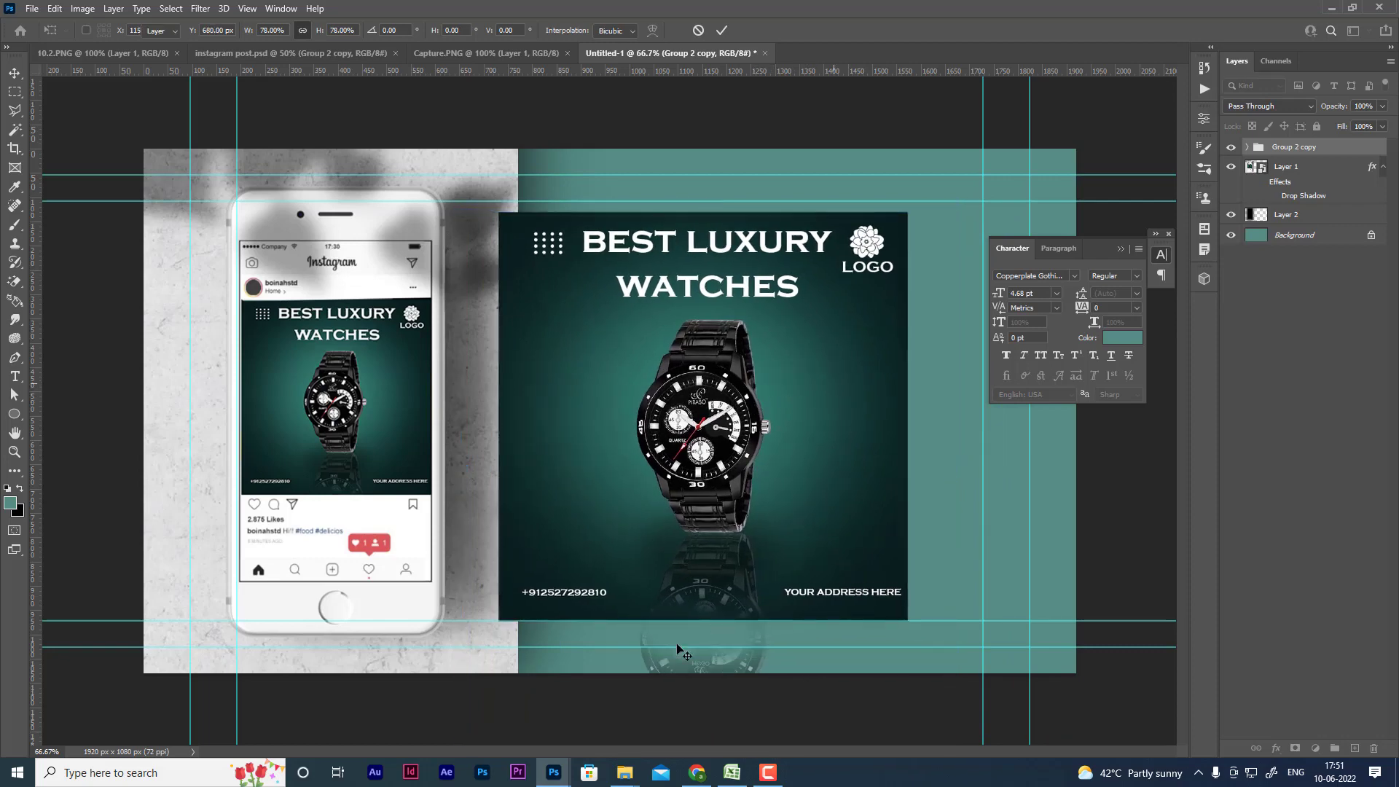
pyautogui.click(1248, 148)
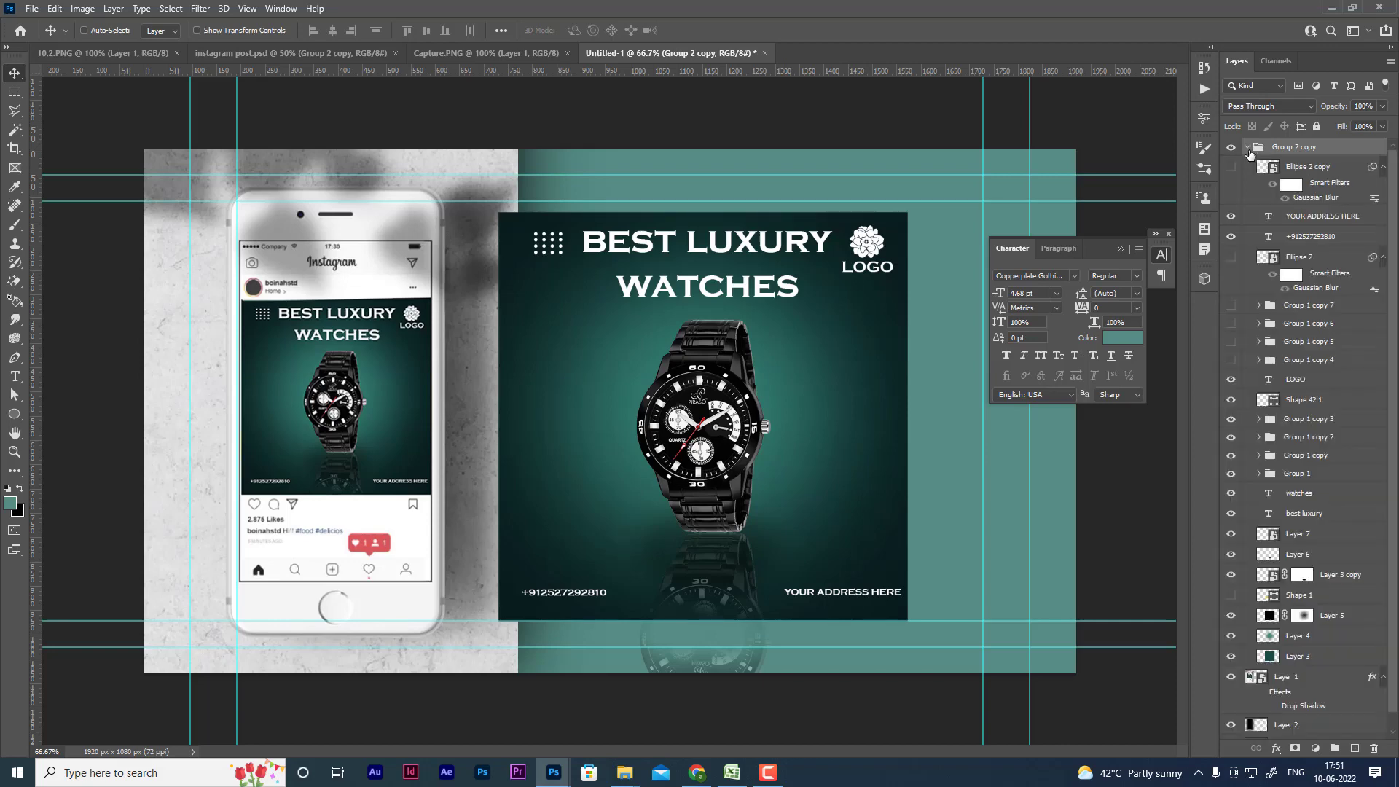
pyautogui.scroll(-1, 1322, 464)
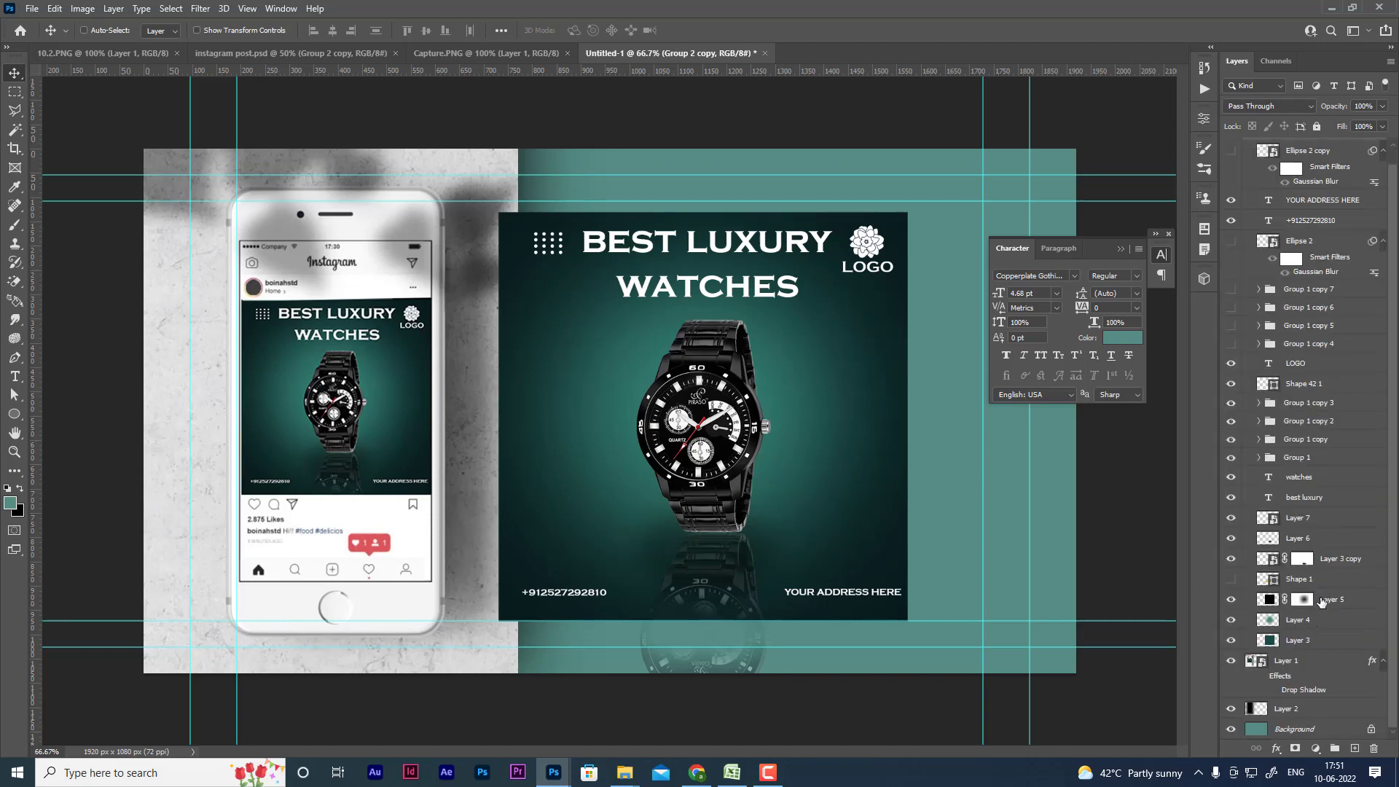
pyautogui.rightClick(721, 637)
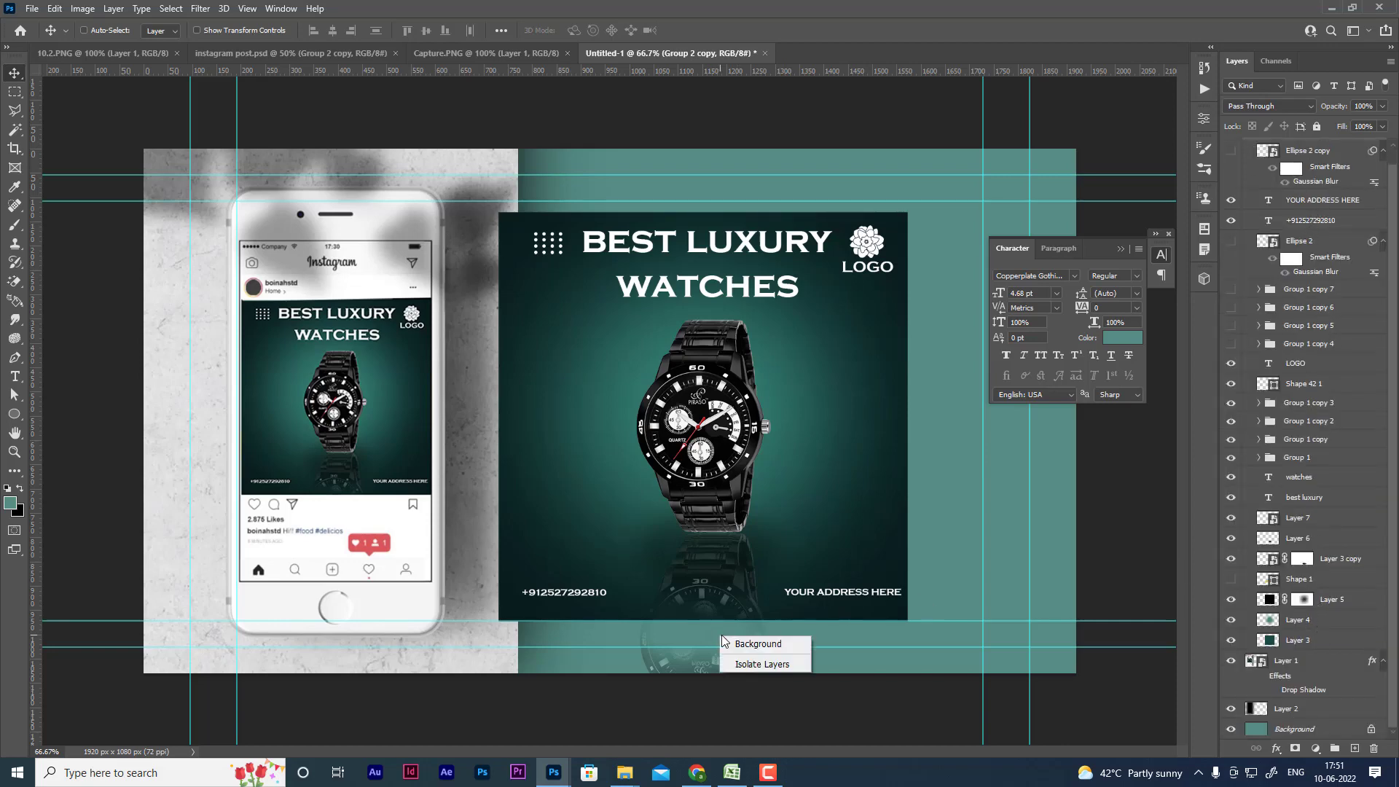
pyautogui.rightClick(704, 560)
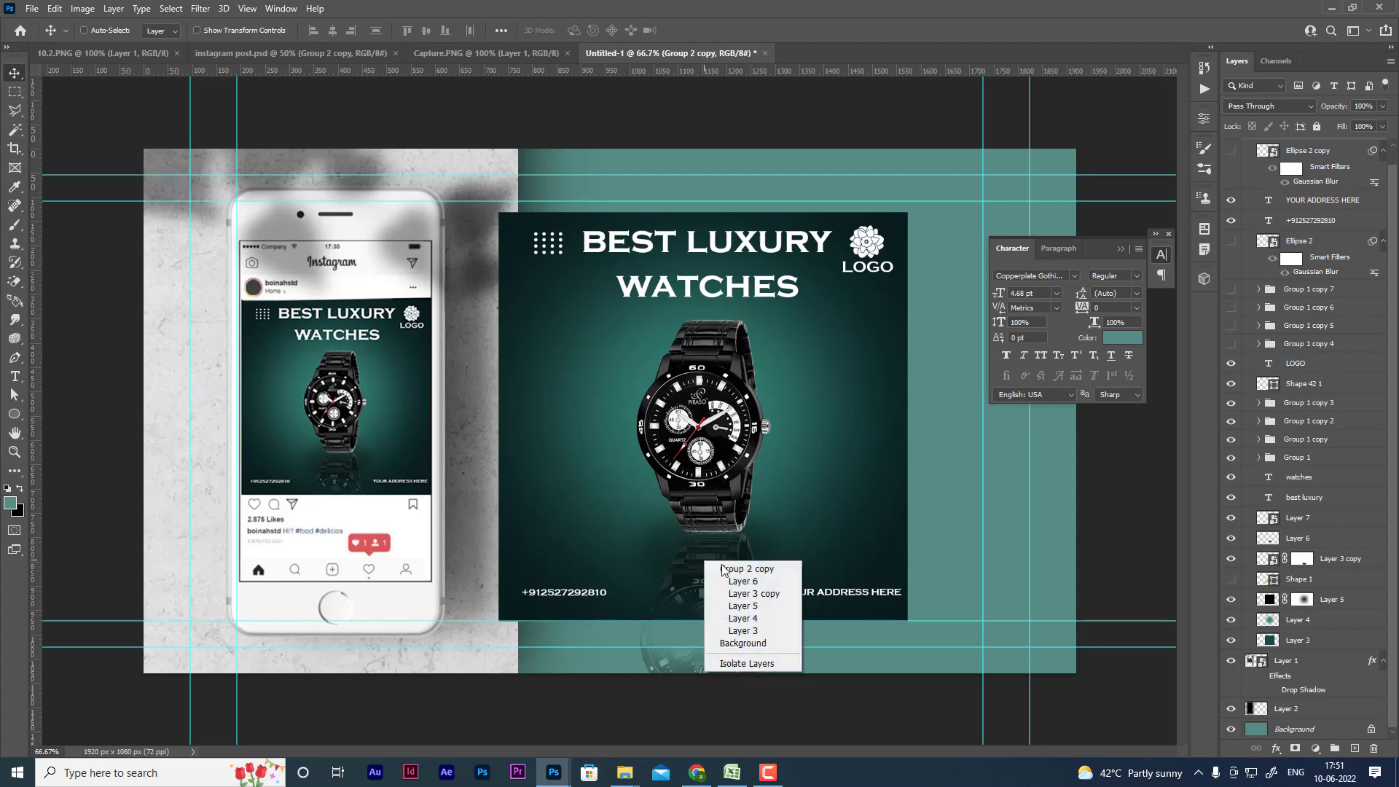
pyautogui.click(755, 581)
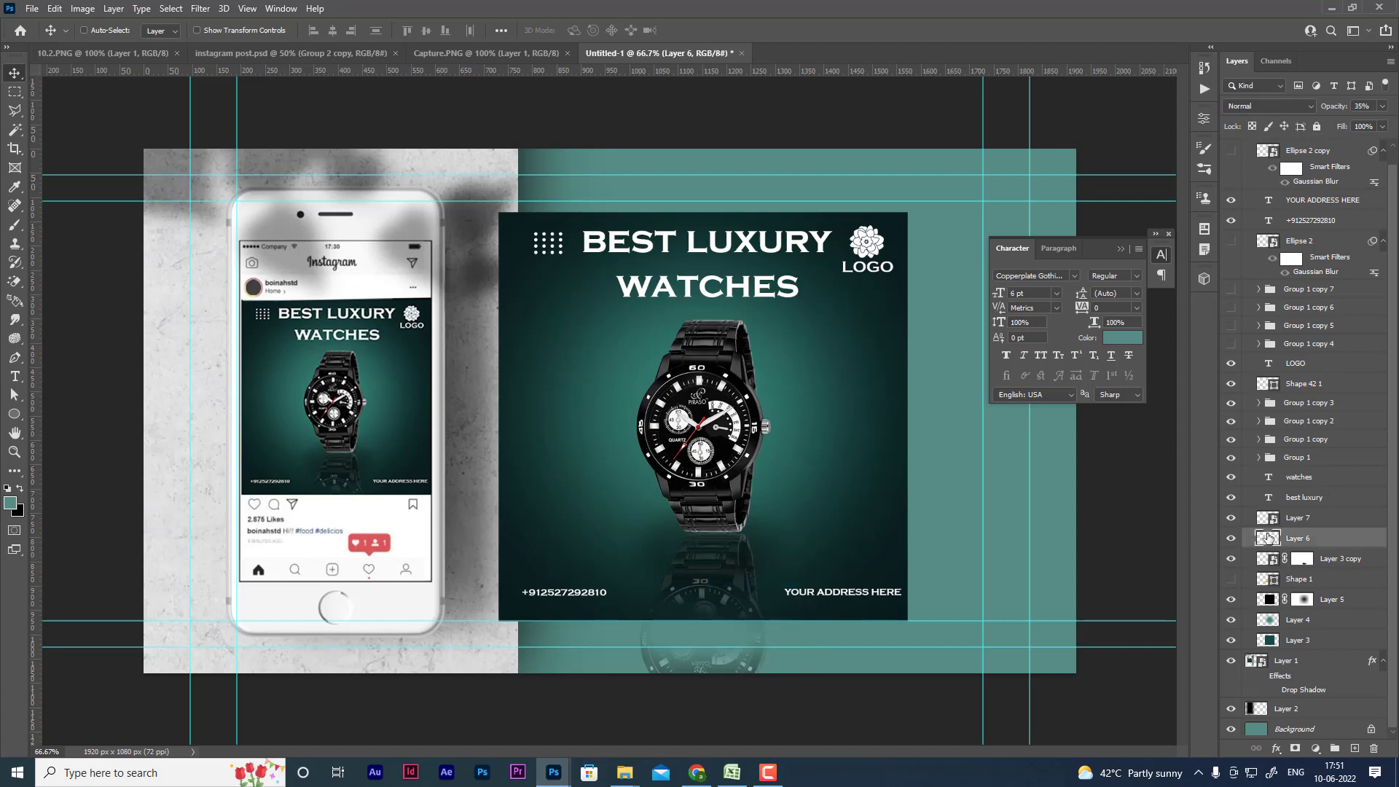
pyautogui.click(1232, 538)
pyautogui.click(1232, 559)
pyautogui.click(1302, 558)
pyautogui.press('b')
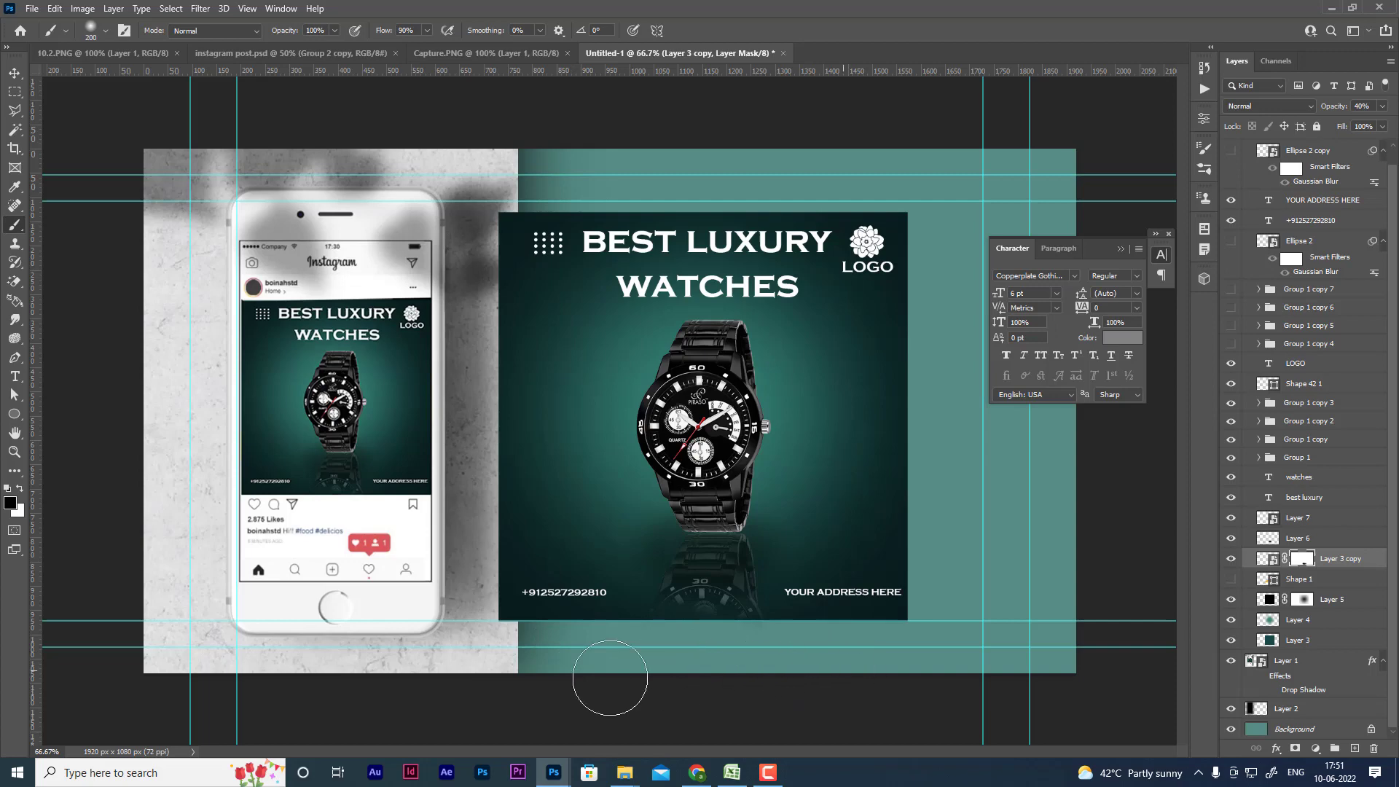
pyautogui.click(14, 73)
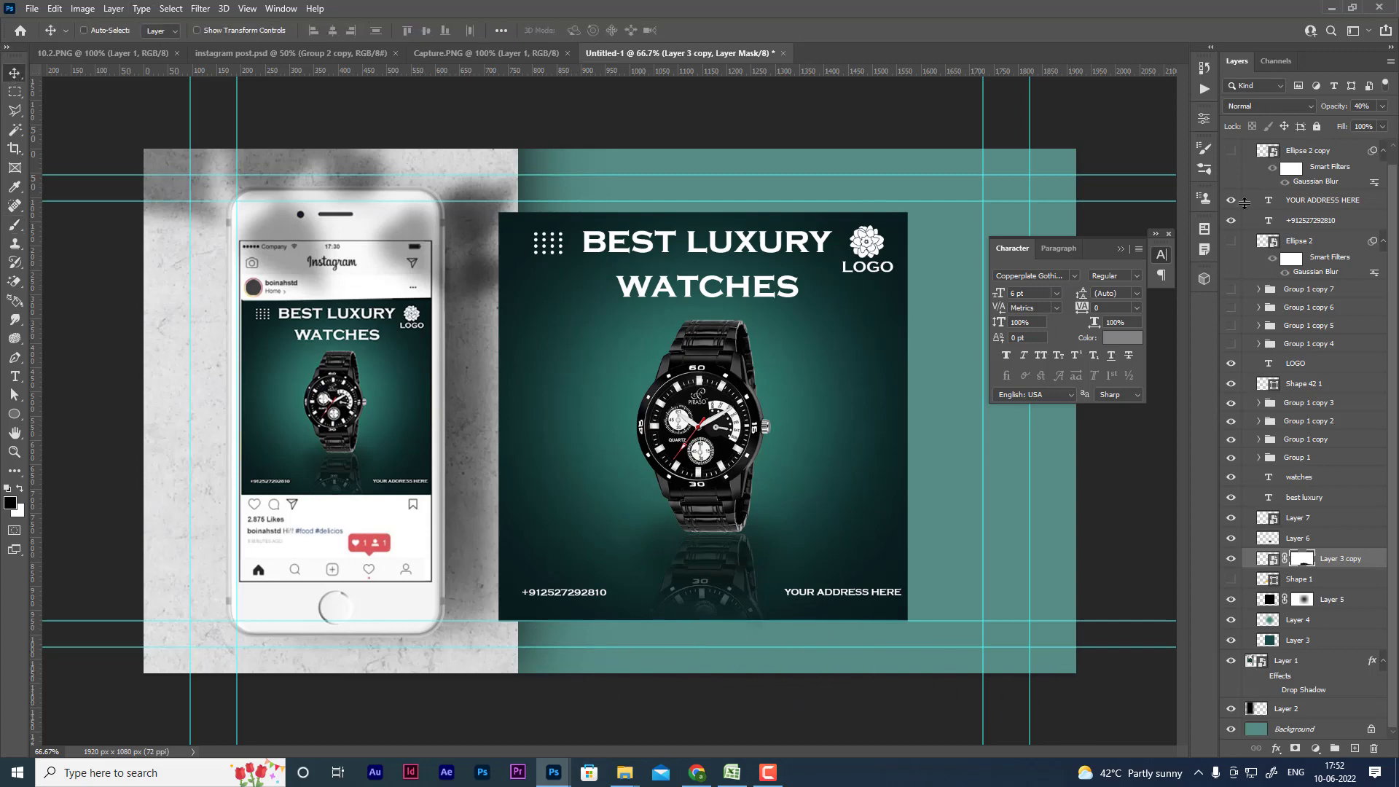
pyautogui.scroll(1, 1253, 193)
pyautogui.click(1248, 147)
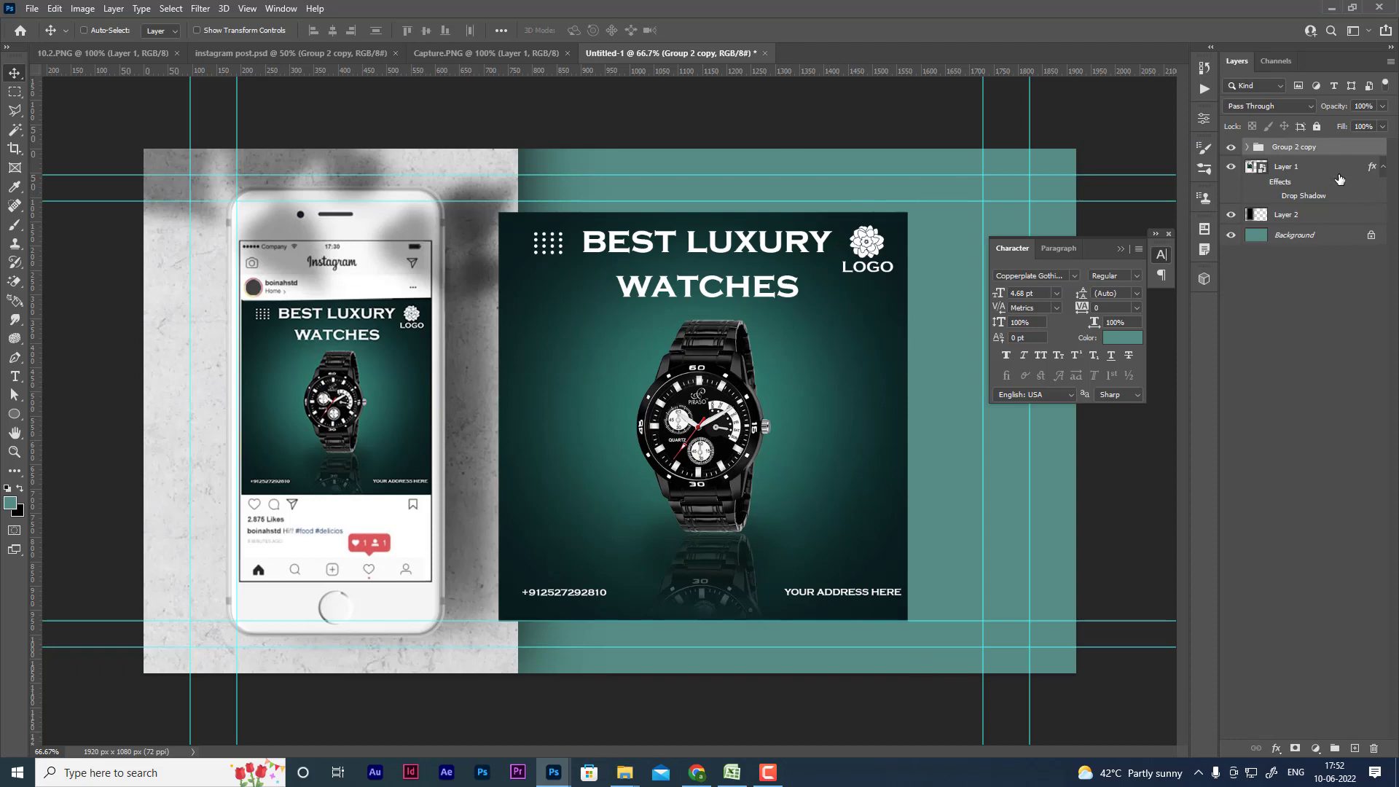
# Step: Add a drop shadow with lowered opacity to the watch poster group
pyautogui.doubleClick(1370, 148)
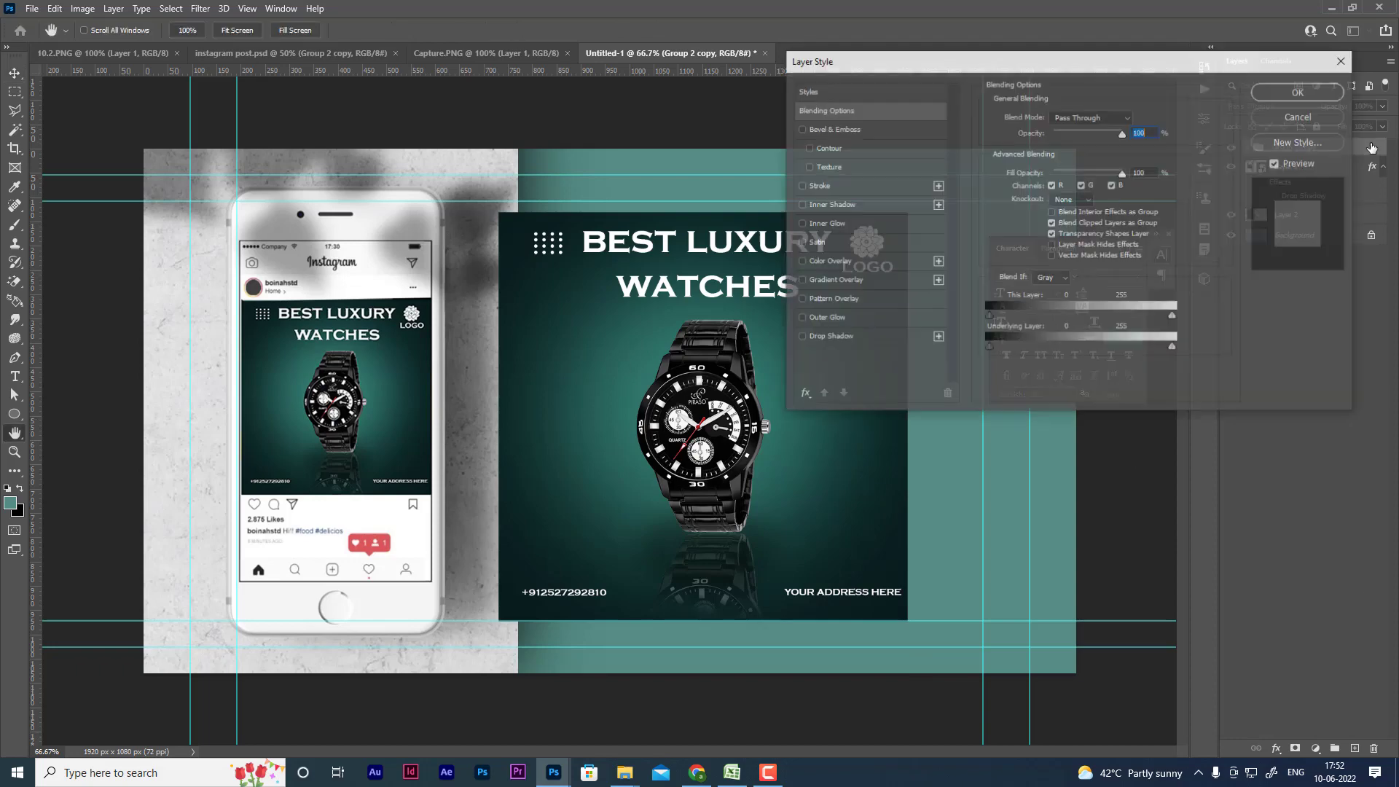
pyautogui.click(801, 338)
pyautogui.click(829, 341)
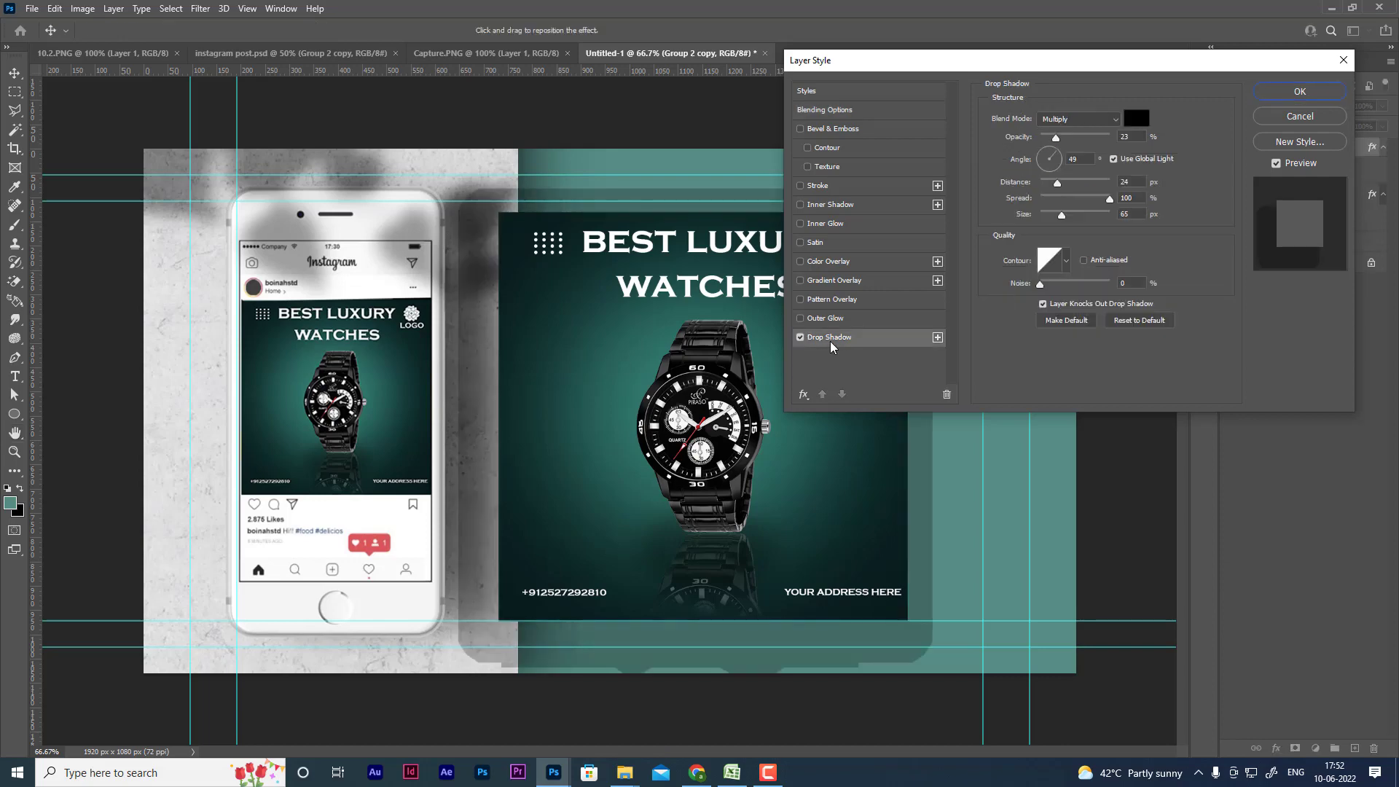
pyautogui.moveTo(1069, 143); pyautogui.dragTo(1040, 138)
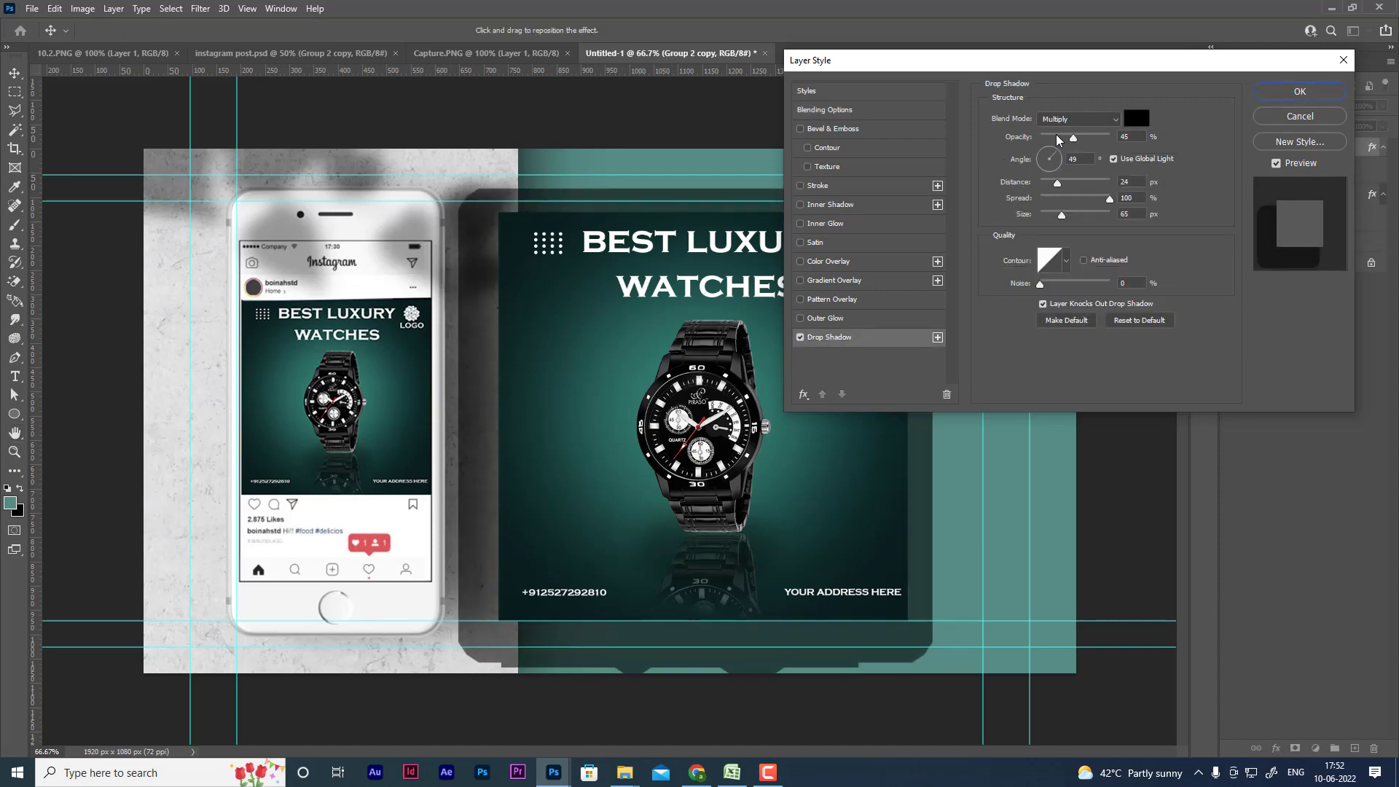
pyautogui.click(1342, 62)
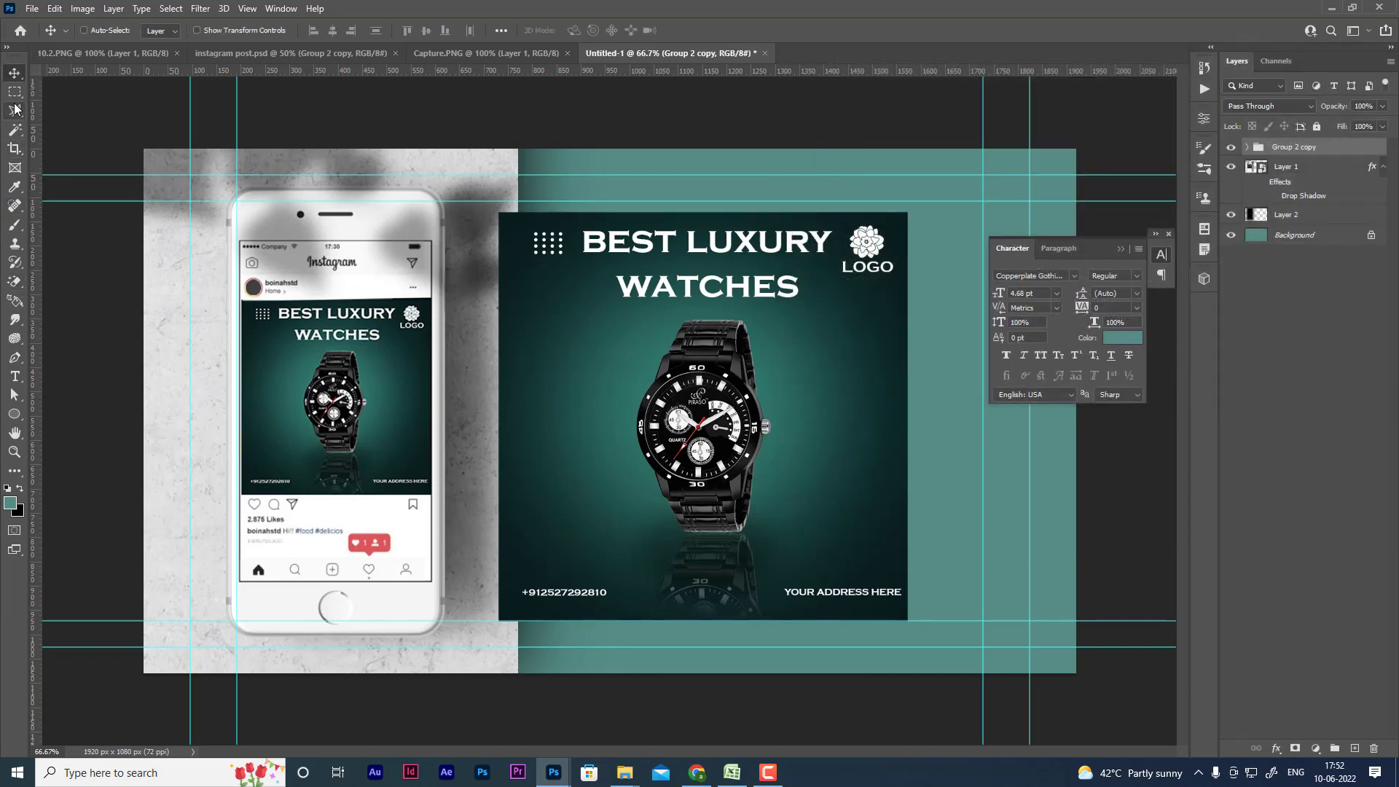
pyautogui.moveTo(15, 92); pyautogui.dragTo(60, 93)
pyautogui.click(60, 93)
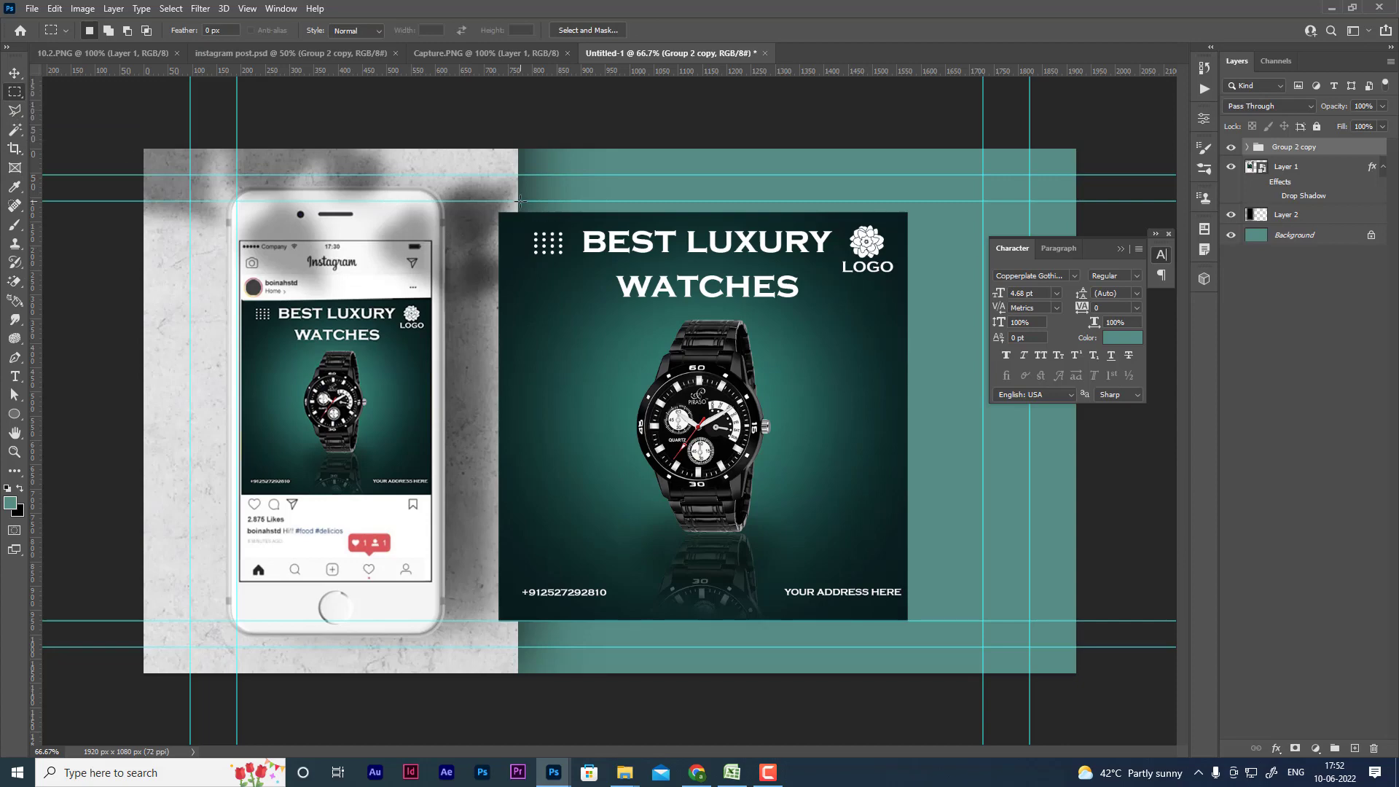
# Step: Fill a new layer with a black rectangle over the watch ad and move it below Group 2 copy
pyautogui.moveTo(519, 201); pyautogui.dragTo(907, 632)
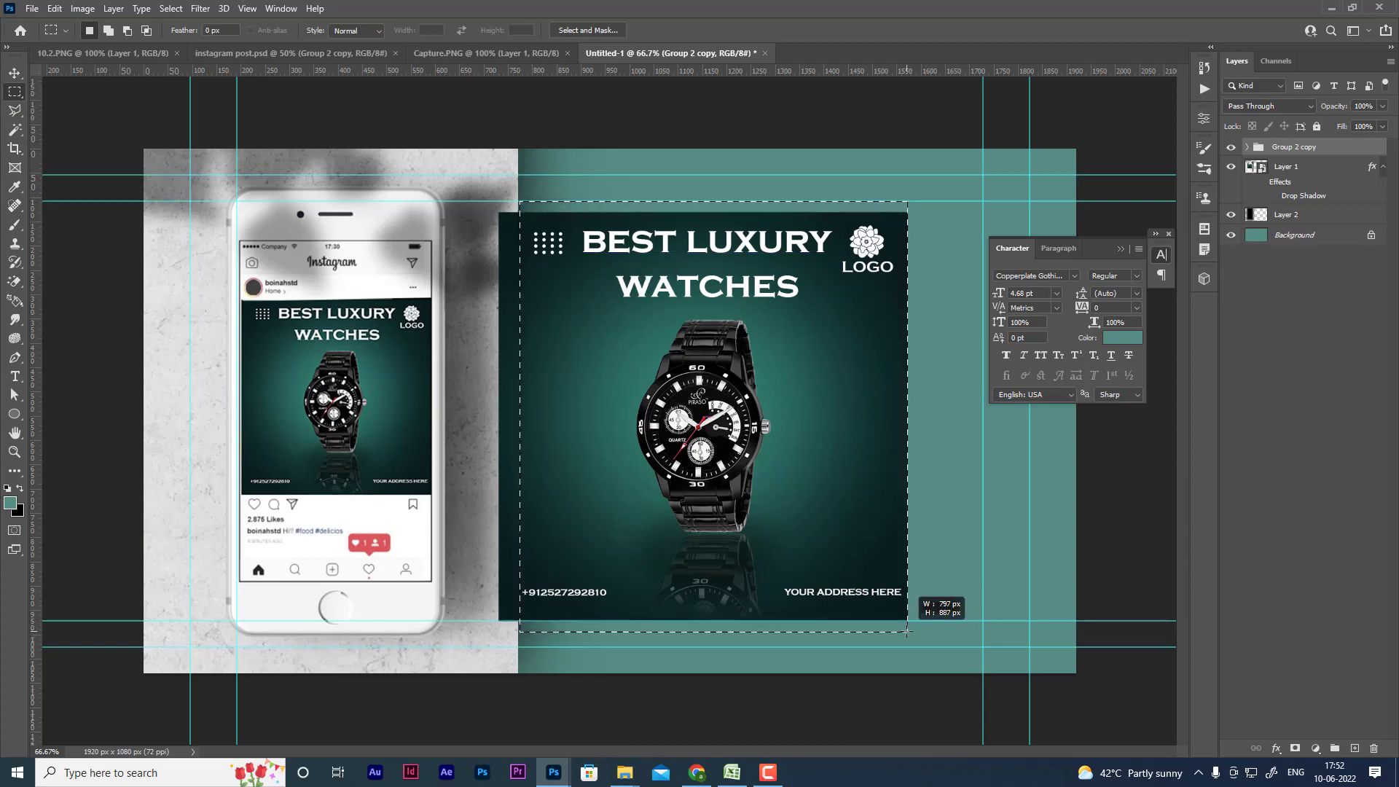
pyautogui.moveTo(908, 633); pyautogui.dragTo(909, 628)
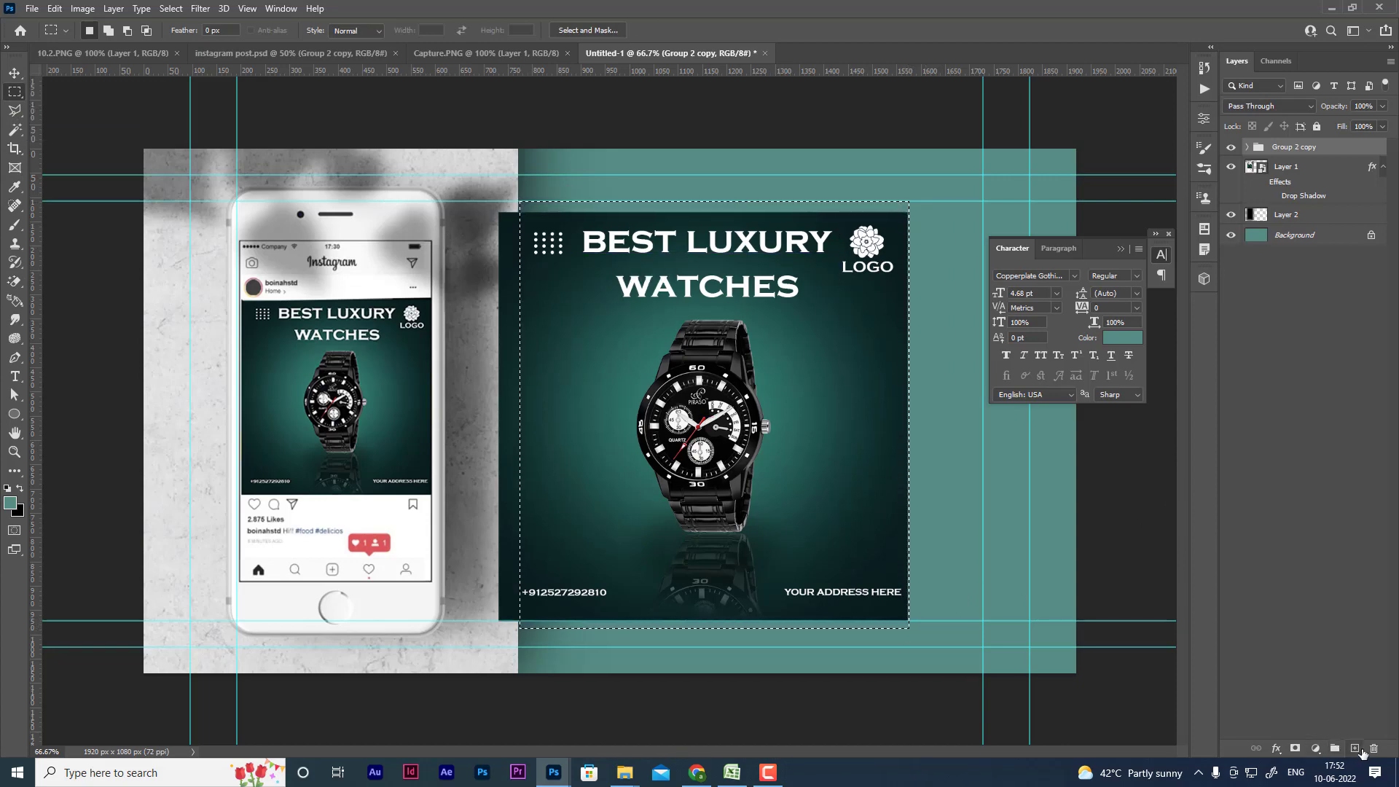
pyautogui.click(1362, 751)
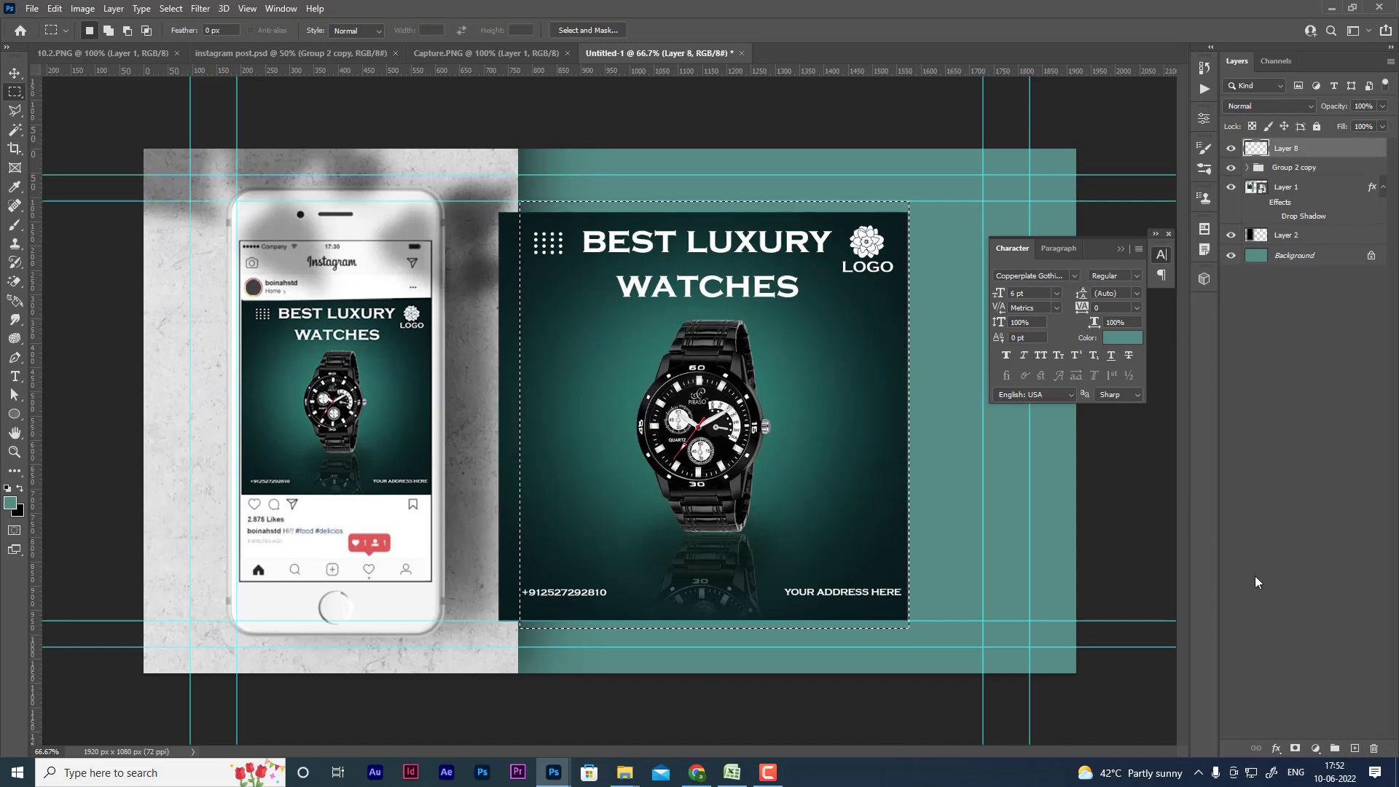
pyautogui.hotkey('ctrl', 'BackSpace')
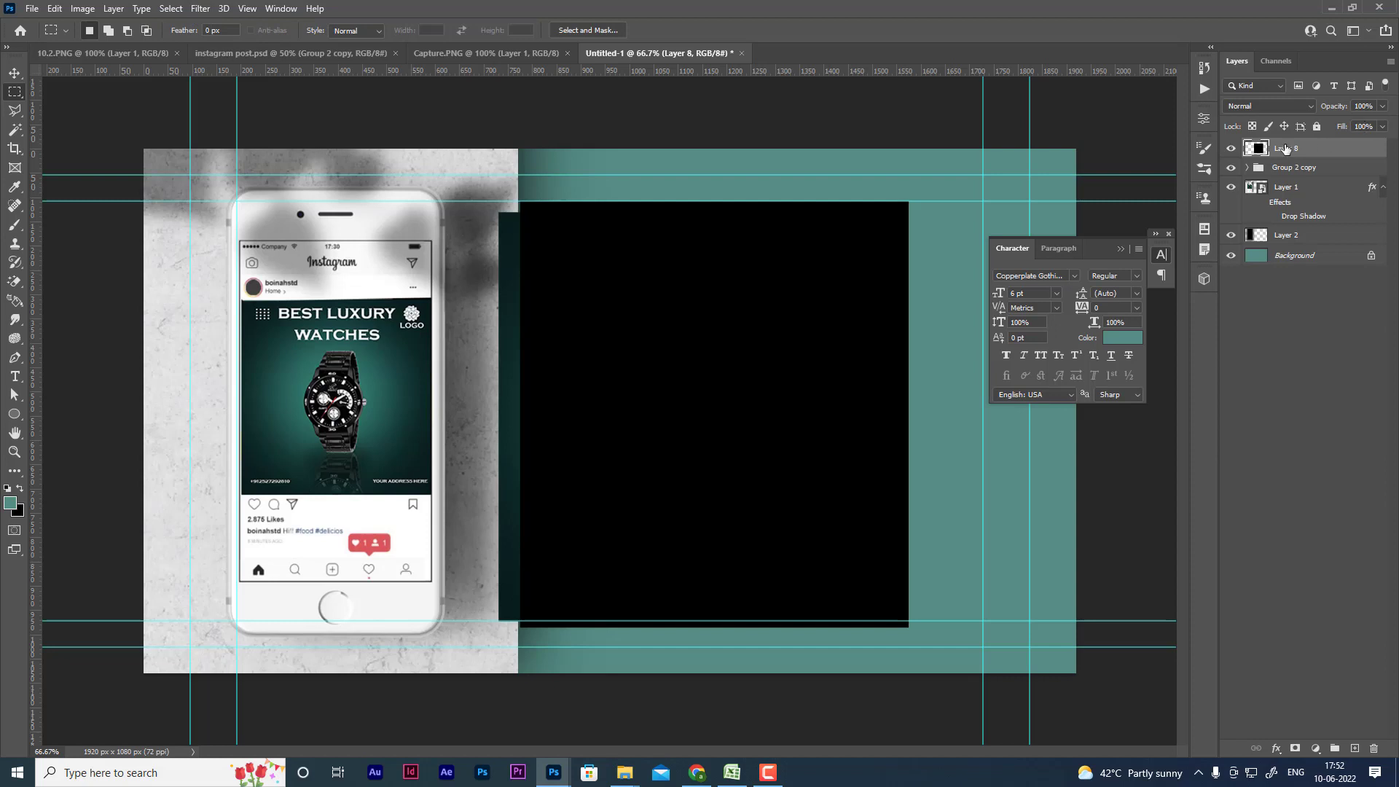
pyautogui.moveTo(1284, 149); pyautogui.dragTo(1286, 177)
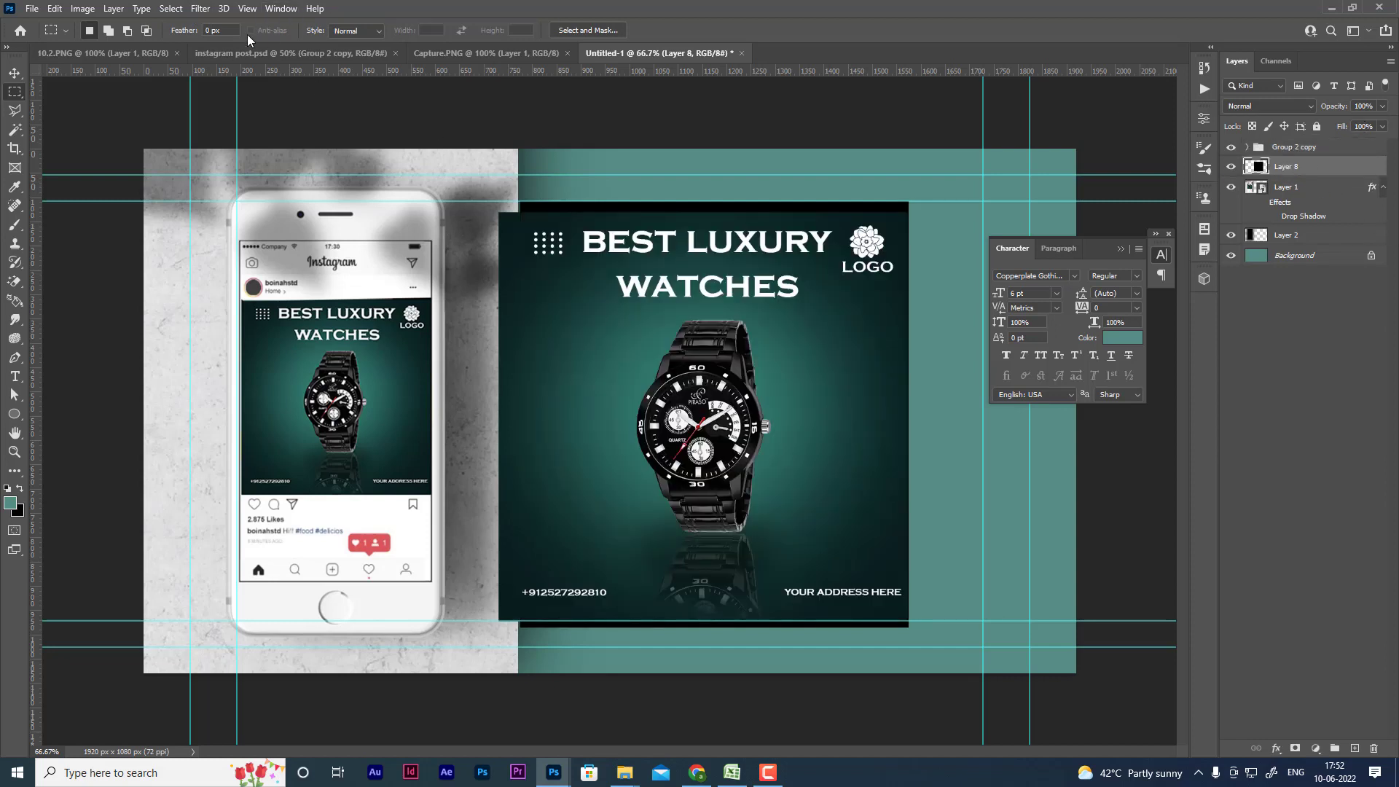
# Step: Apply a 107.1 px Gaussian Blur to the black rectangle and set its opacity to 67%
pyautogui.click(201, 9)
pyautogui.moveTo(280, 194)
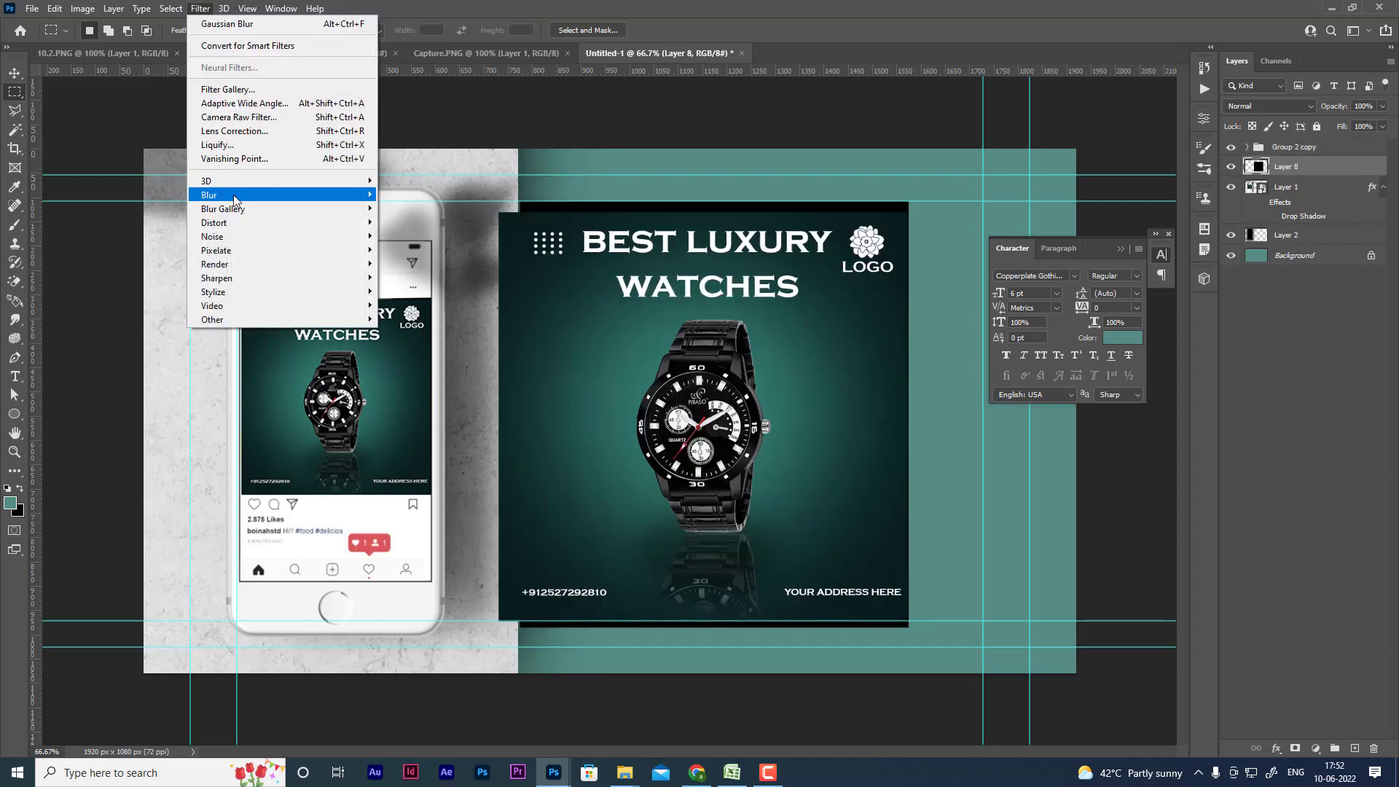
pyautogui.click(419, 250)
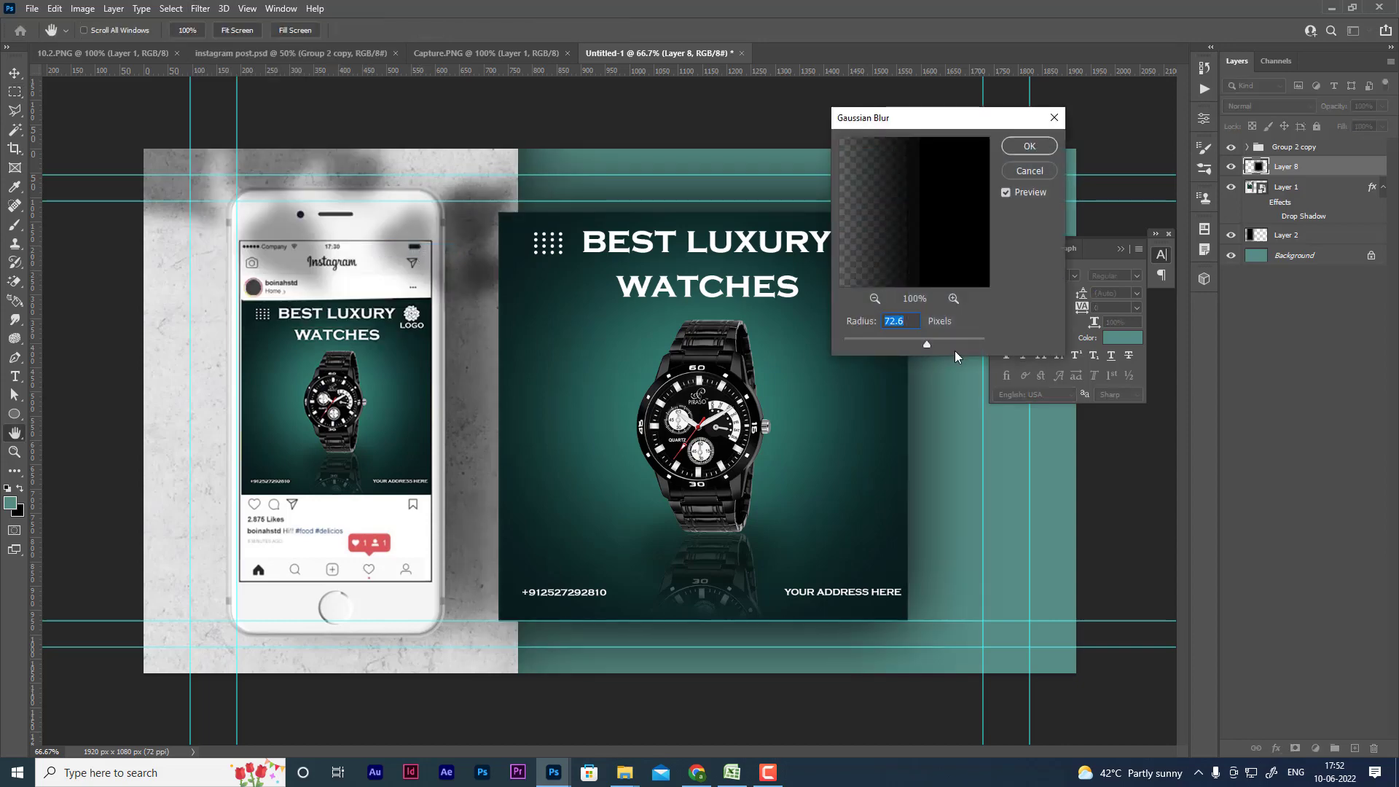
pyautogui.moveTo(927, 344); pyautogui.dragTo(936, 347)
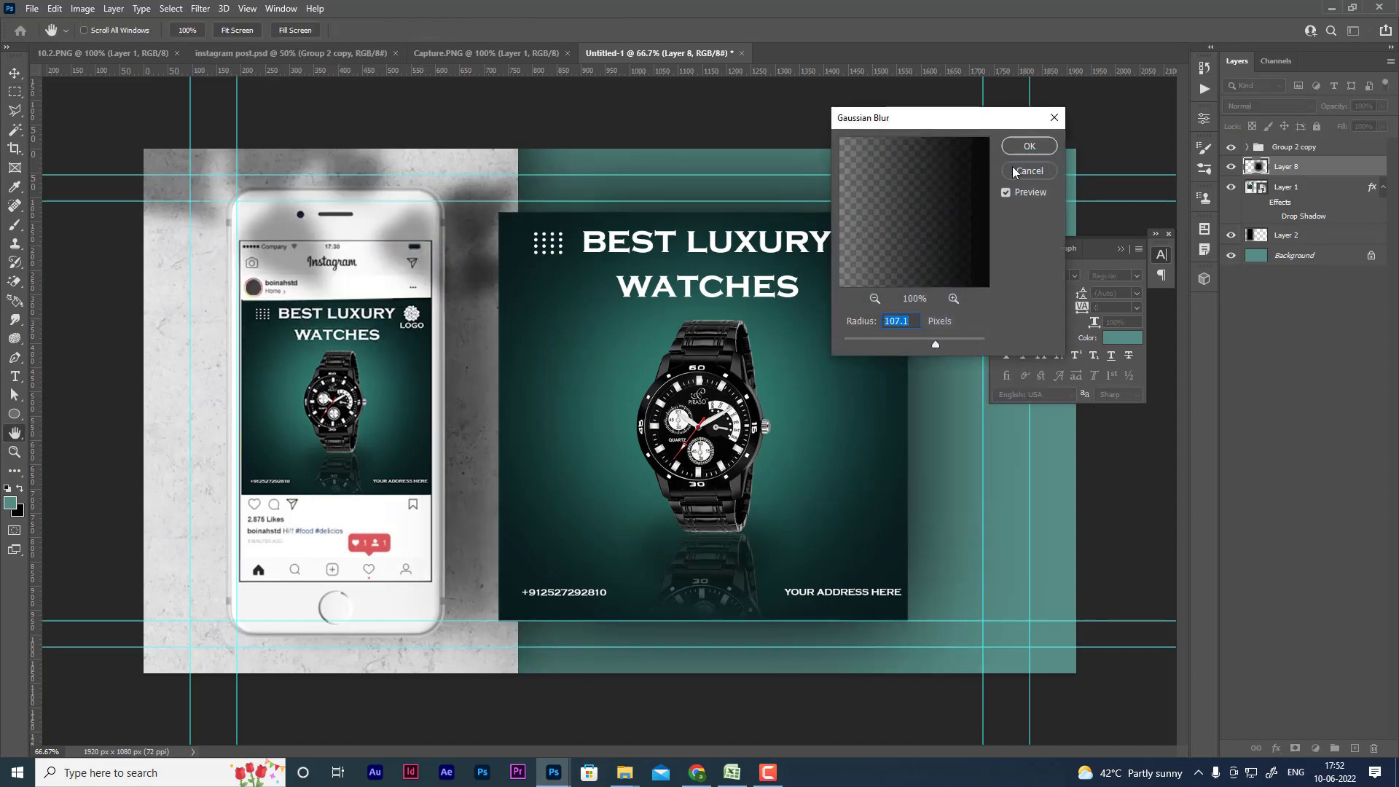
pyautogui.click(1023, 149)
pyautogui.moveTo(1338, 110); pyautogui.dragTo(1313, 115)
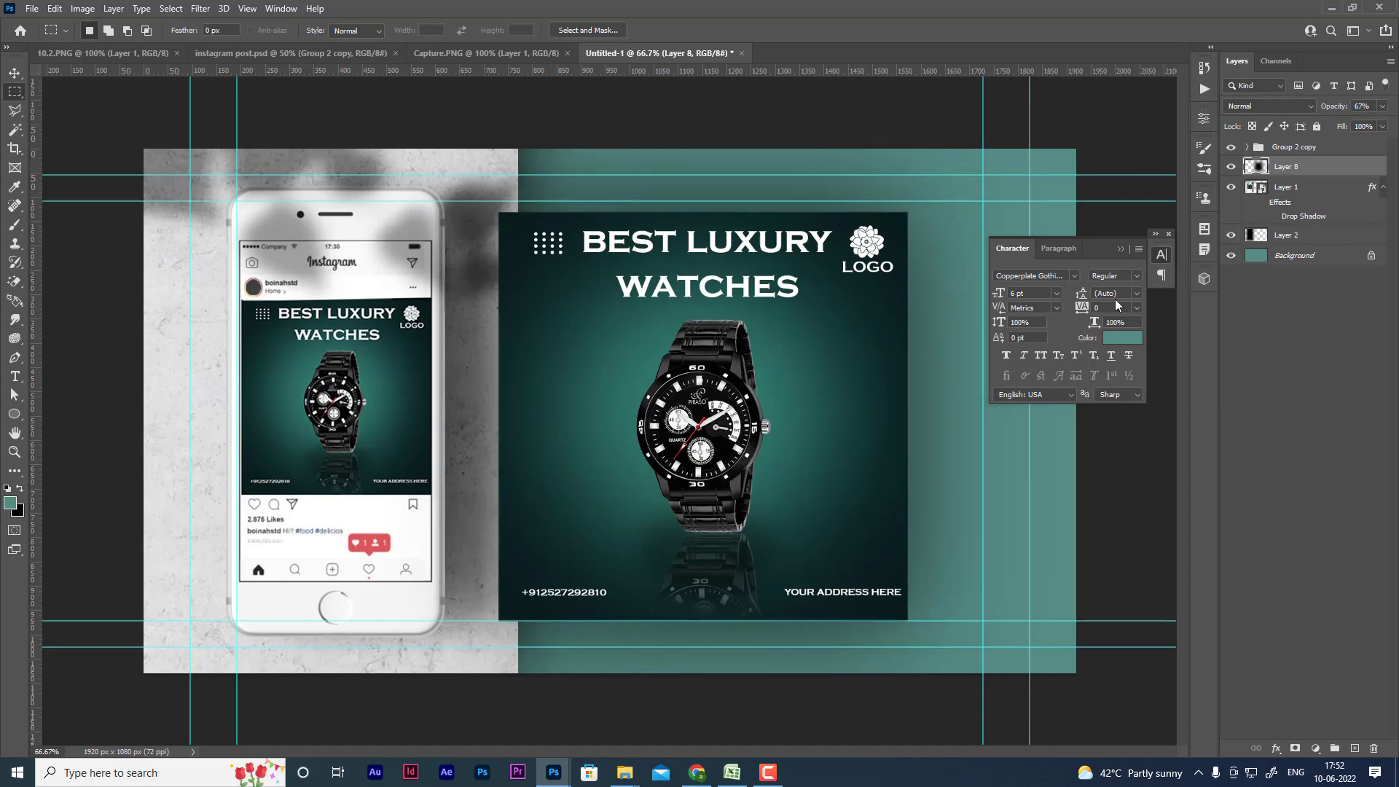
# Step: Add a layer mask to Layer 8 and paint black to fade the shadow between phone and ad
pyautogui.click(1295, 749)
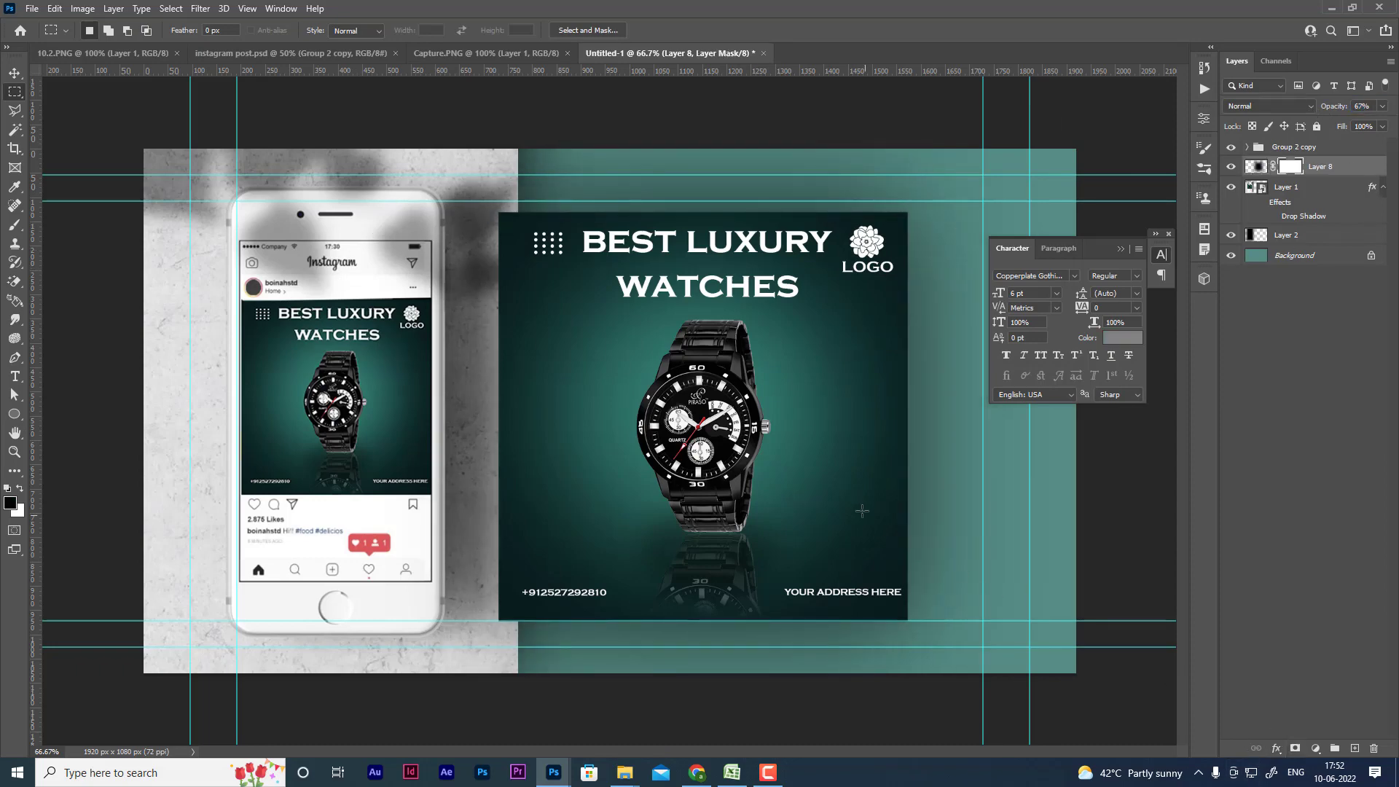
pyautogui.press('b')
pyautogui.press('d')
pyautogui.press('x')
pyautogui.moveTo(470, 280); pyautogui.dragTo(490, 512)
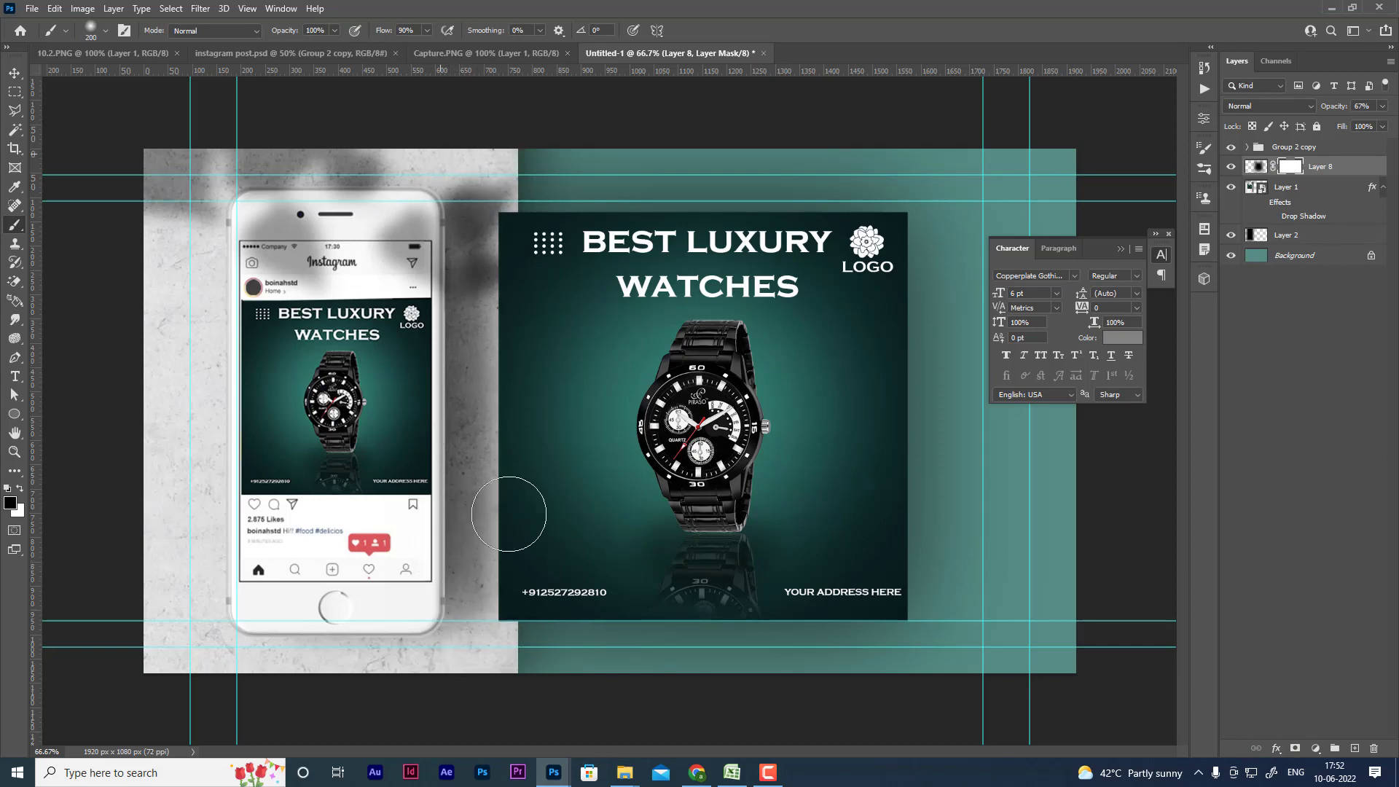
pyautogui.moveTo(469, 503); pyautogui.dragTo(523, 228)
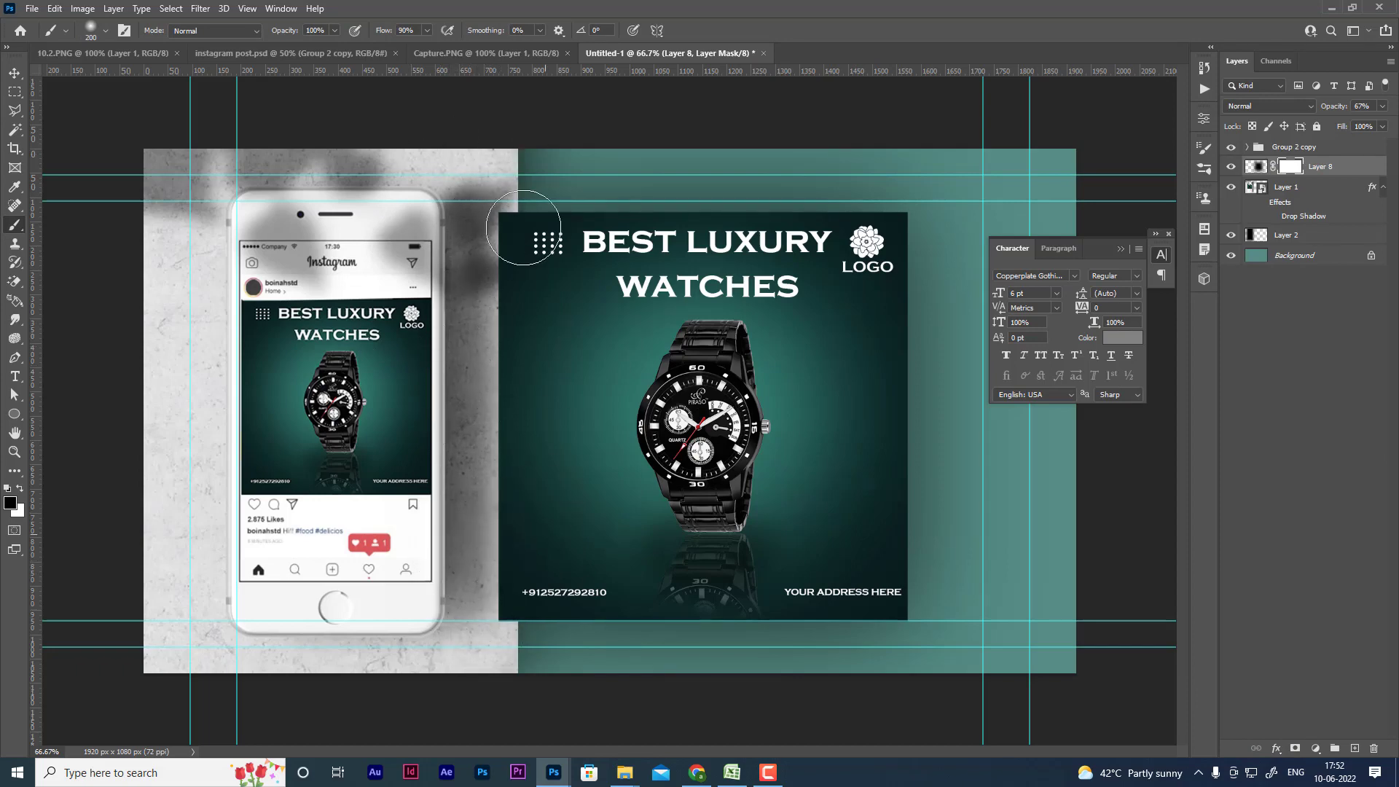
# Step: Refine the mask along the gap, restoring then refading shadow, and lower Layer 8's opacity
pyautogui.click(19, 490)
pyautogui.moveTo(453, 175); pyautogui.dragTo(462, 593)
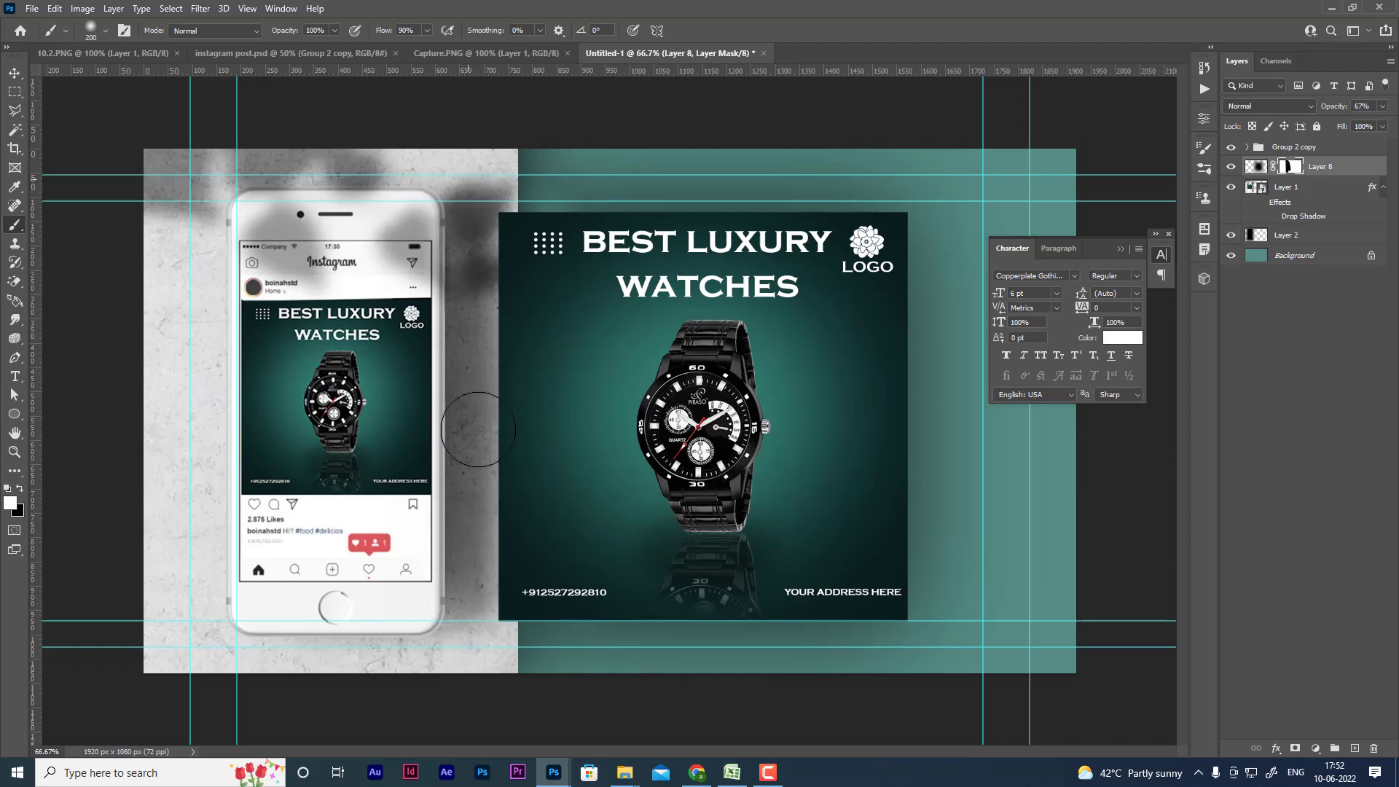
pyautogui.click(436, 241)
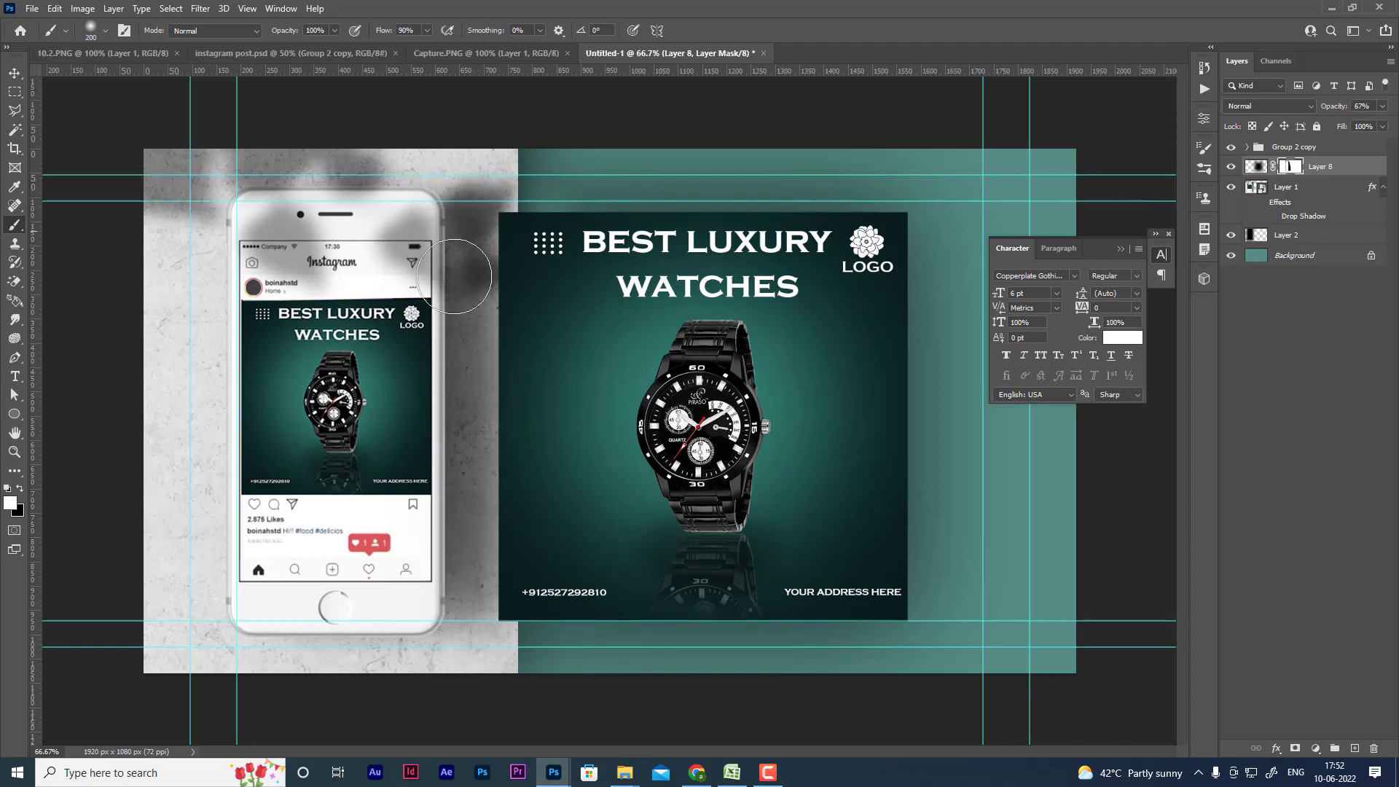
pyautogui.click(20, 488)
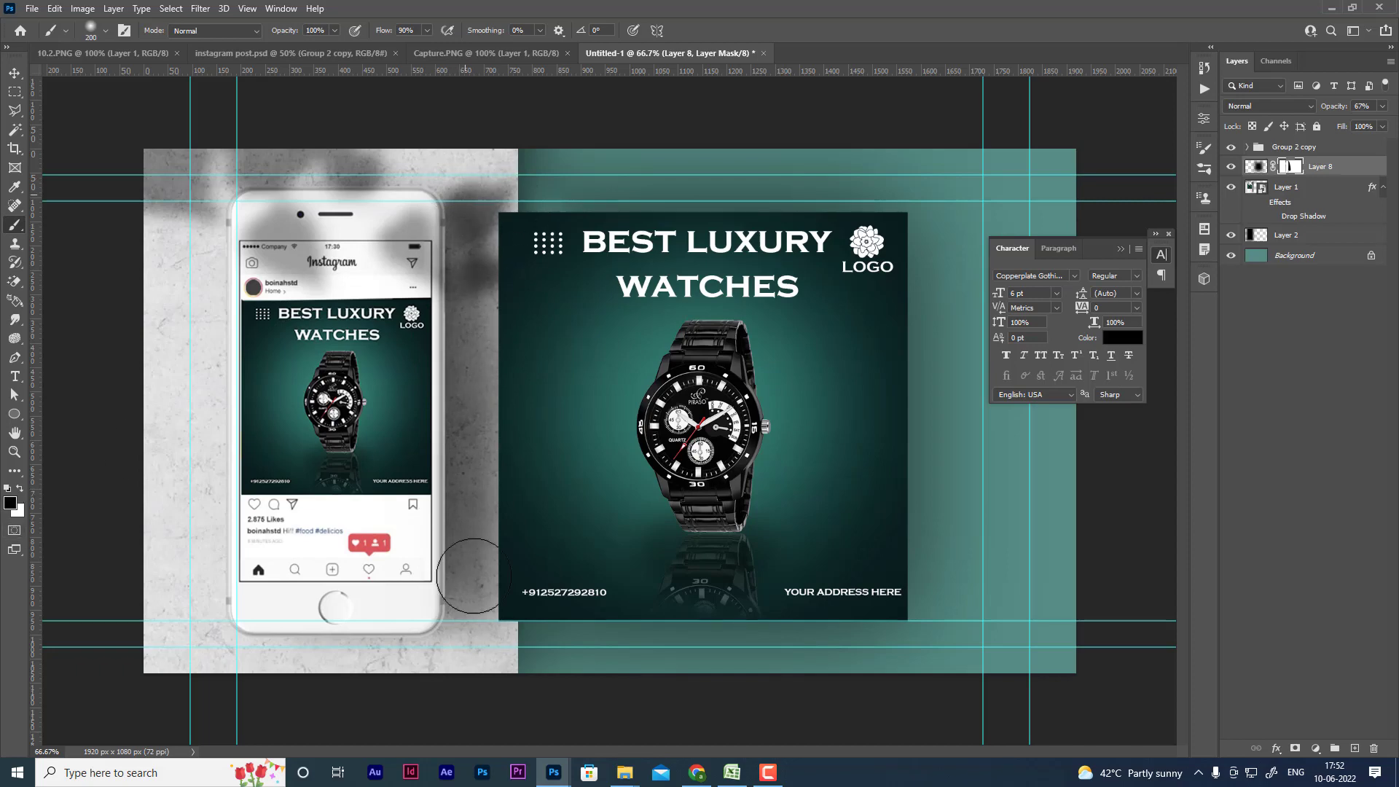
pyautogui.moveTo(462, 578); pyautogui.dragTo(464, 158)
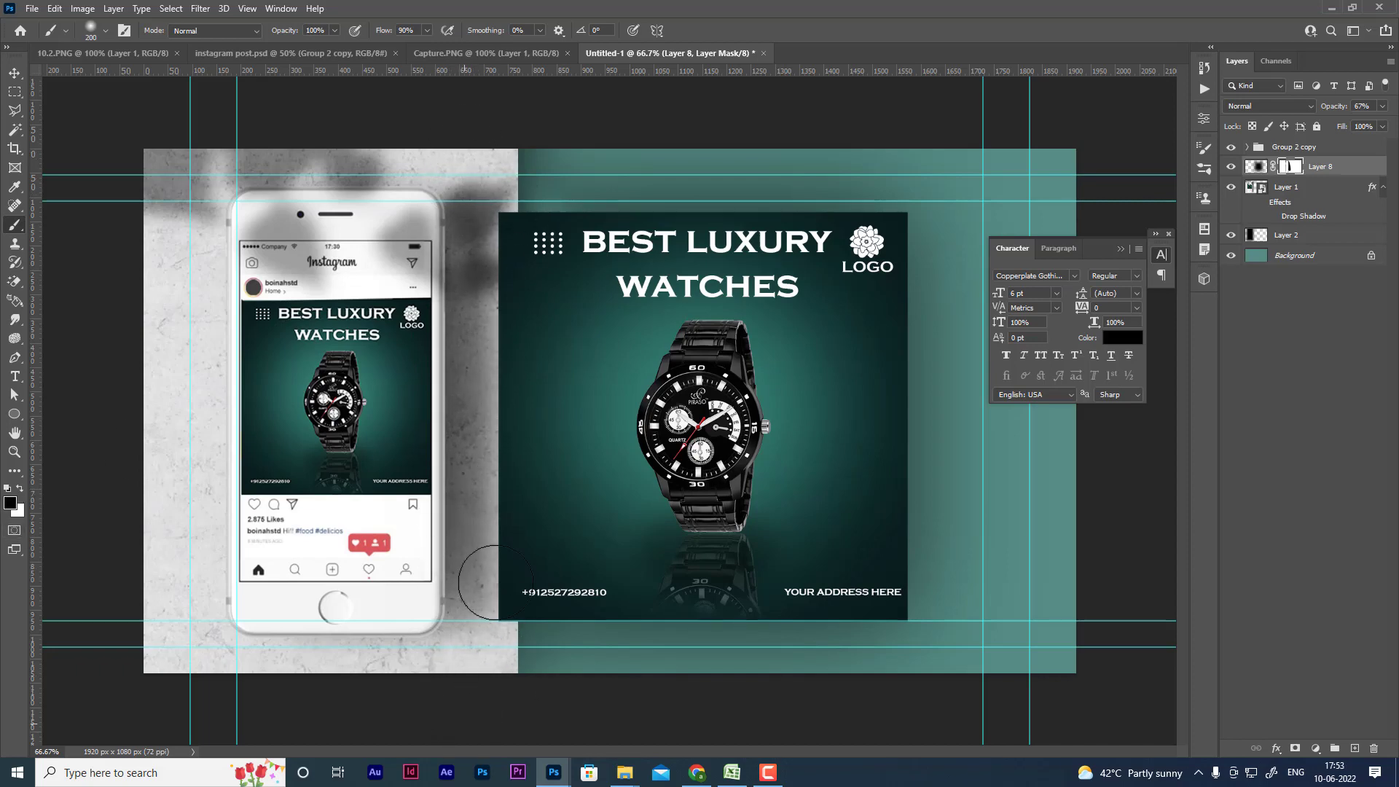
pyautogui.moveTo(470, 648); pyautogui.dragTo(480, 223)
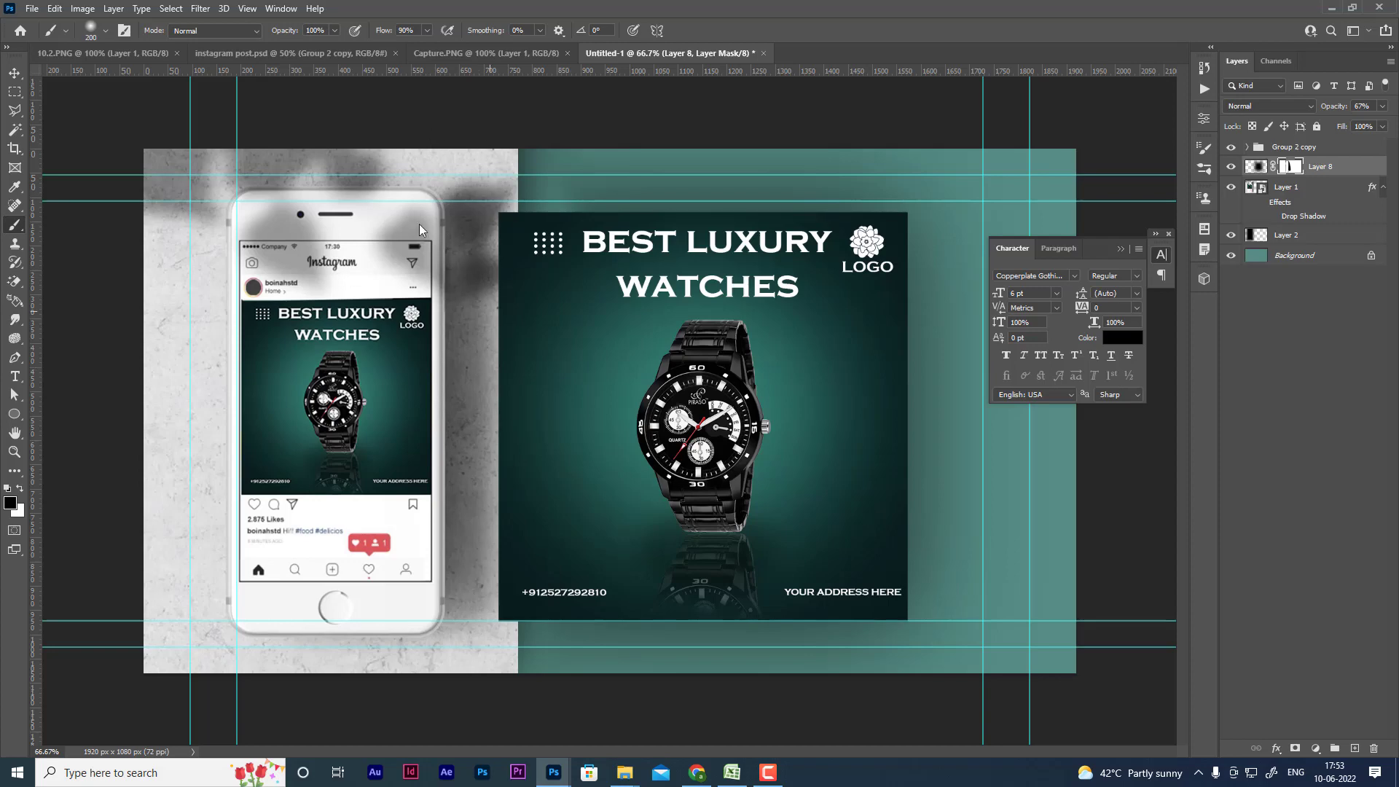
pyautogui.click(15, 73)
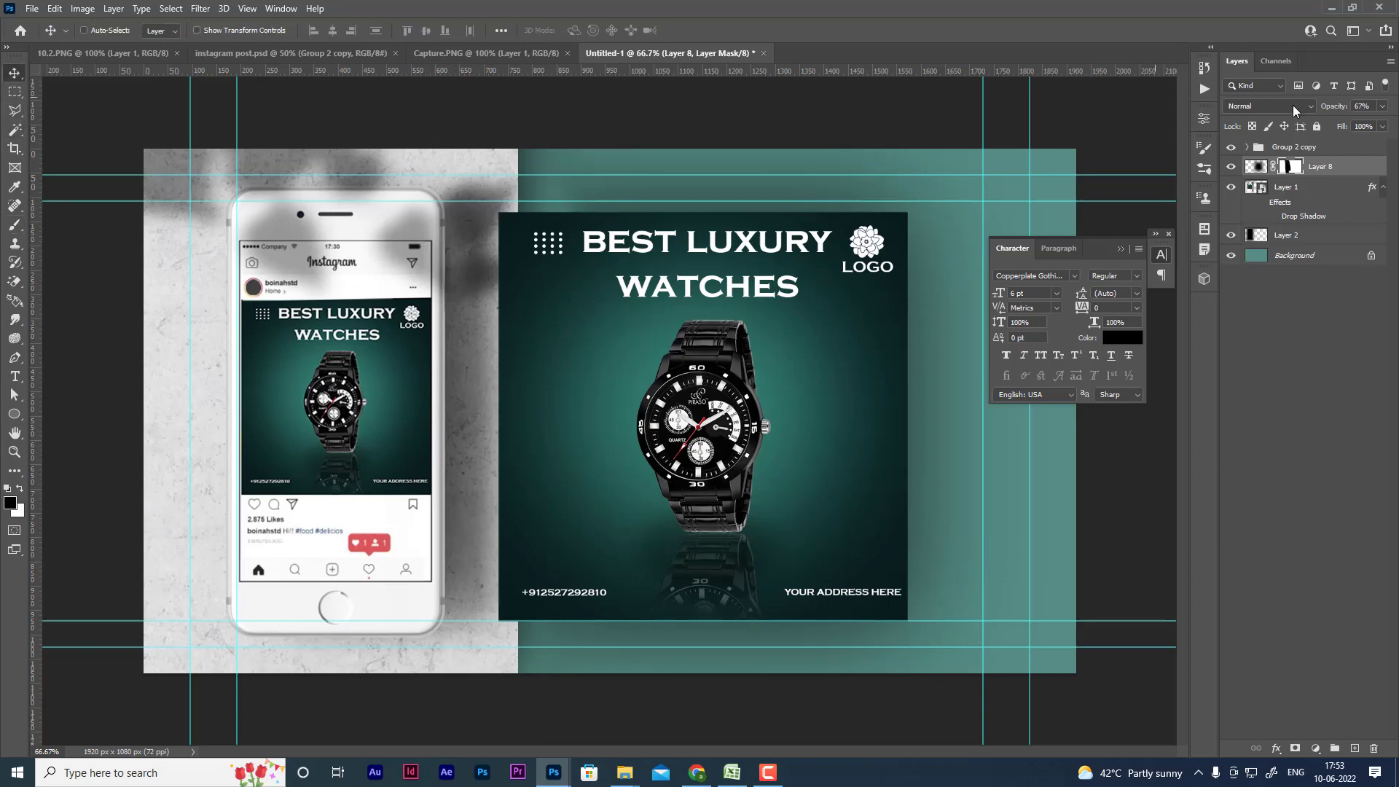
pyautogui.moveTo(1341, 107); pyautogui.dragTo(1335, 110)
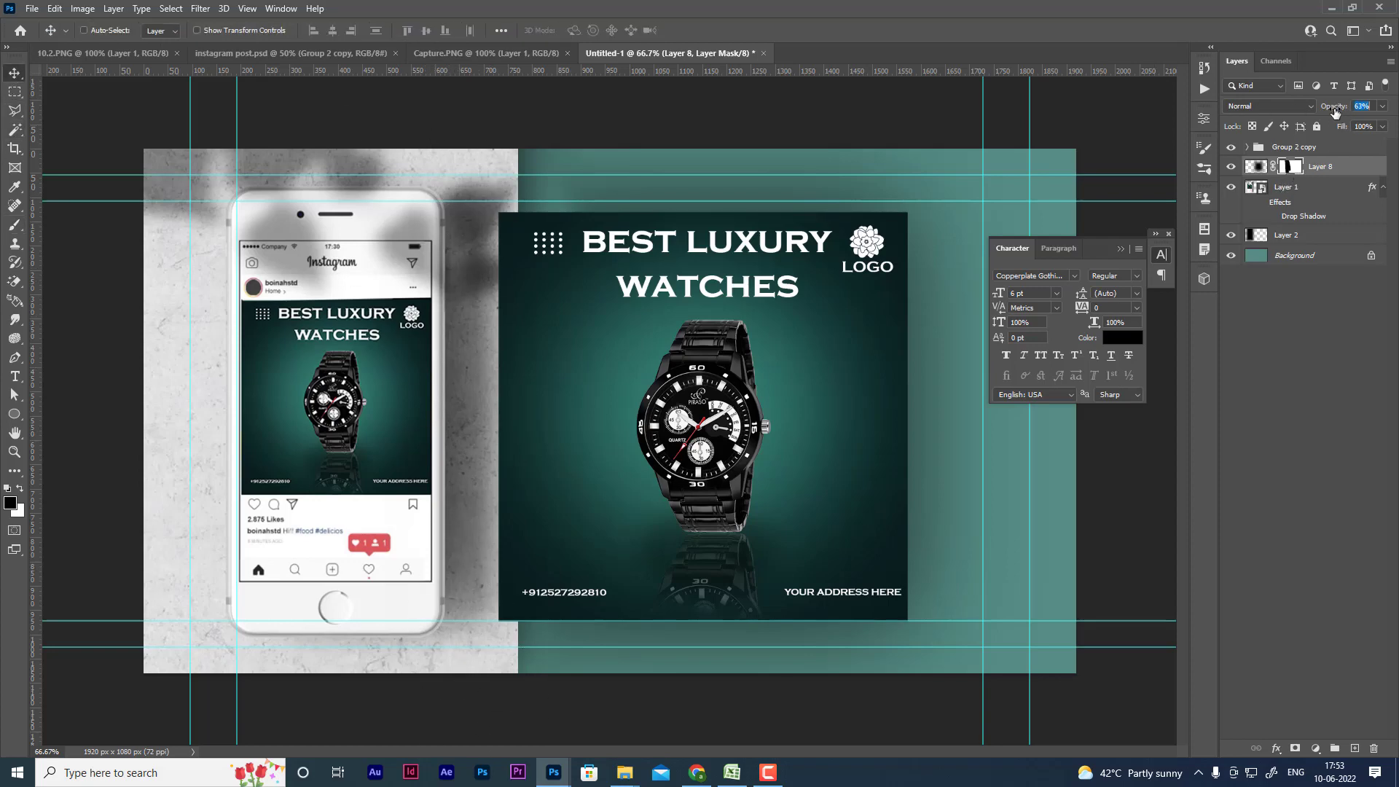
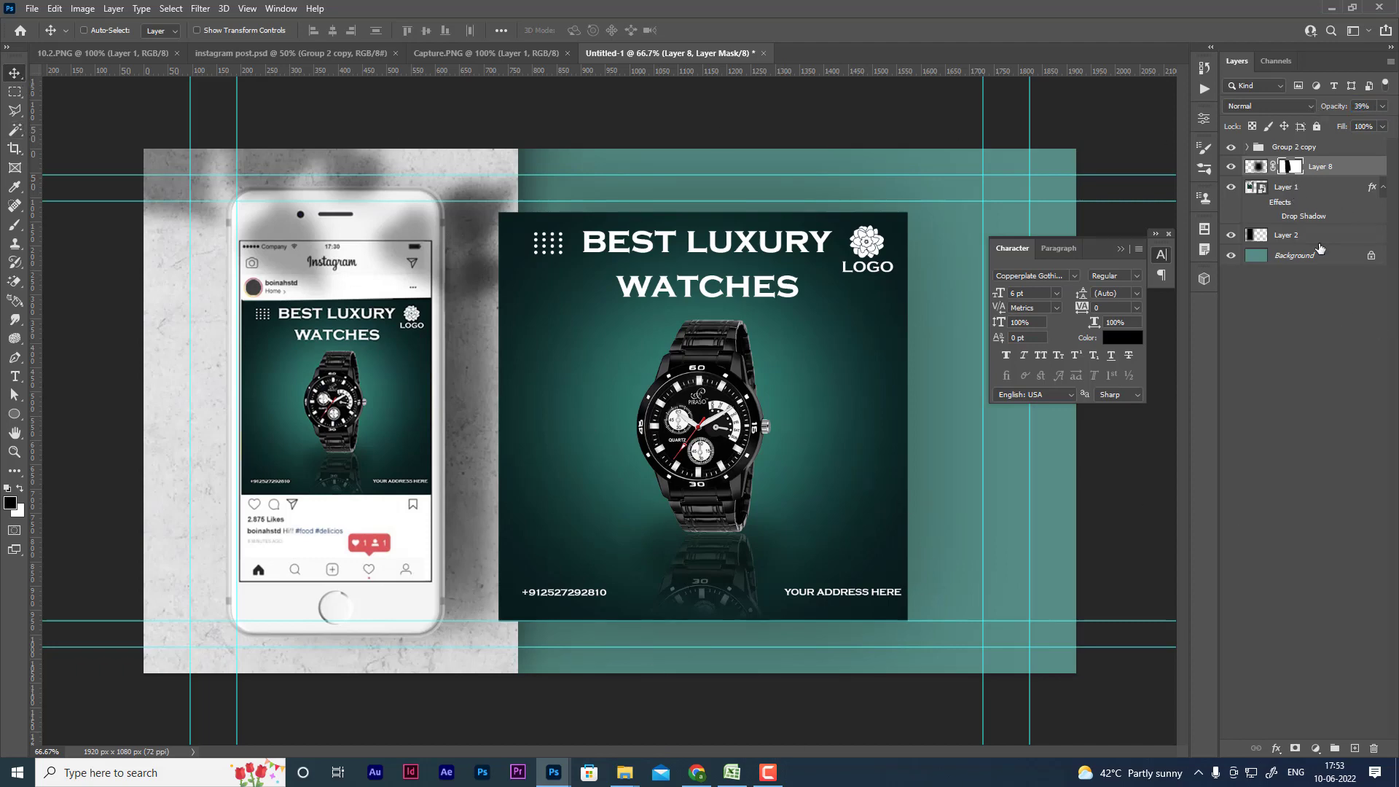
# Step: Shift the phone mockup about 24 px right and the enlarged watch post about 54 px right
pyautogui.click(1298, 194)
pyautogui.moveTo(727, 415); pyautogui.dragTo(739, 417)
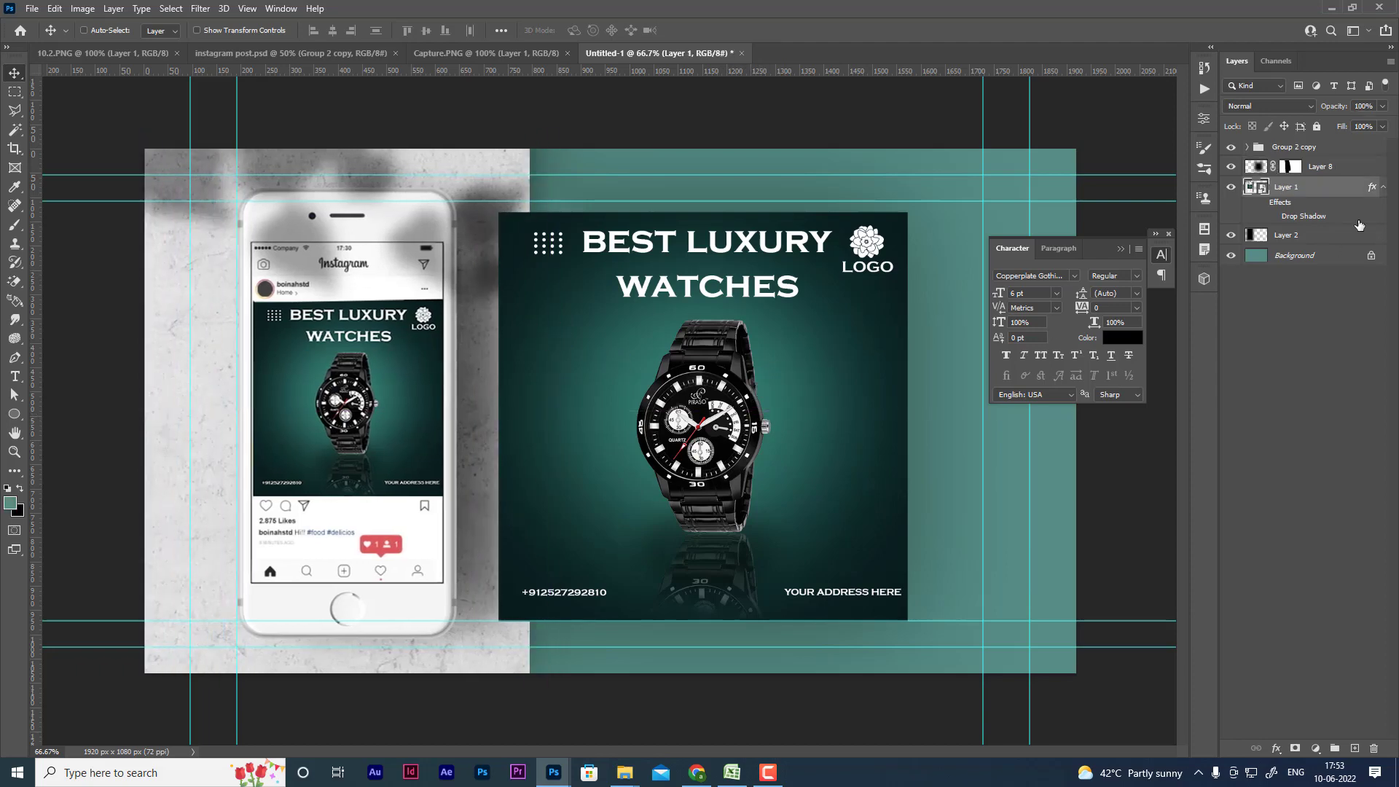
pyautogui.click(1294, 147)
pyautogui.moveTo(811, 376); pyautogui.dragTo(851, 375)
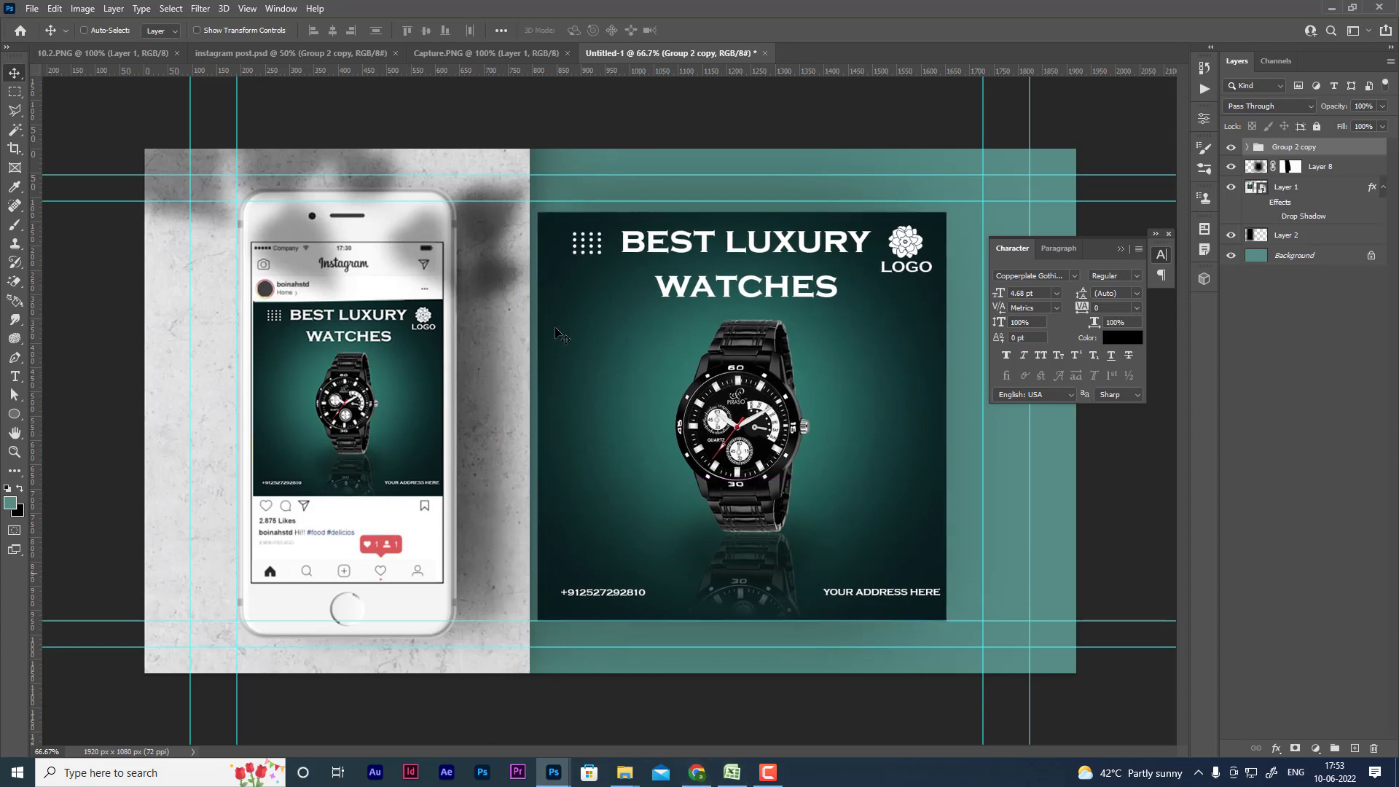
# Step: Compare against the Capture.PNG reference, then move the enlarged post back left toward the phone
pyautogui.click(527, 54)
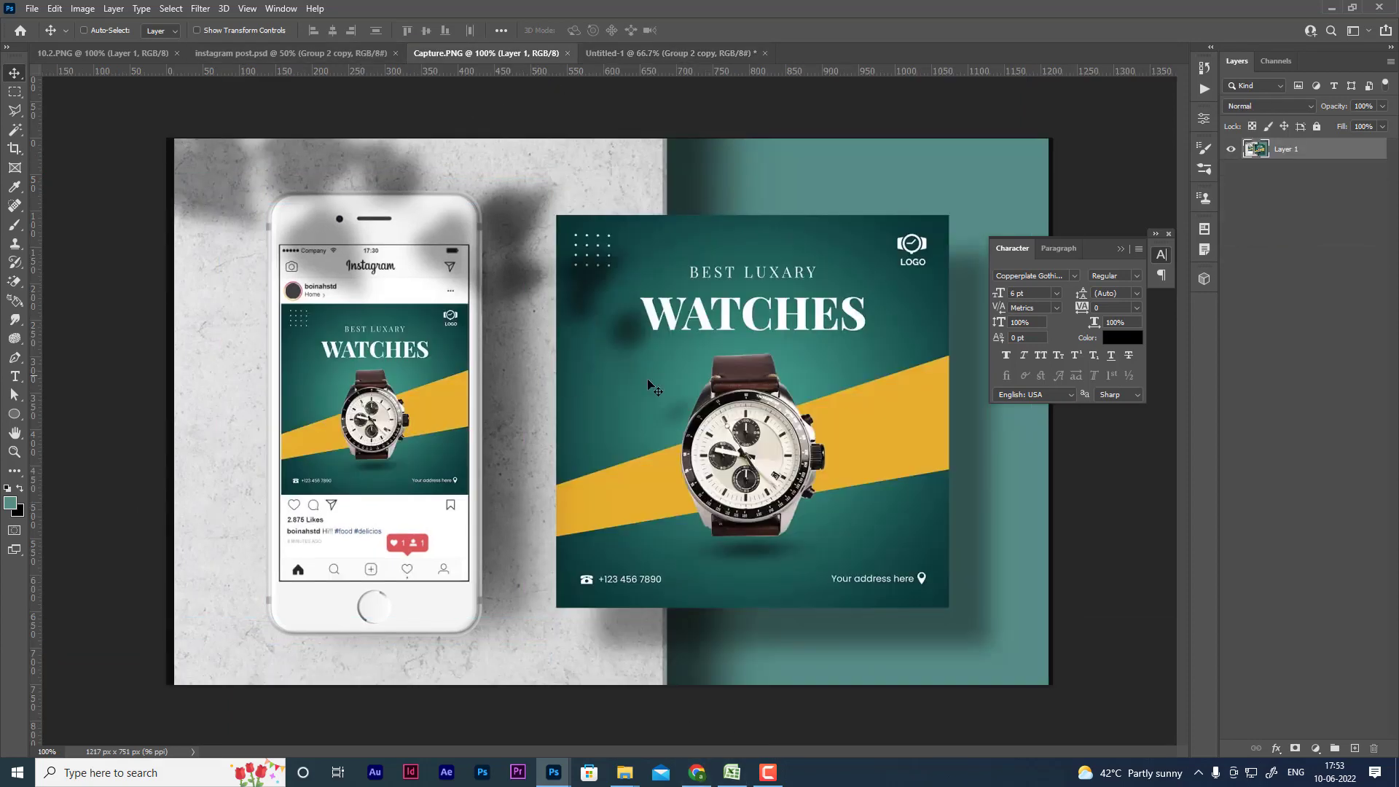
pyautogui.click(656, 54)
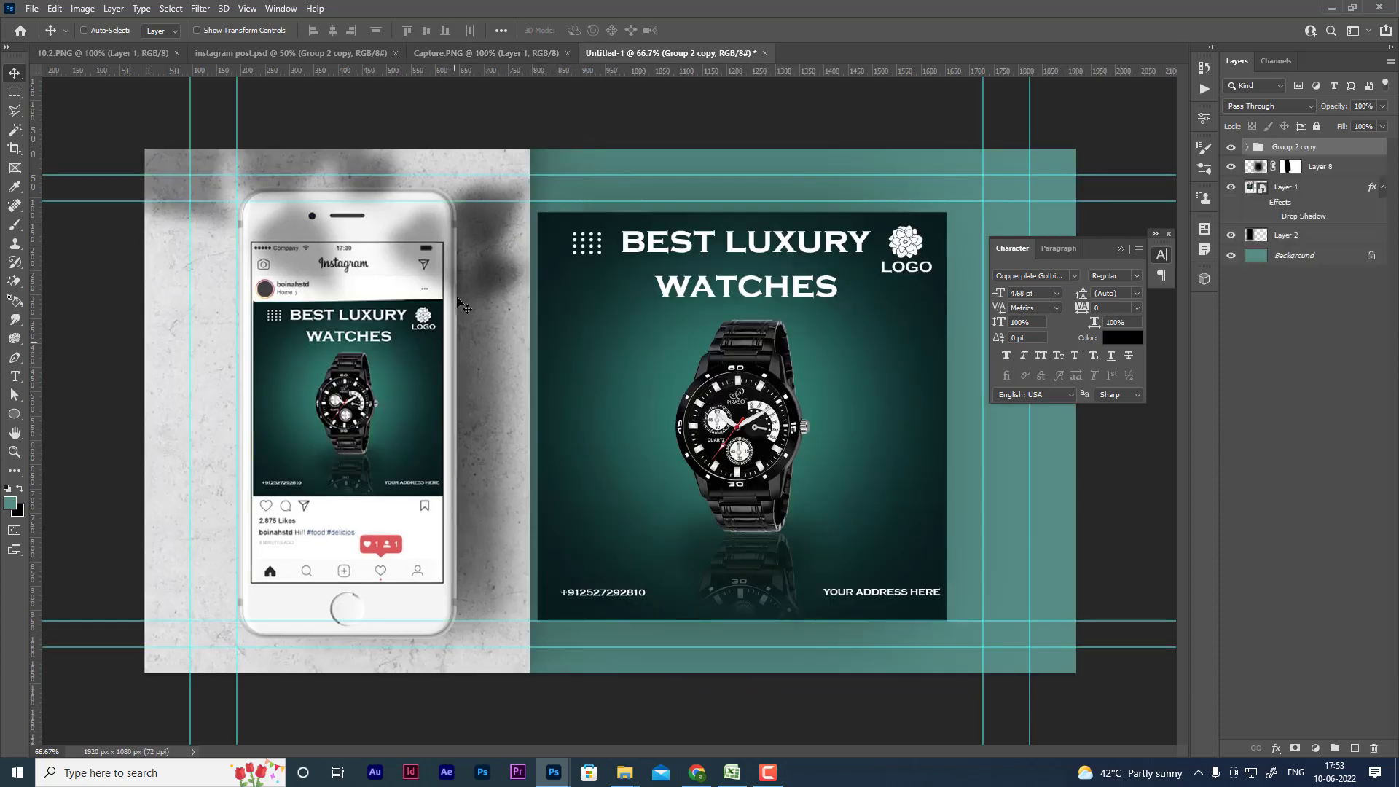
pyautogui.click(1311, 195)
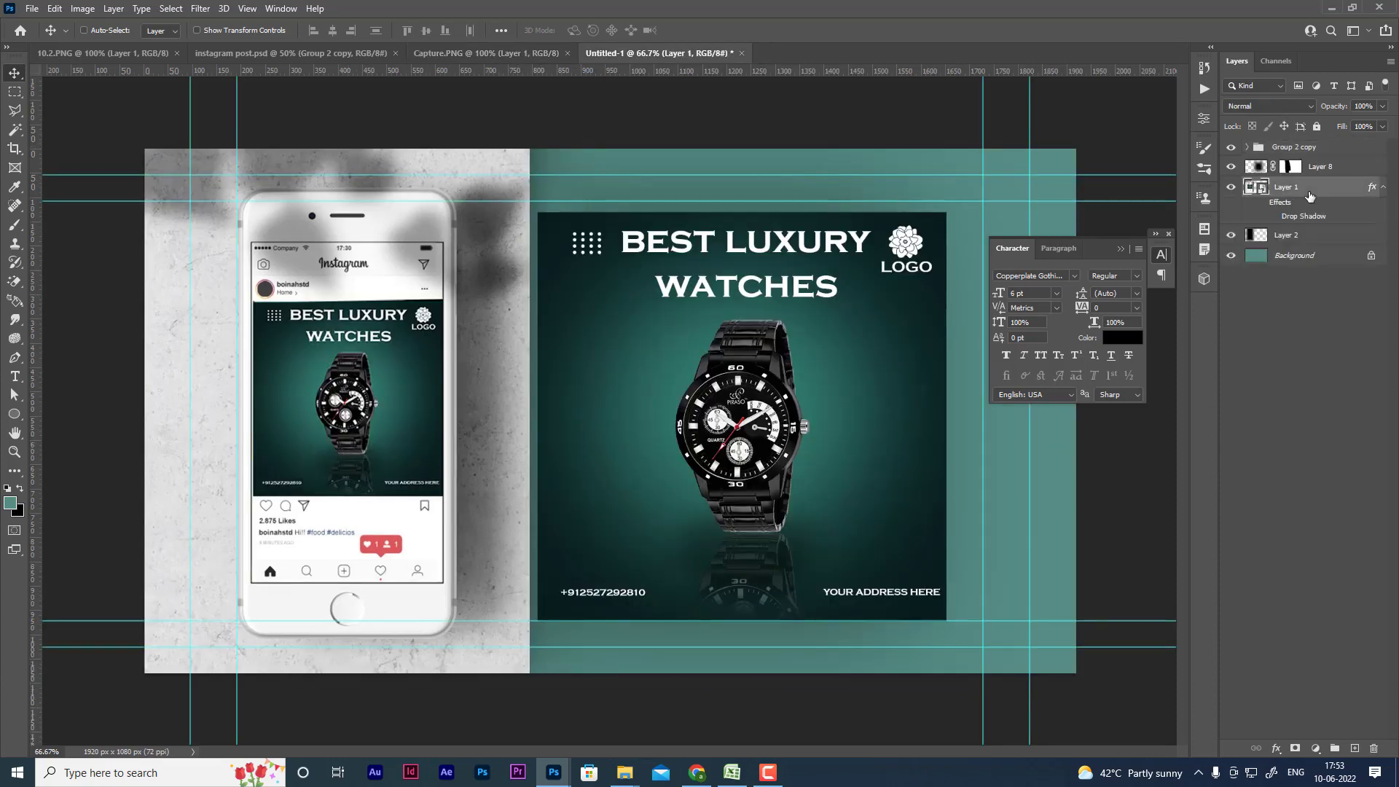
pyautogui.click(1310, 149)
pyautogui.moveTo(737, 451); pyautogui.dragTo(706, 449)
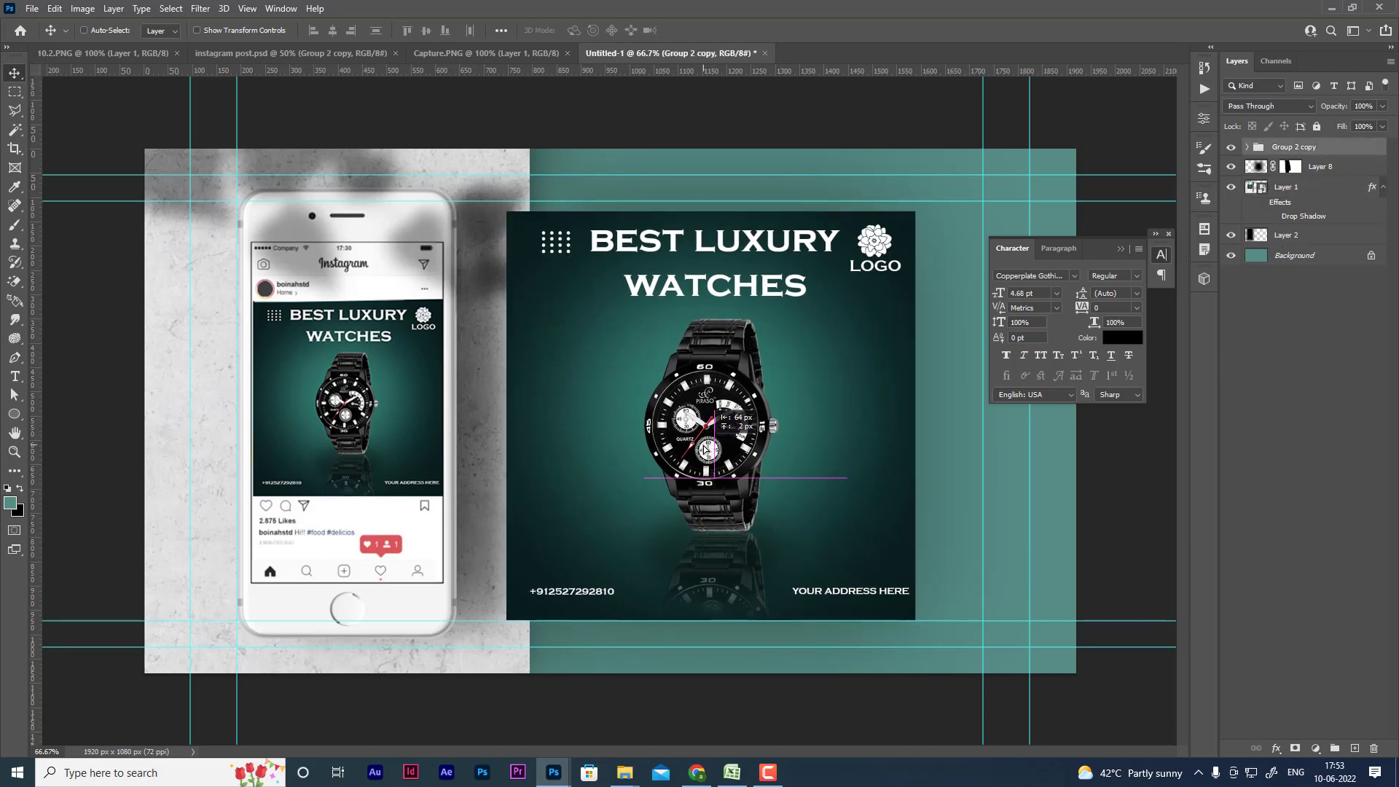